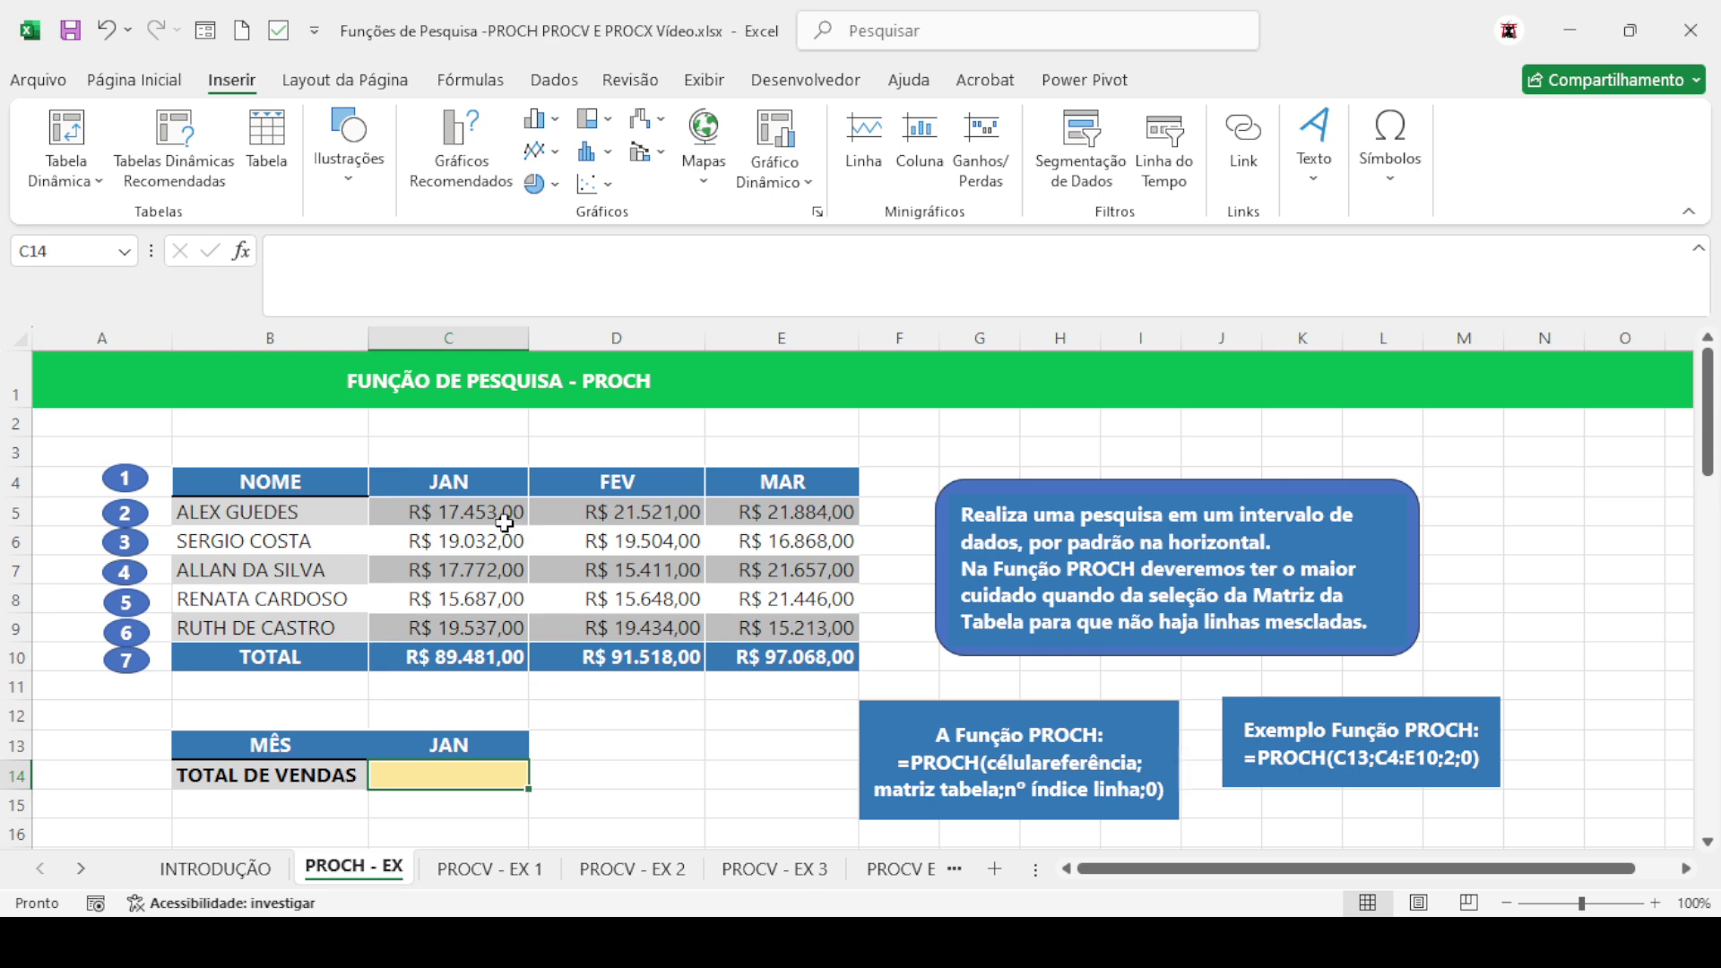
Merge and center cells C3:D3 above the table, and unmerge them again
drag(474, 458, 577, 443)
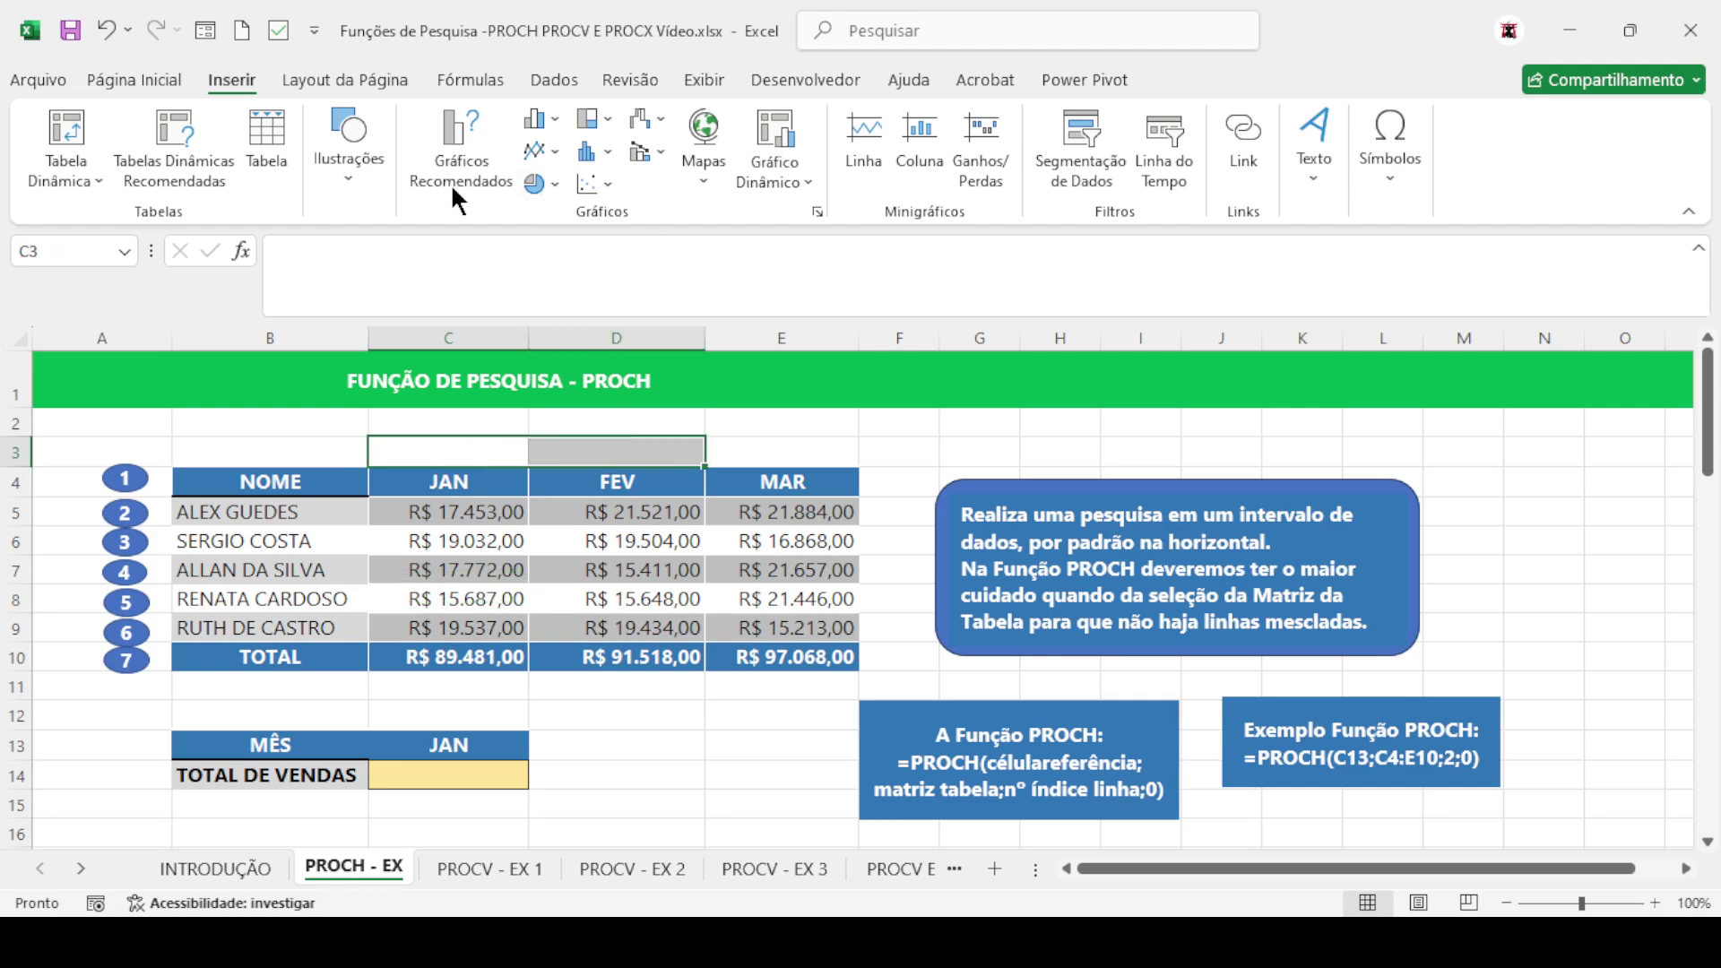
click(174, 79)
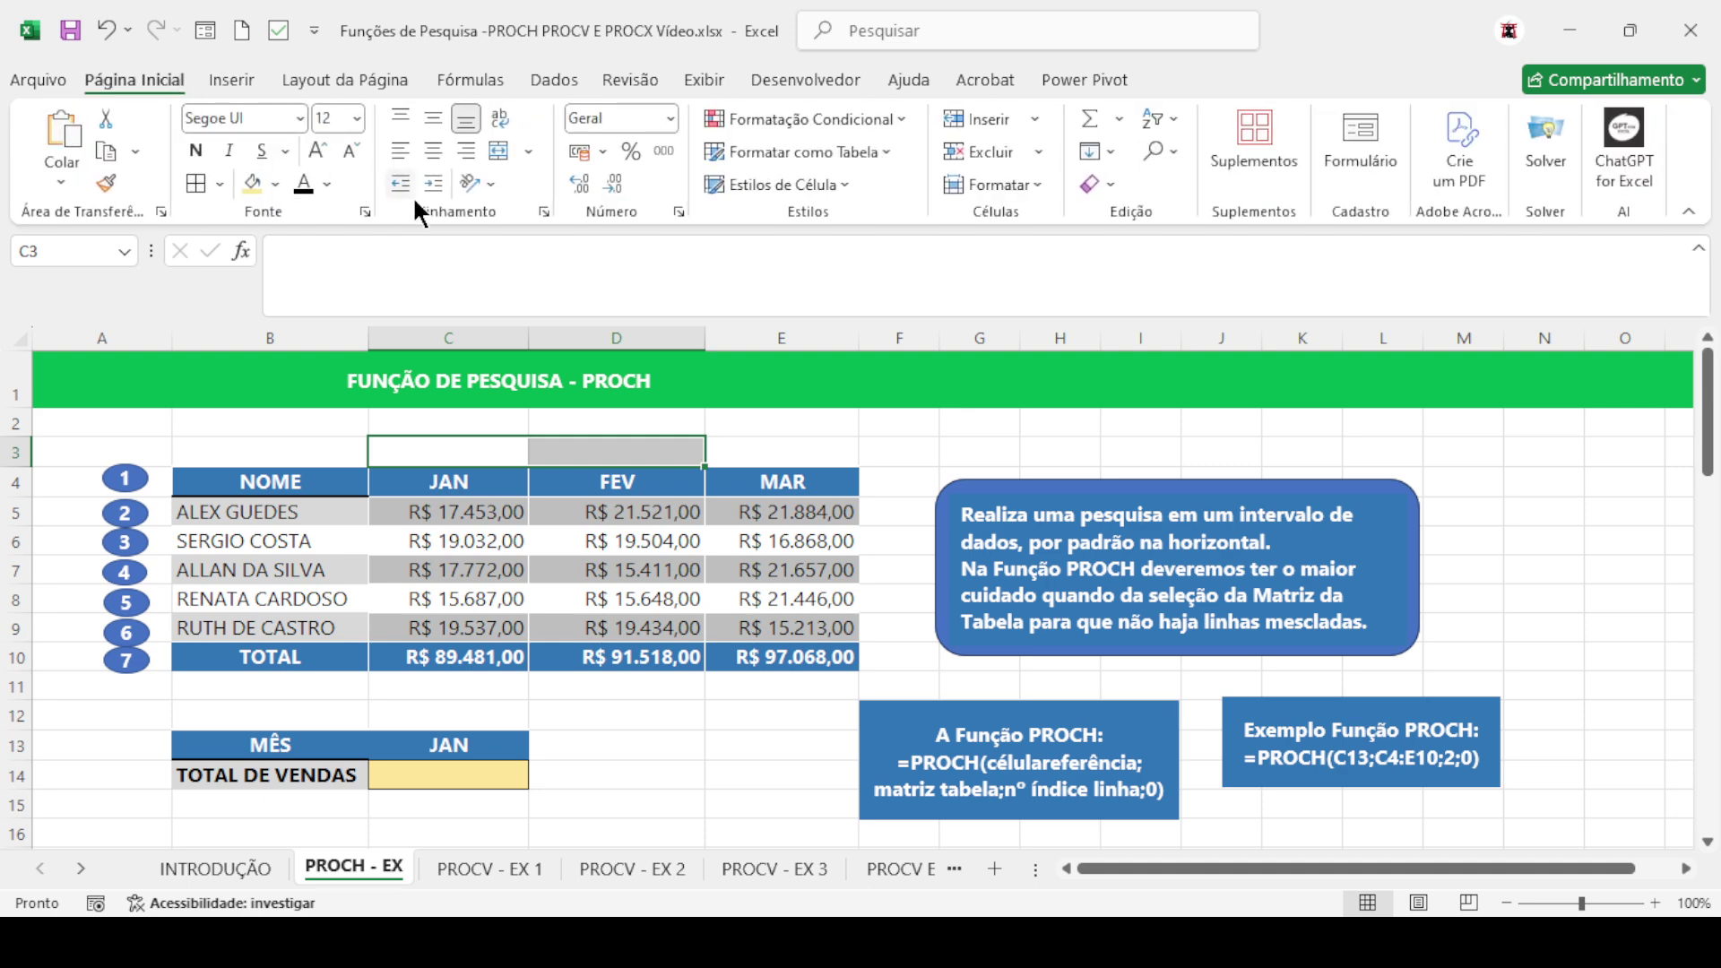
click(497, 151)
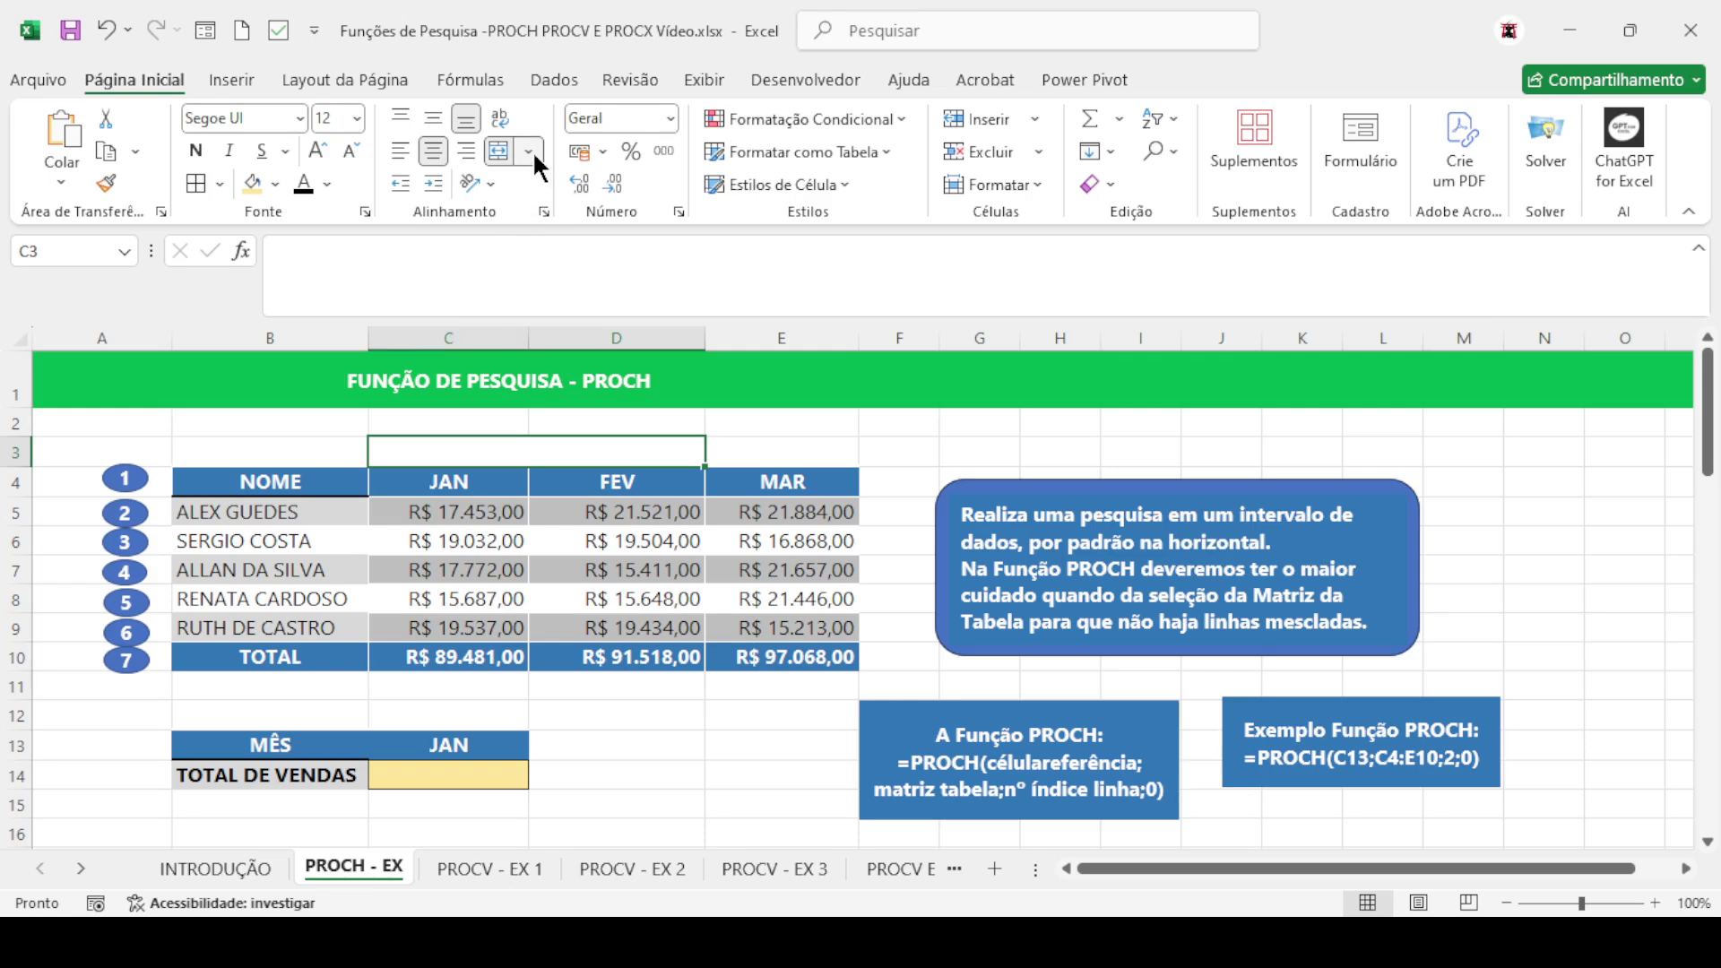
click(559, 293)
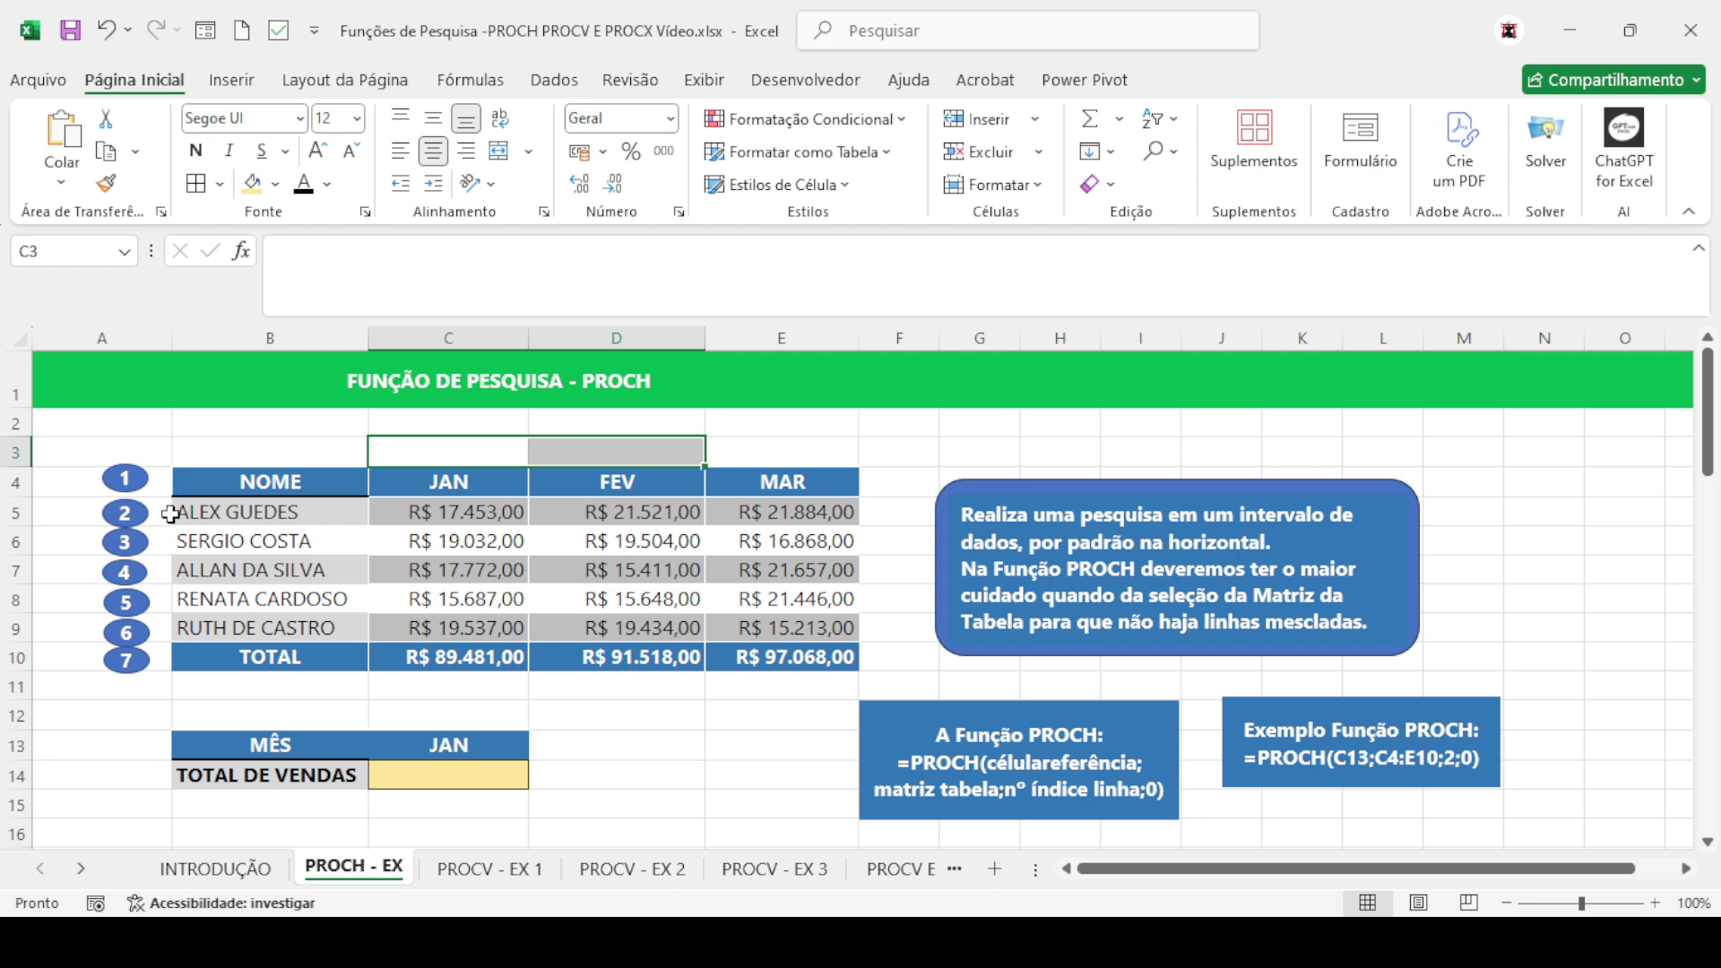
Enter =PROCH(C13;$C$4:$E$10;2;0) in cell C14, with the table range as an absolute reference
click(418, 776)
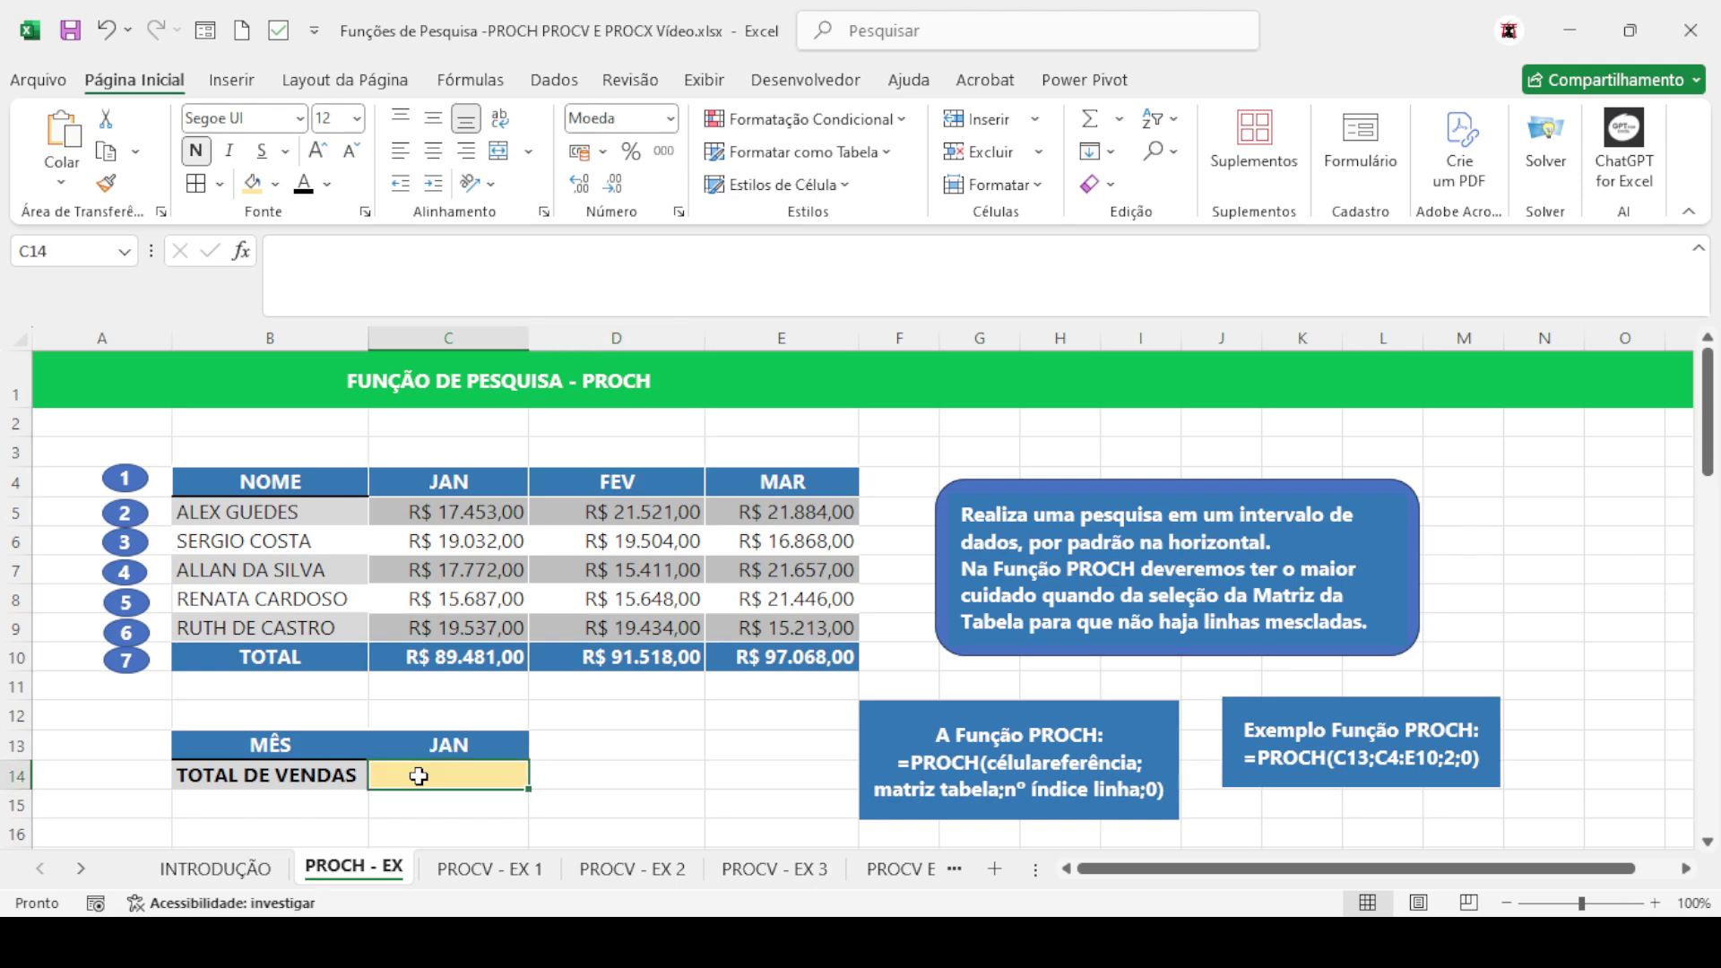
text(=proch)
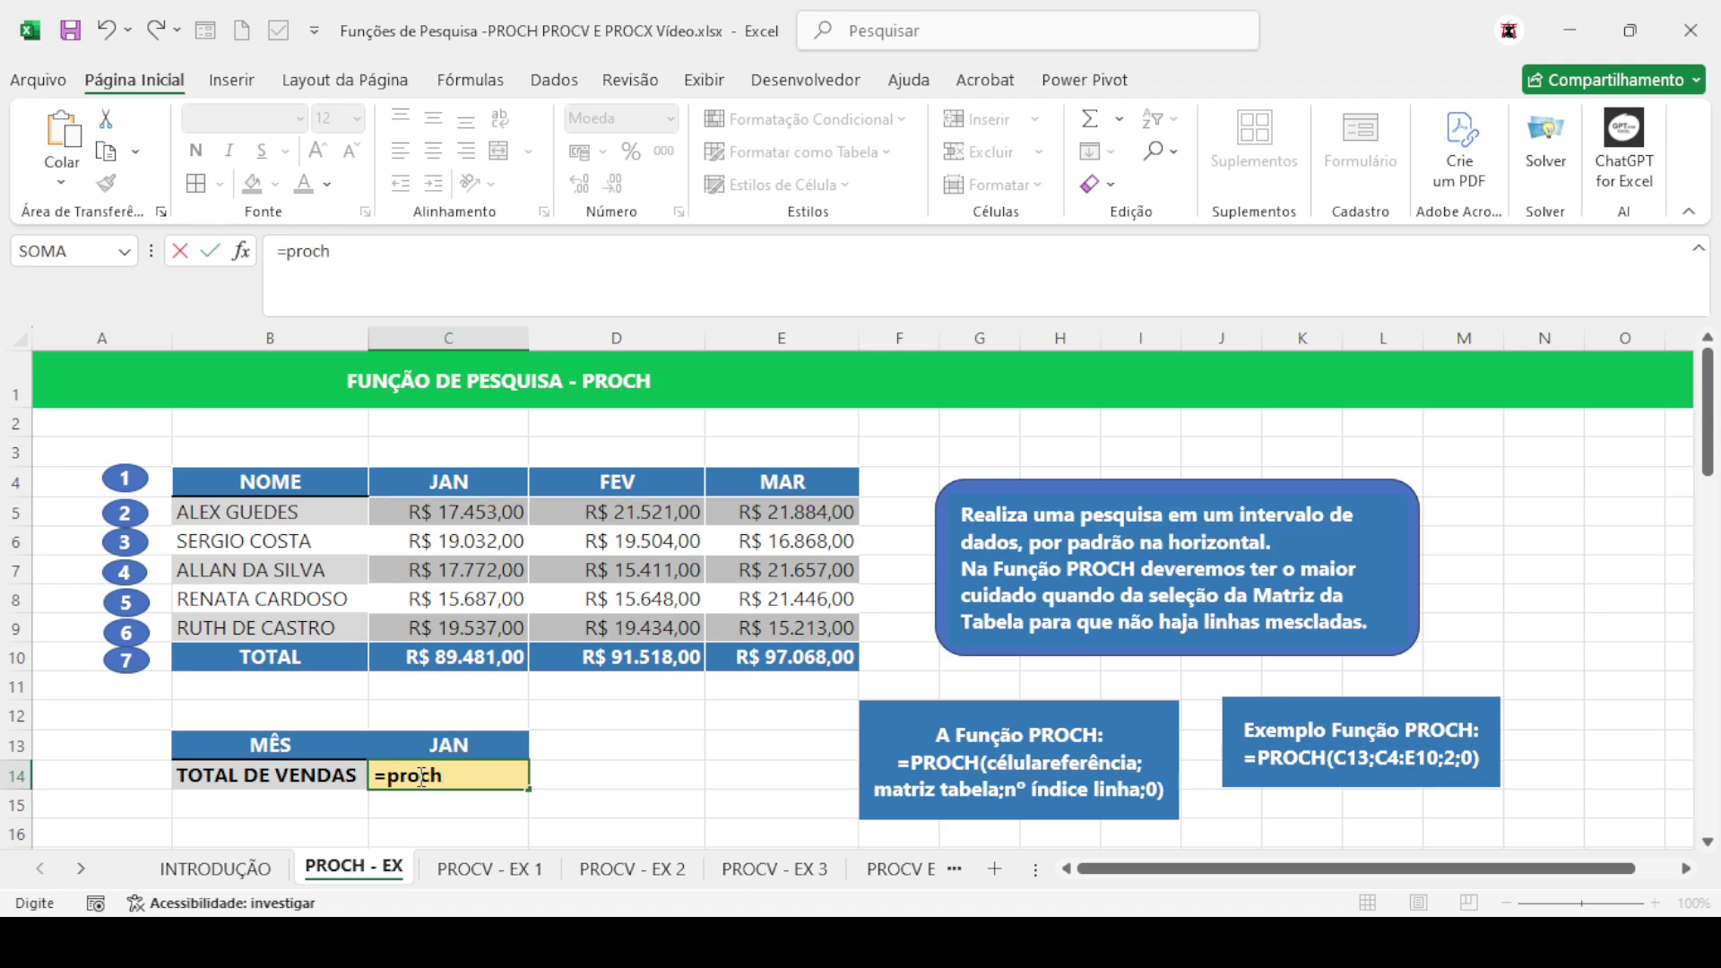
text(()
click(431, 742)
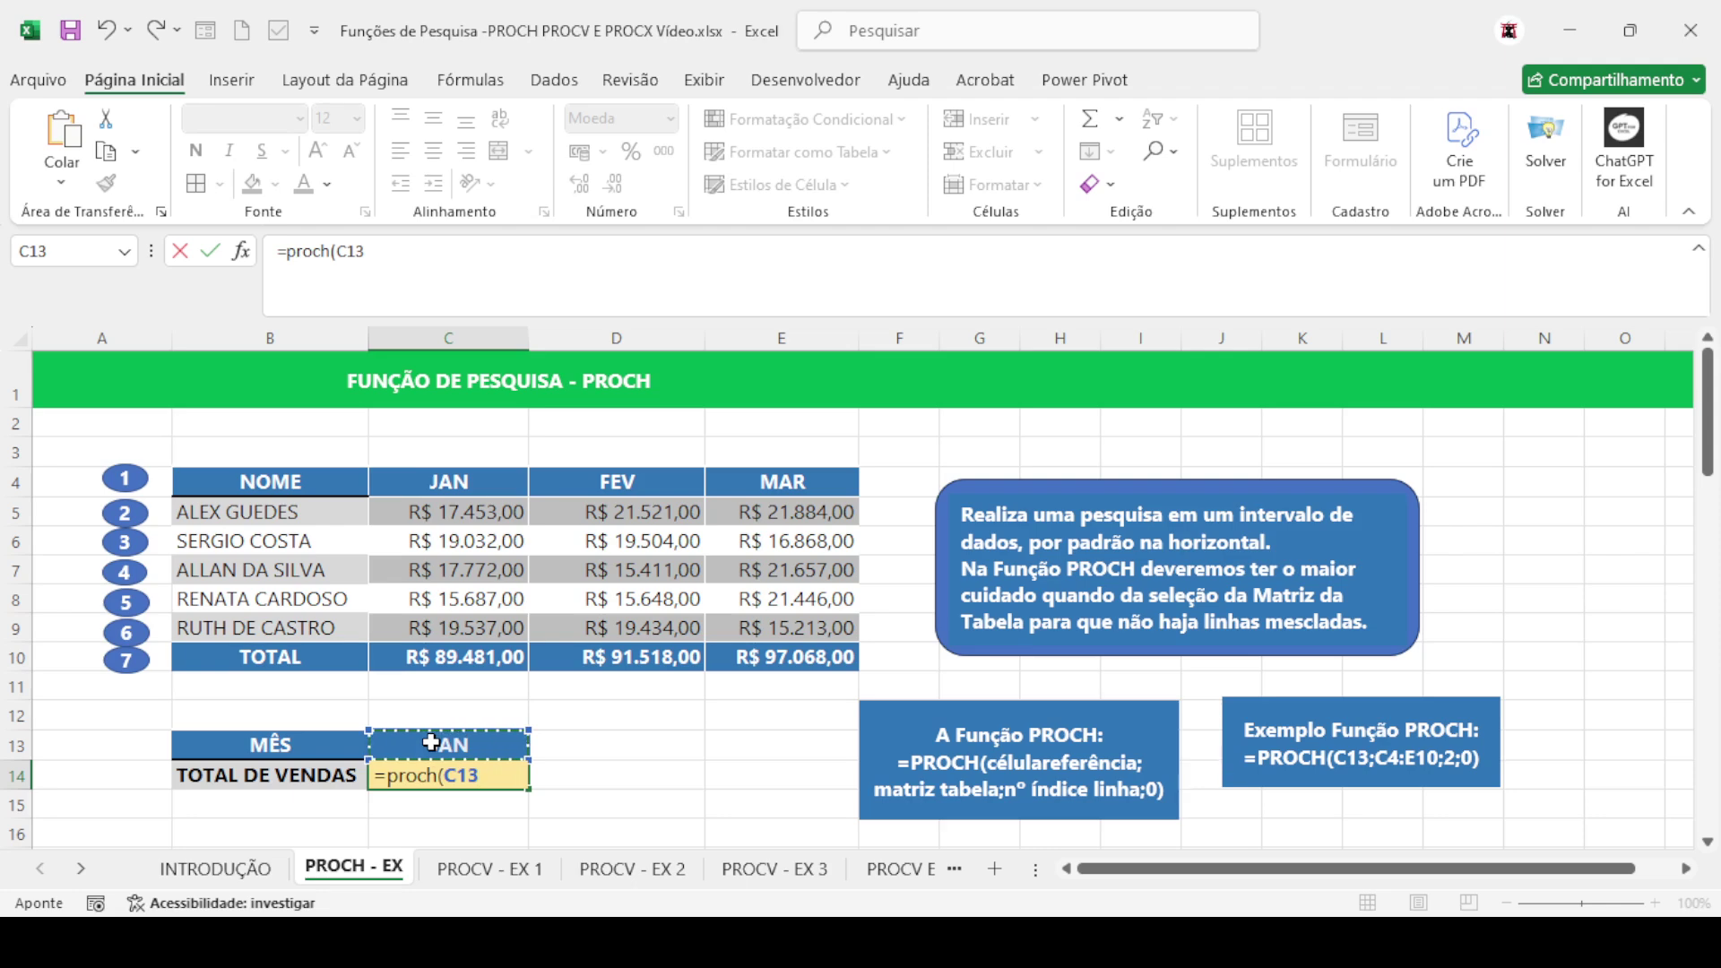
text(;)
click(439, 482)
drag(439, 482, 760, 665)
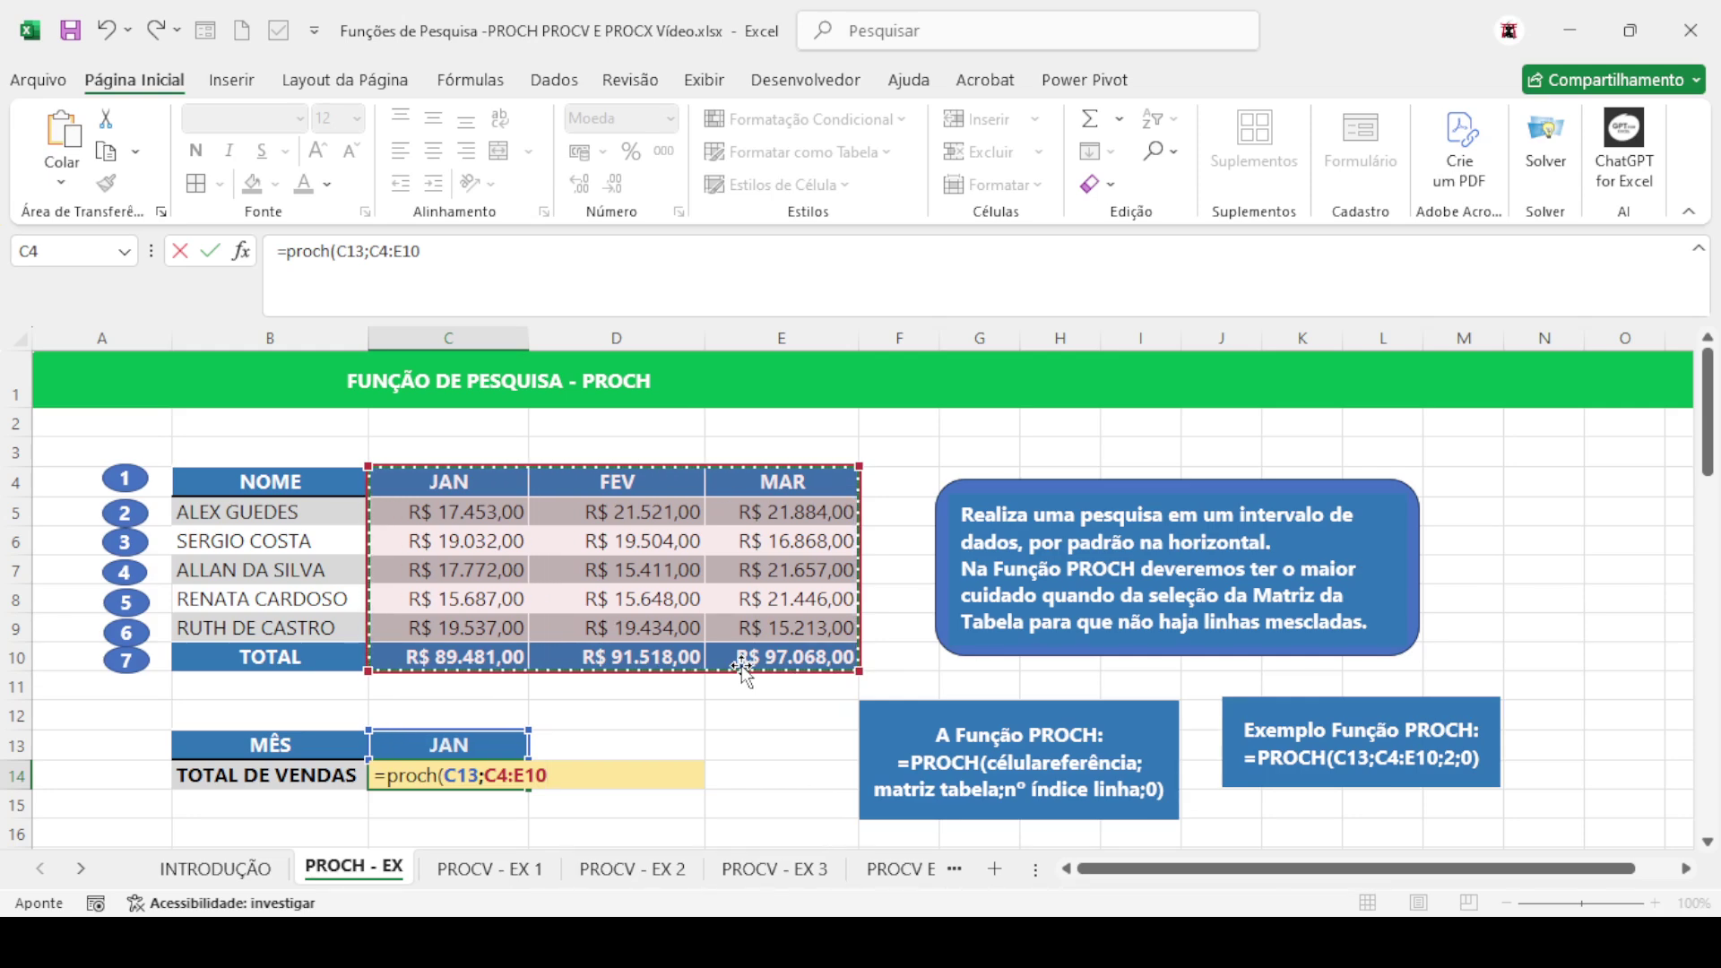
key(F4)
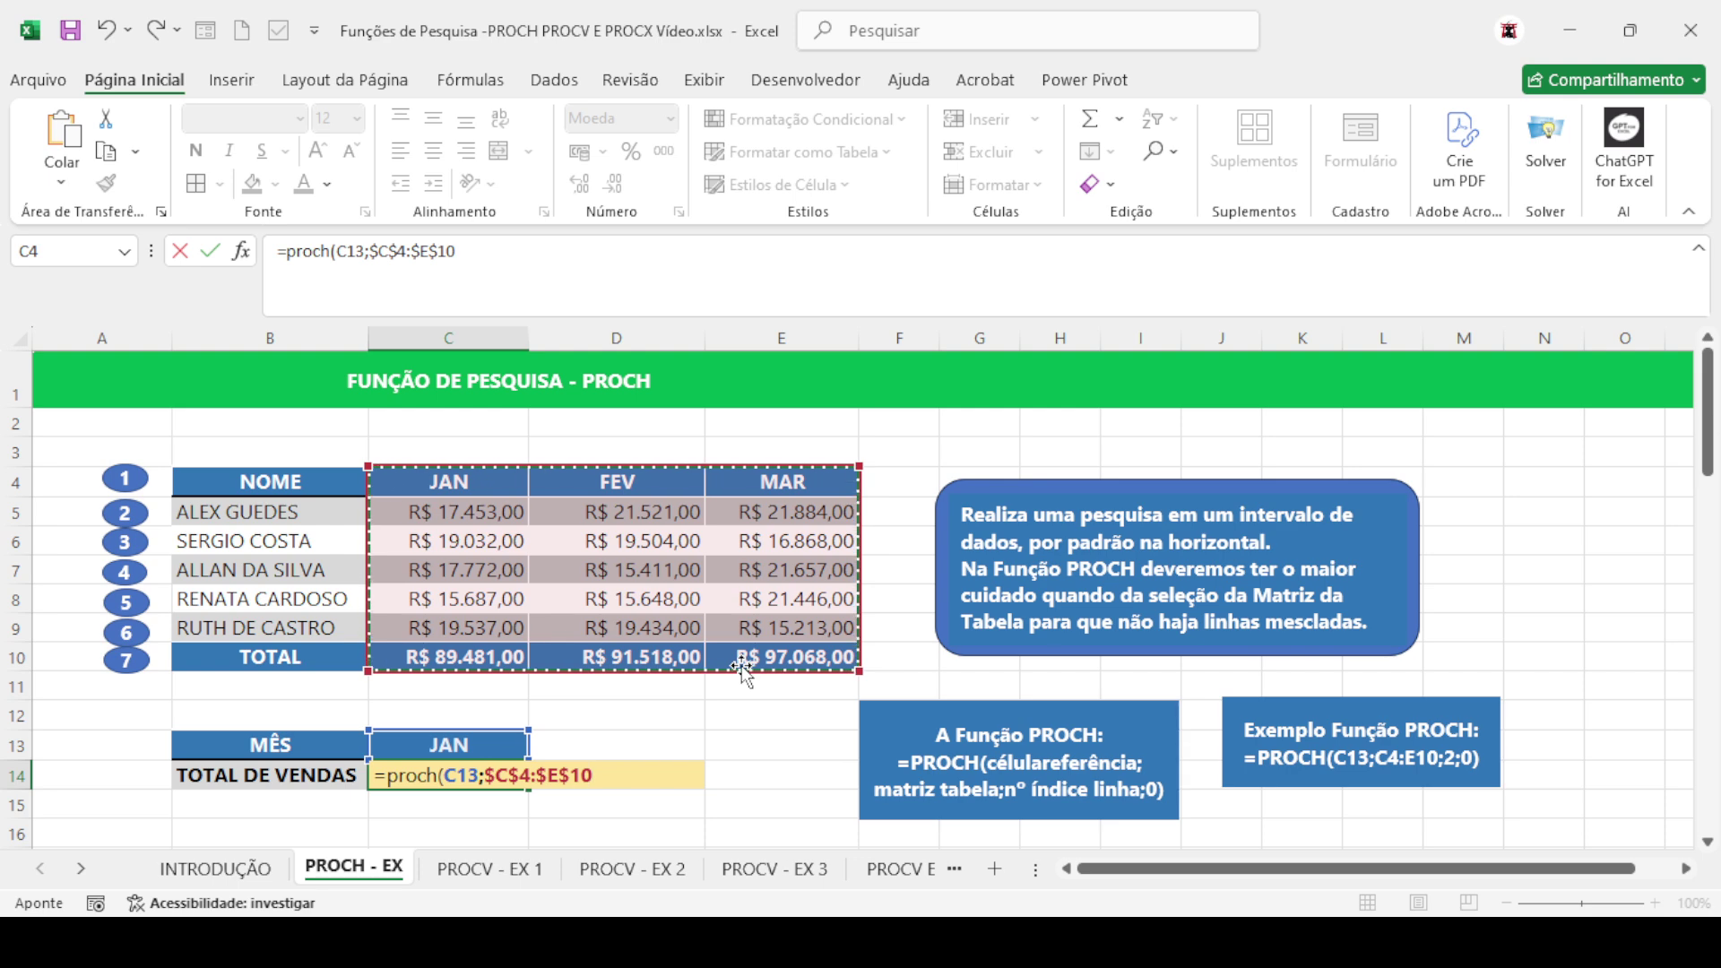
text(;)
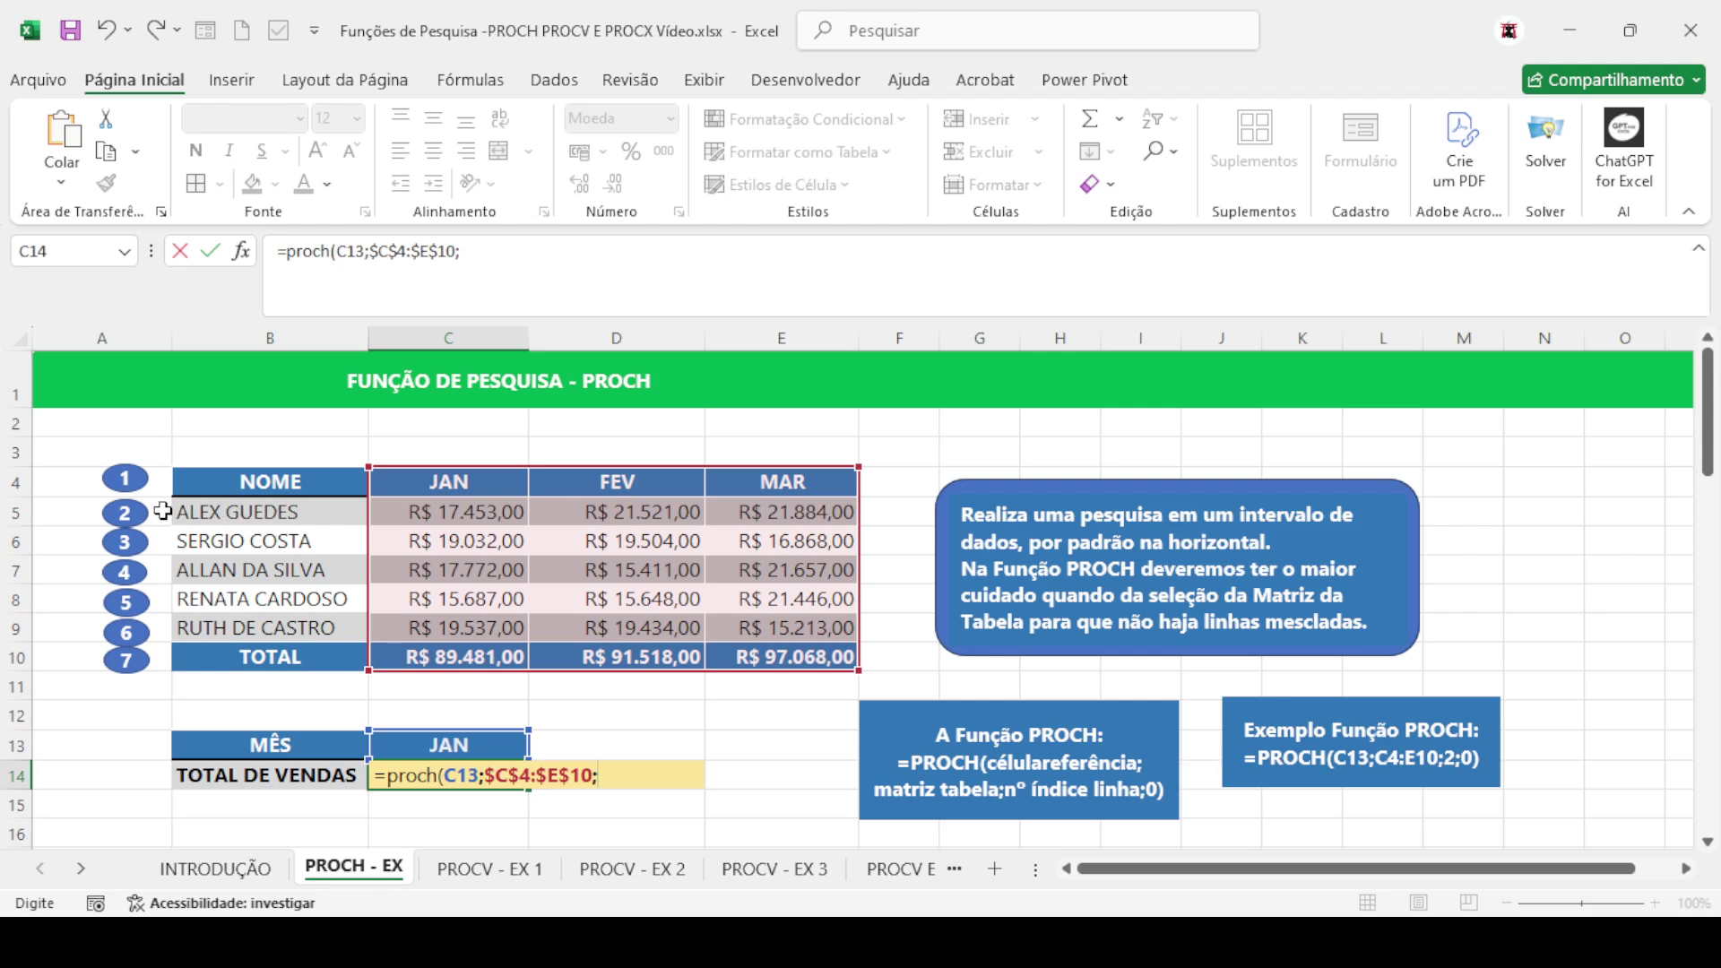
text(2;)
text(0))
key(Return)
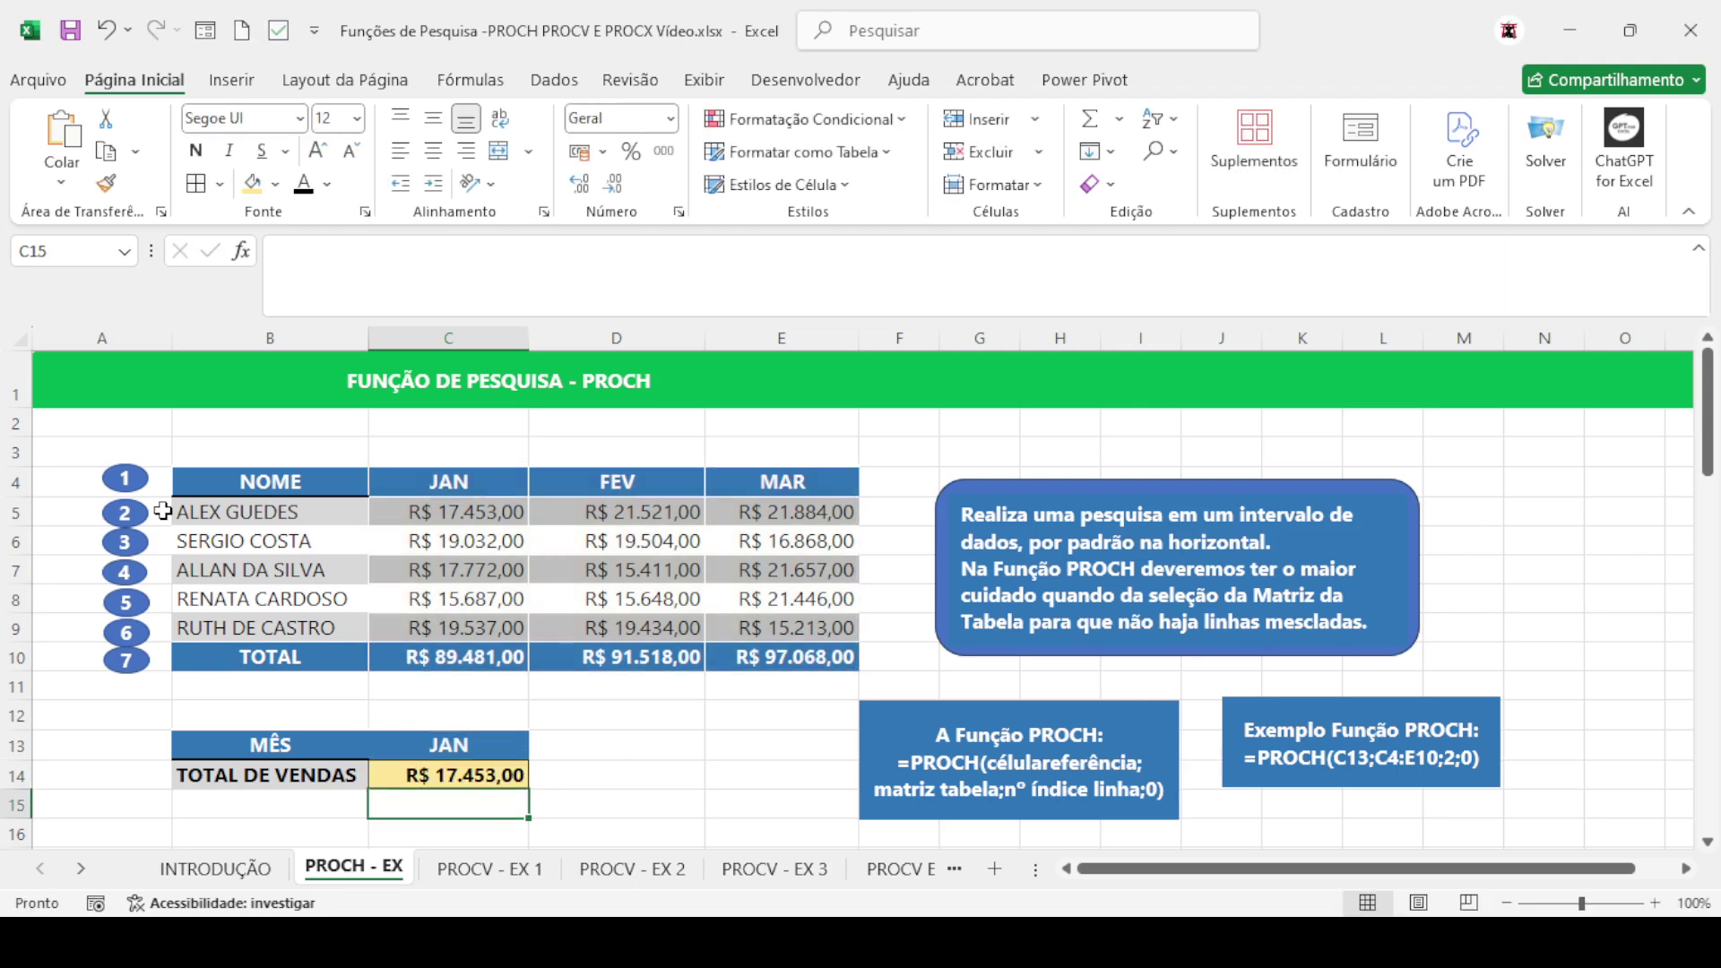
Review the PROCH formula in C14 and change the lookup month in C13 to FEV
click(413, 782)
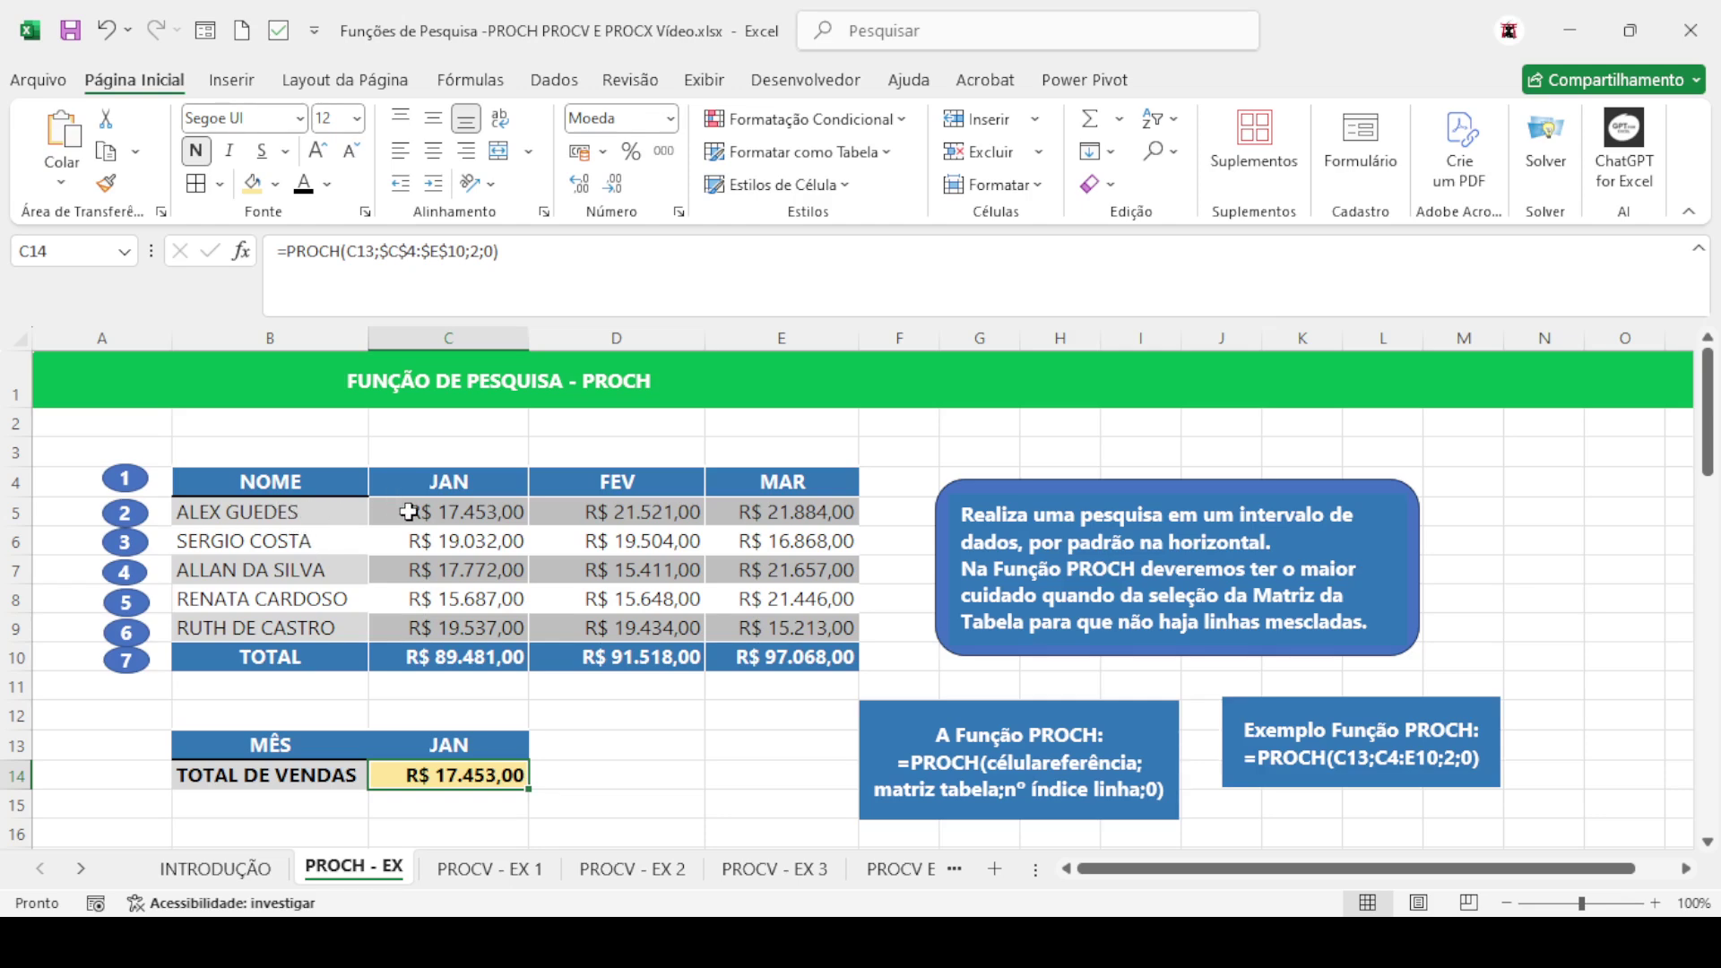
click(431, 747)
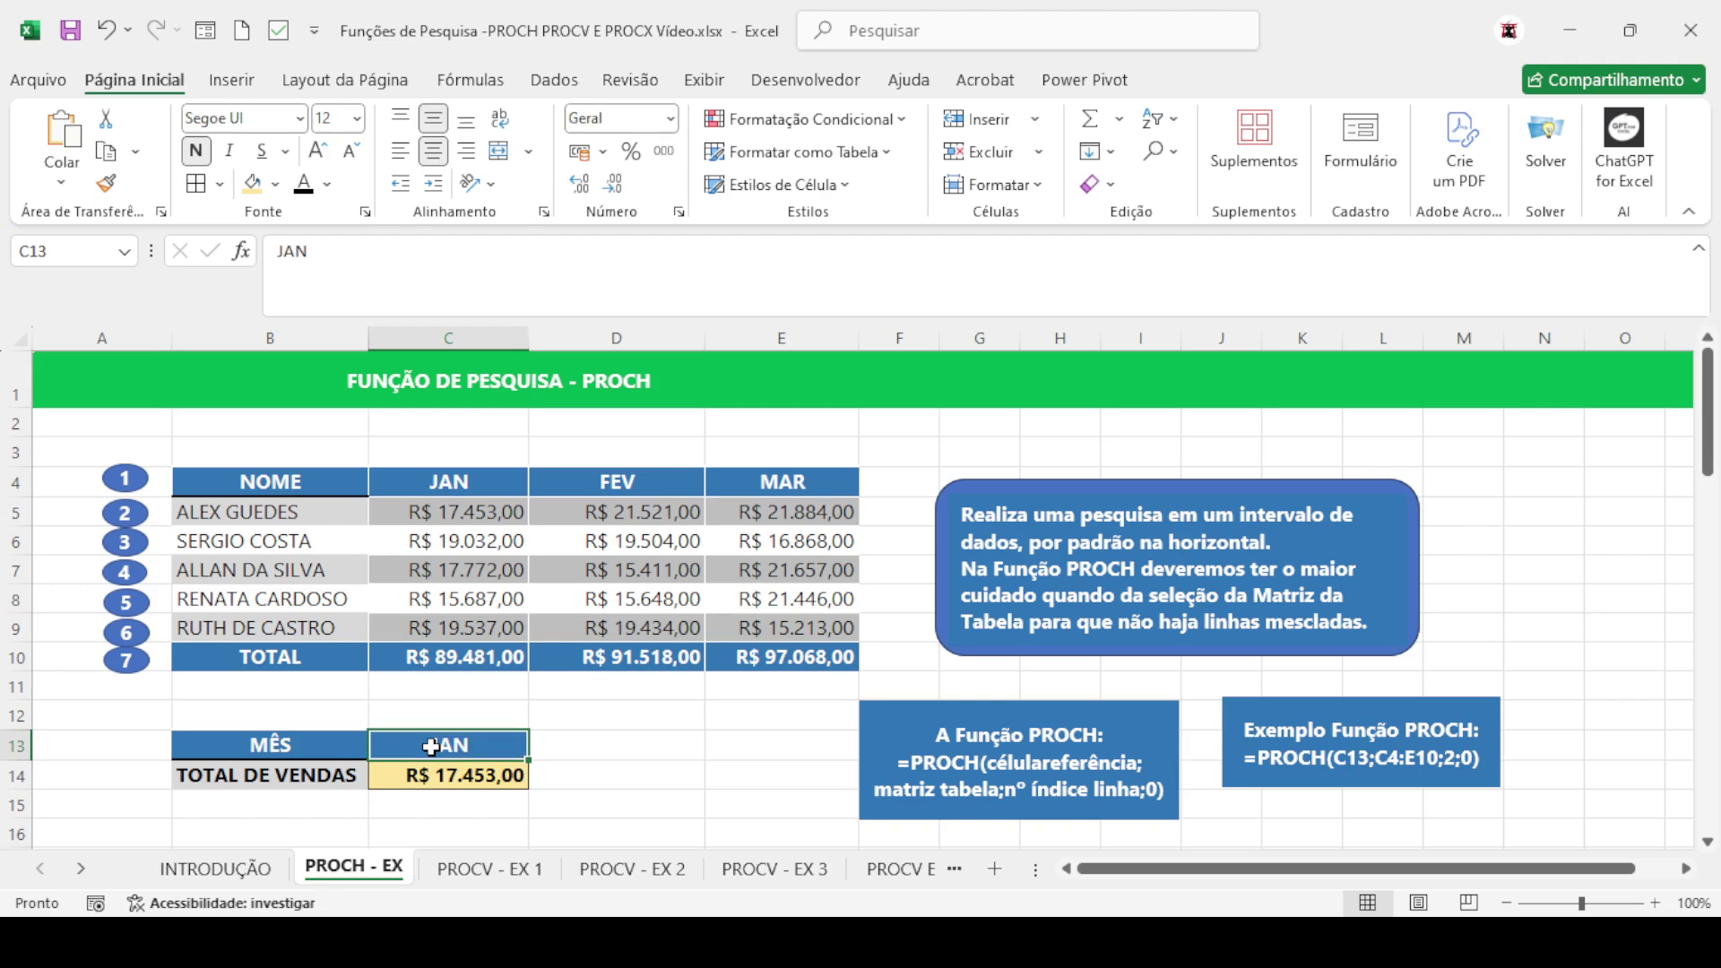
text(FEV)
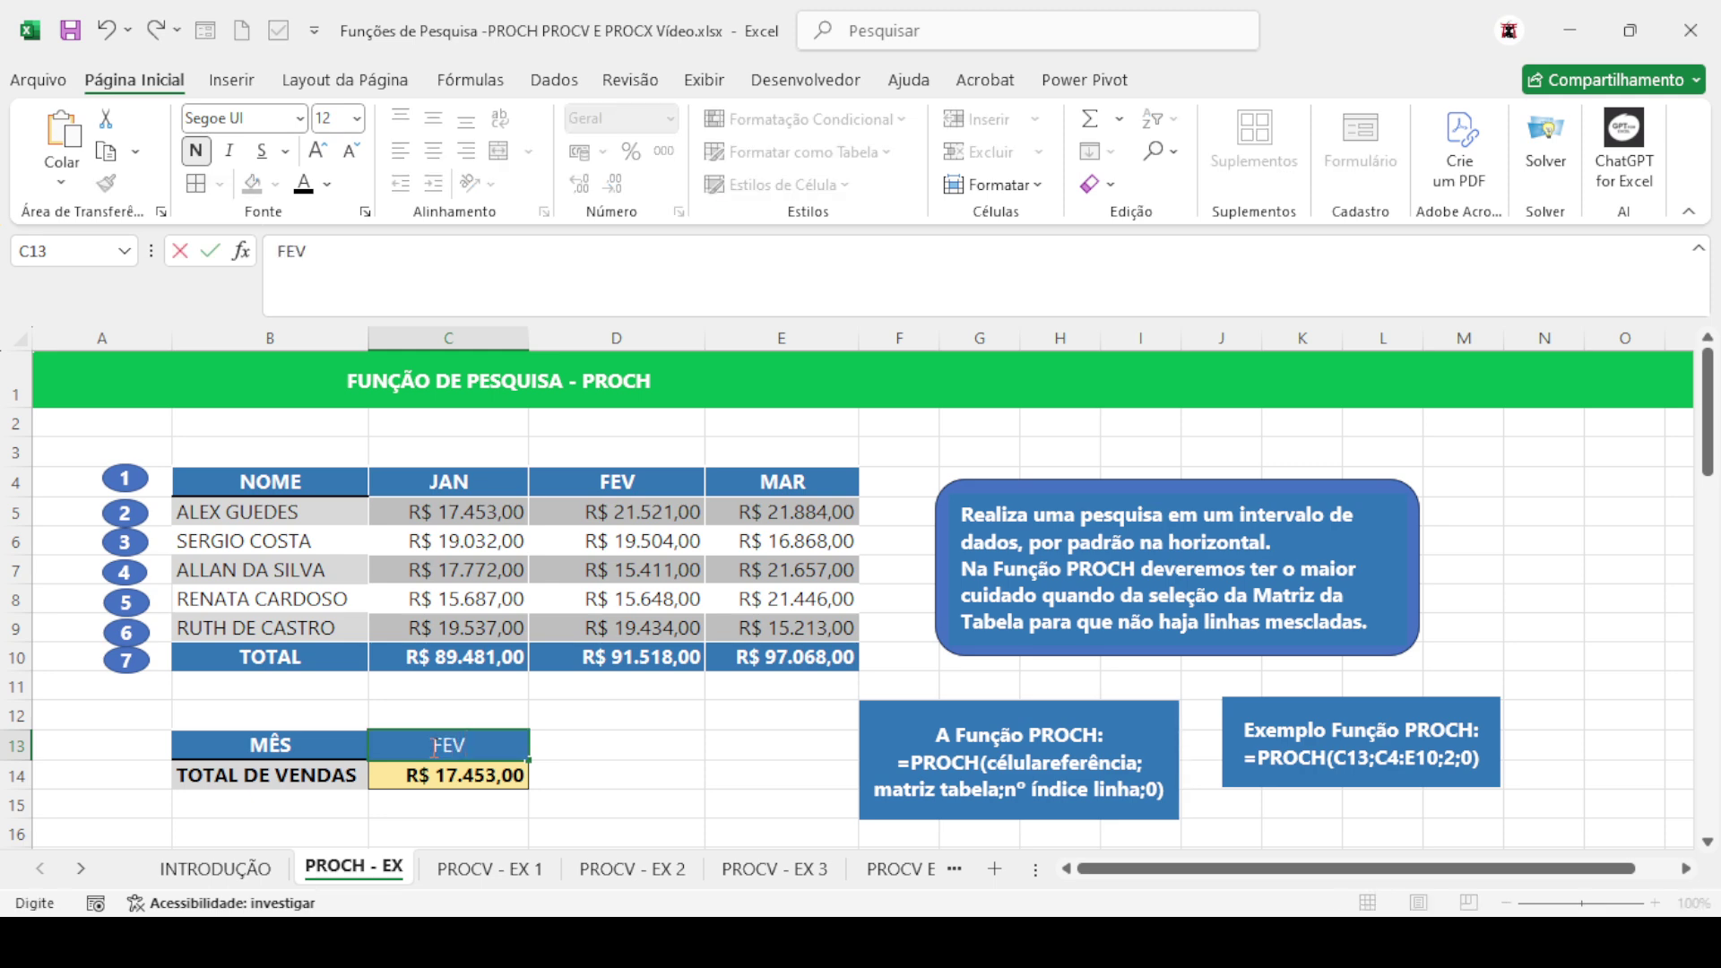
key(Return)
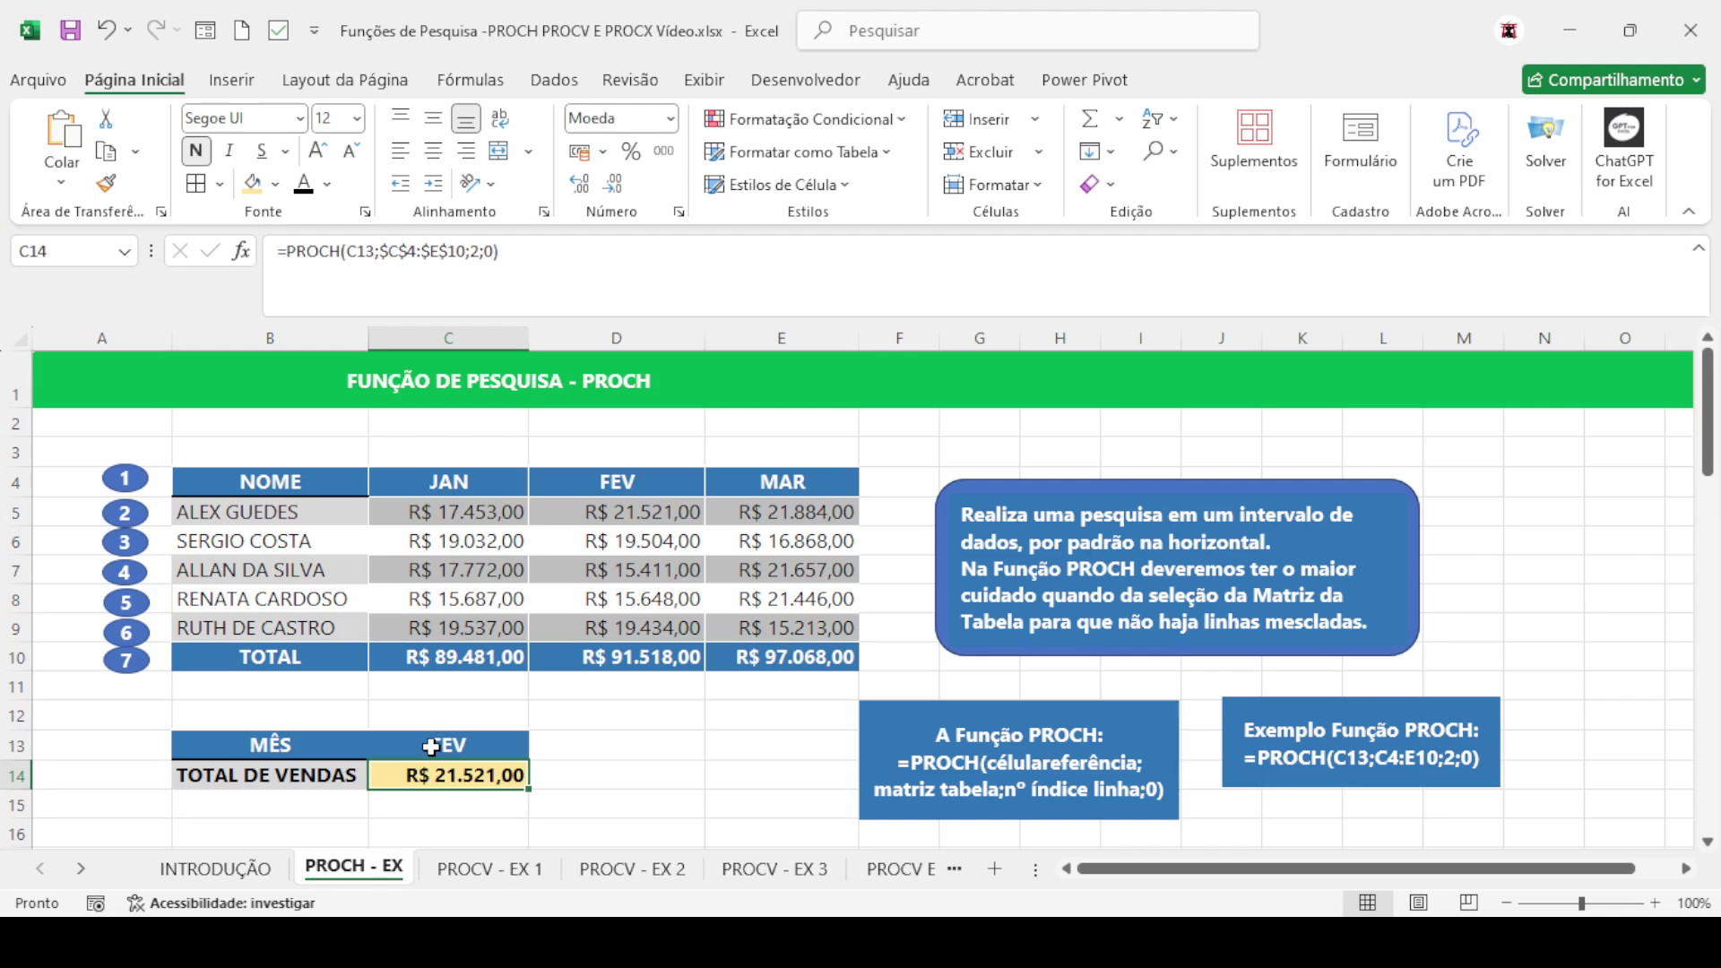
Clear C14 and enter =PROCH(C13;$C$4:$E$10;4;0) to look up the table's fourth row
key(Delete)
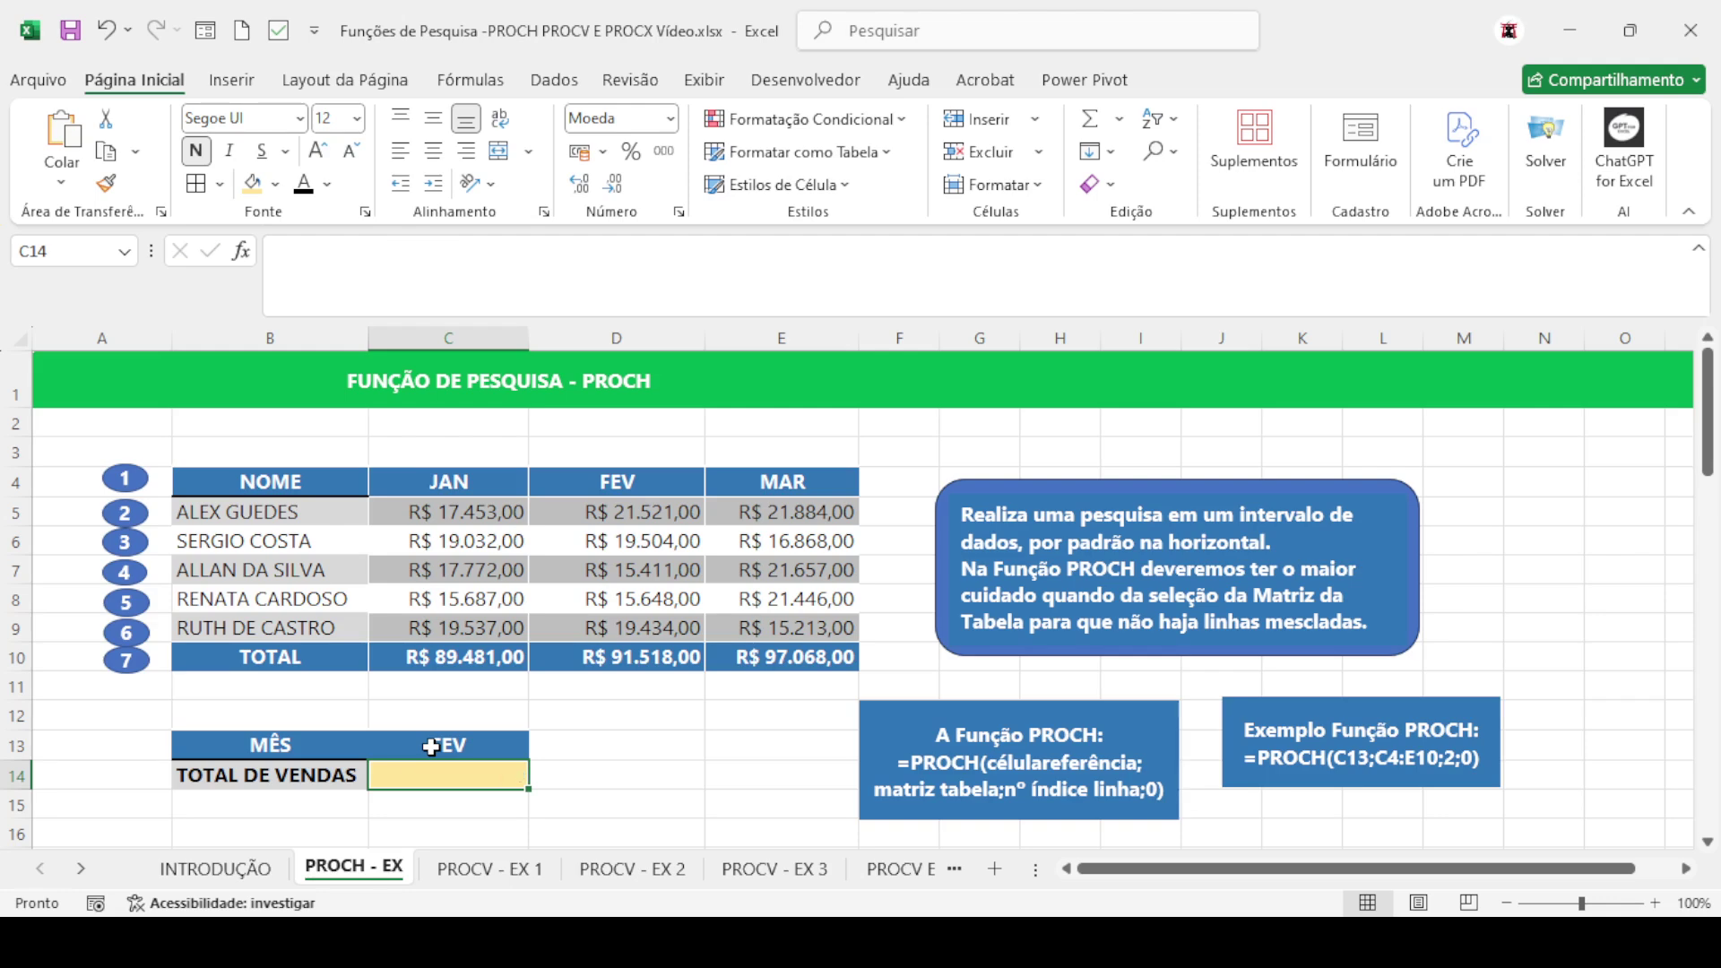
text(=proch()
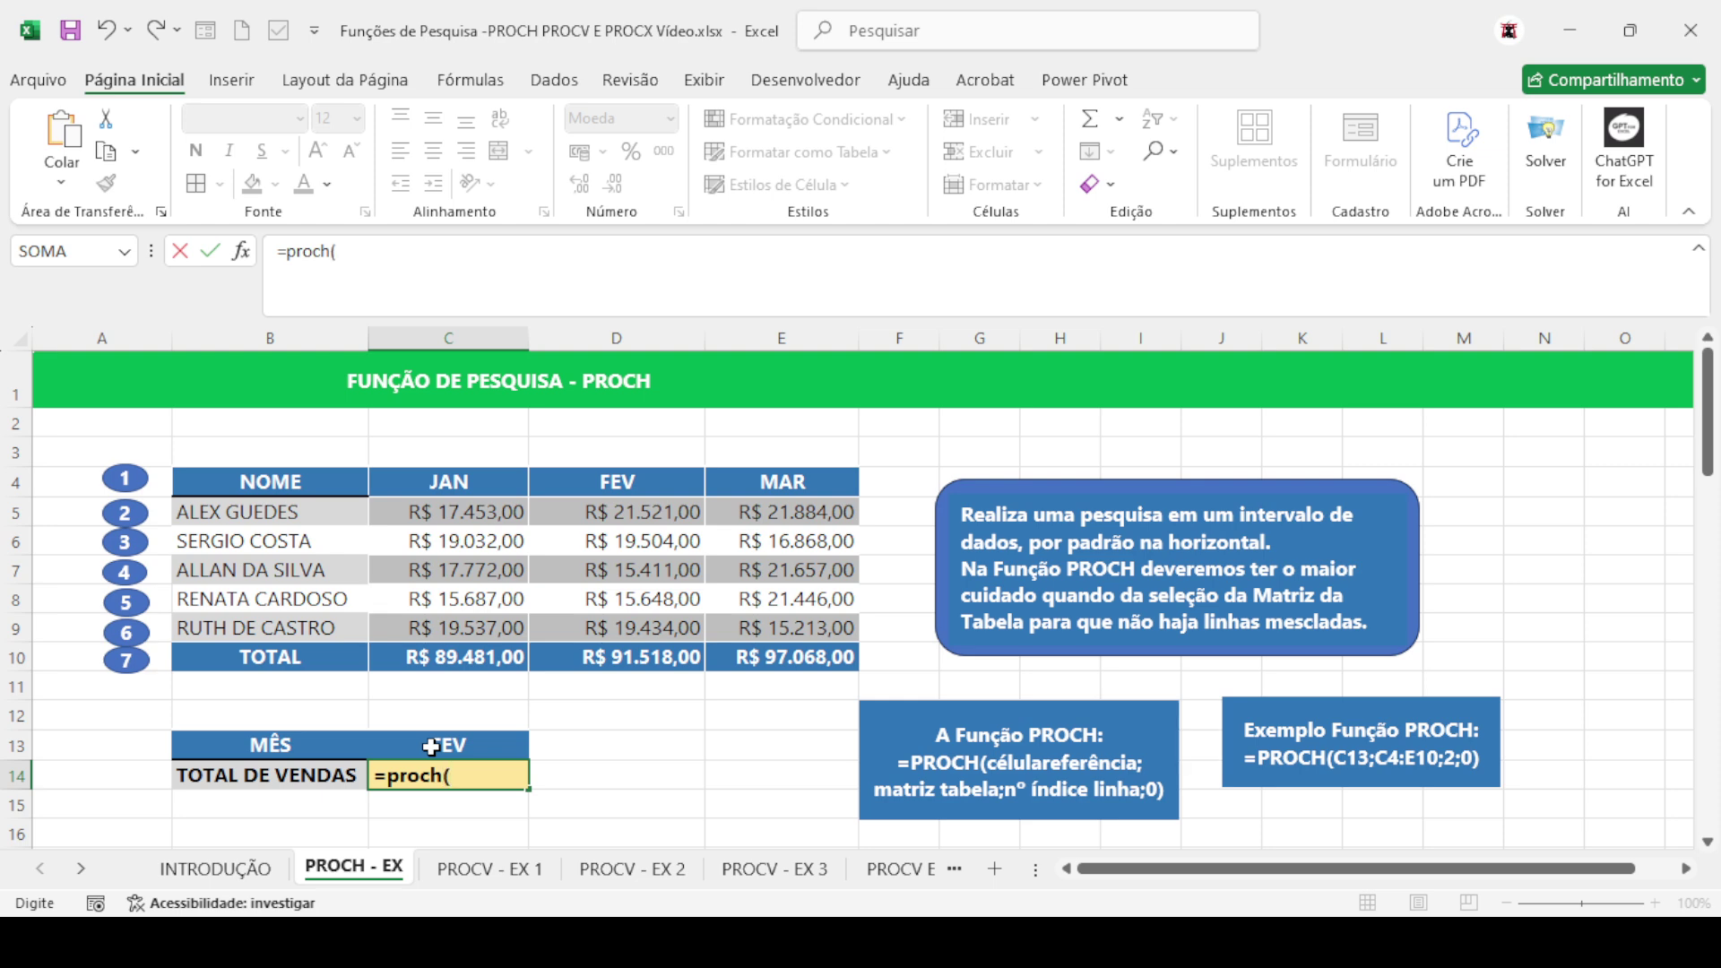
click(431, 746)
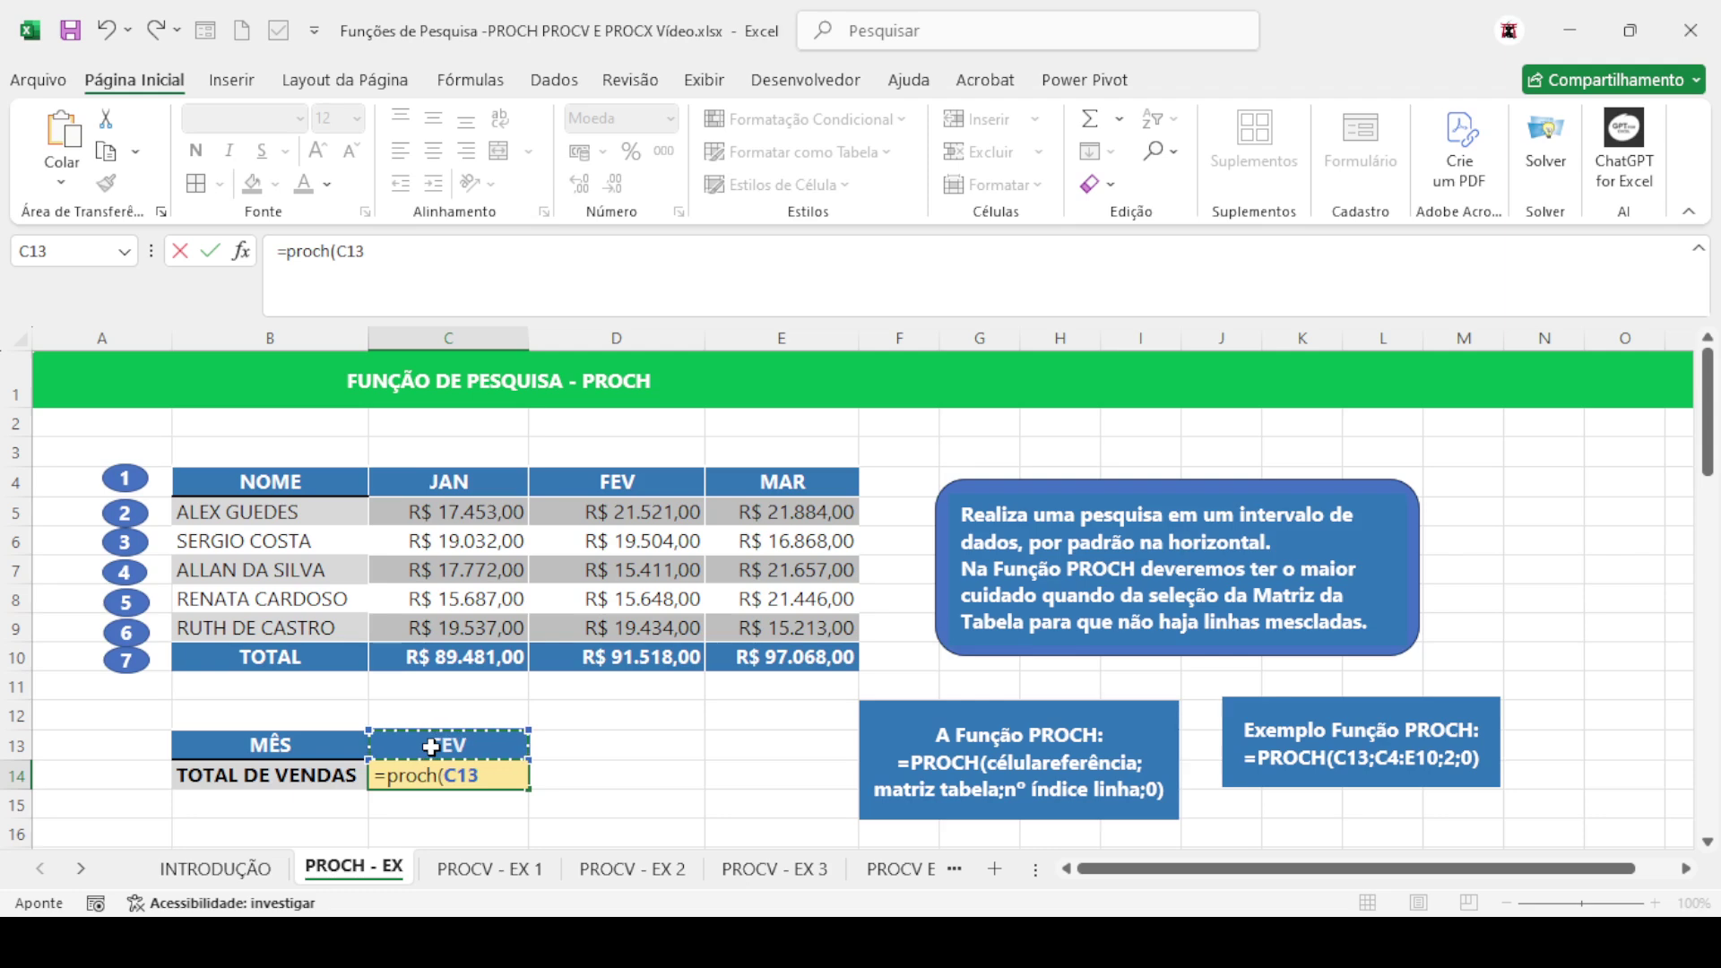
text(;)
drag(435, 477, 766, 653)
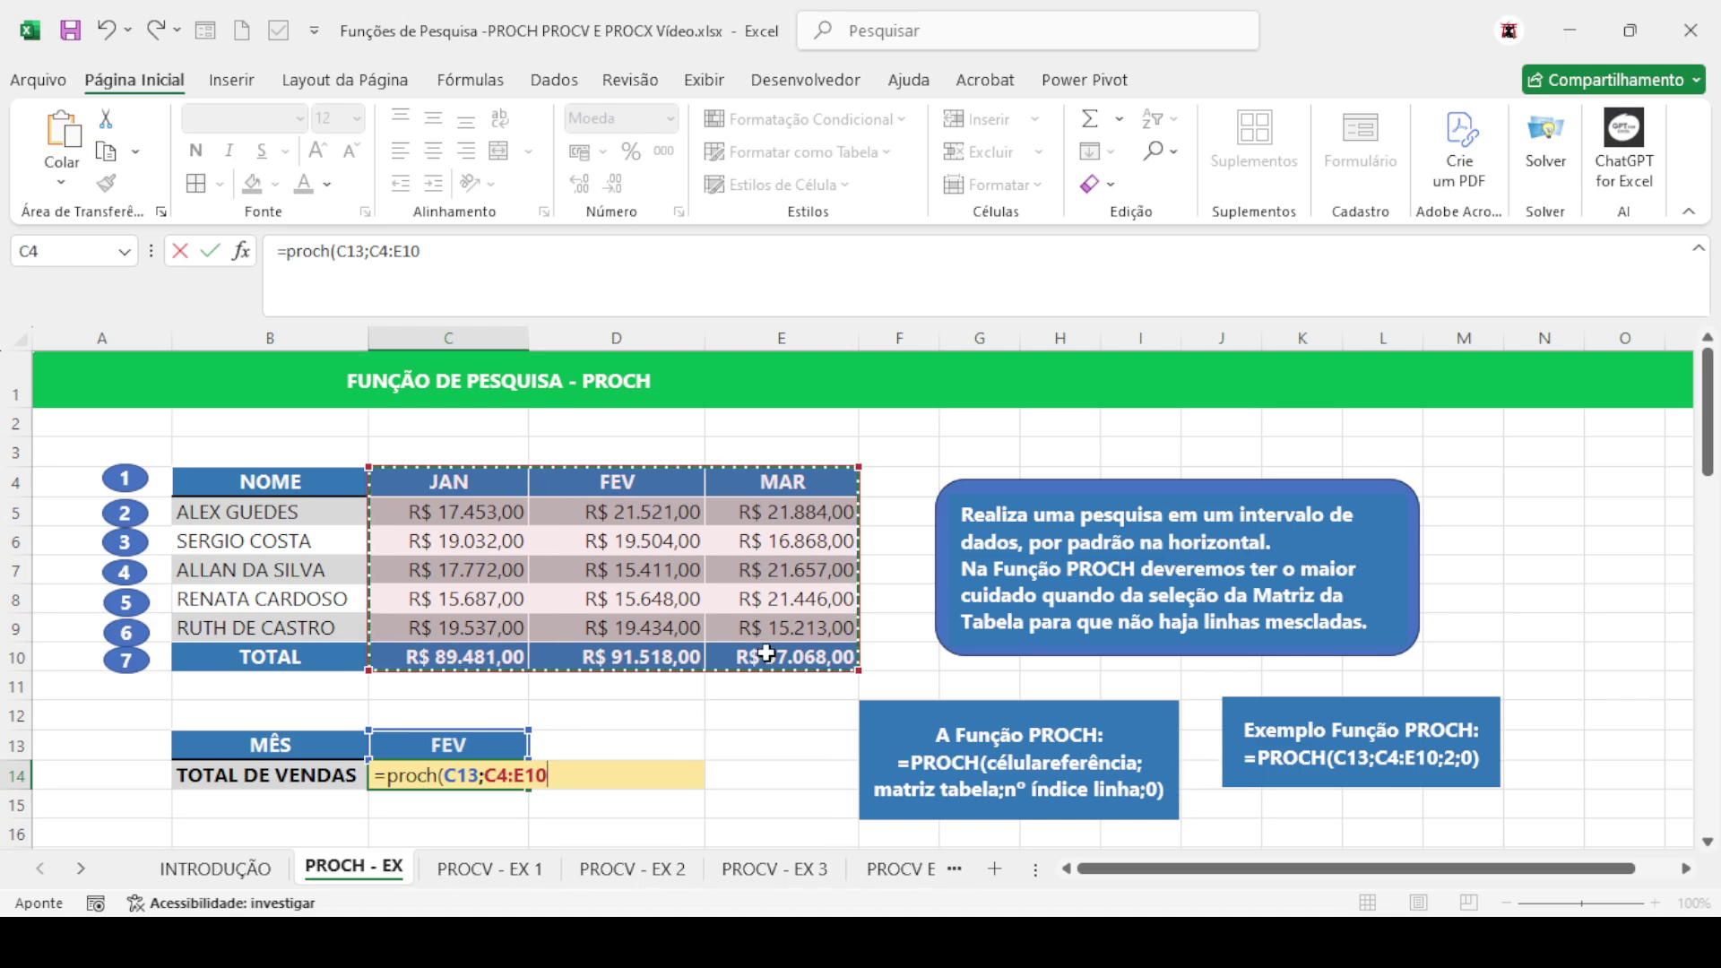
key(F4)
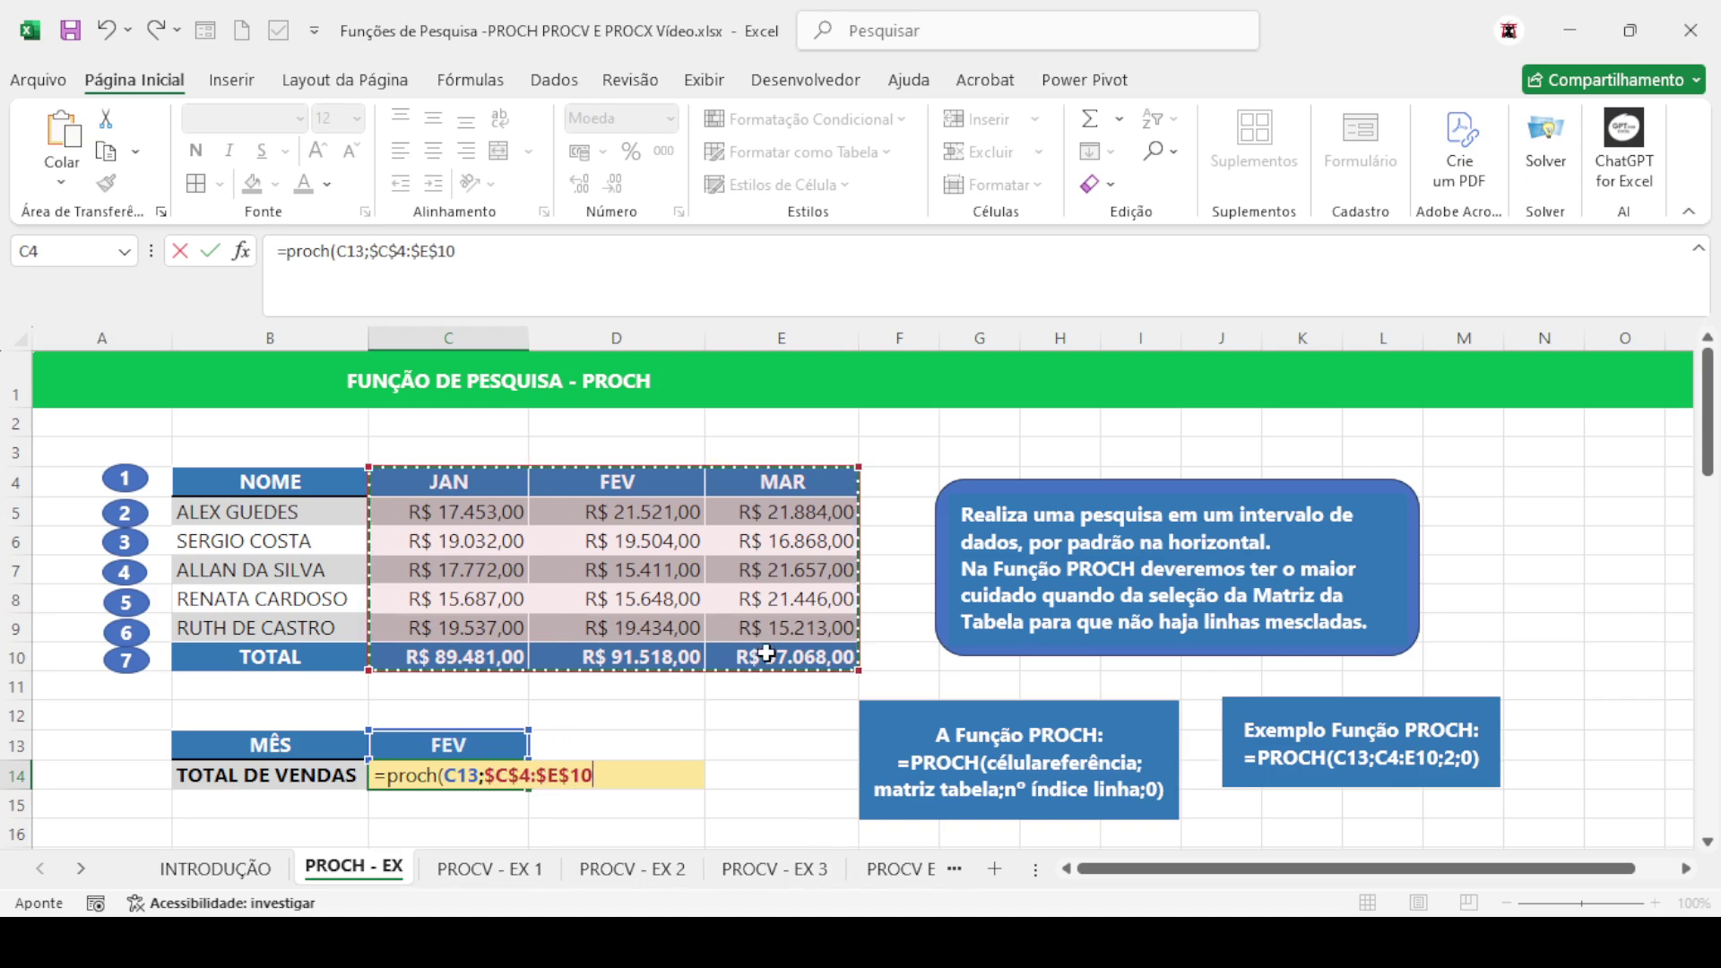
text(;)
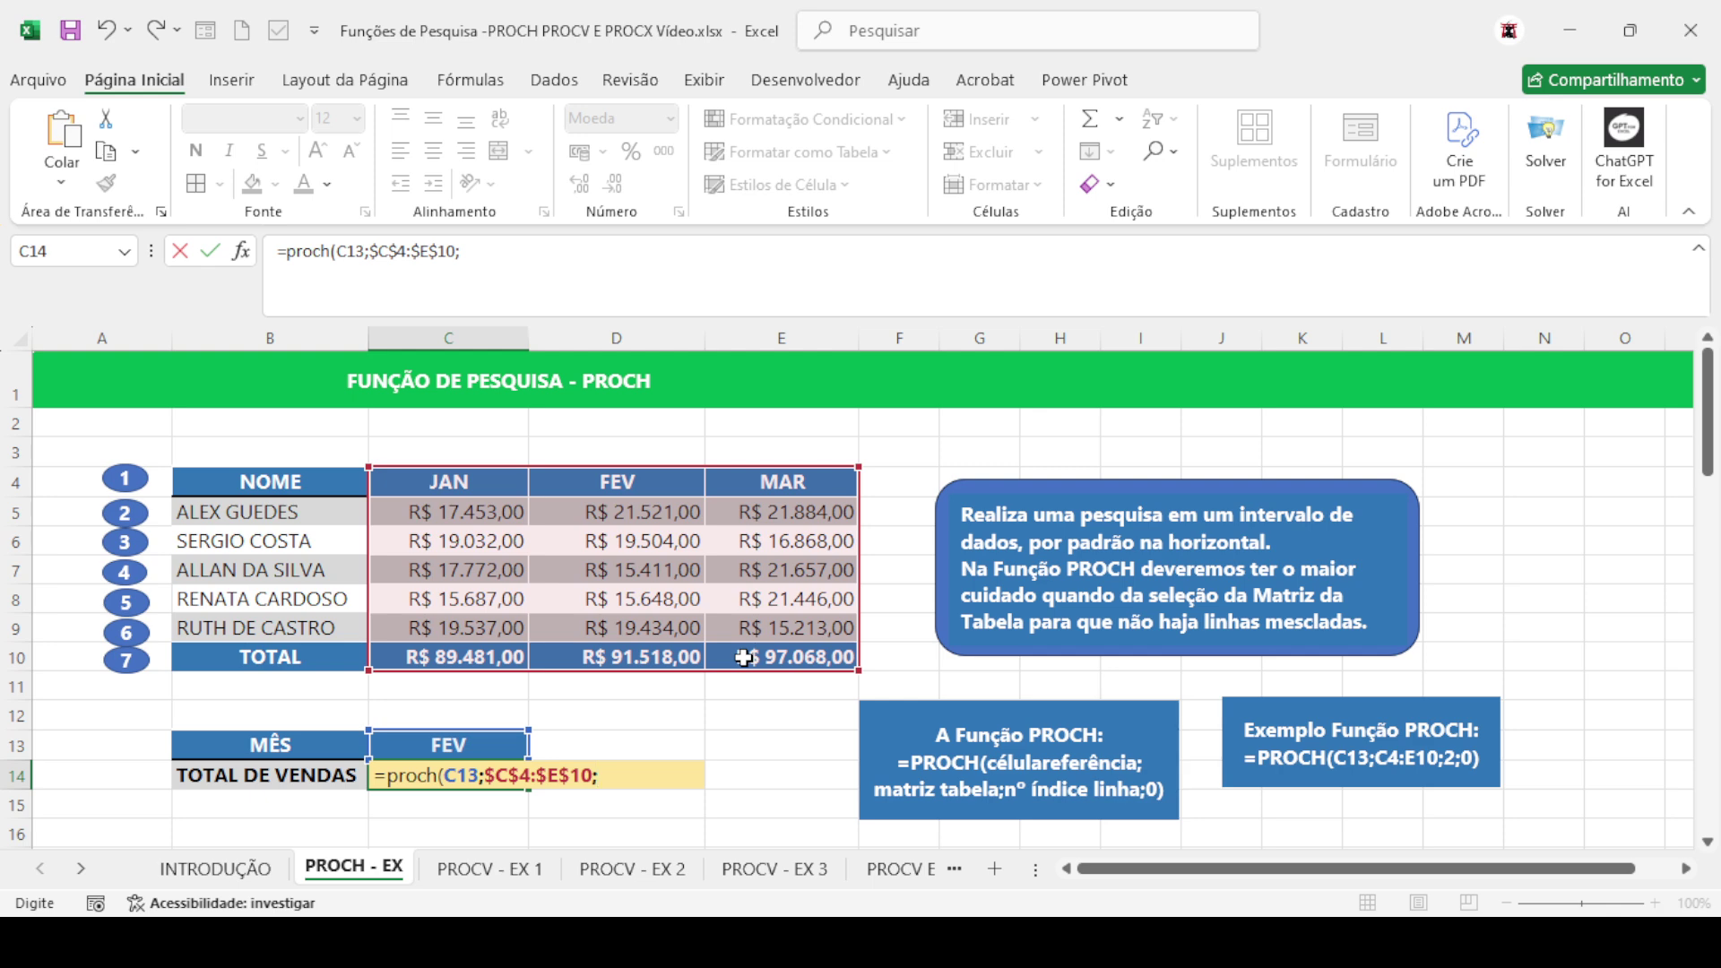
text(4;0))
key(Return)
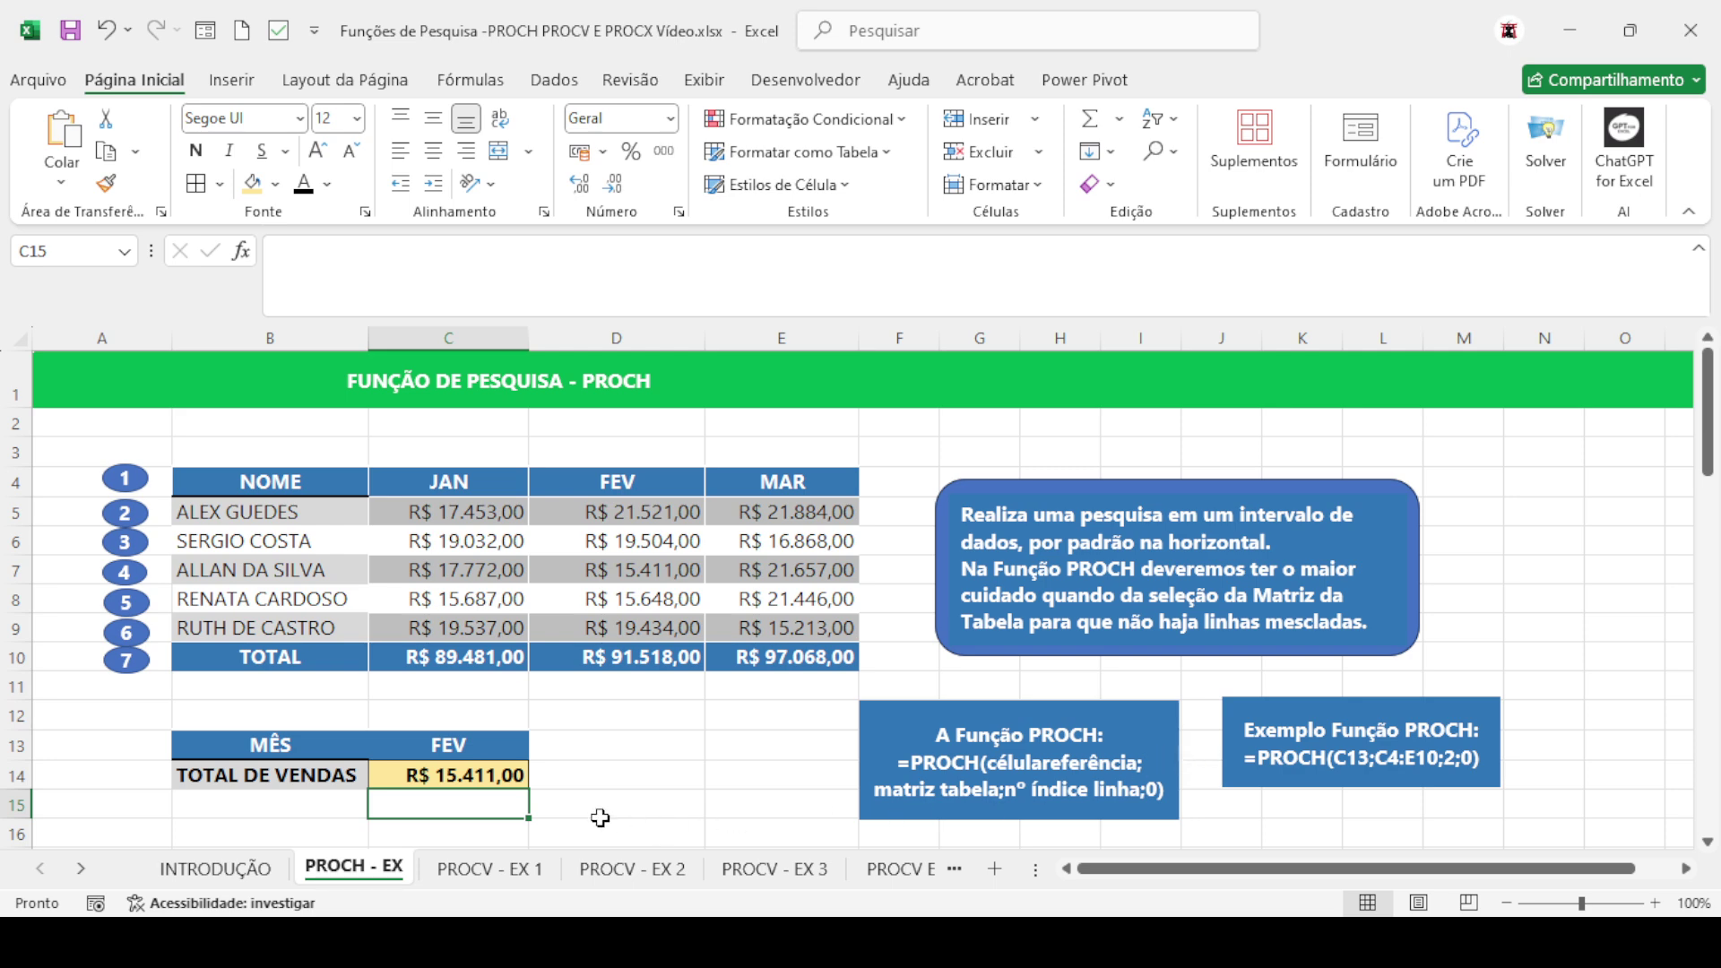
Change the lookup month in C13 to MAR
click(441, 746)
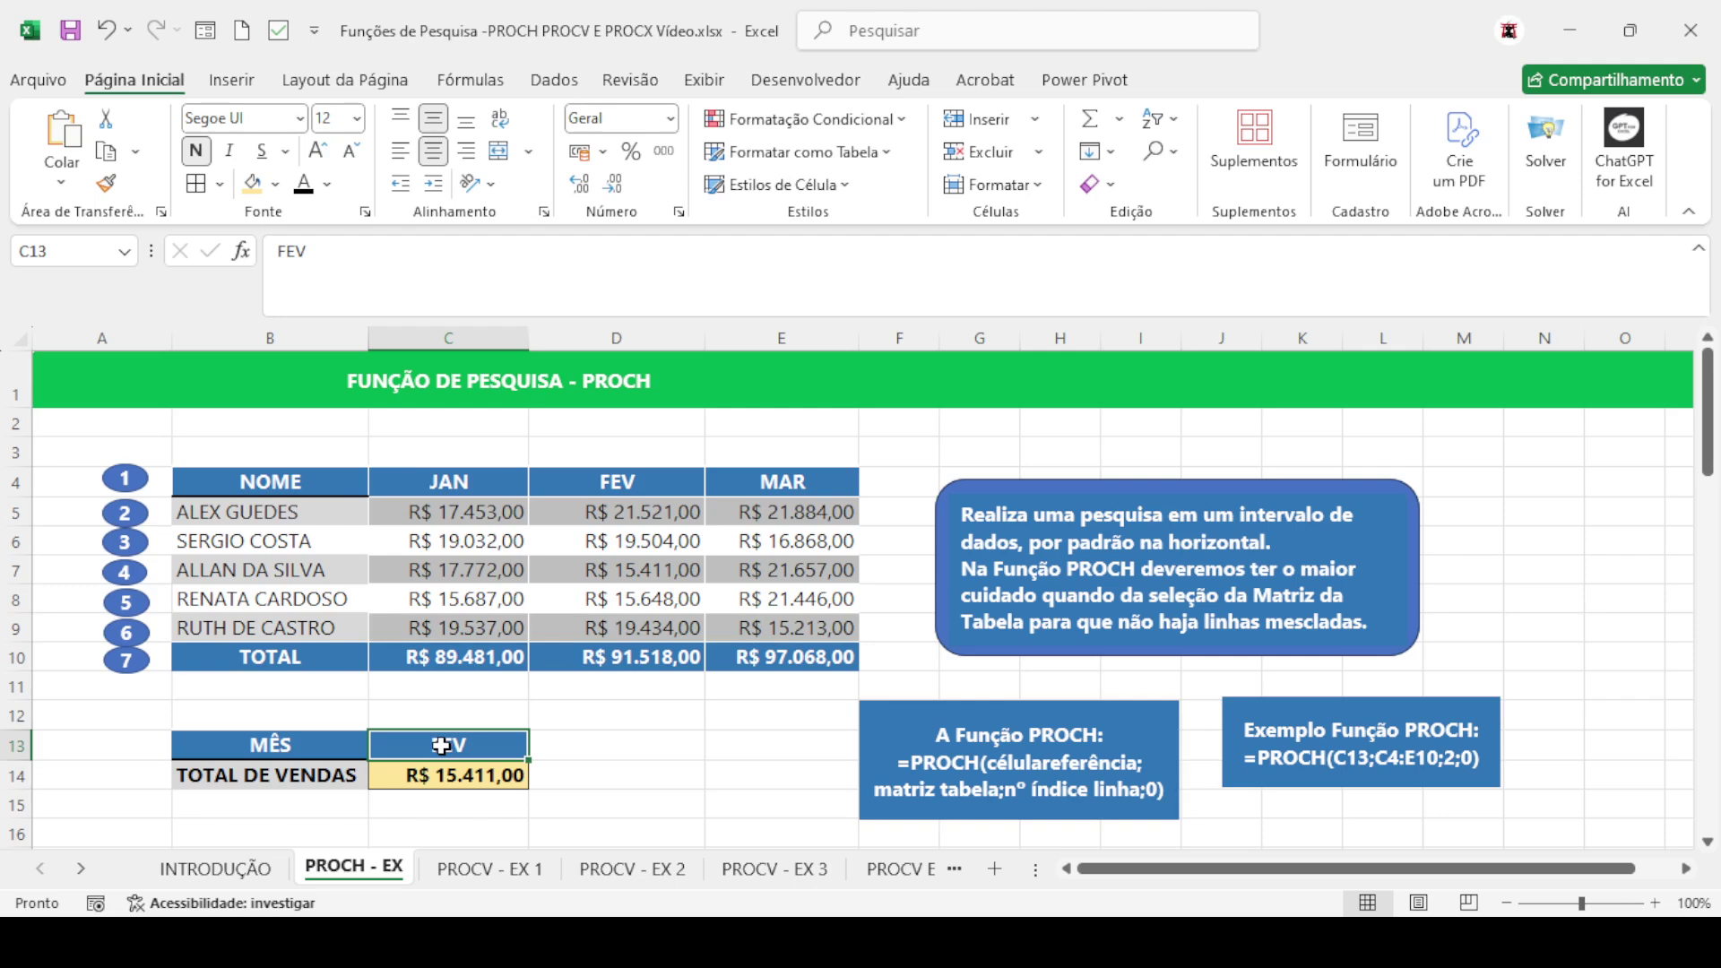
text(MAR)
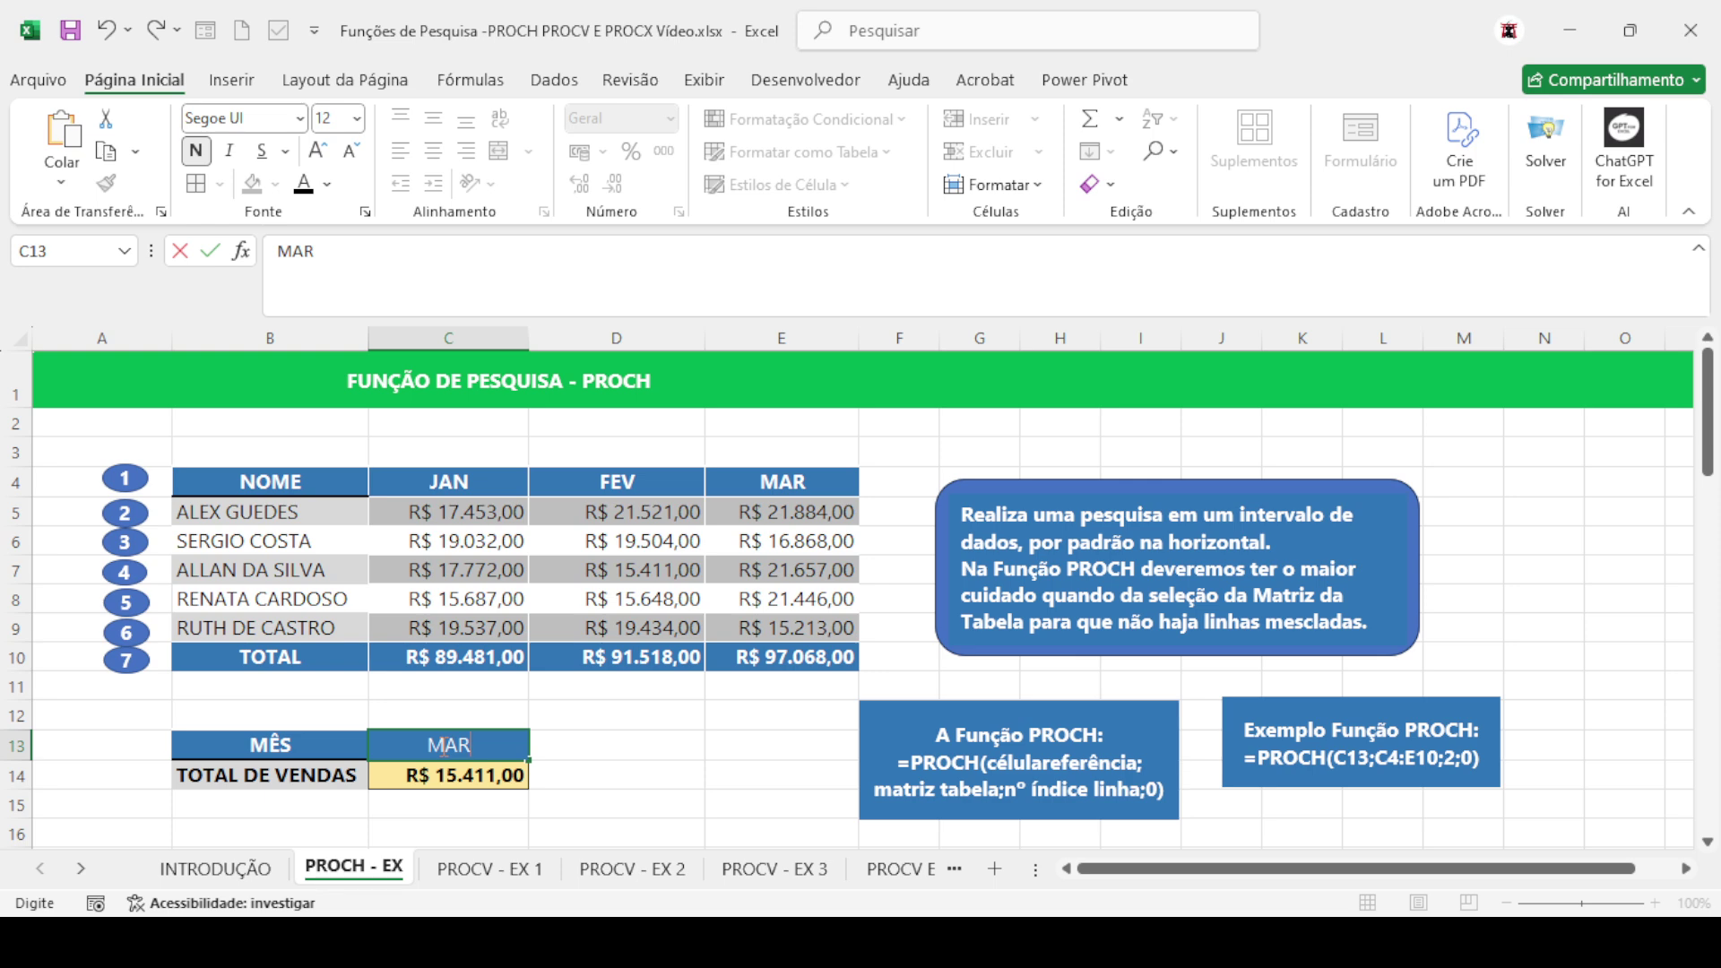
key(Return)
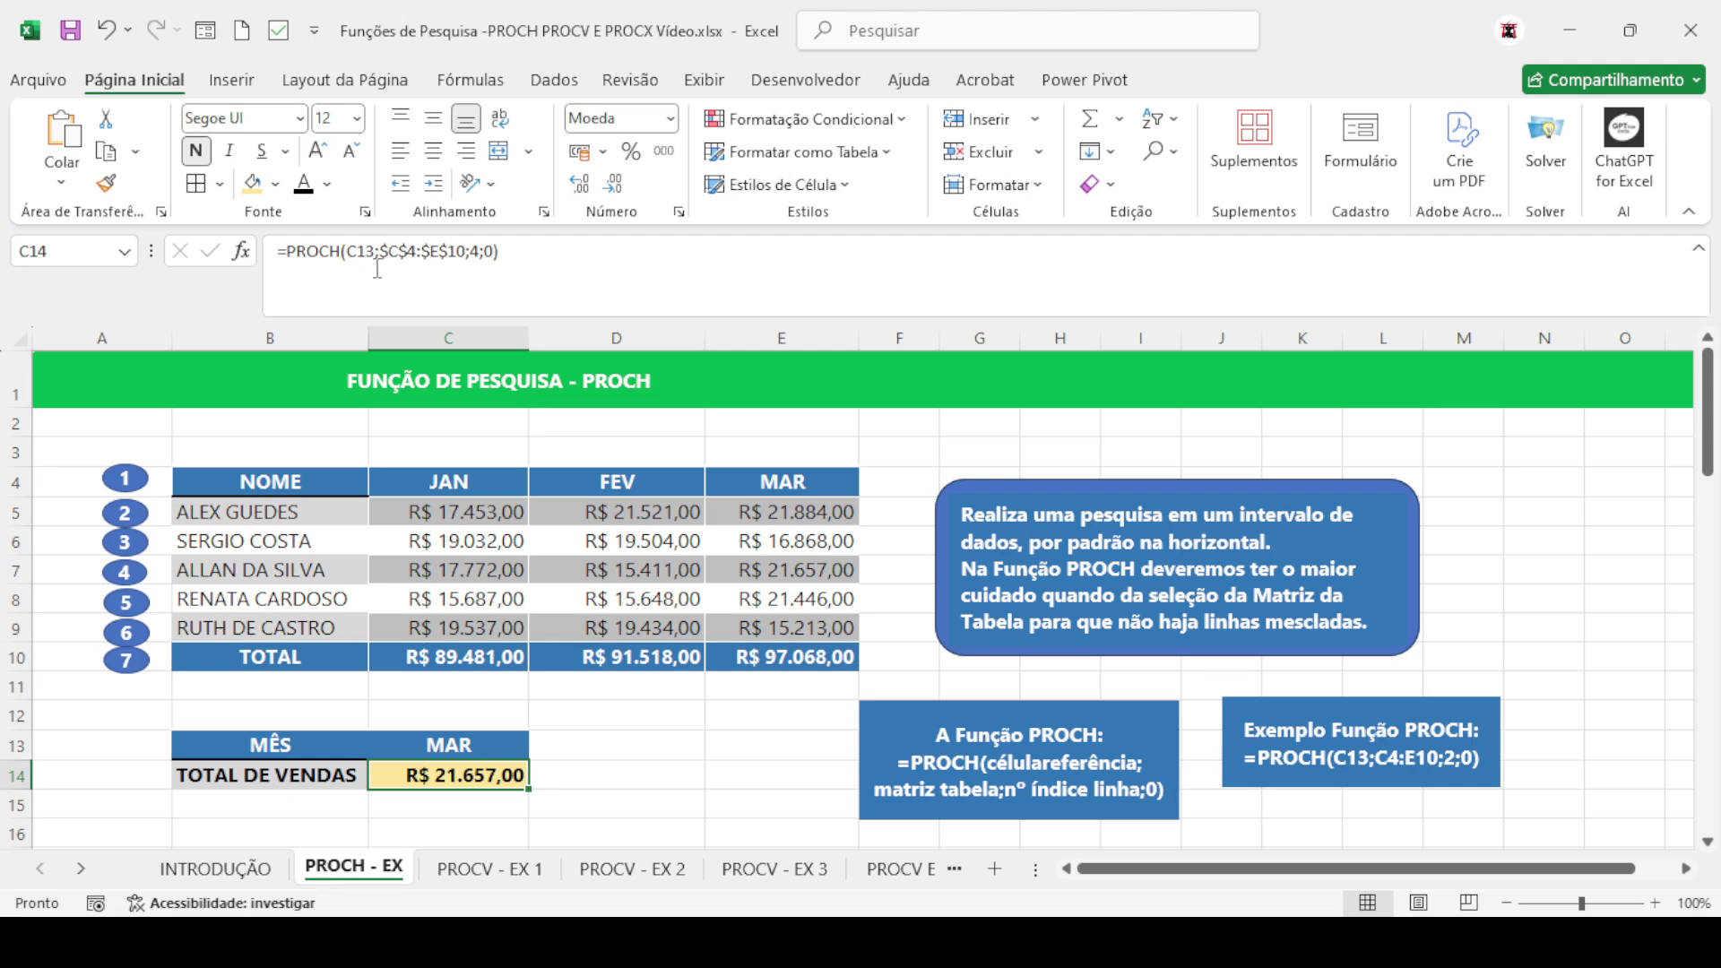
Set the row index in the C14 PROCH formula to 6 and reselect the cell
click(480, 252)
key(BackSpace)
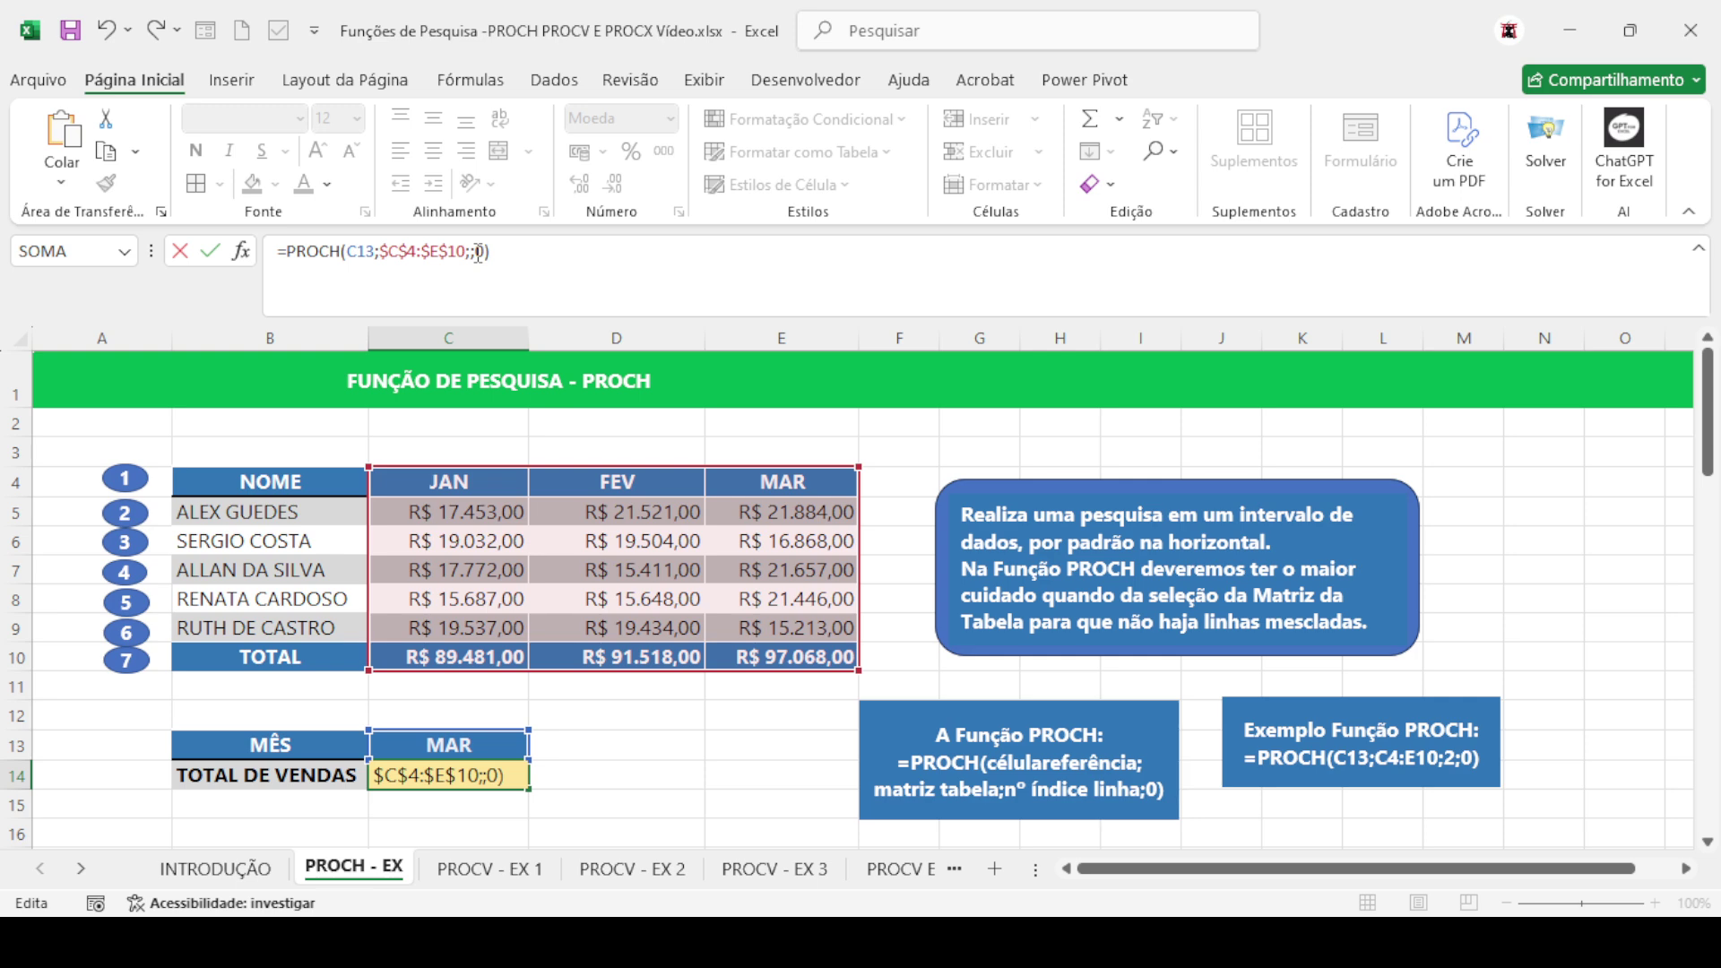
text(6)
key(Return)
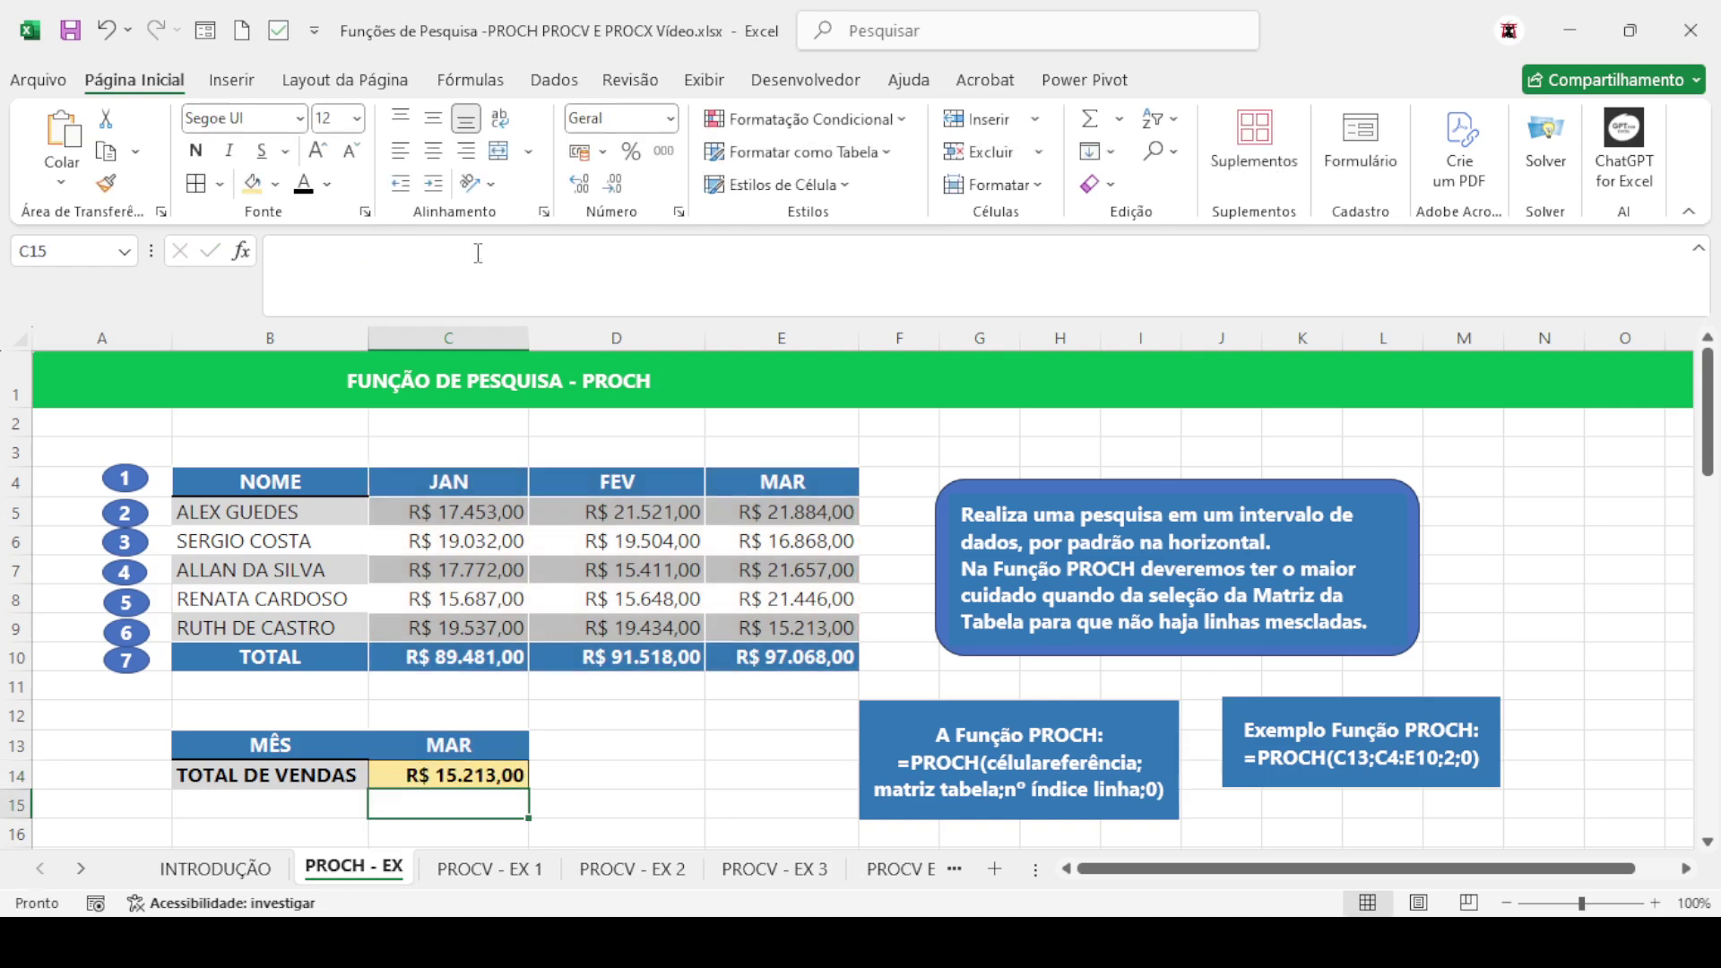
key(Up)
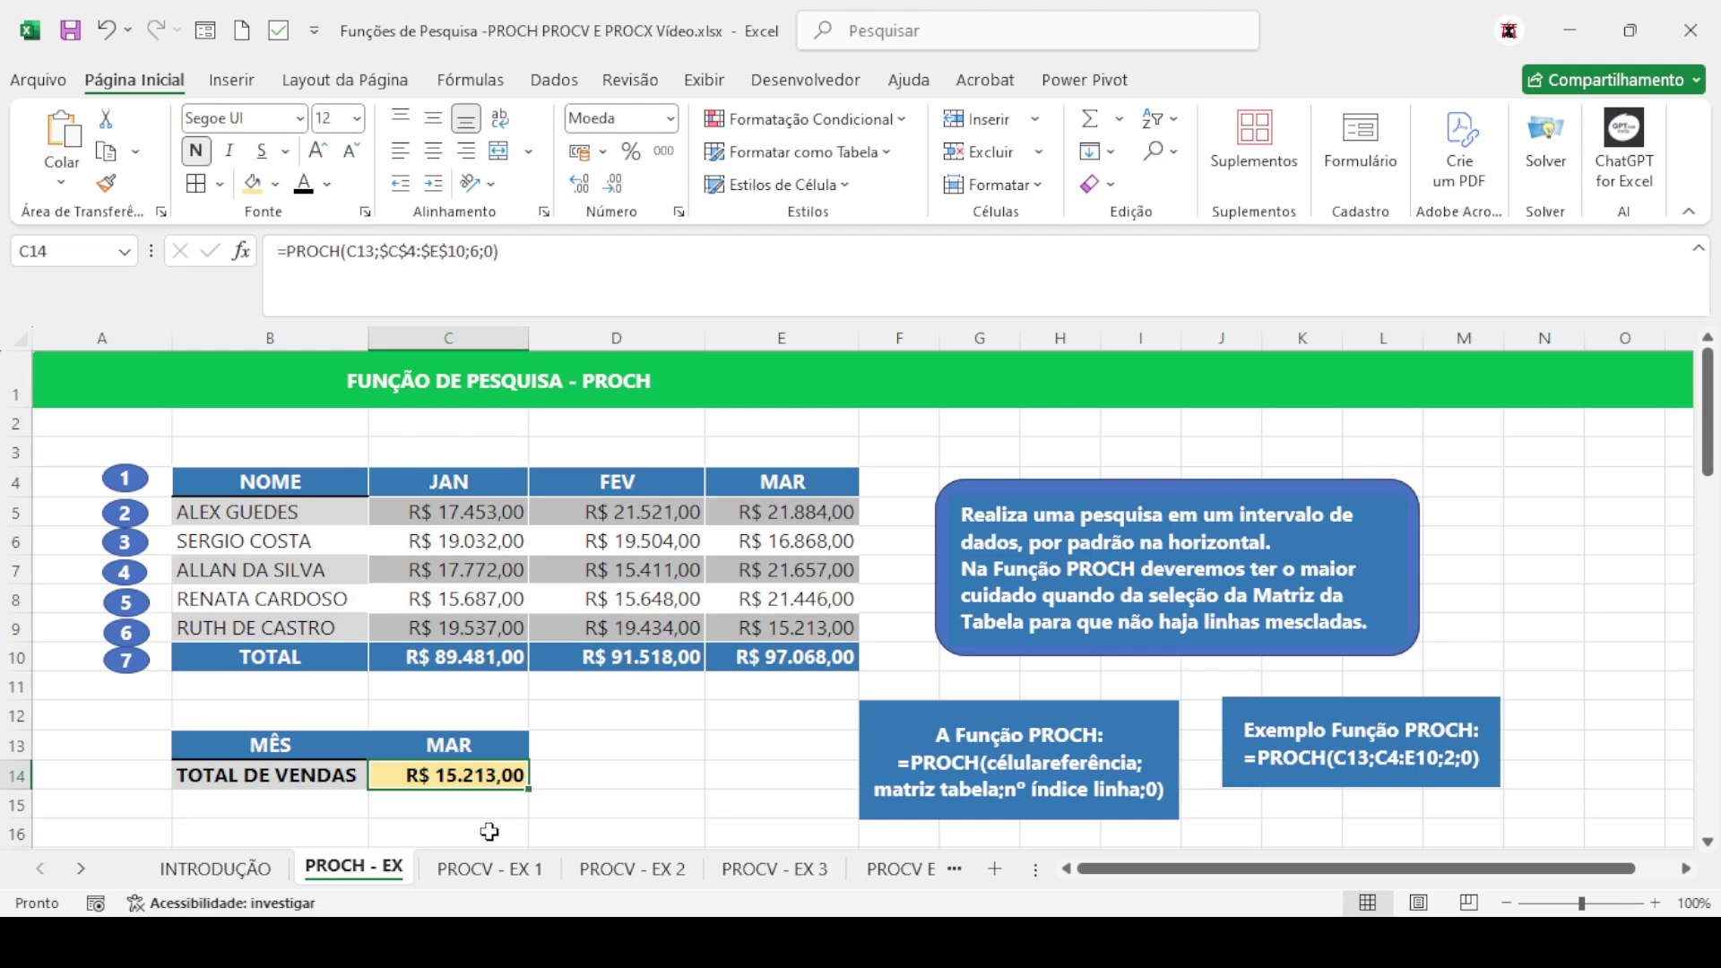
On the PROCV - EX 1 sheet, enter the full name of the person listed in row 5 into cell I3
click(498, 869)
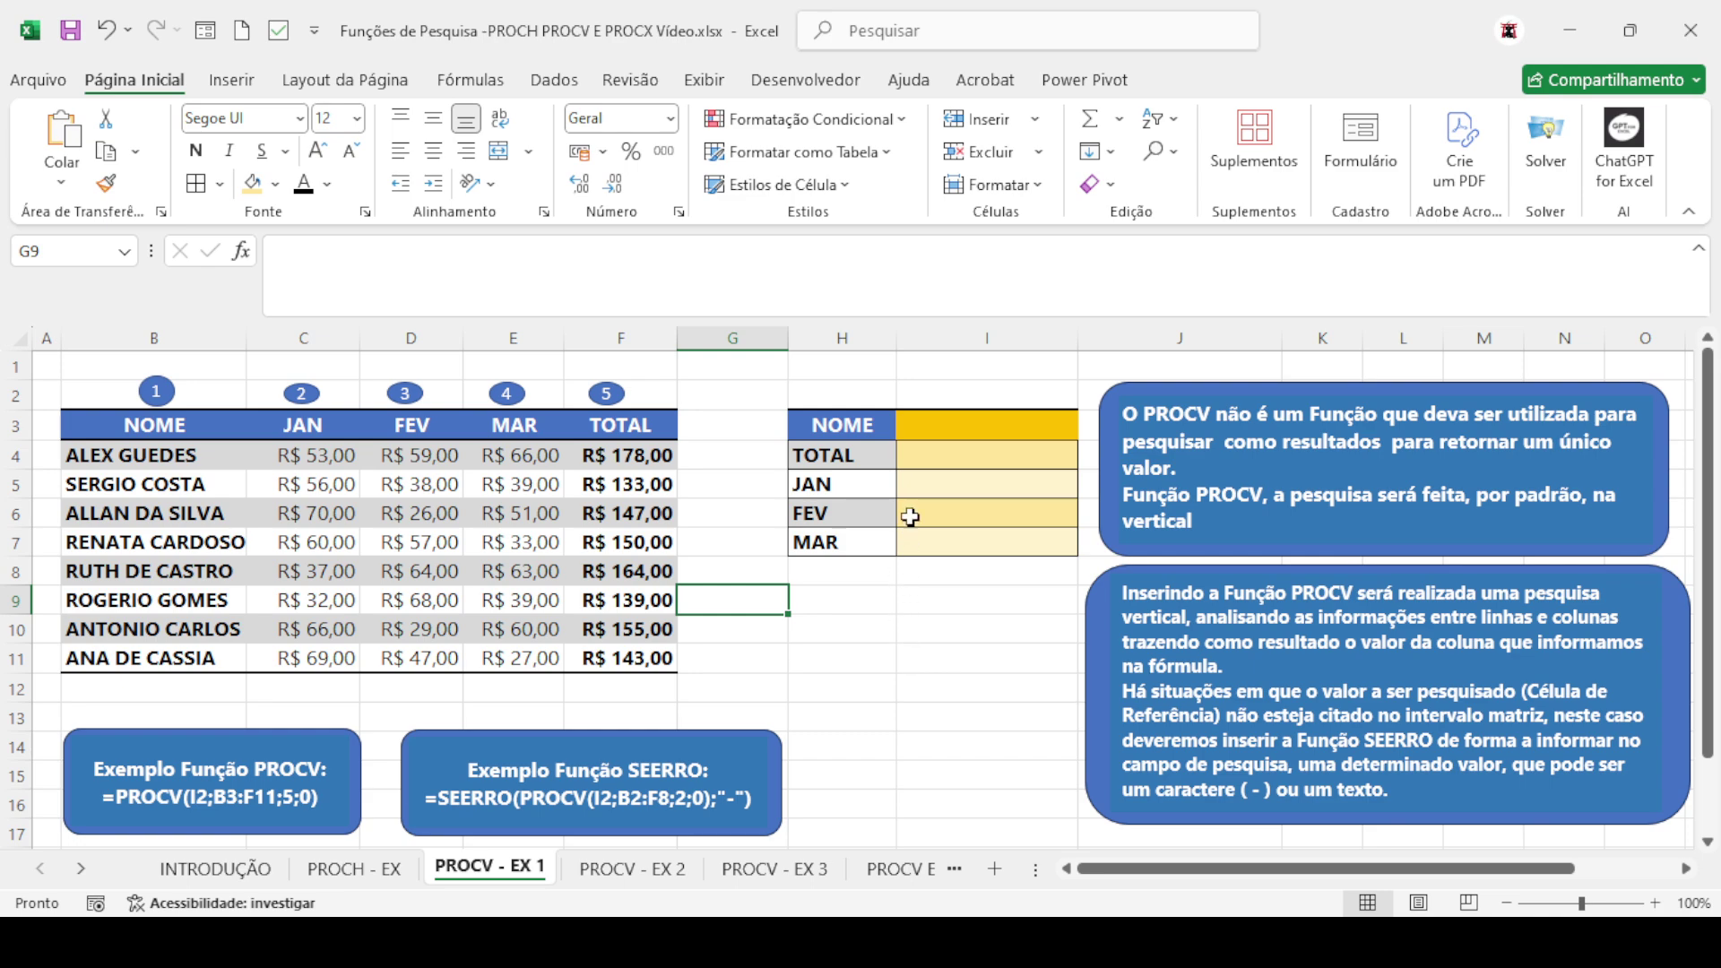
click(926, 429)
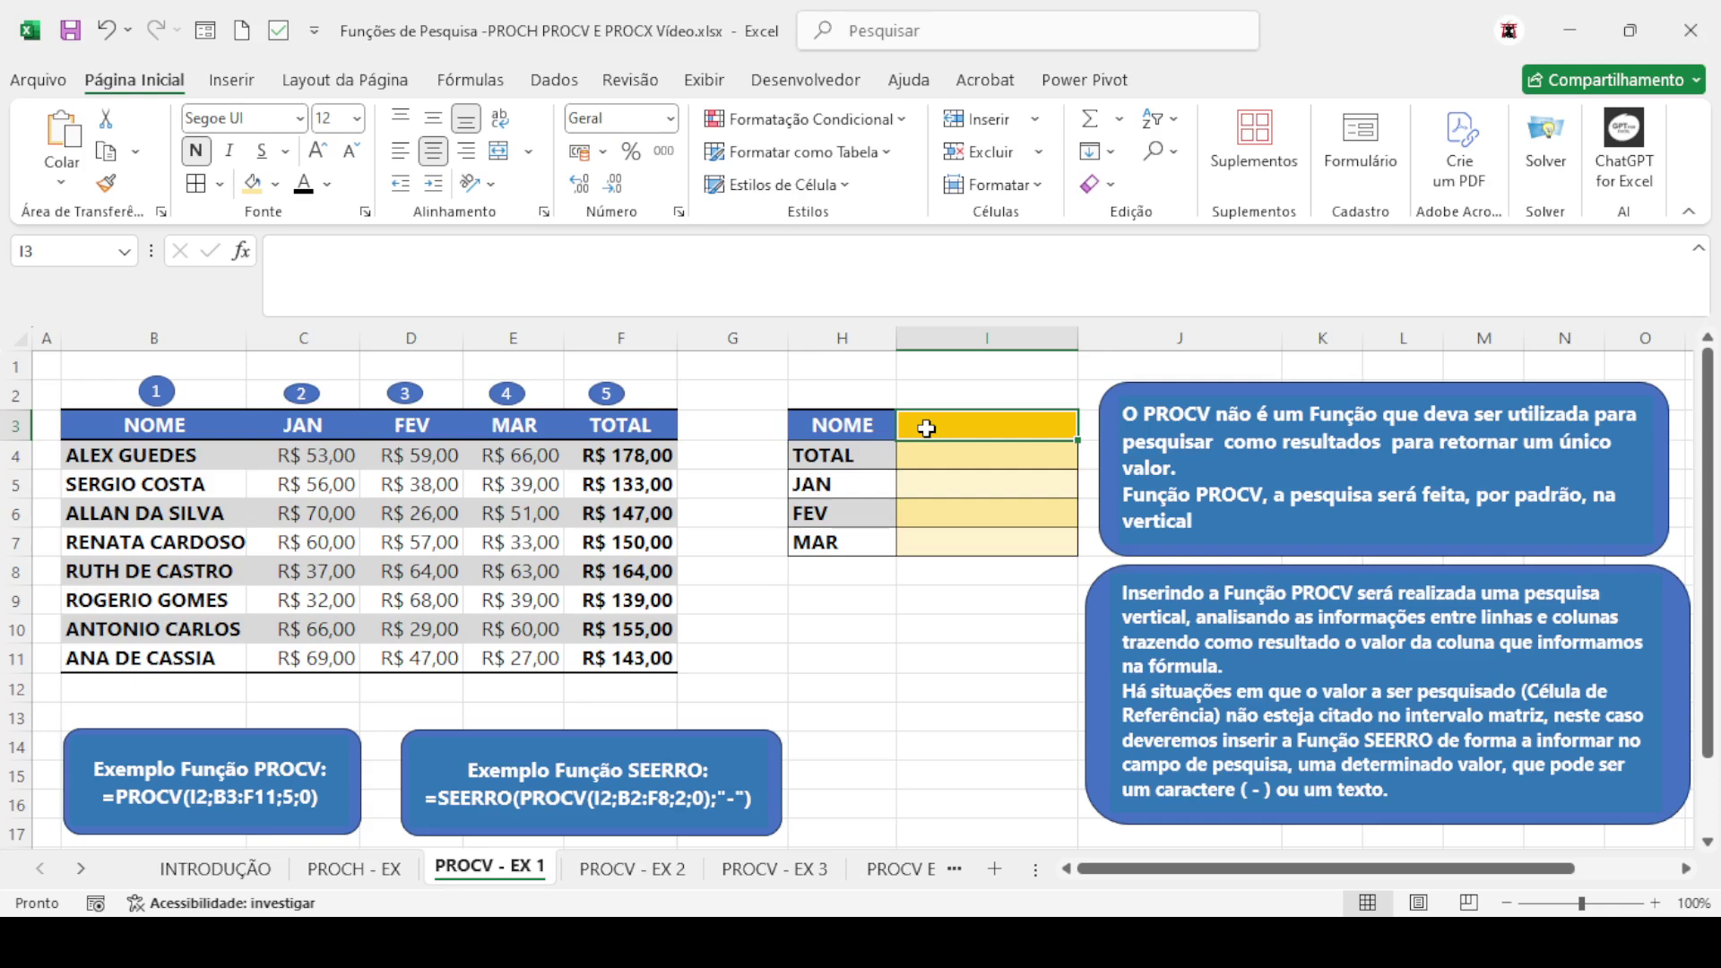
text(S)
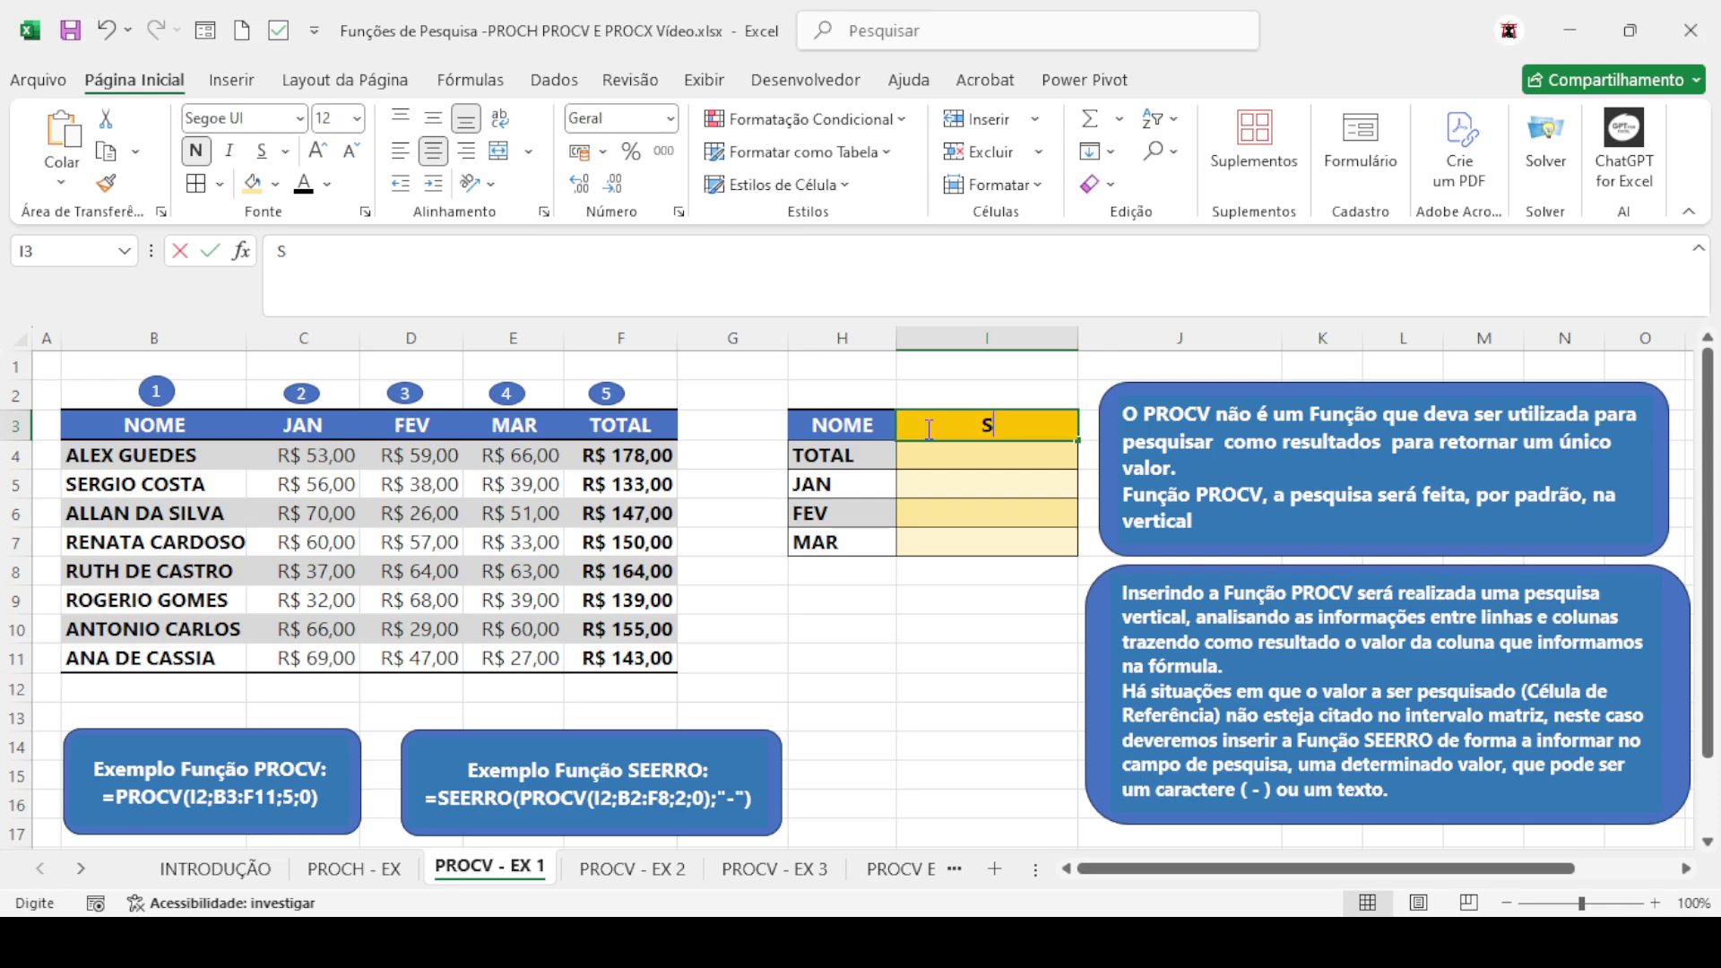
text(ERGIO)
text(COSTA)
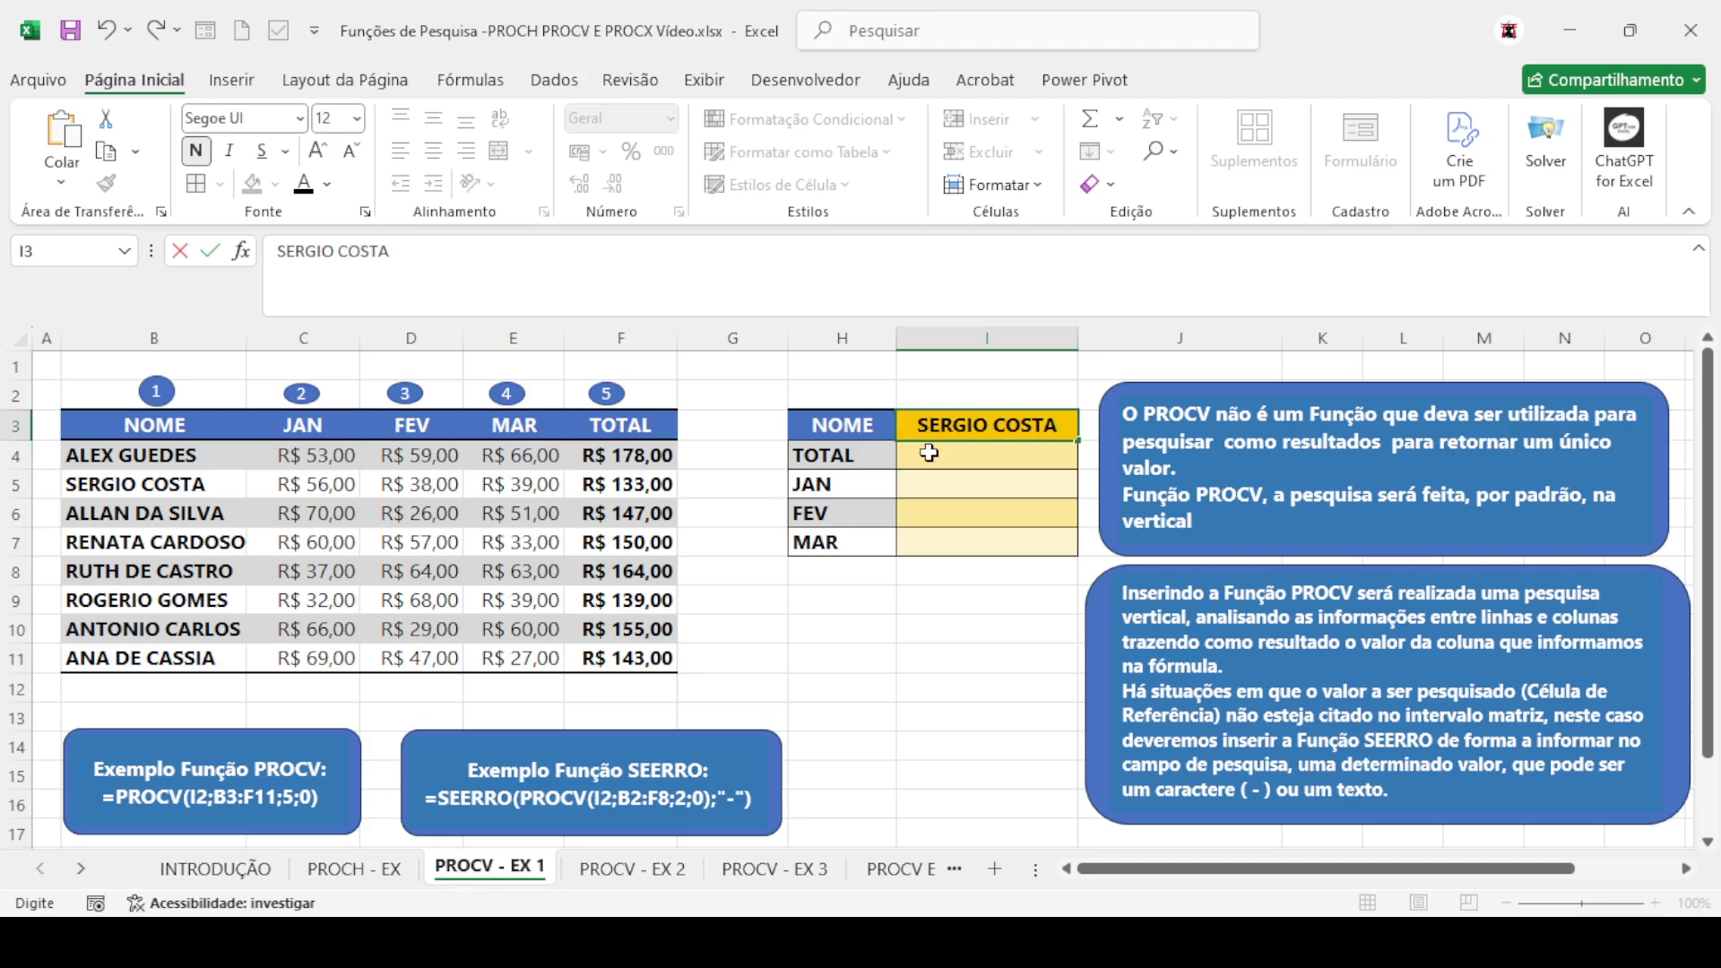
In I4, begin a PROCV formula using I3 as the lookup value and B3:F11 as the table range
click(924, 454)
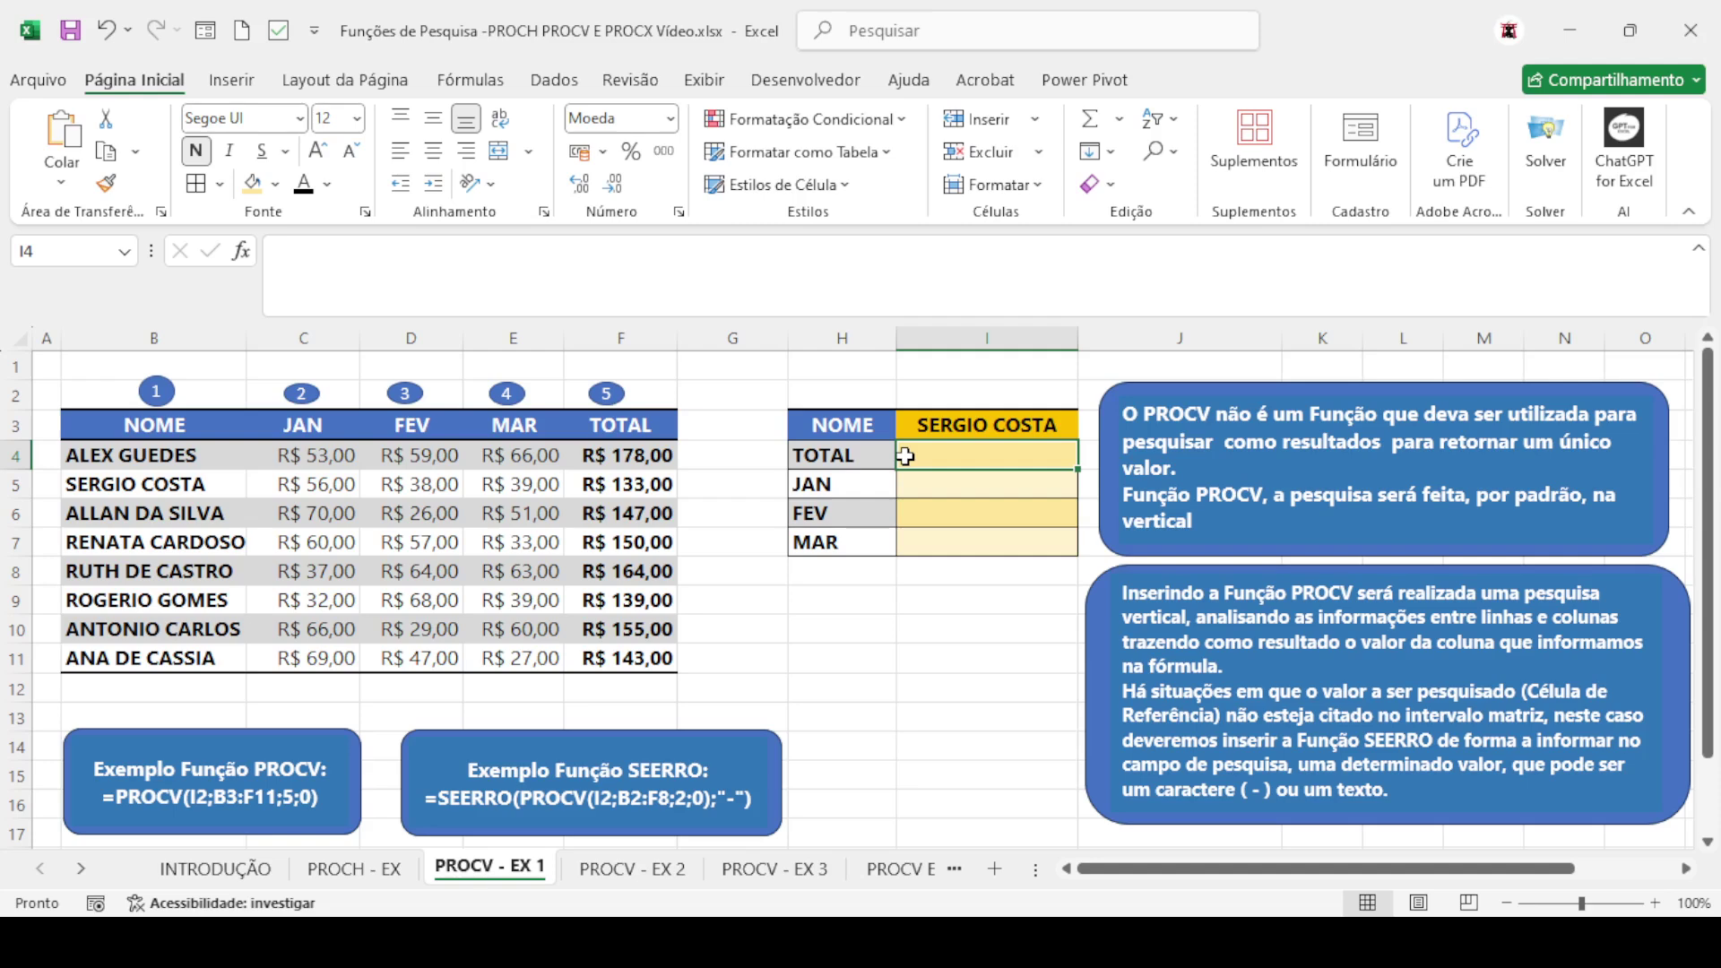
text(=)
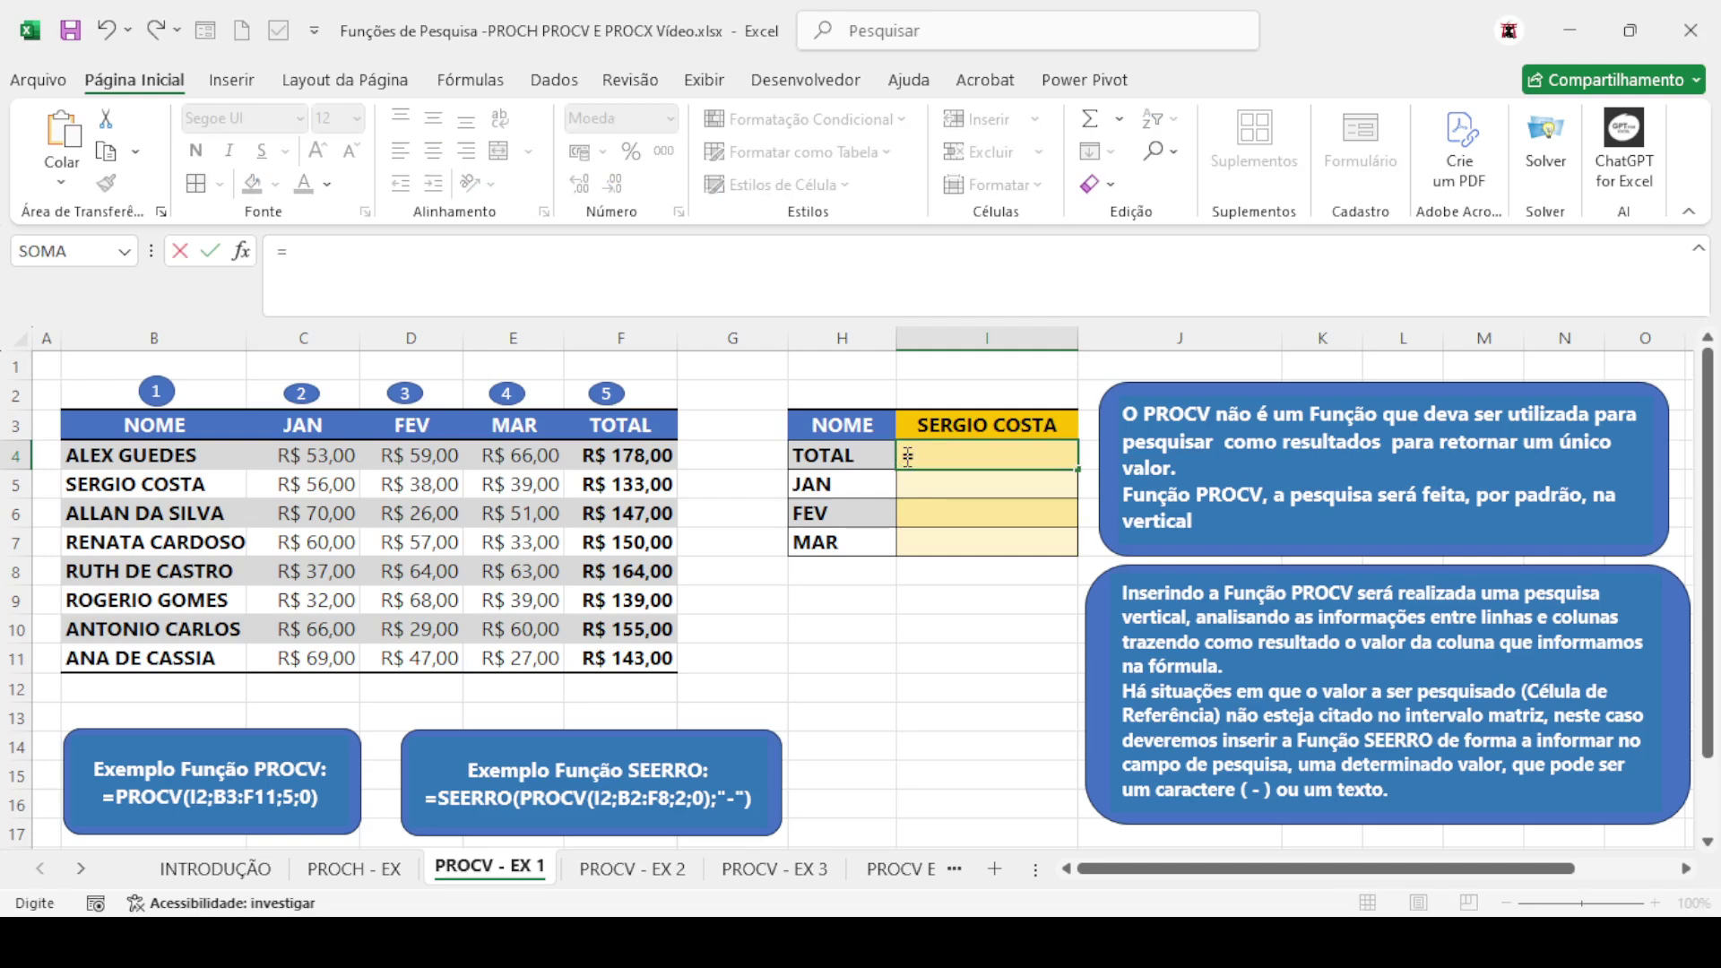
text(PROCV)
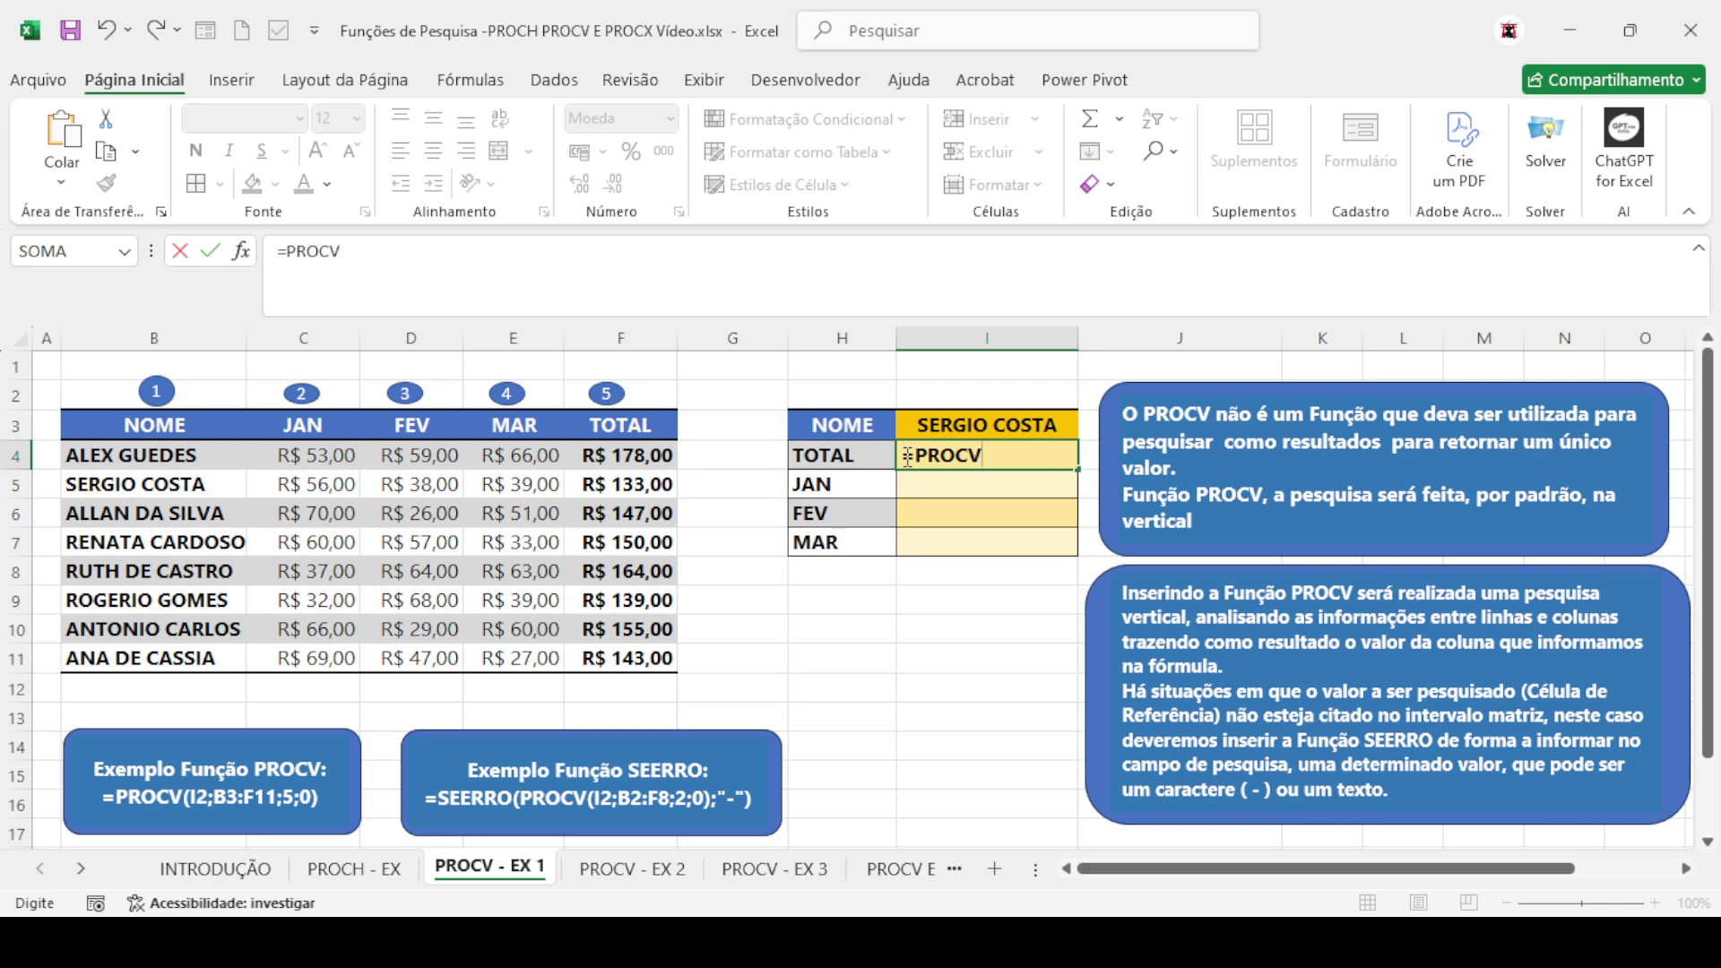
text(()
click(935, 425)
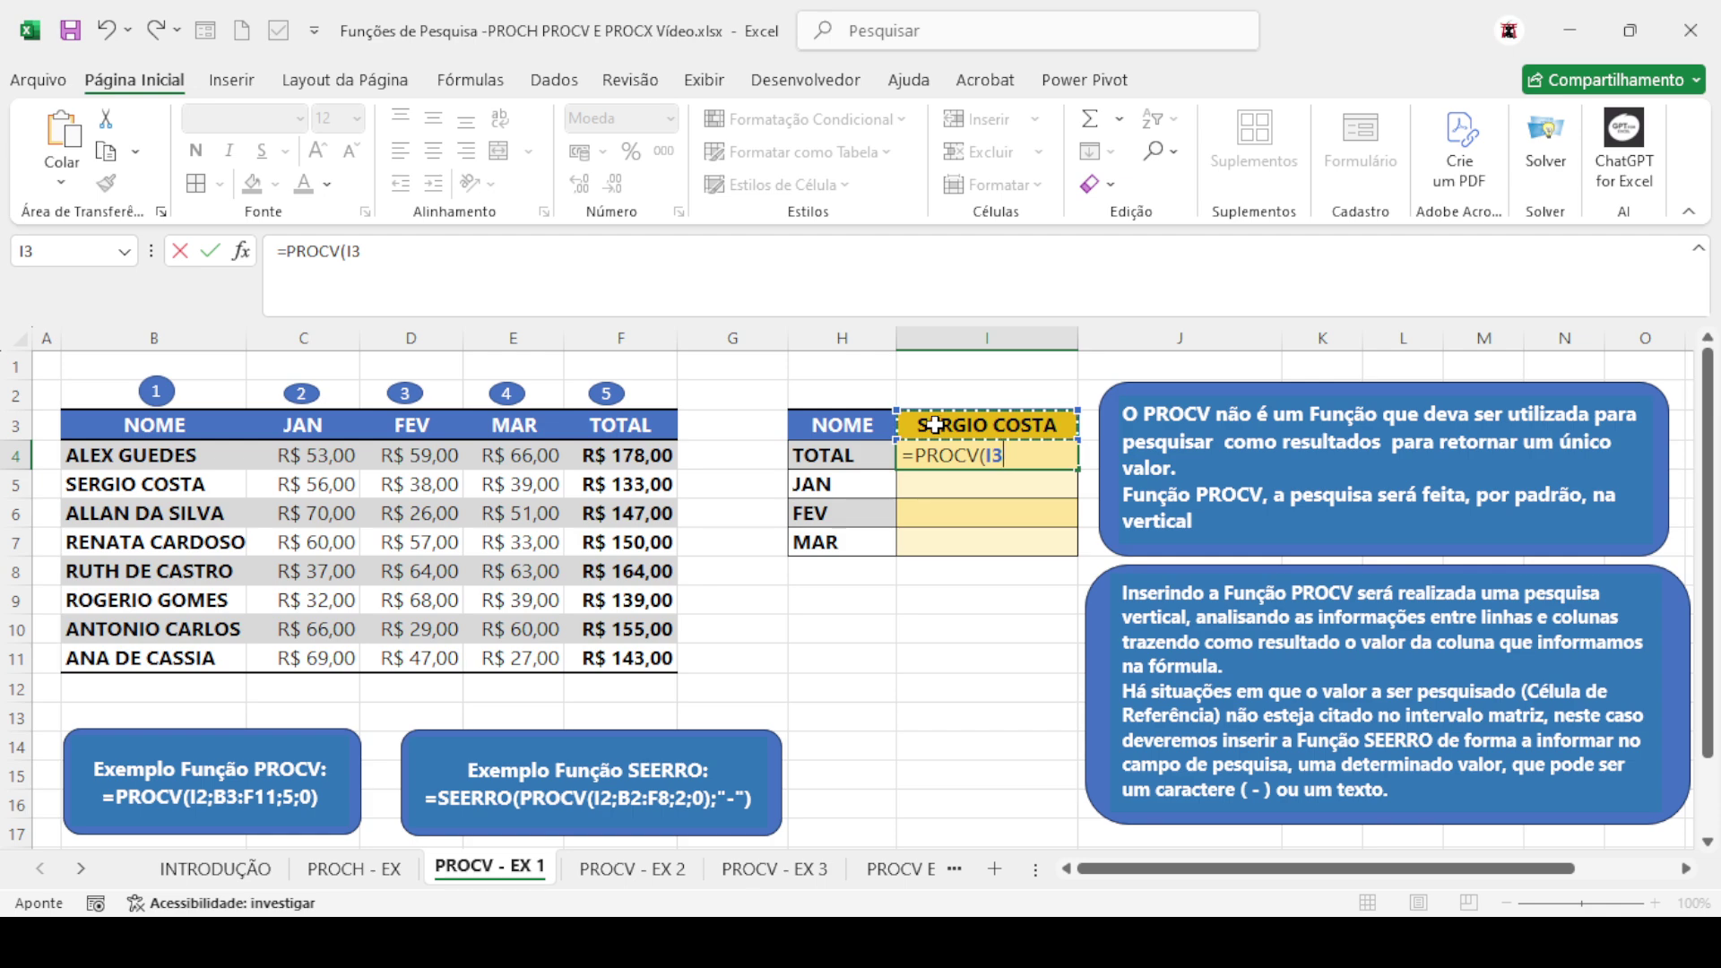
text(;)
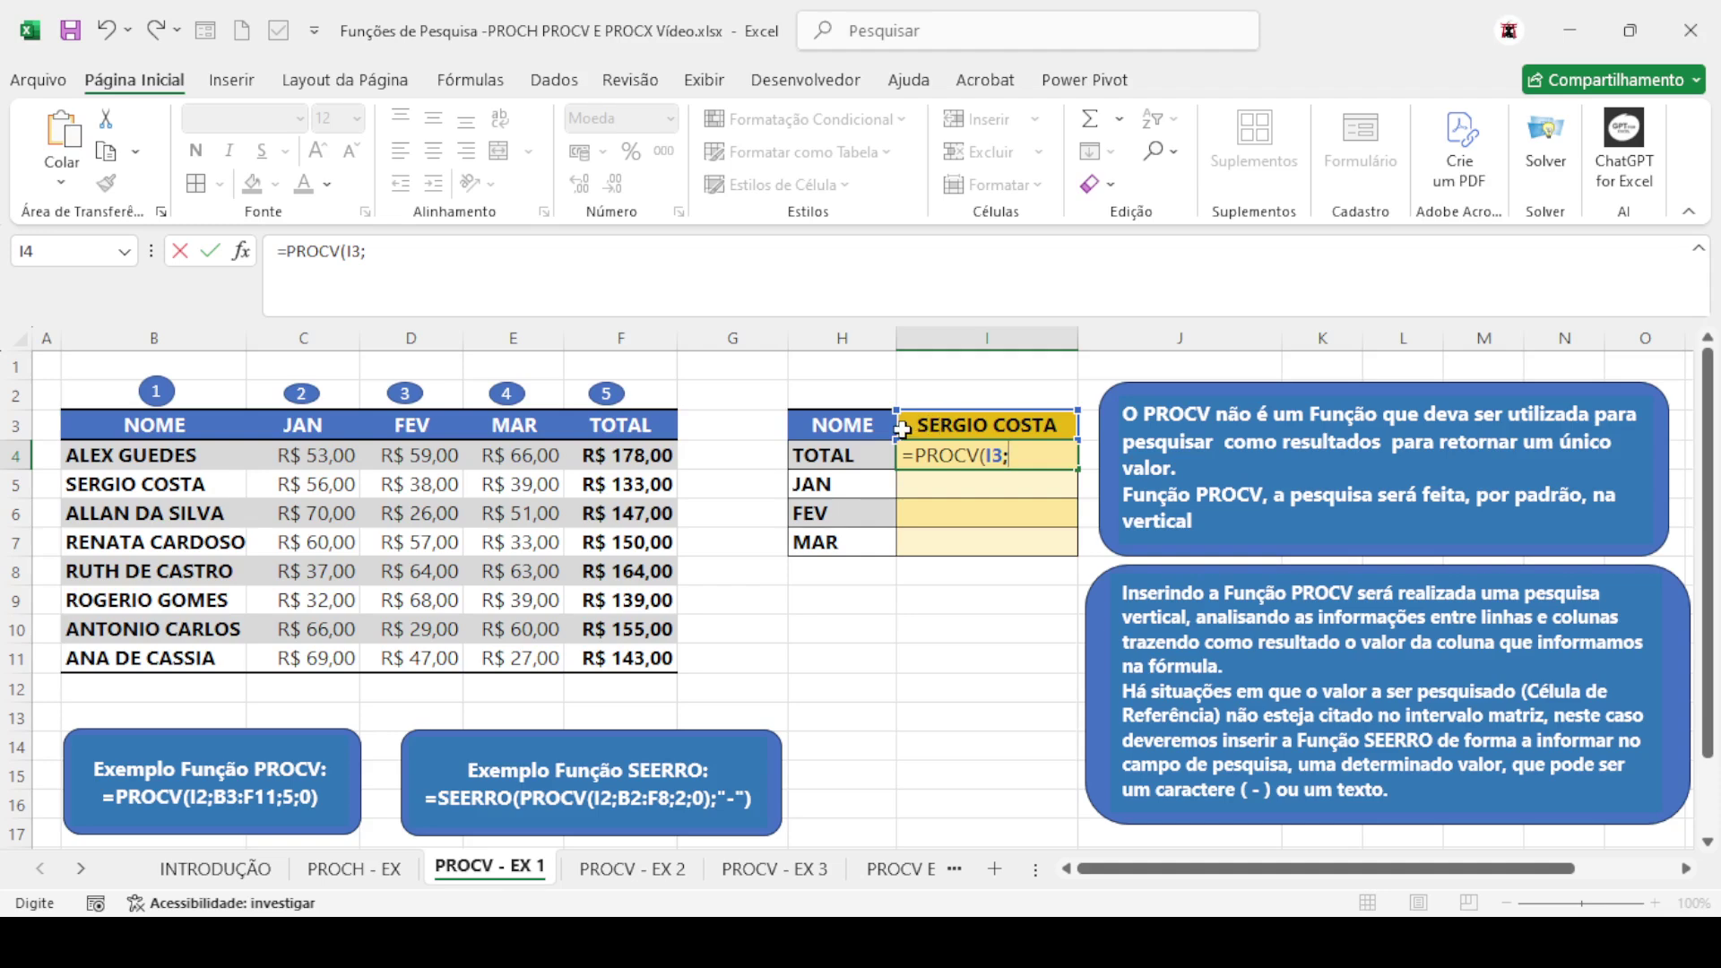
click(173, 427)
drag(174, 426, 624, 658)
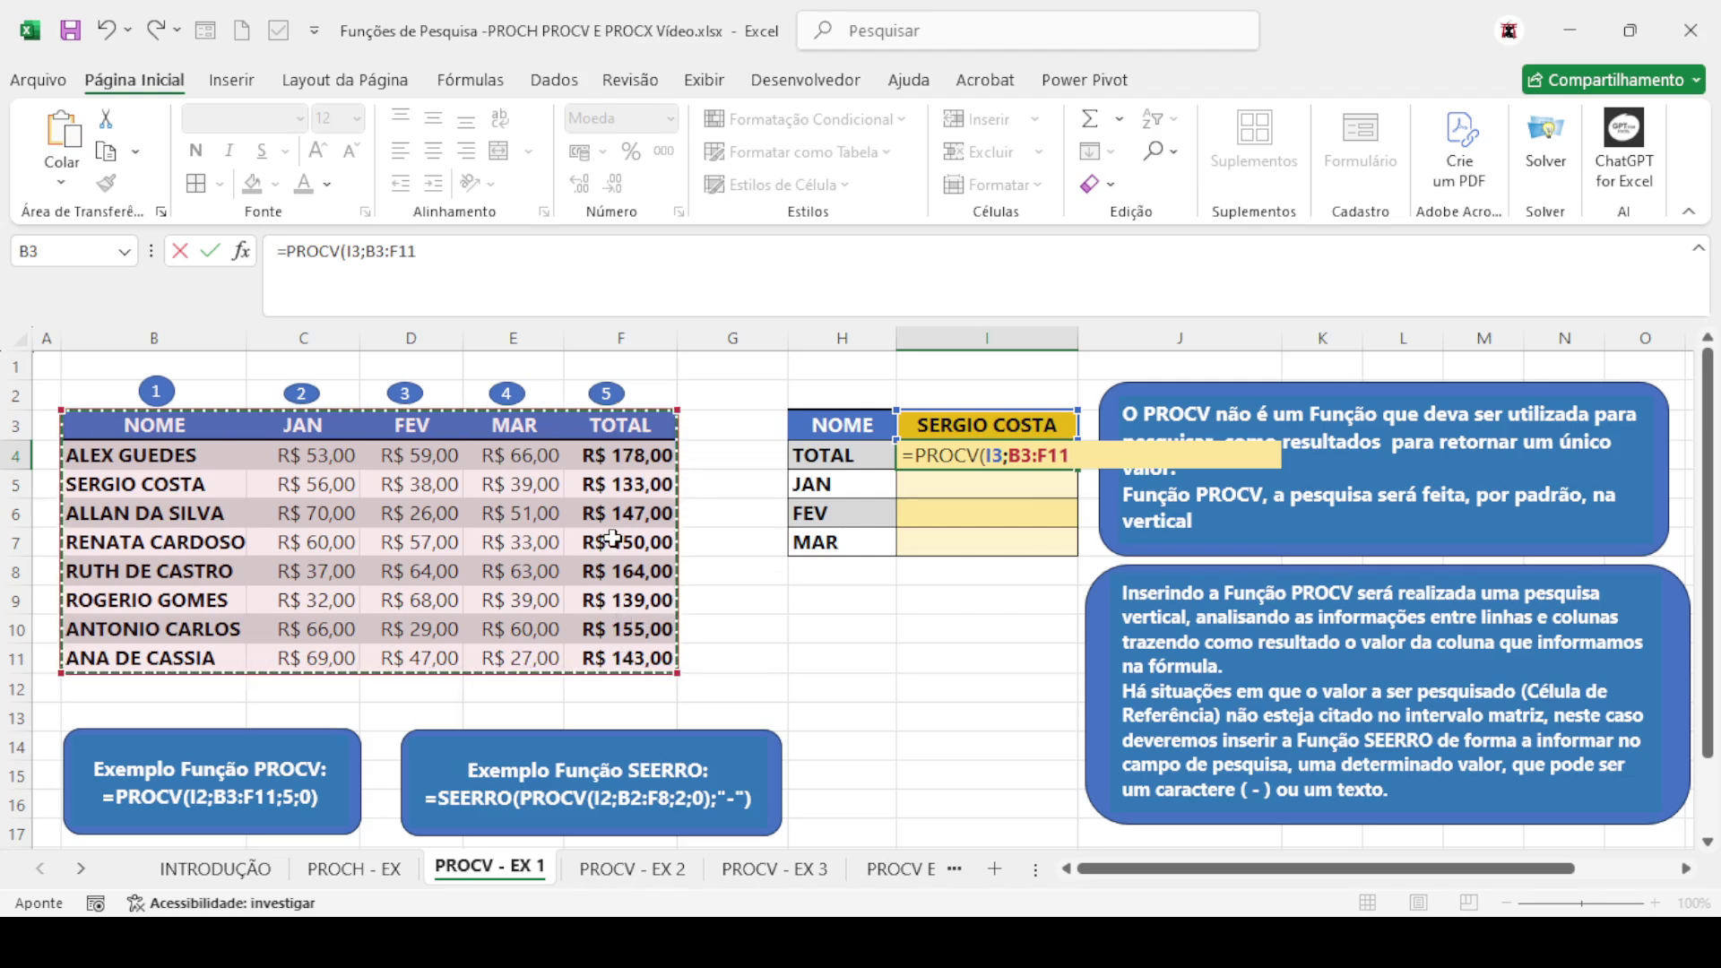
Make the I4 formula's references absolute as $I$3 and $B$3:$F$11
click(1005, 458)
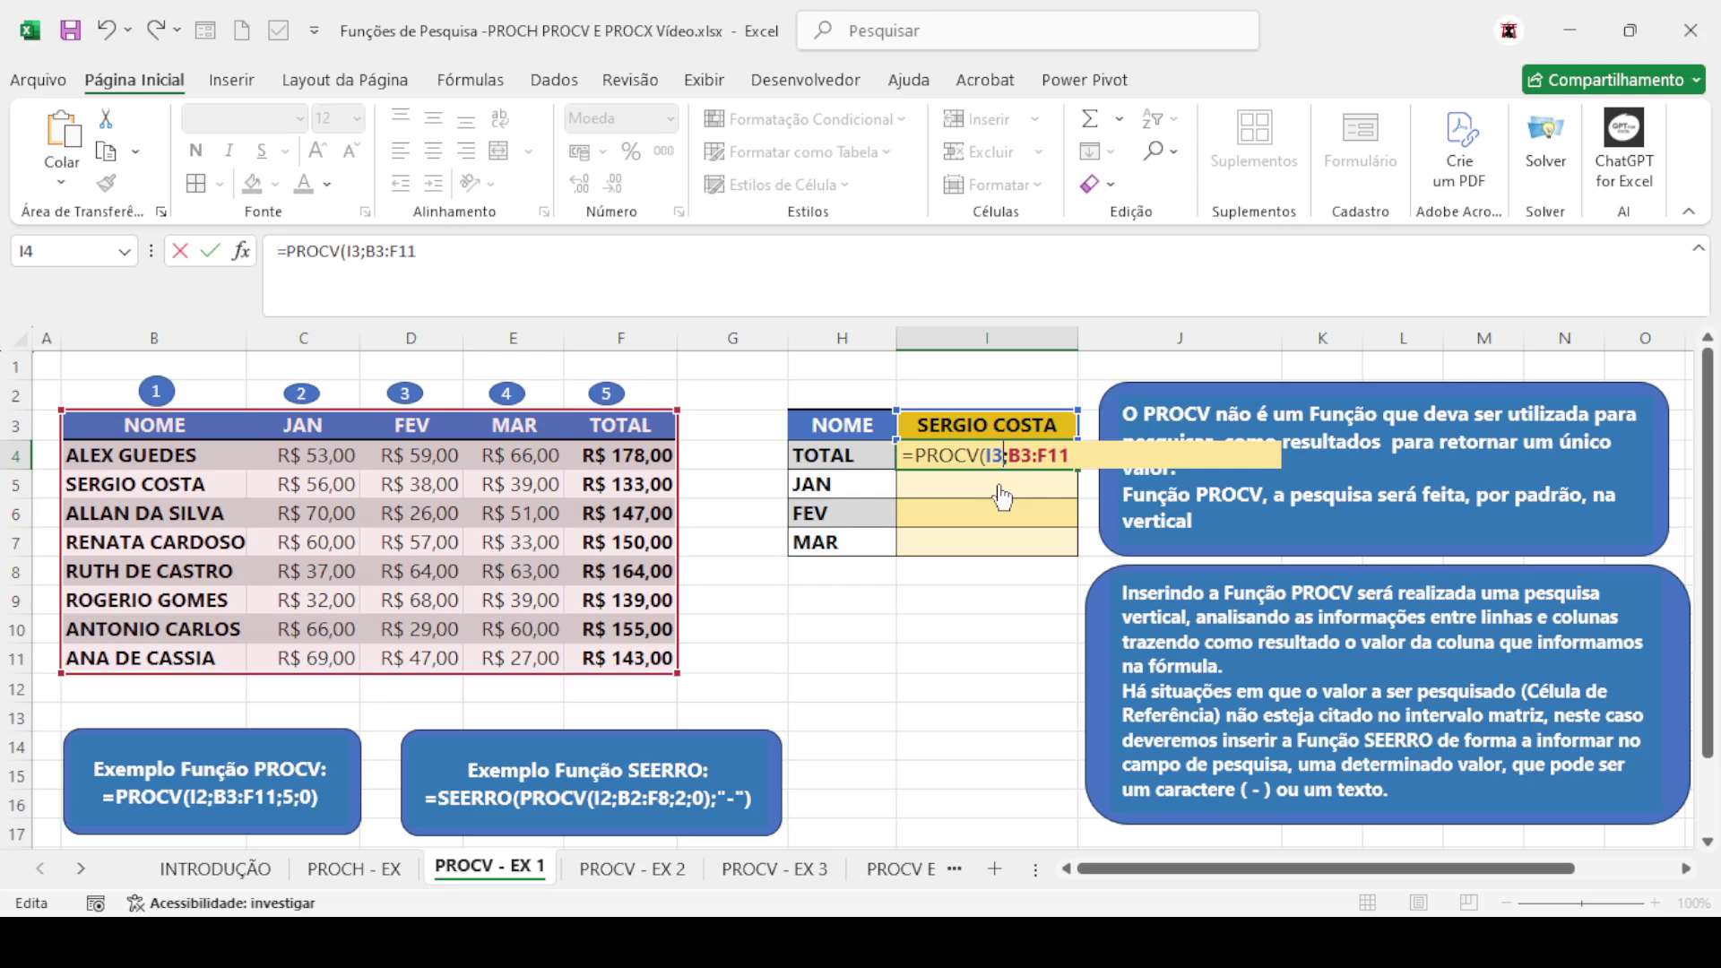
key(F4)
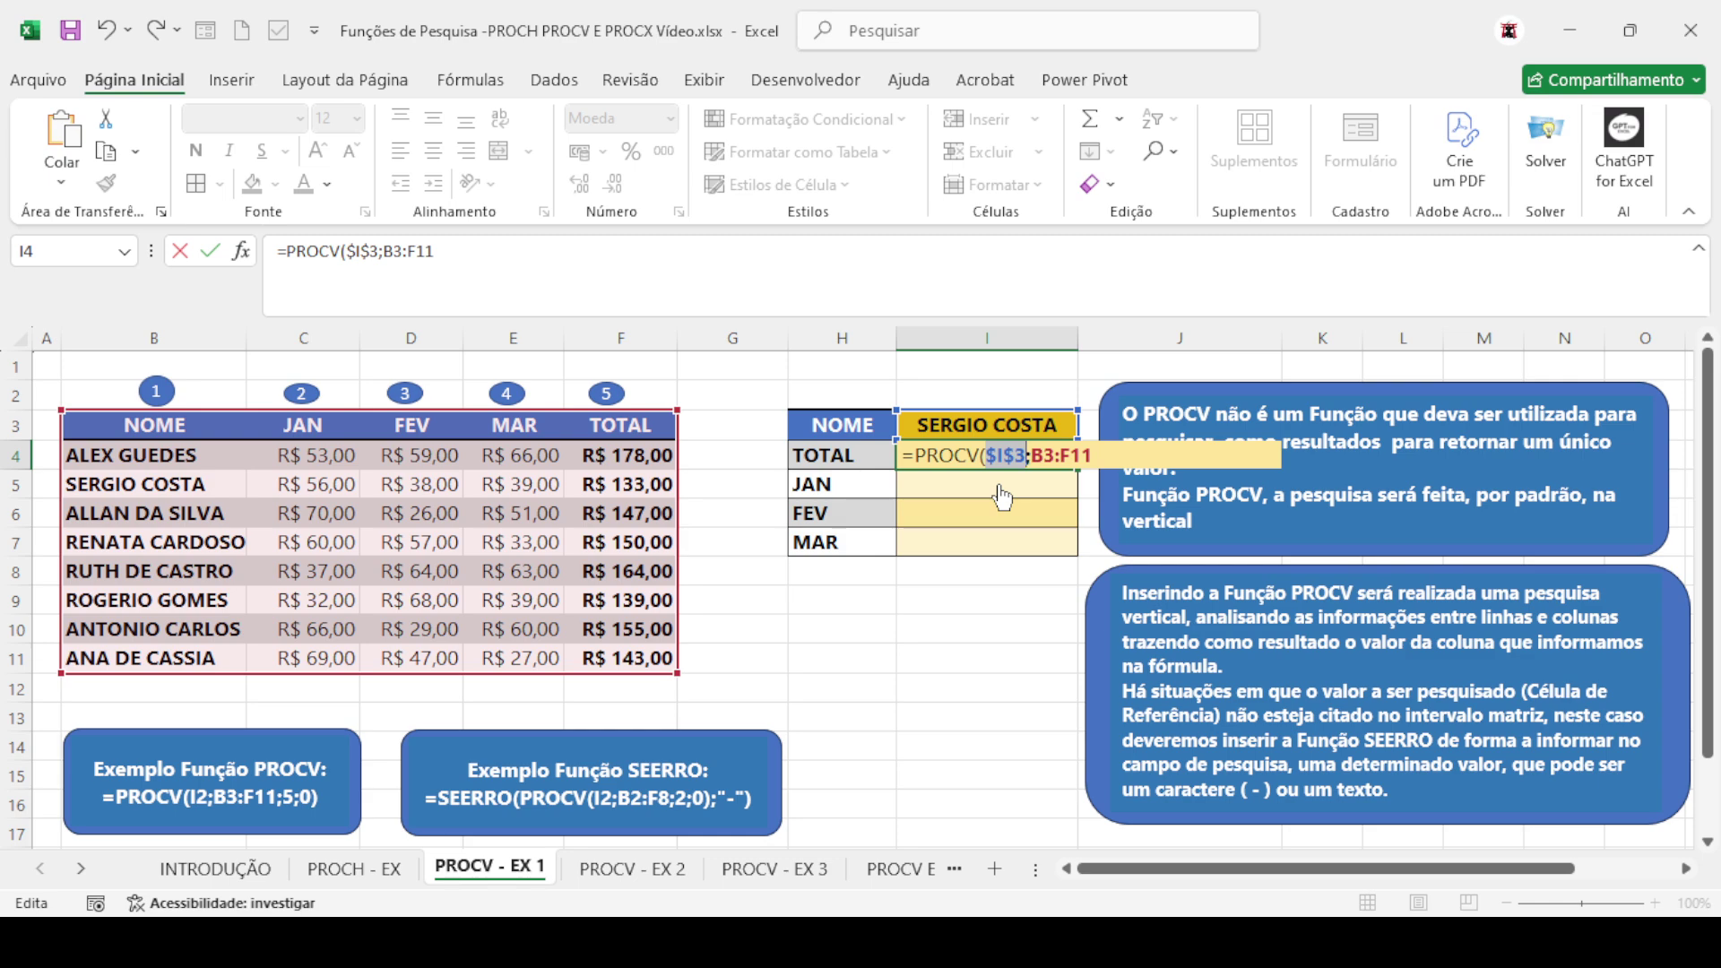
click(1095, 454)
key(Return)
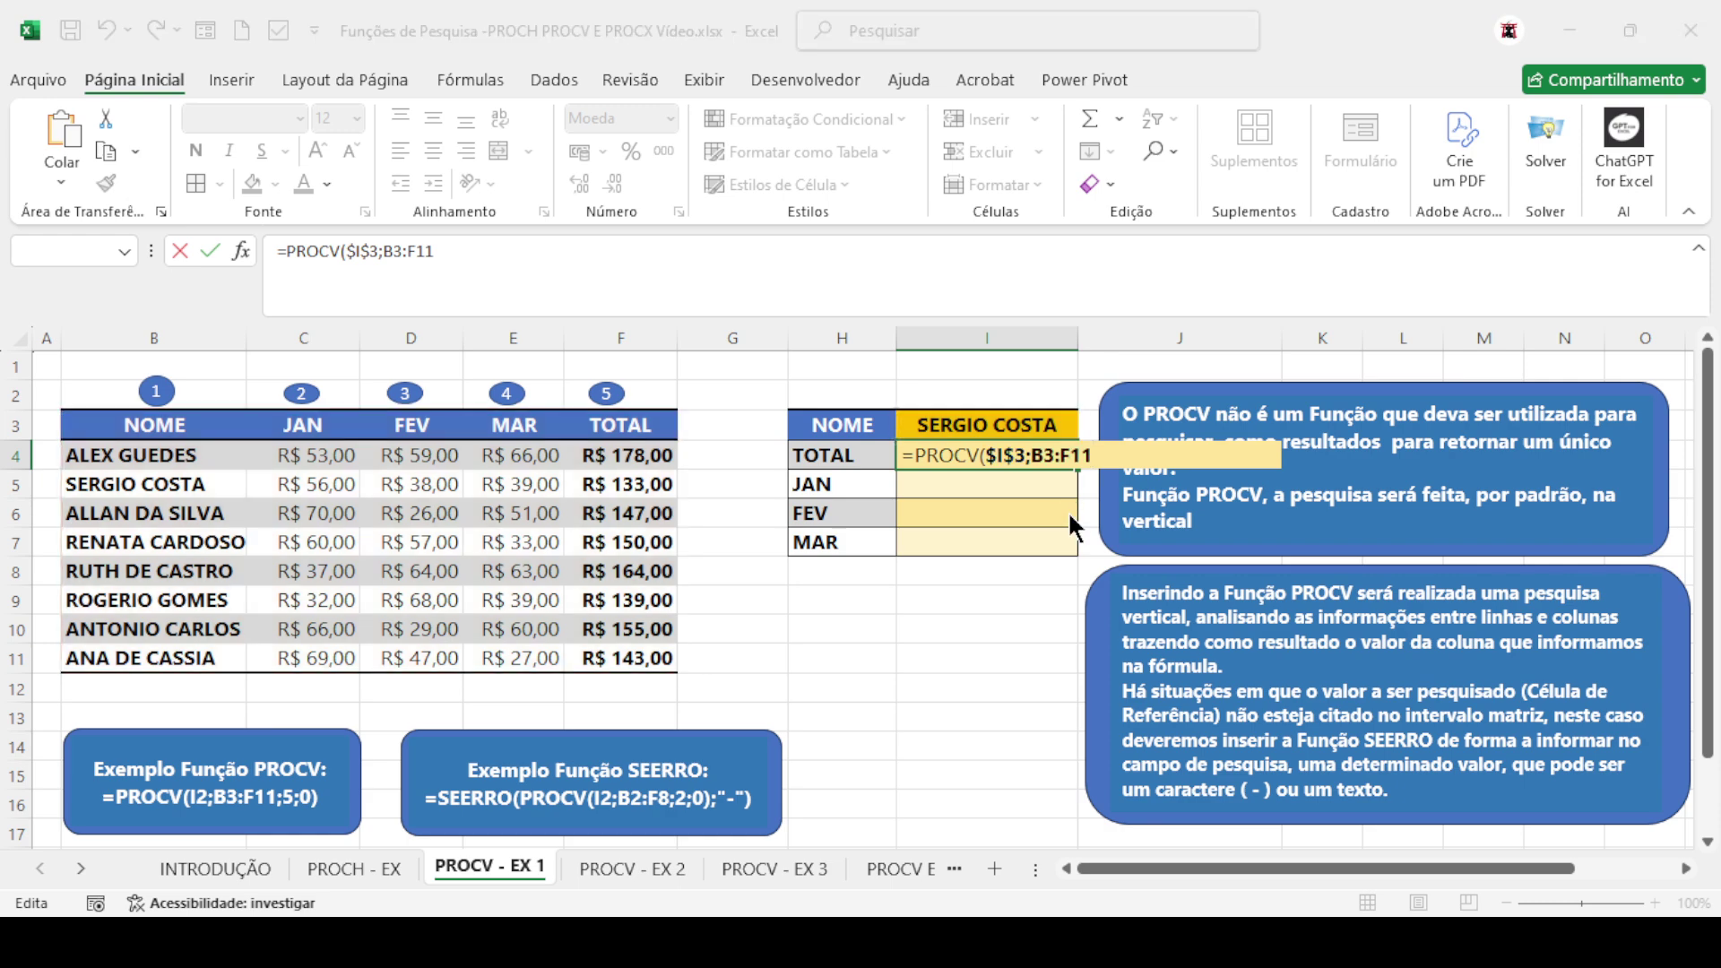
click(861, 538)
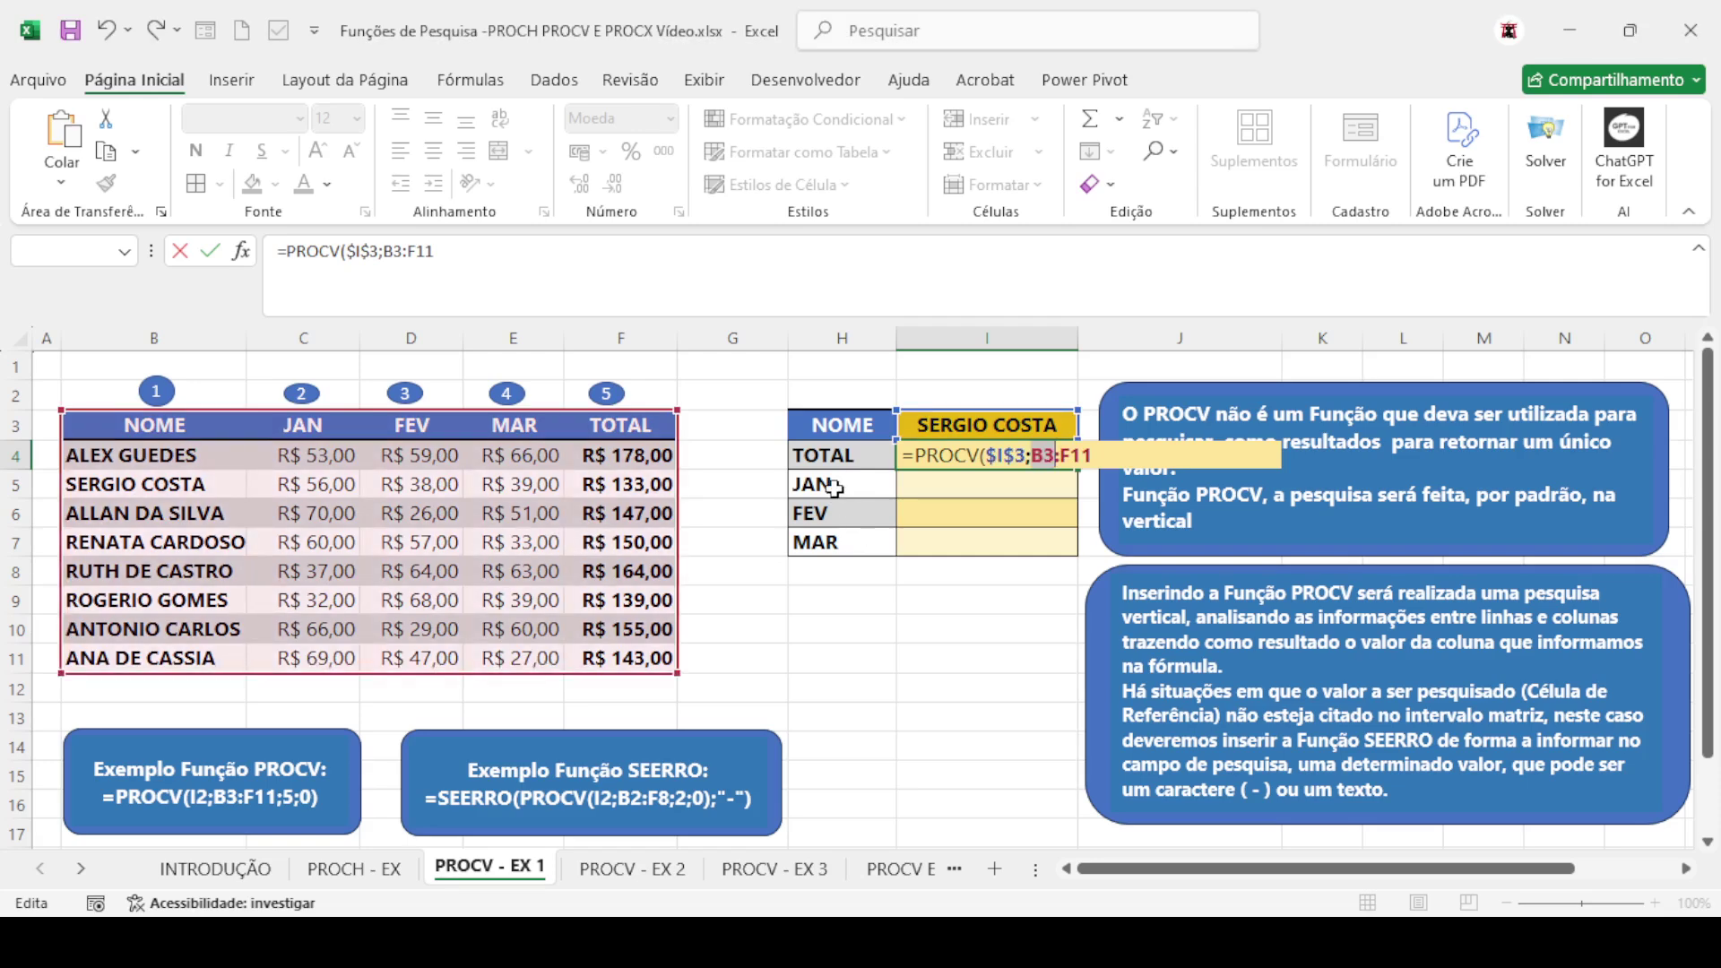
key(F4)
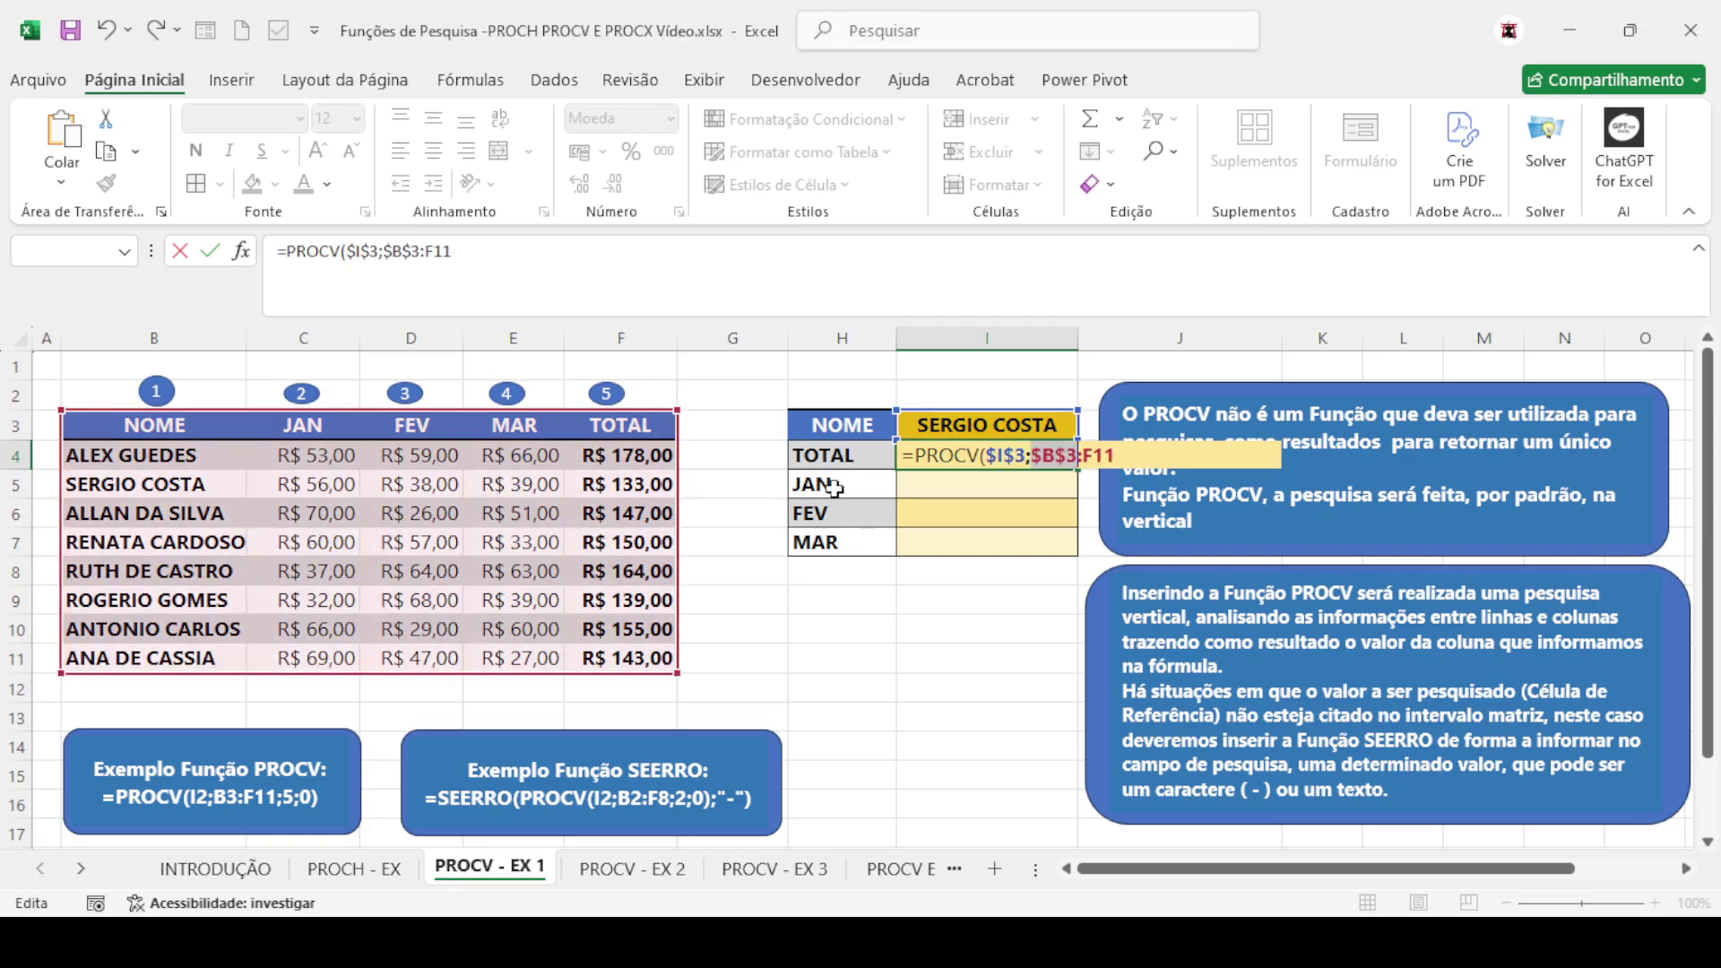
click(1117, 455)
click(457, 251)
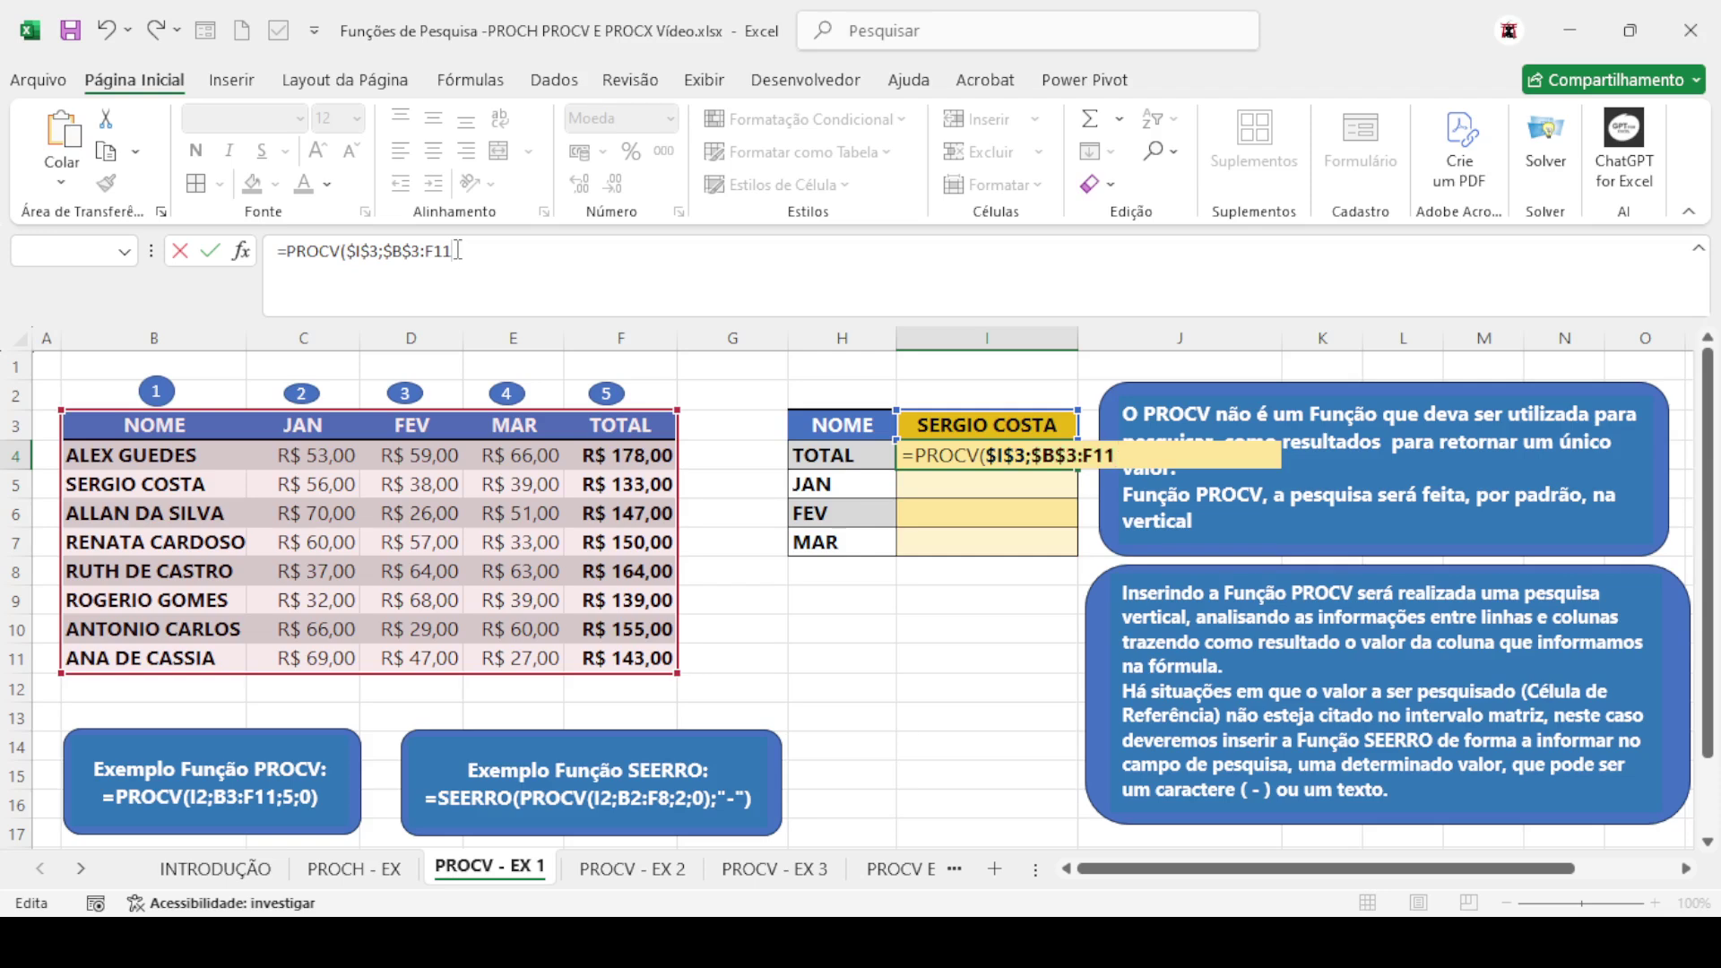
key(F4)
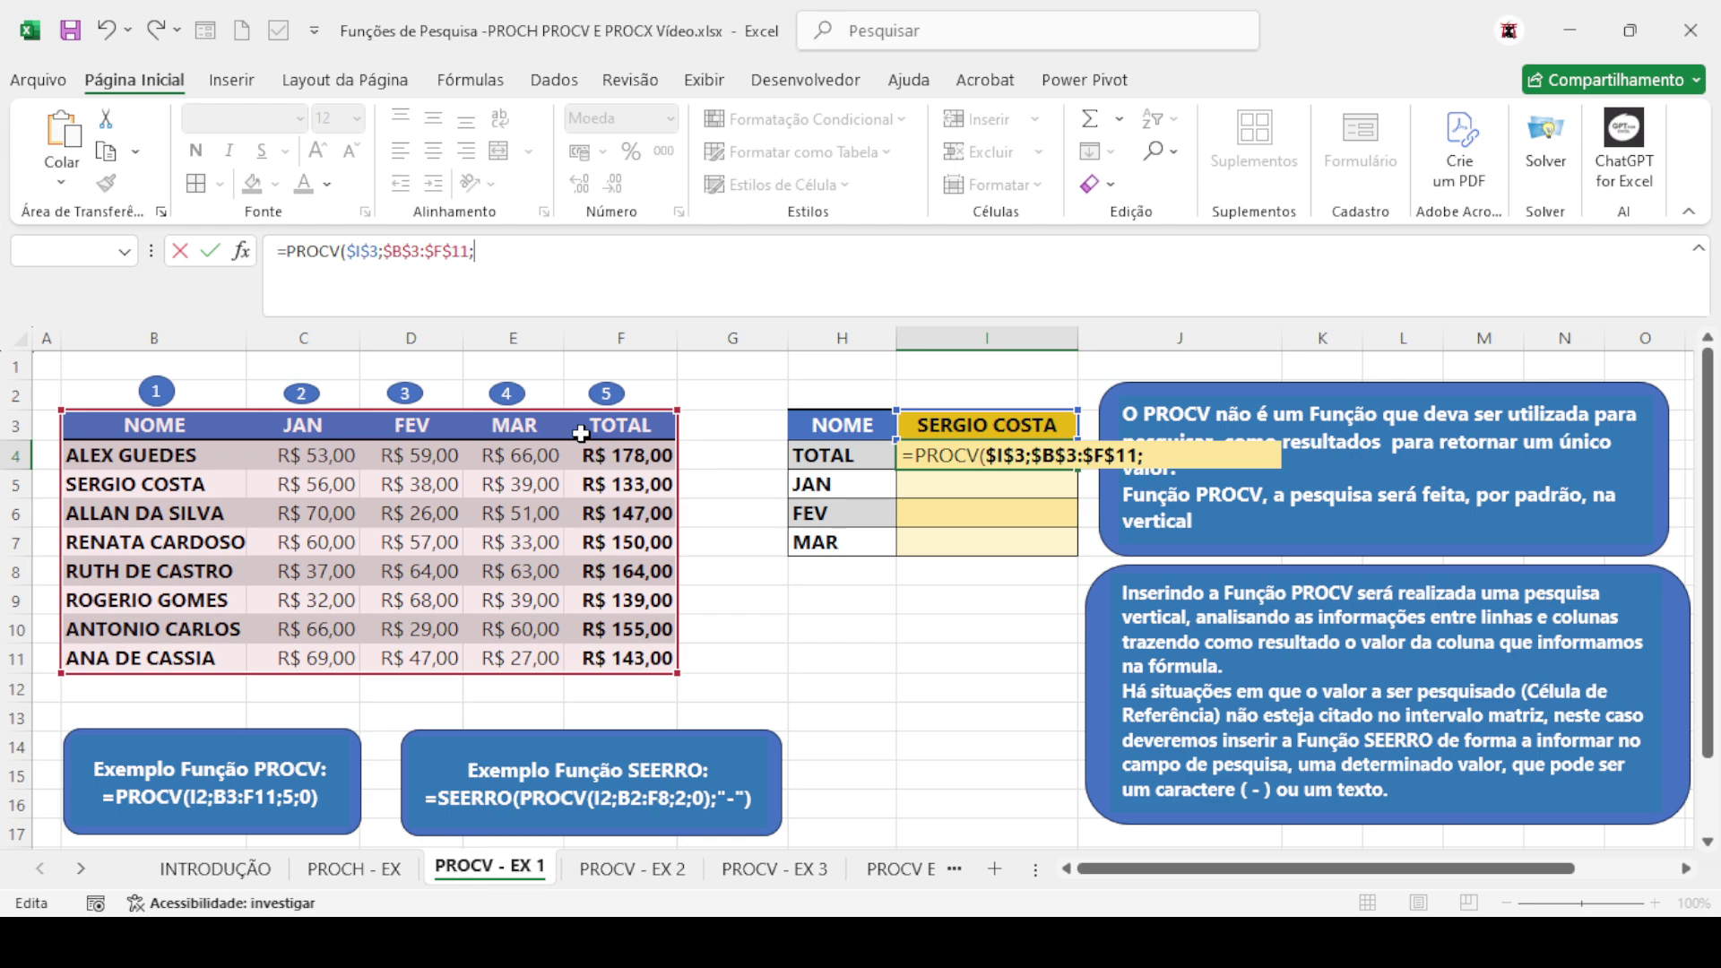
Complete the I4 PROCV formula with column index 5 and exact match 0
text(5)
text(0))
key(Return)
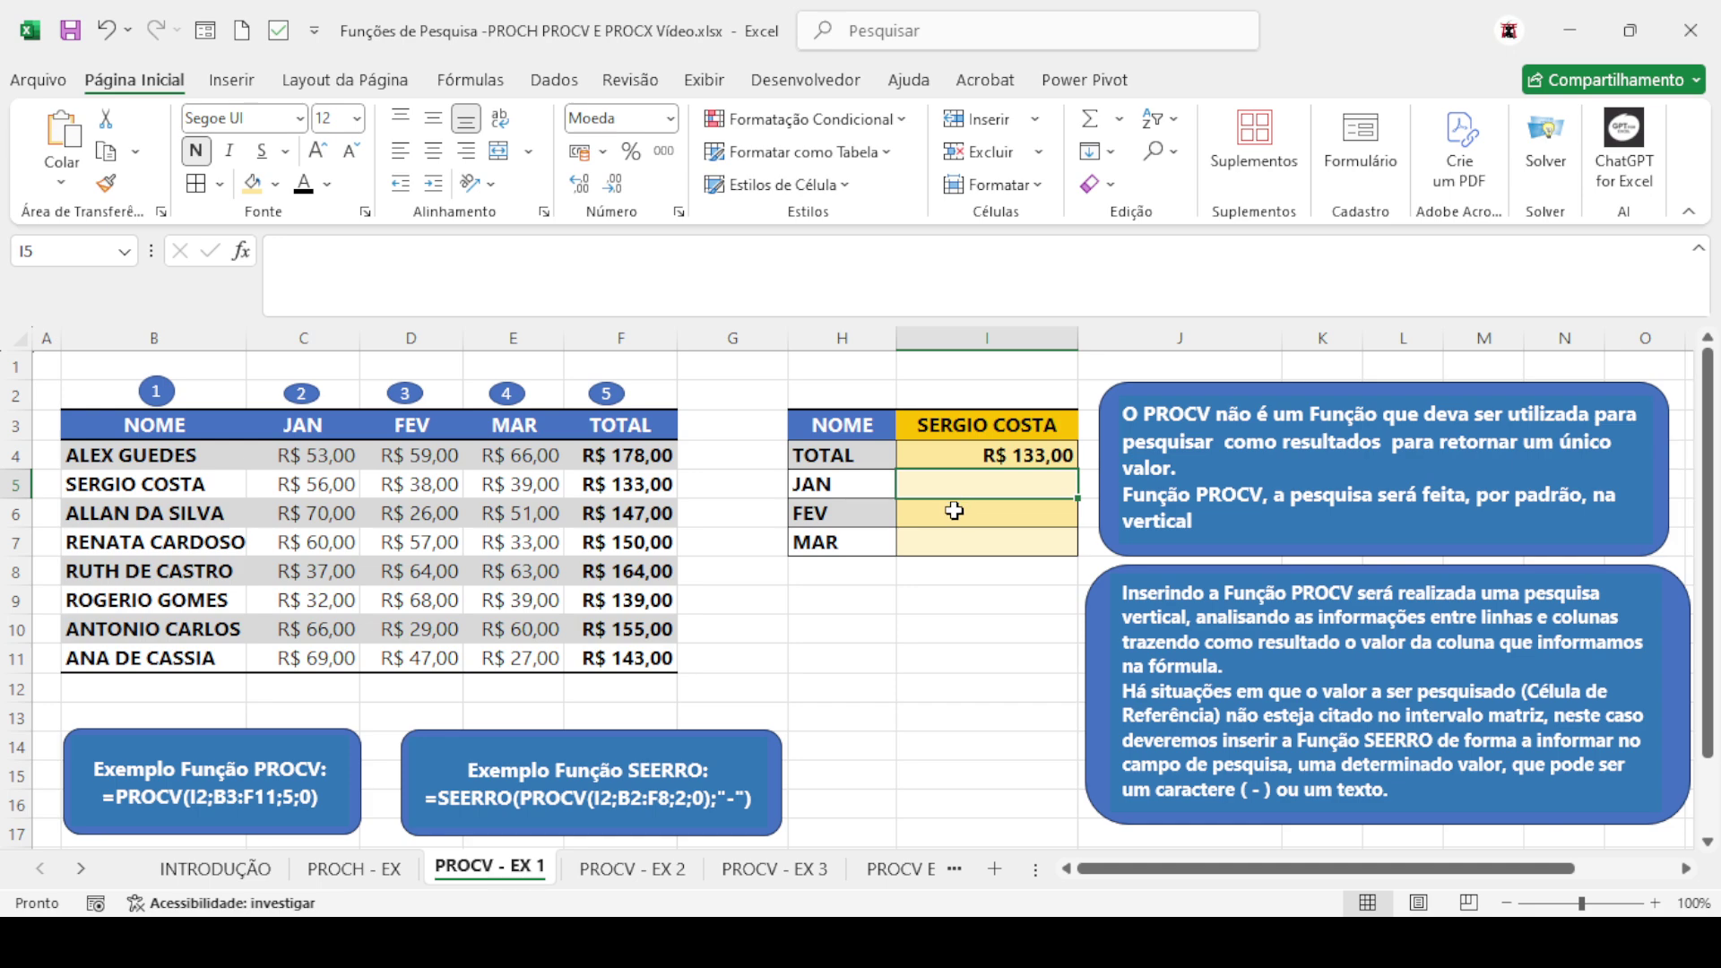
Enter =PROCV($I$3;$B$3:$F$11;2;0) in I5 to look up the JAN value
text(=)
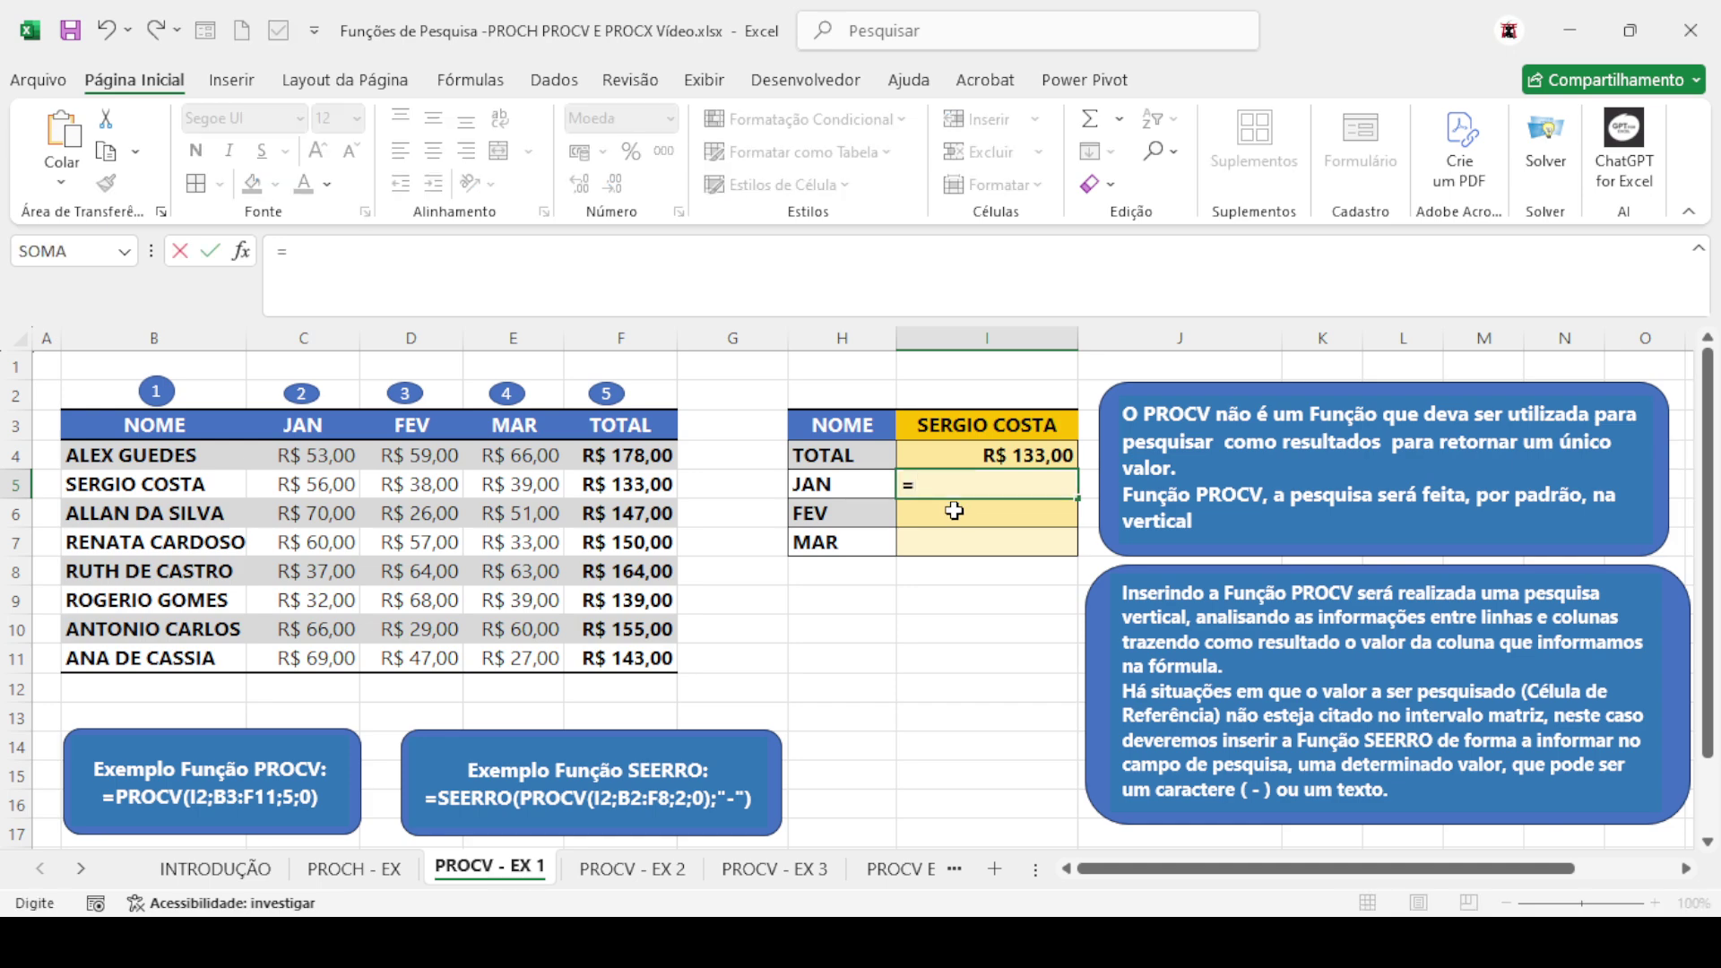
text(PROCH)
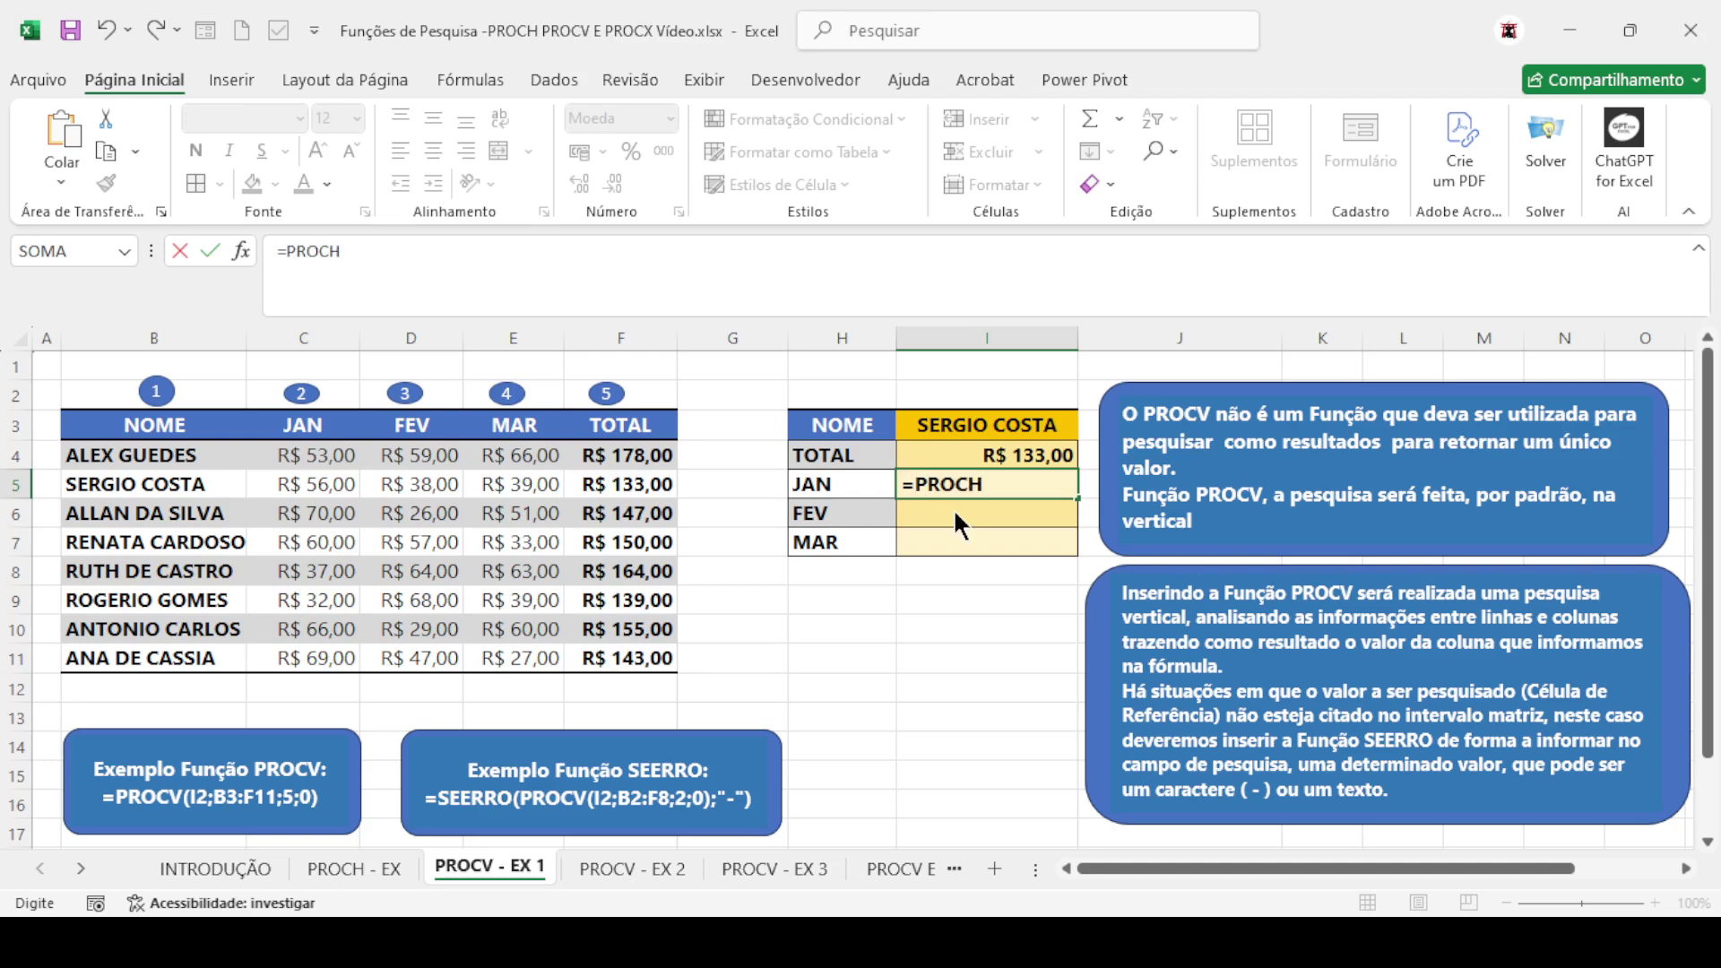
key(BackSpace)
text(V()
click(942, 421)
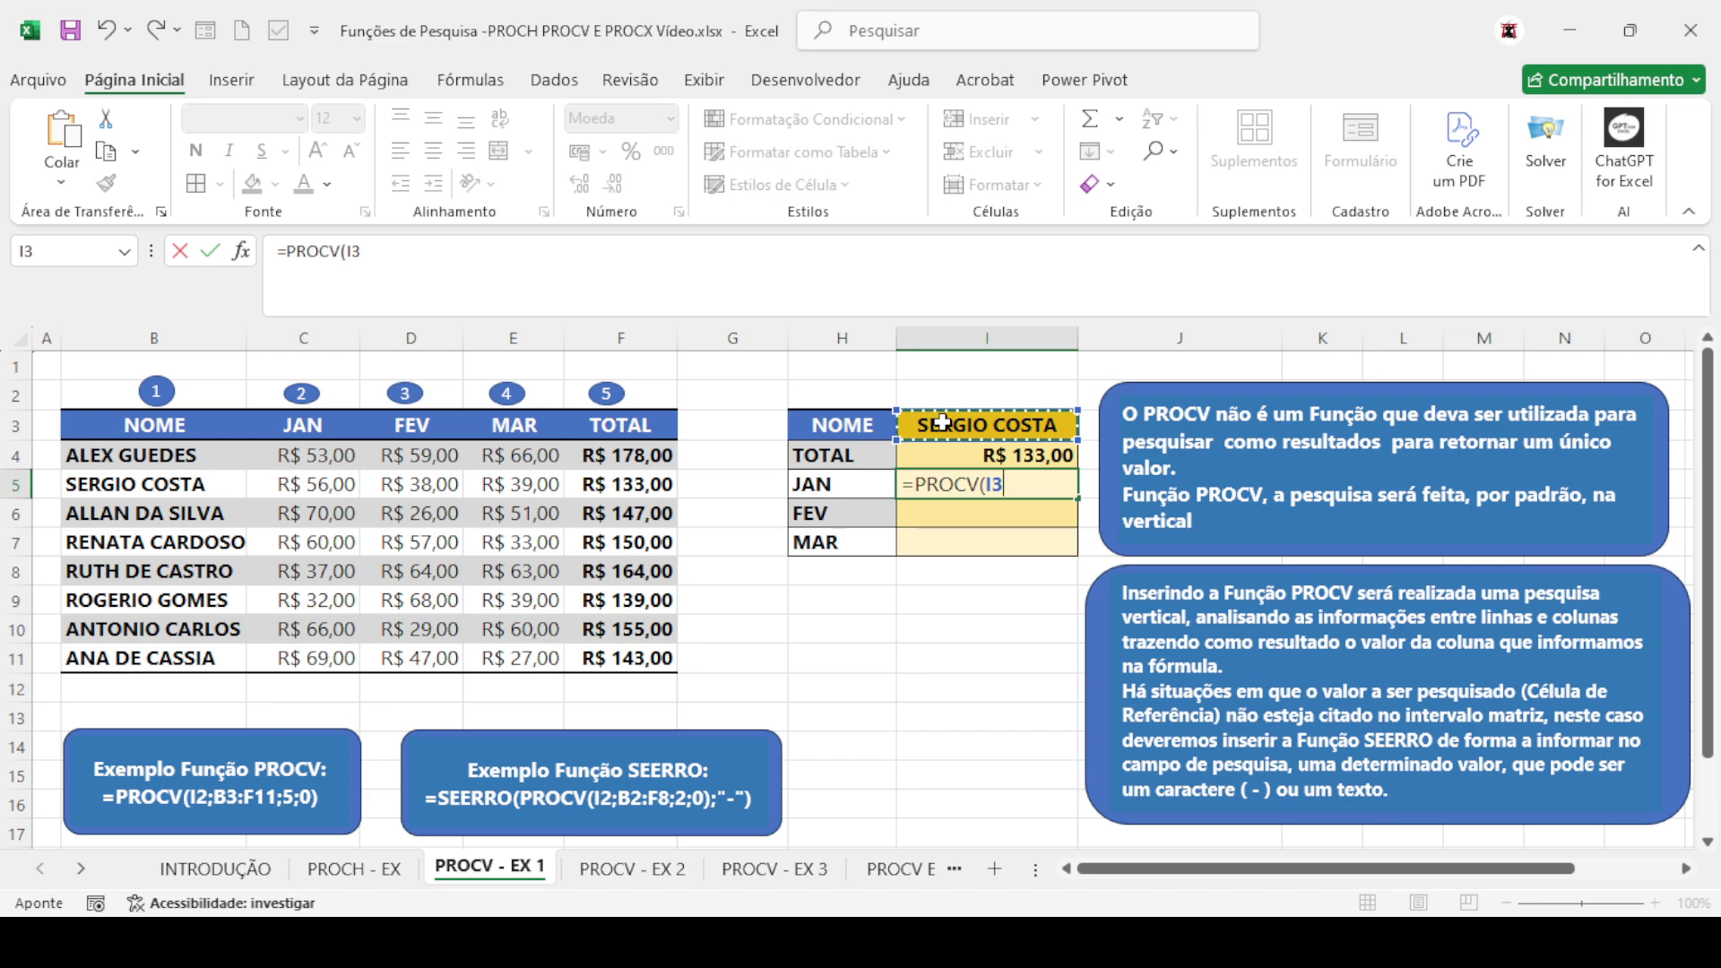
key(F4)
text(;)
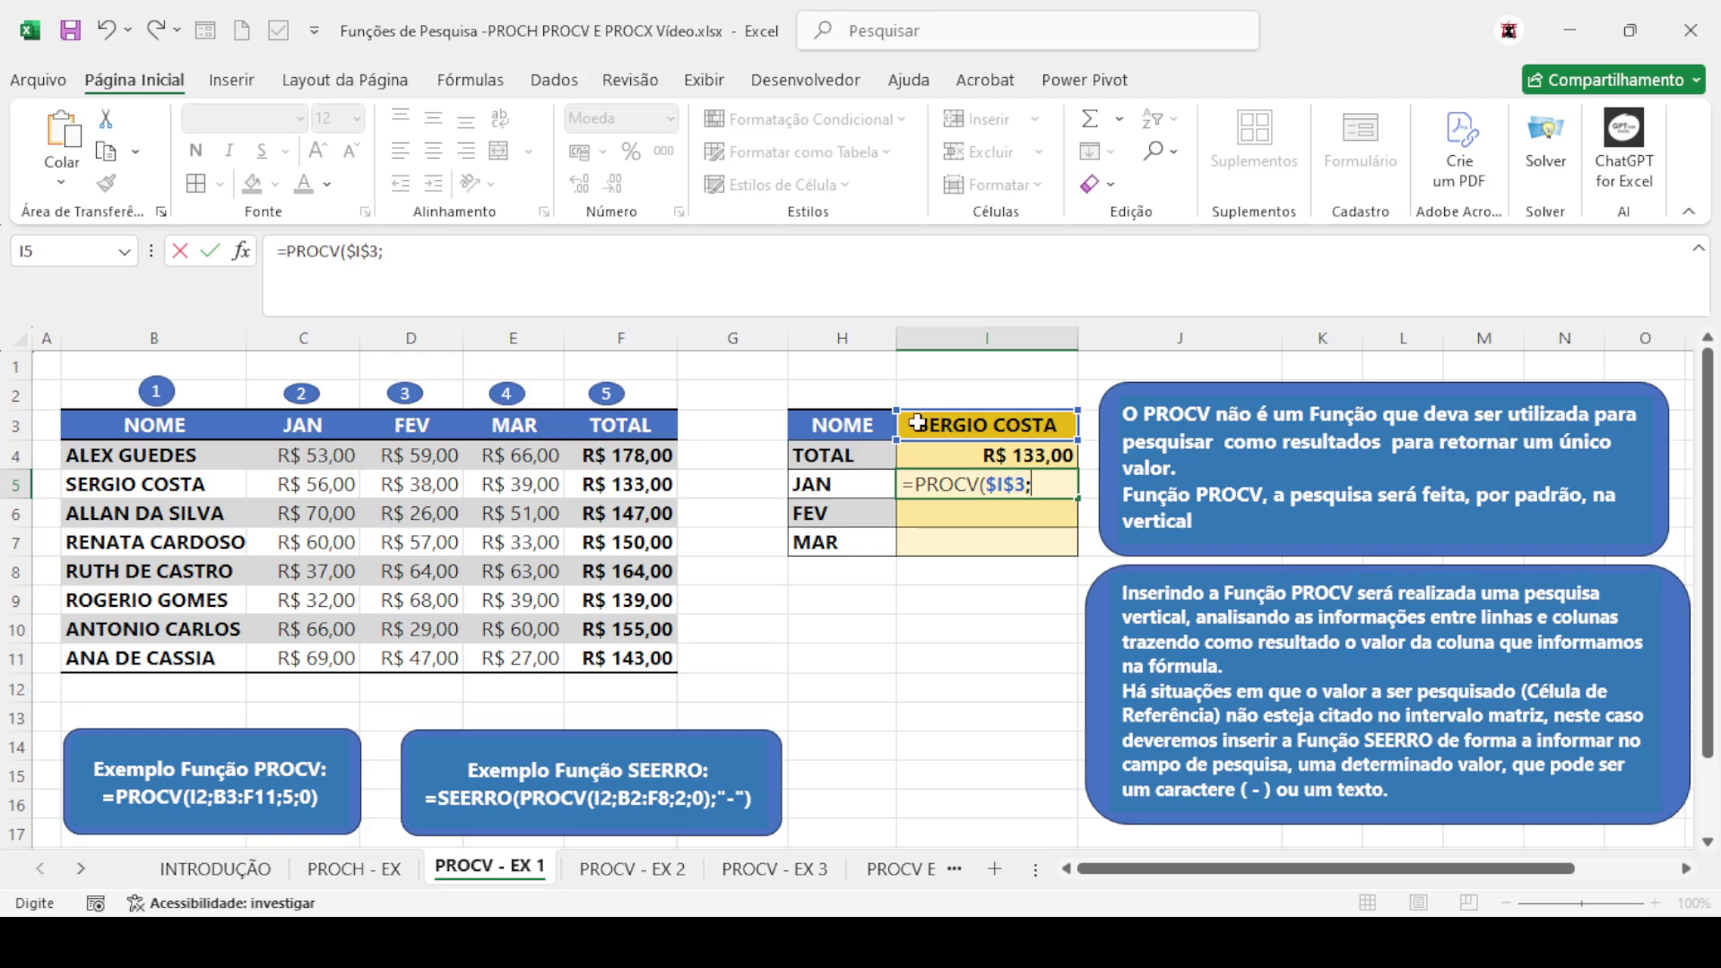
drag(140, 425, 610, 659)
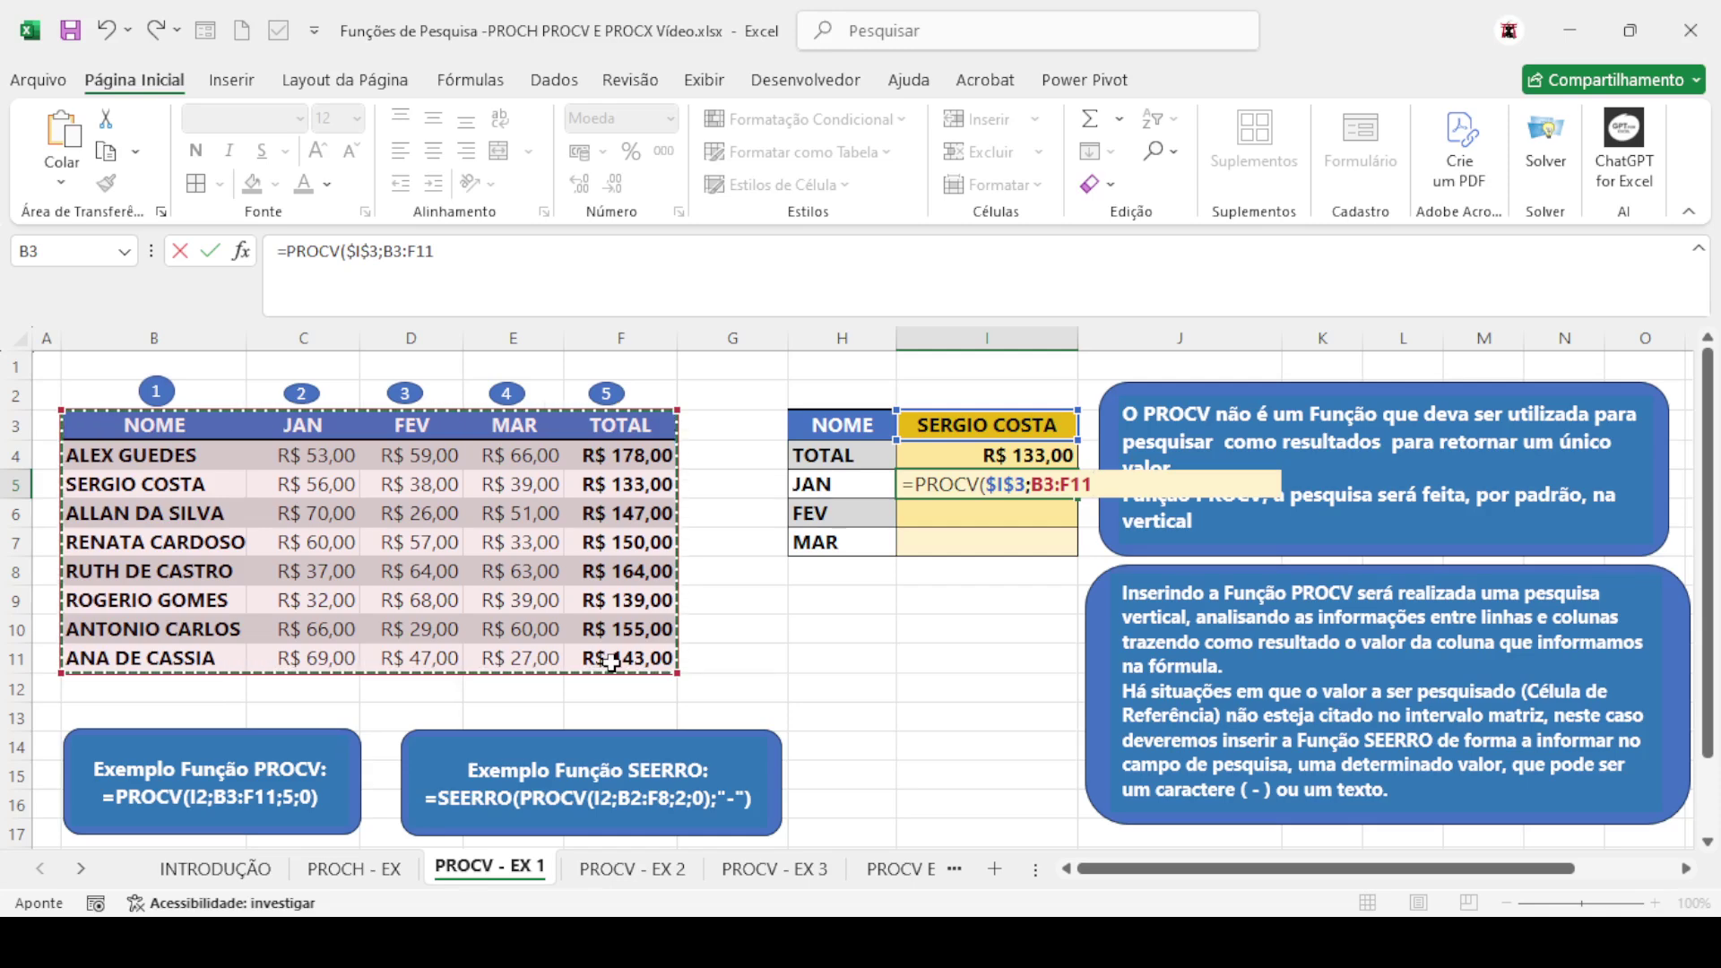
key(F4)
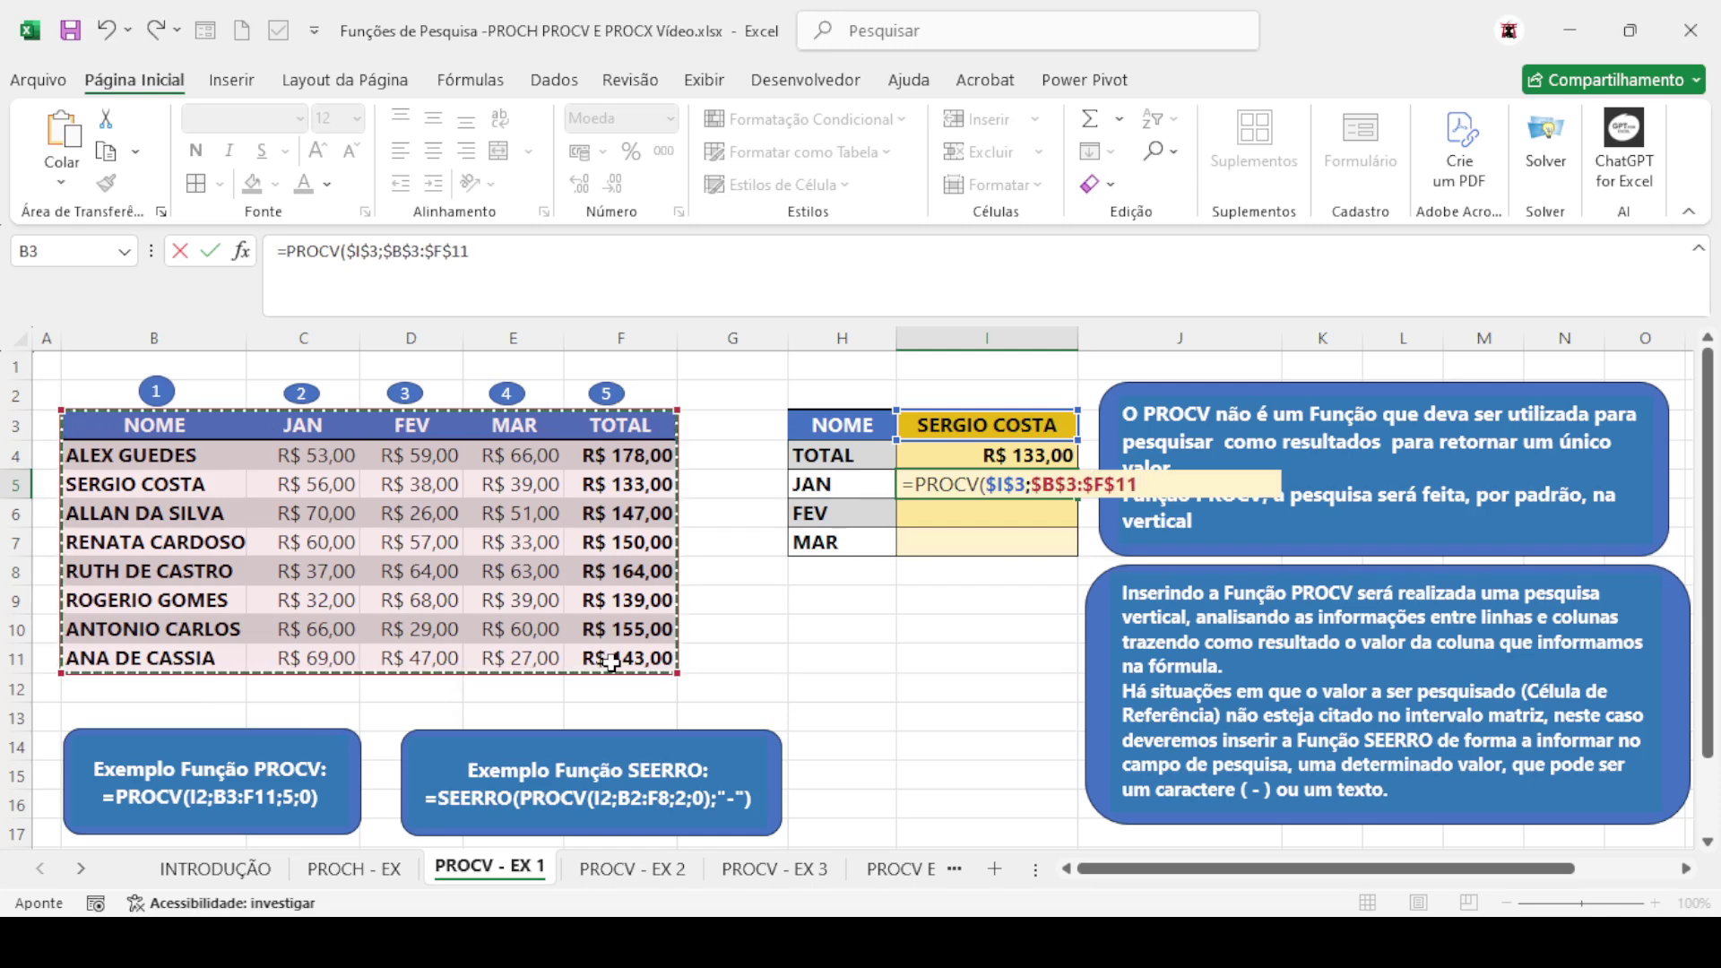
text(;)
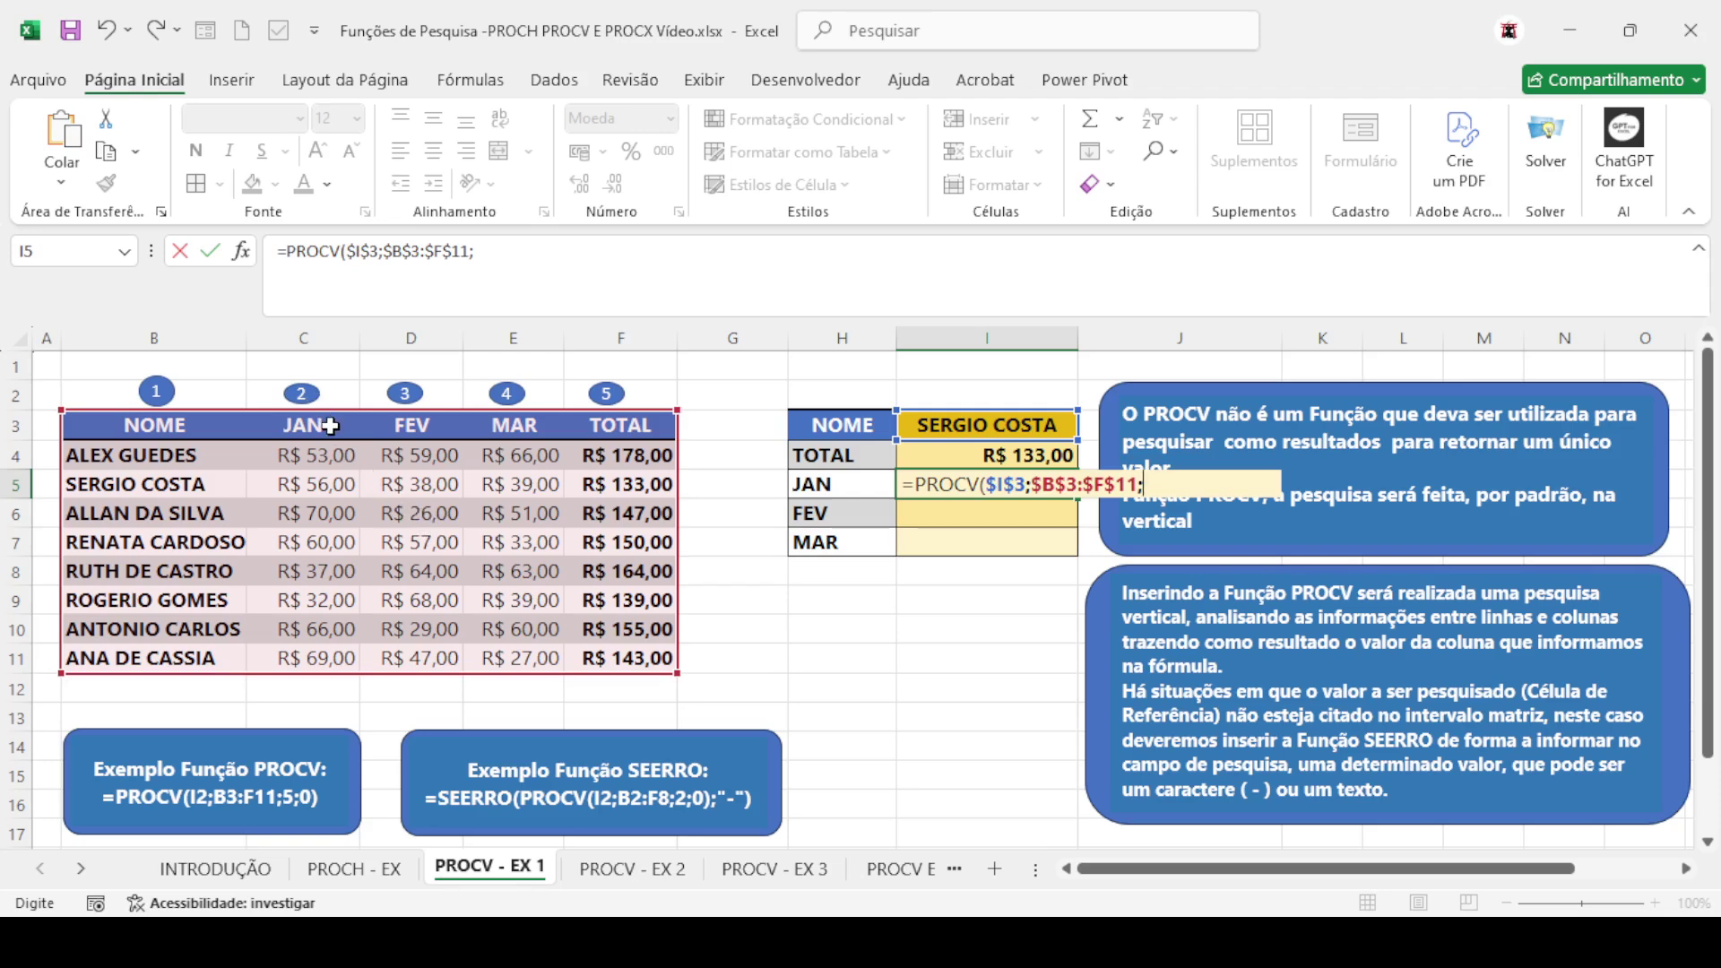
text(2;0))
key(Return)
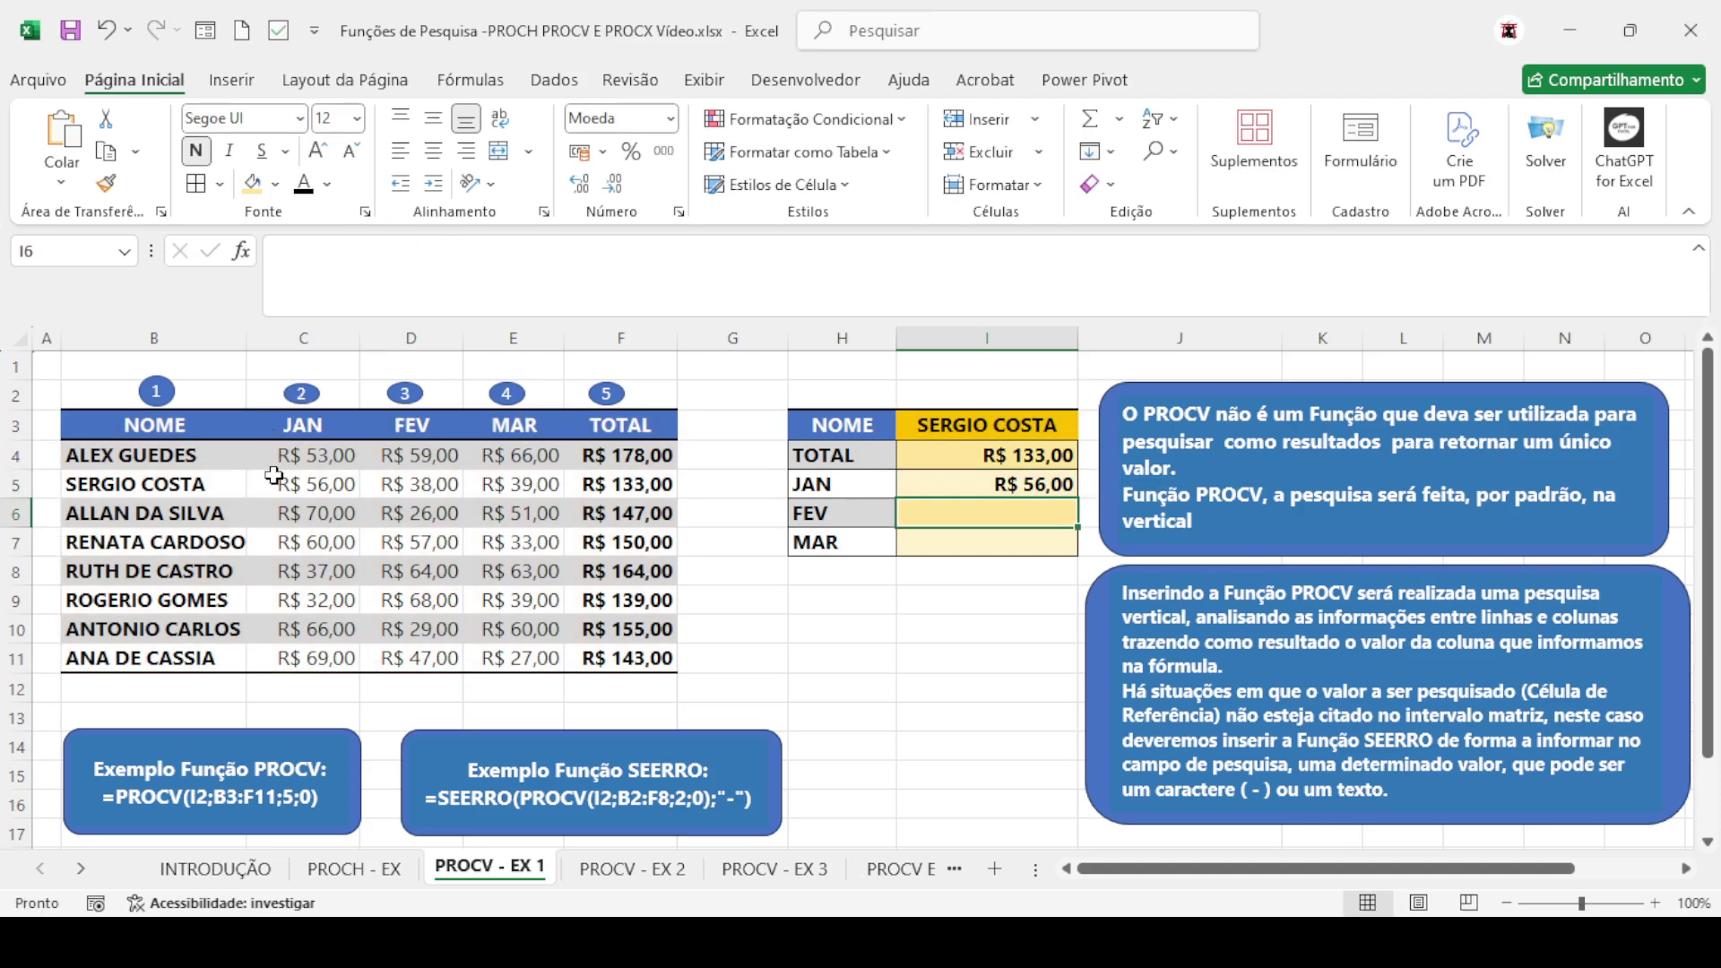
Copy the I5 formula down through I7 and compare the formulas in I6 and I5
click(1015, 484)
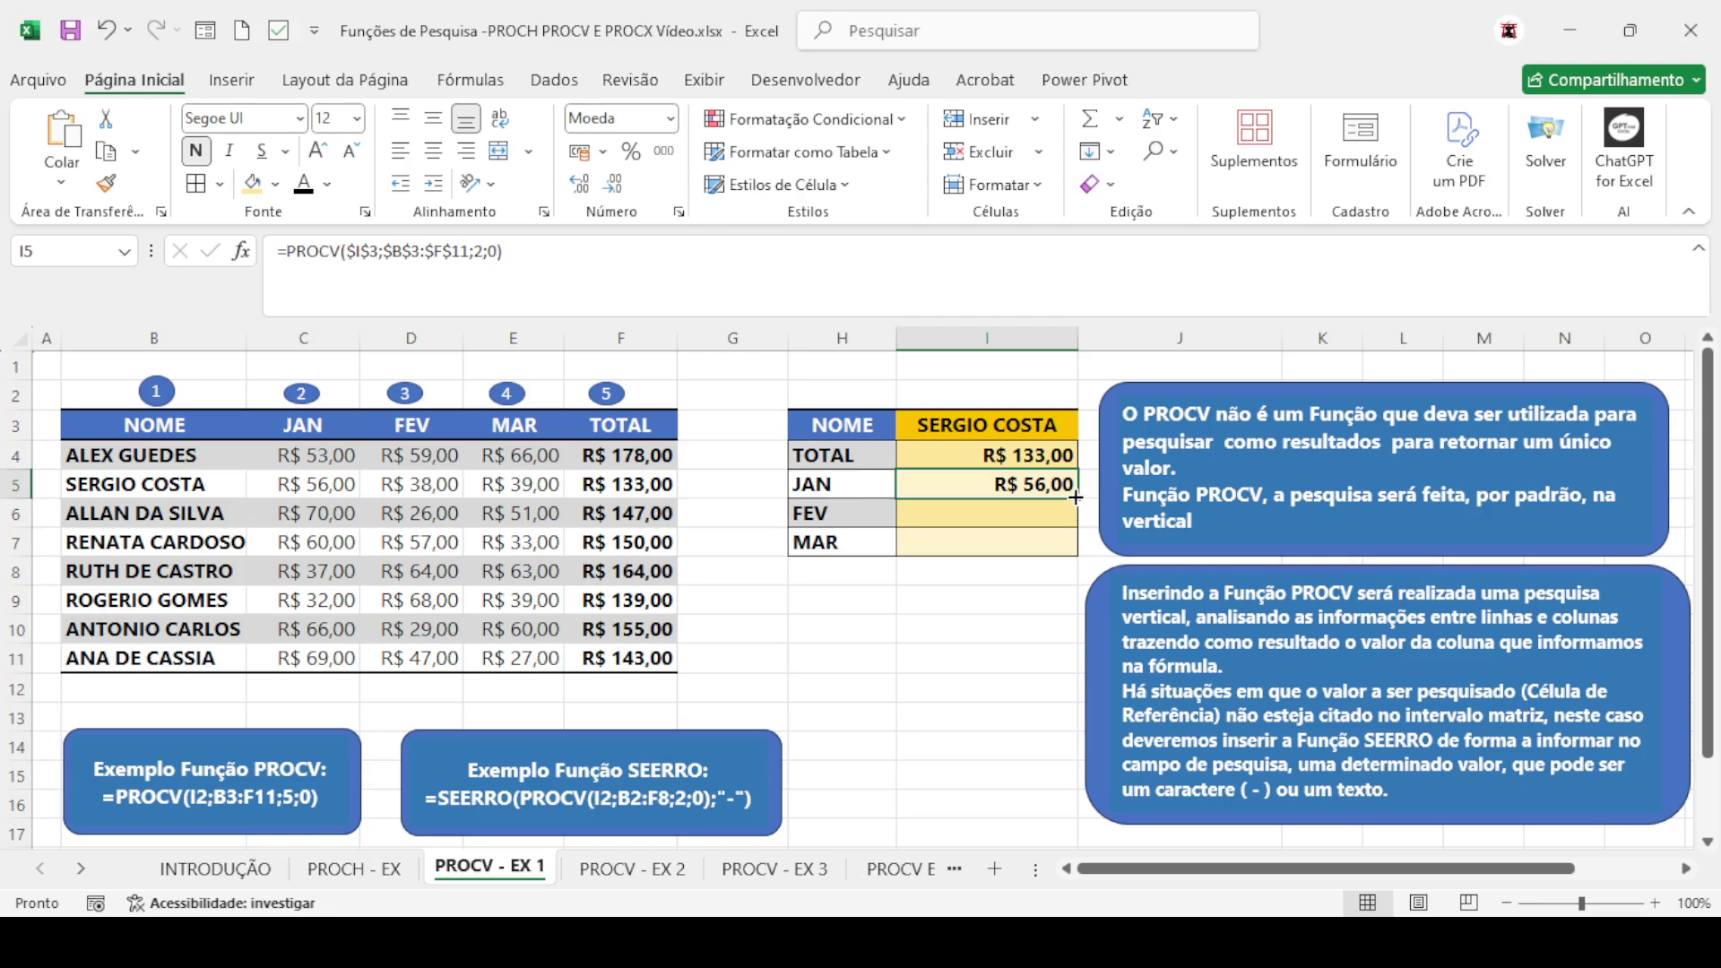
drag(1074, 498, 1075, 549)
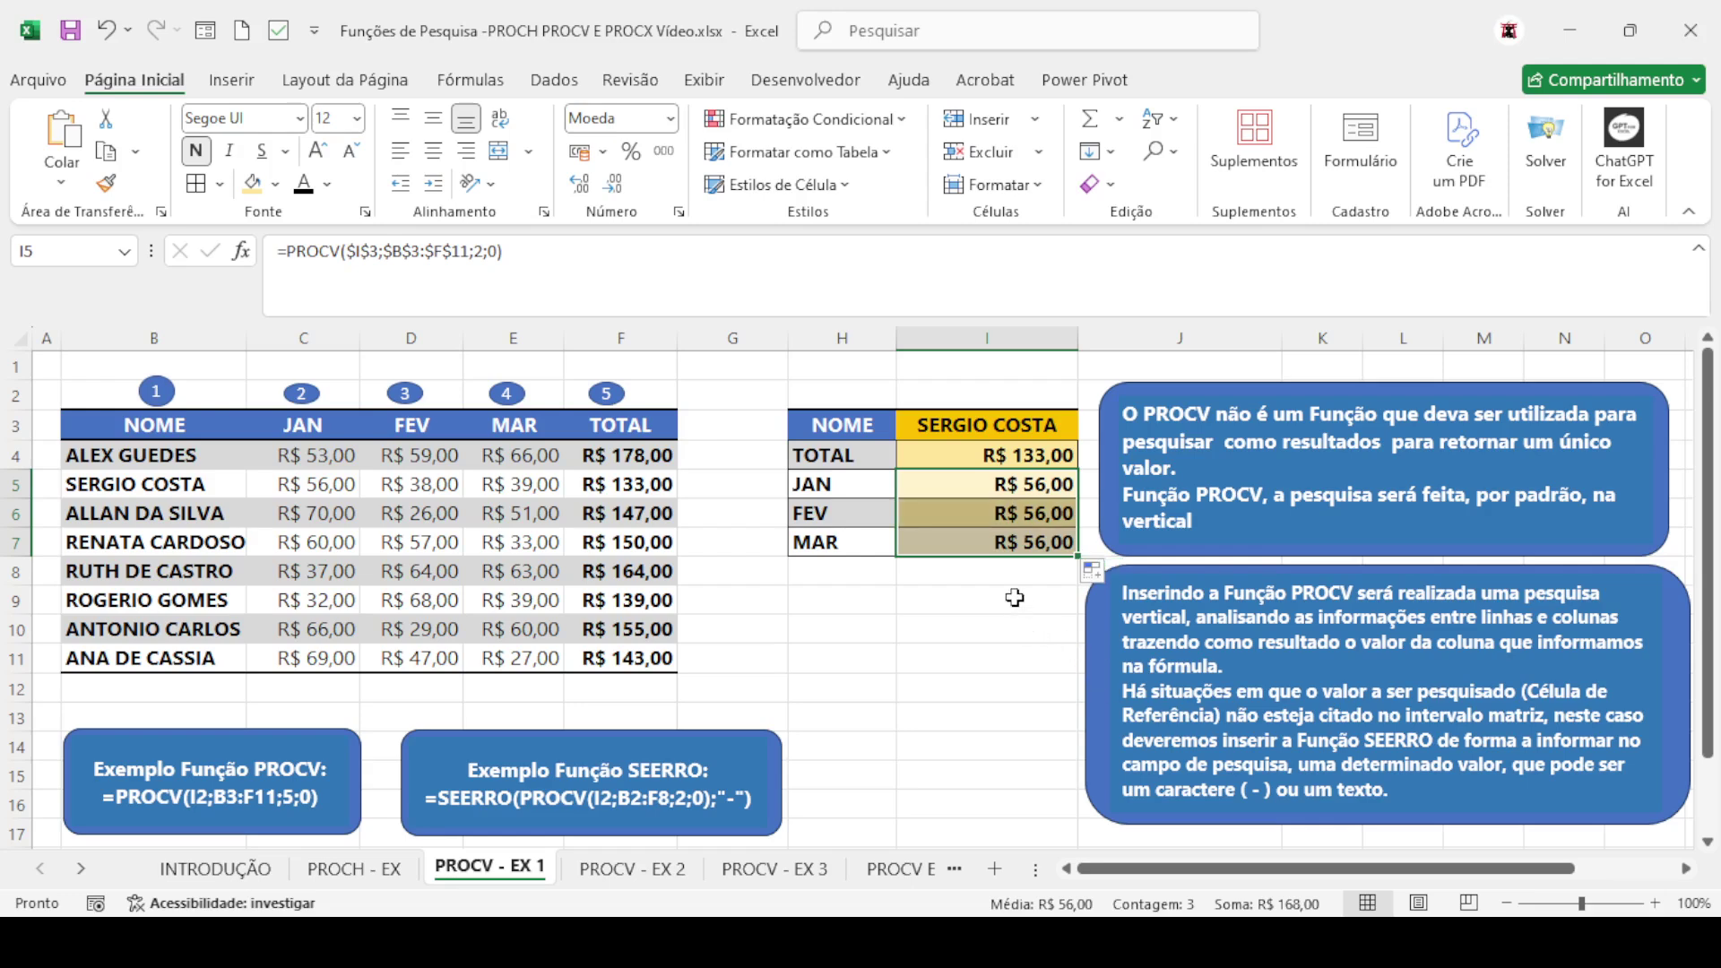
click(1006, 520)
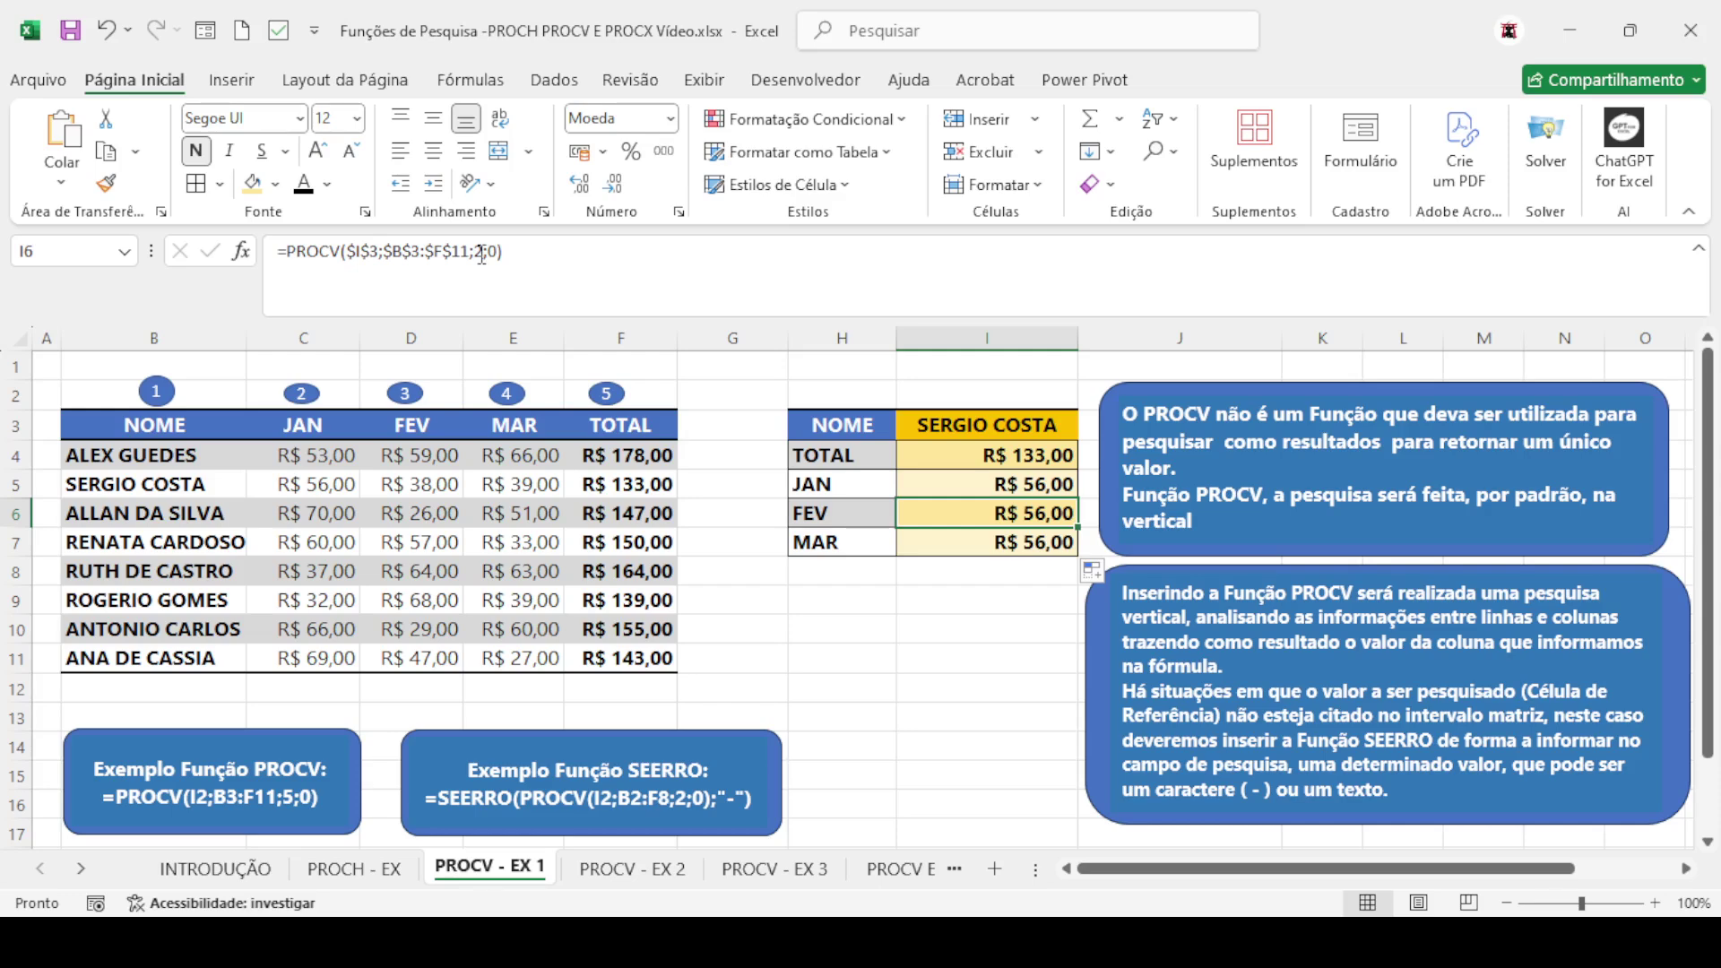
click(932, 481)
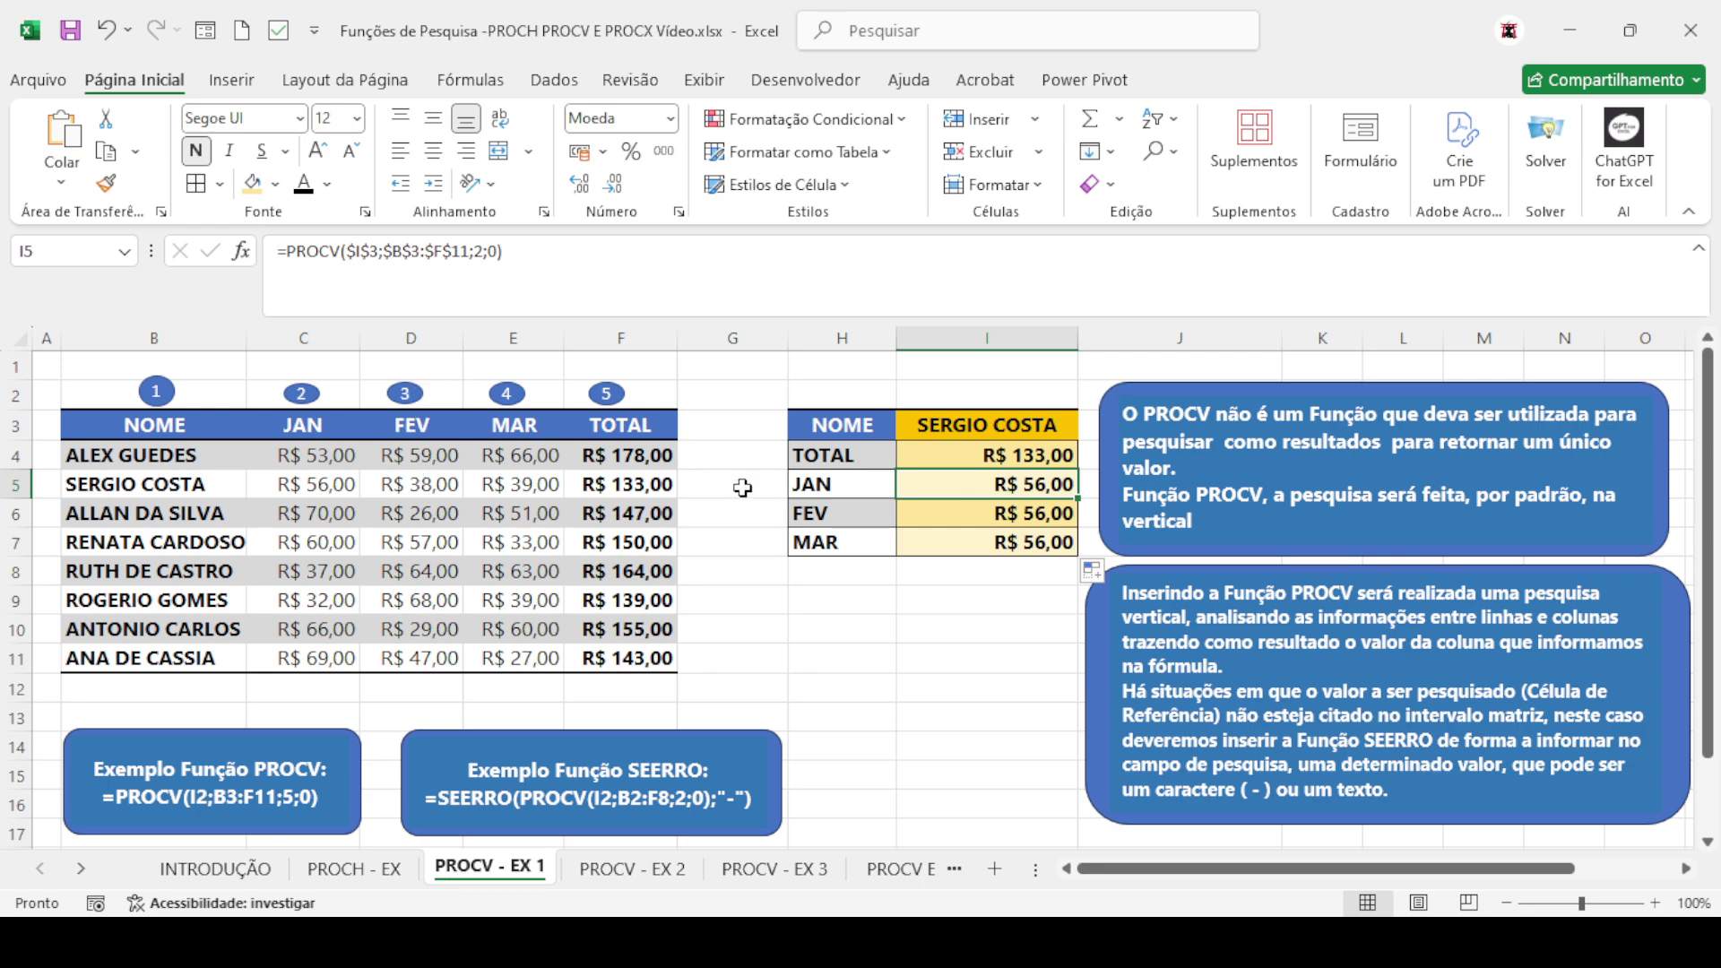
Set the column index in the I6 PROCV formula to 3 for FEV
click(962, 517)
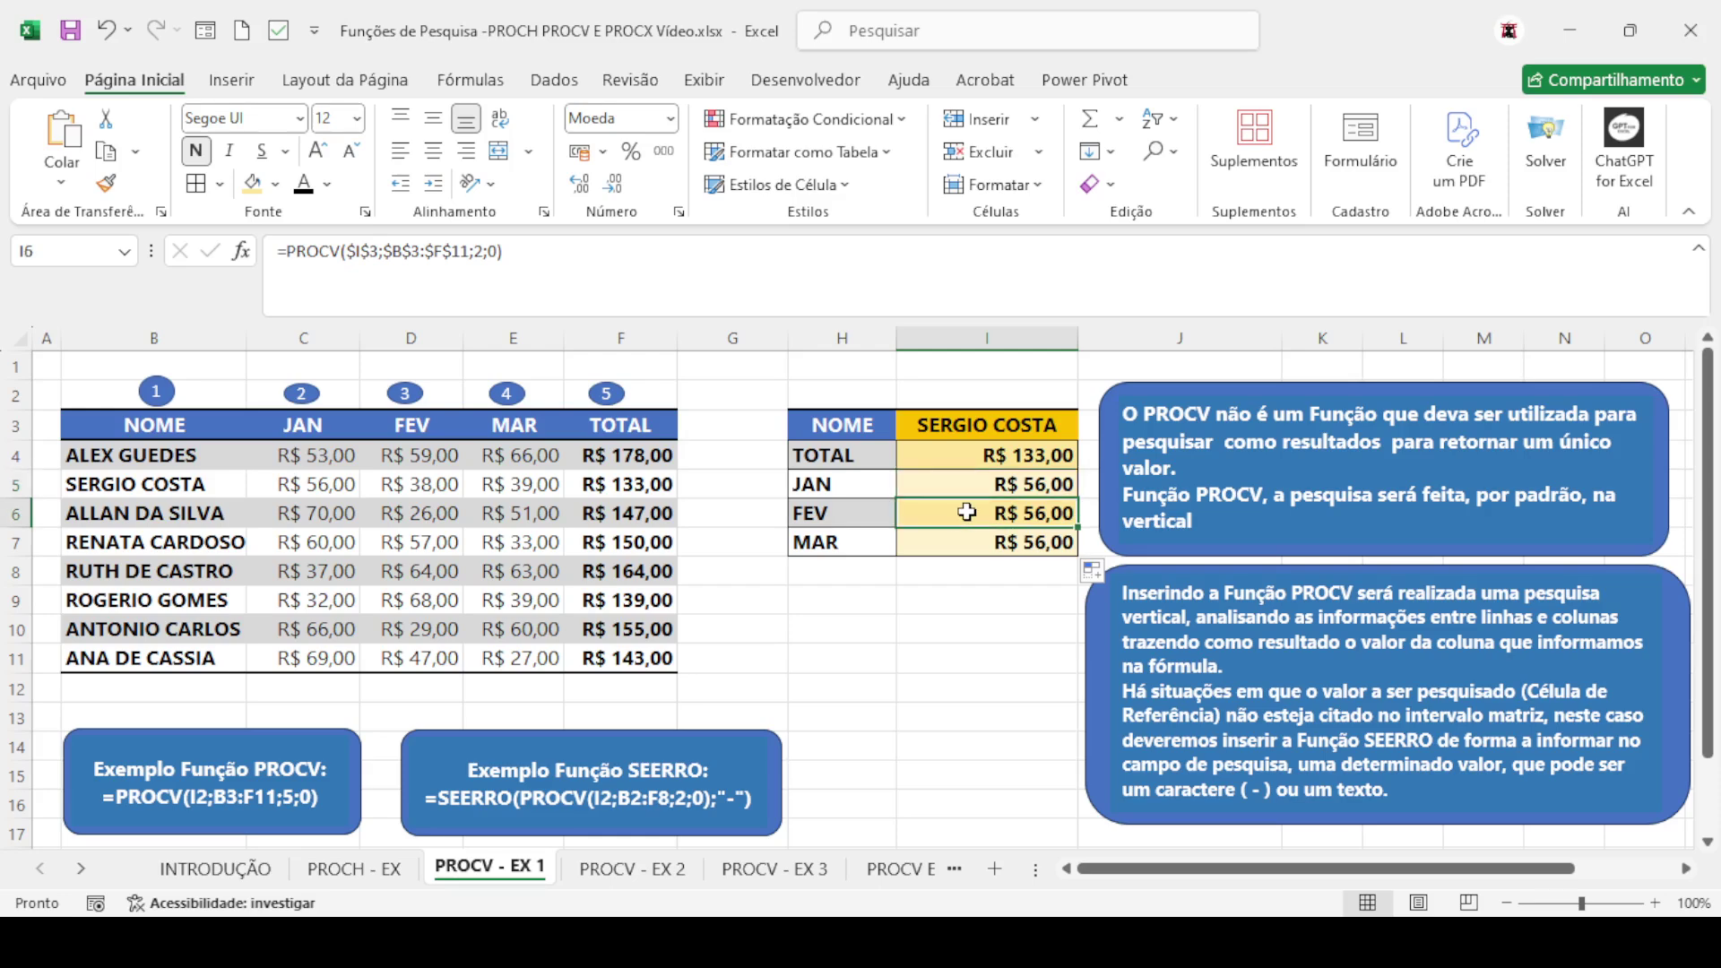
click(484, 253)
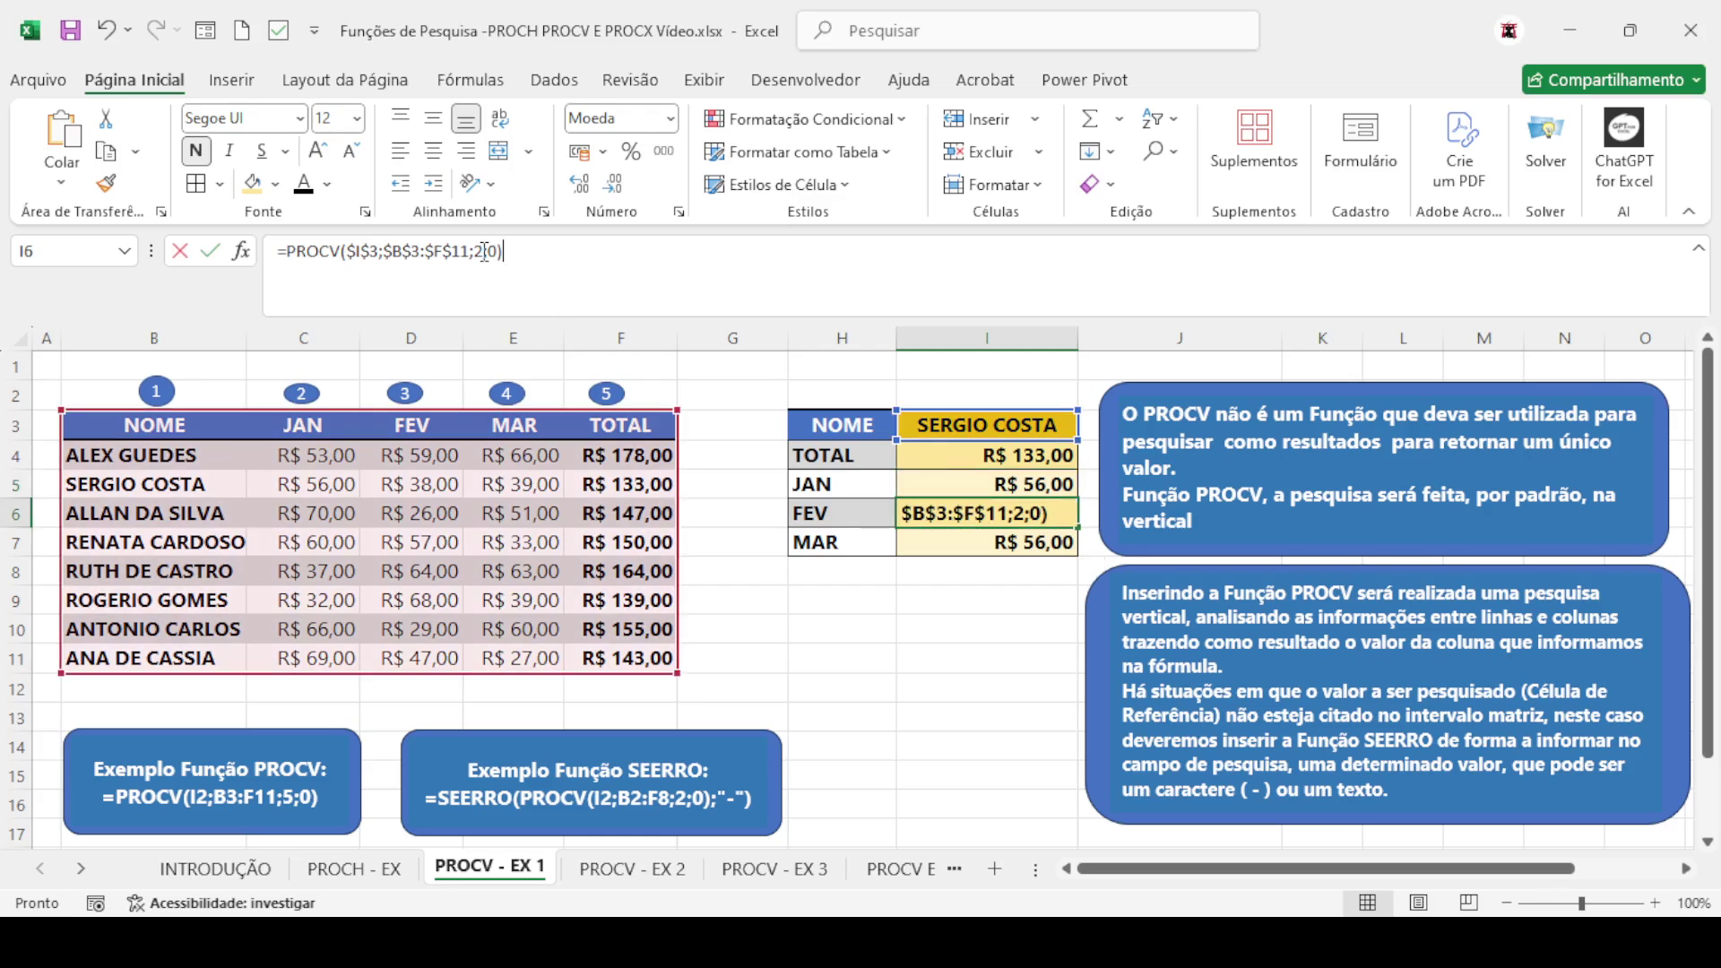
key(BackSpace)
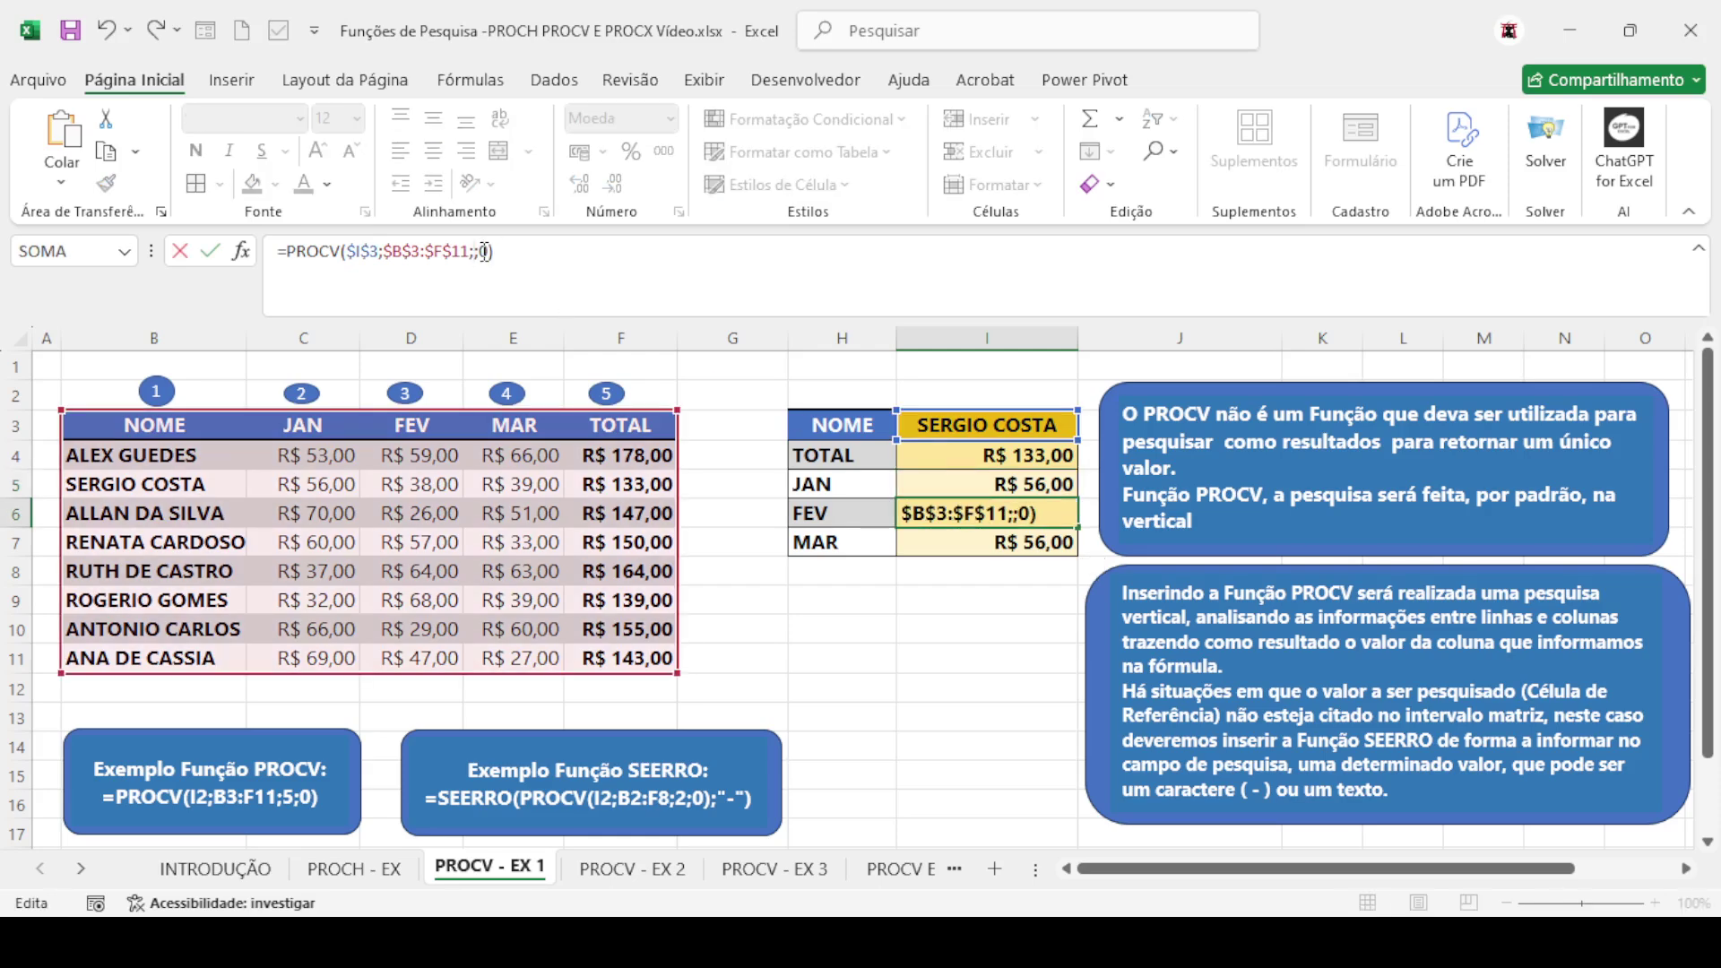
text(3)
key(Return)
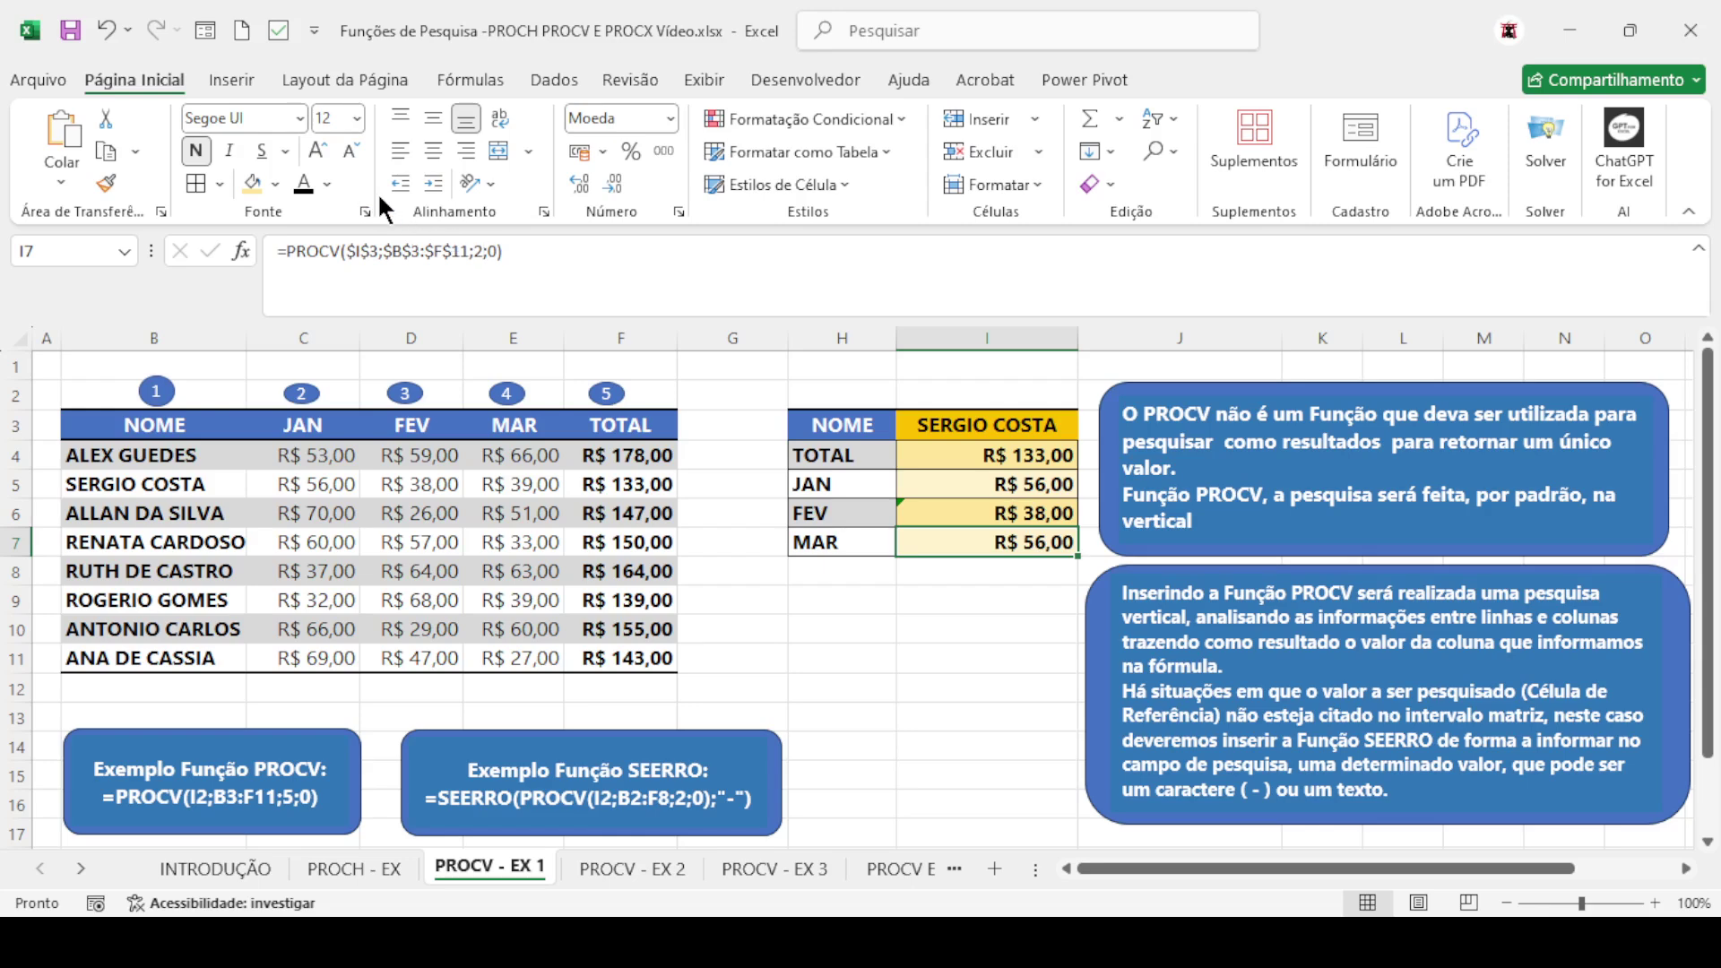
Set the column index in the I7 PROCV formula to 4 for MAR
click(483, 250)
key(BackSpace)
text(4)
key(Return)
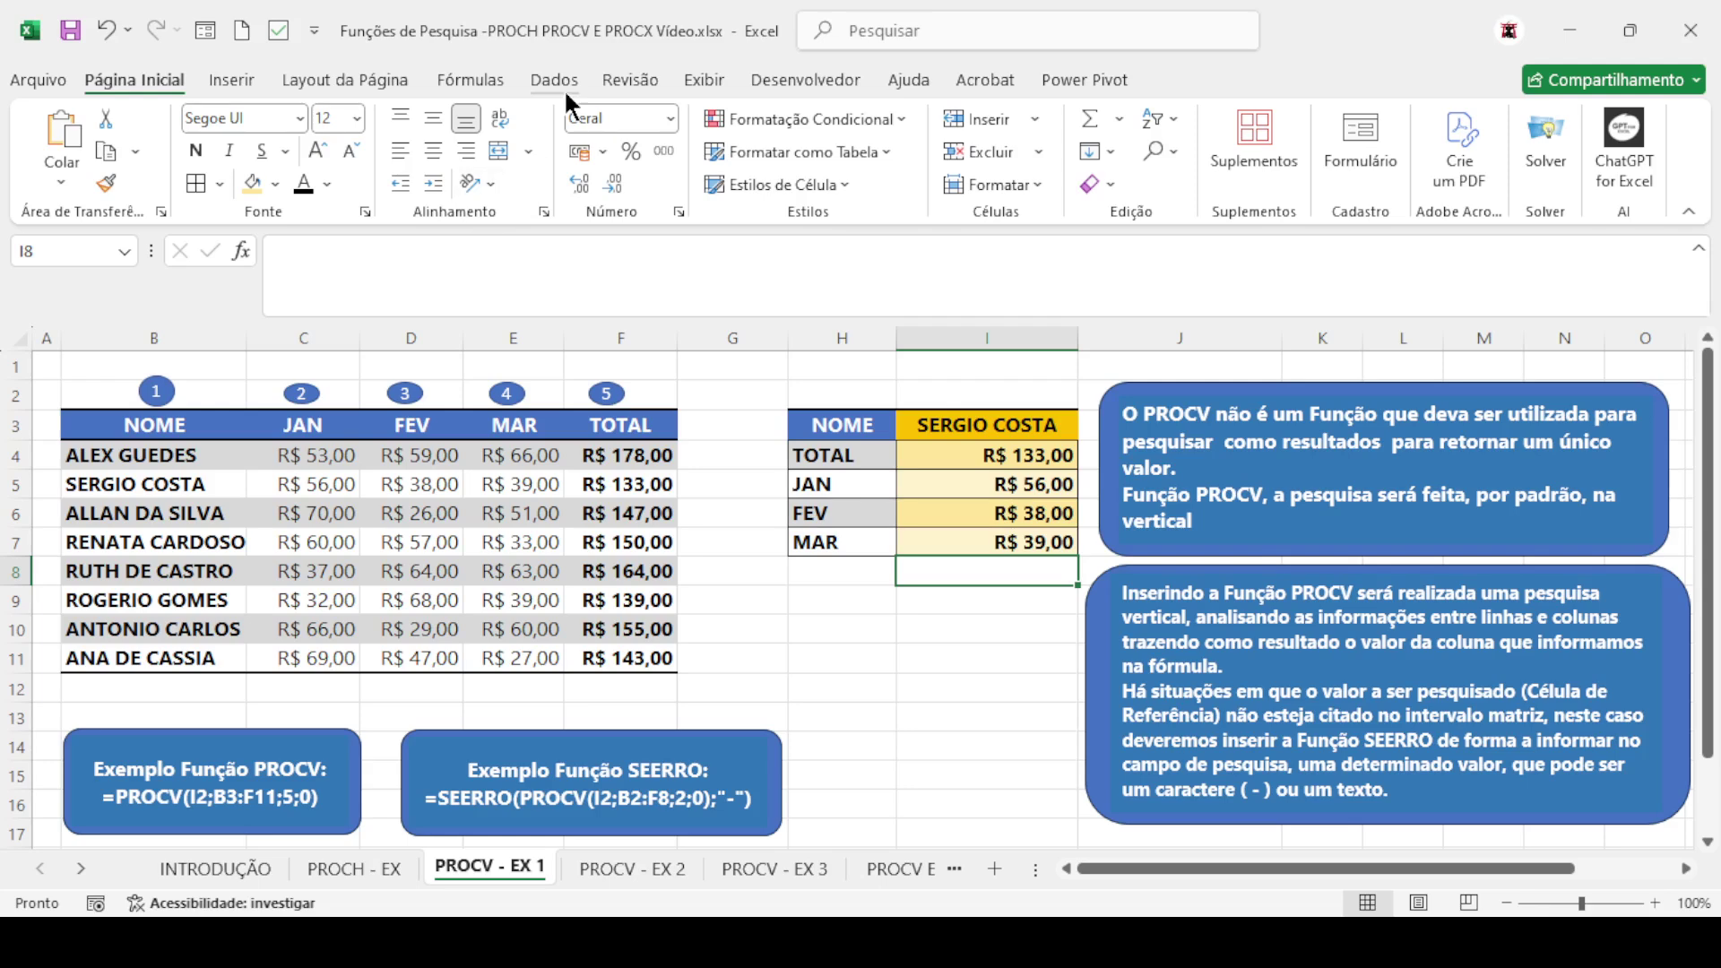
Replace the lookup name in I3 with the full name of the person listed in row 11
click(934, 427)
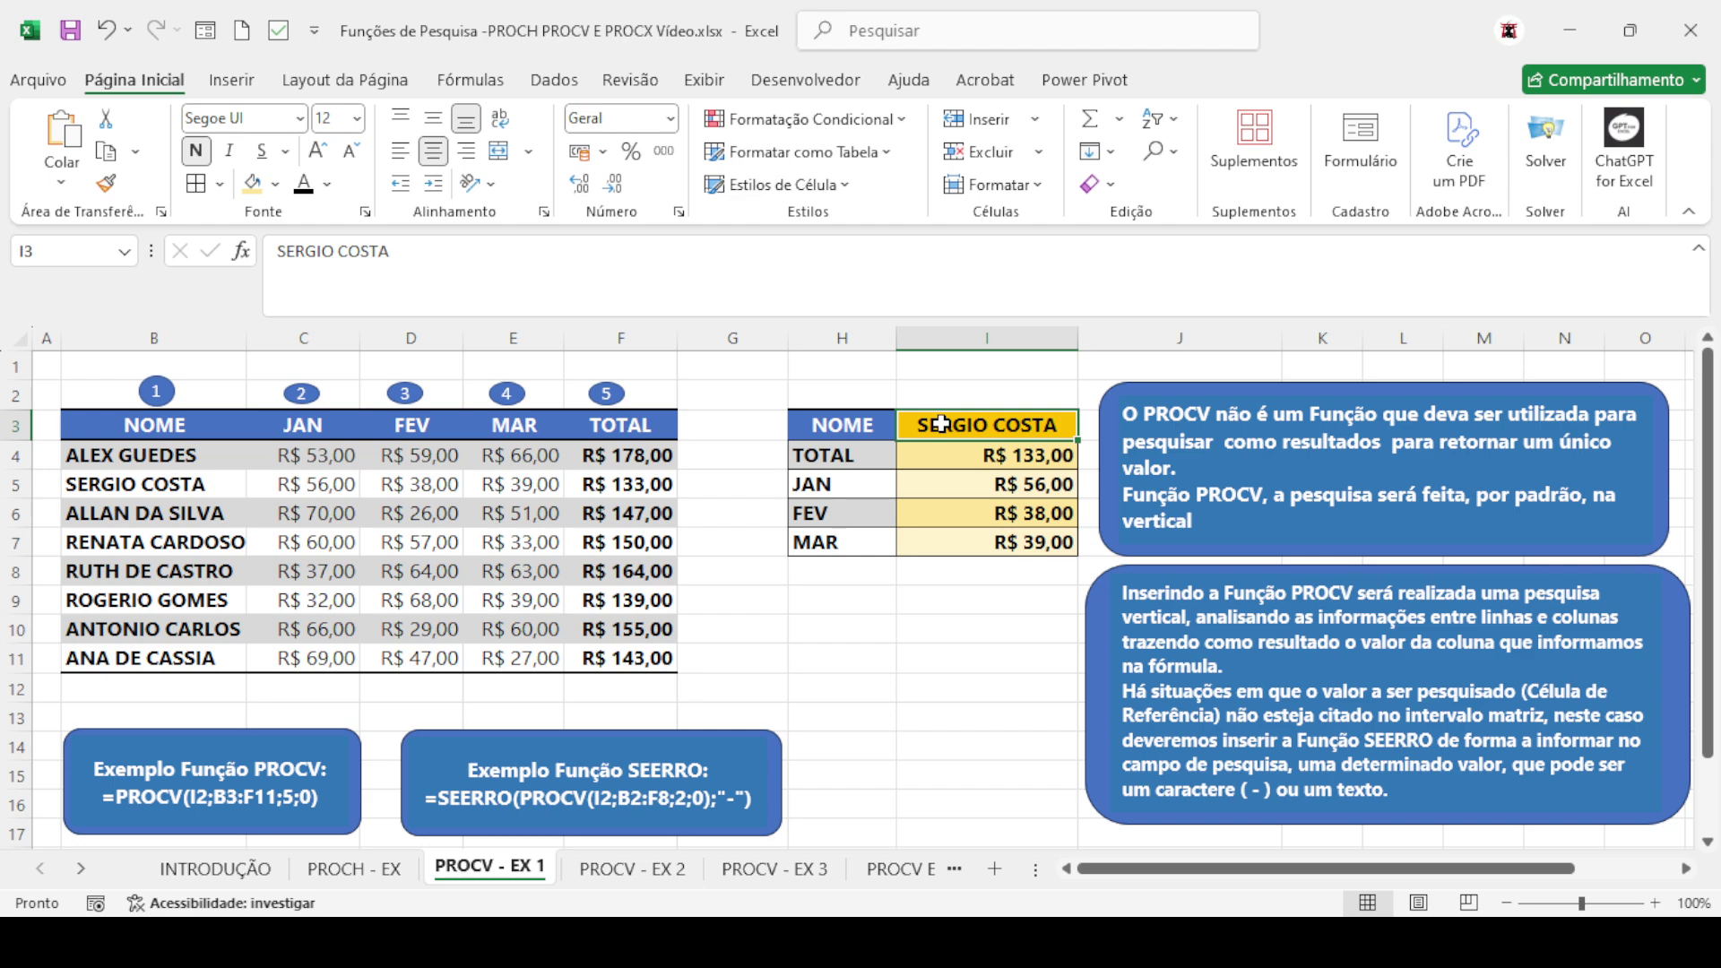
text(a)
key(BackSpace)
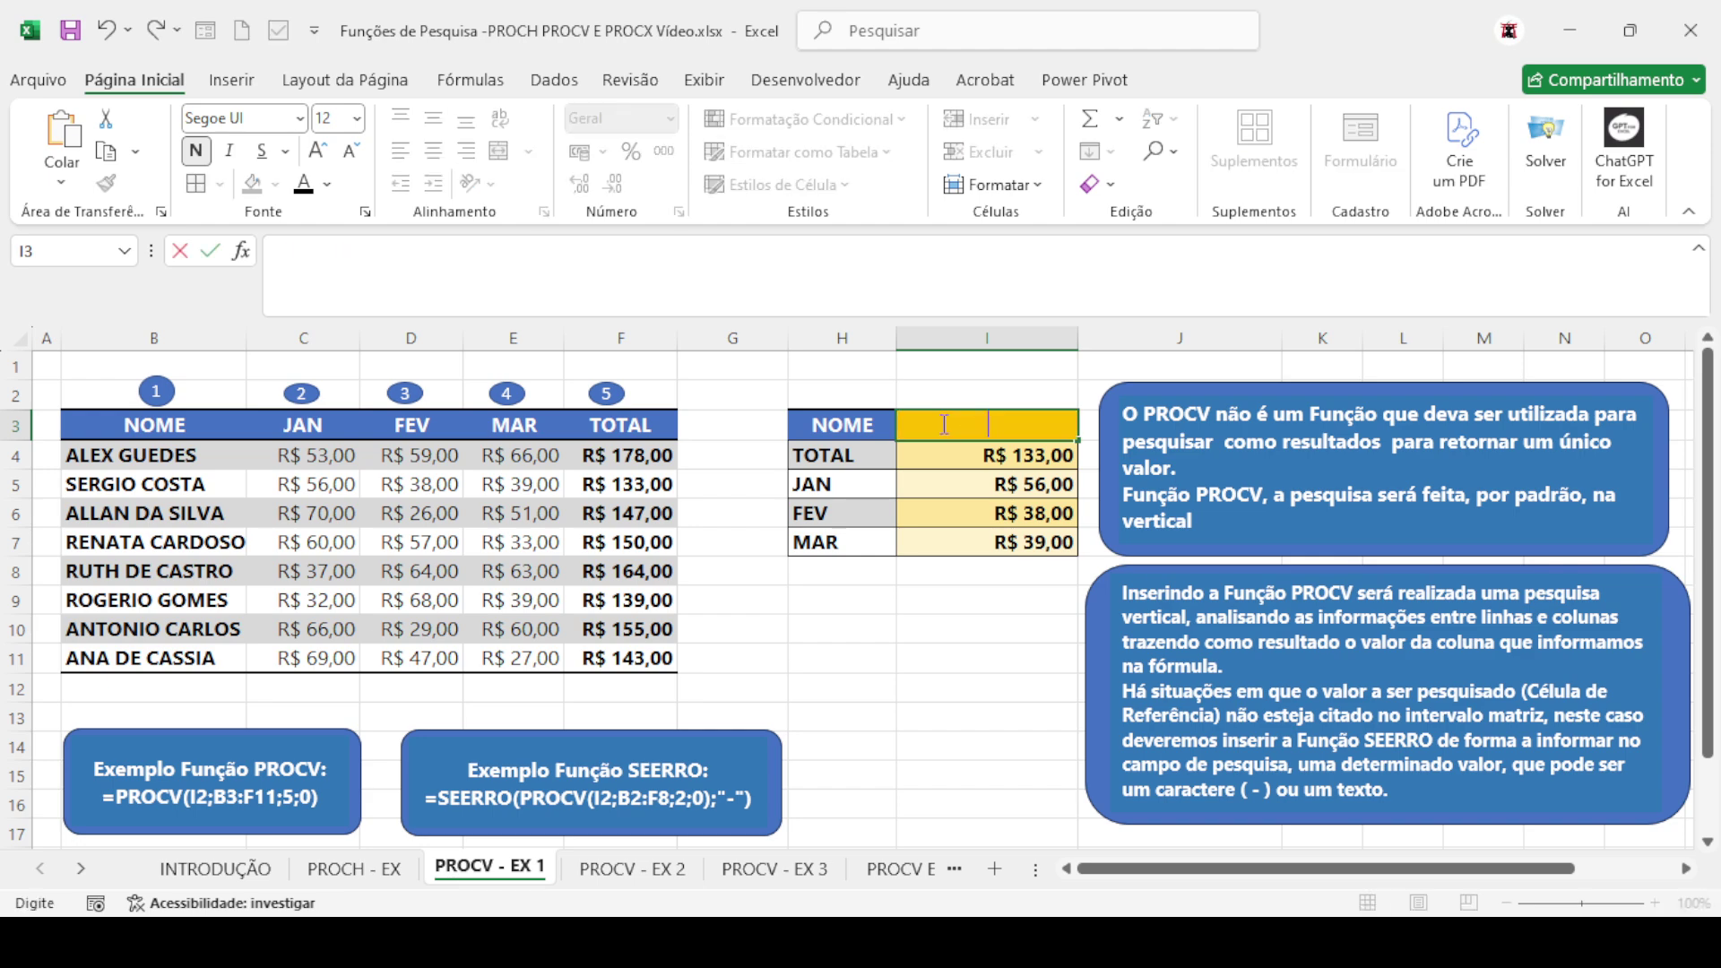
text(ANA DE CASSIA)
key(Return)
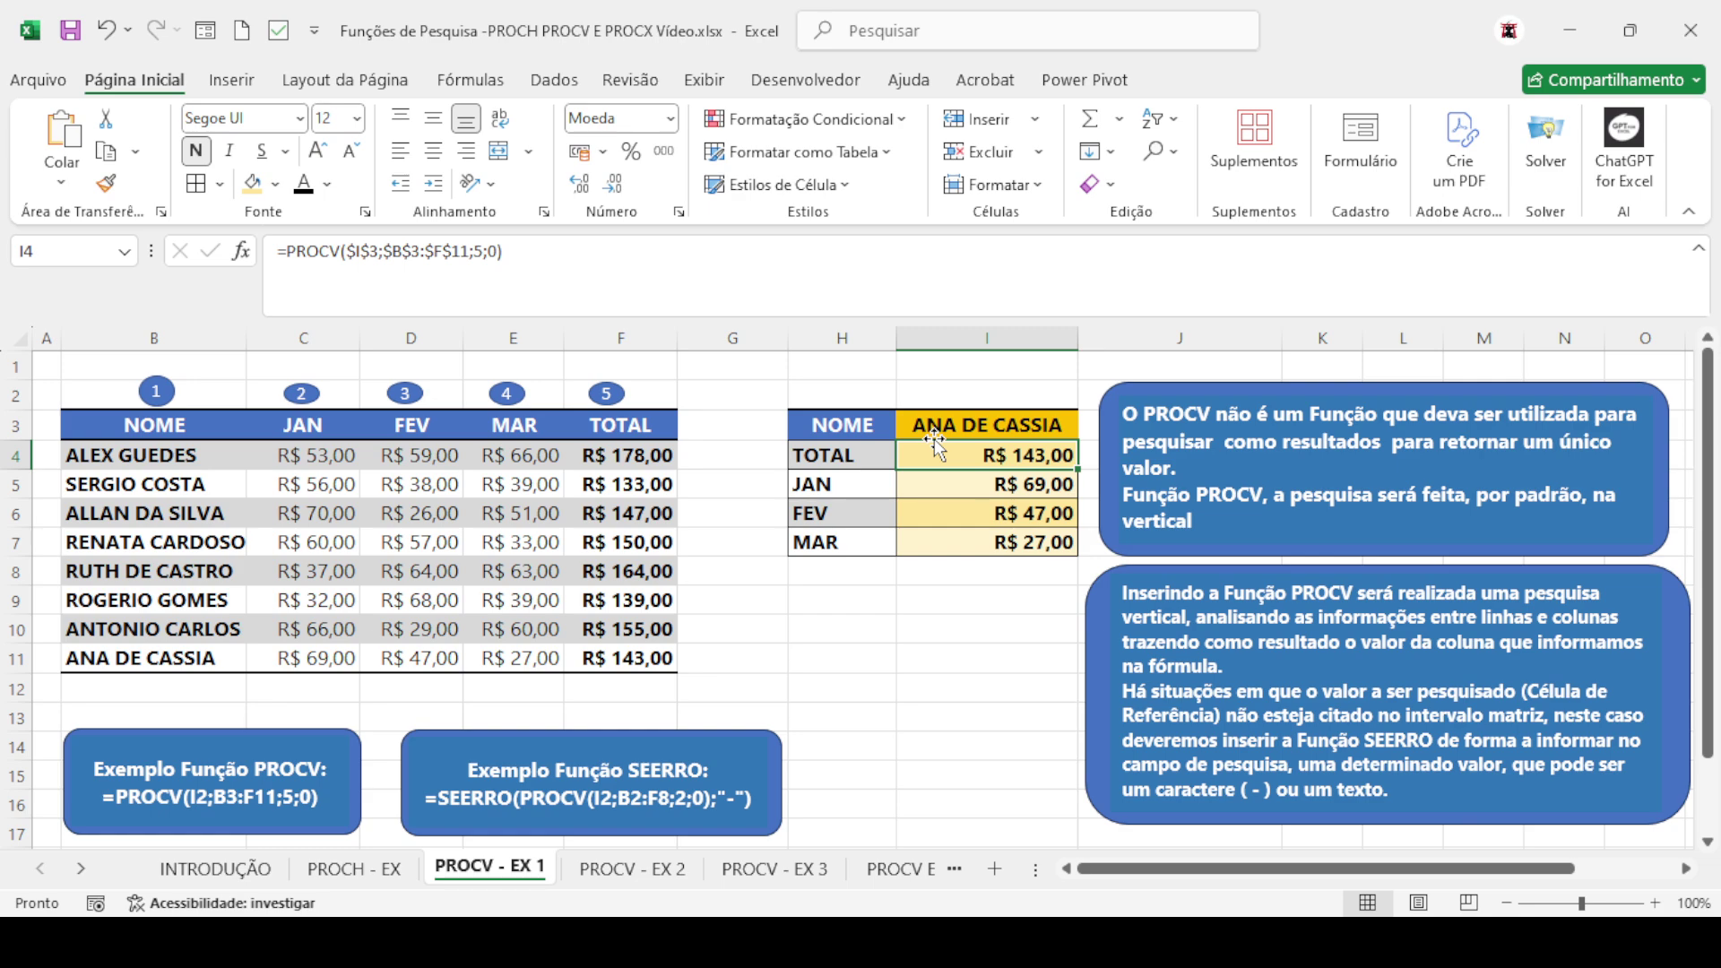
Replace the lookup name in I3 with the full name of the person listed in row 8
text(RUTH D)
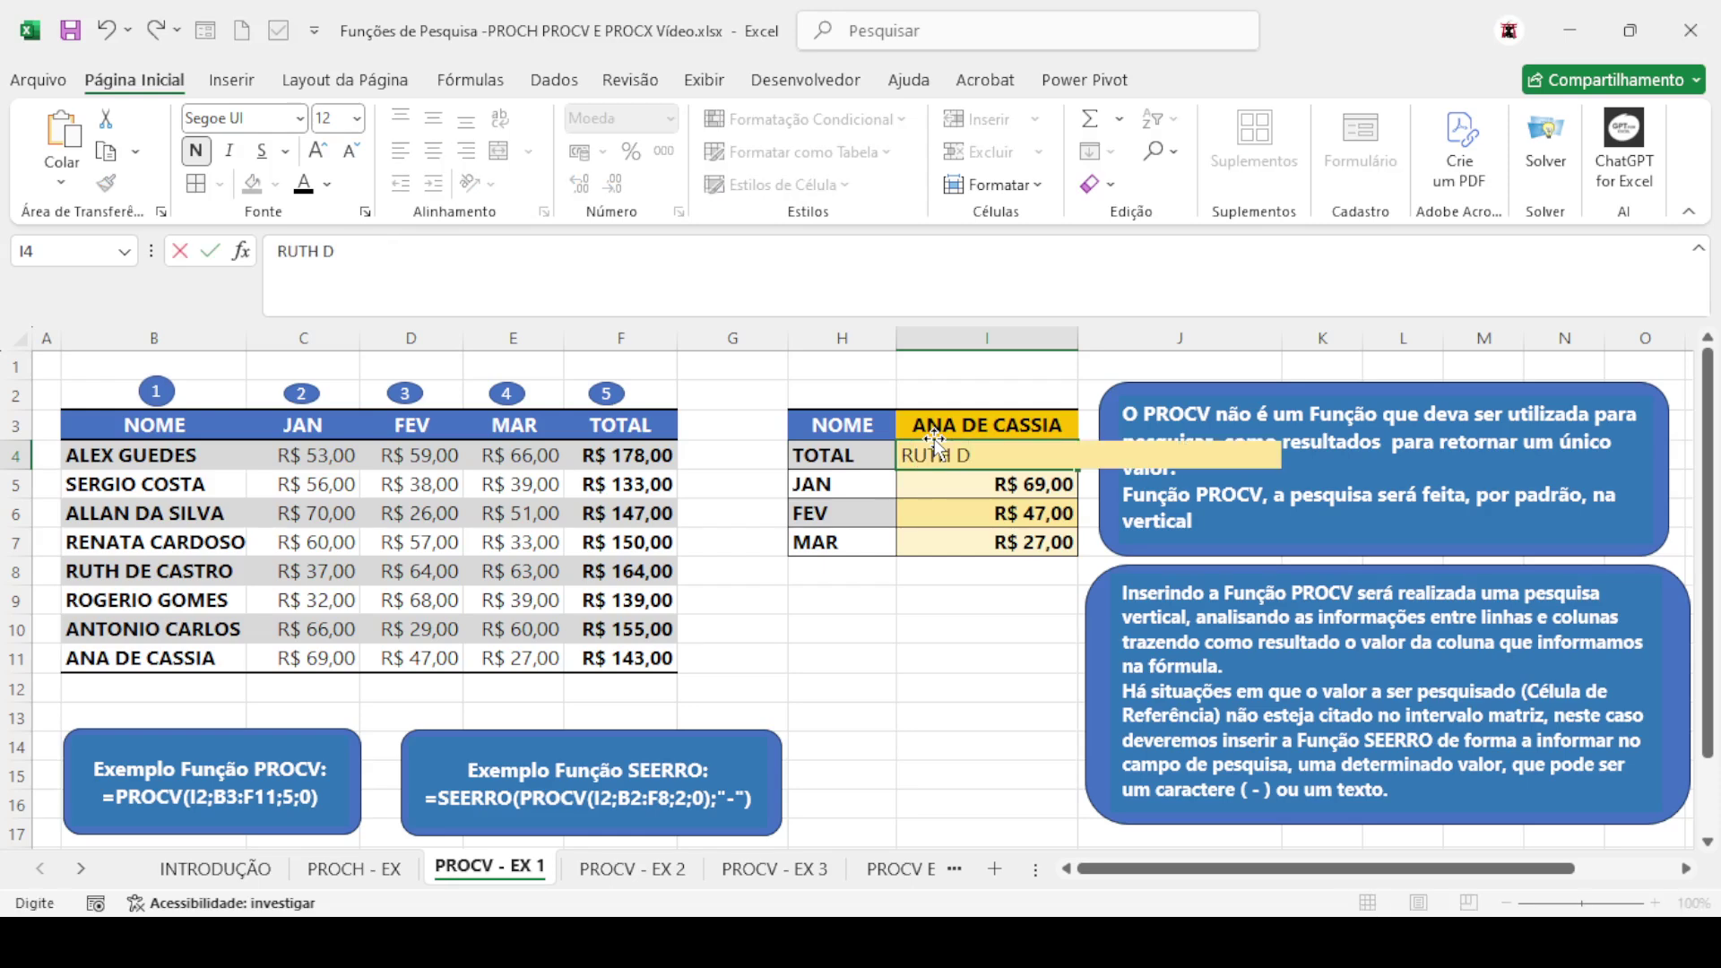
key(Escape)
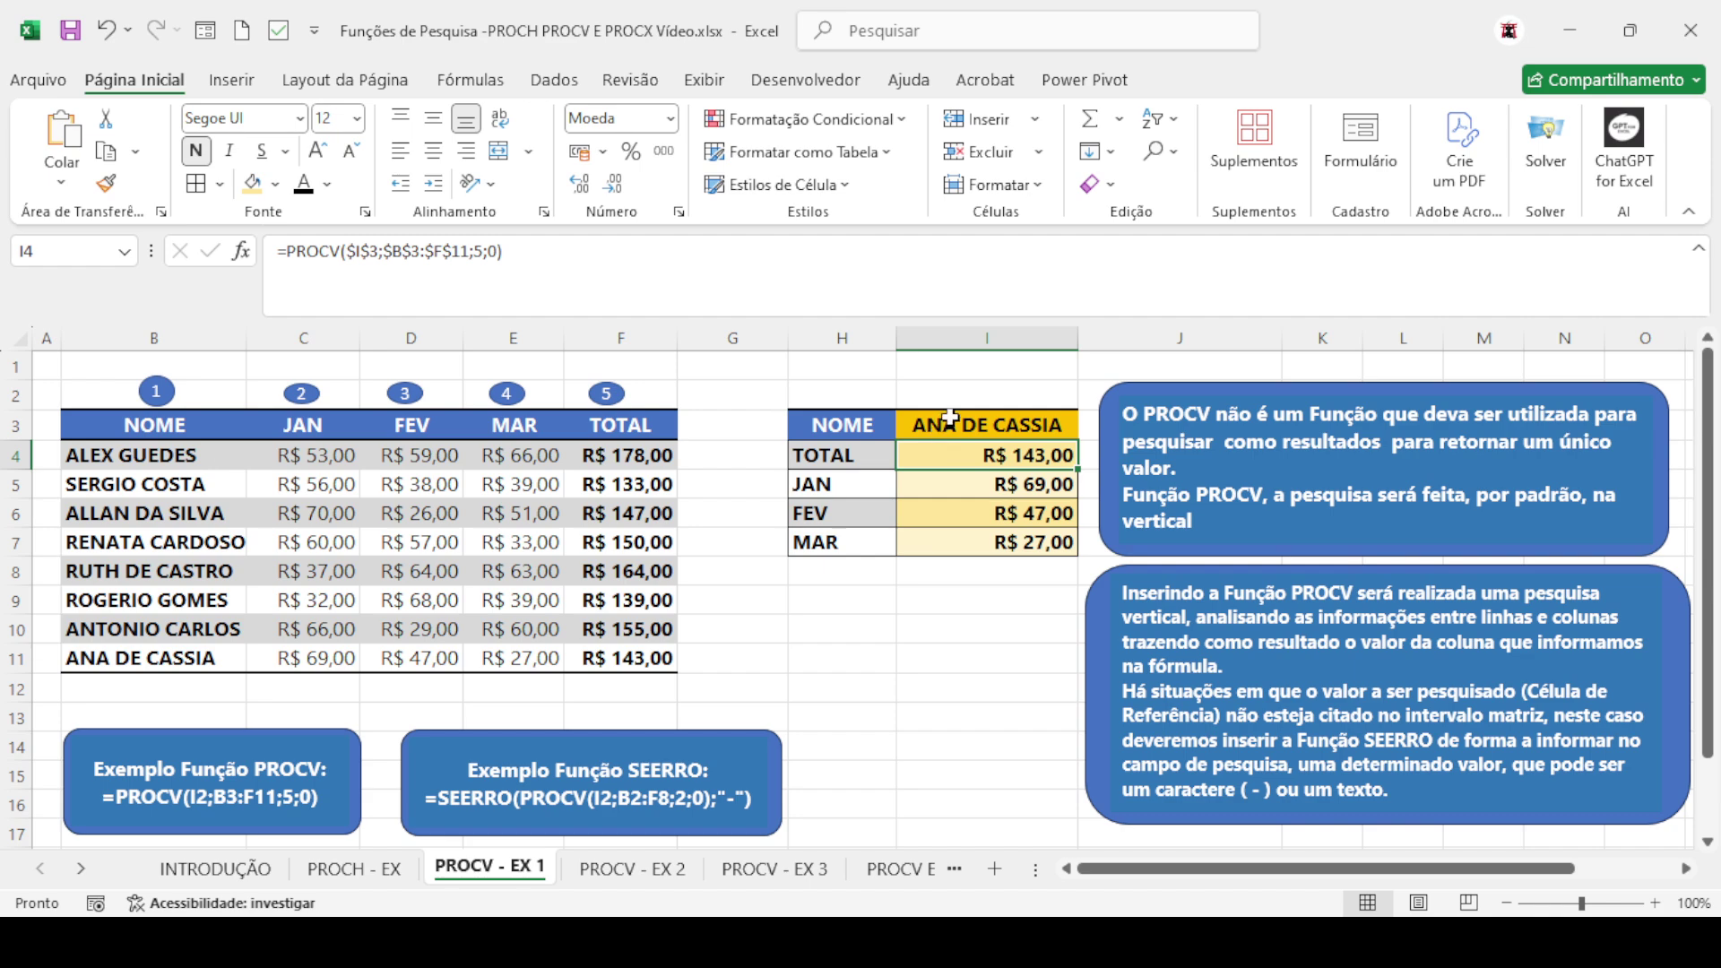
click(949, 417)
text(RU)
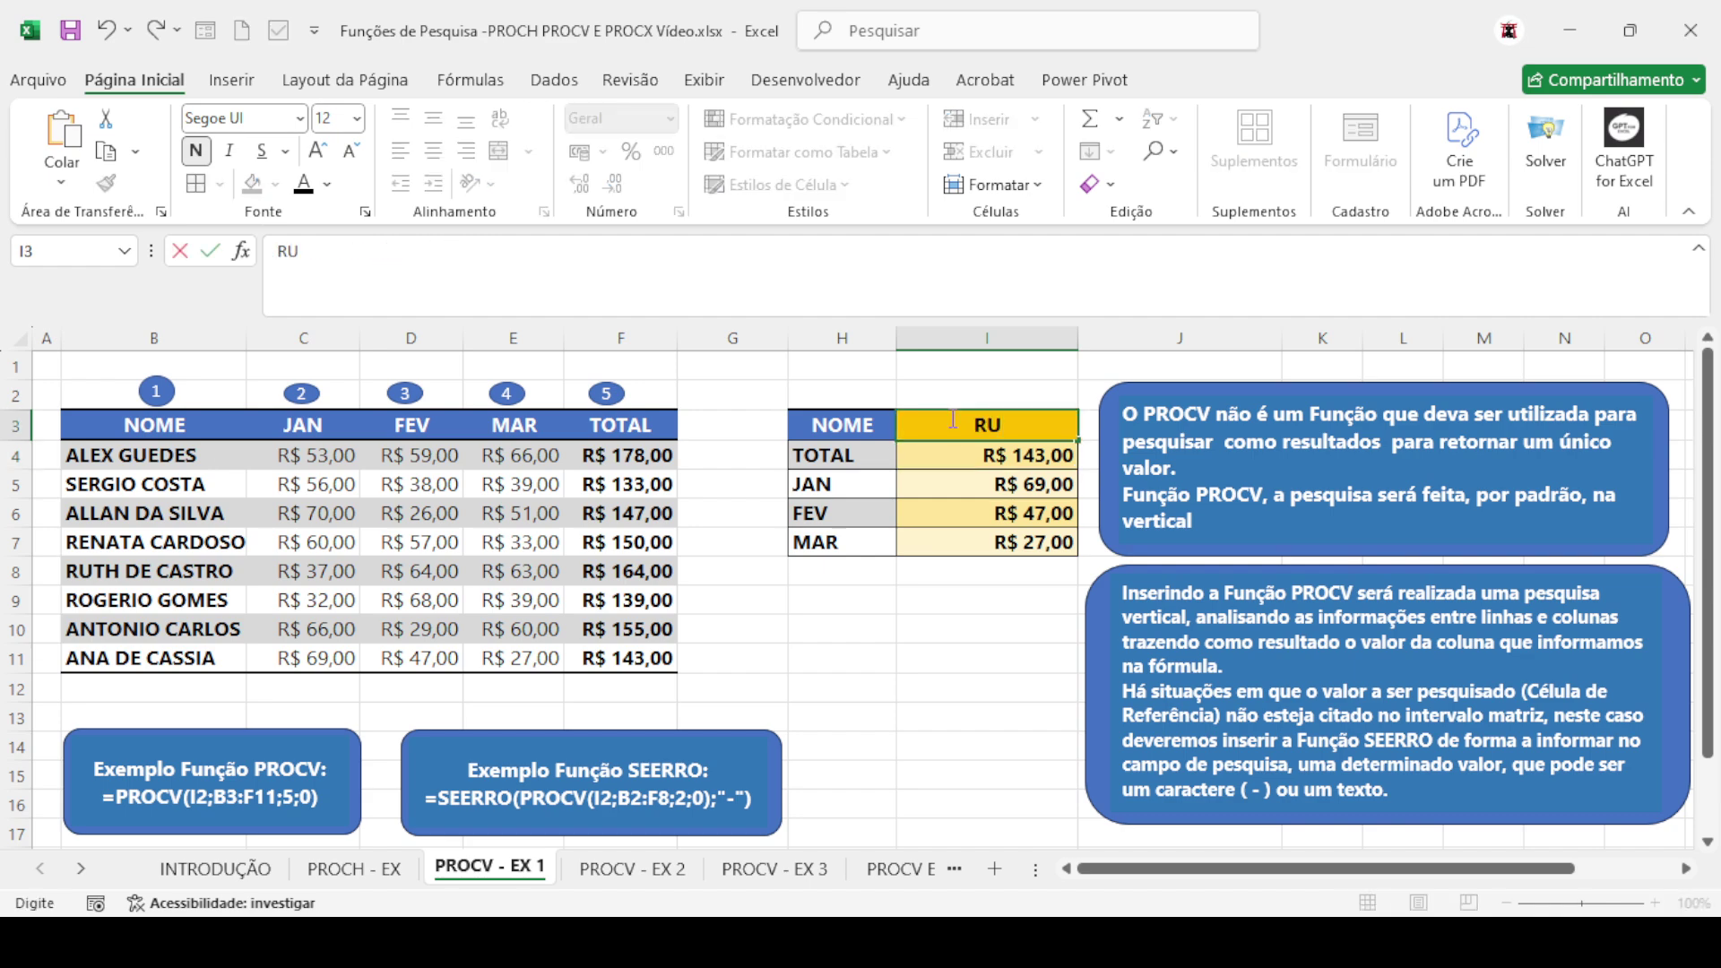
text(TH DE CASTRO)
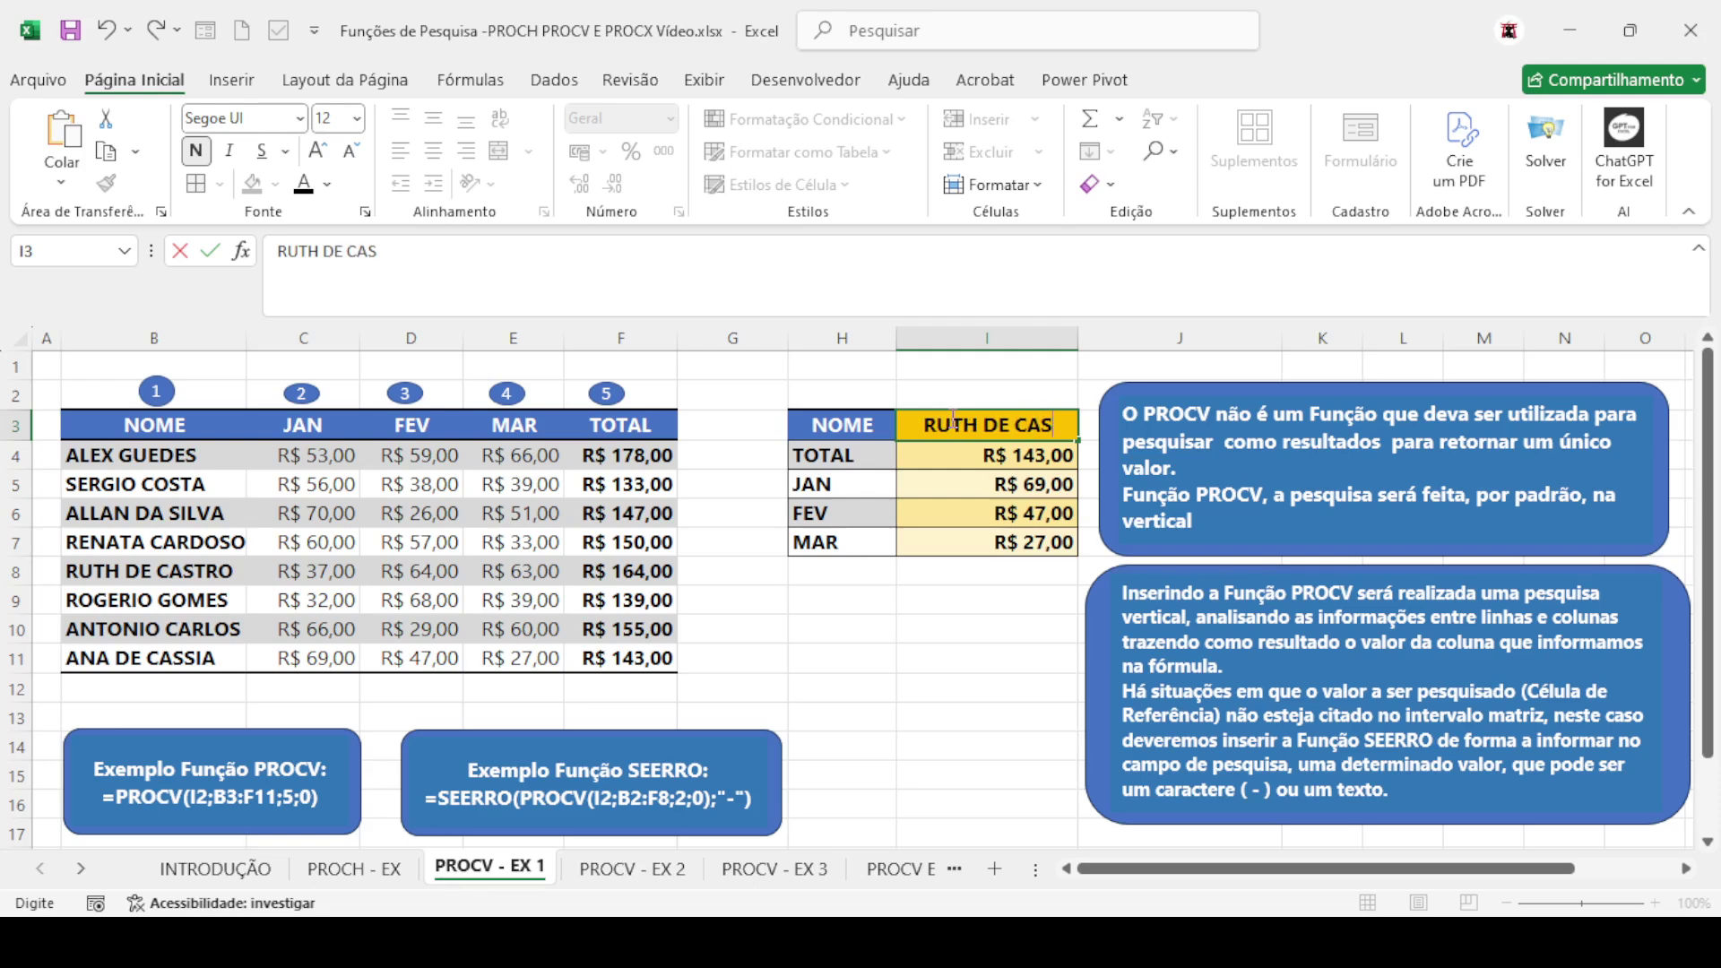
key(Return)
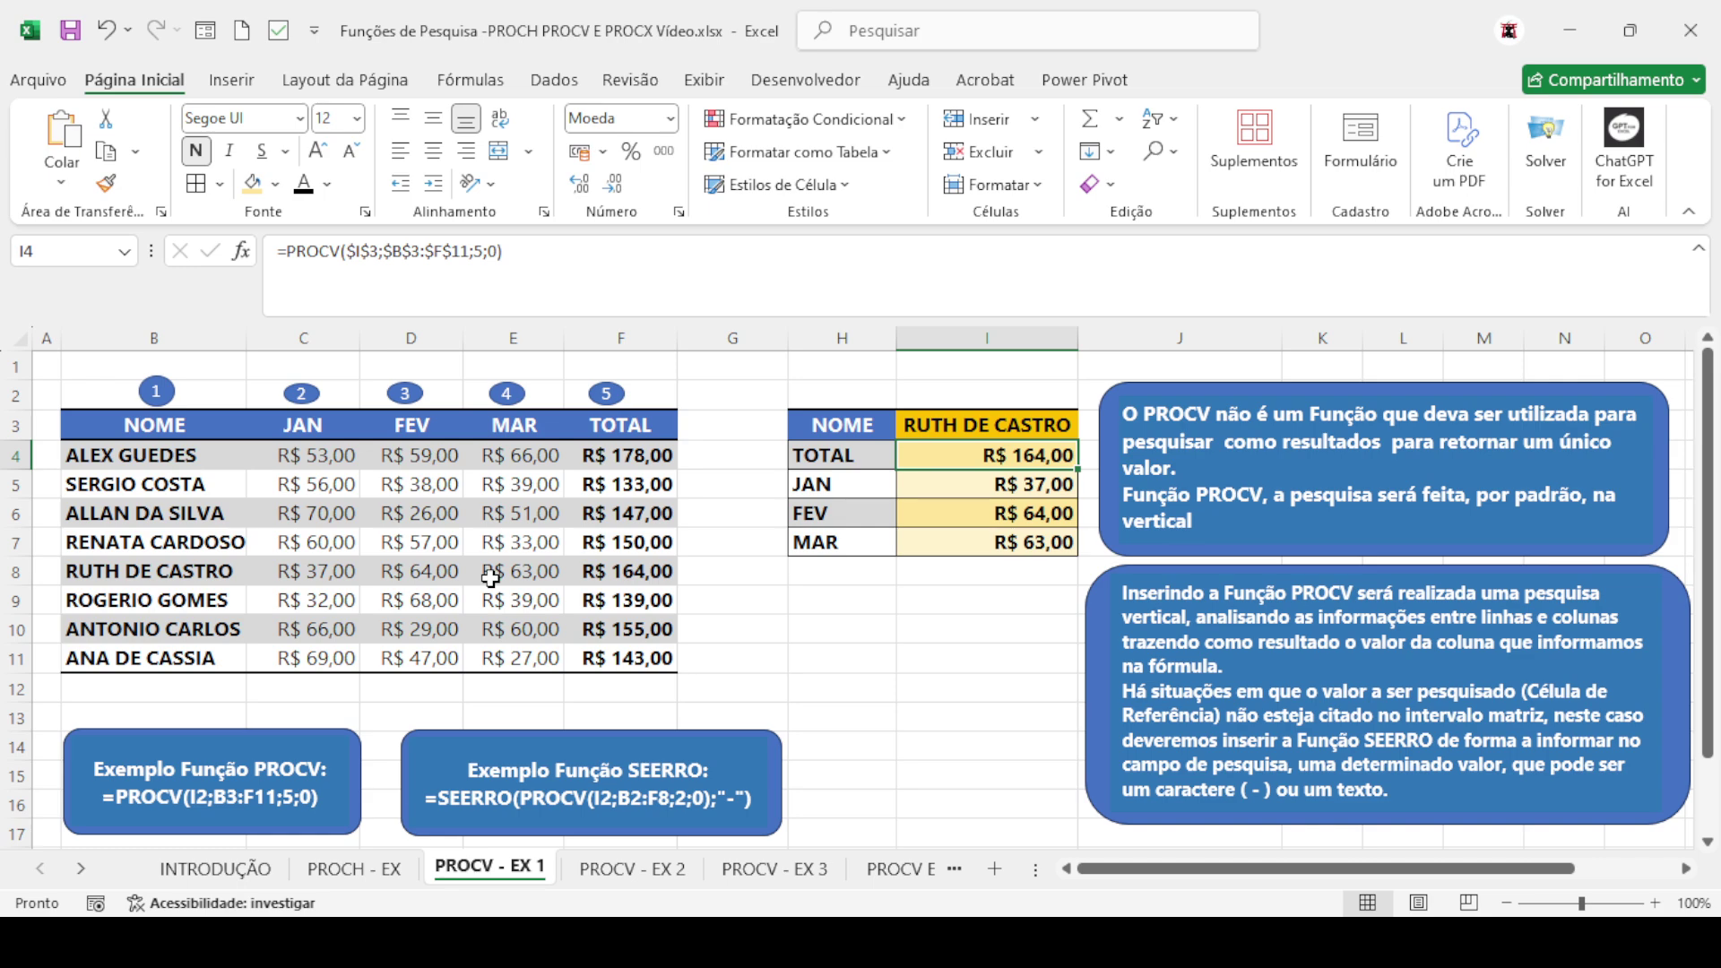
Replace the lookup name in I3 with a full name that is not listed in the NOME column
click(961, 425)
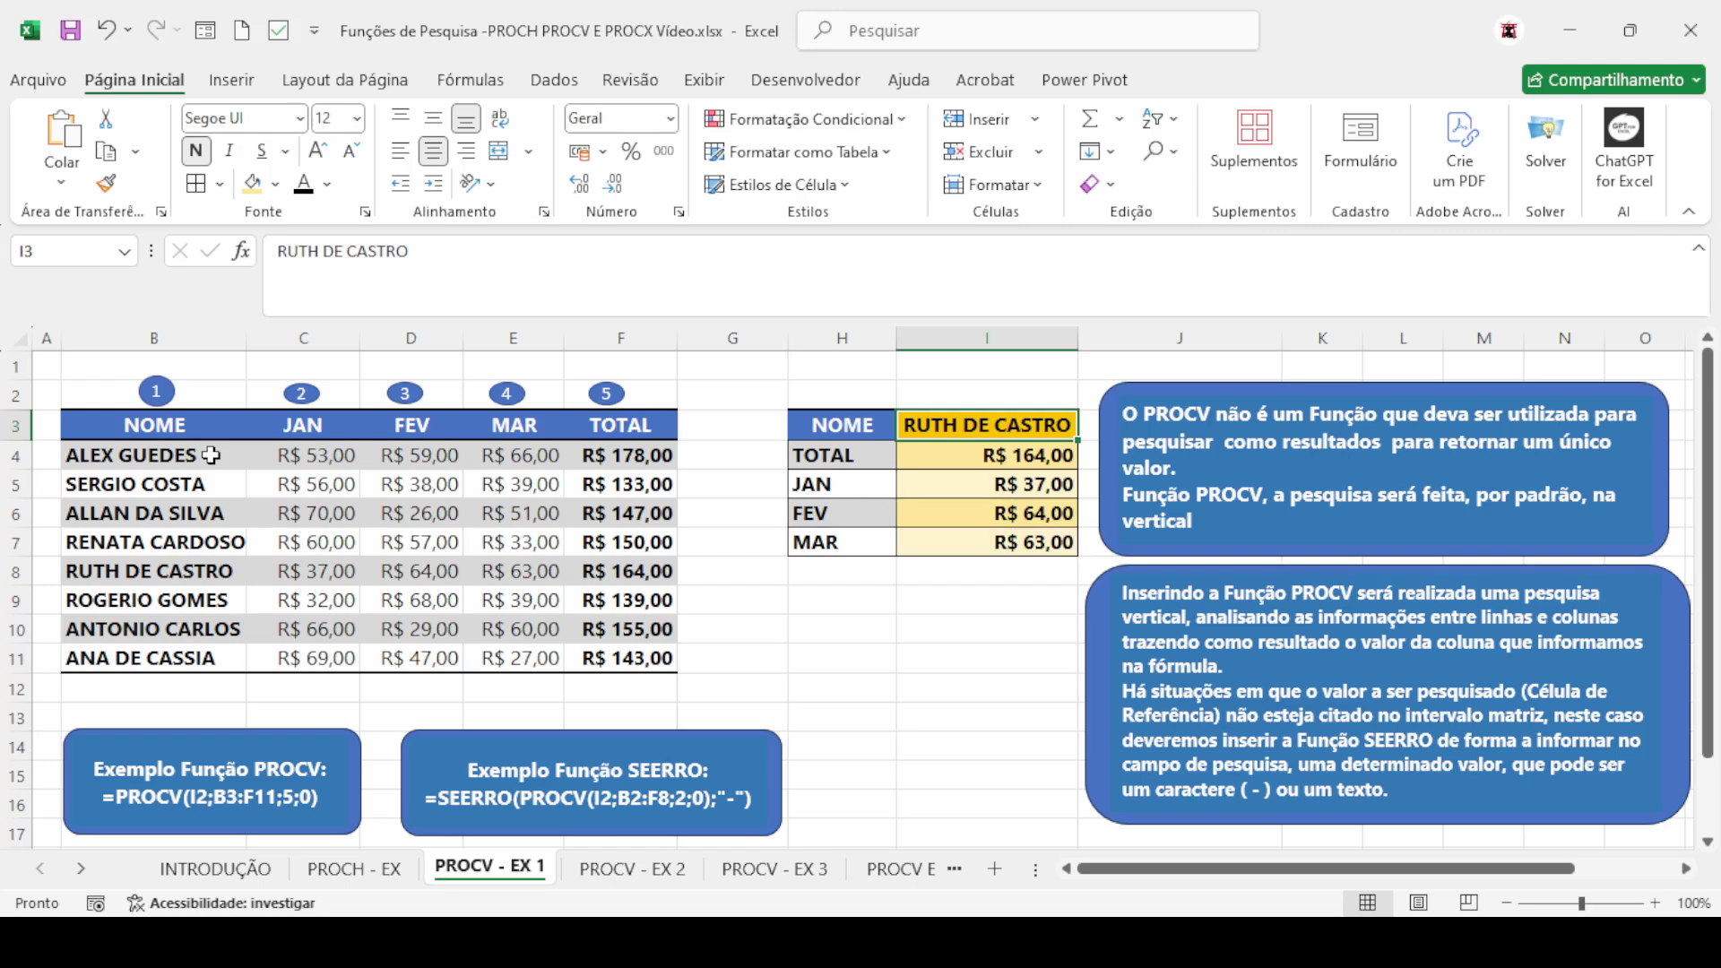
text(MA)
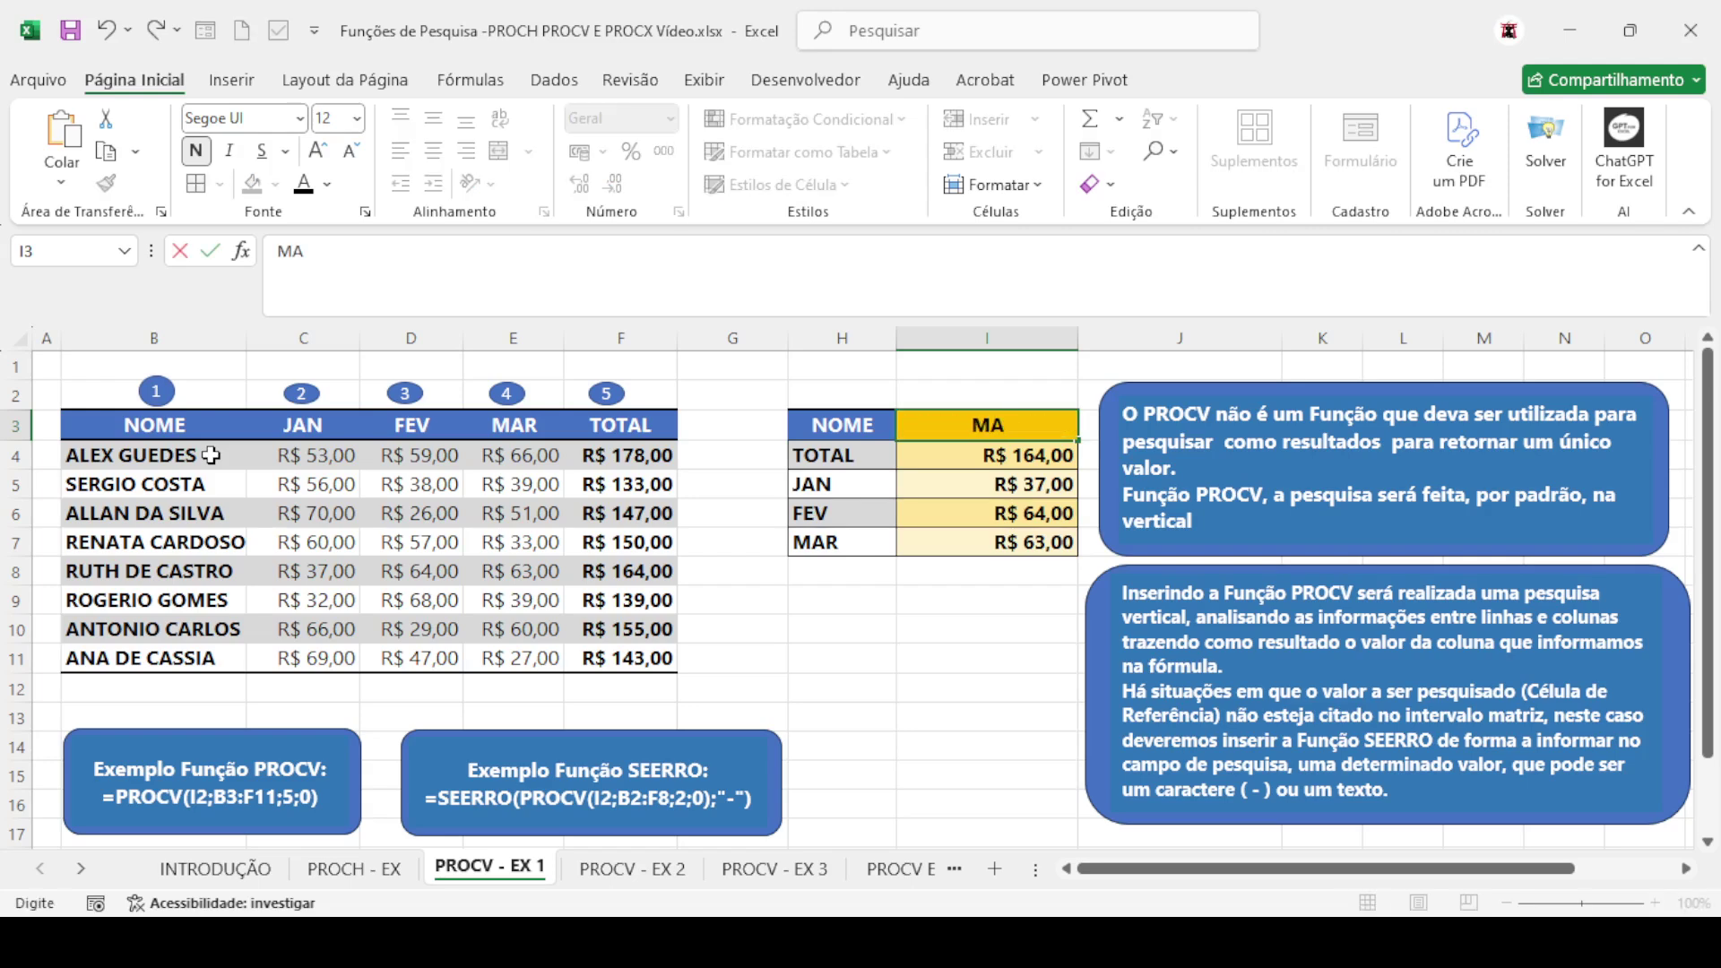
text(RCOS AL)
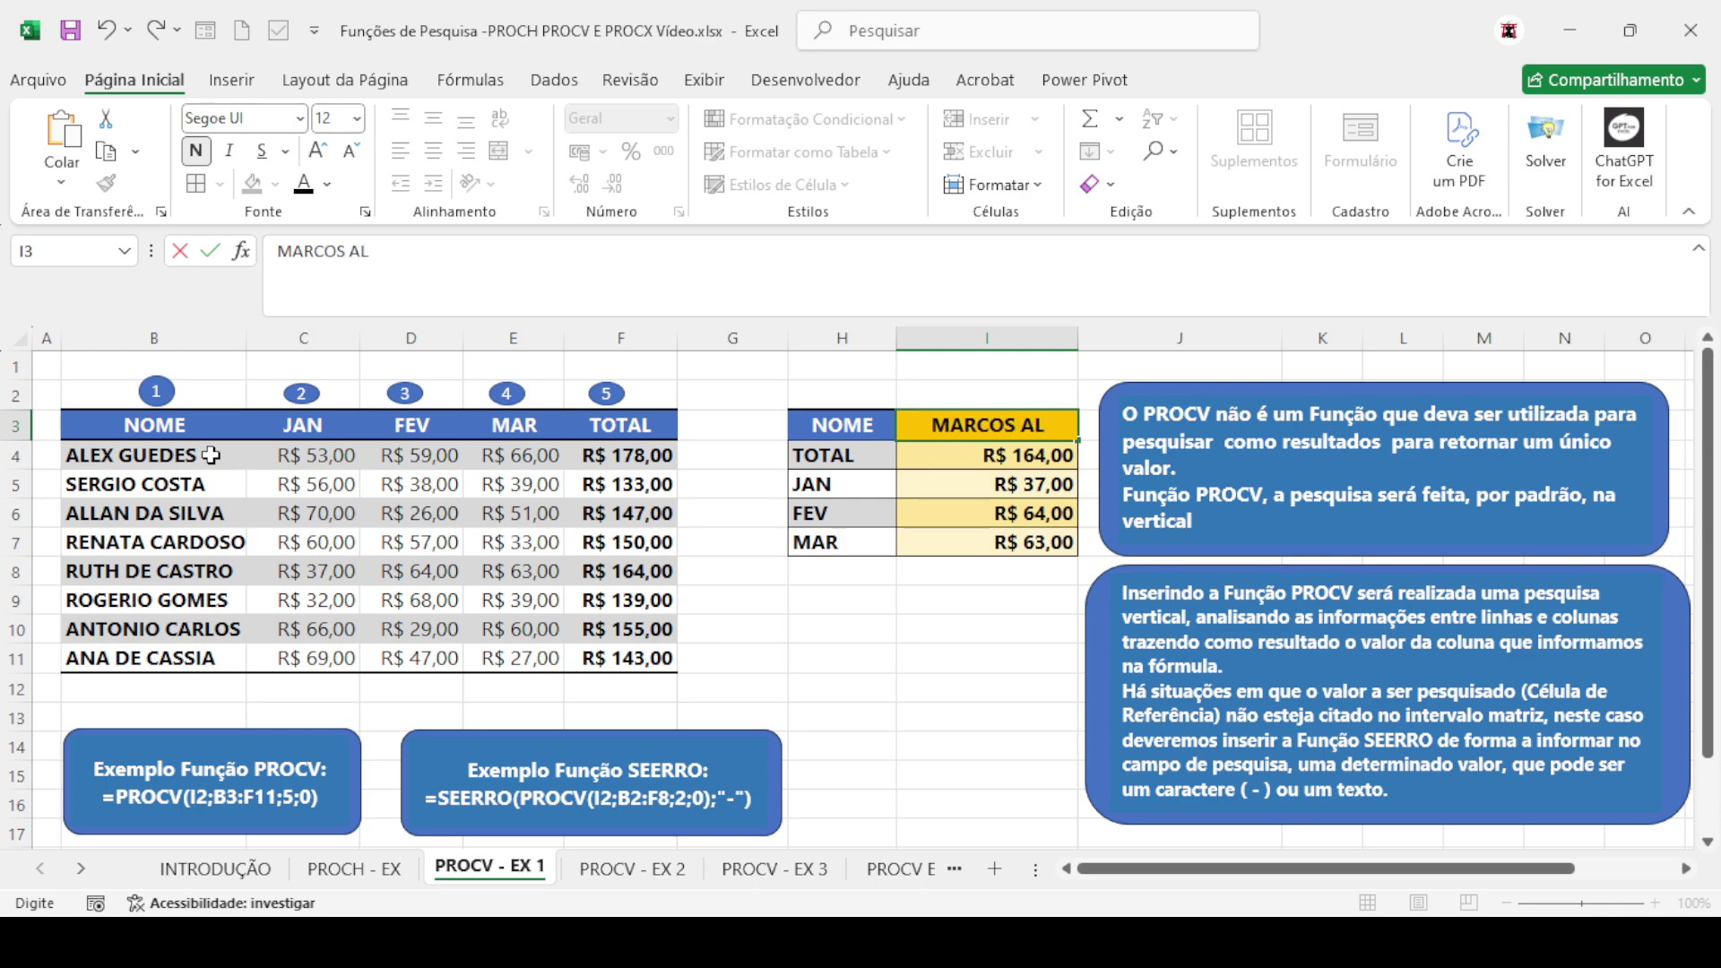
text(MEIDA)
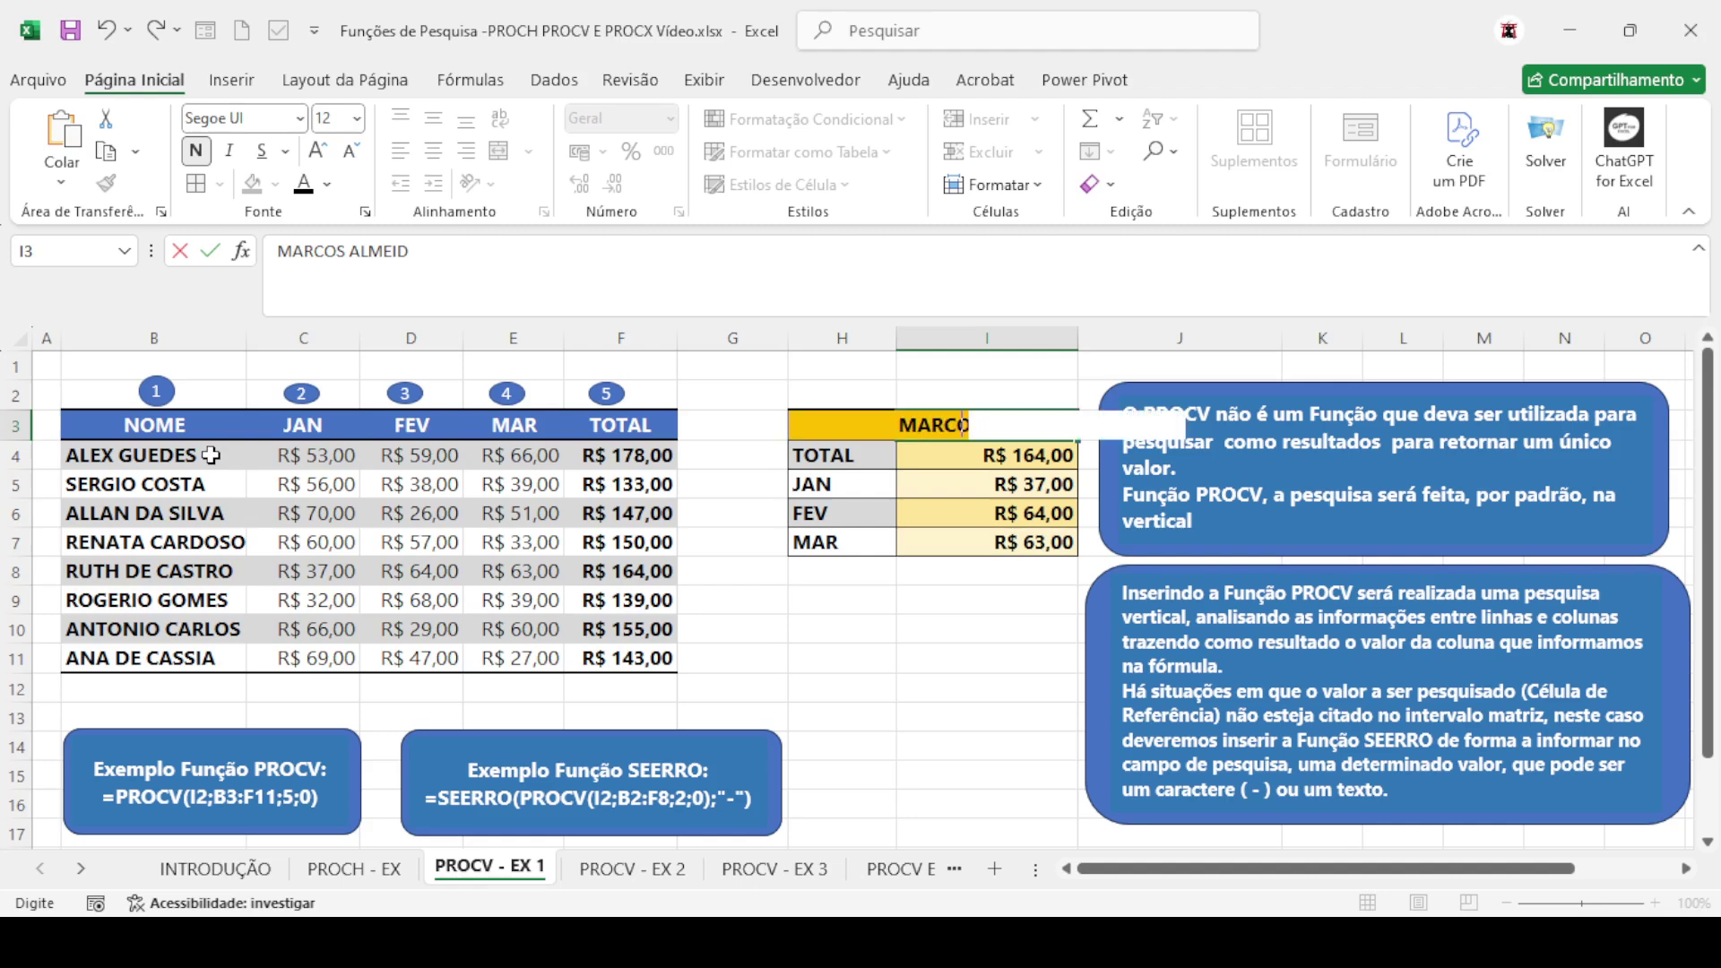
key(Return)
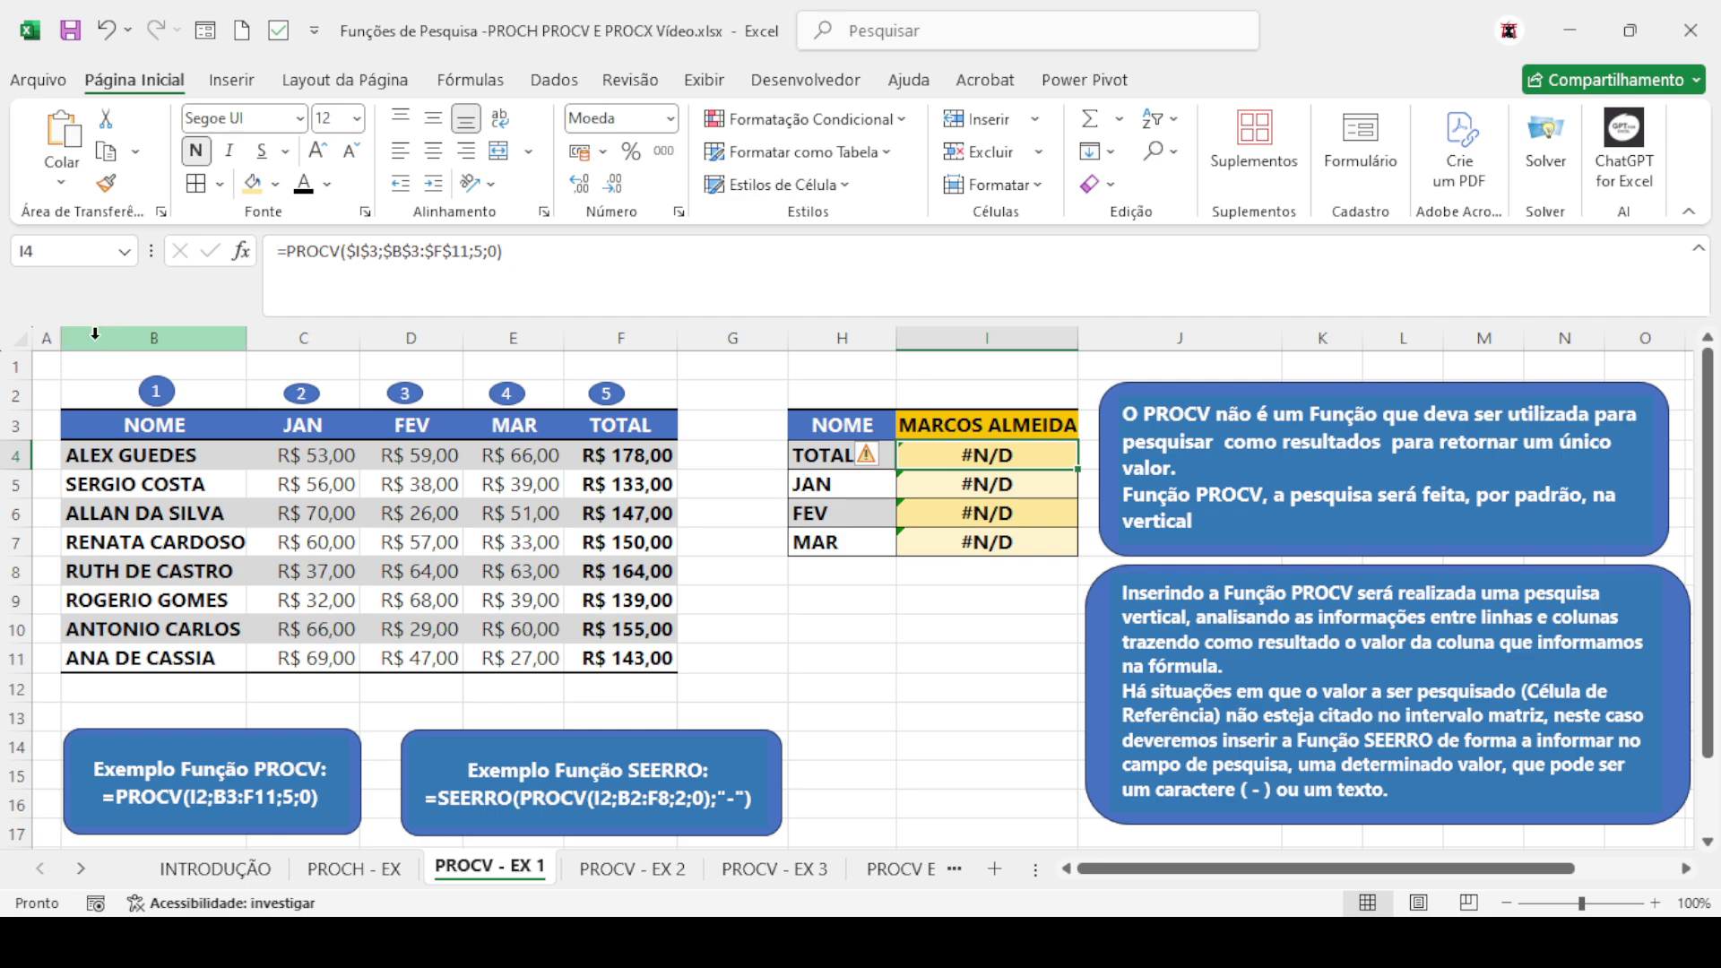
Wrap the PROCV formula in I4 in SEERRO with "-" as the value returned on error
click(289, 250)
text(SEE)
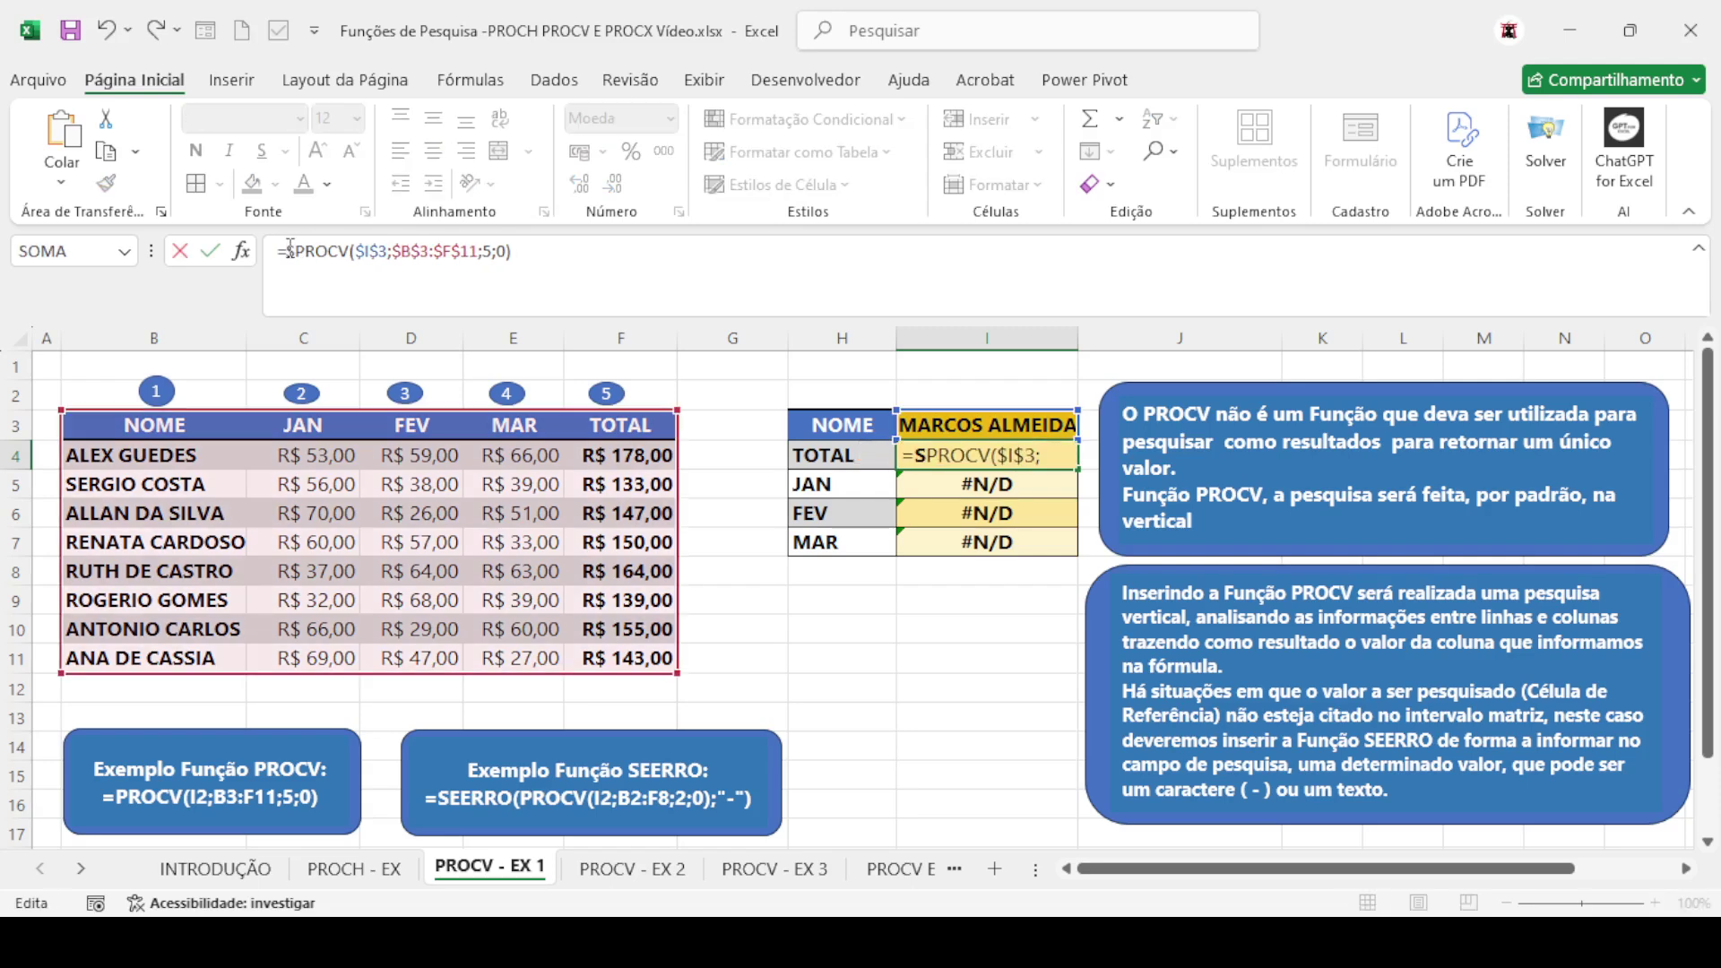
text(RRO)
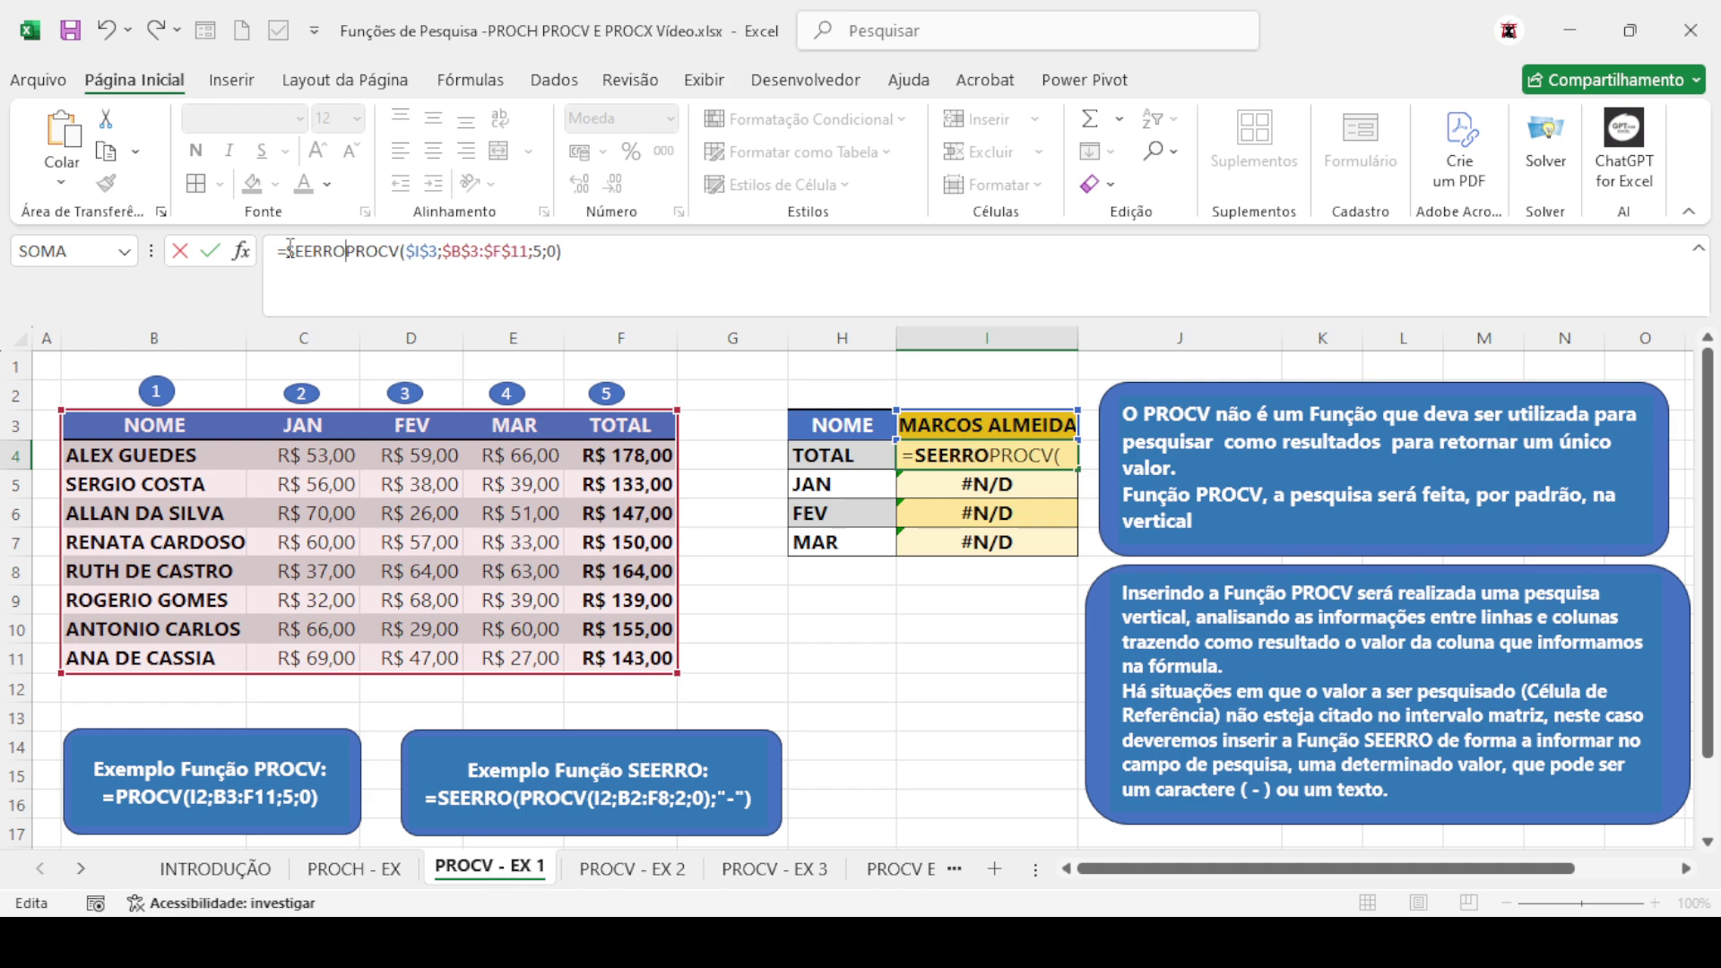
text(()
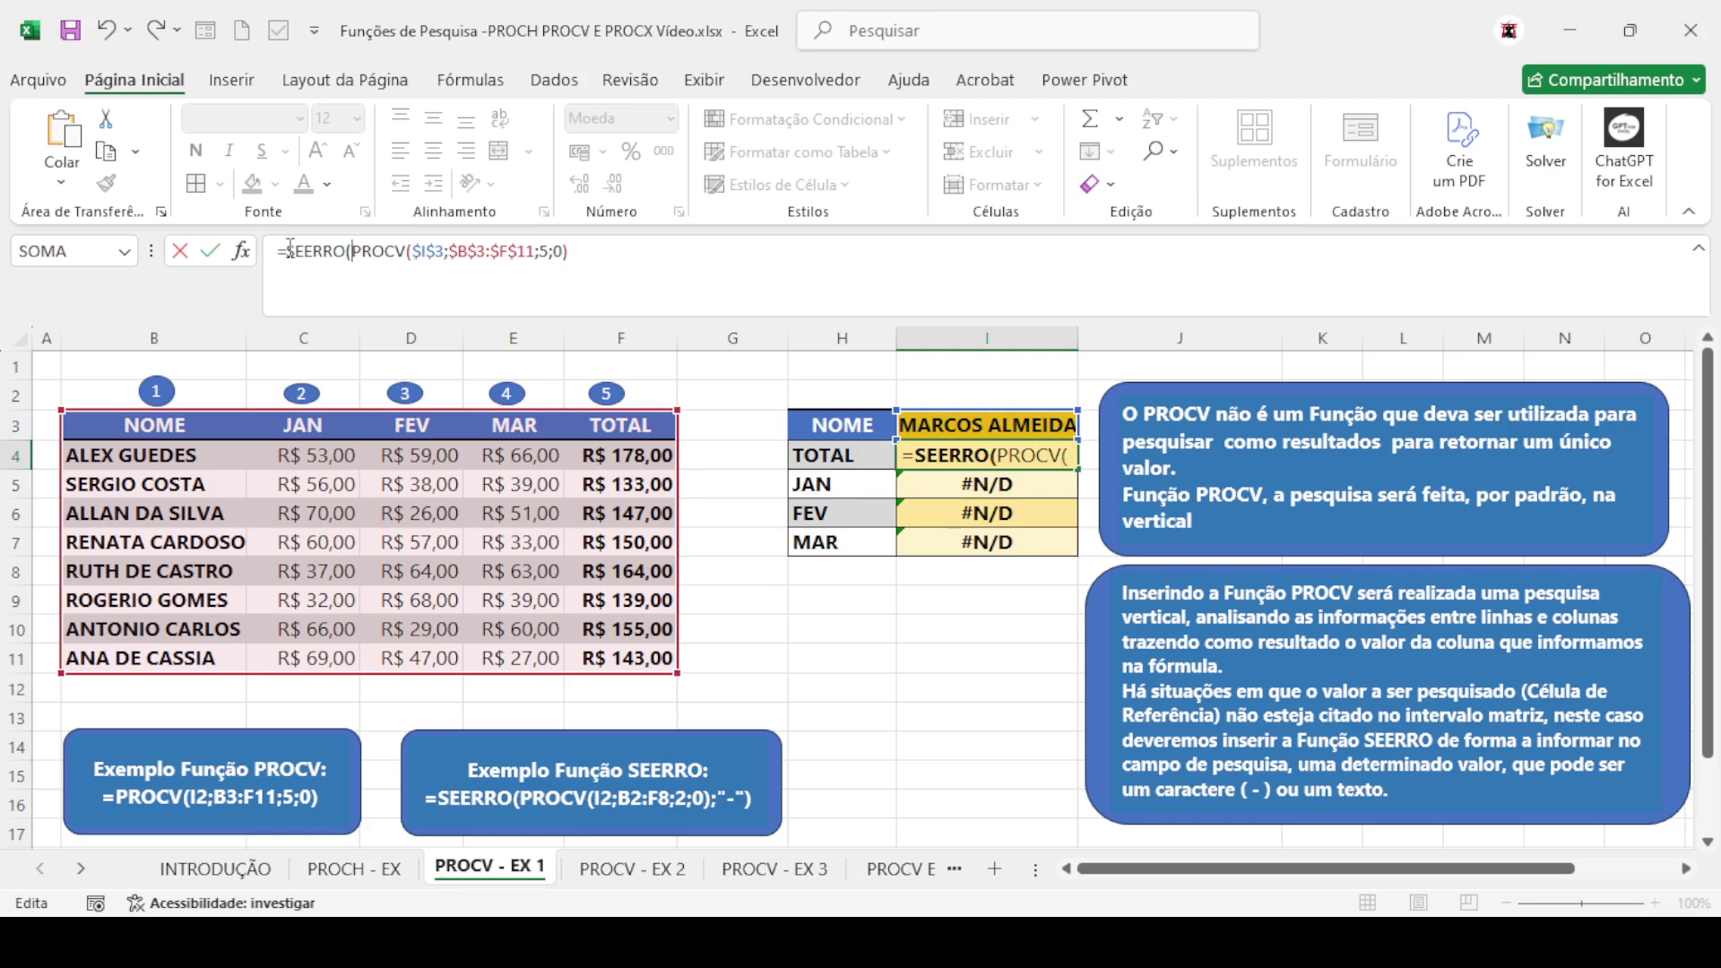
click(579, 249)
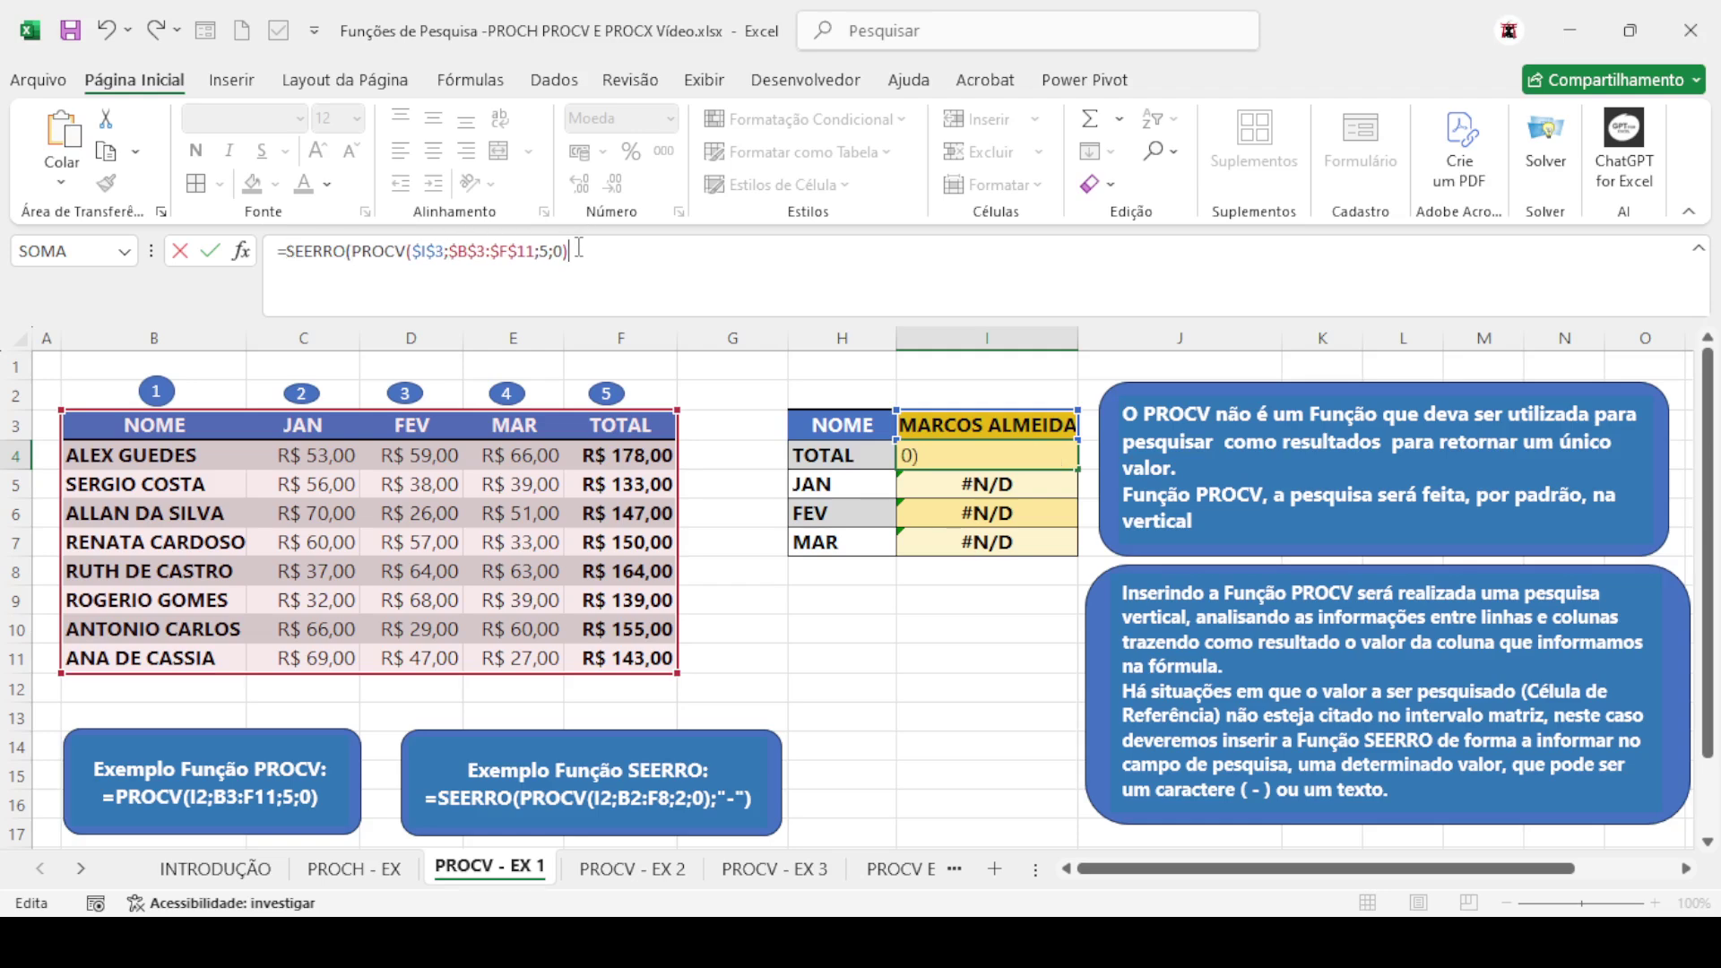
text(;)
text("-"))
key(Return)
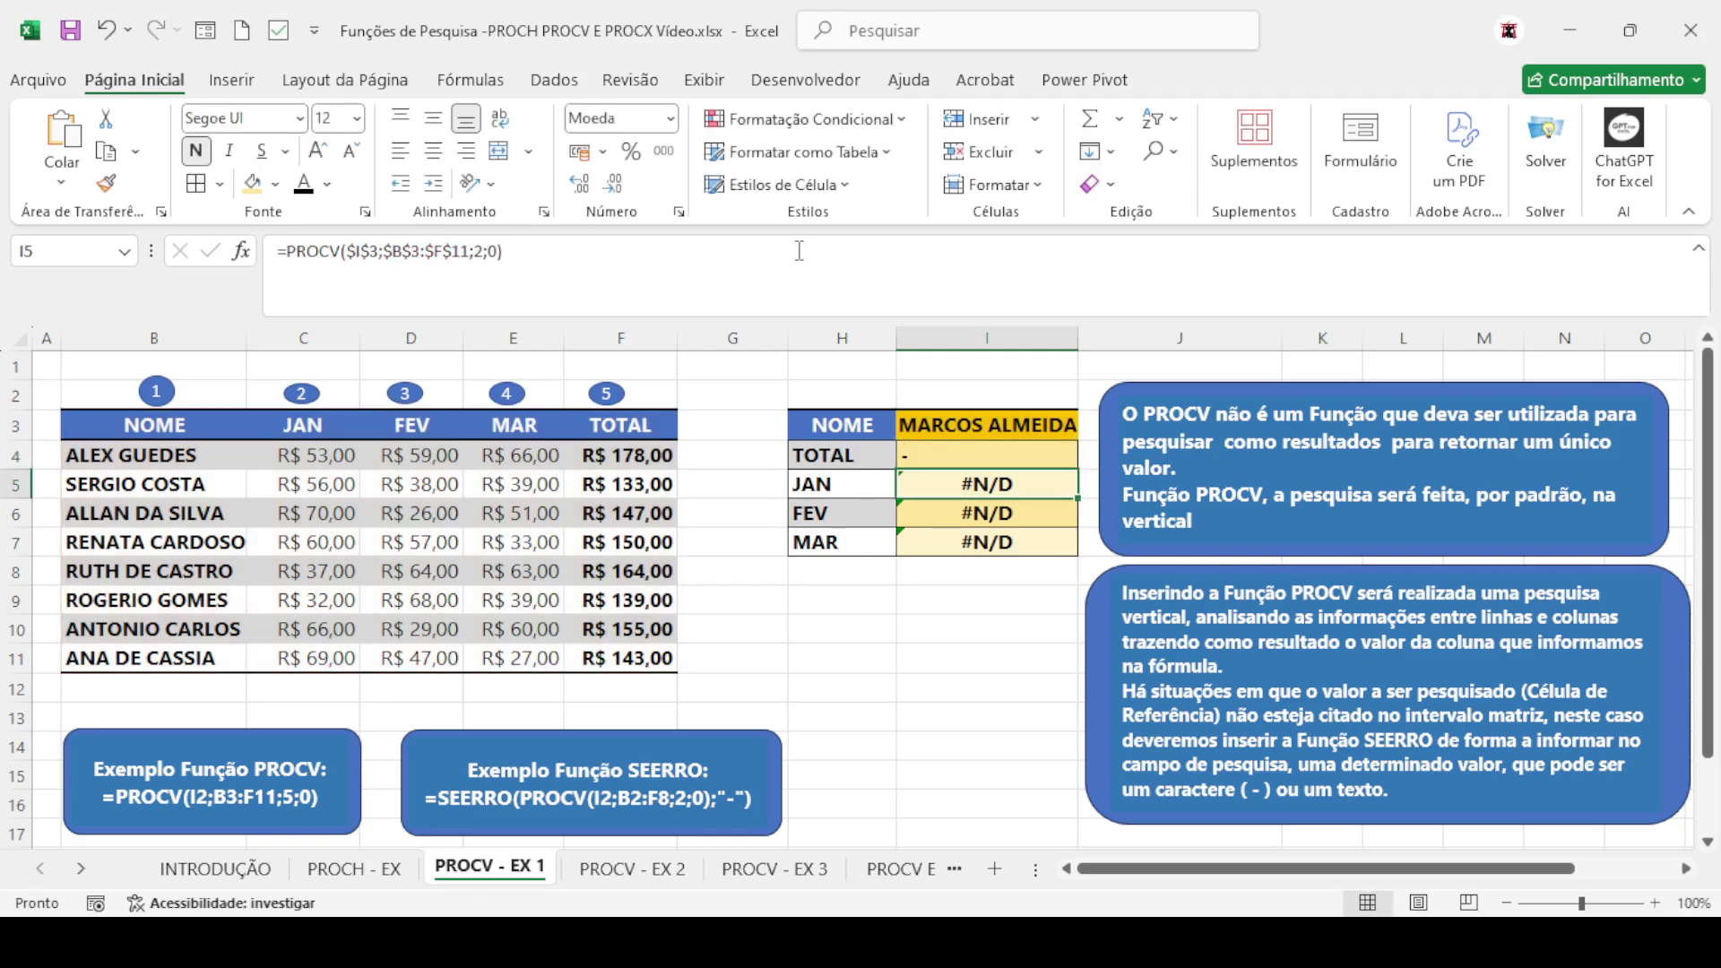
Copy the I4 SEERRO formula down through I7 and review the copied formulas in I5, I6 and I7
key(Up)
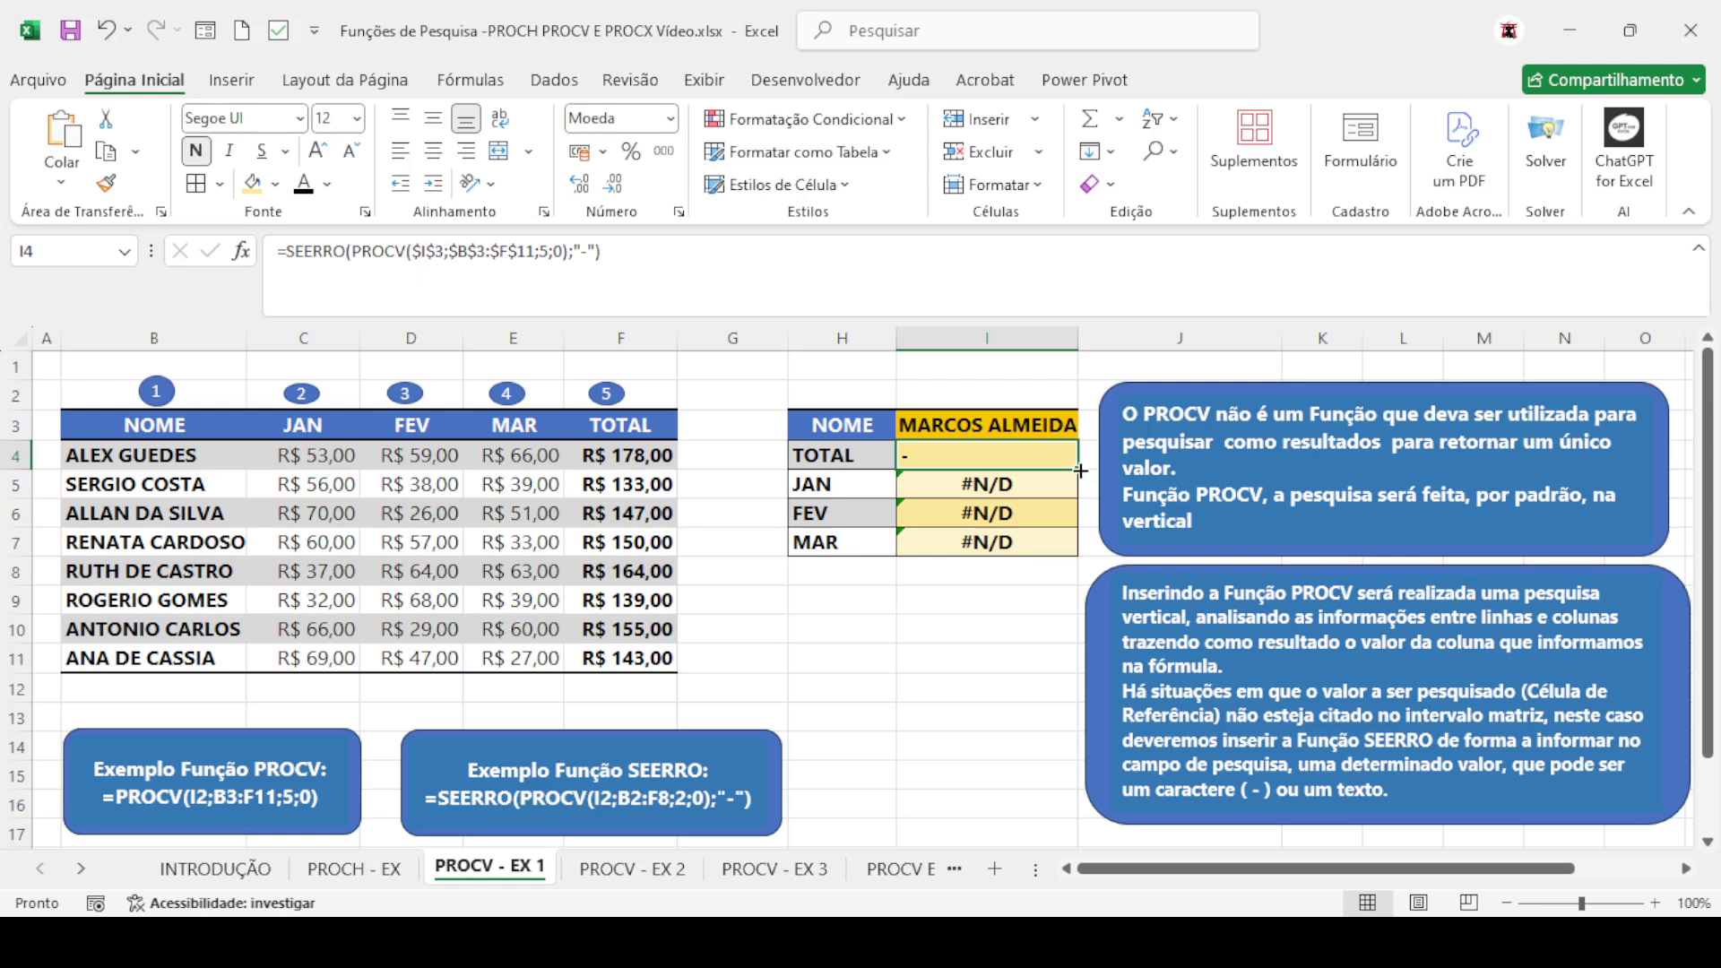
drag(1080, 471, 1080, 554)
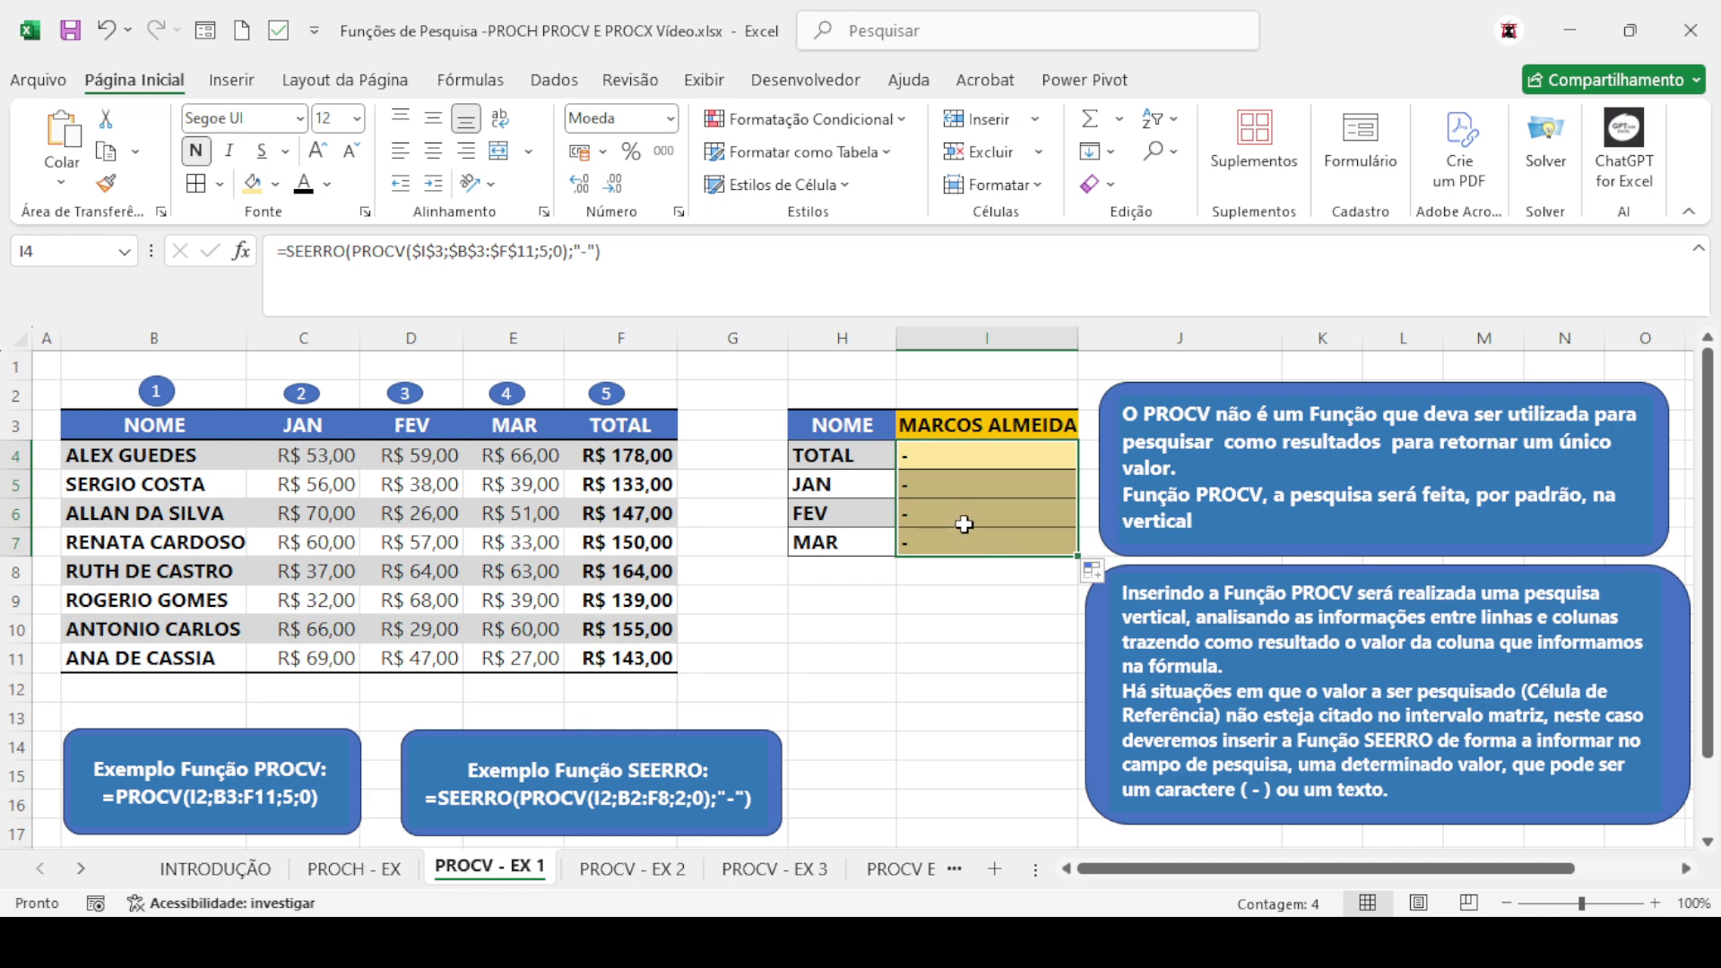
click(940, 485)
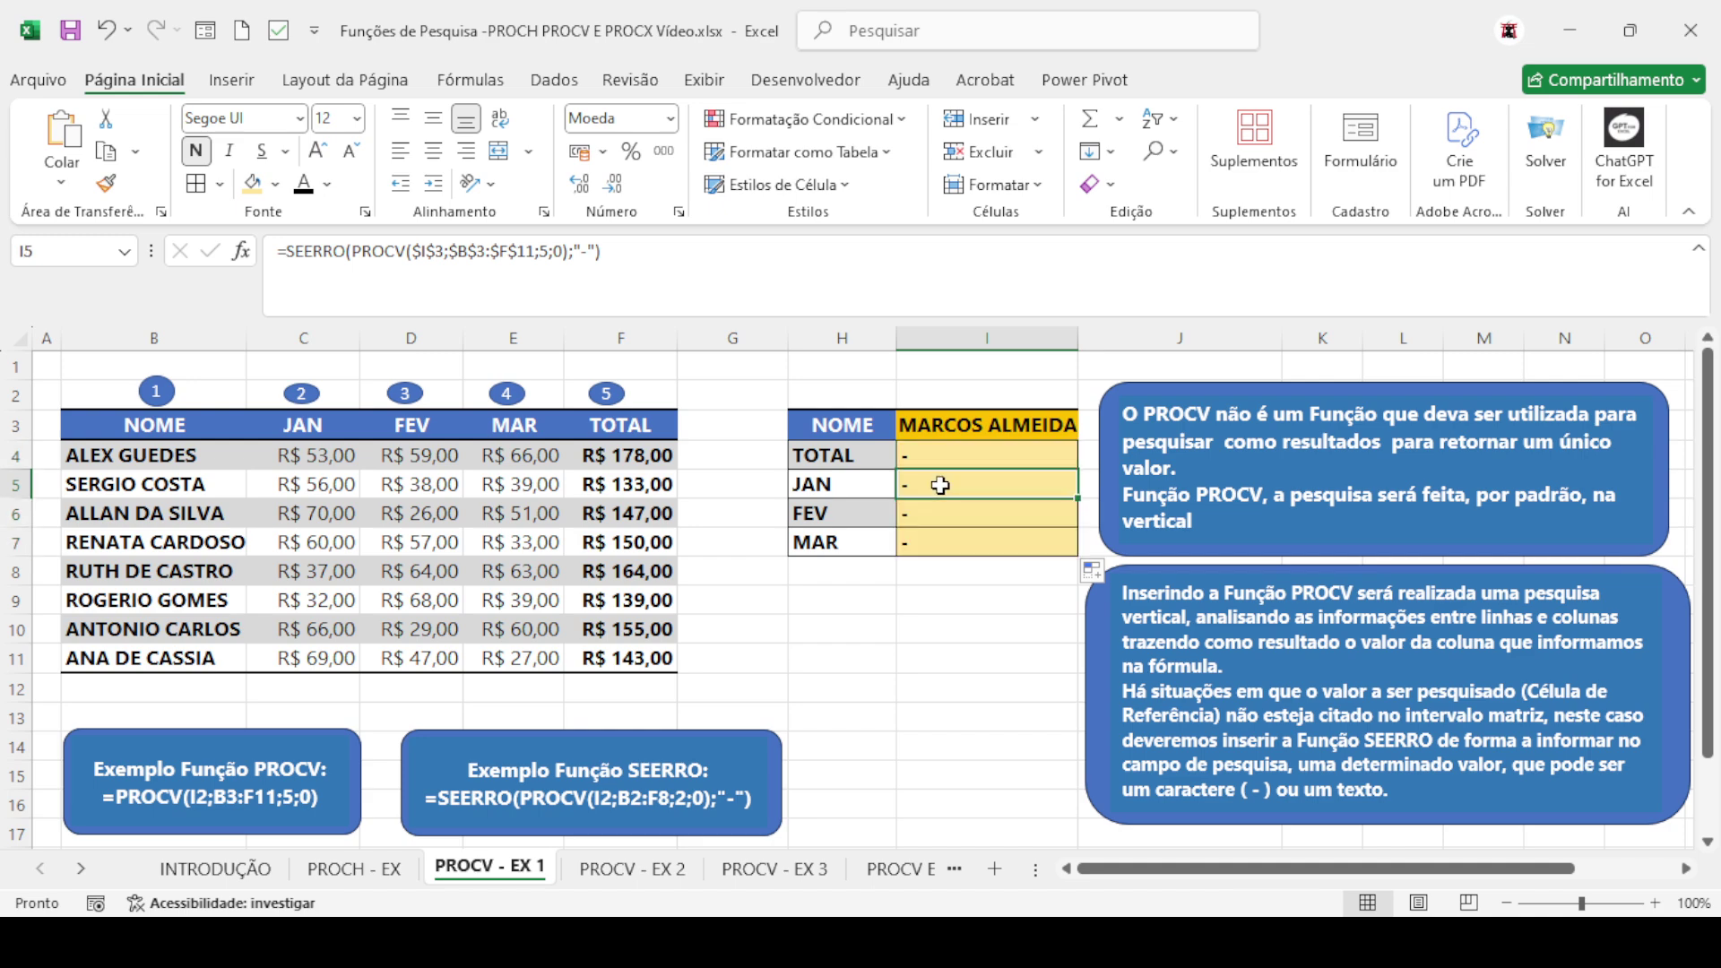
click(941, 509)
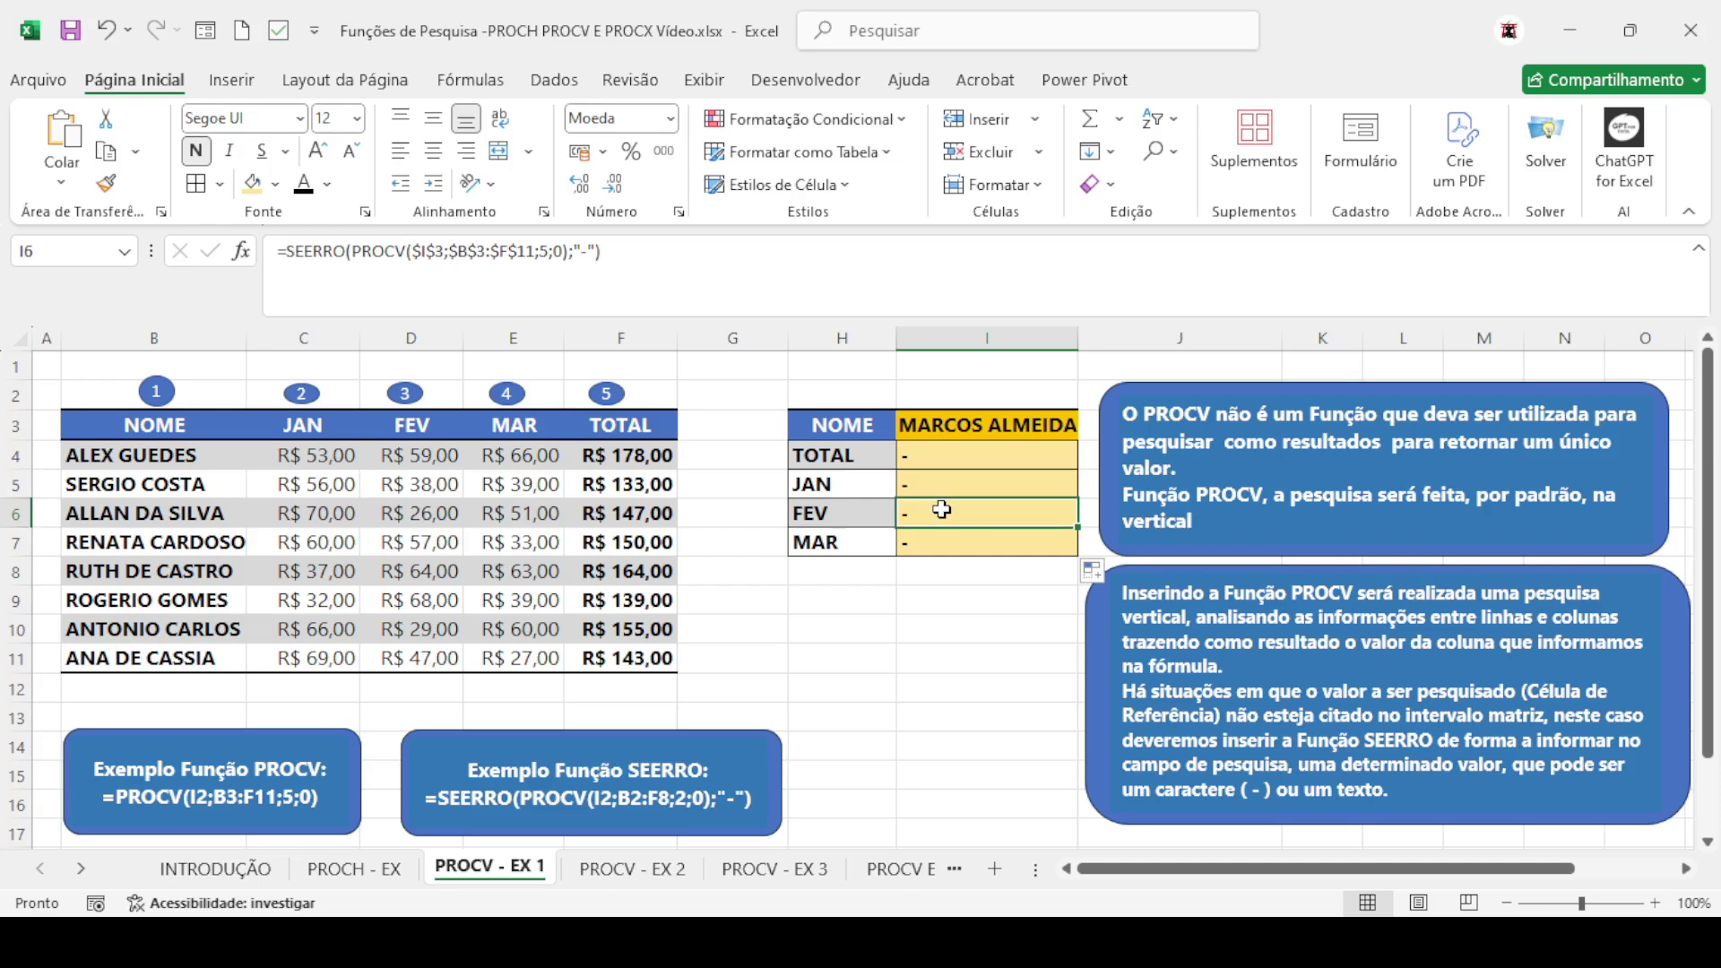
click(943, 534)
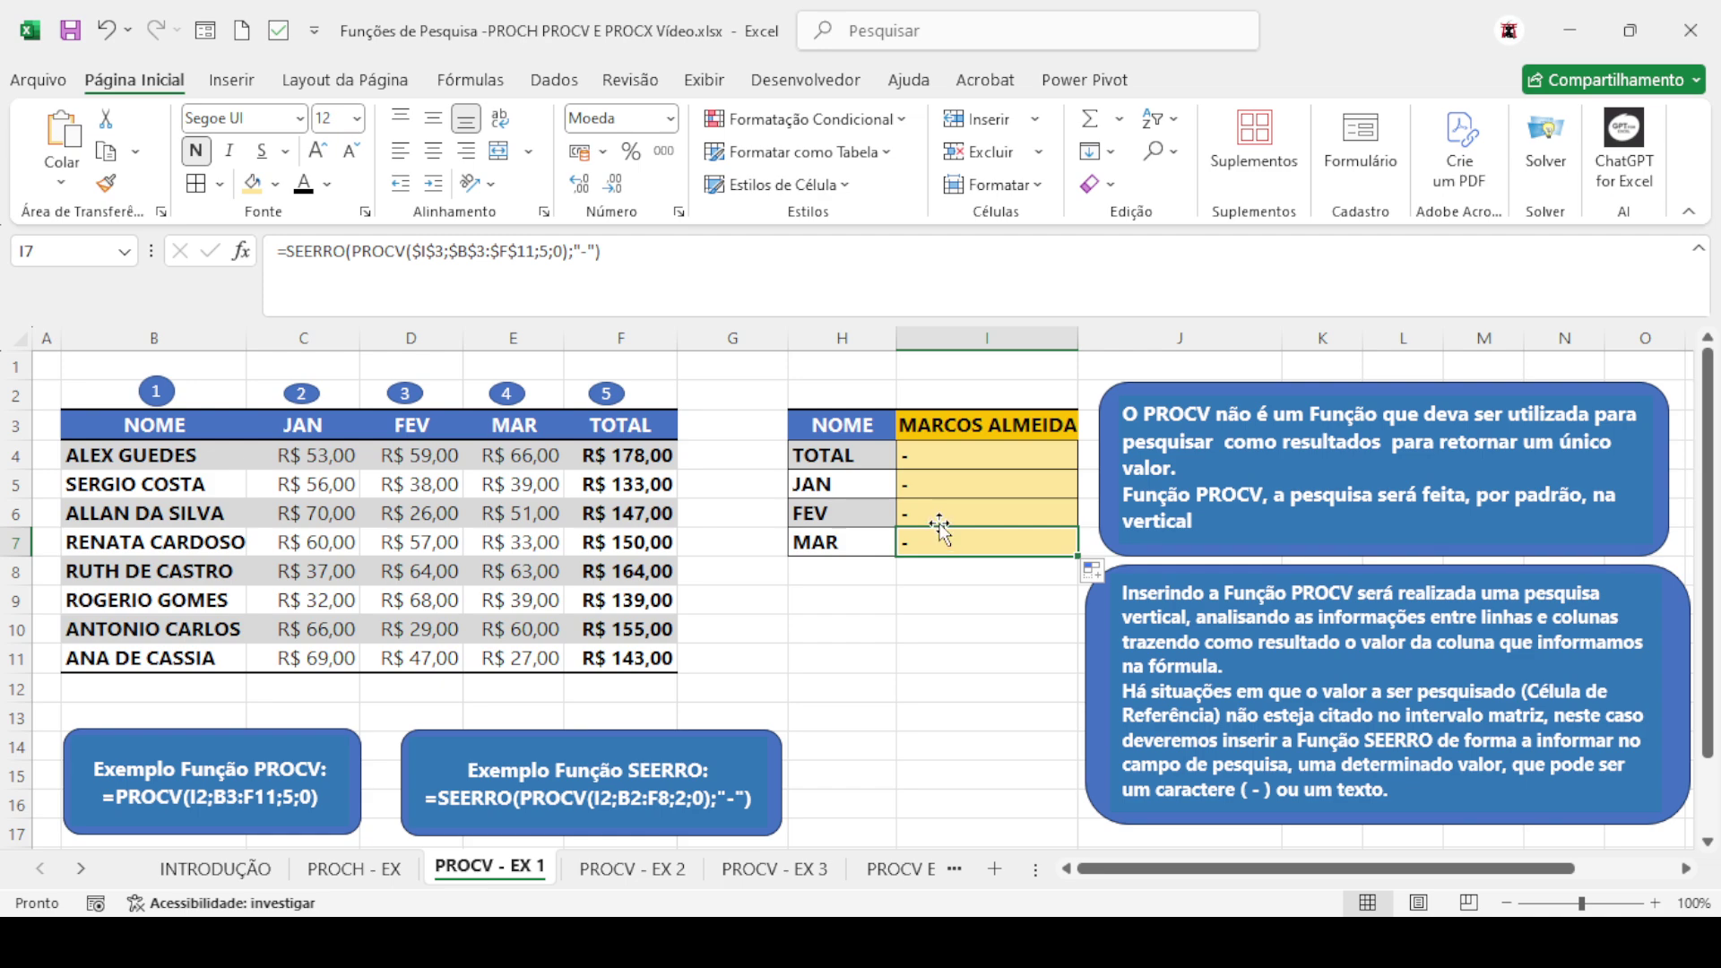
click(925, 458)
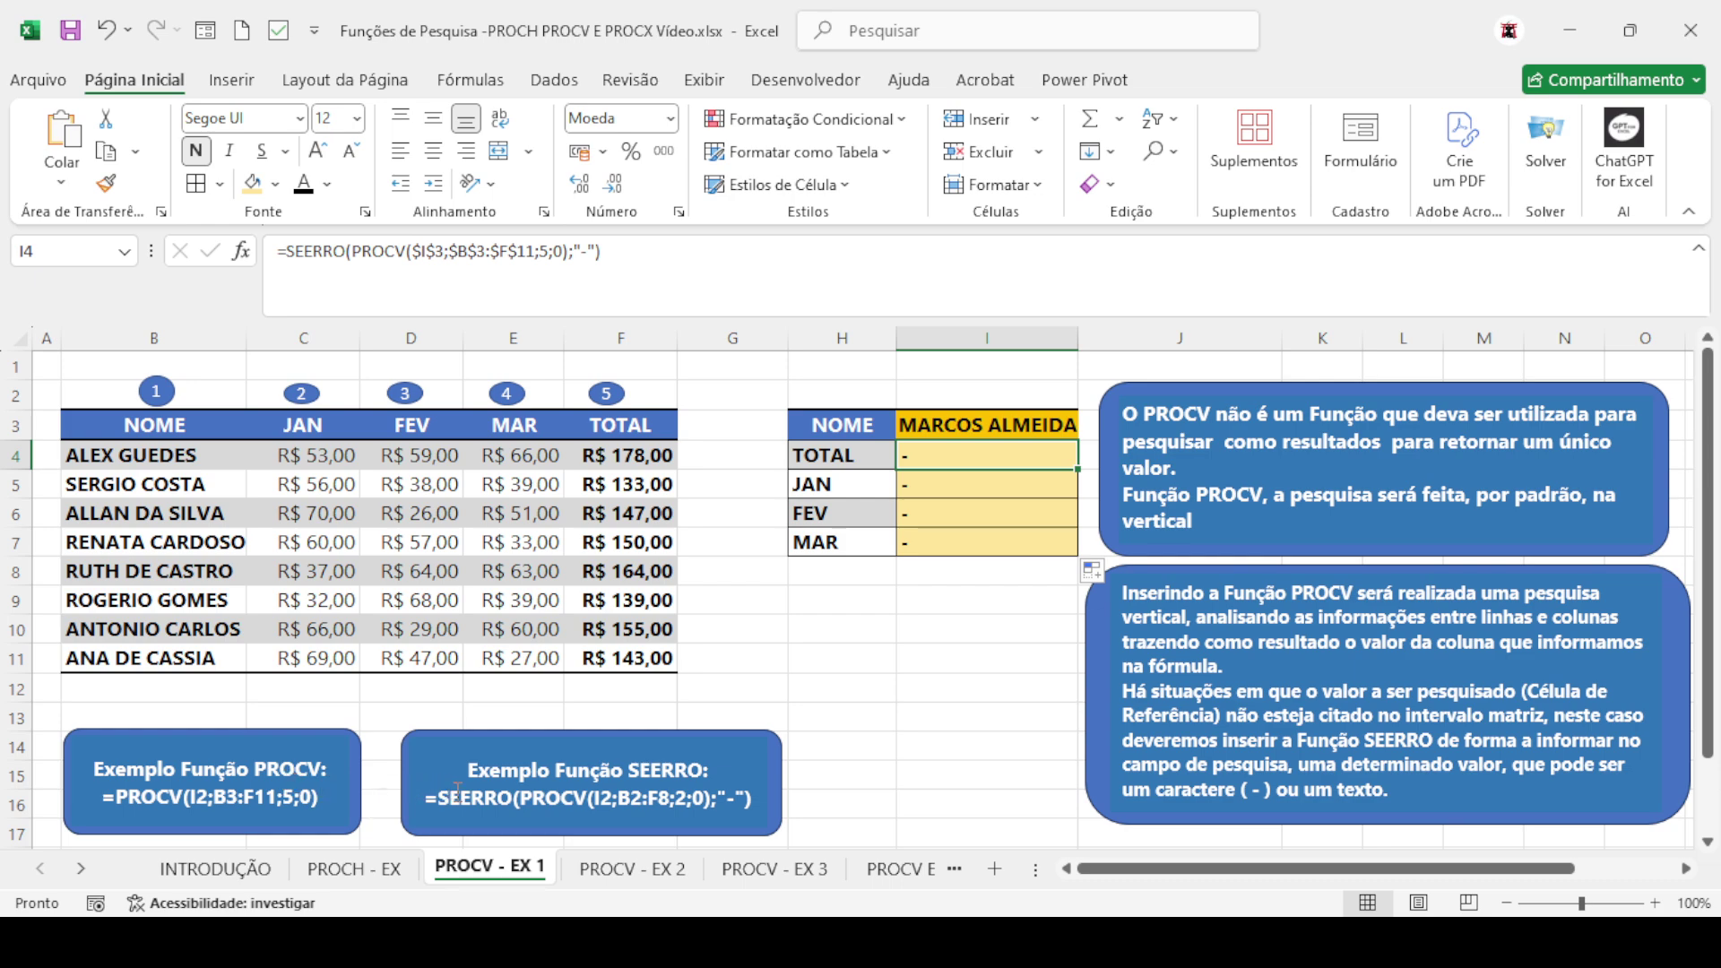
On the PROCV - EX 2 sheet, start a PROCH formula in D6 with C6 as the lookup value
click(610, 869)
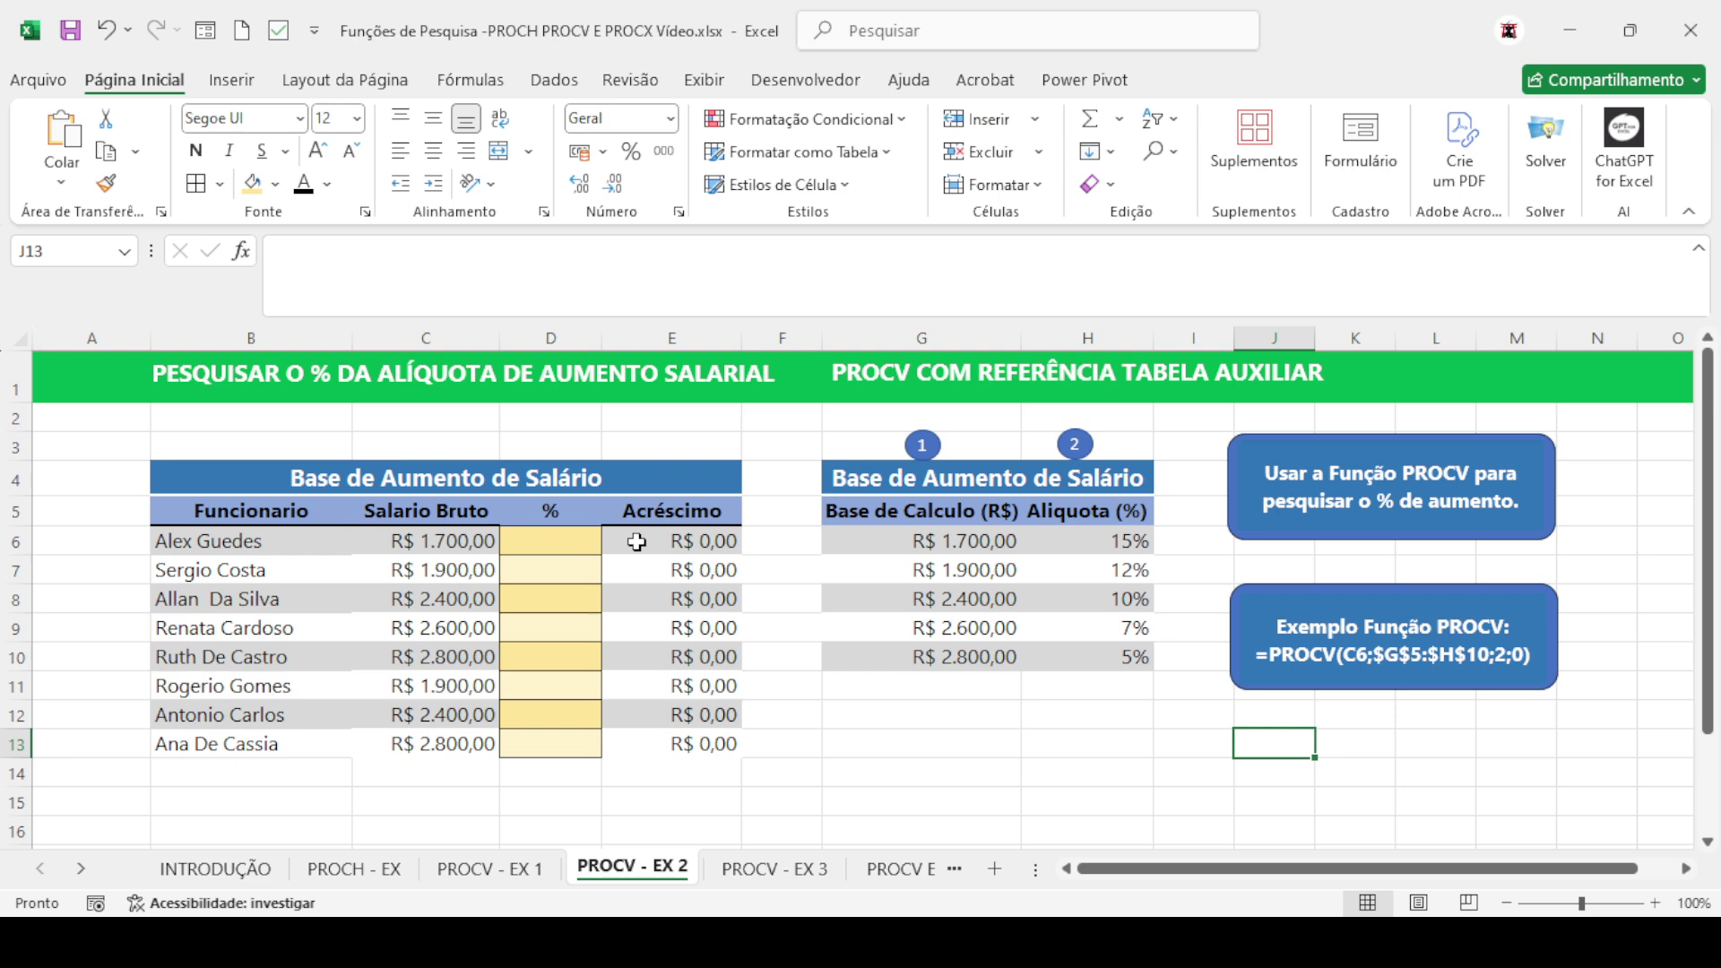
click(559, 543)
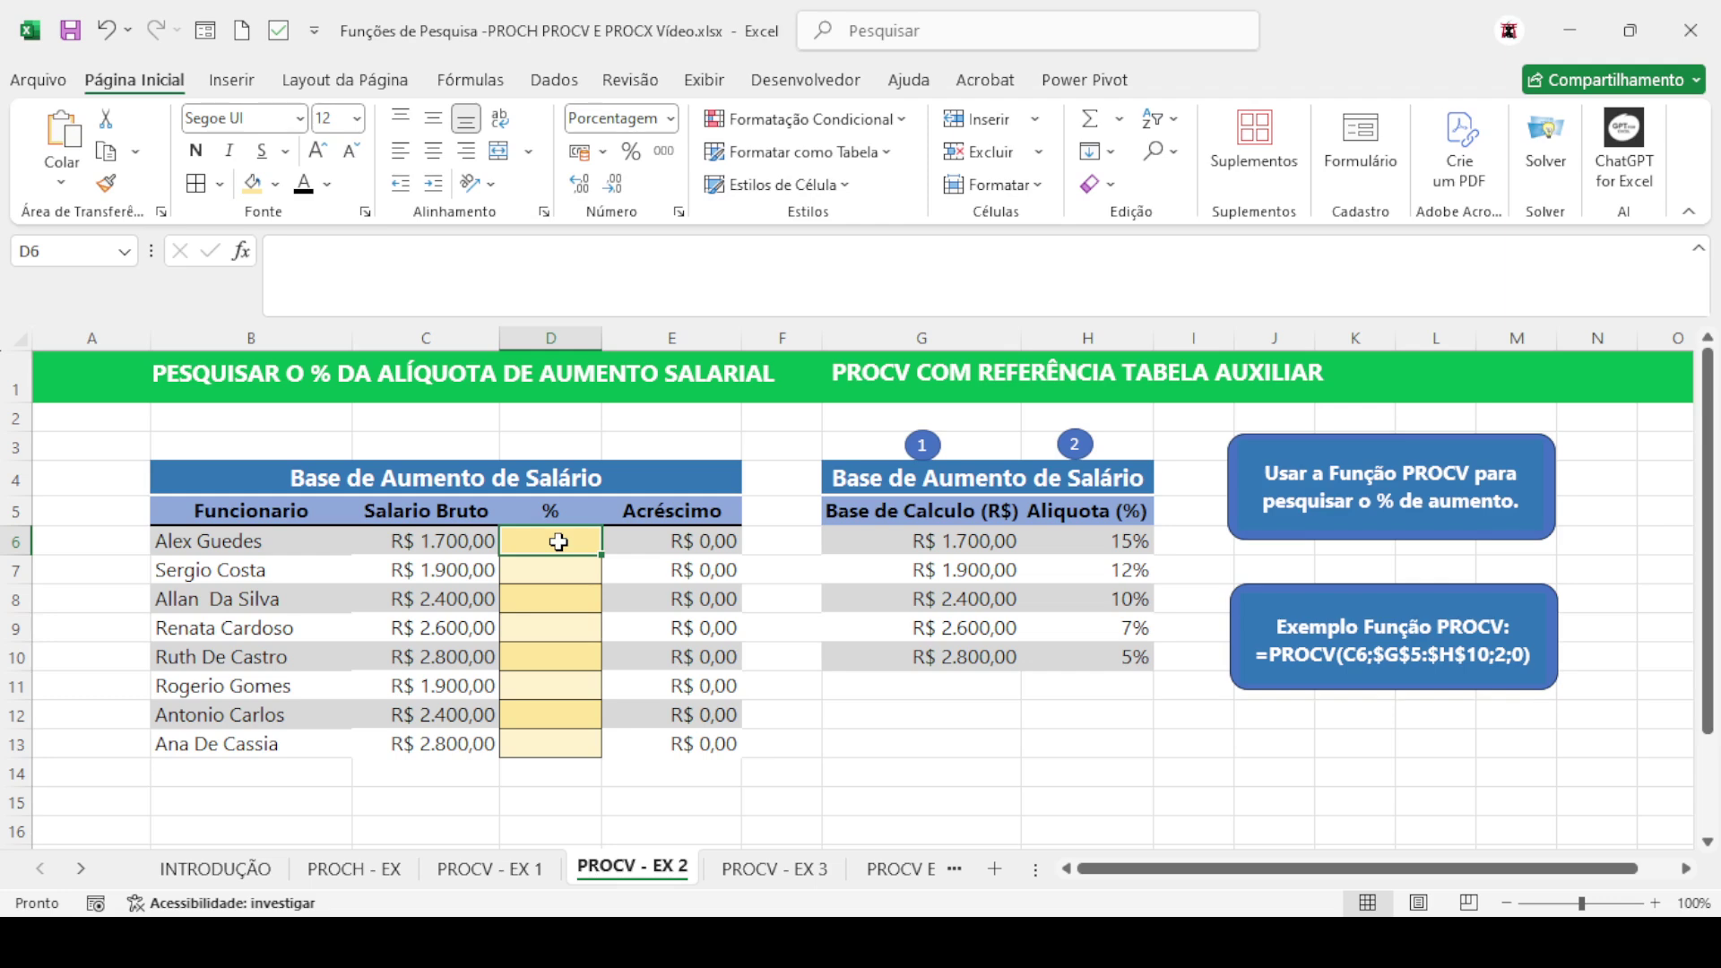
text(=)
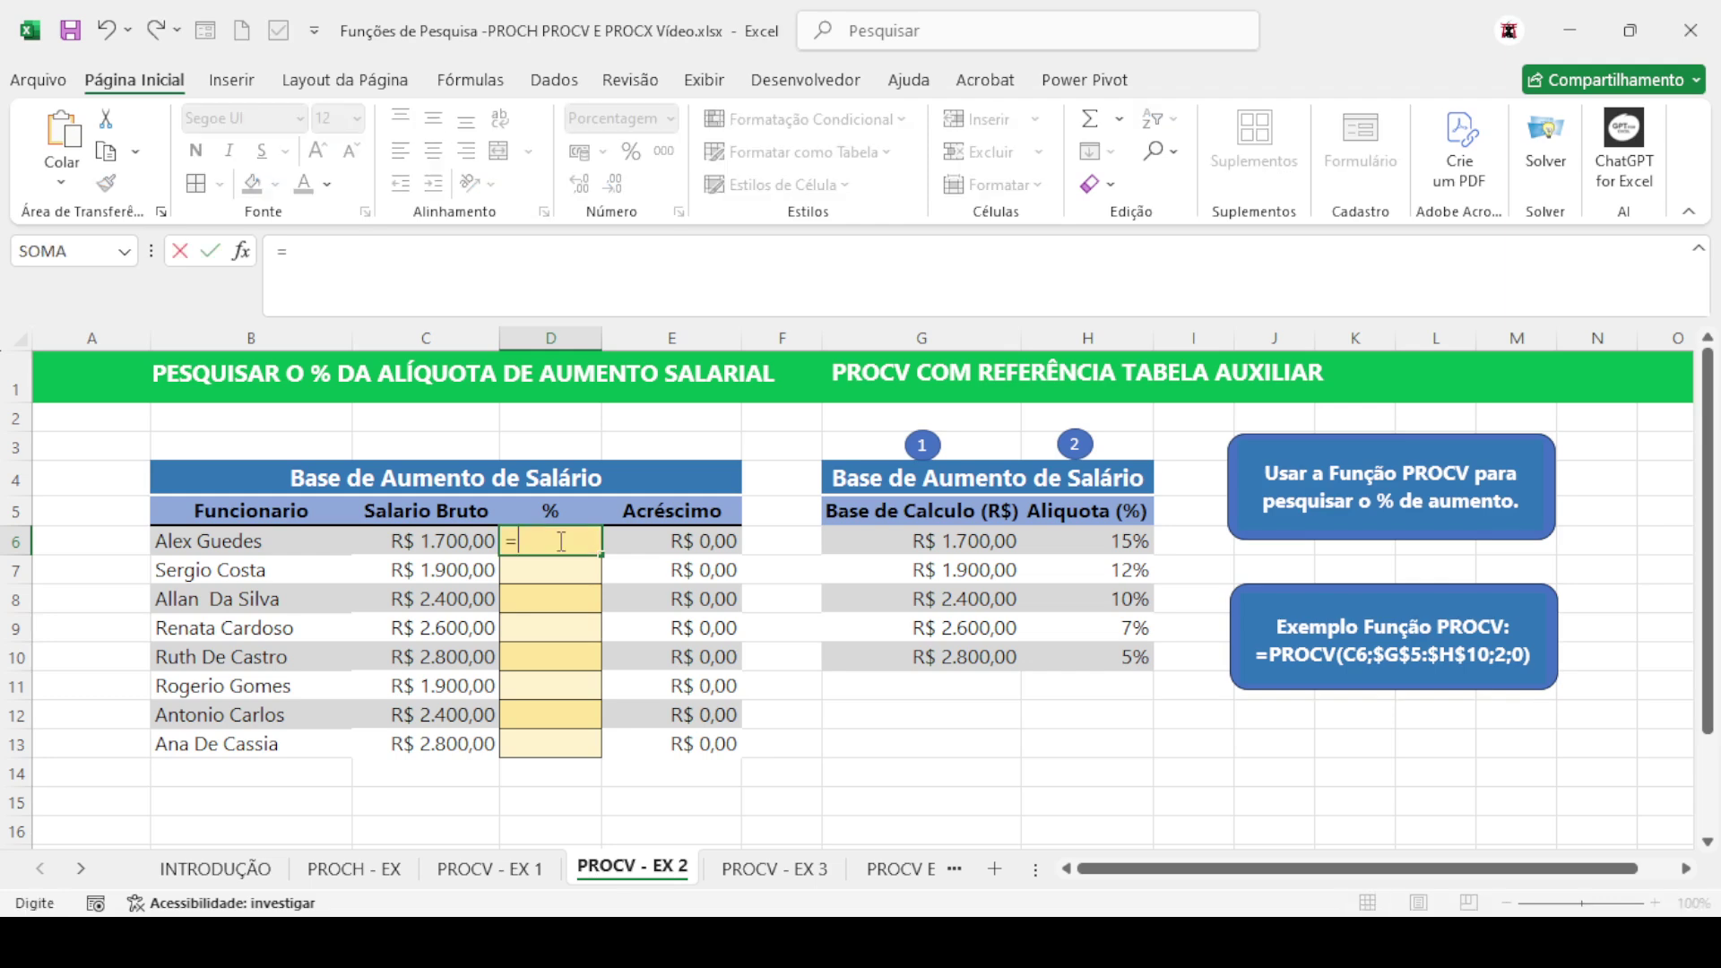
text(PROCH()
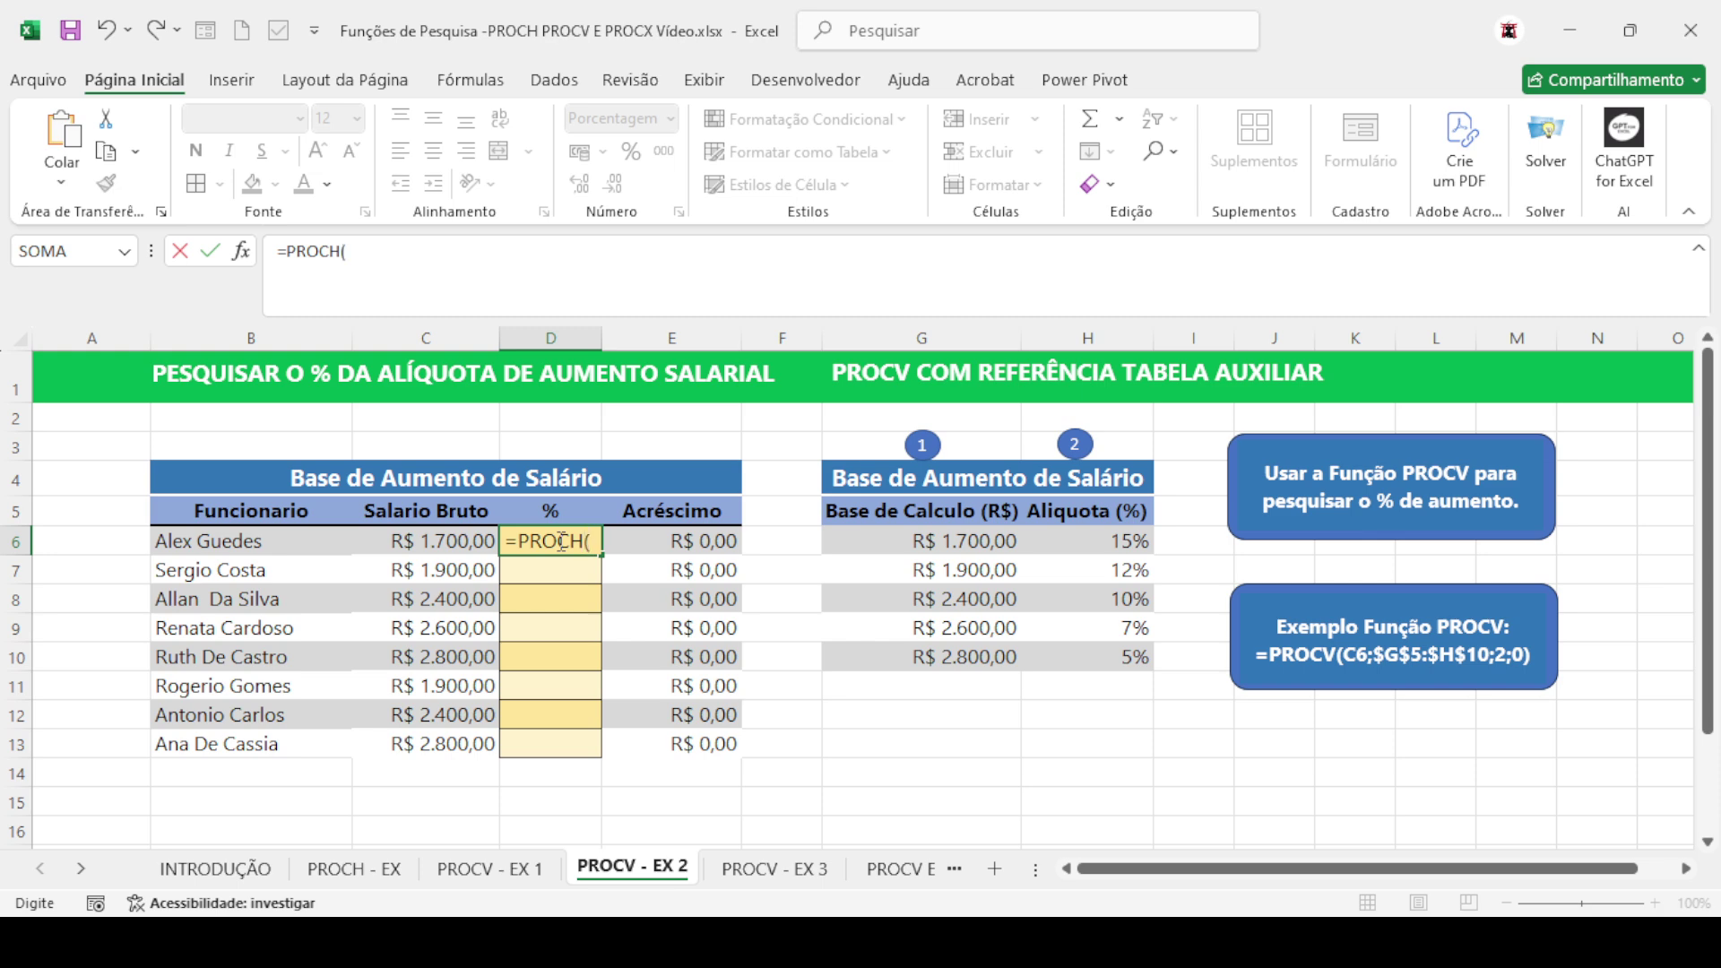
click(447, 540)
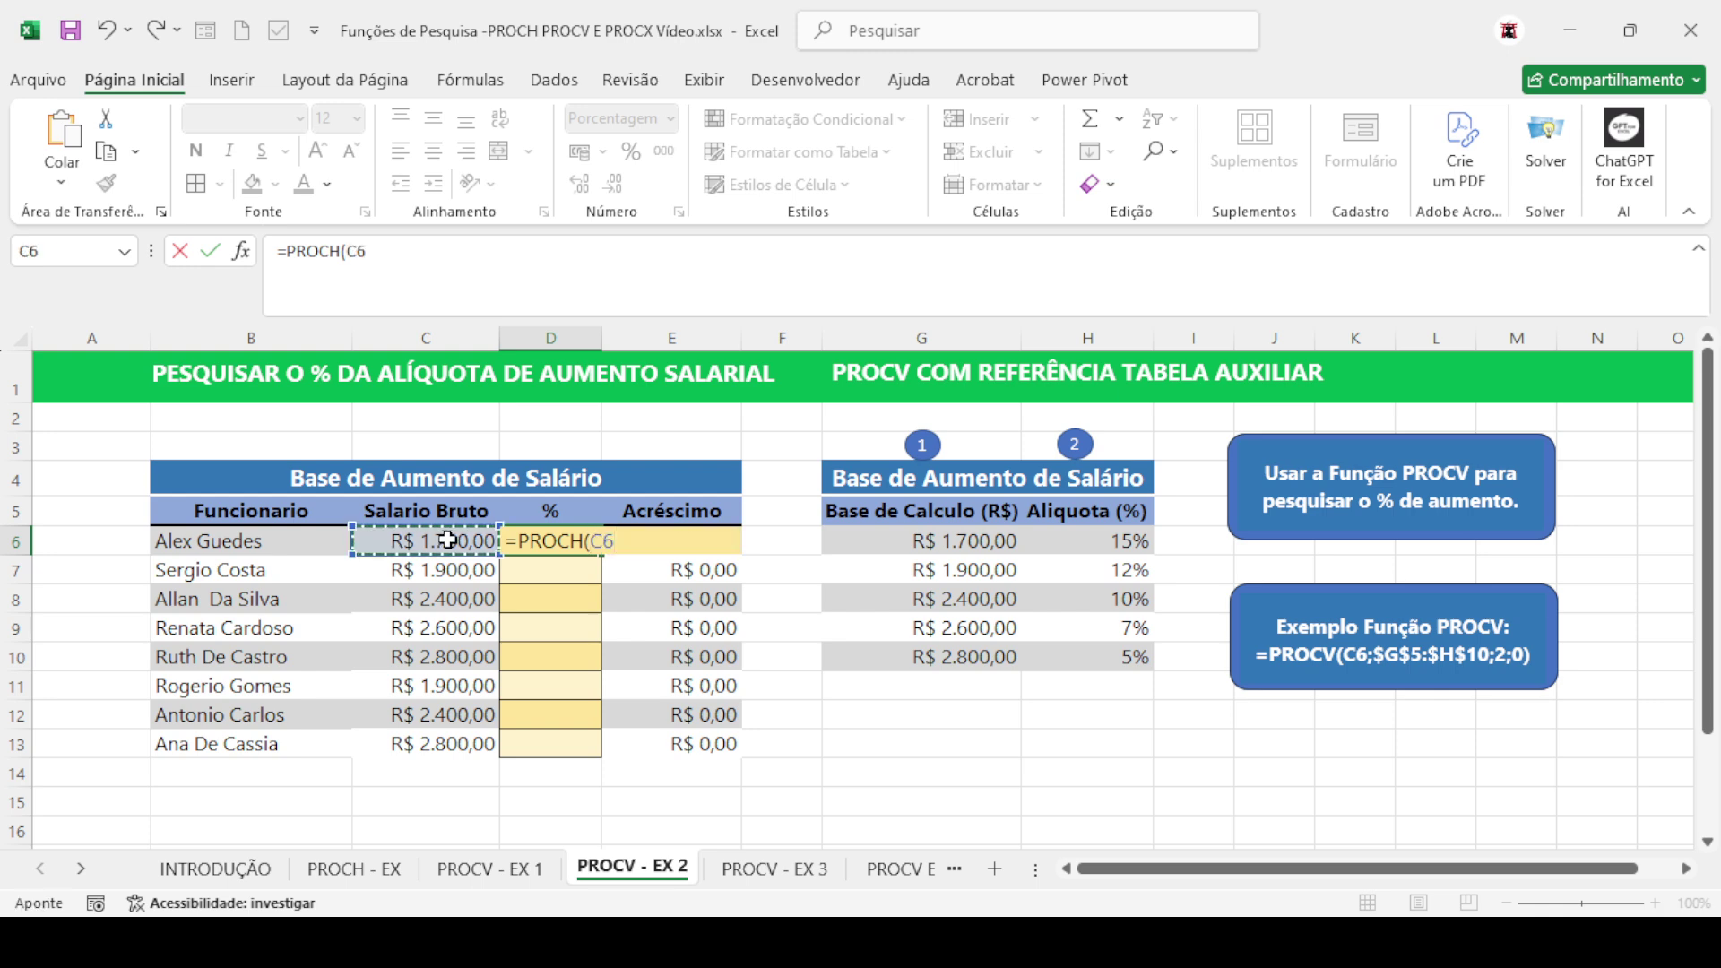
text(;)
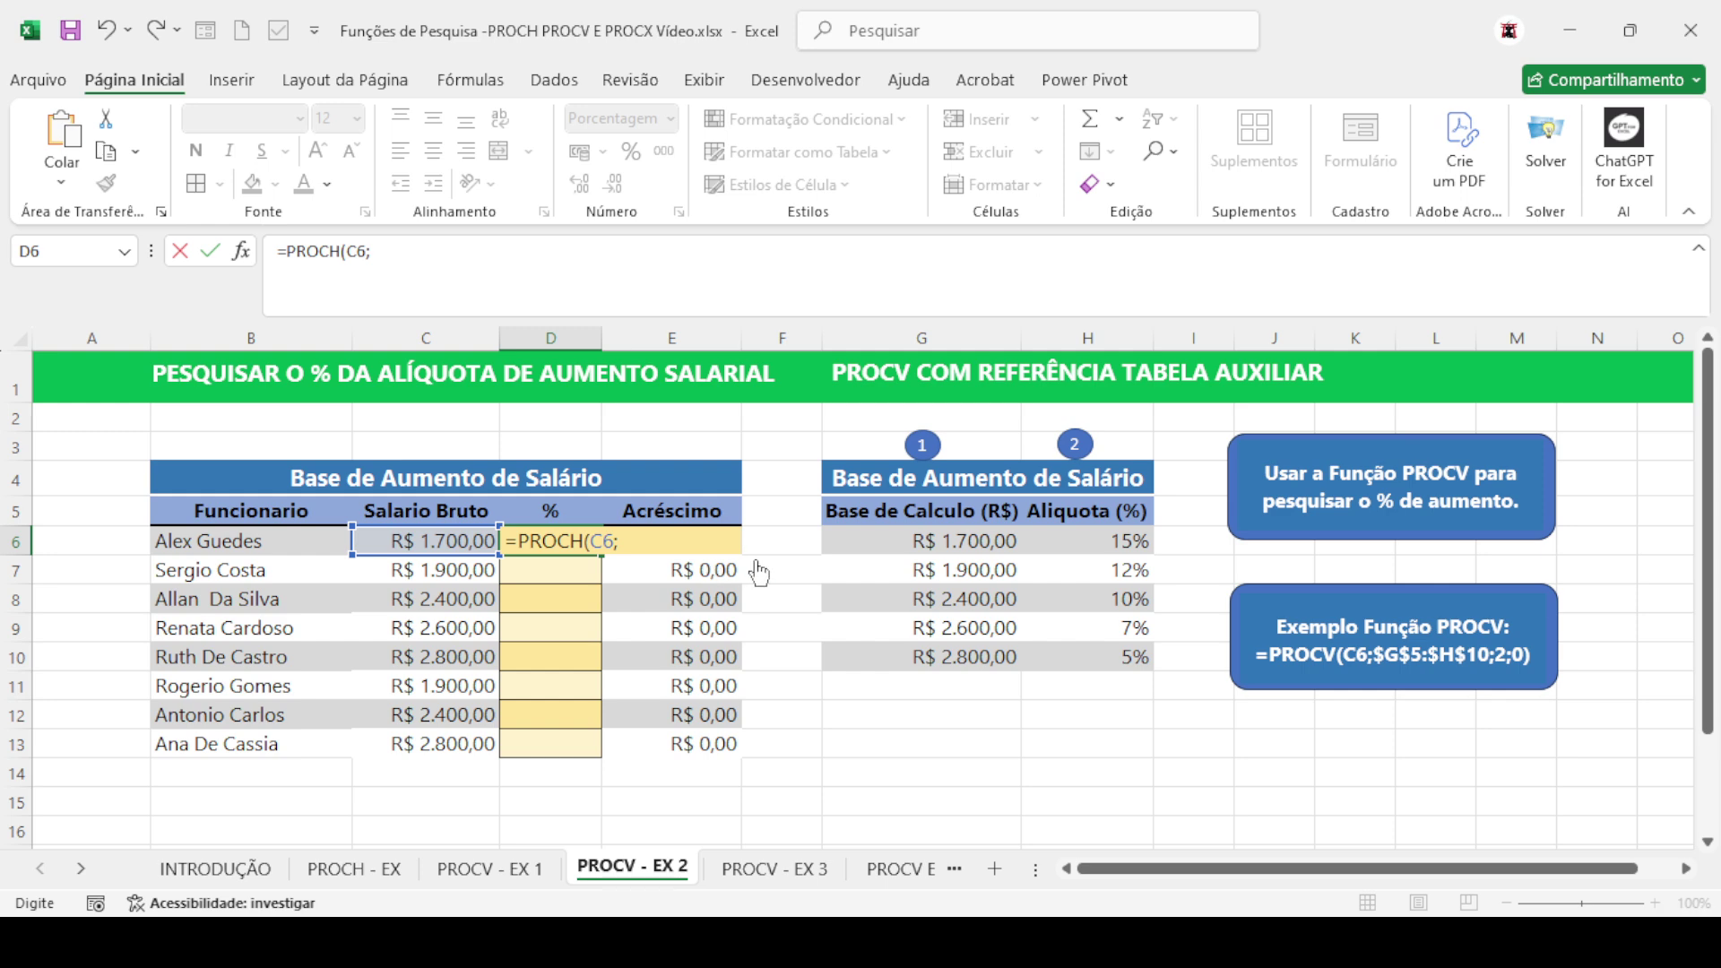
Complete the D6 formula with the relative range G5:H10, index 2 and match argument 0
click(853, 516)
drag(852, 516, 1090, 655)
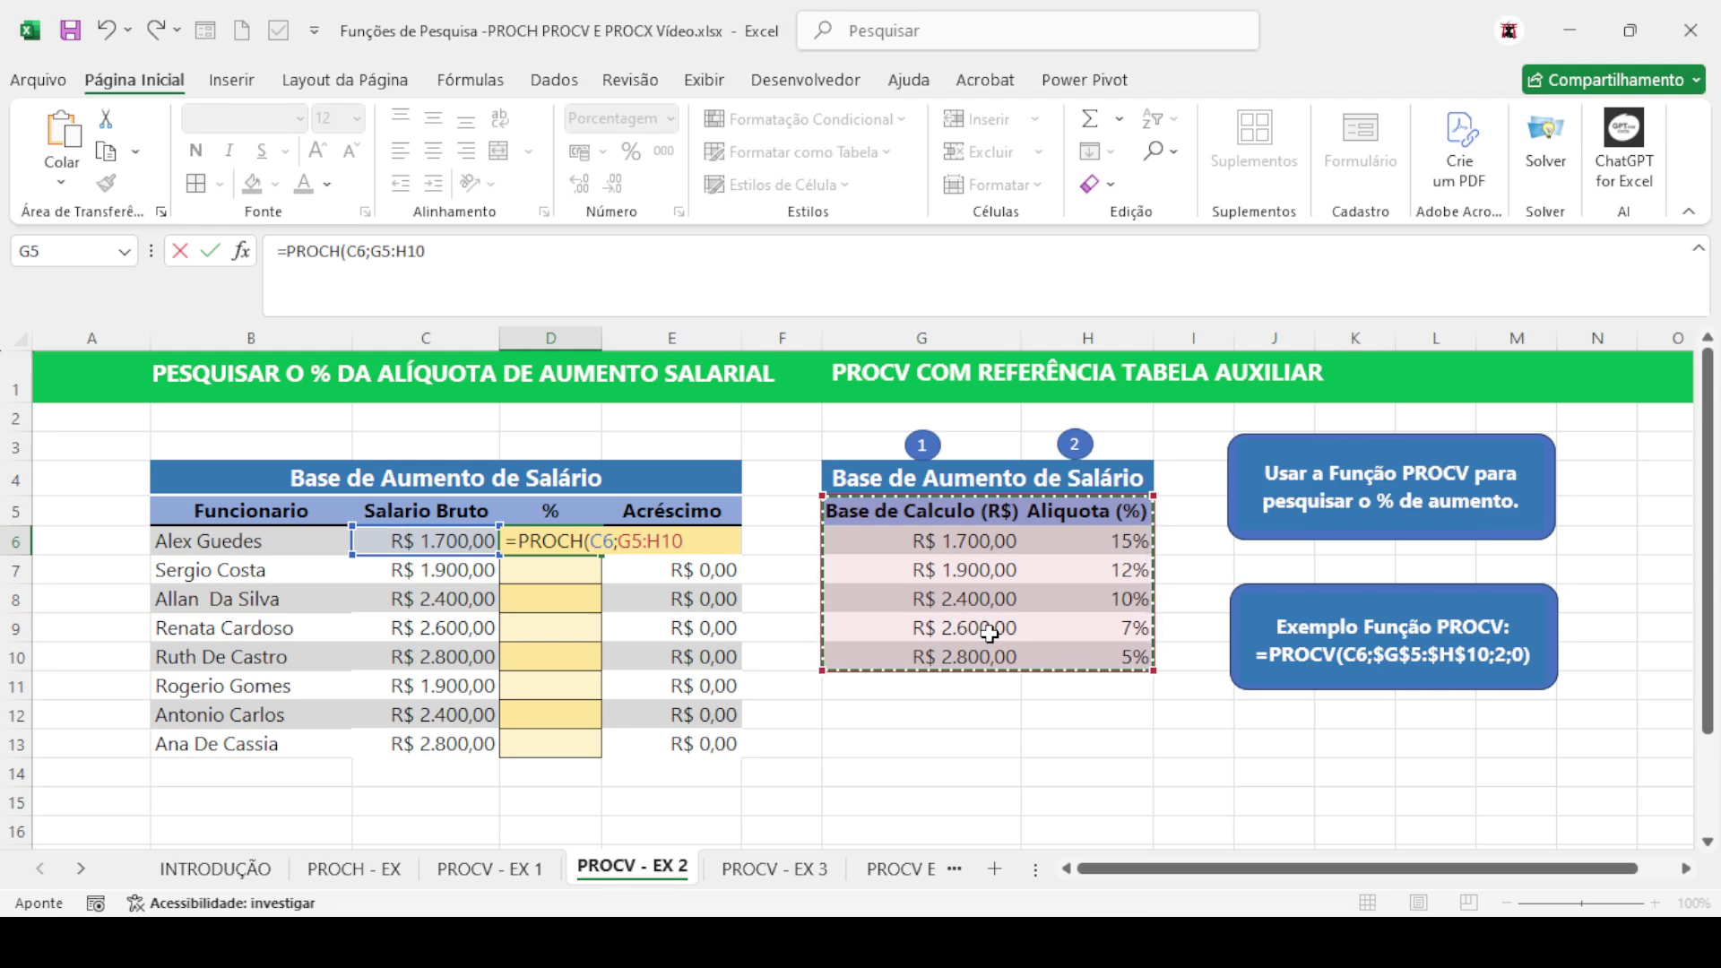
key(F4)
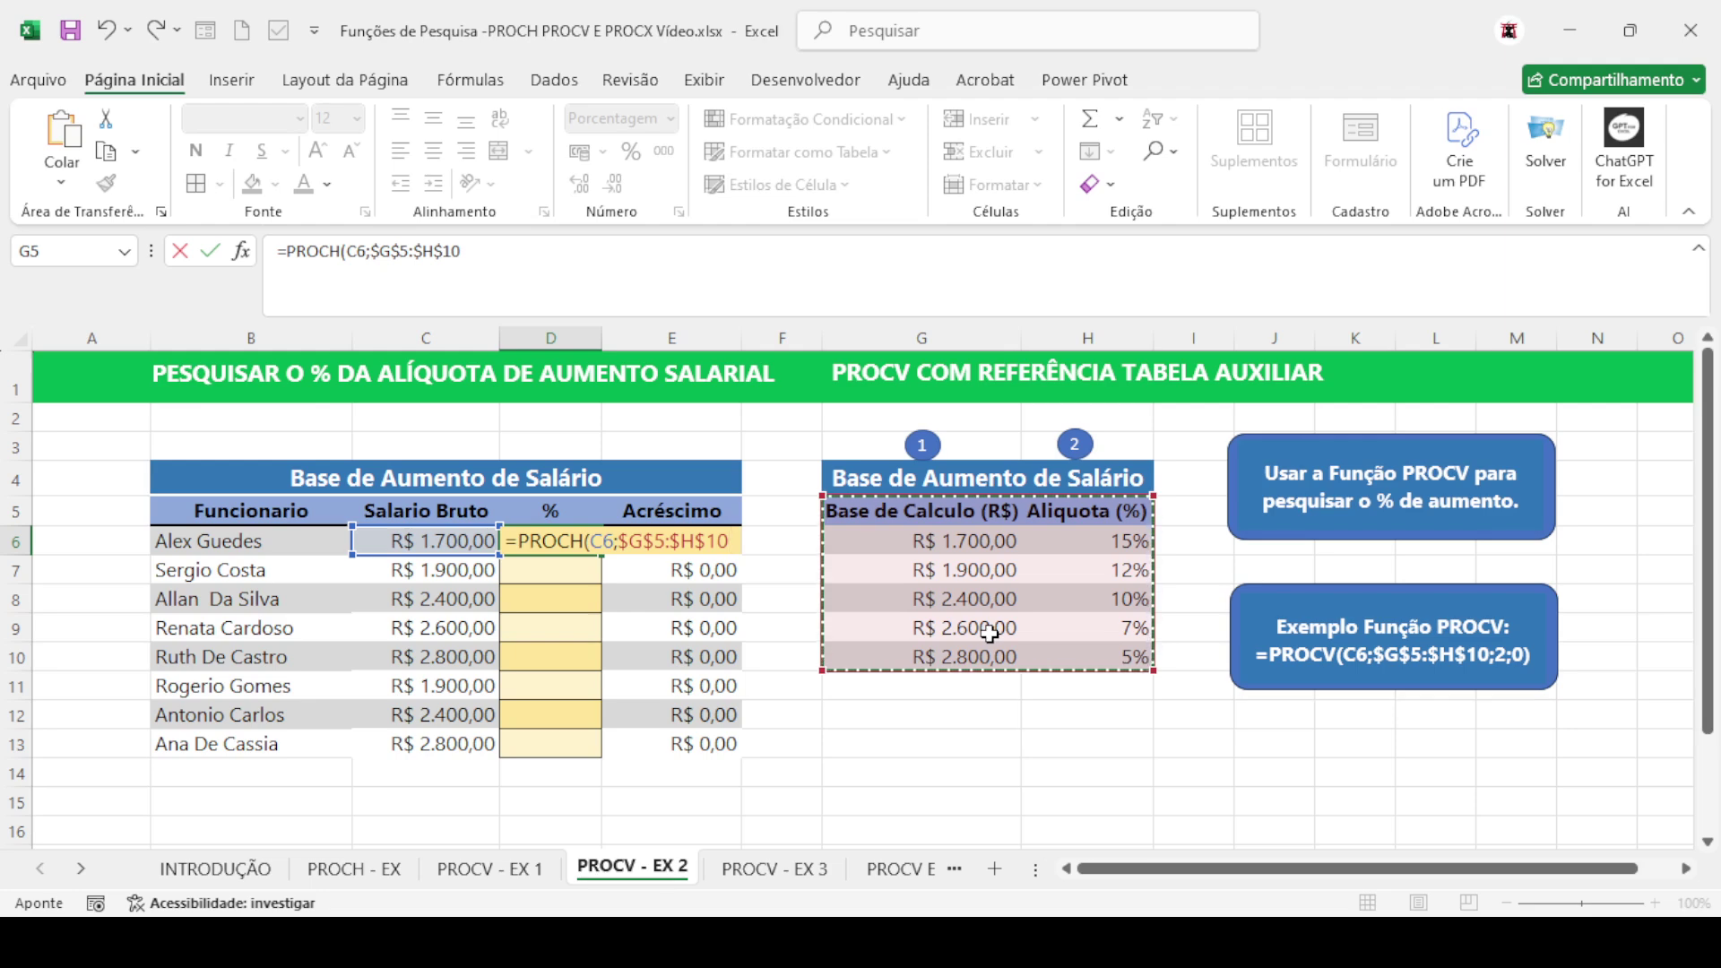
key(F4)
key(F4)
key(F4)
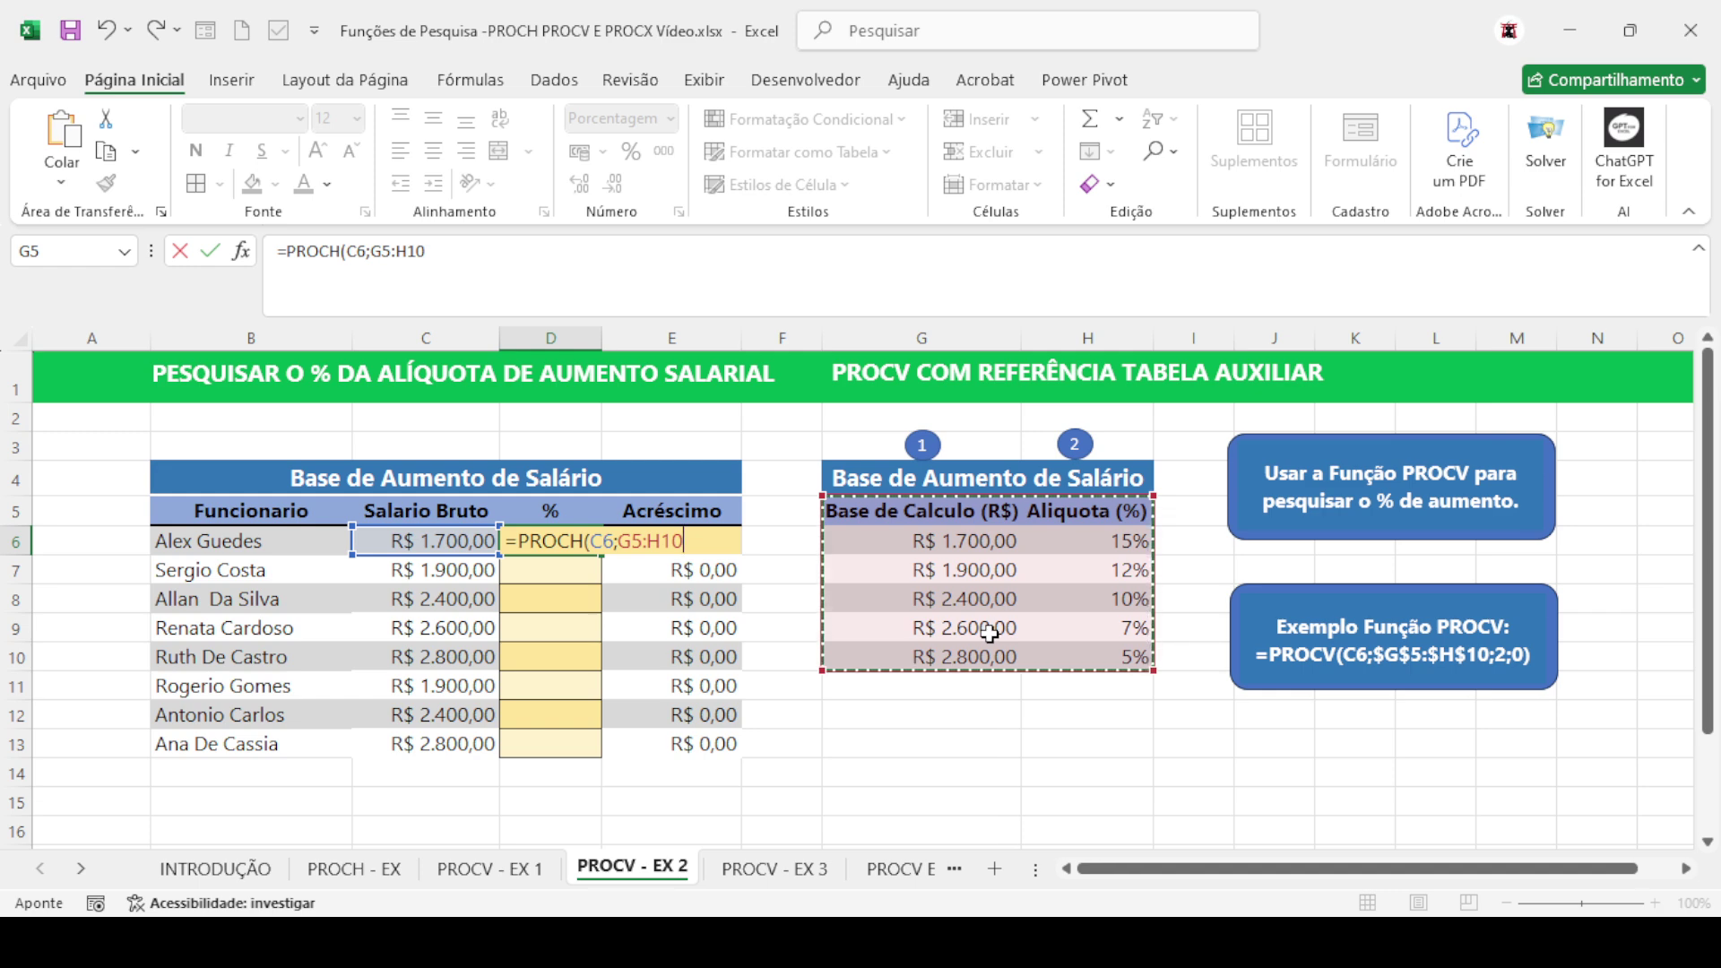
text(;)
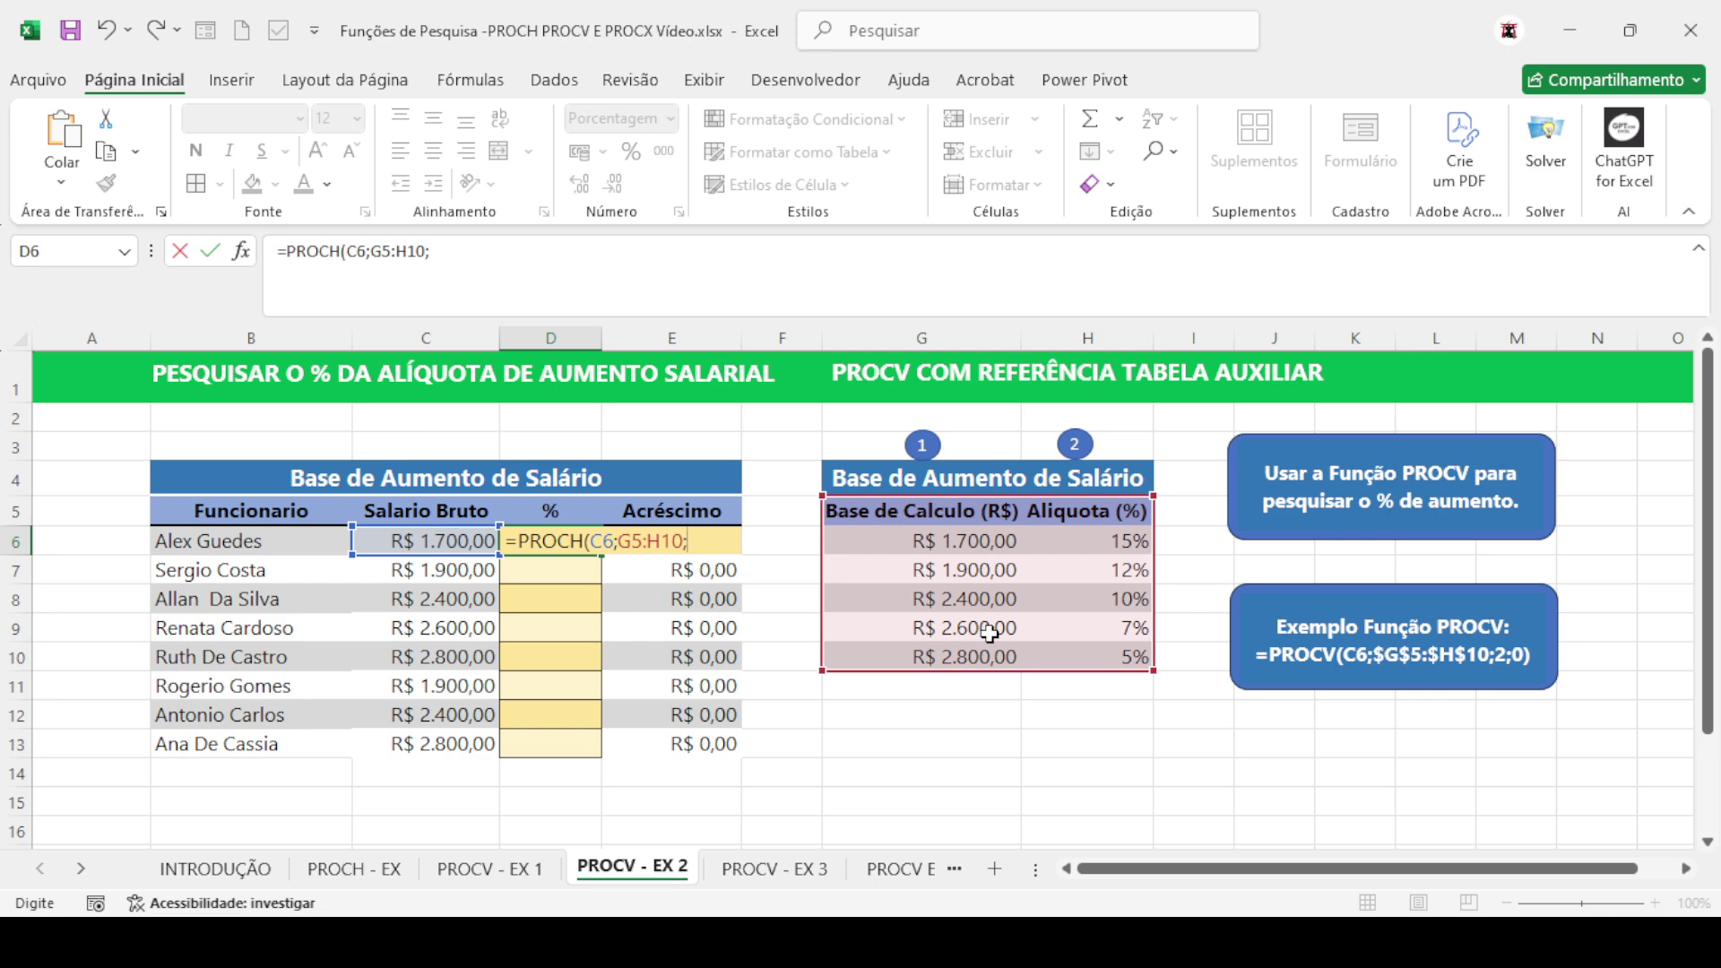
text(2;0))
key(Return)
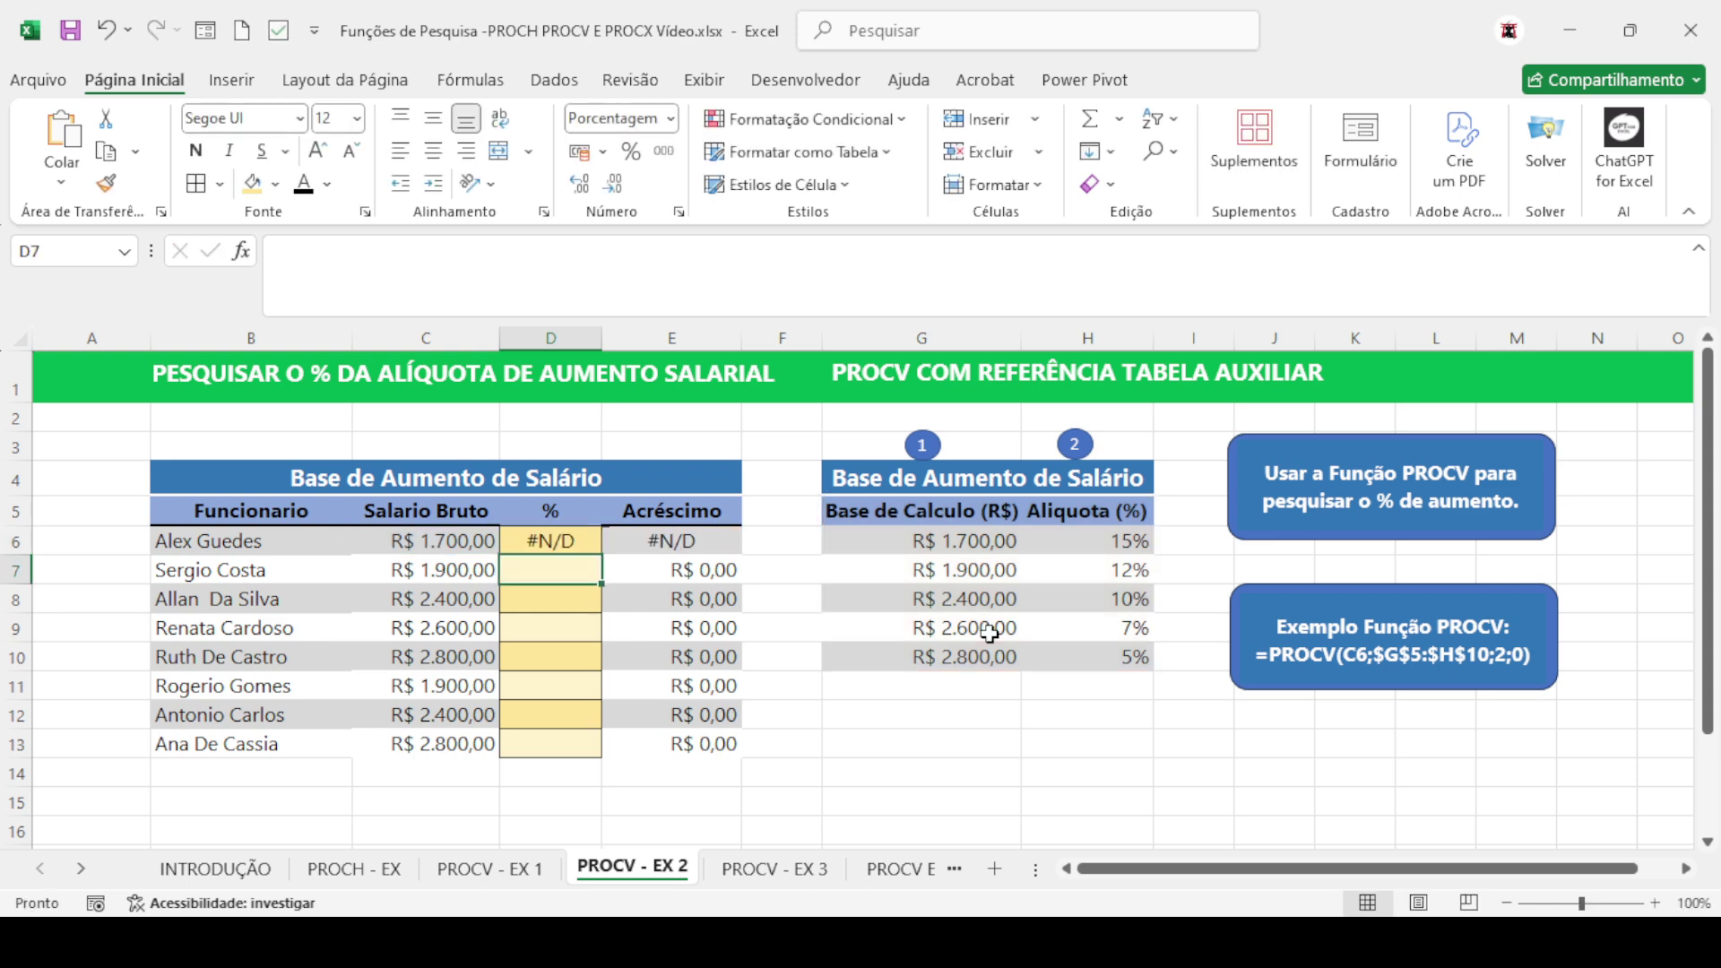
Change the function name in the D6 formula to PROCV, keeping its arguments
key(Up)
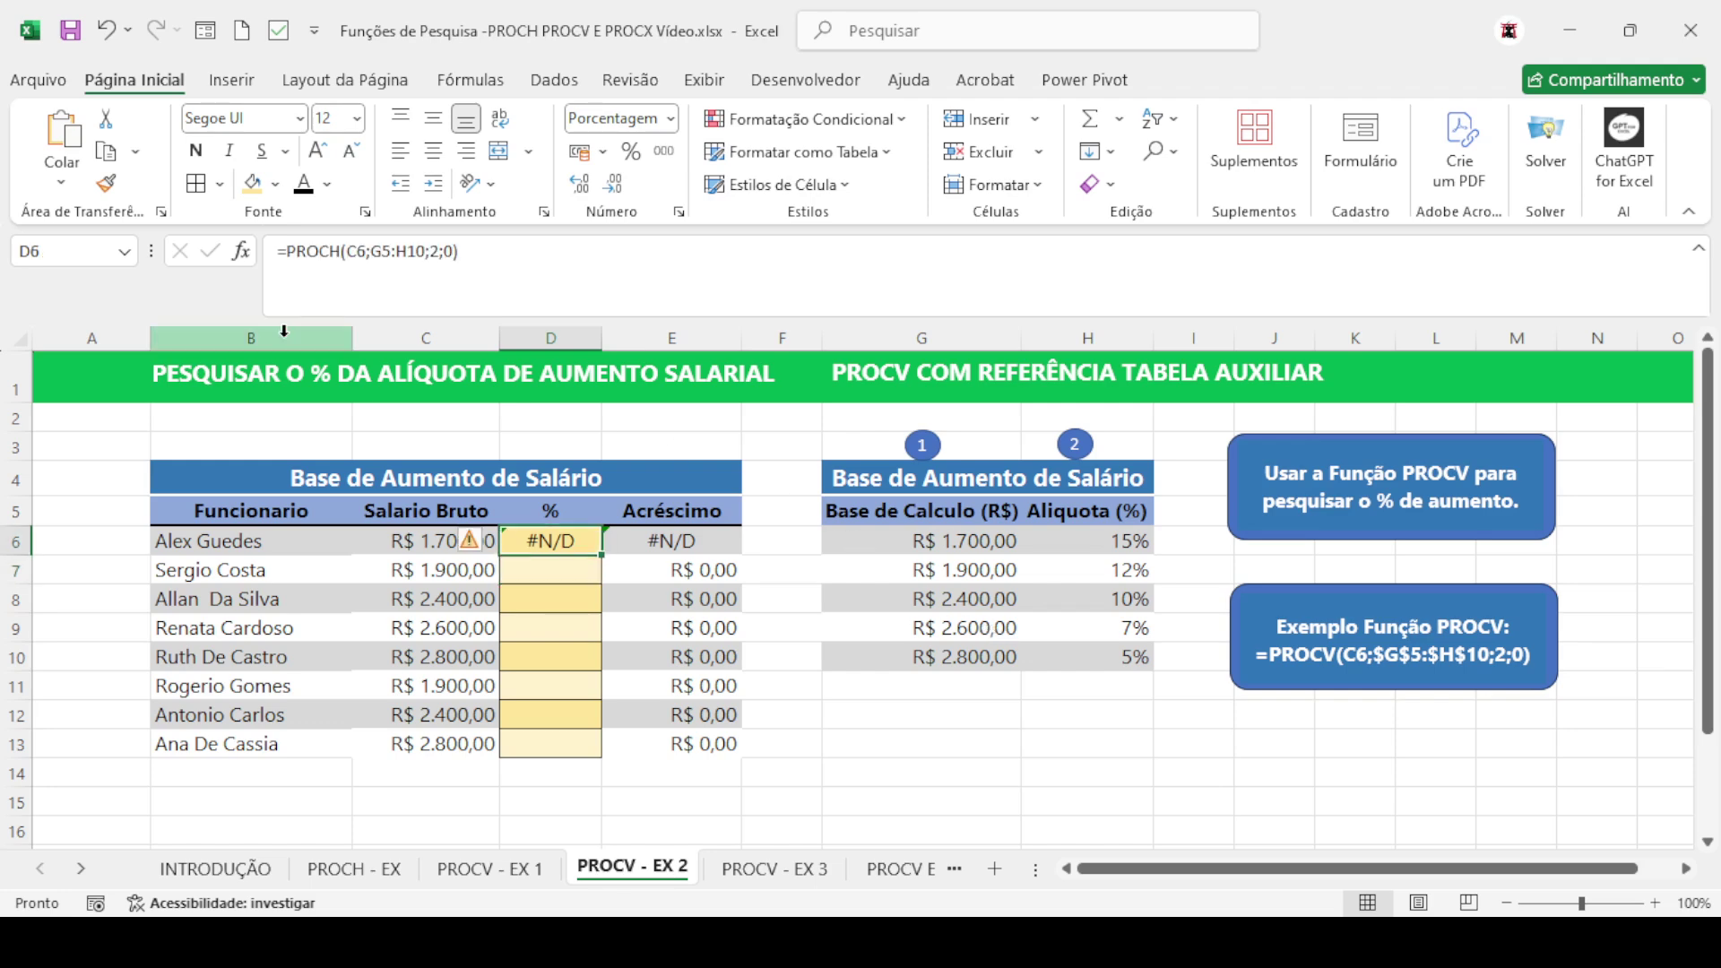
click(341, 253)
key(BackSpace)
text(V)
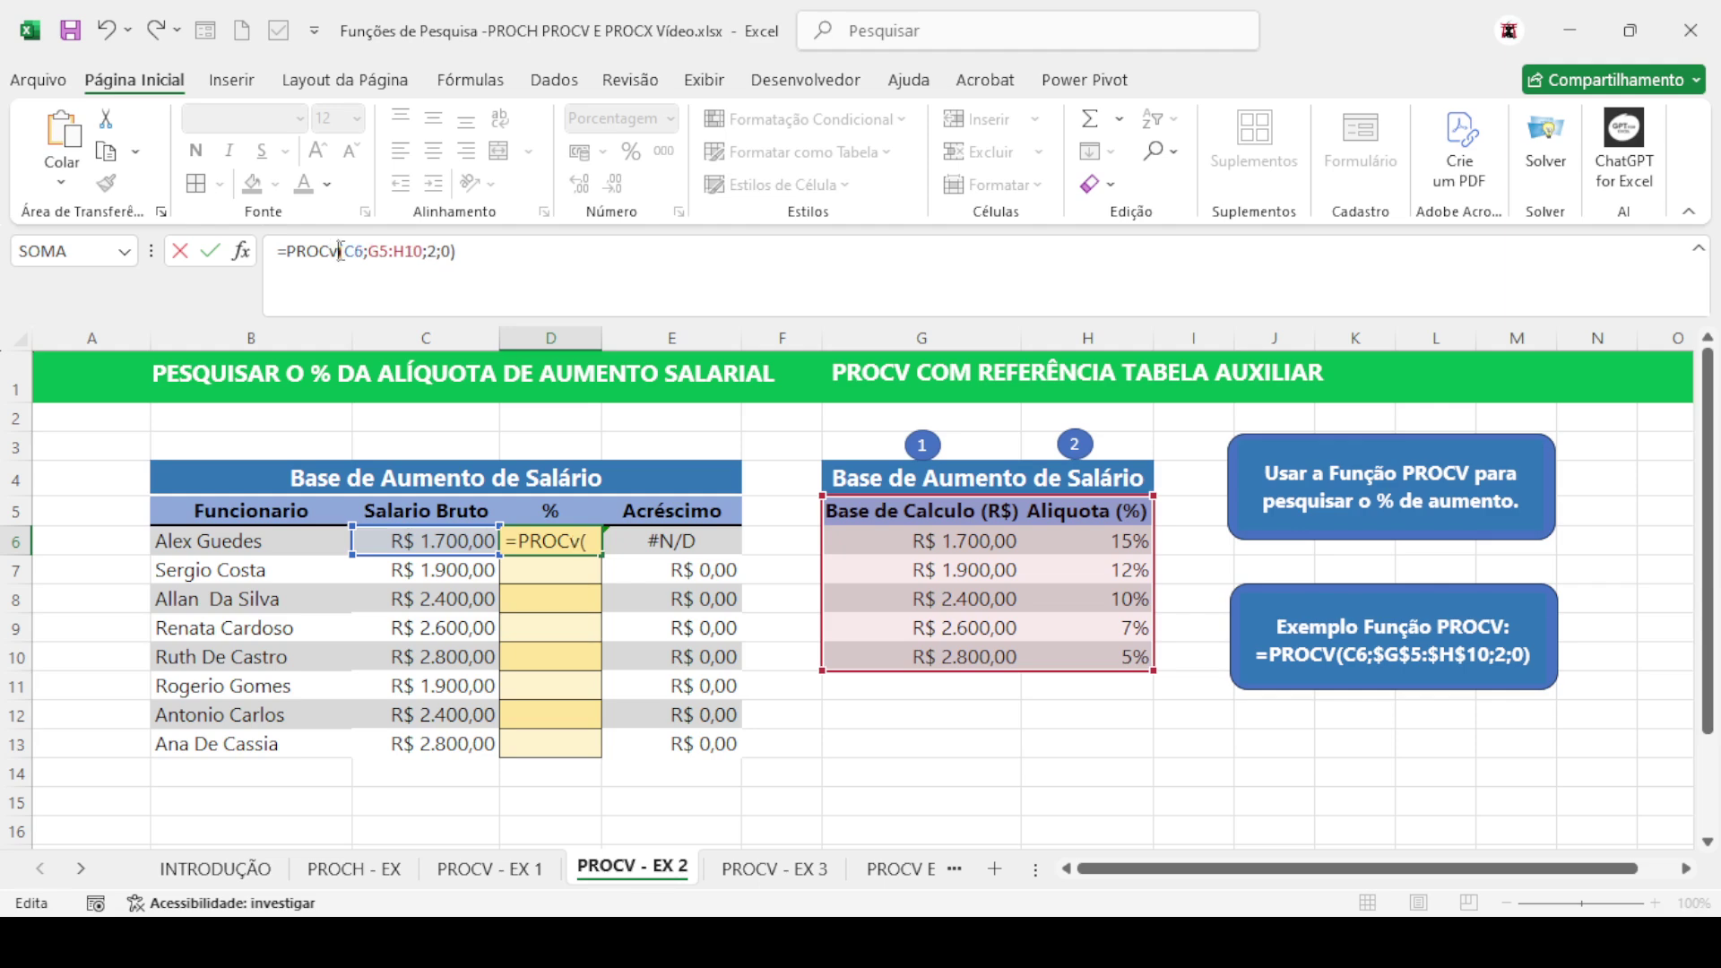
key(Return)
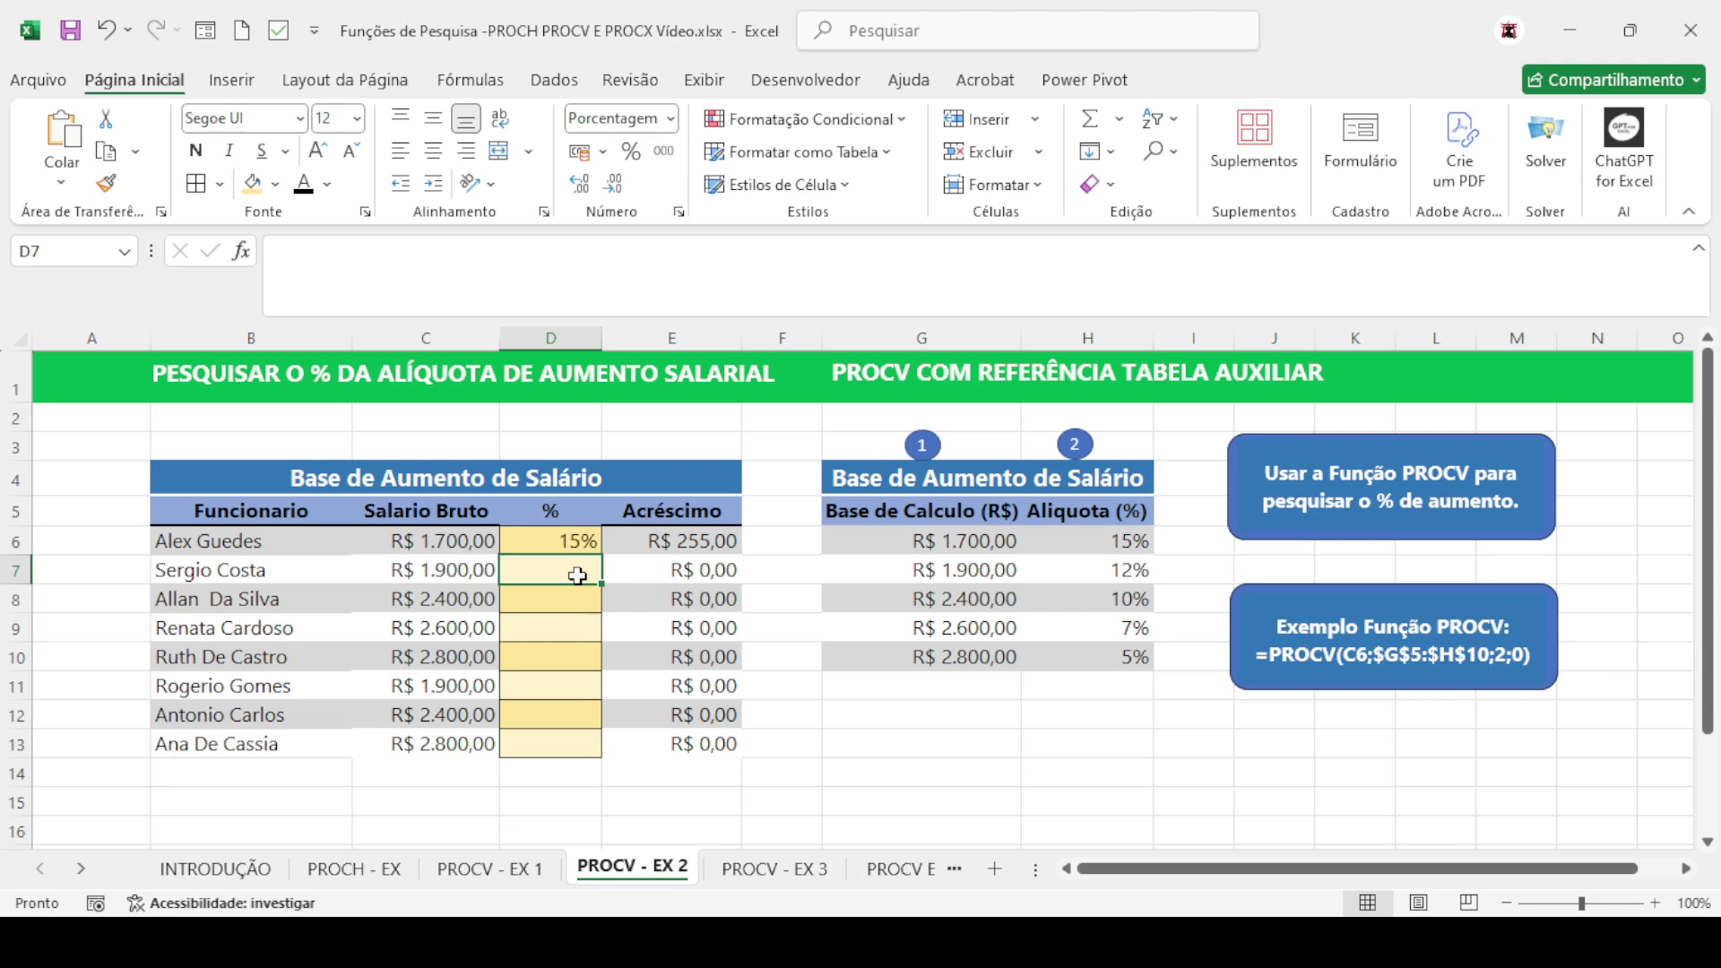
Enter =PROCV(C7;G5:H10;2;0) in D7 and copy it down through D13
text(=PROC)
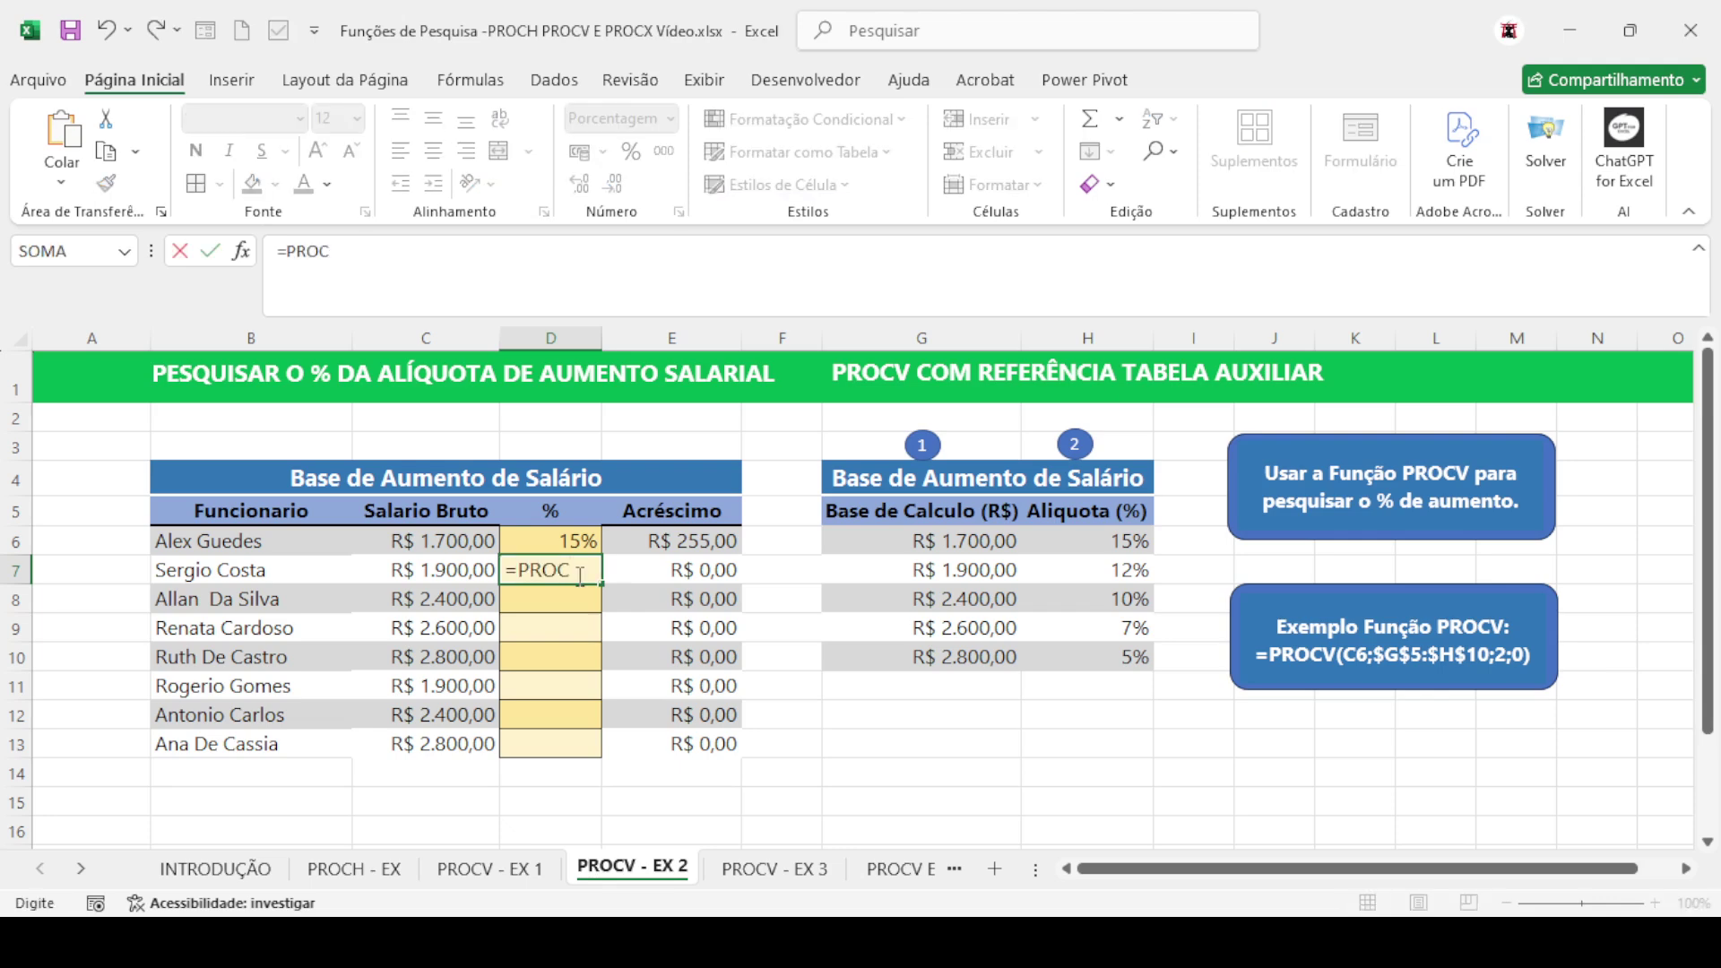
text(V()
click(425, 571)
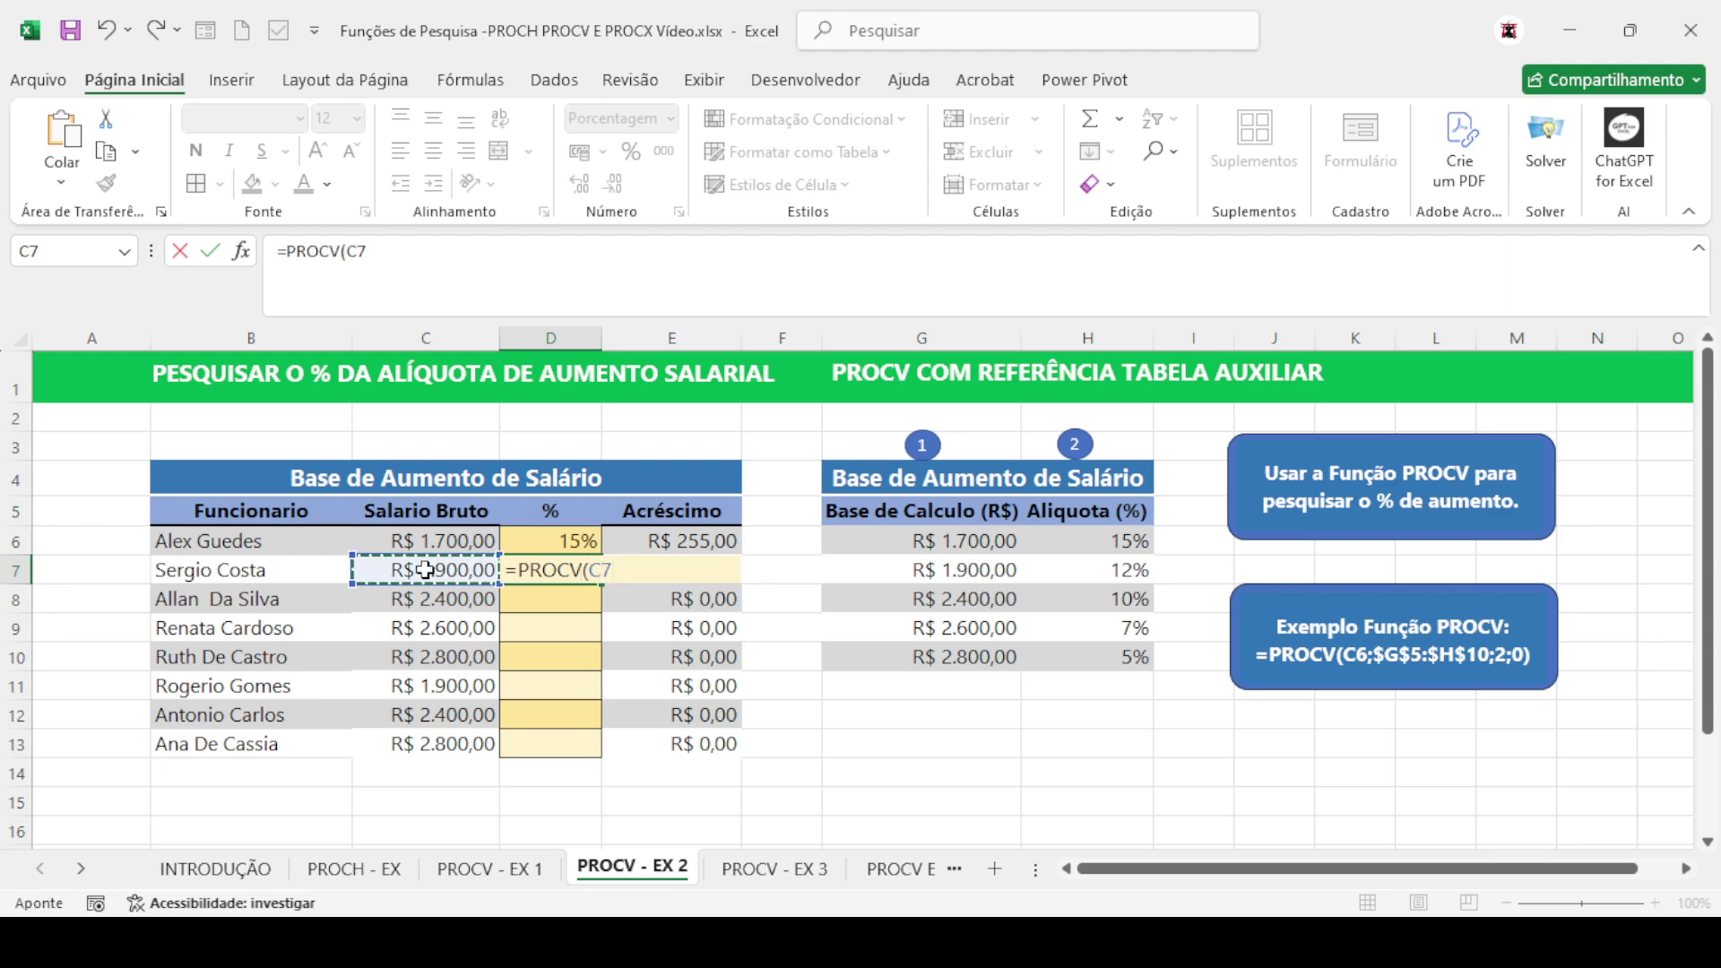
text(;)
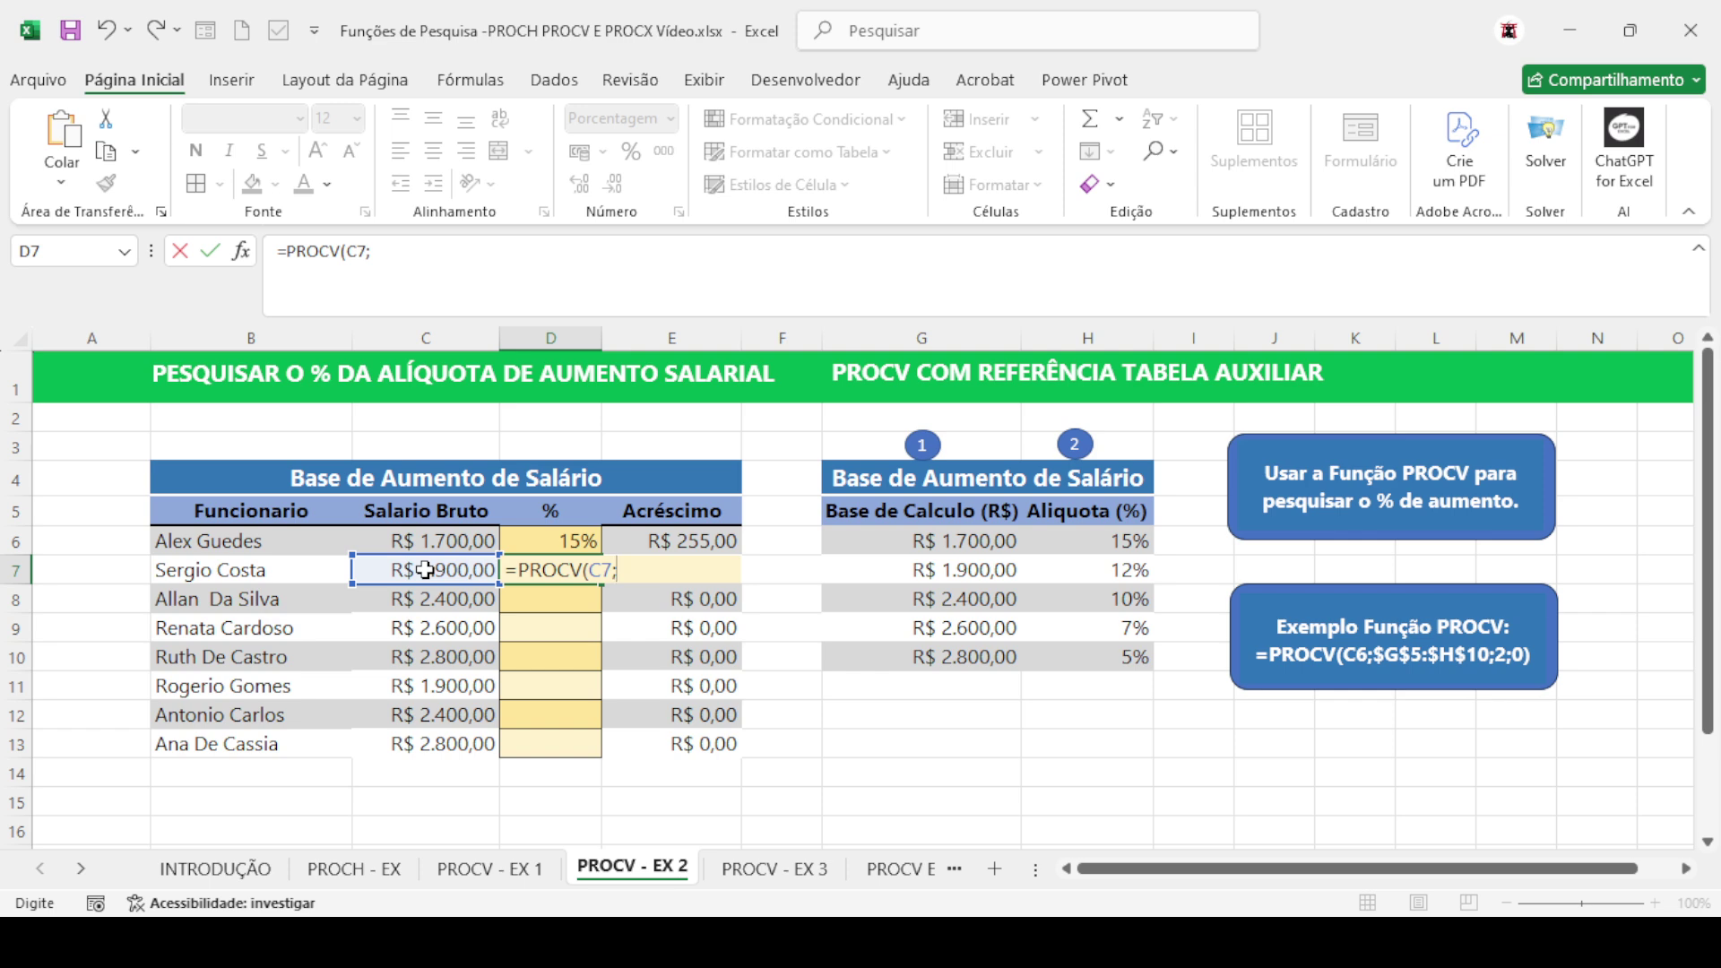
click(890, 509)
drag(889, 509, 1097, 651)
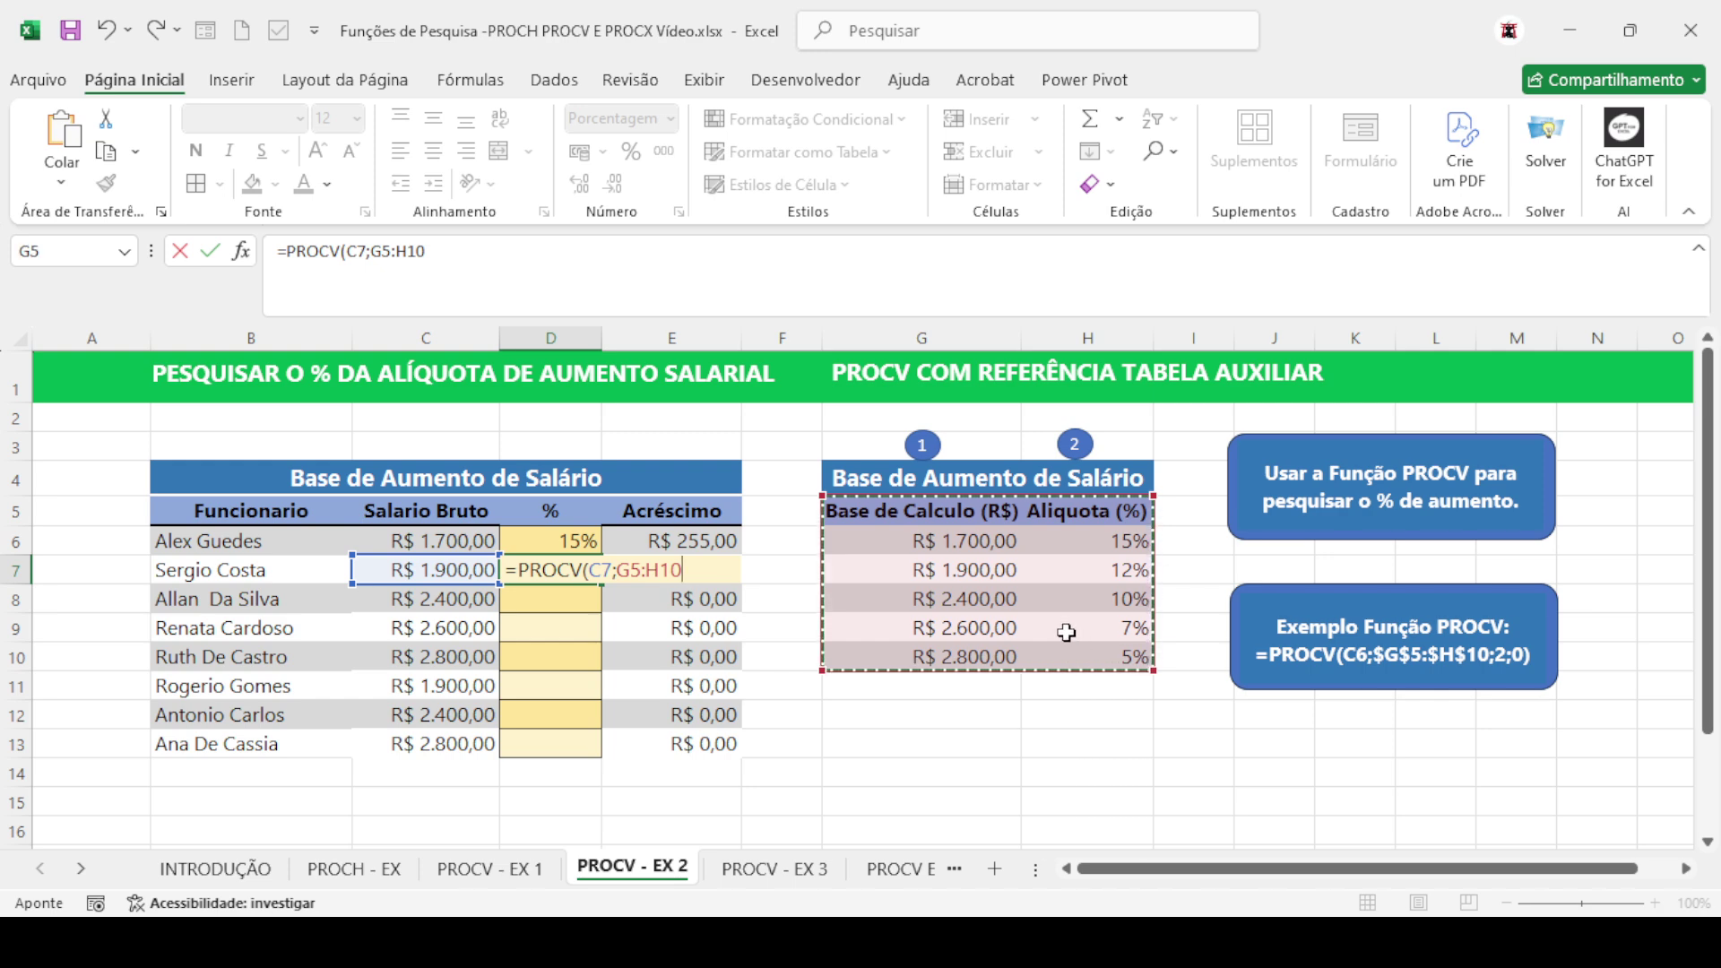
text(;)
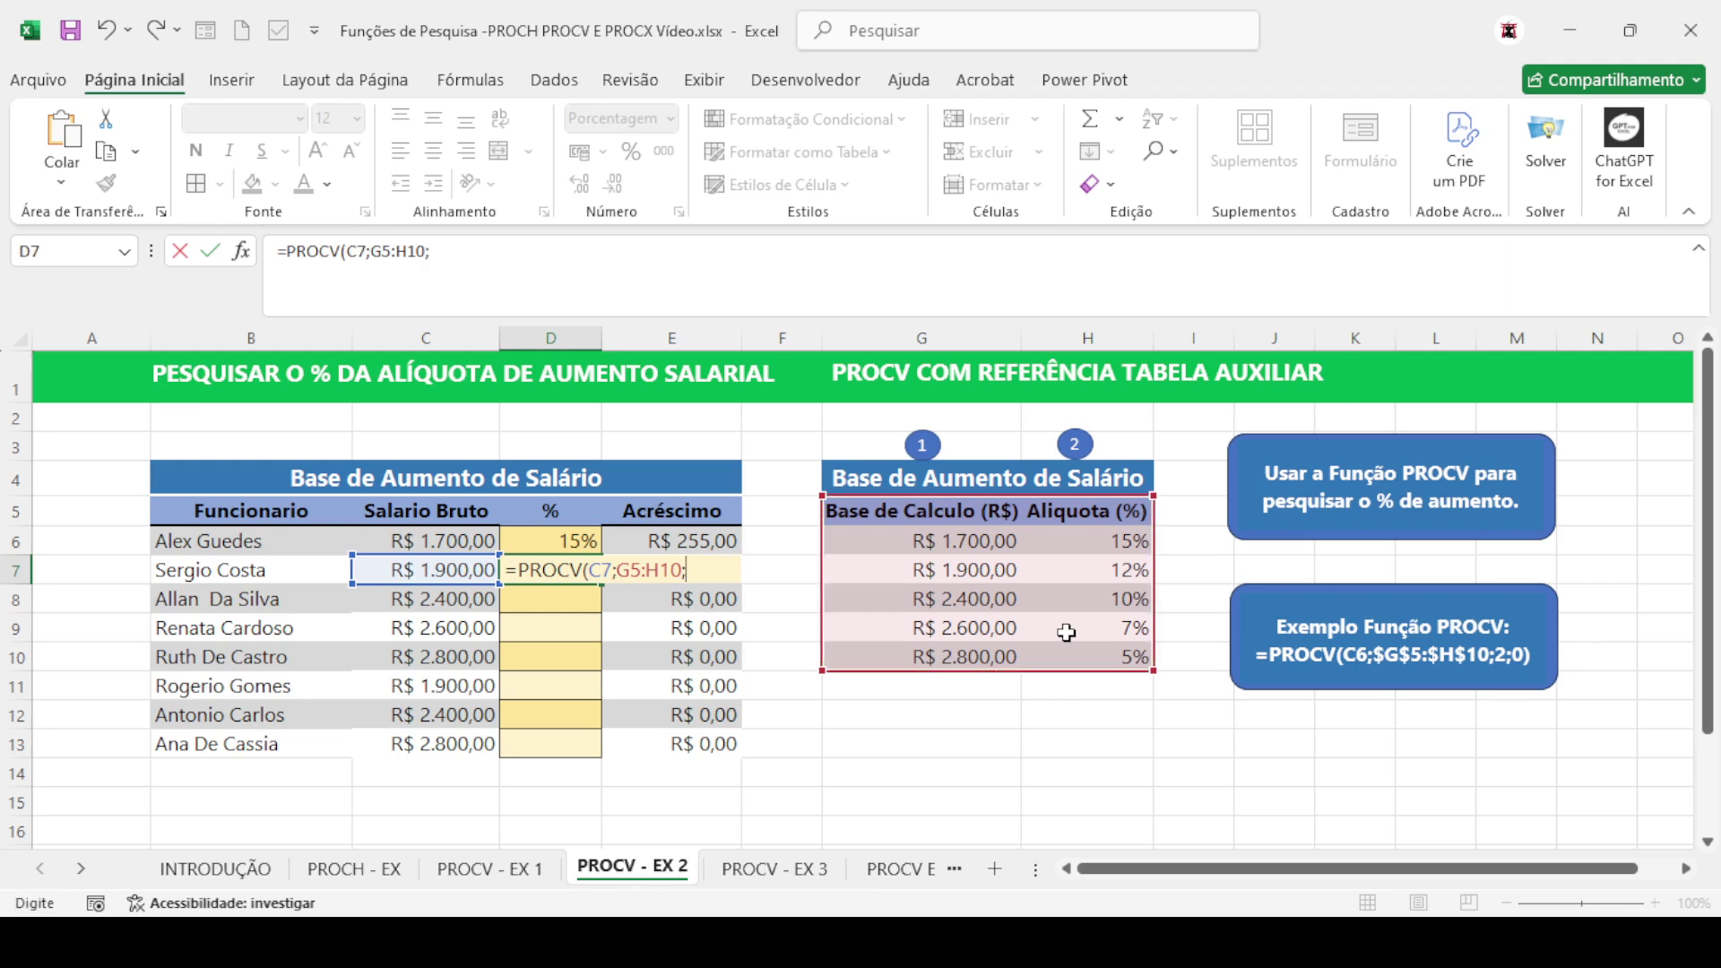
text(2;0))
key(Return)
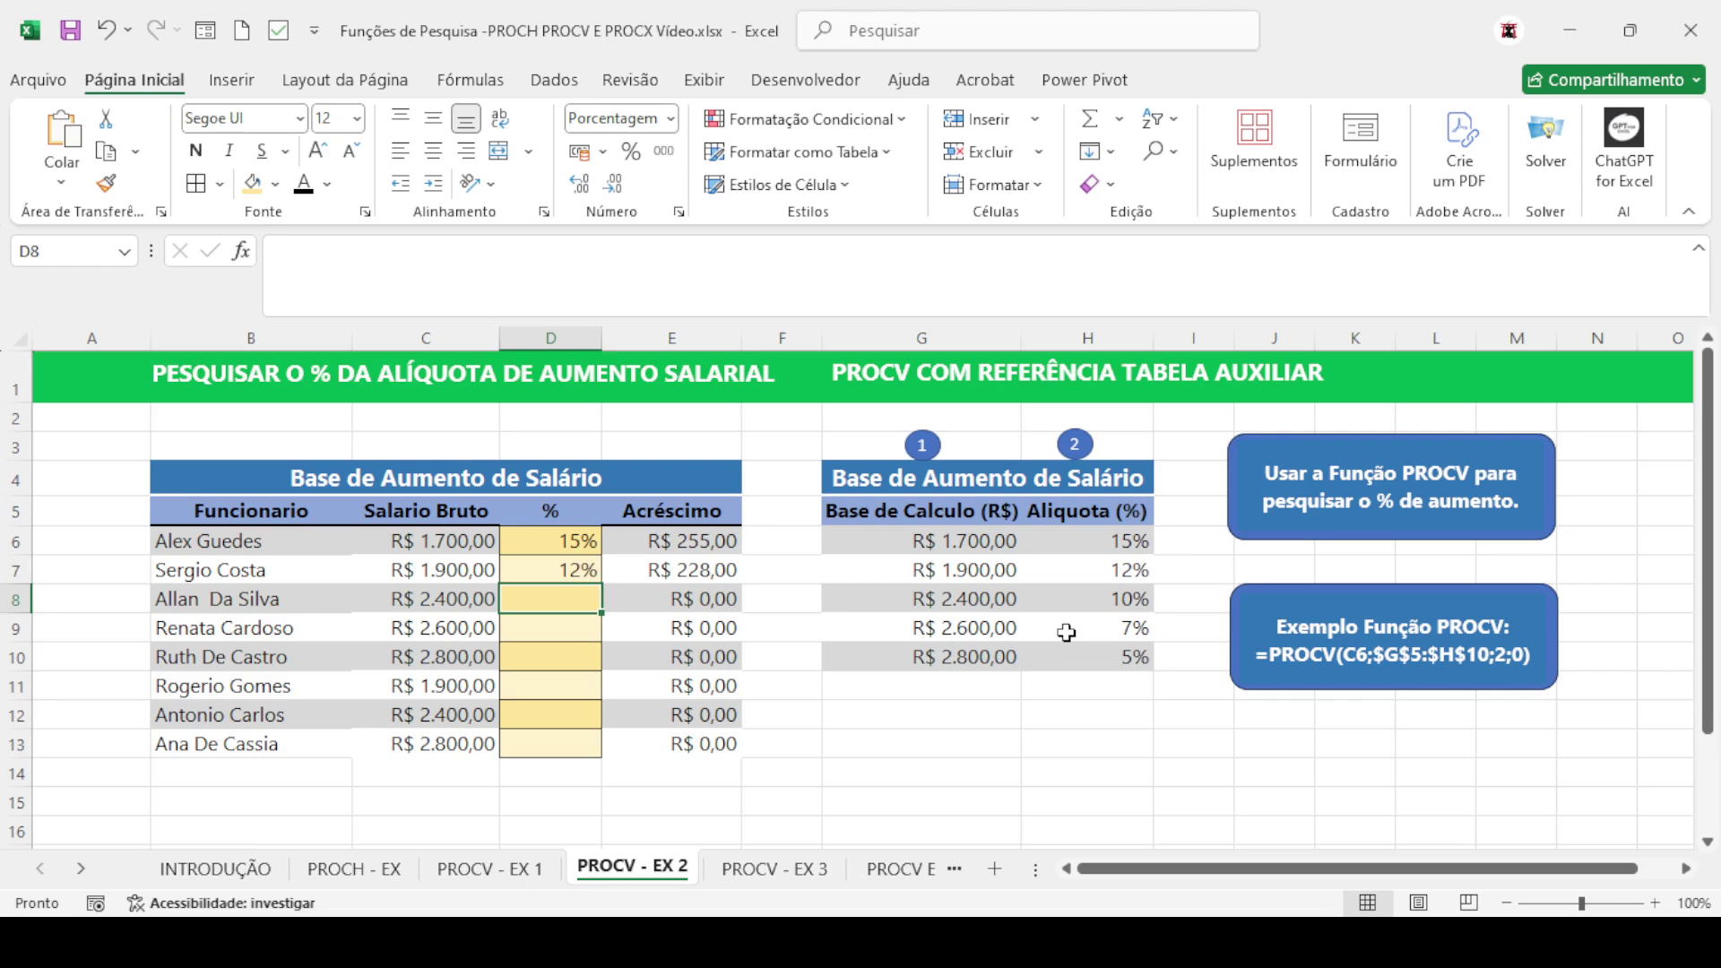
click(584, 573)
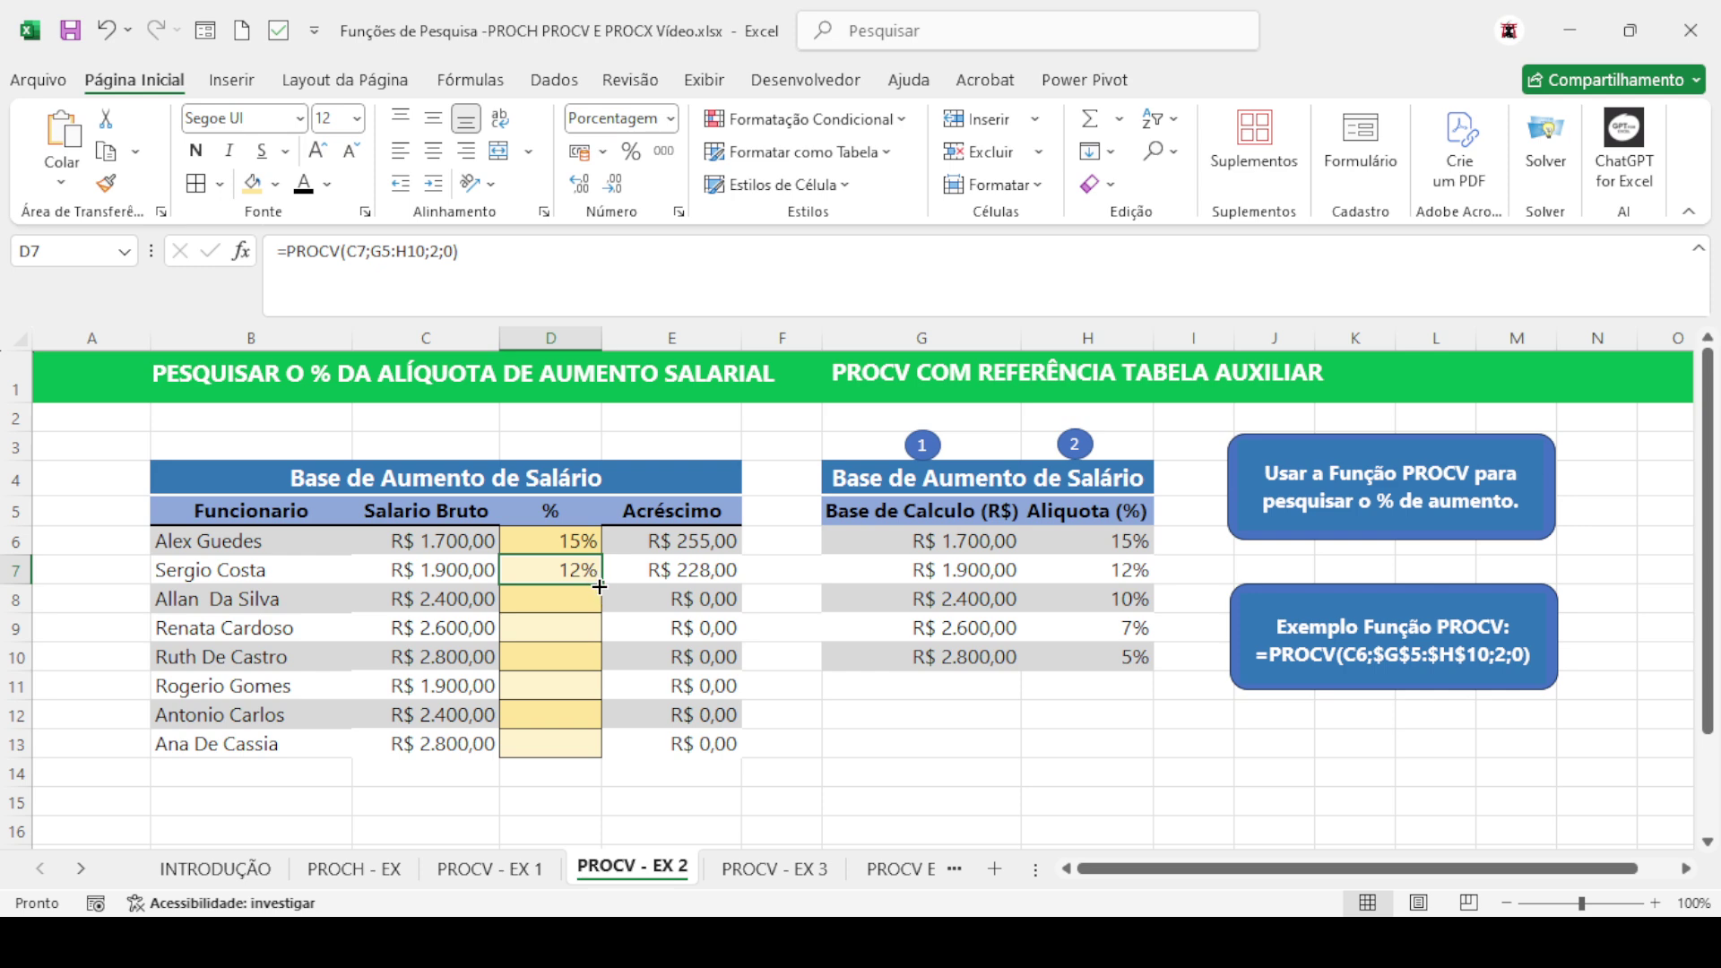
drag(603, 583, 602, 760)
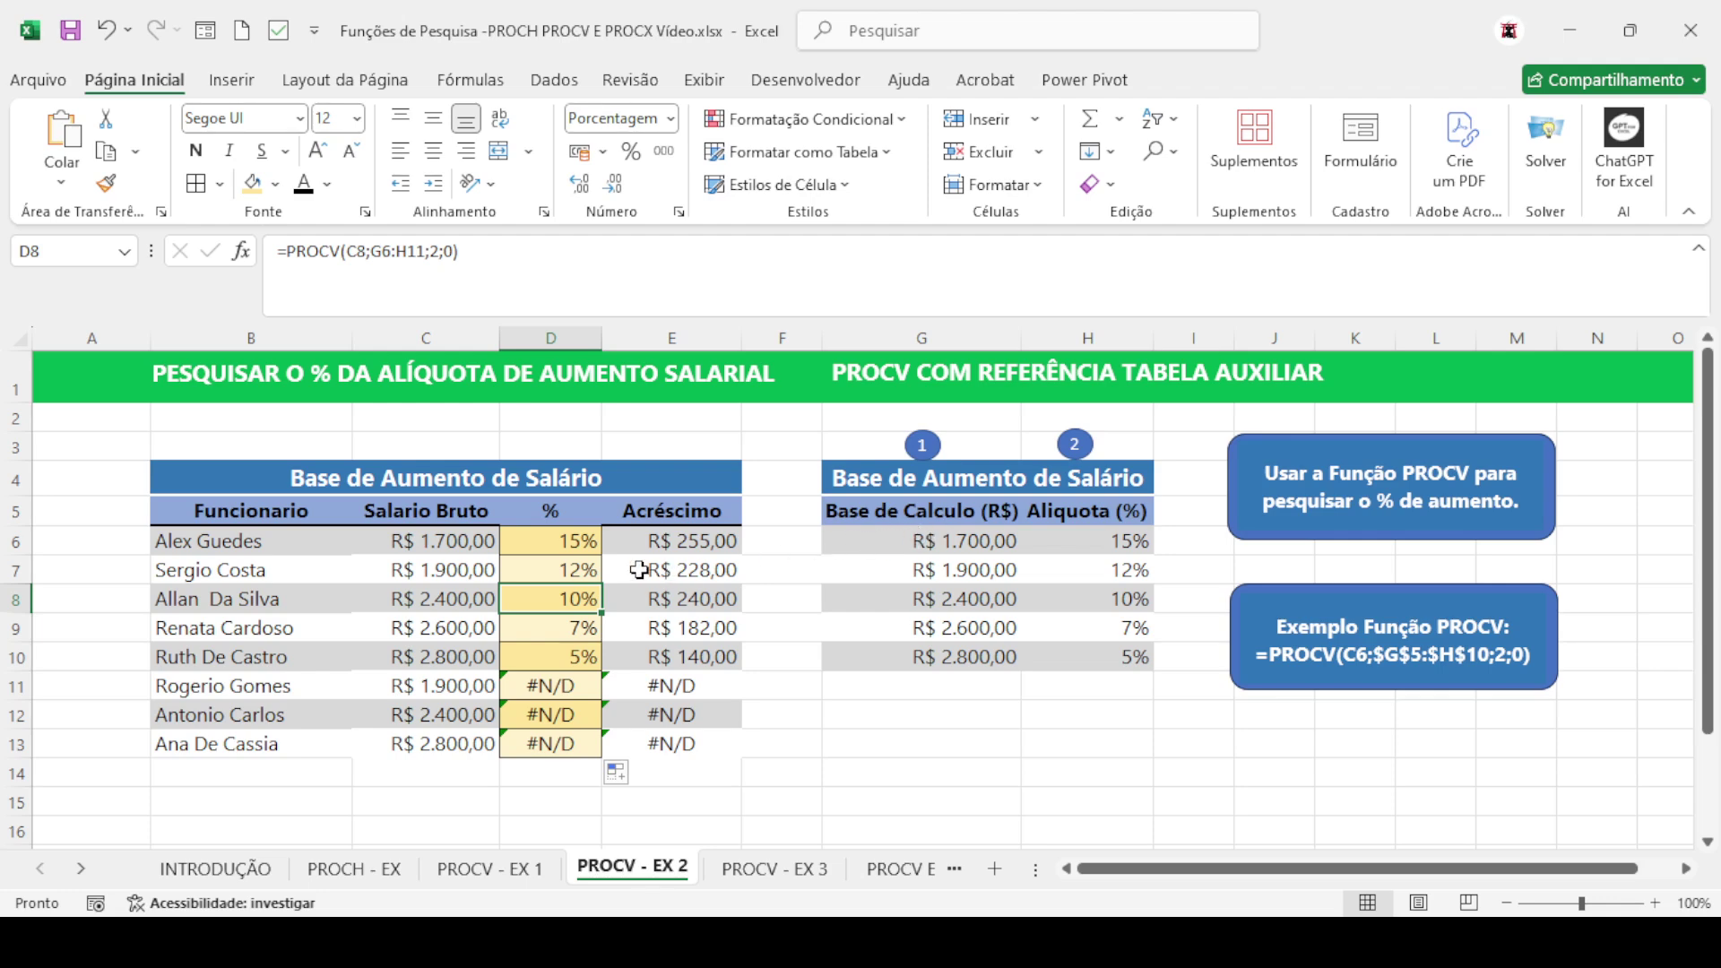
Make the lookup range in the D7 formula absolute as $G$5:$H$10
click(573, 565)
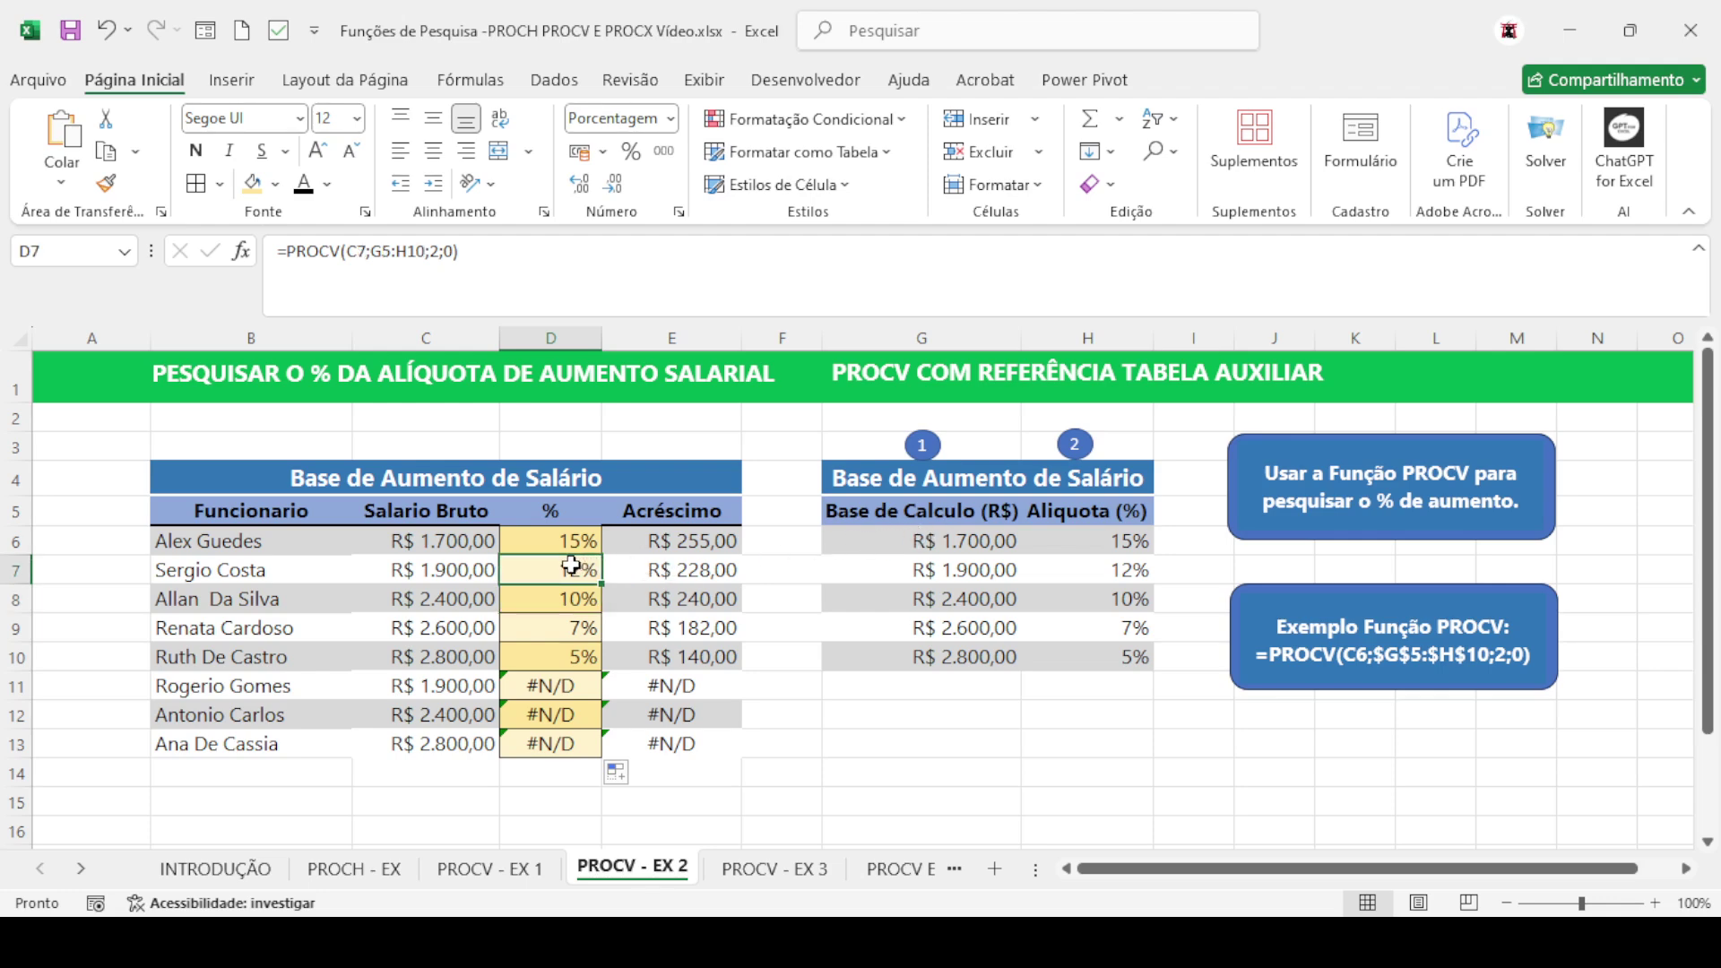
click(390, 252)
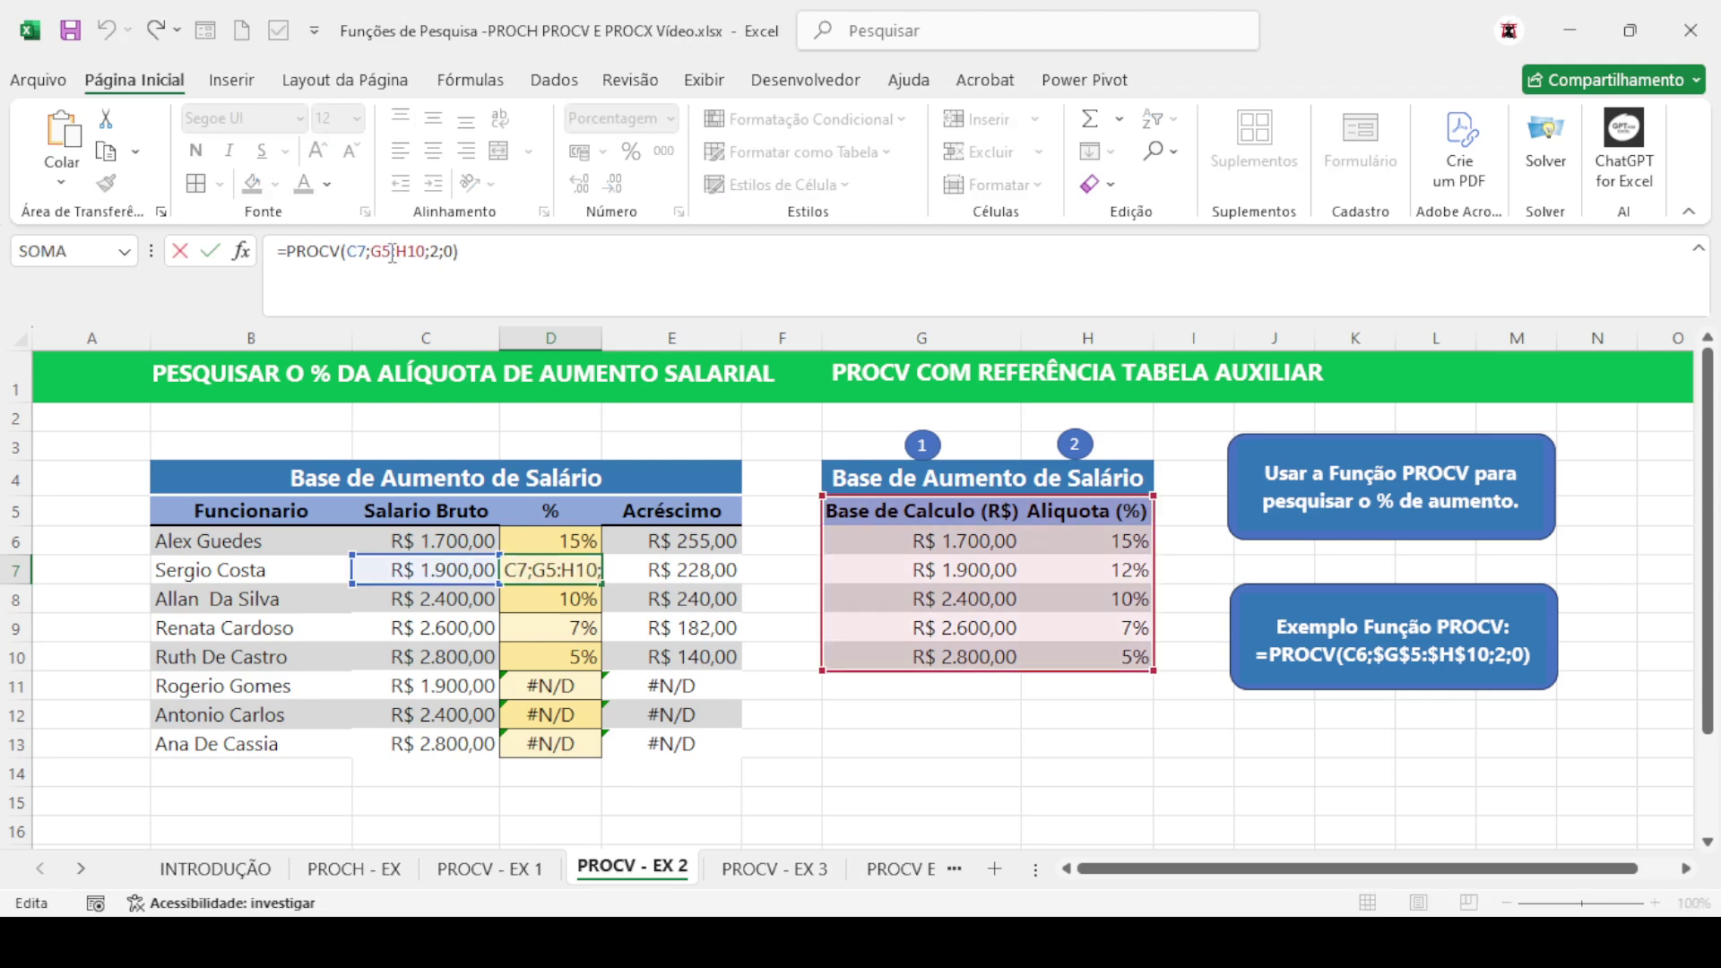
key(F4)
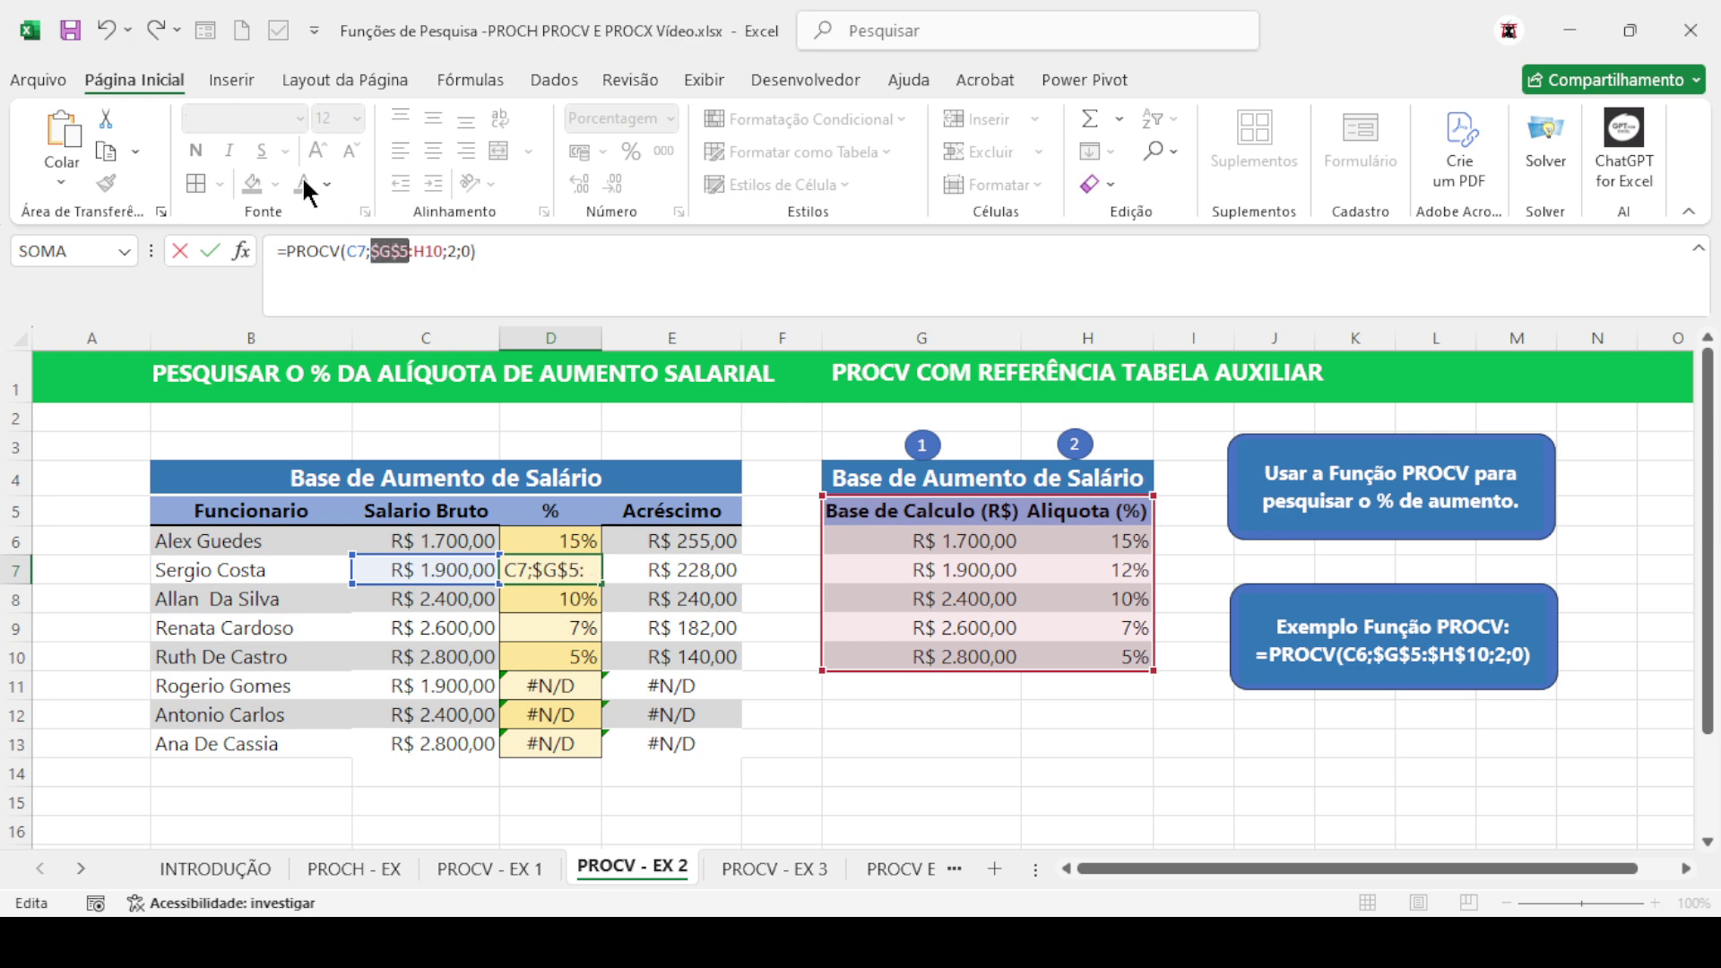
click(442, 251)
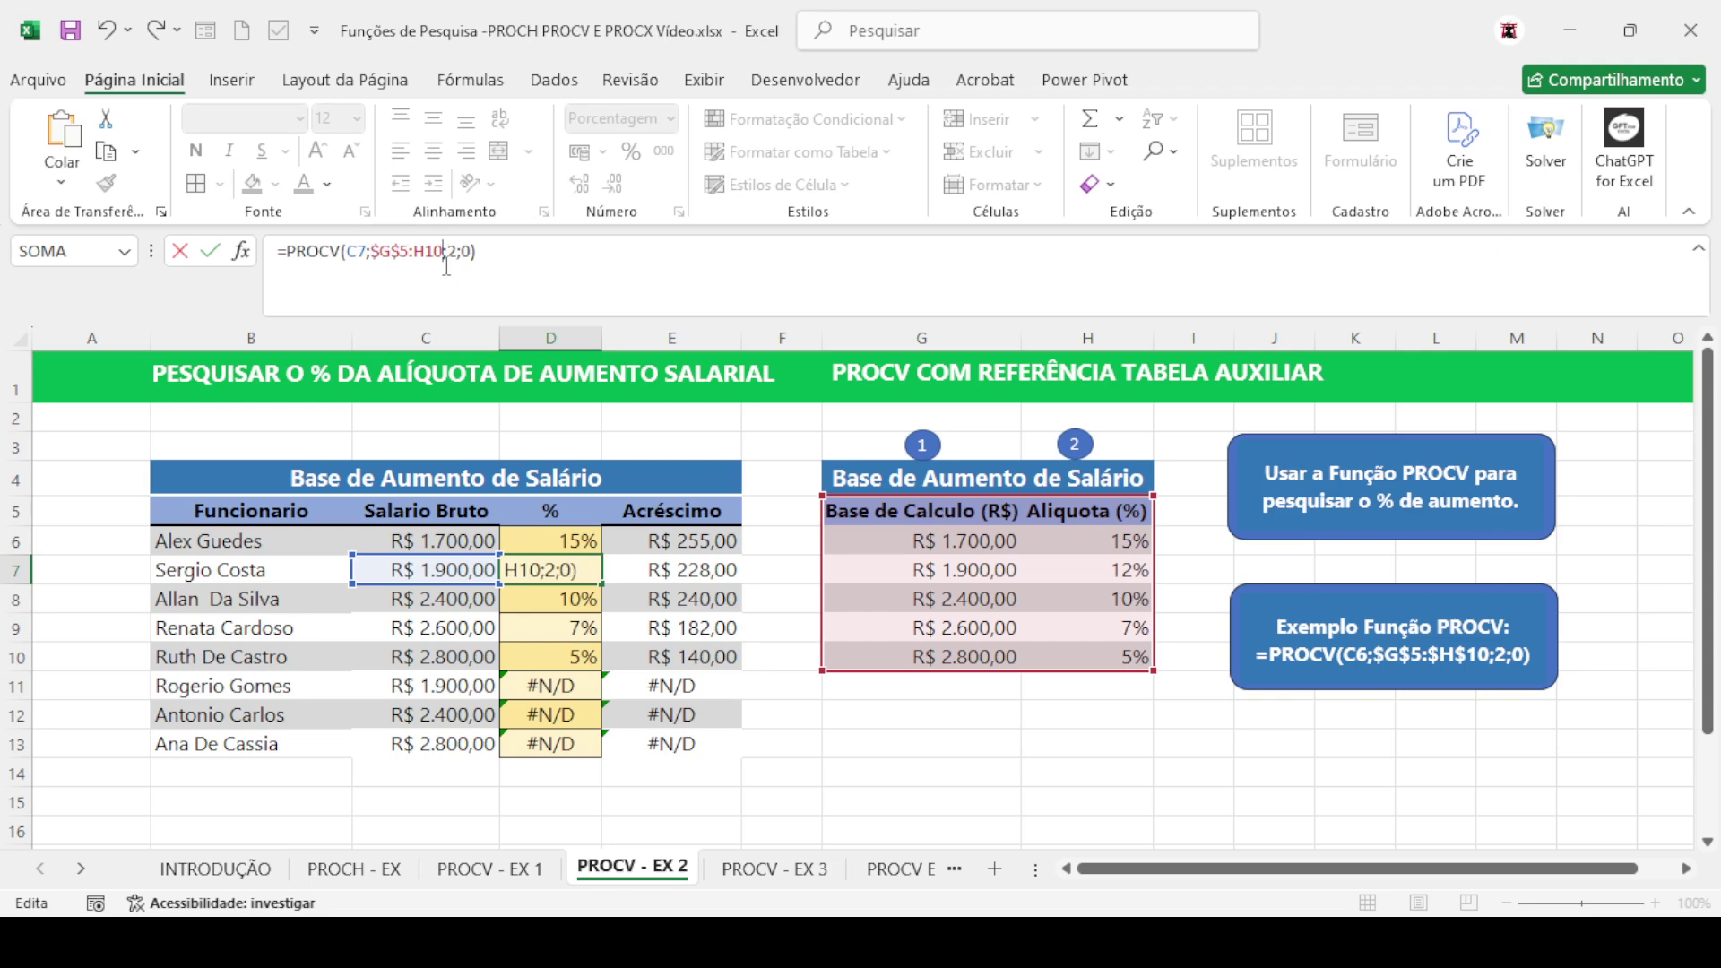
key(F4)
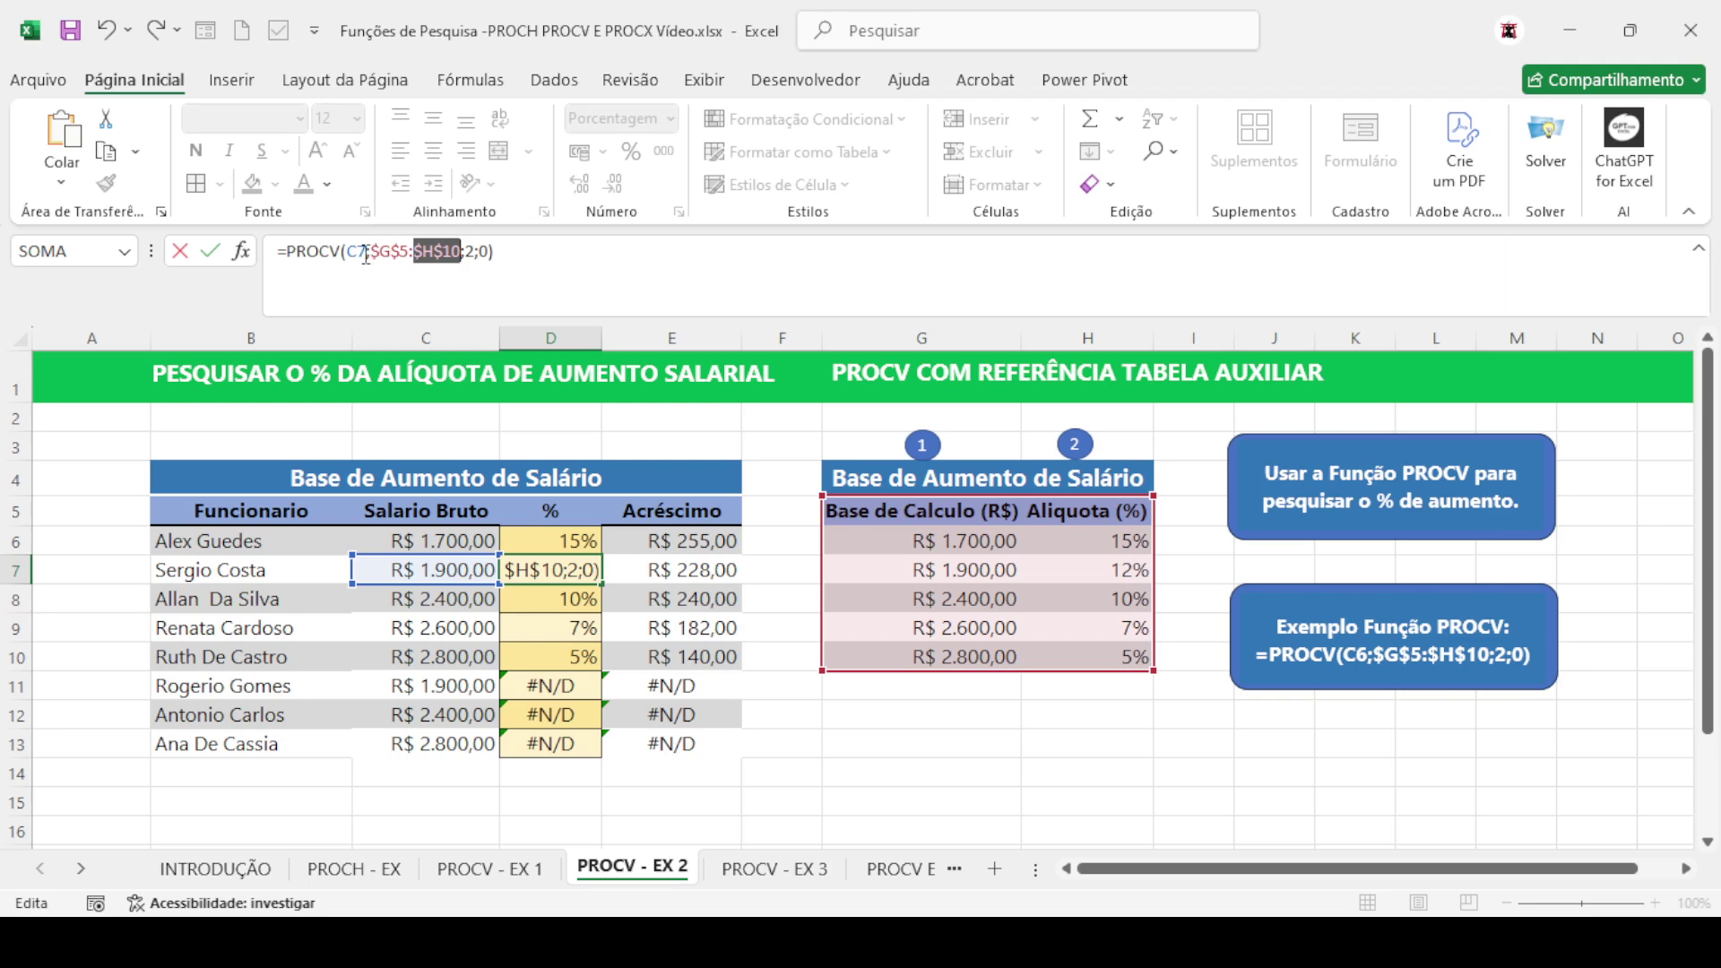
key(Return)
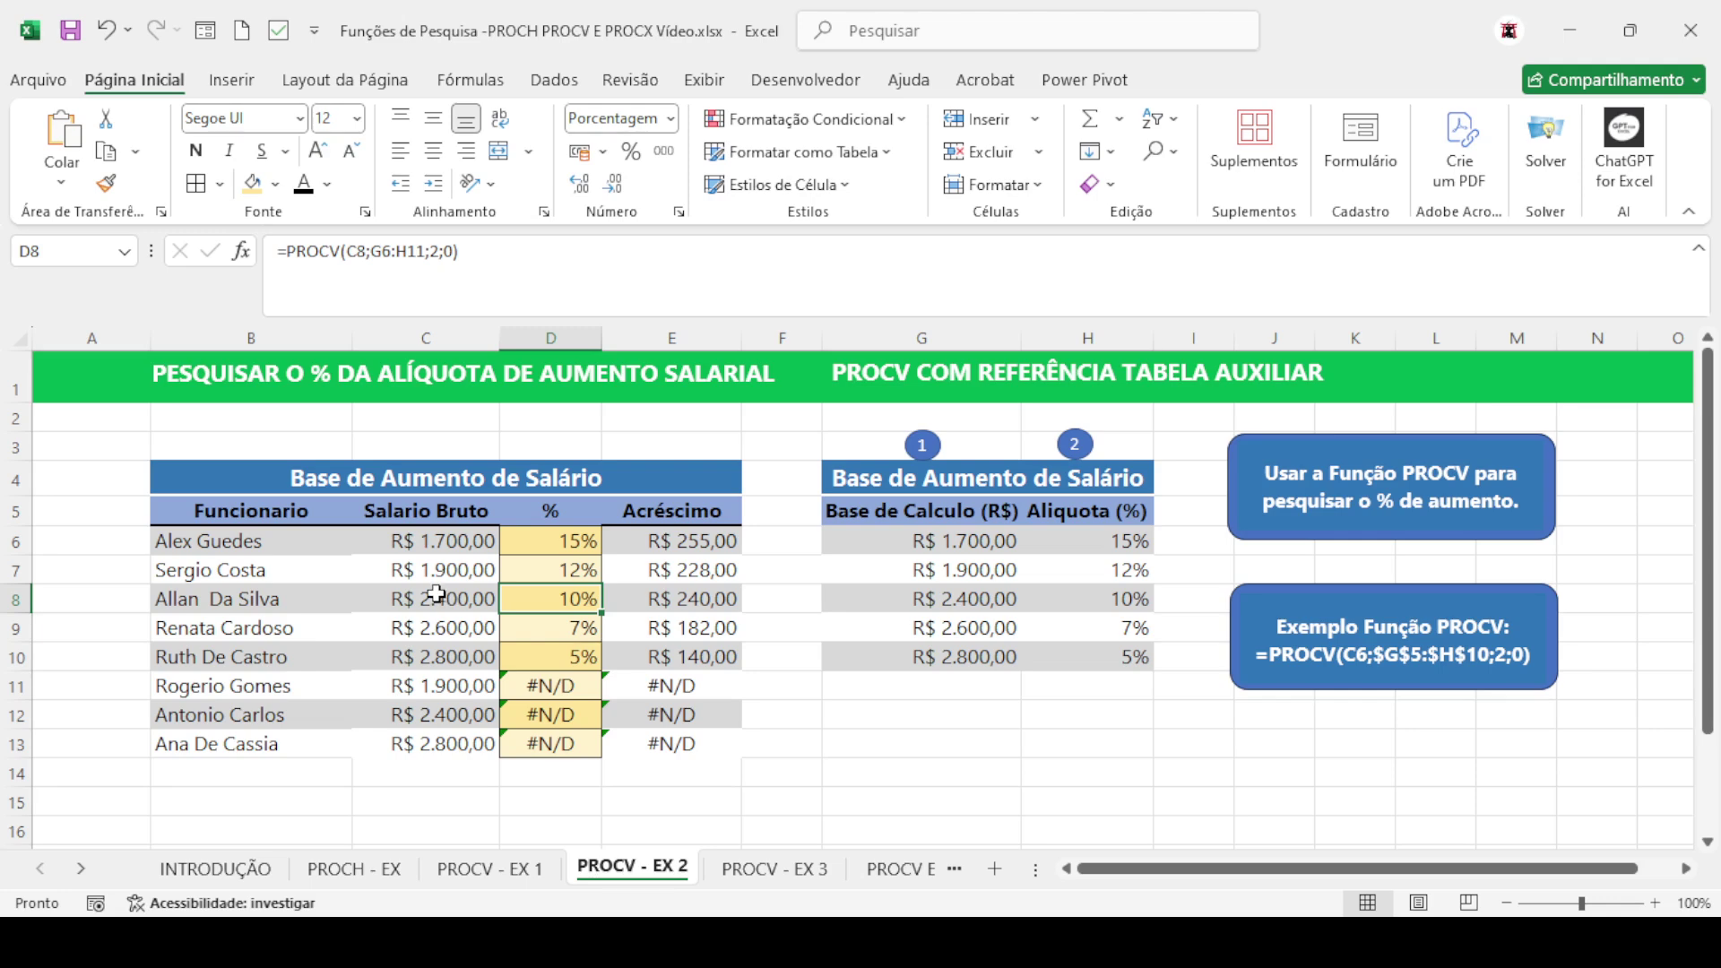
Copy the D7 formula with the absolute range down through D13 and review the salaries in C8, C9 and C10
click(563, 573)
drag(600, 584, 603, 751)
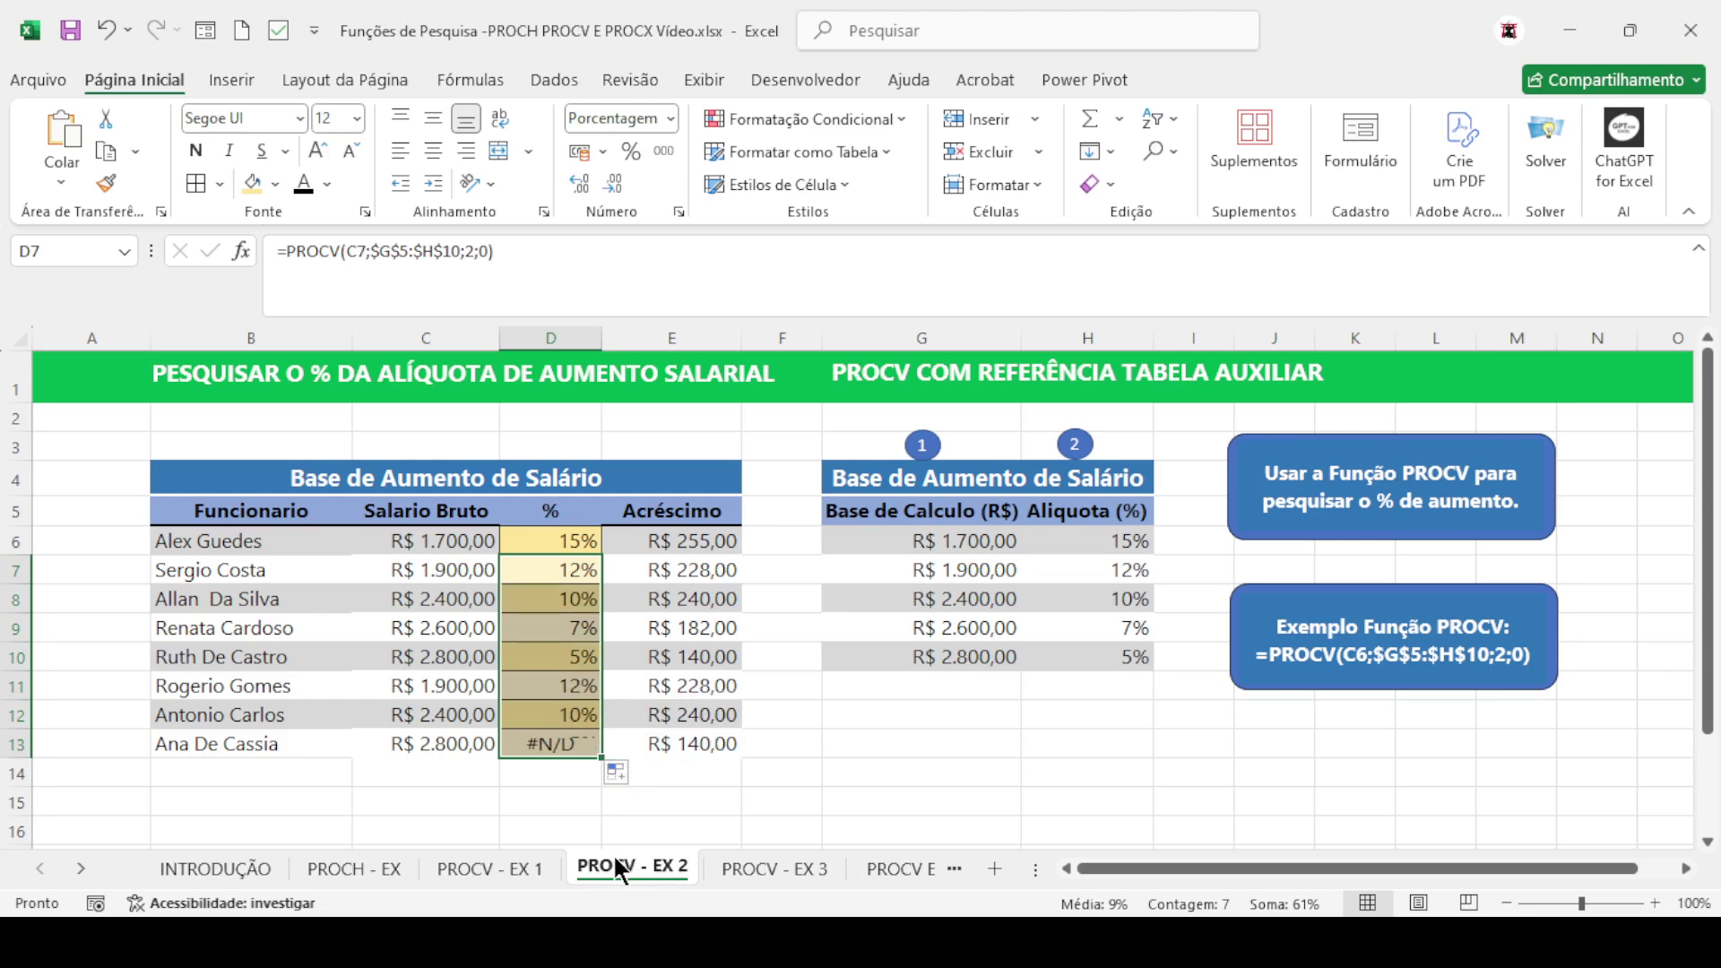
click(571, 817)
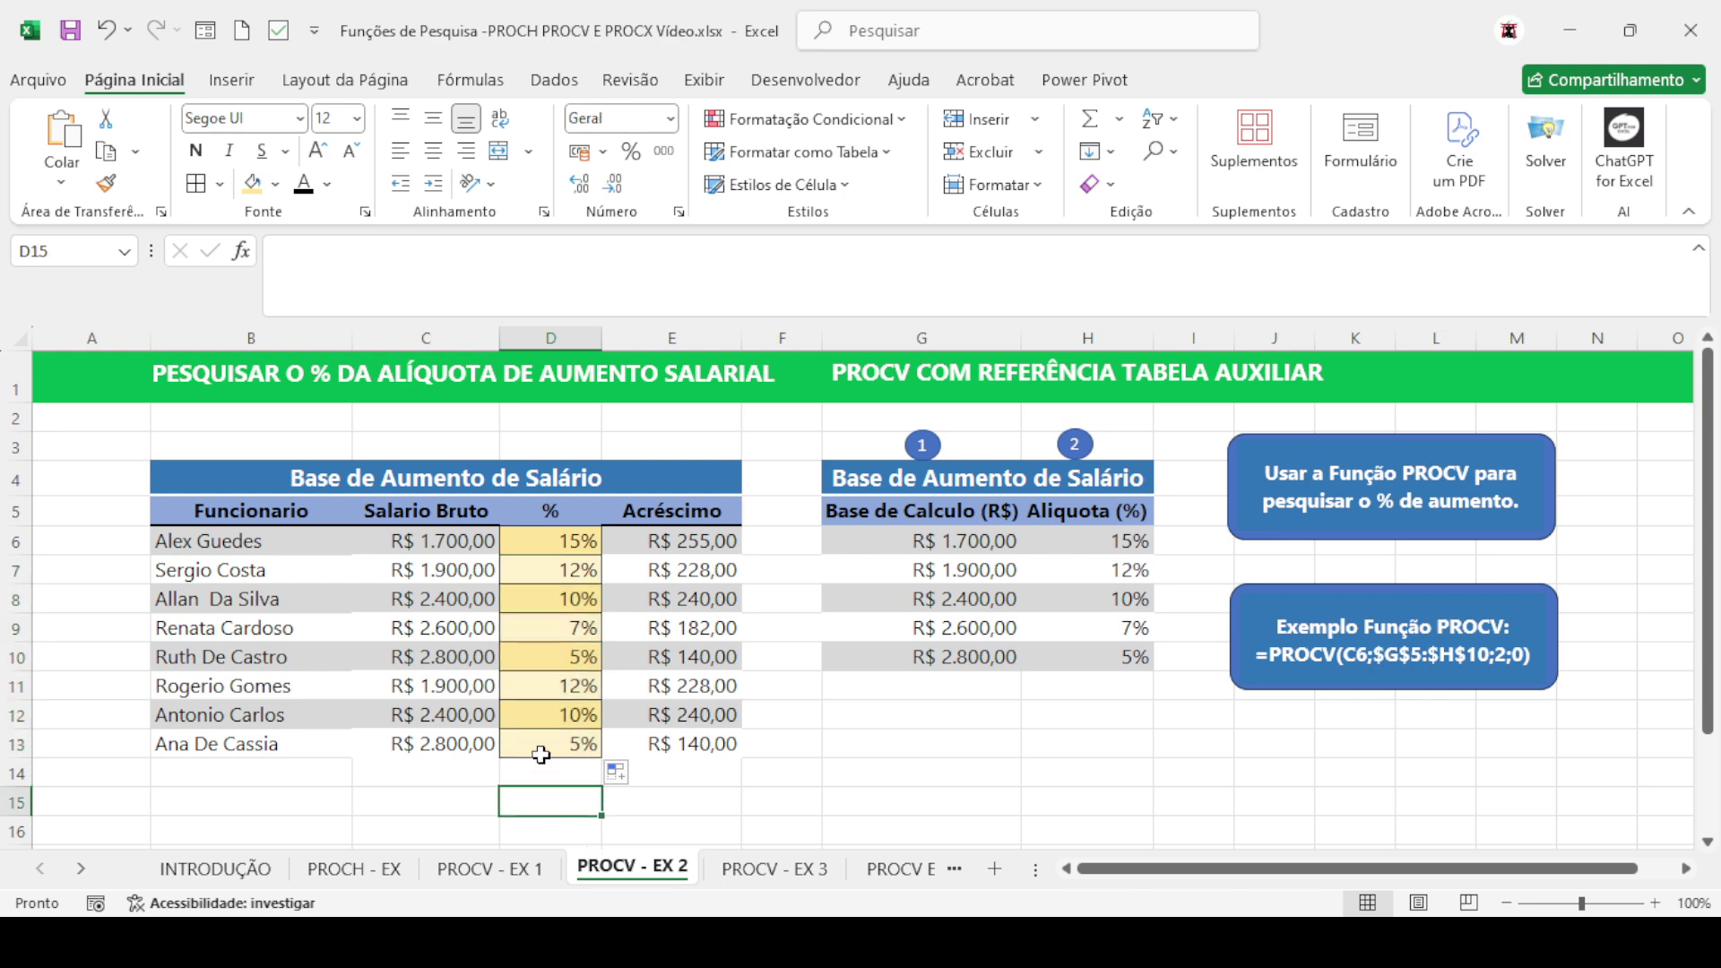
click(453, 600)
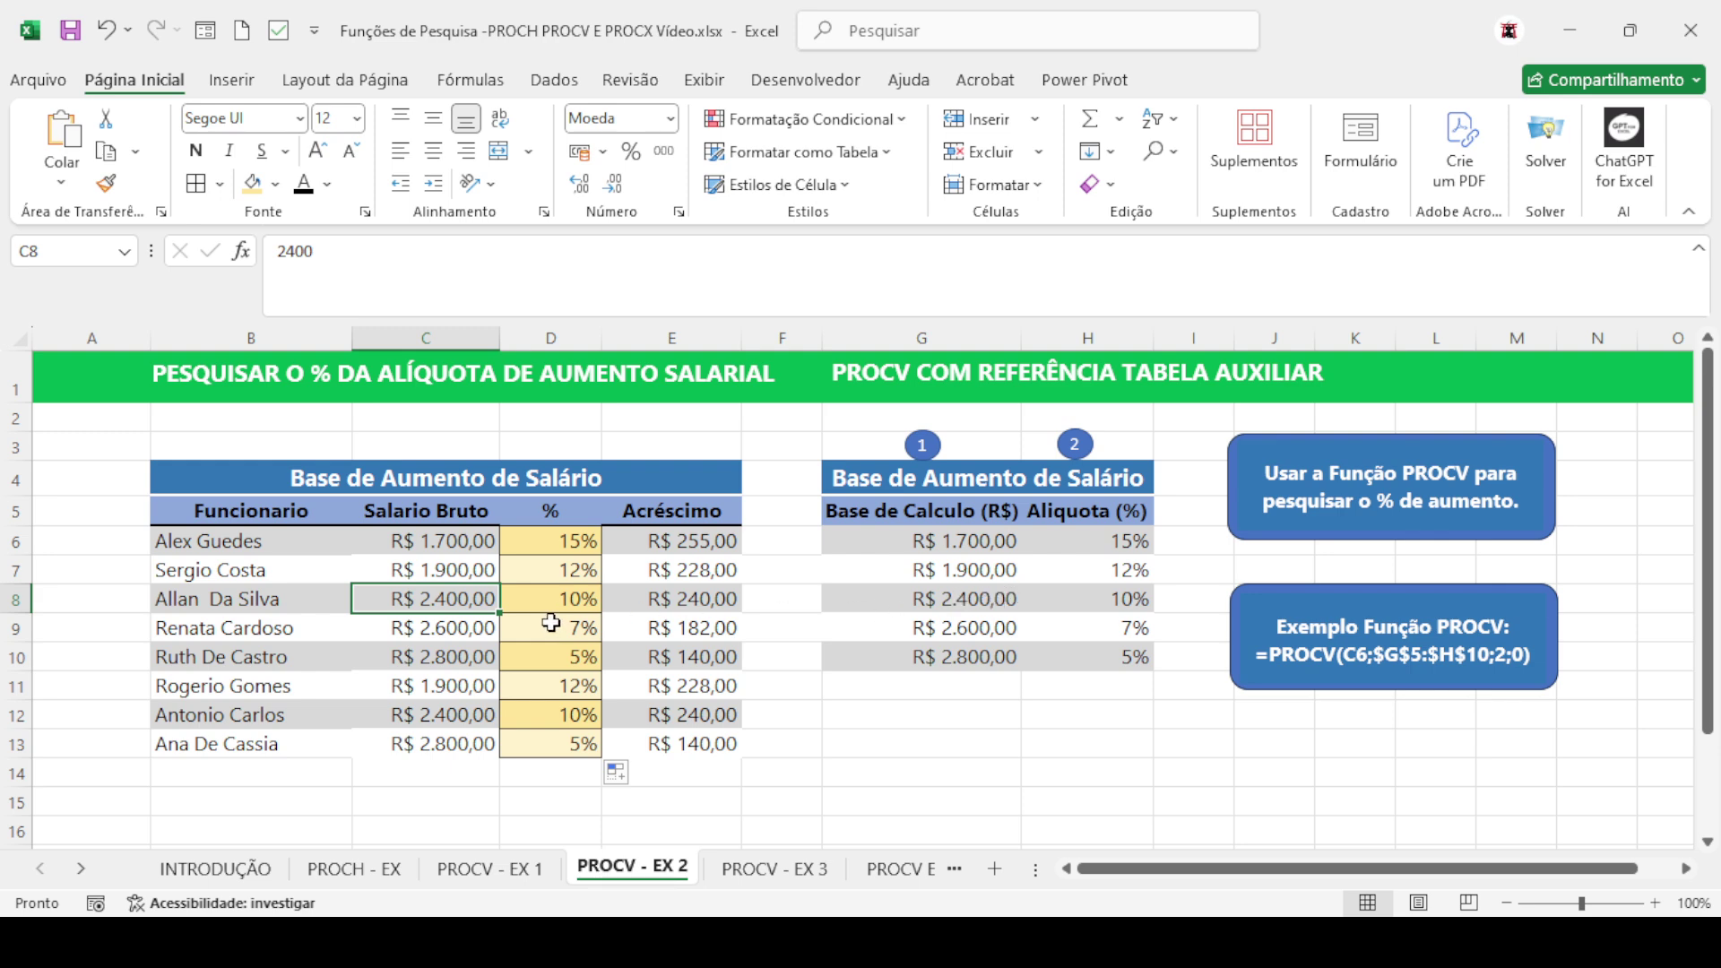
click(454, 626)
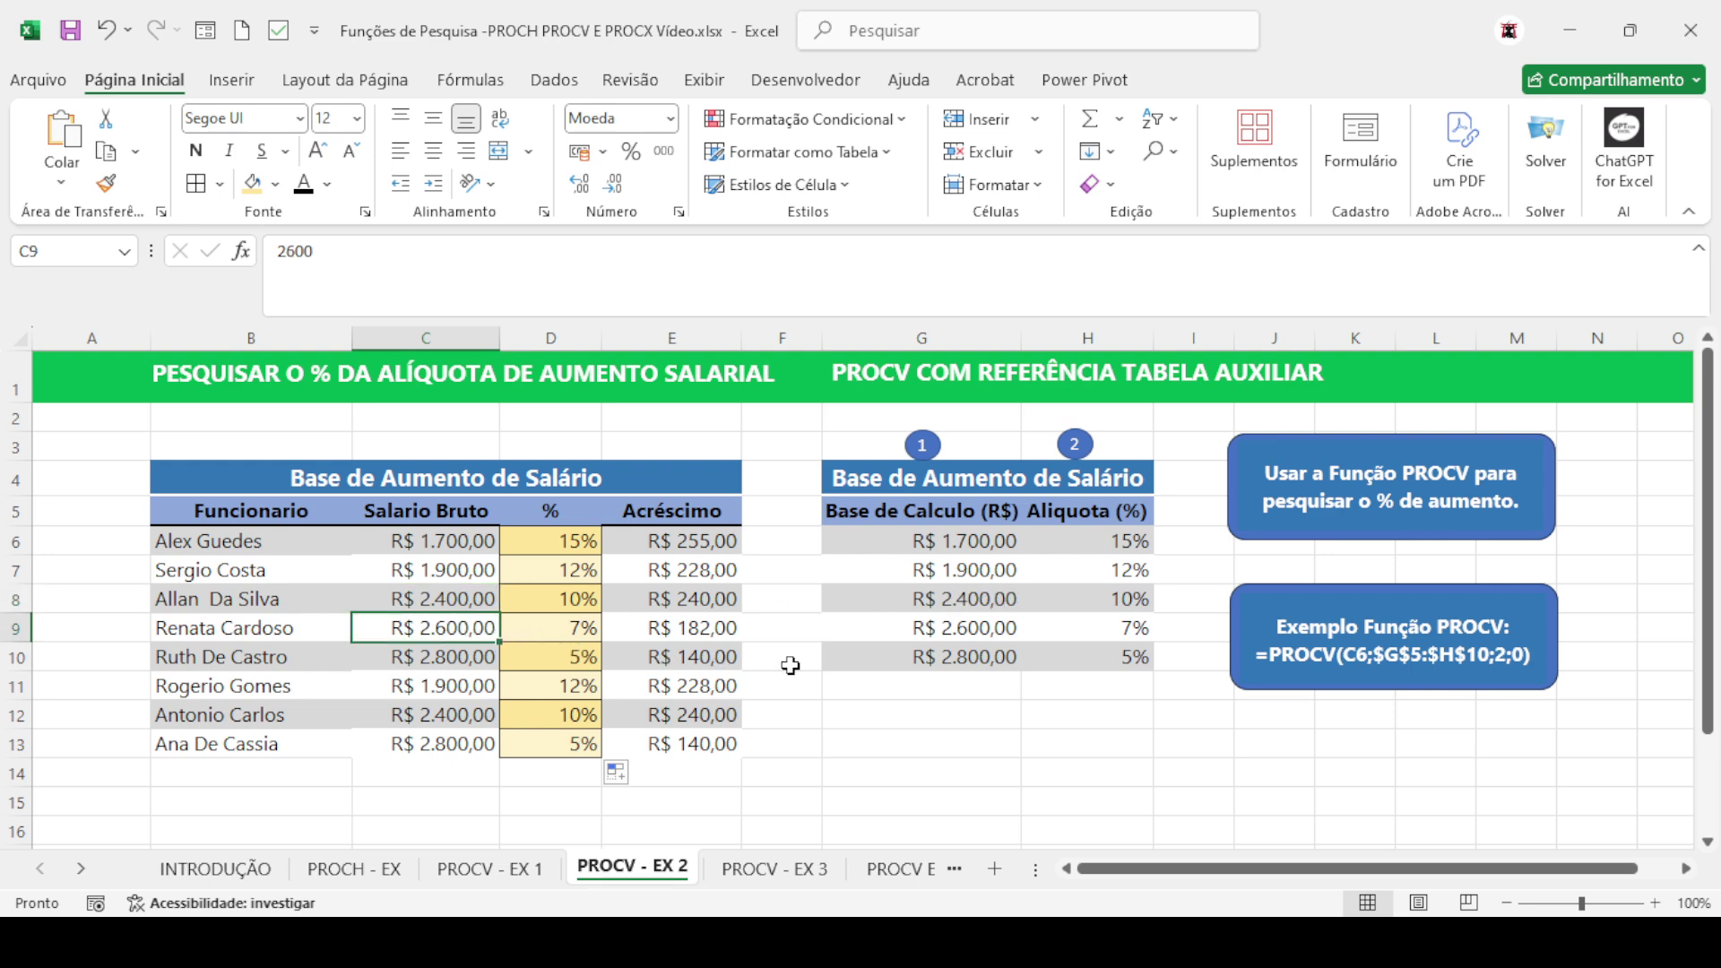
click(419, 656)
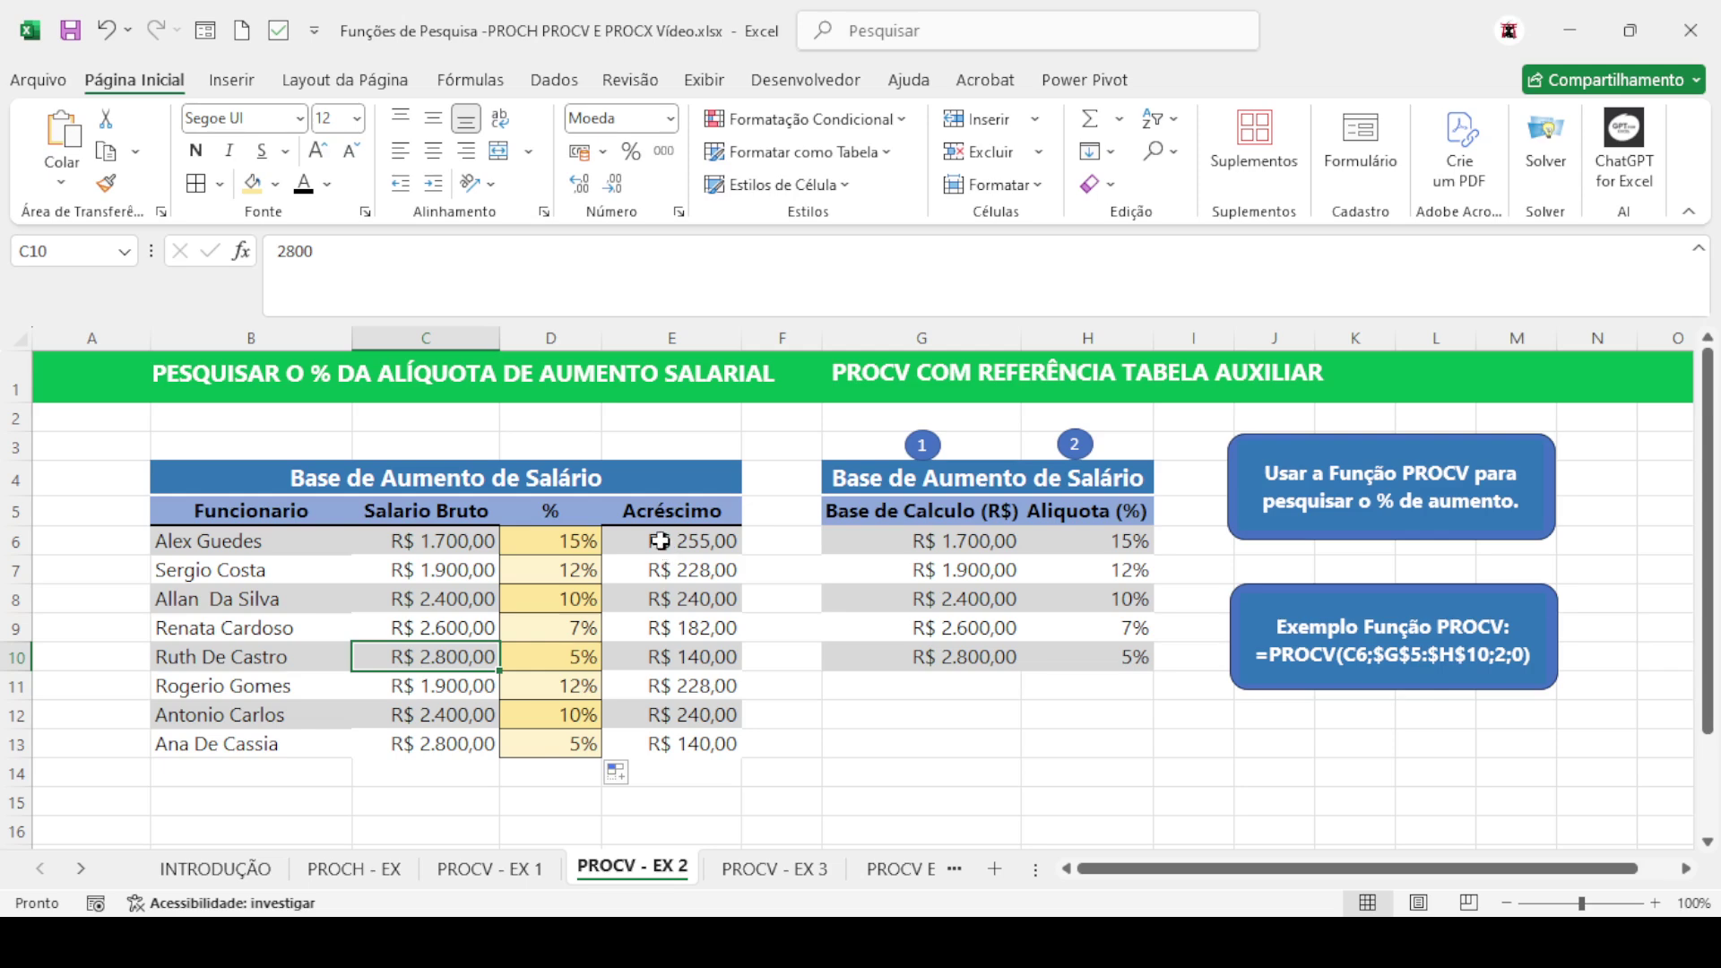
Try the Contábil number format on the Acréscimo values in E6:E13 and return them to Moeda
drag(660, 540, 659, 743)
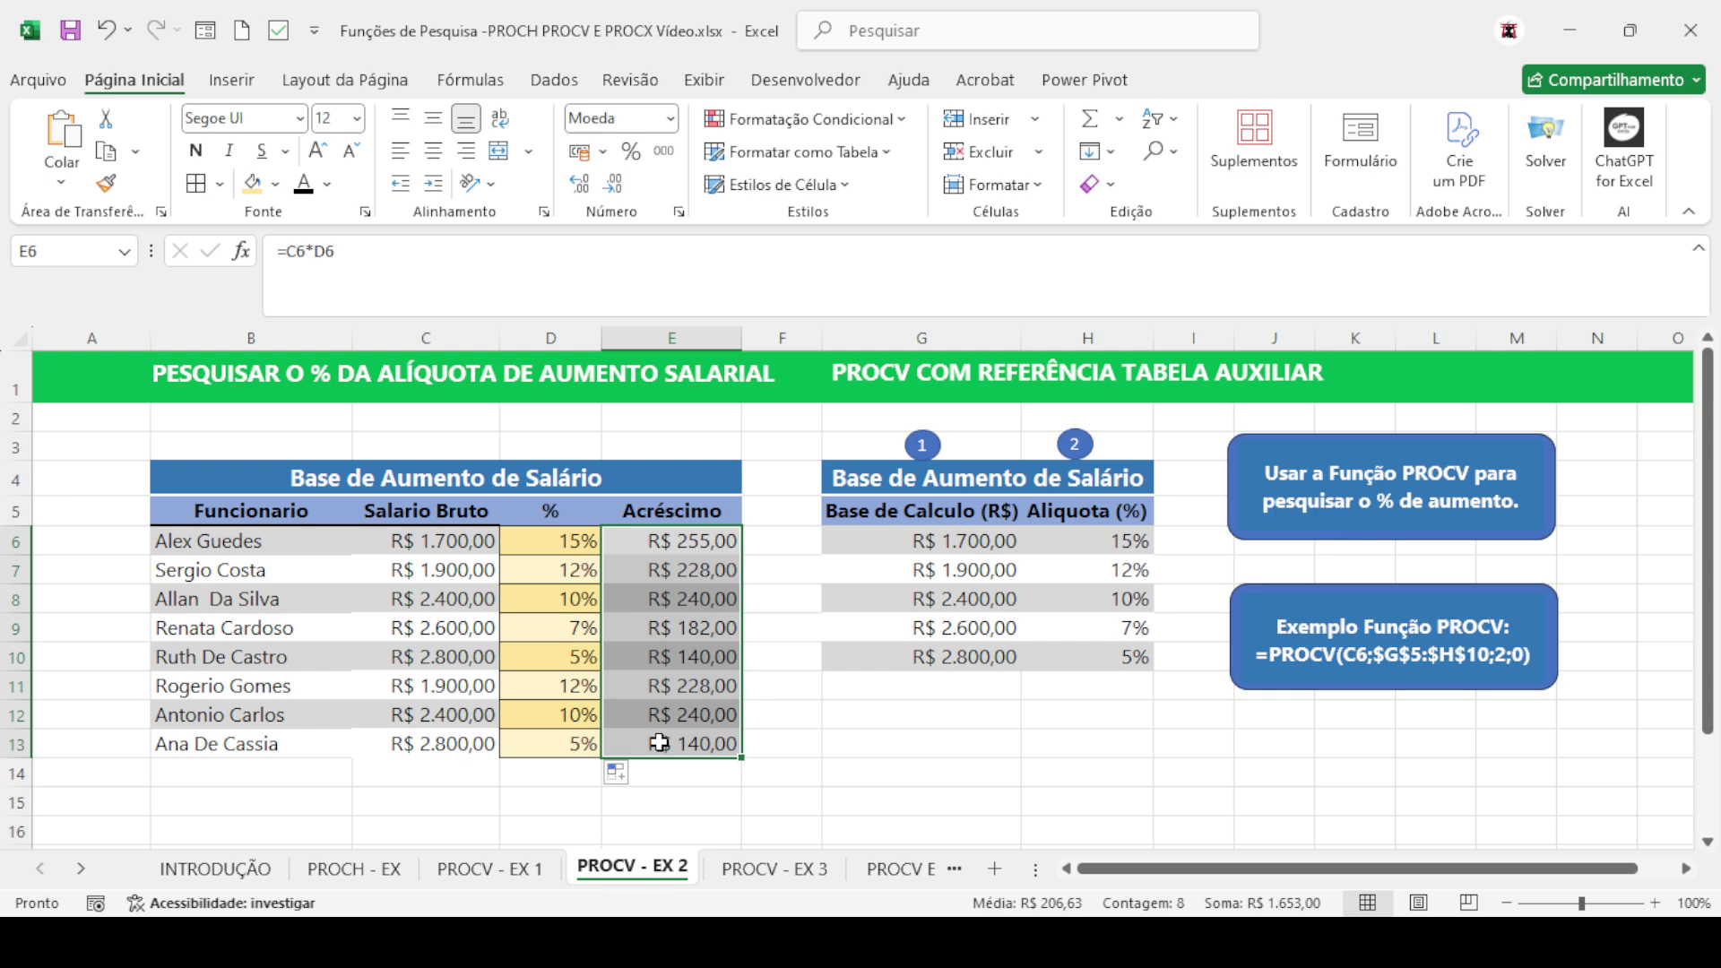
click(669, 120)
key(BackSpace)
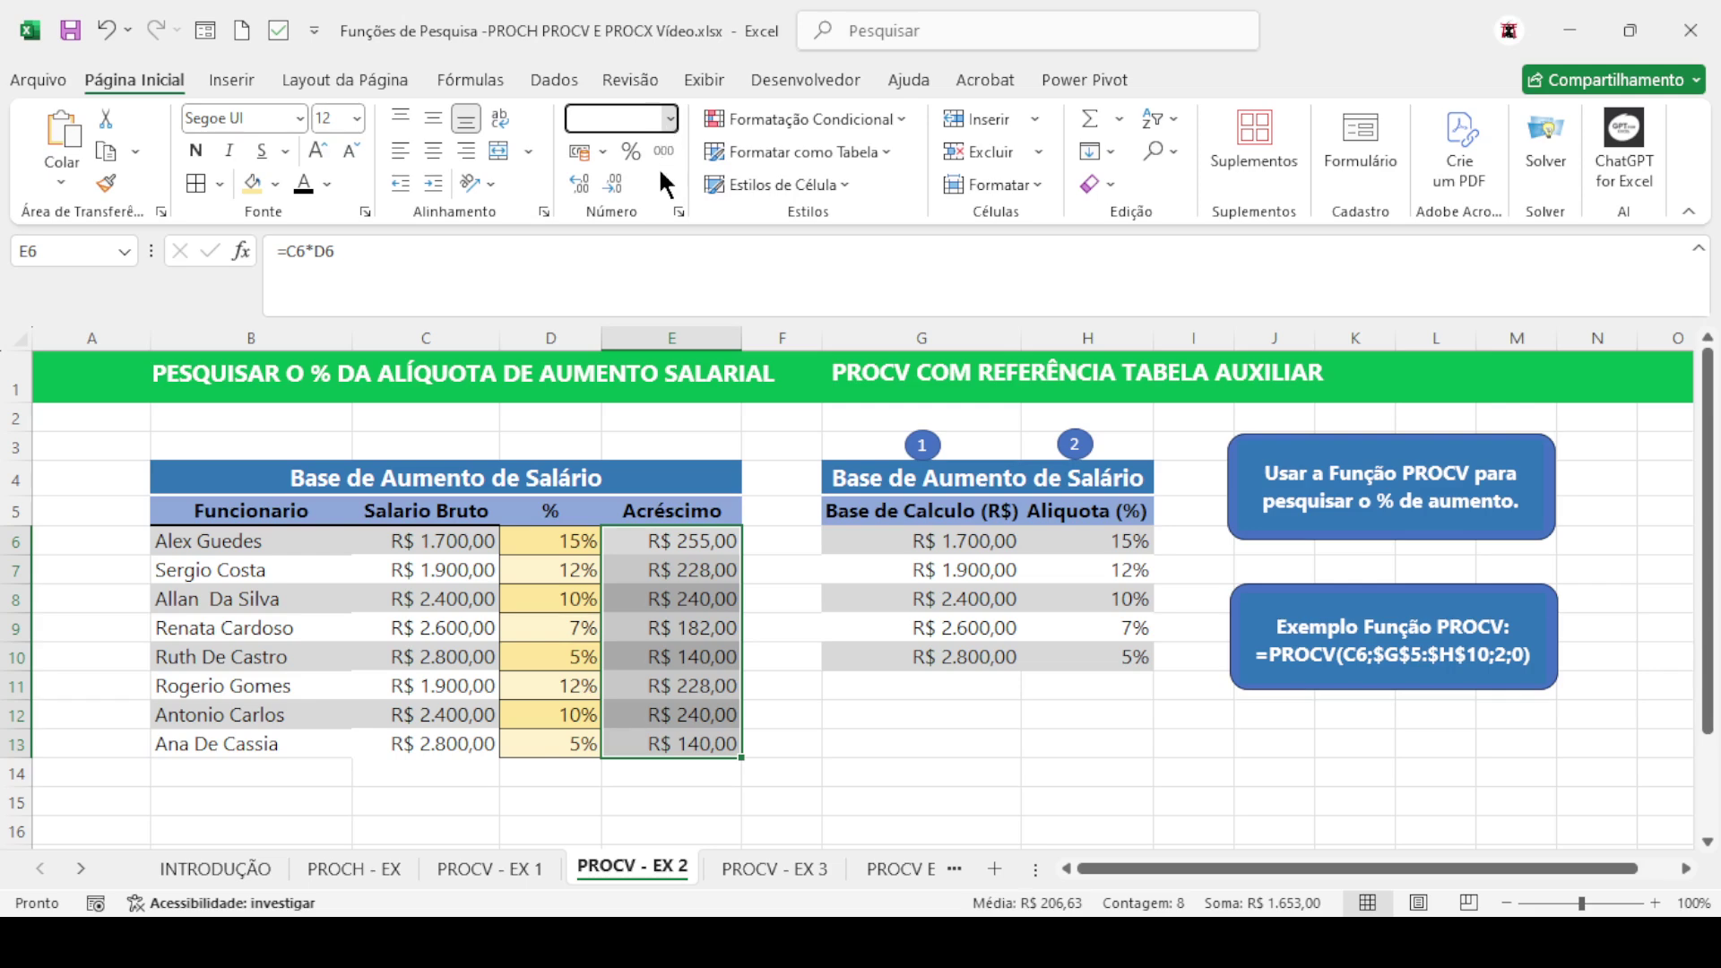
text(Contábil)
key(Return)
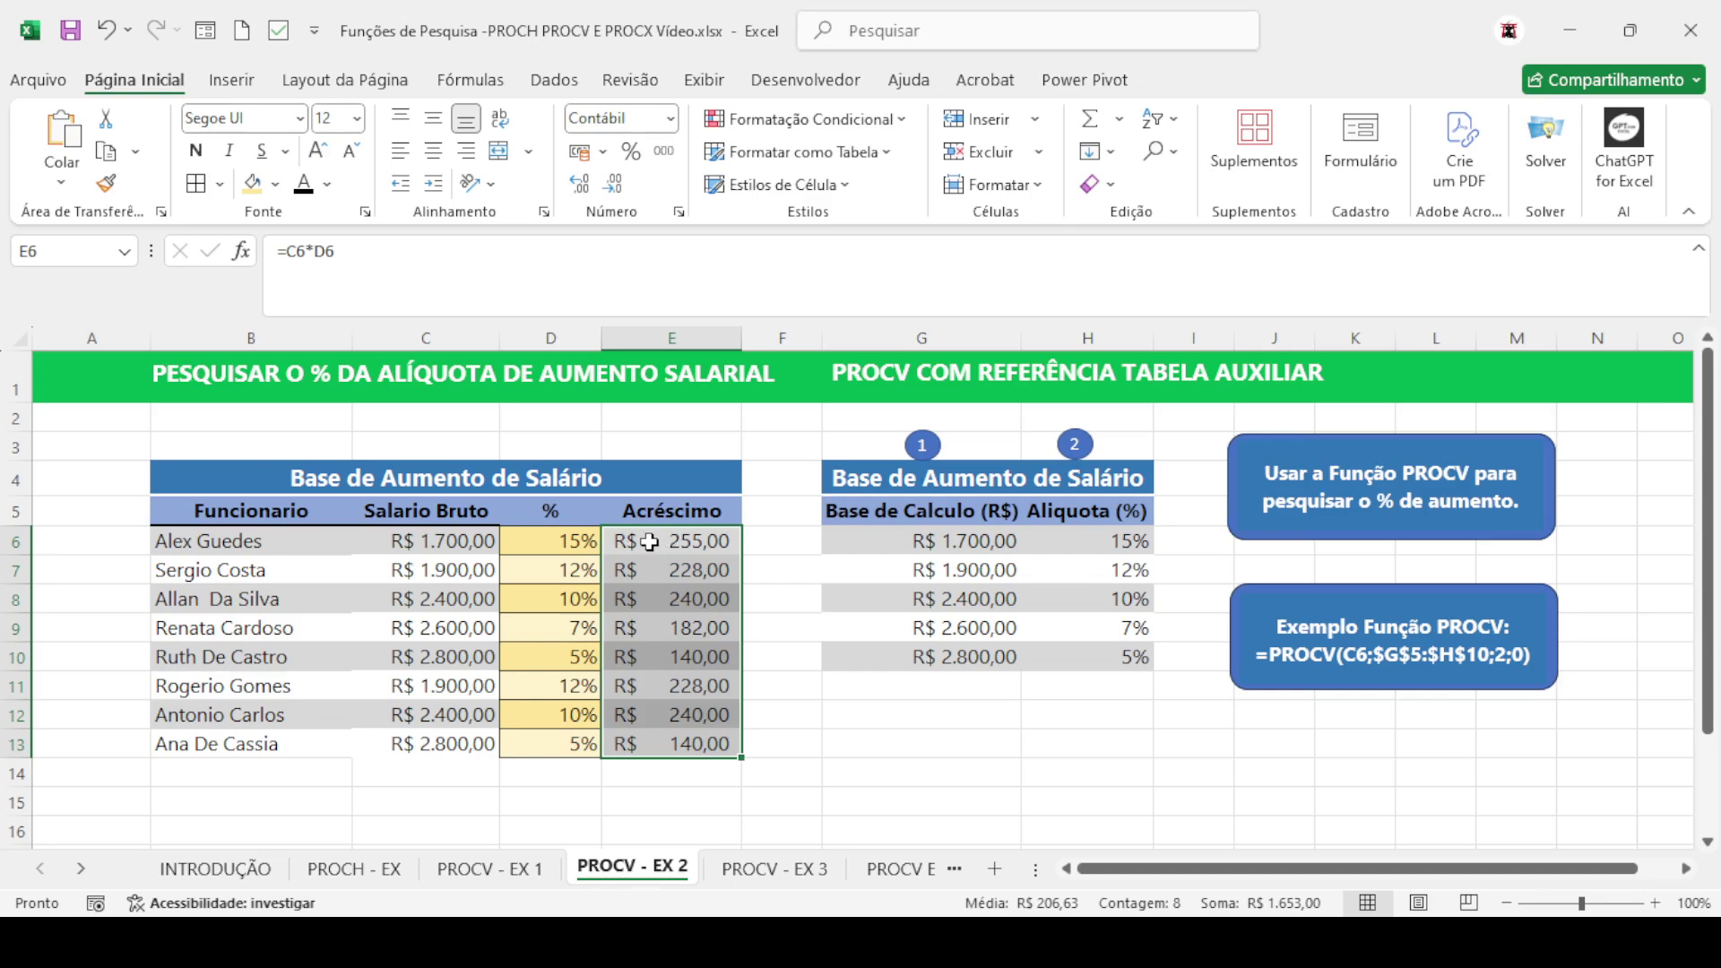
click(660, 116)
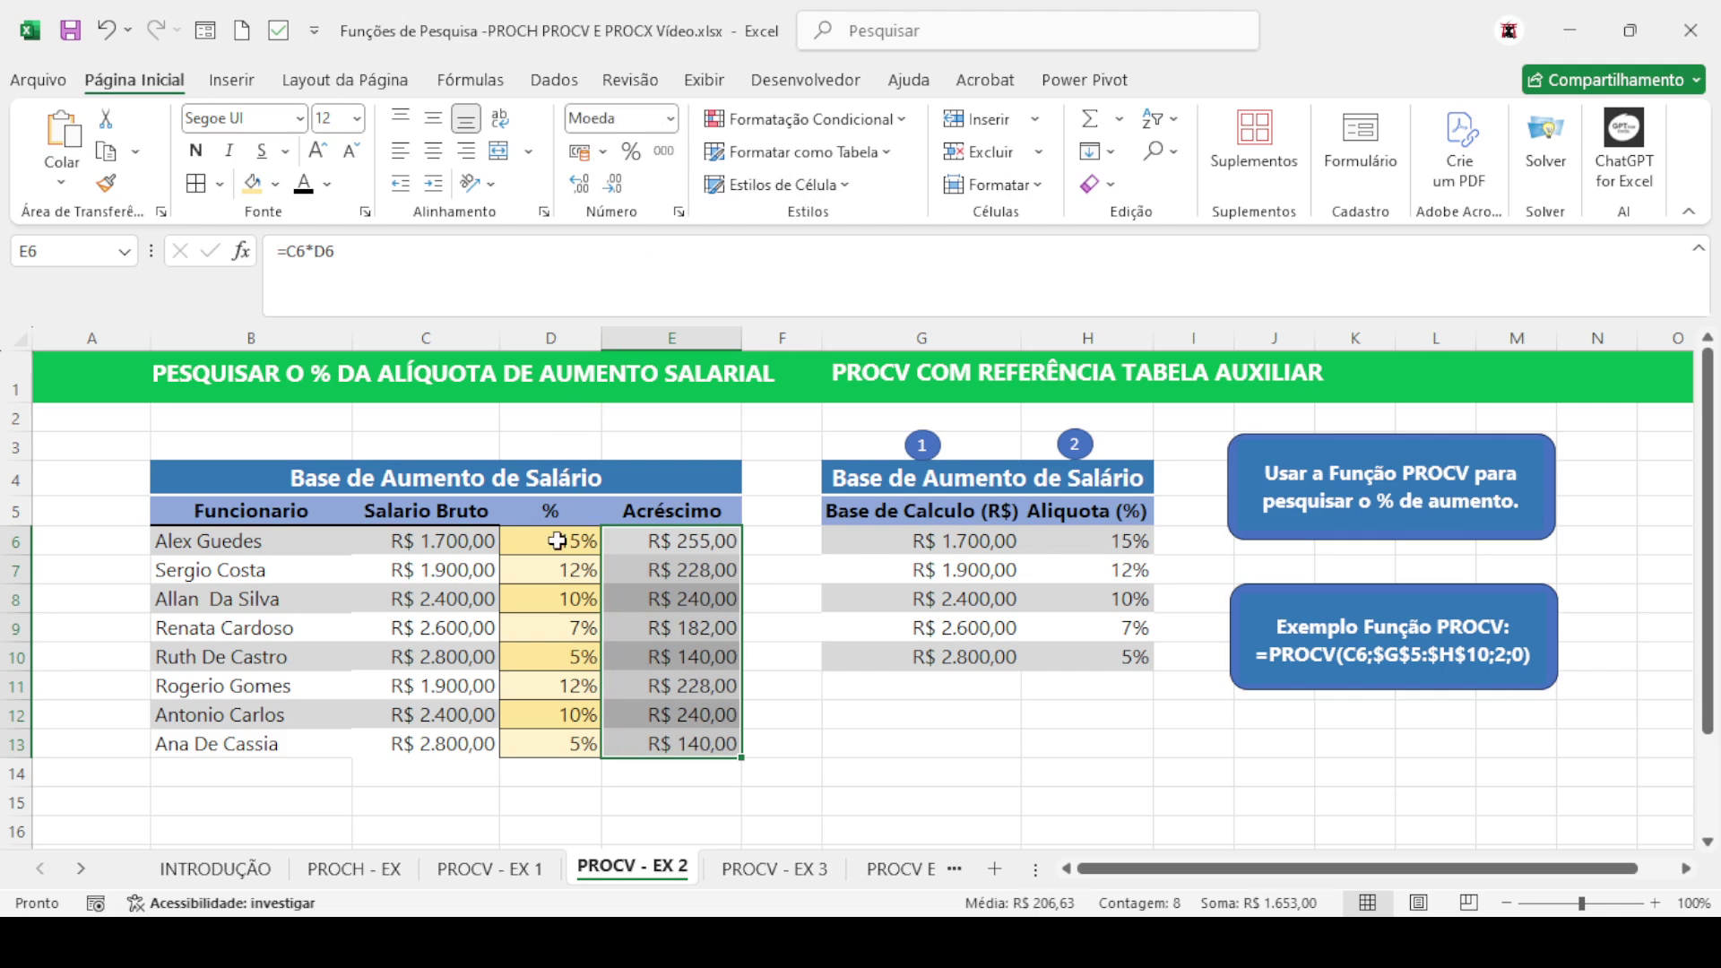
Try adding a $ before G5 in the D6 PROCV formula and remove it again
click(553, 541)
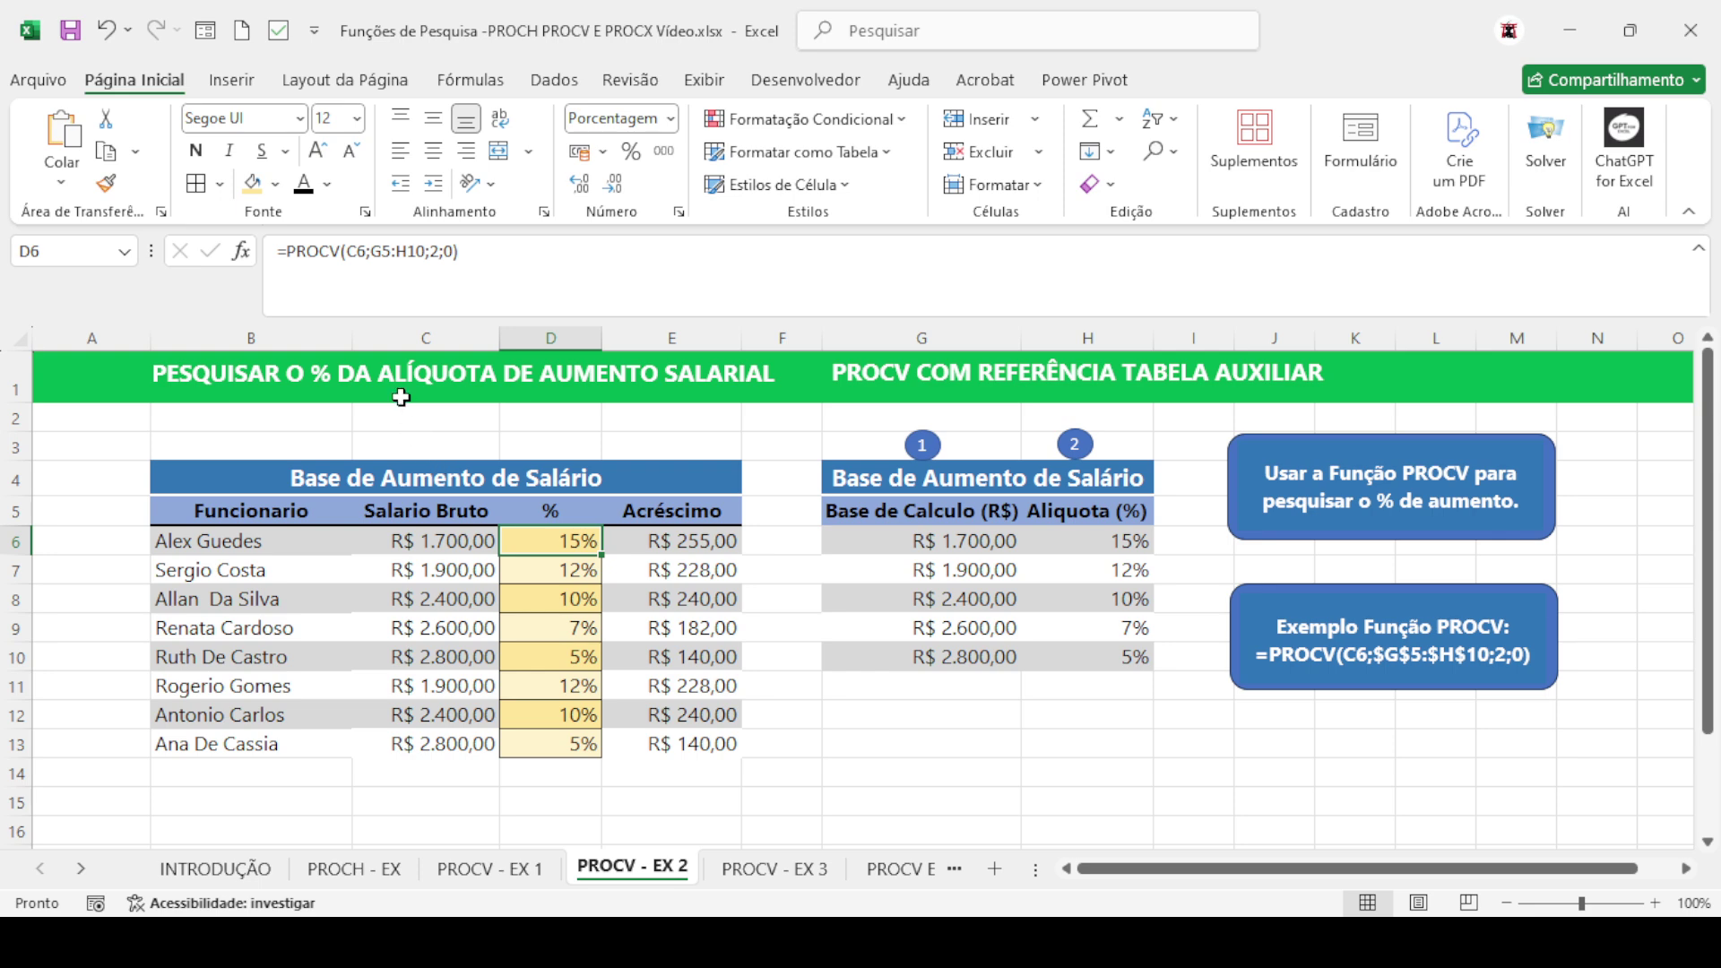
click(375, 255)
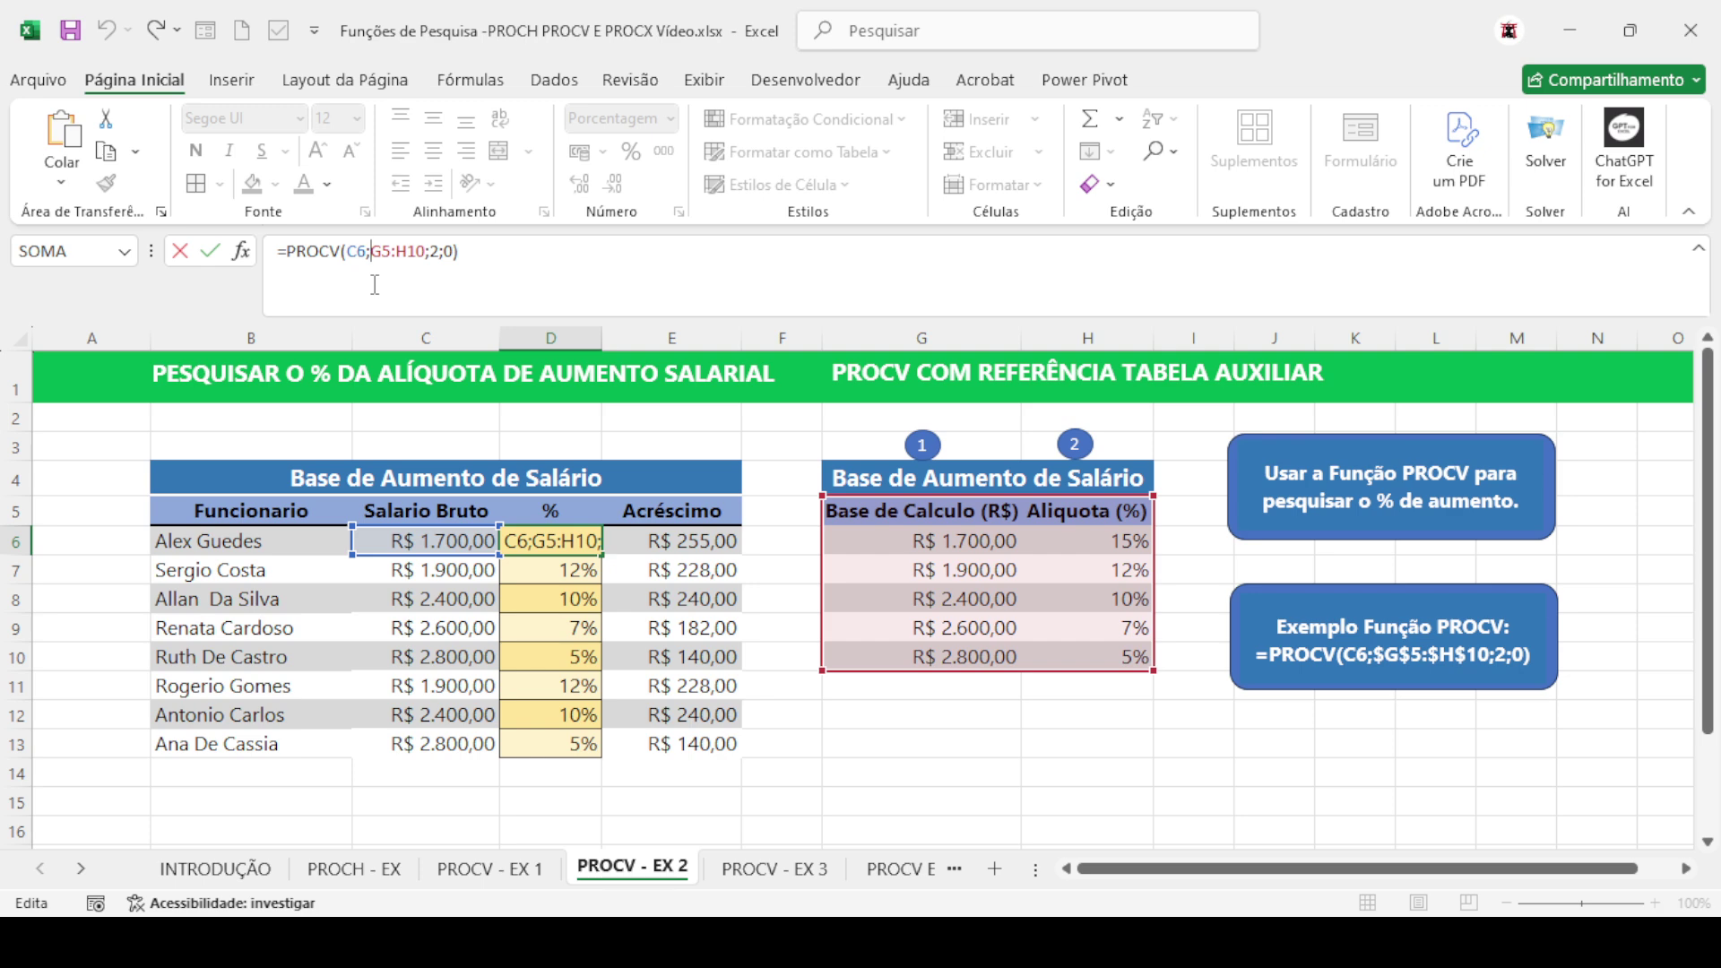
text($)
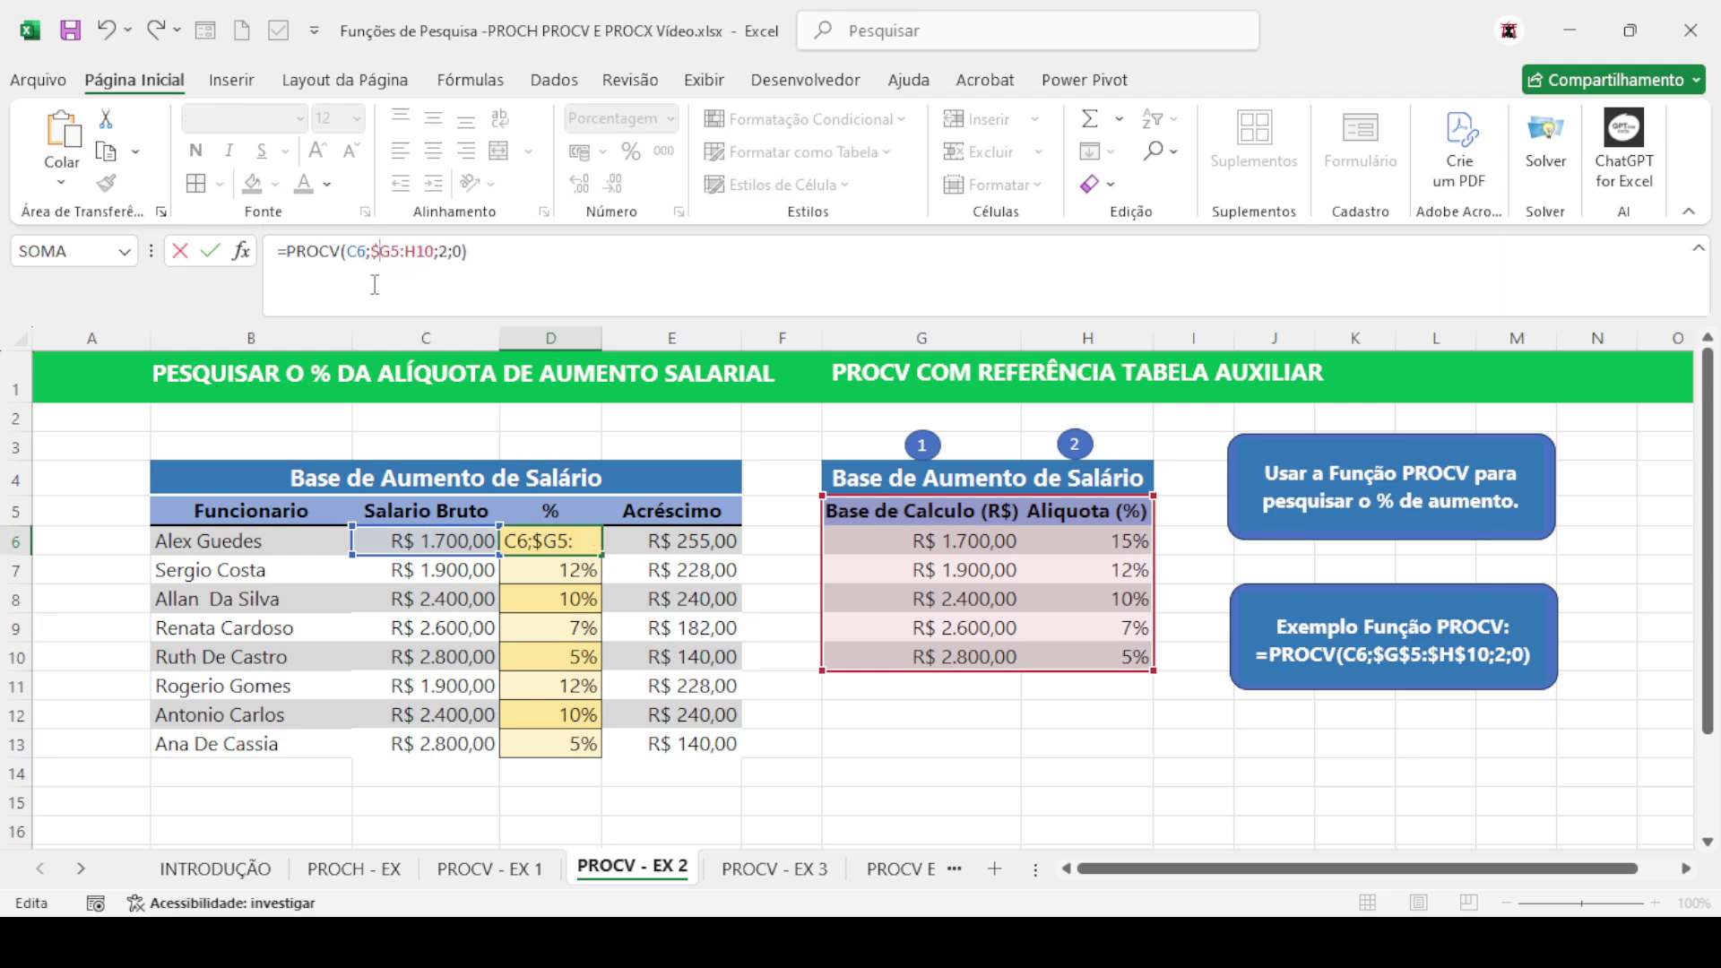
key(BackSpace)
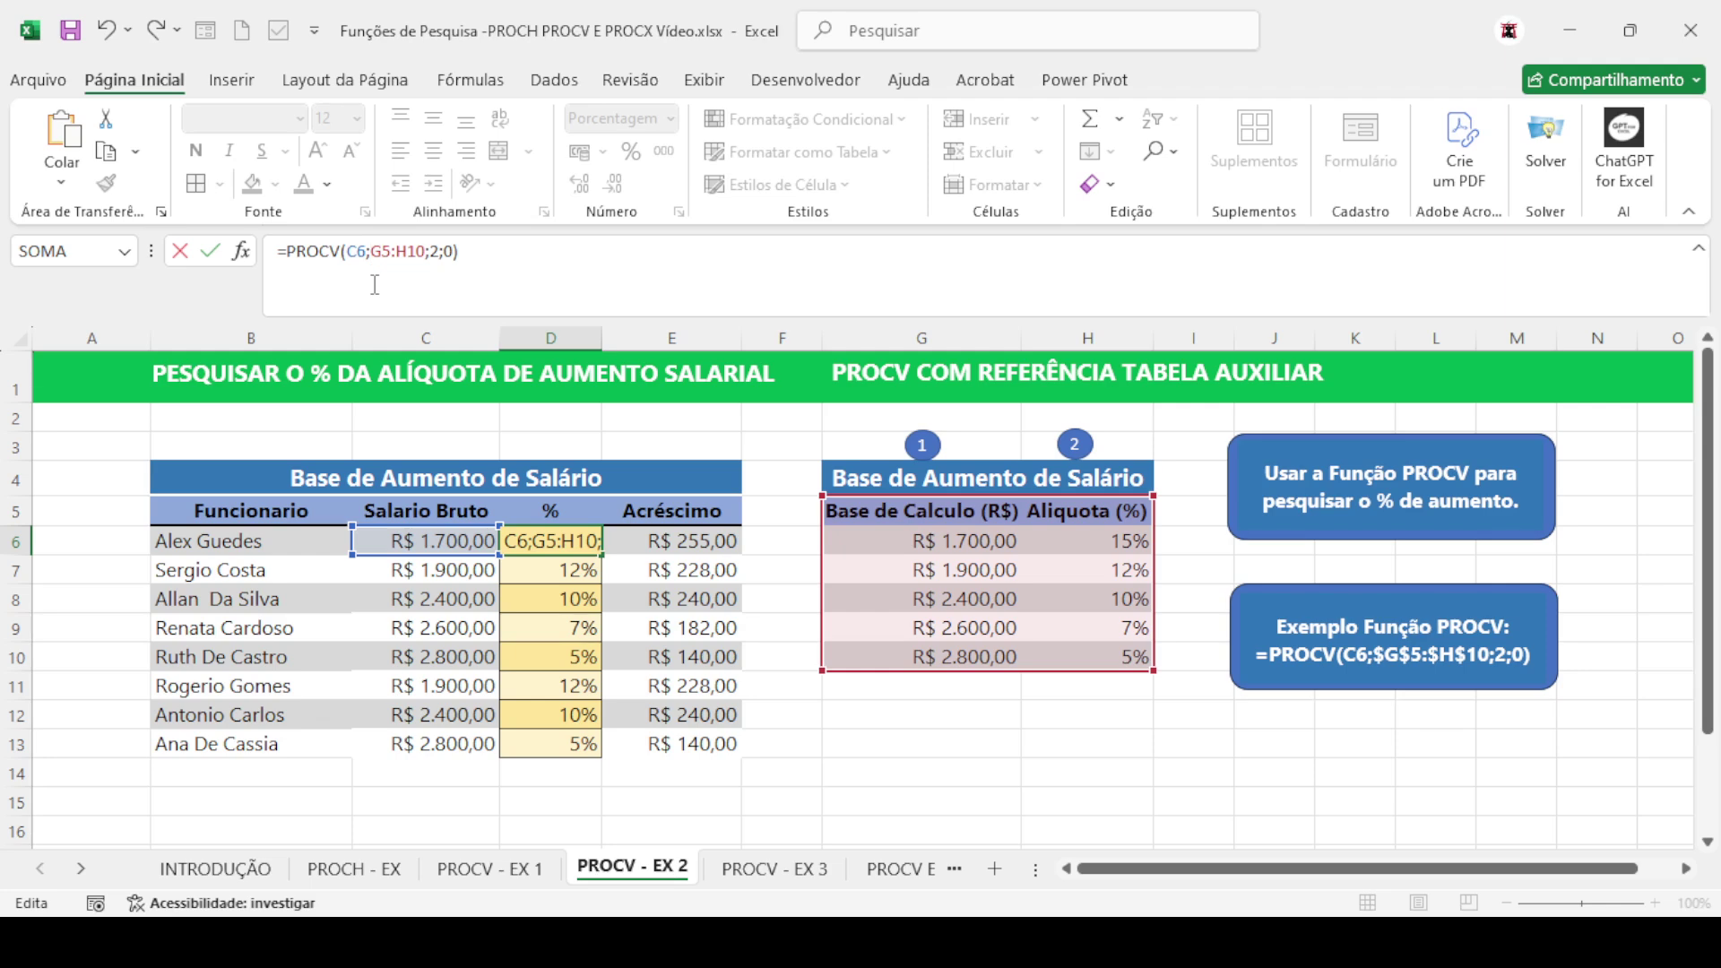
key(Return)
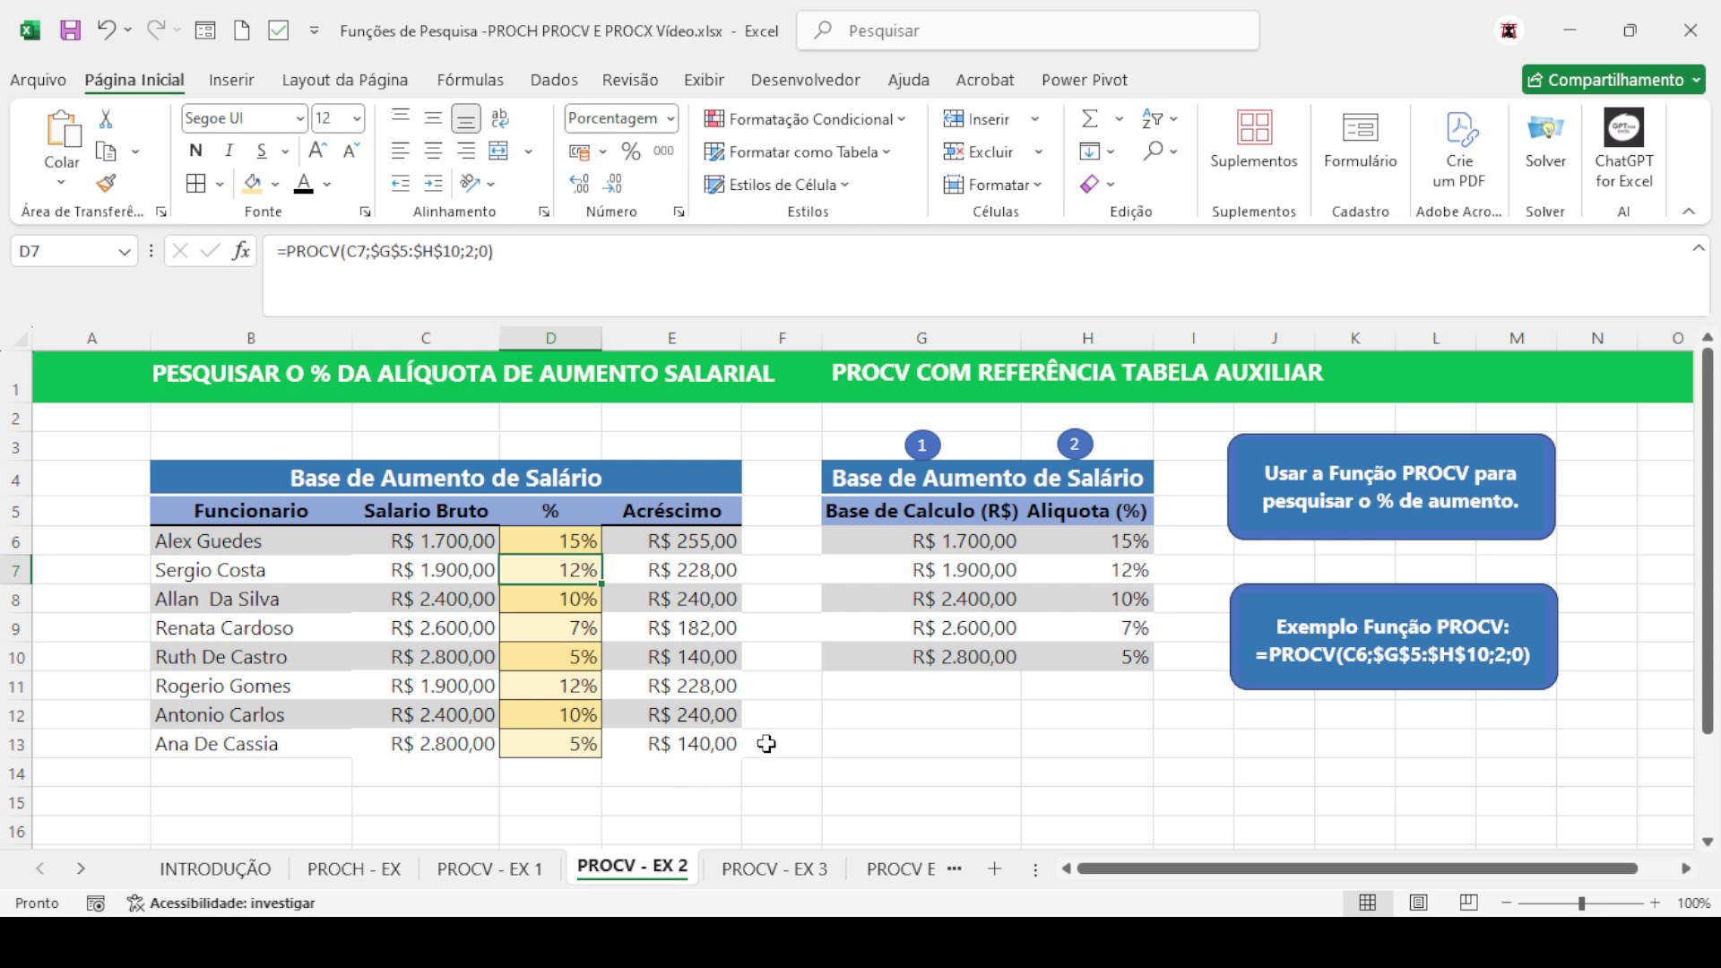
Open the PROCV - EX 3 sheet and enter 40 as the CÓDIGO in H3
click(798, 866)
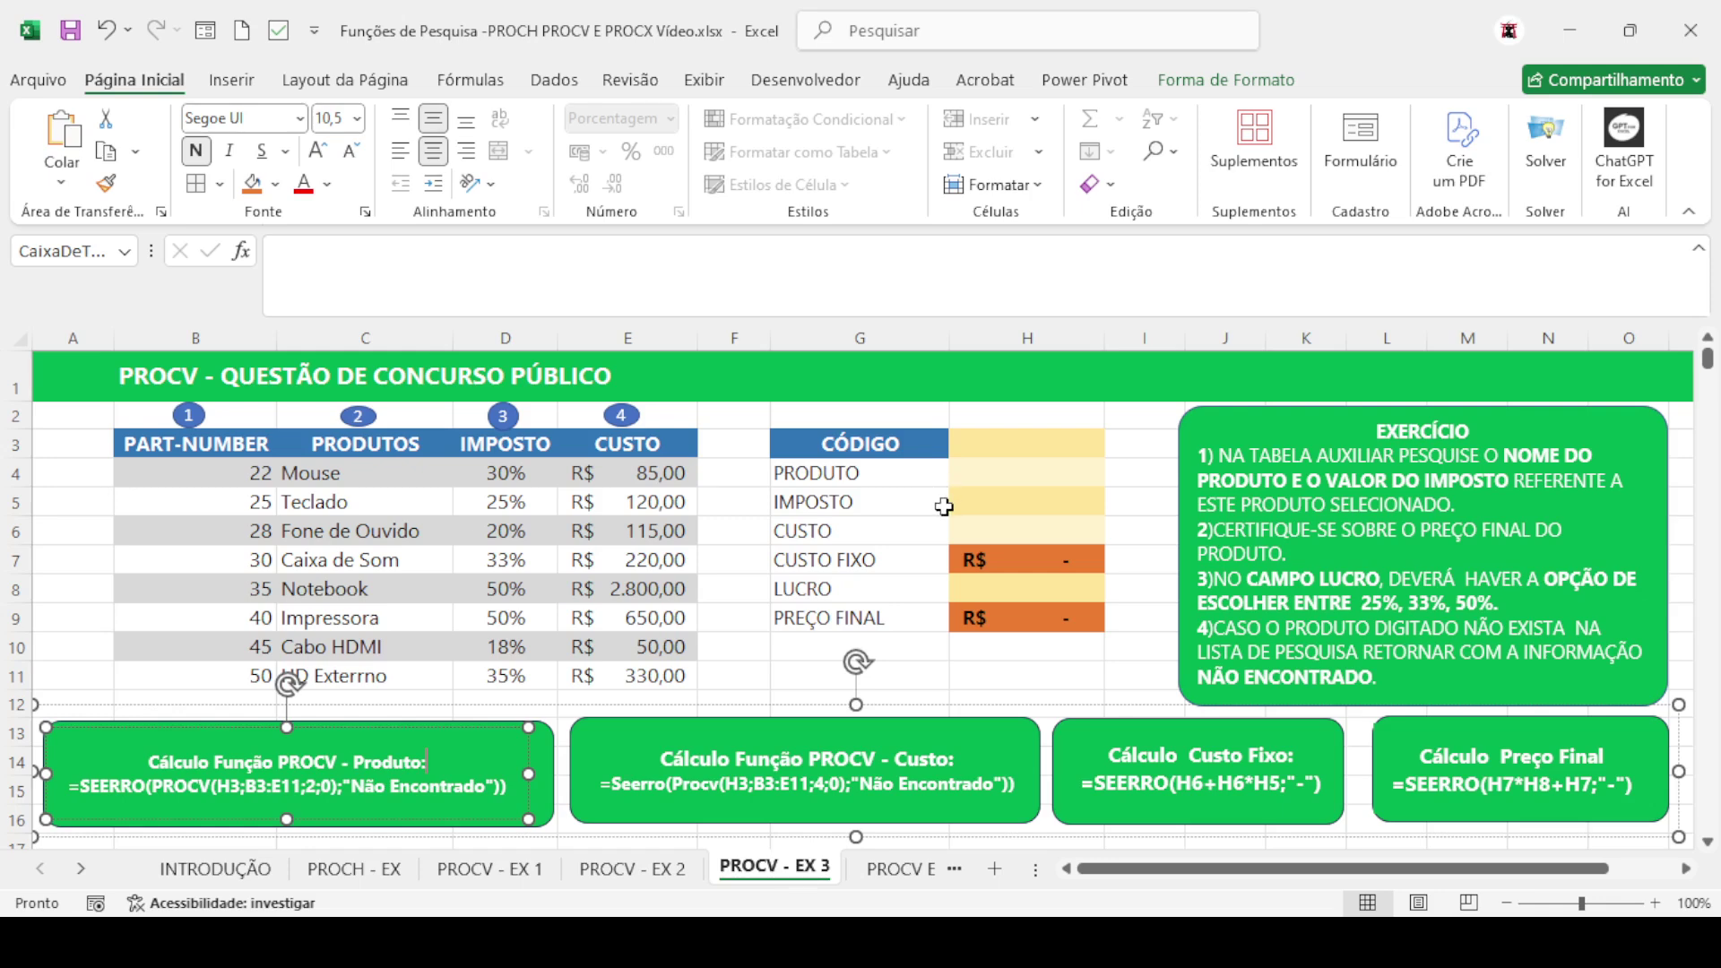
click(982, 442)
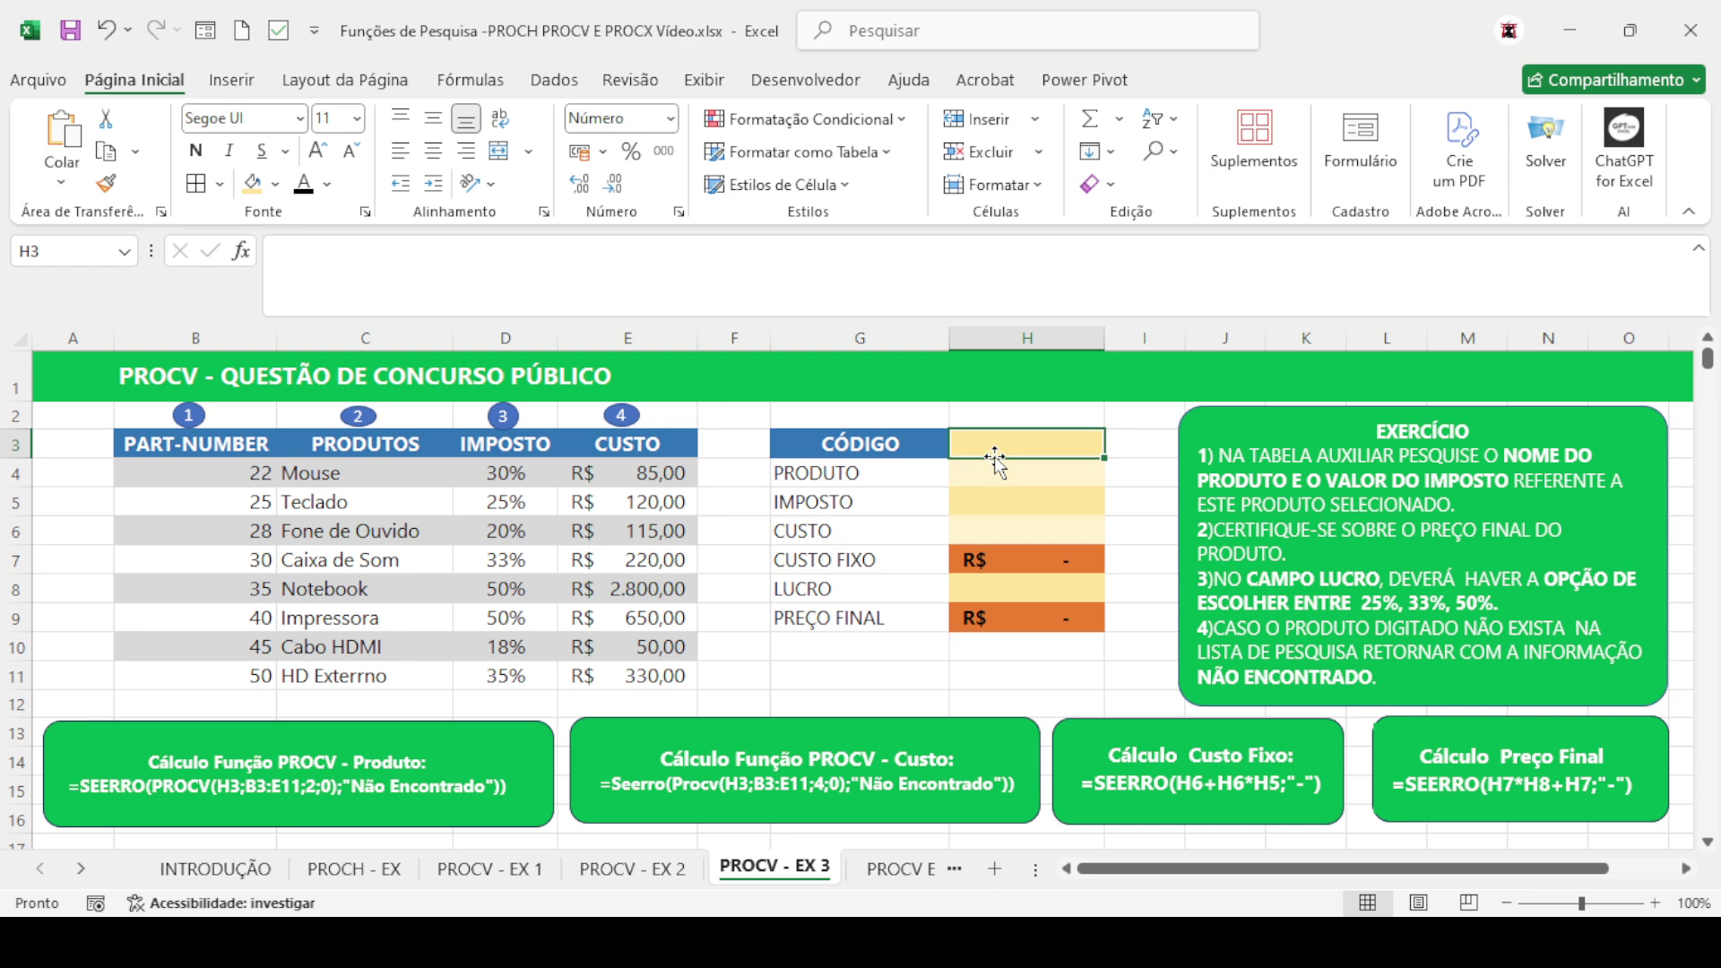
text(40)
key(Return)
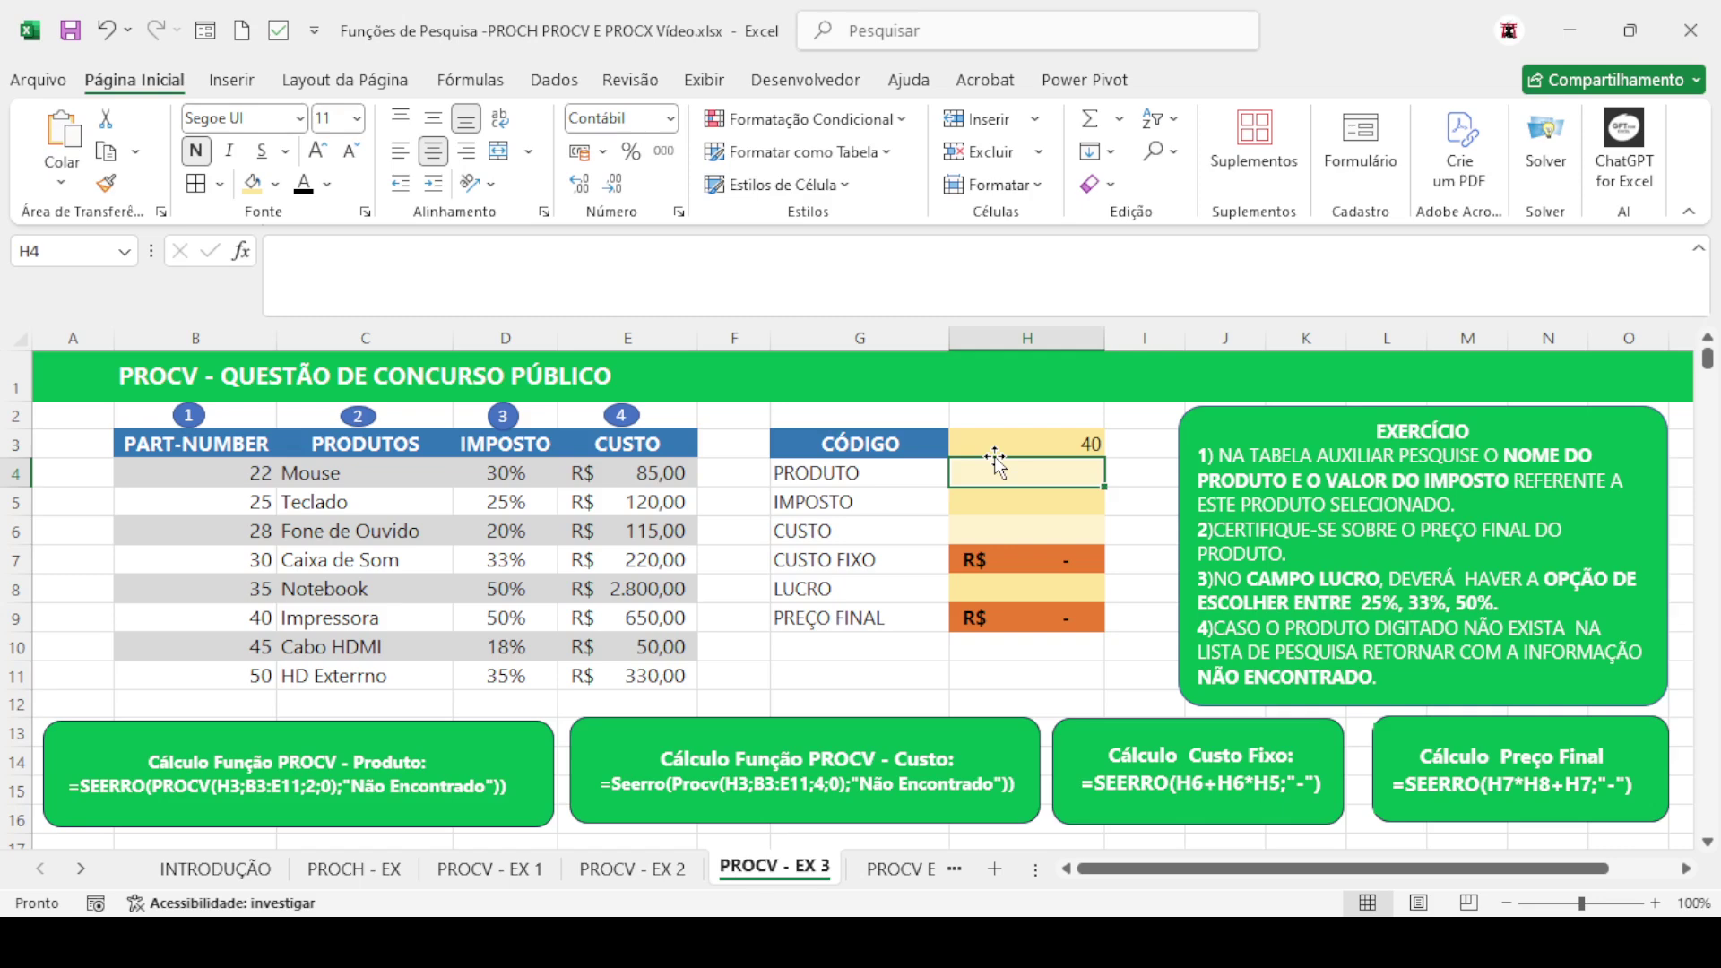
Enter =PROCV($H$3;$B$3:$E$11;2;0) in H4 to look up the PRODUTO for the code
text(=)
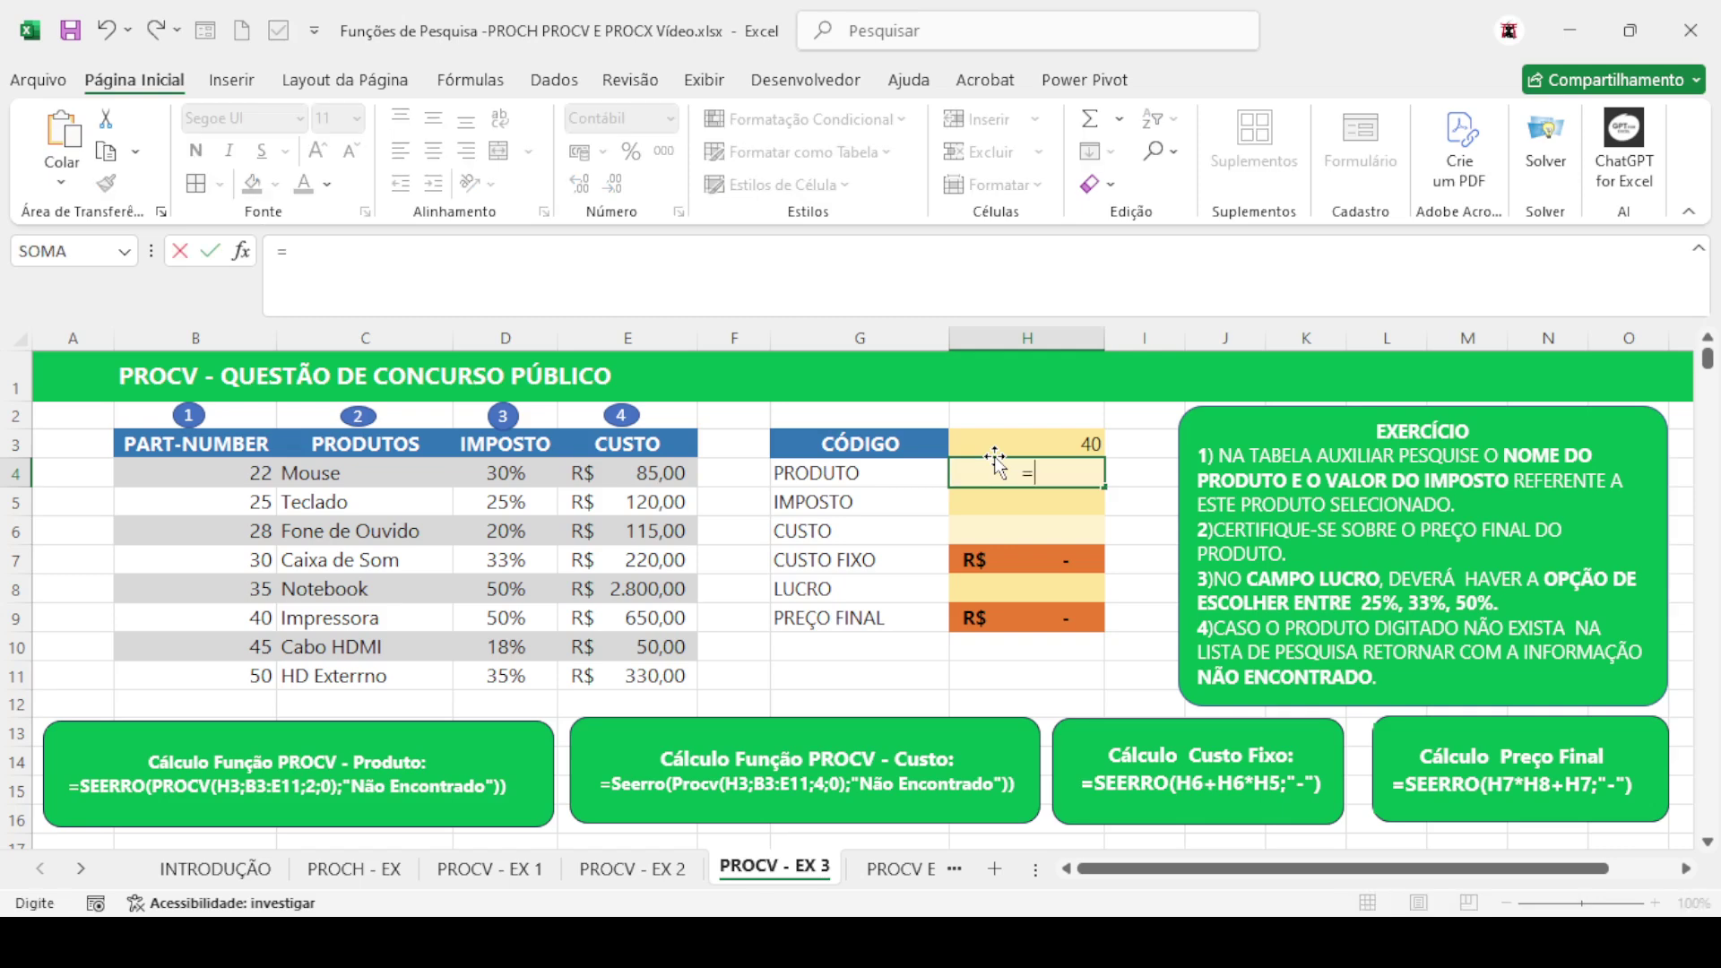
text(PROCV()
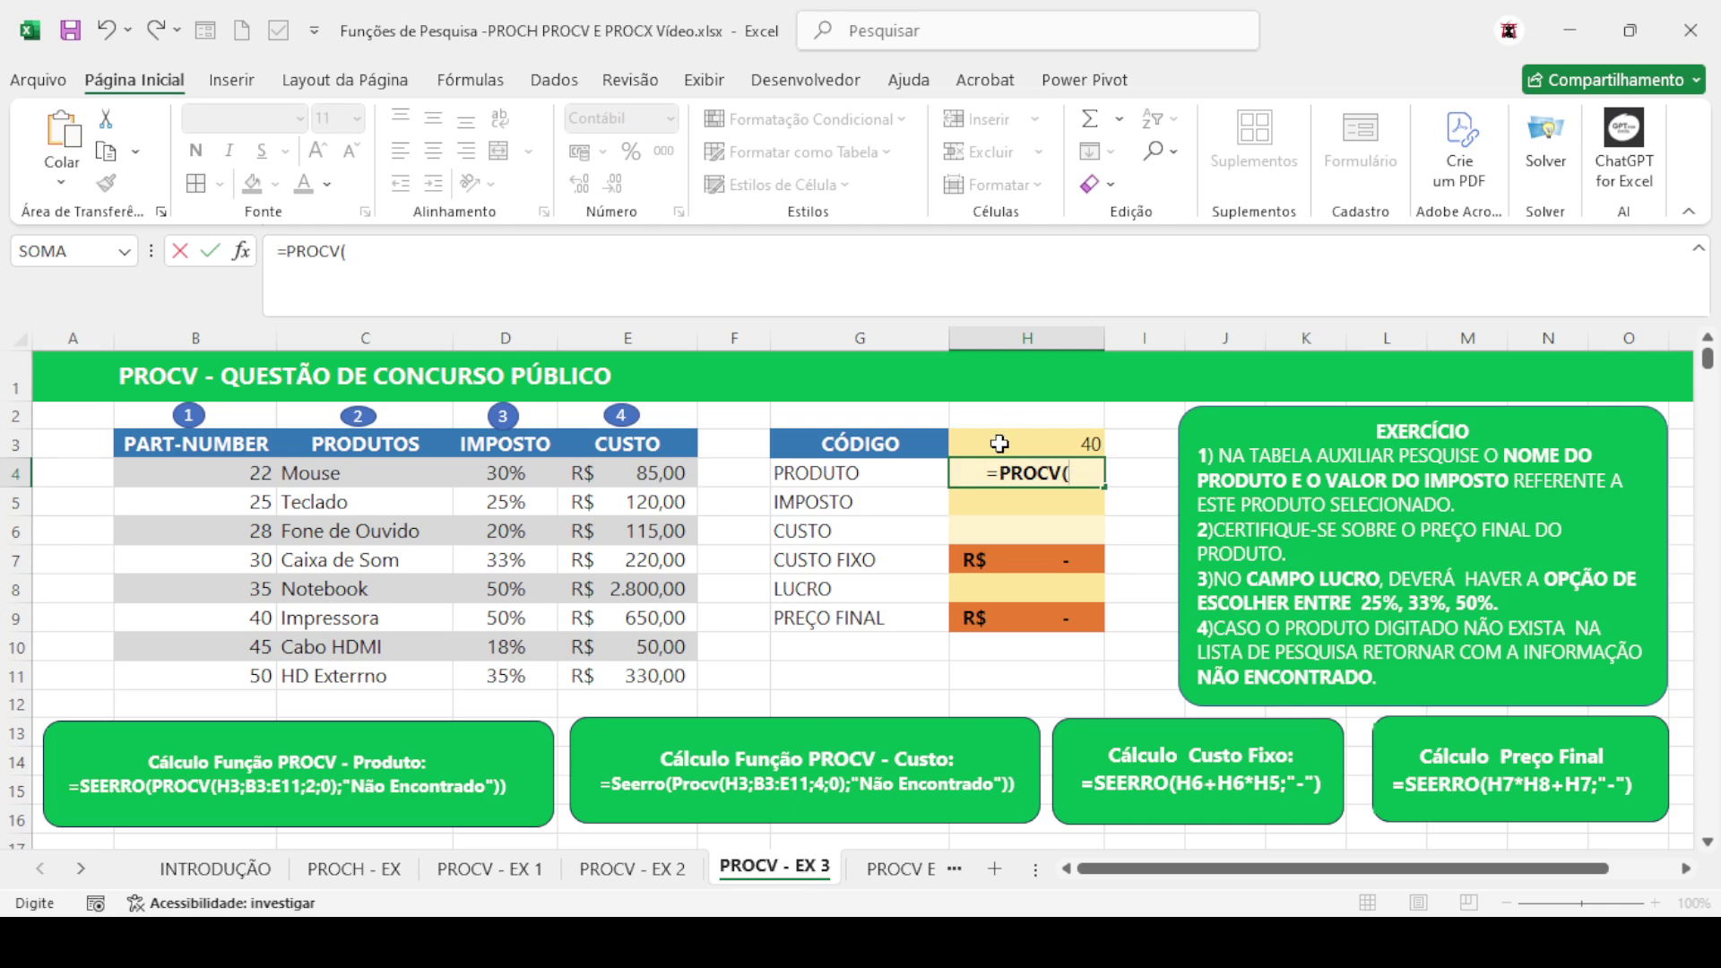
click(1001, 443)
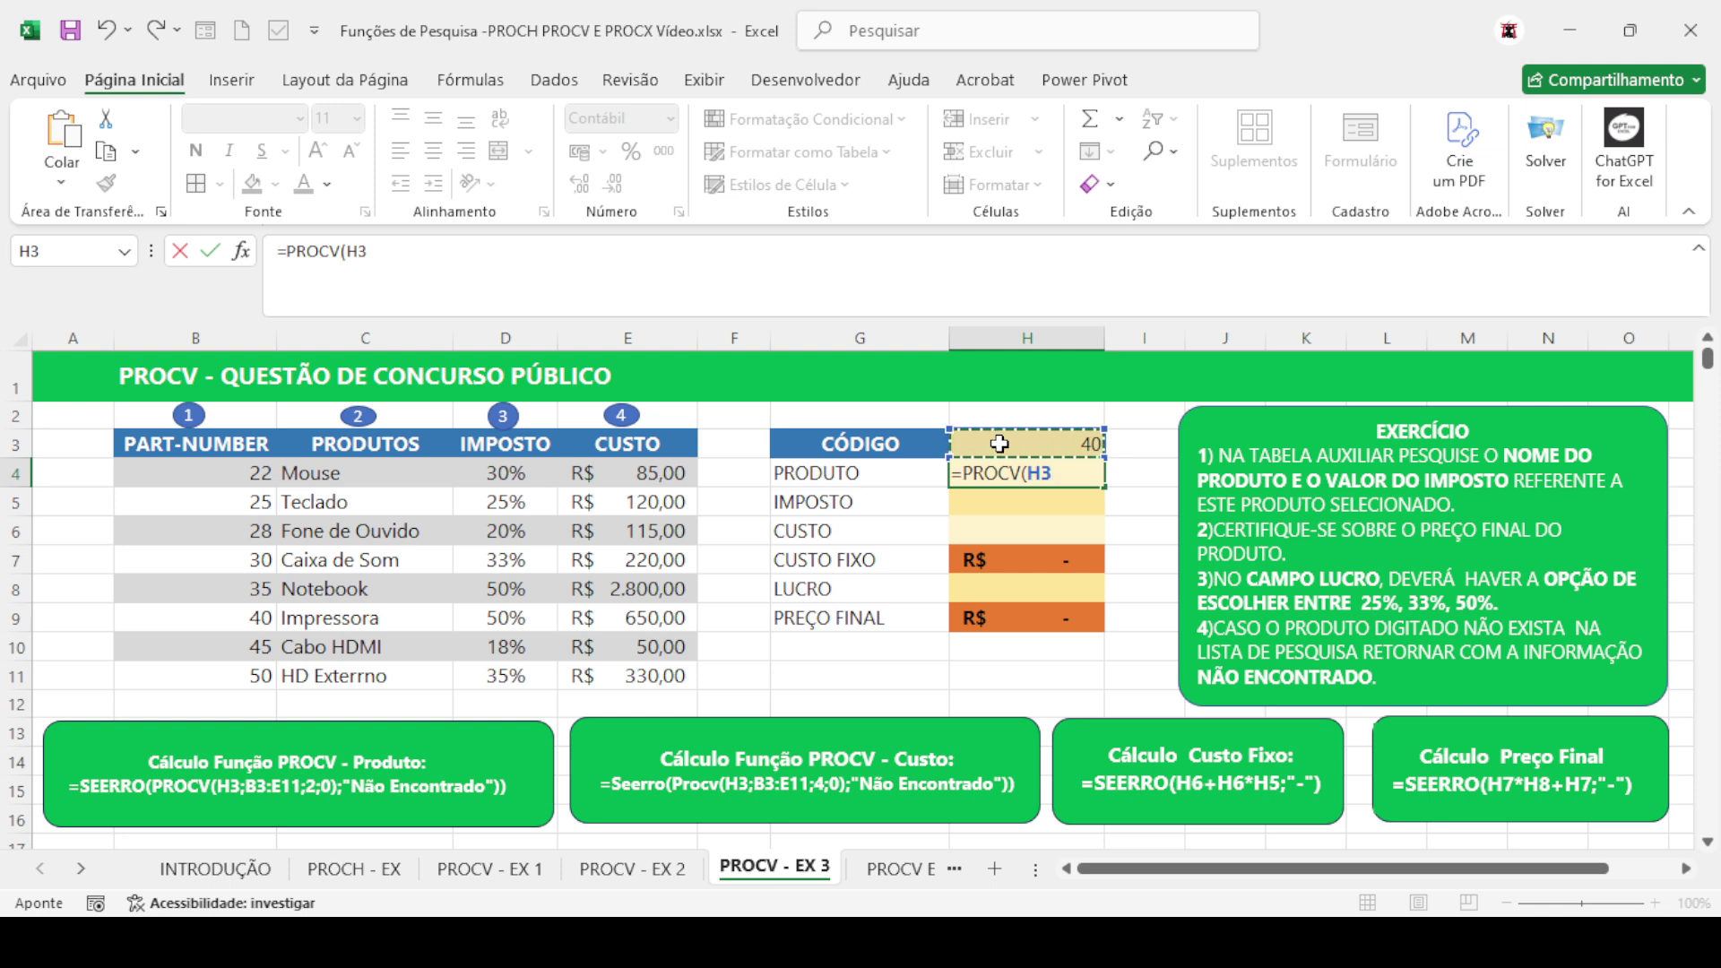
key(F4)
text(;)
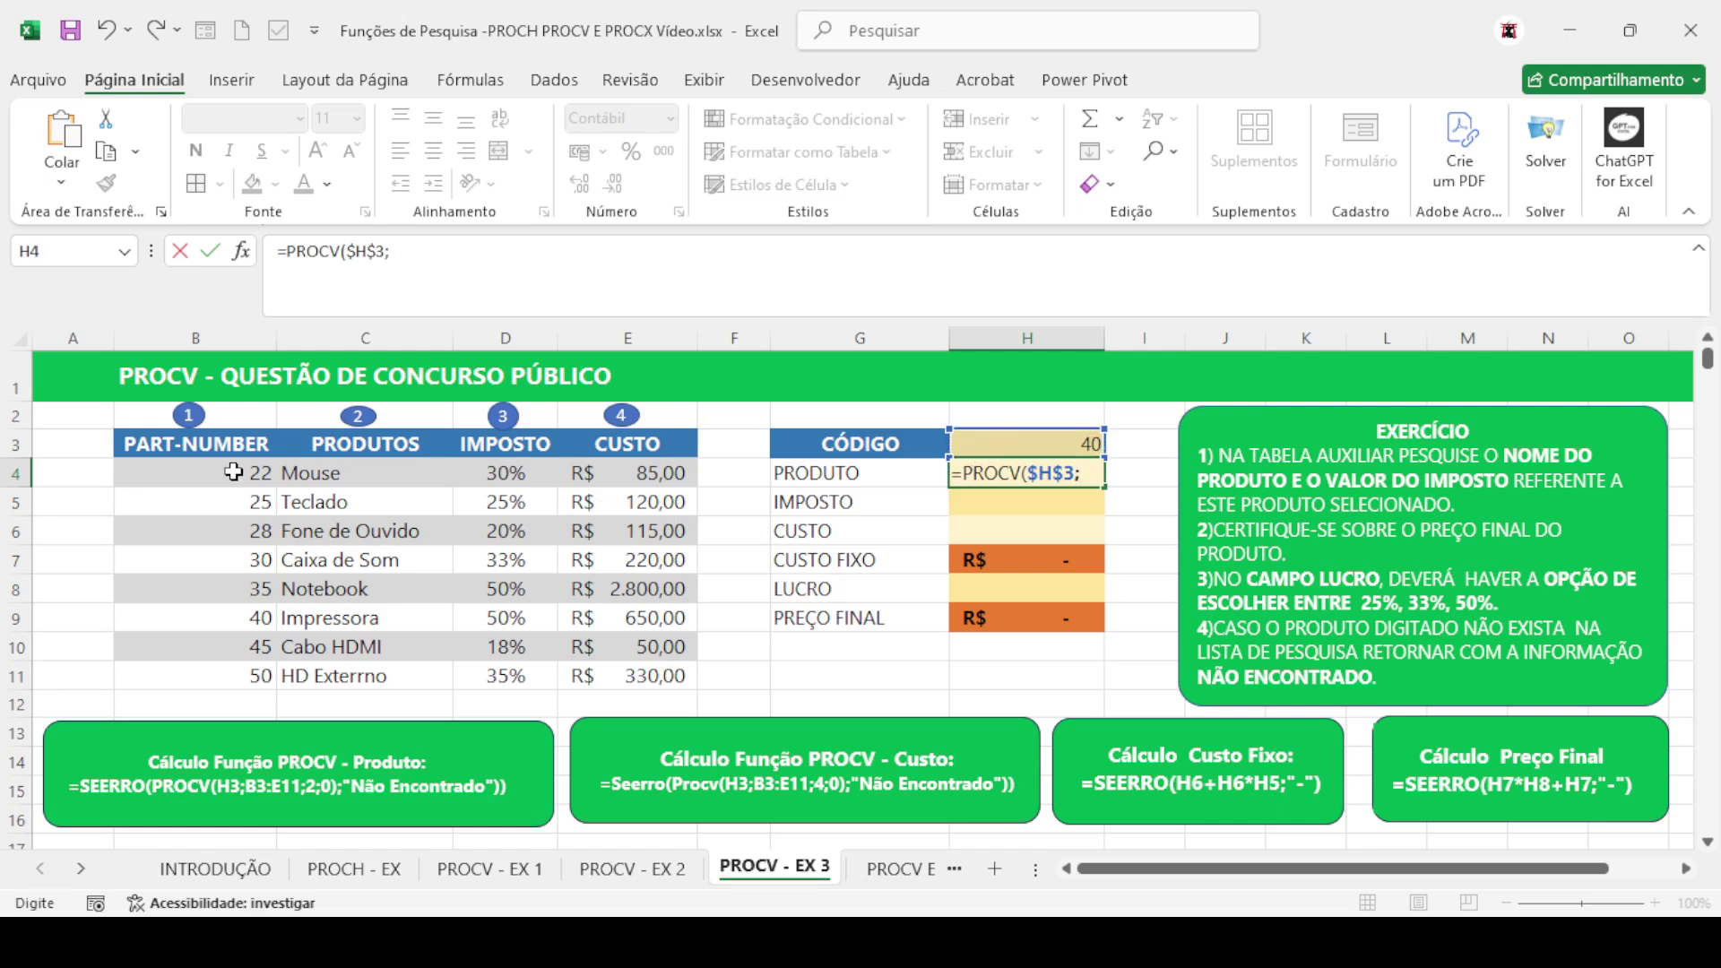
drag(231, 451, 641, 678)
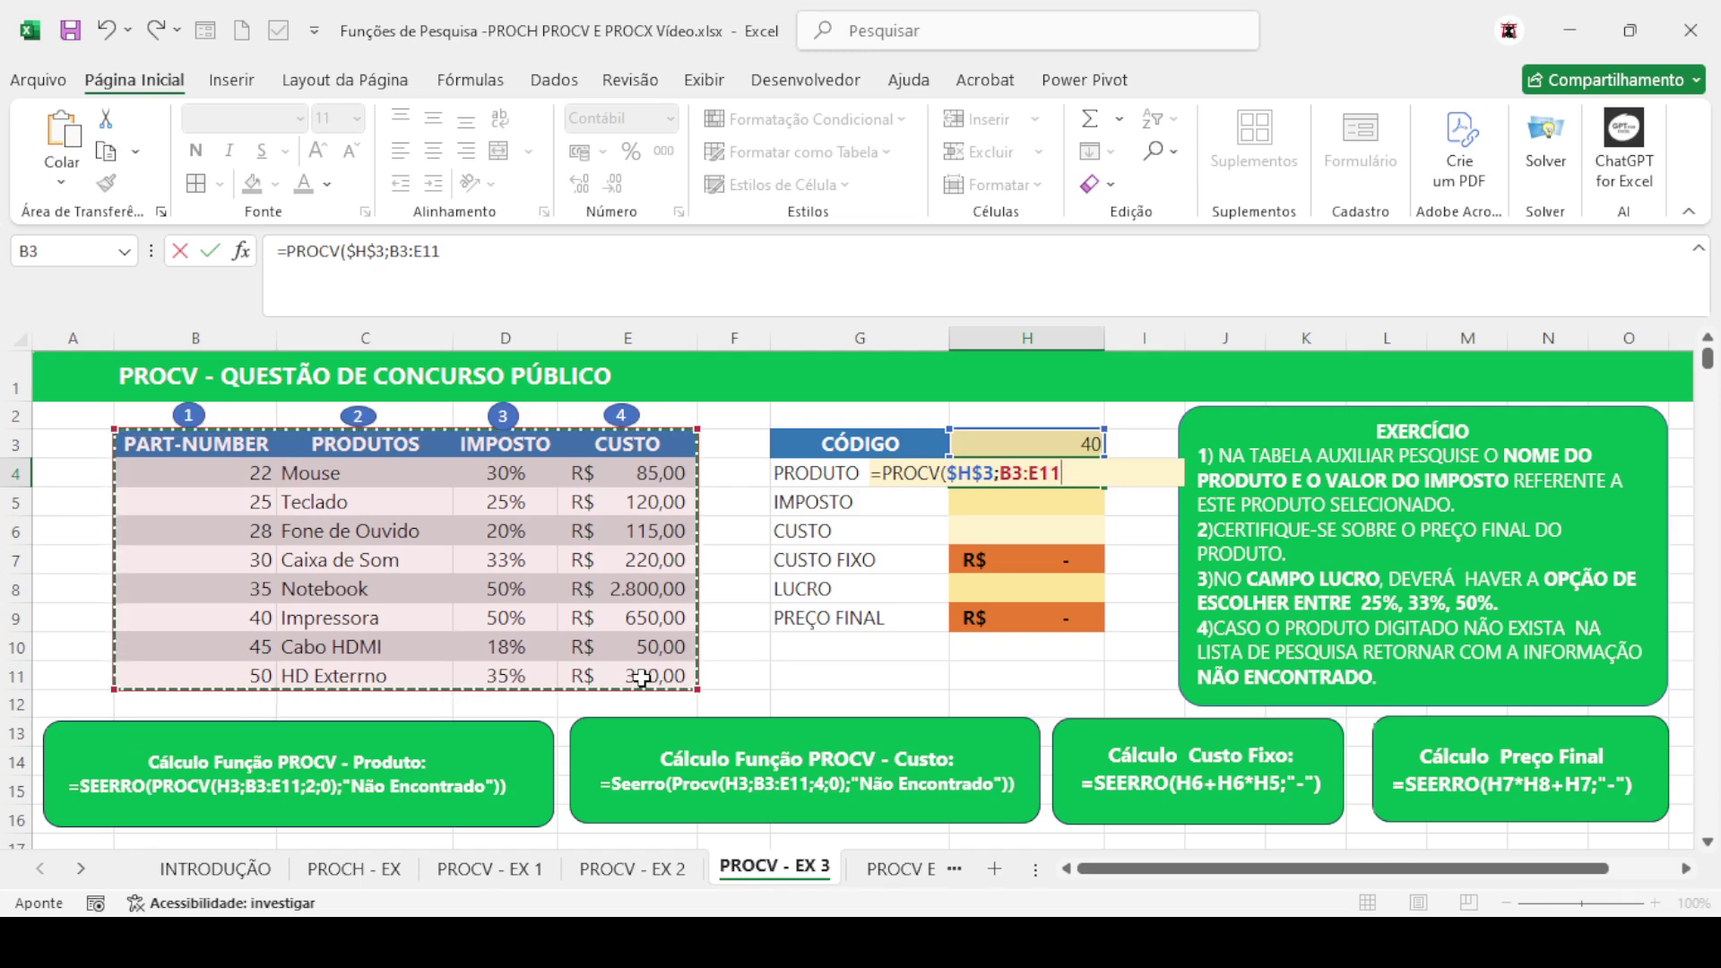
key(F4)
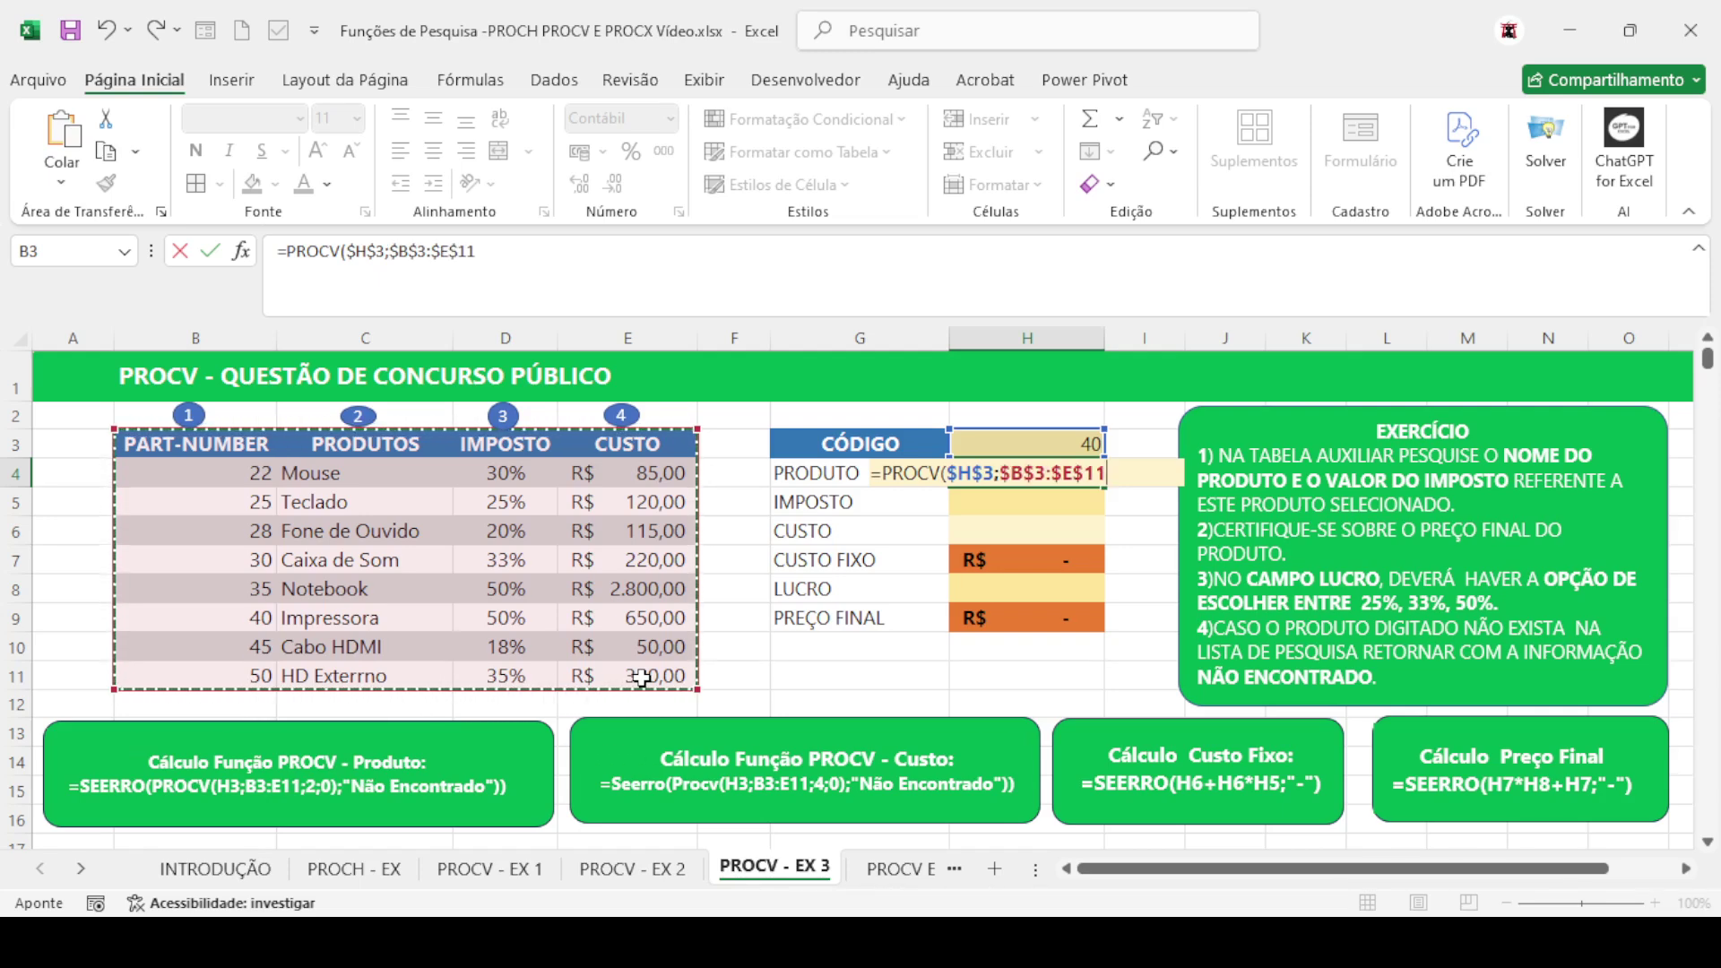
text(;)
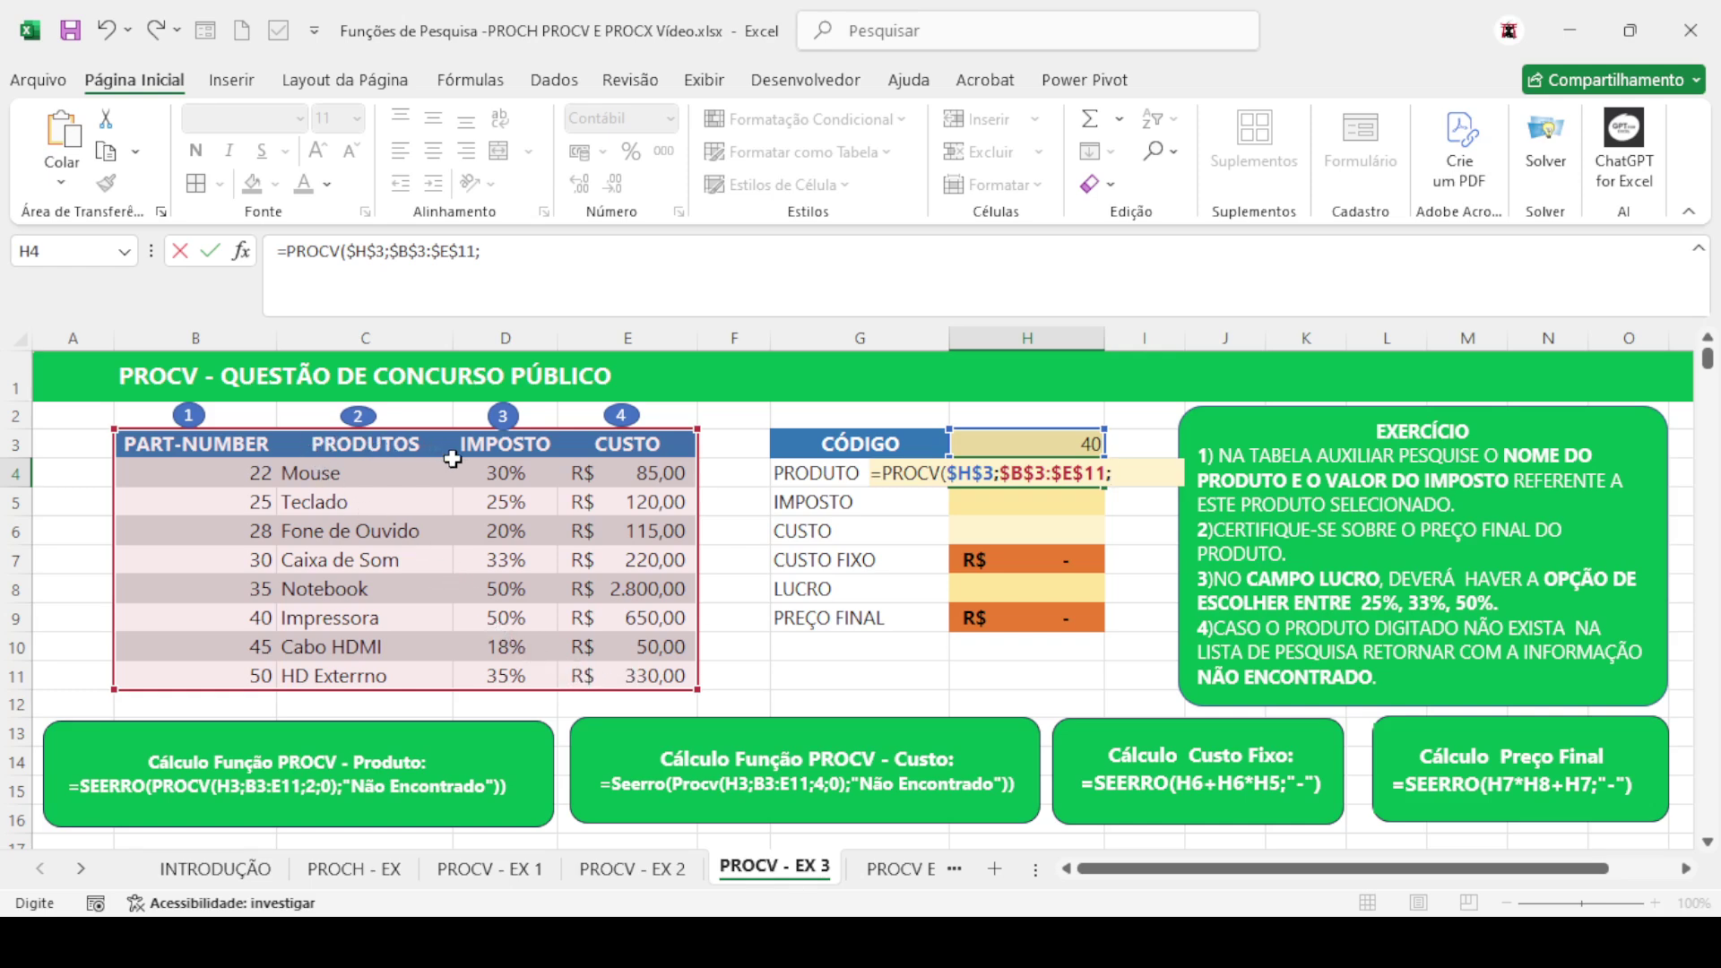
text(2;0))
key(Return)
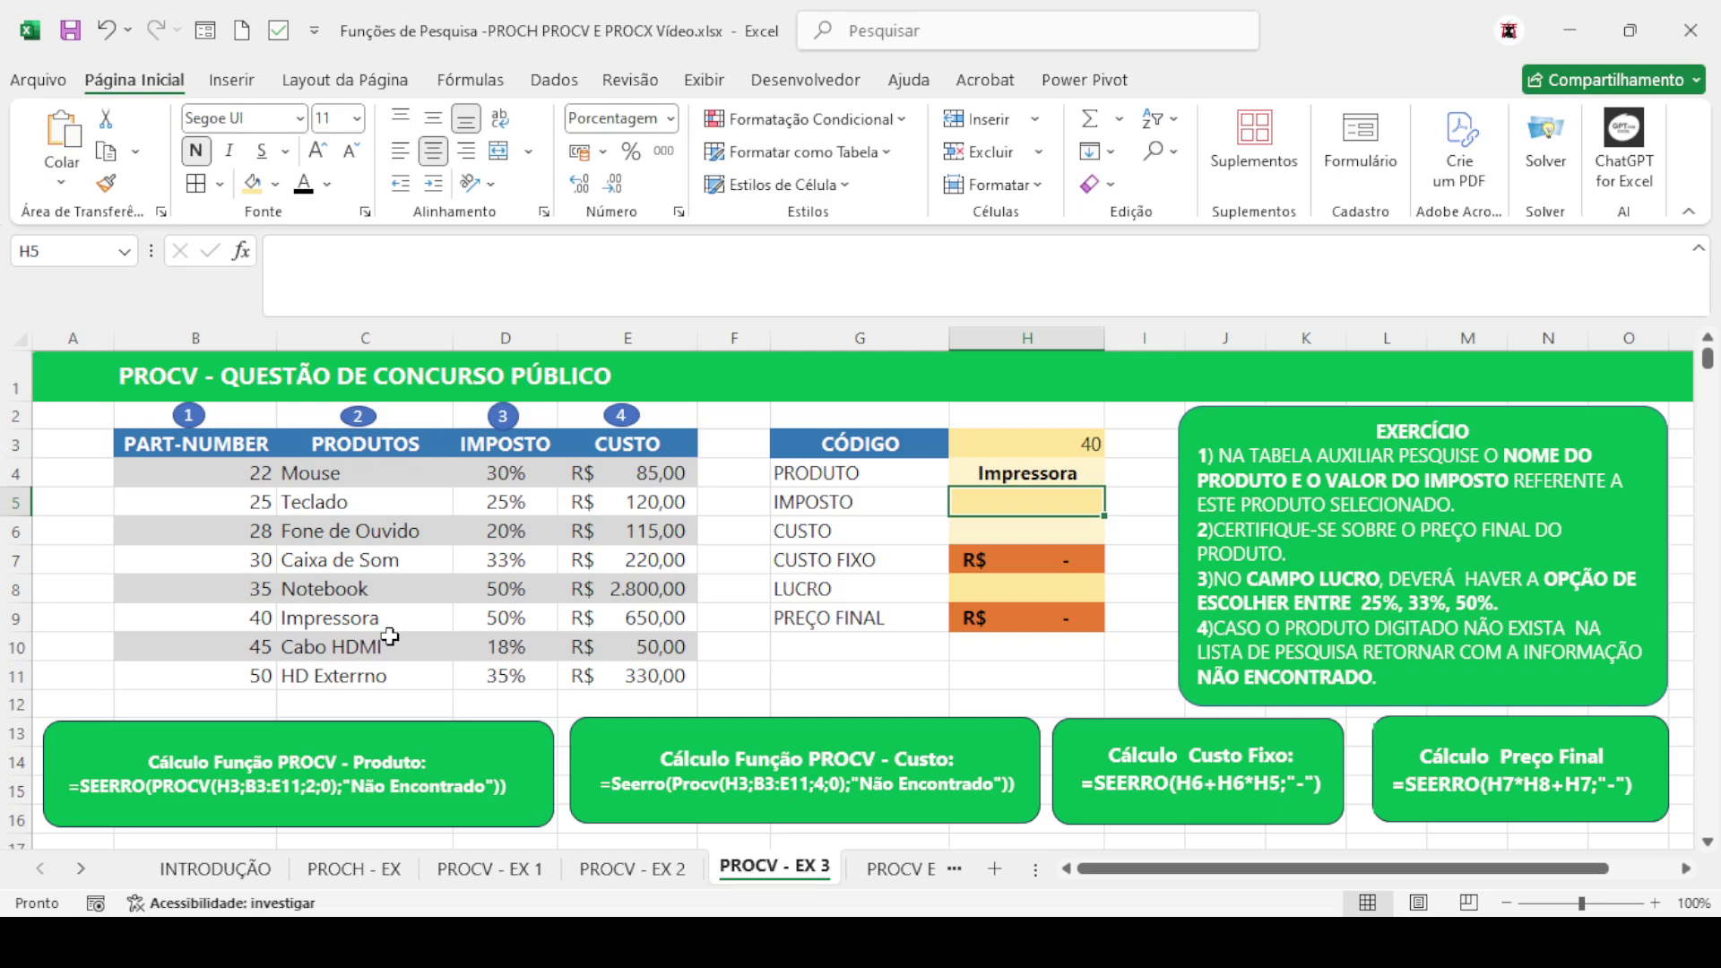
Enter =PROCV($H$3;$B$3:$E$11;3;0) in H5 to look up the IMPOSTO for the code
text(=)
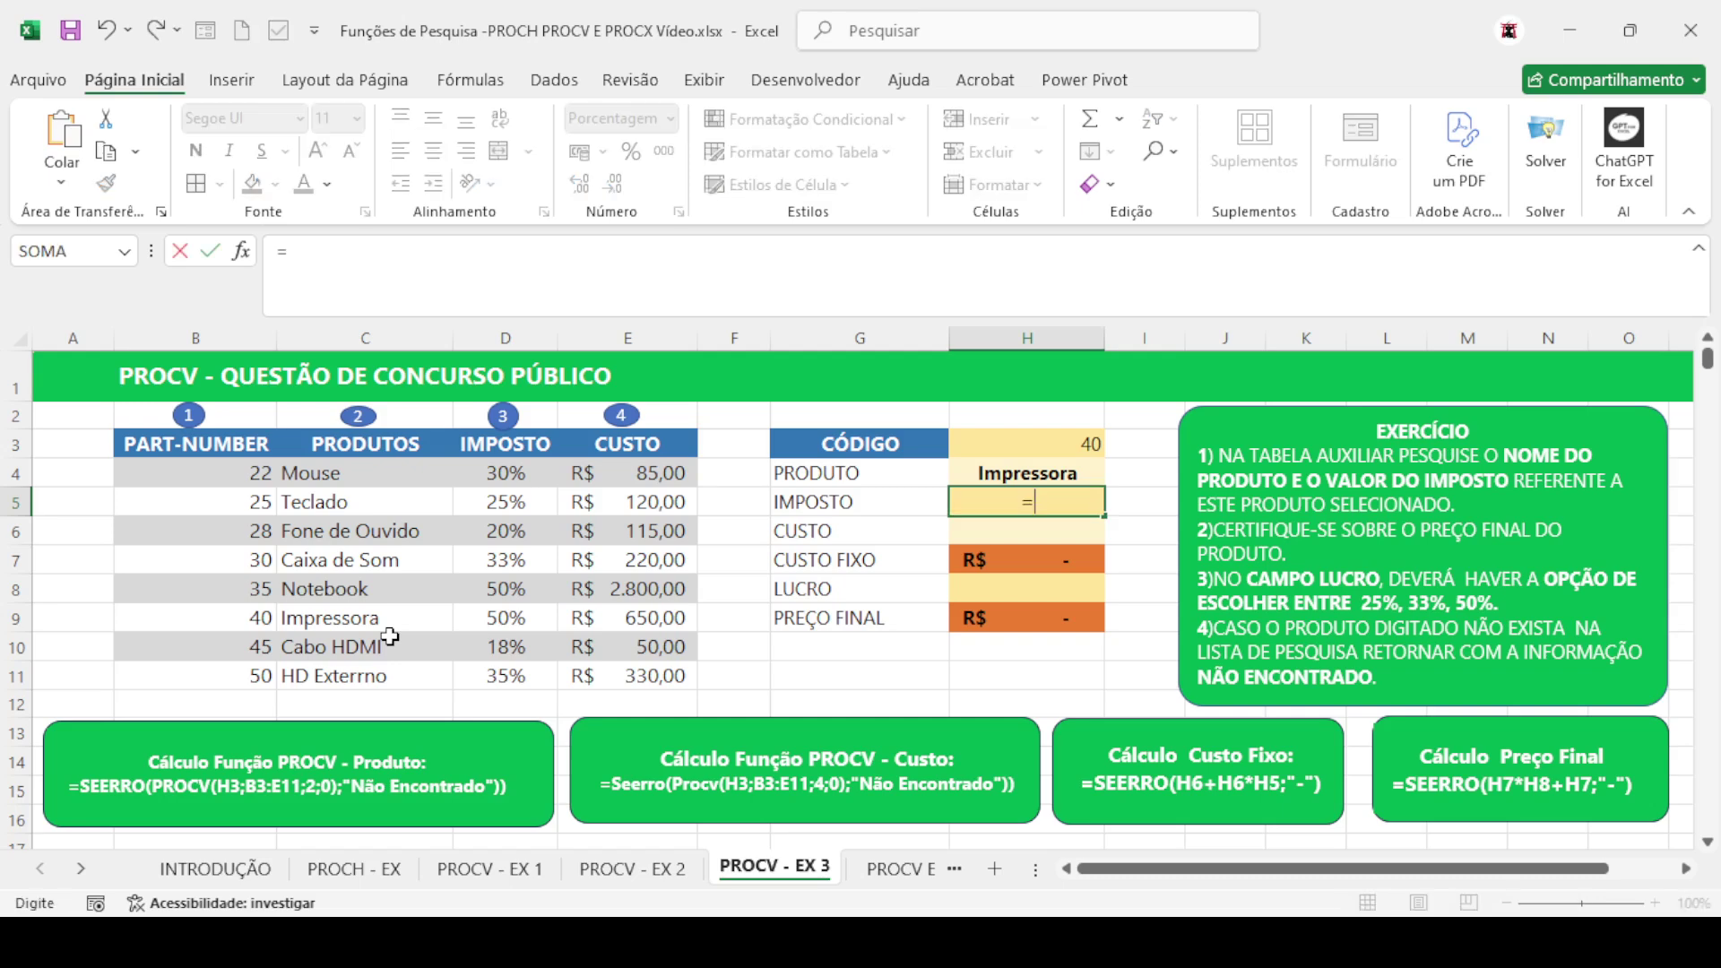
text(PROCV)
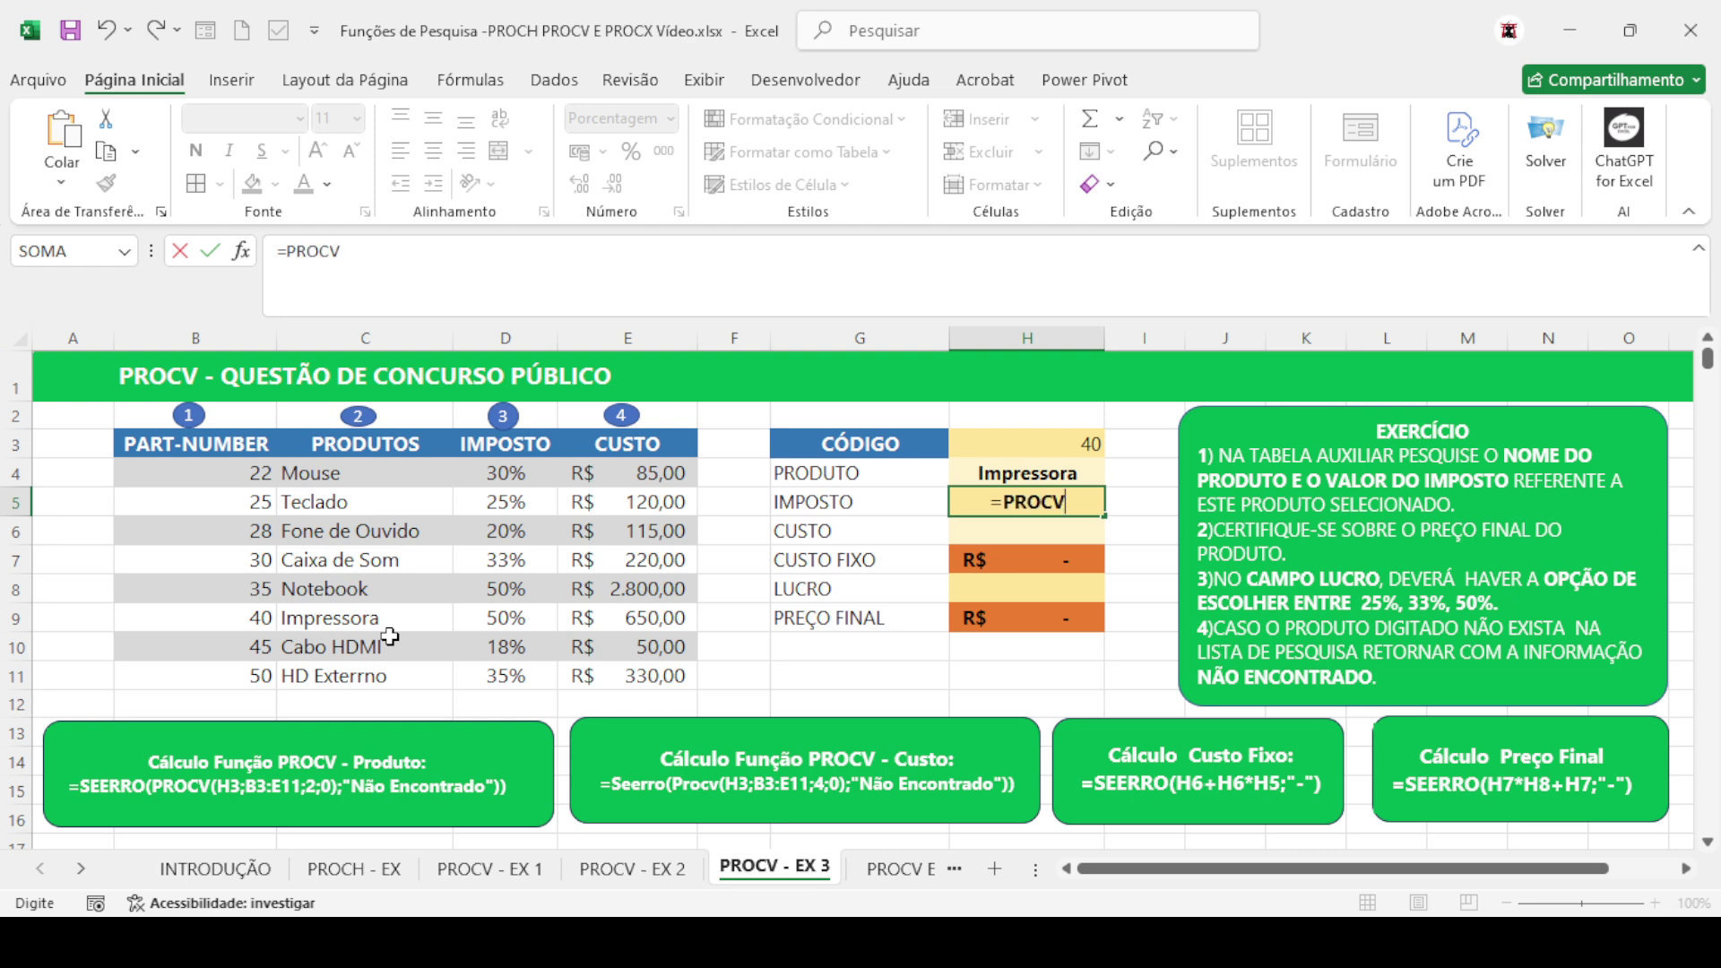
text(()
click(1008, 440)
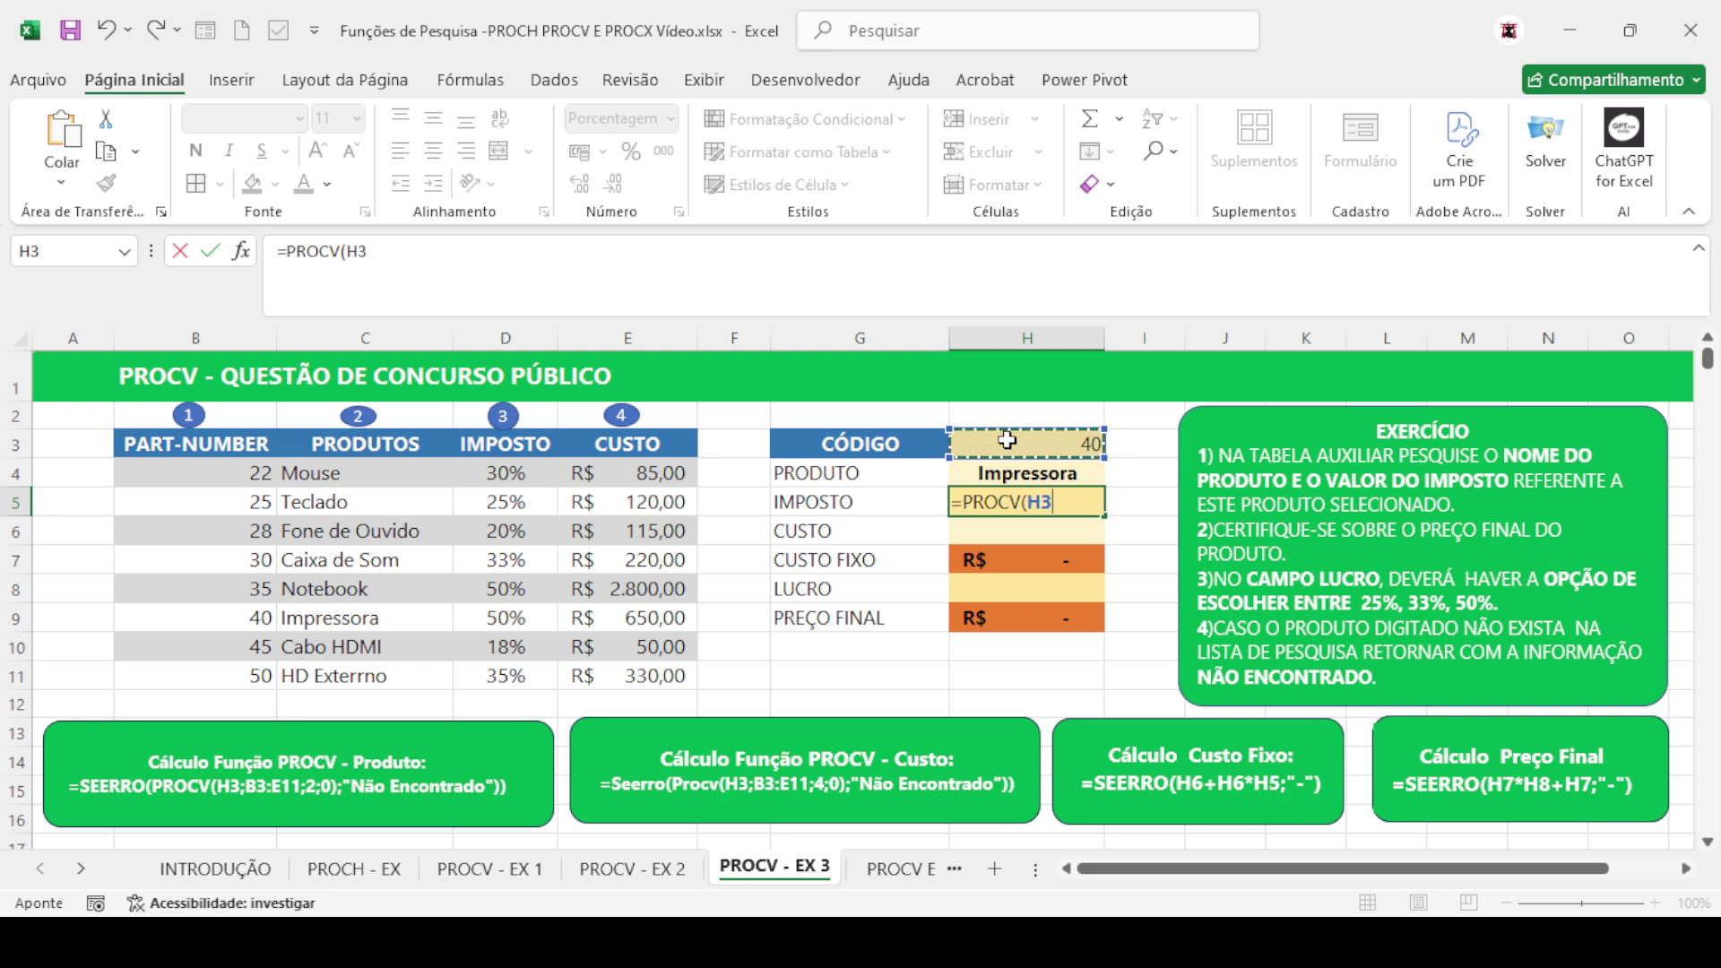
key(F4)
text(;)
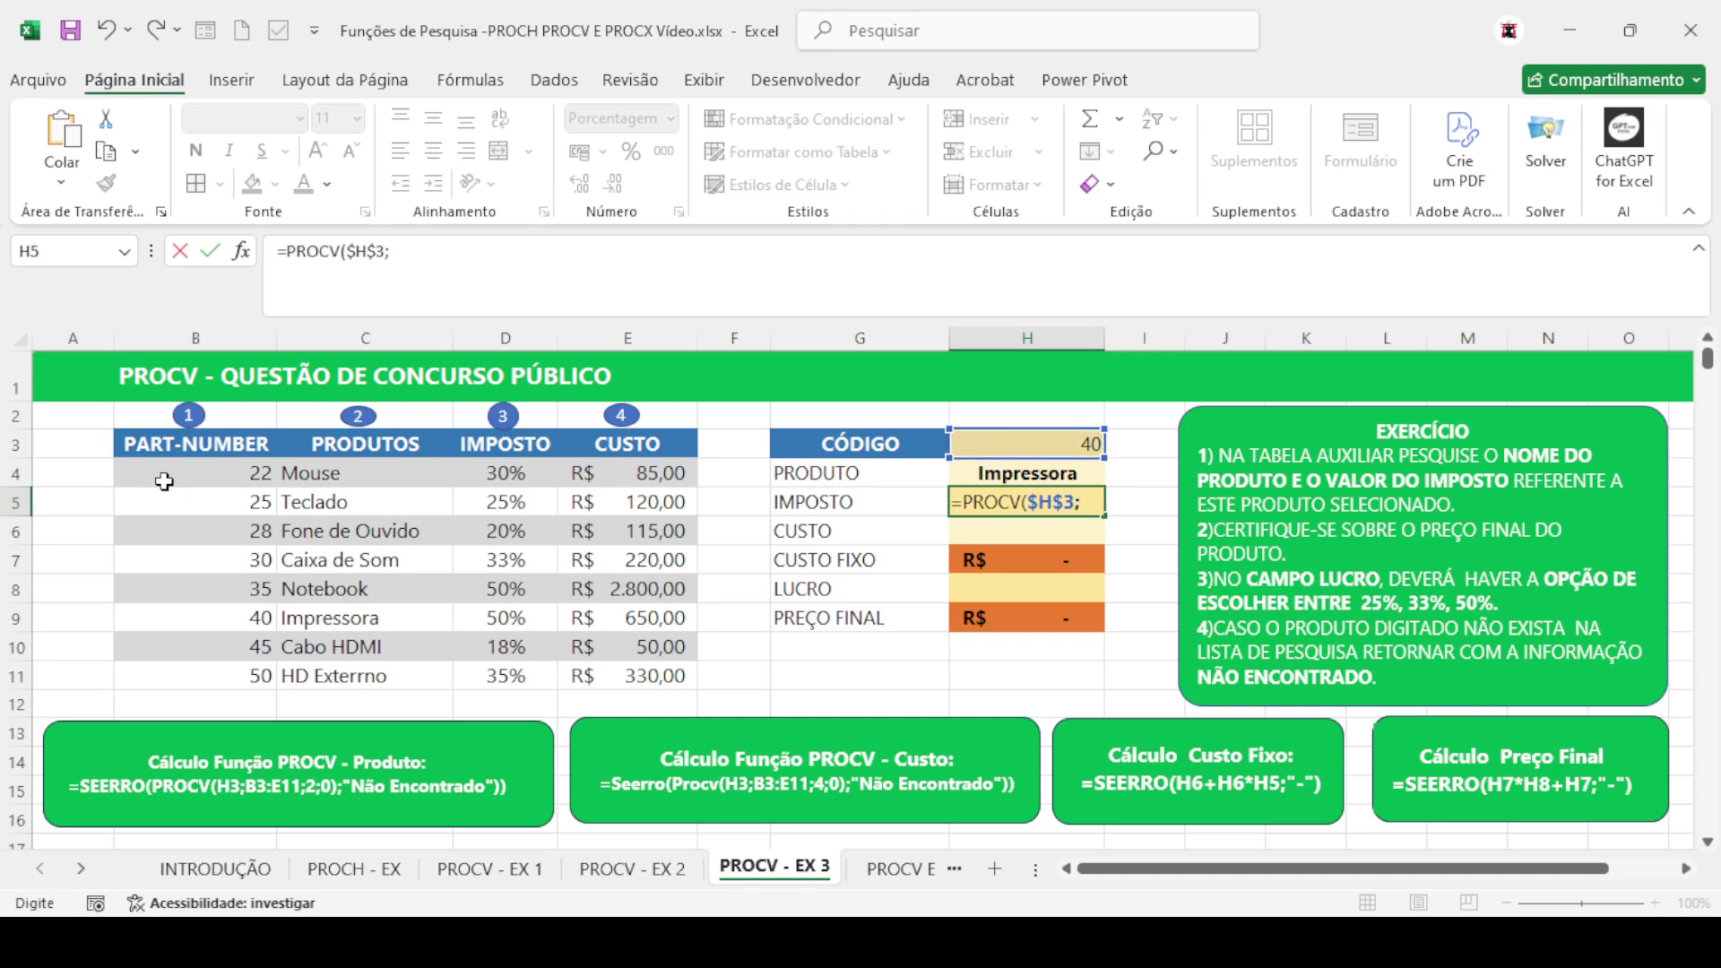
drag(206, 448, 654, 676)
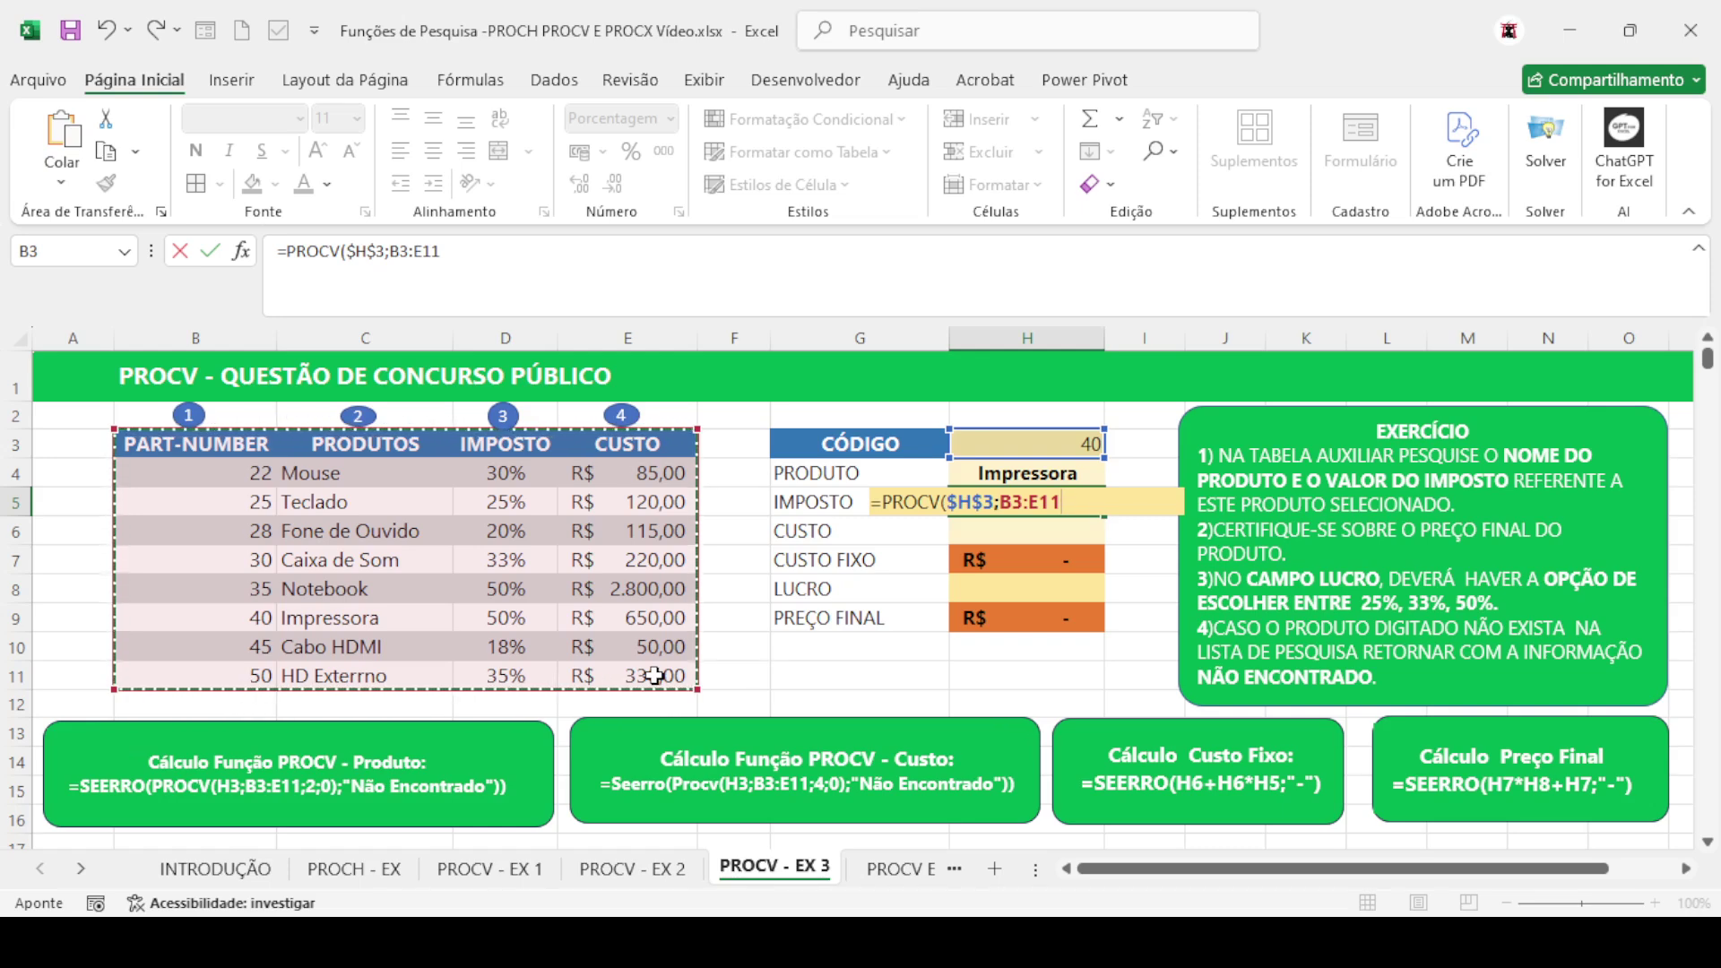
key(F4)
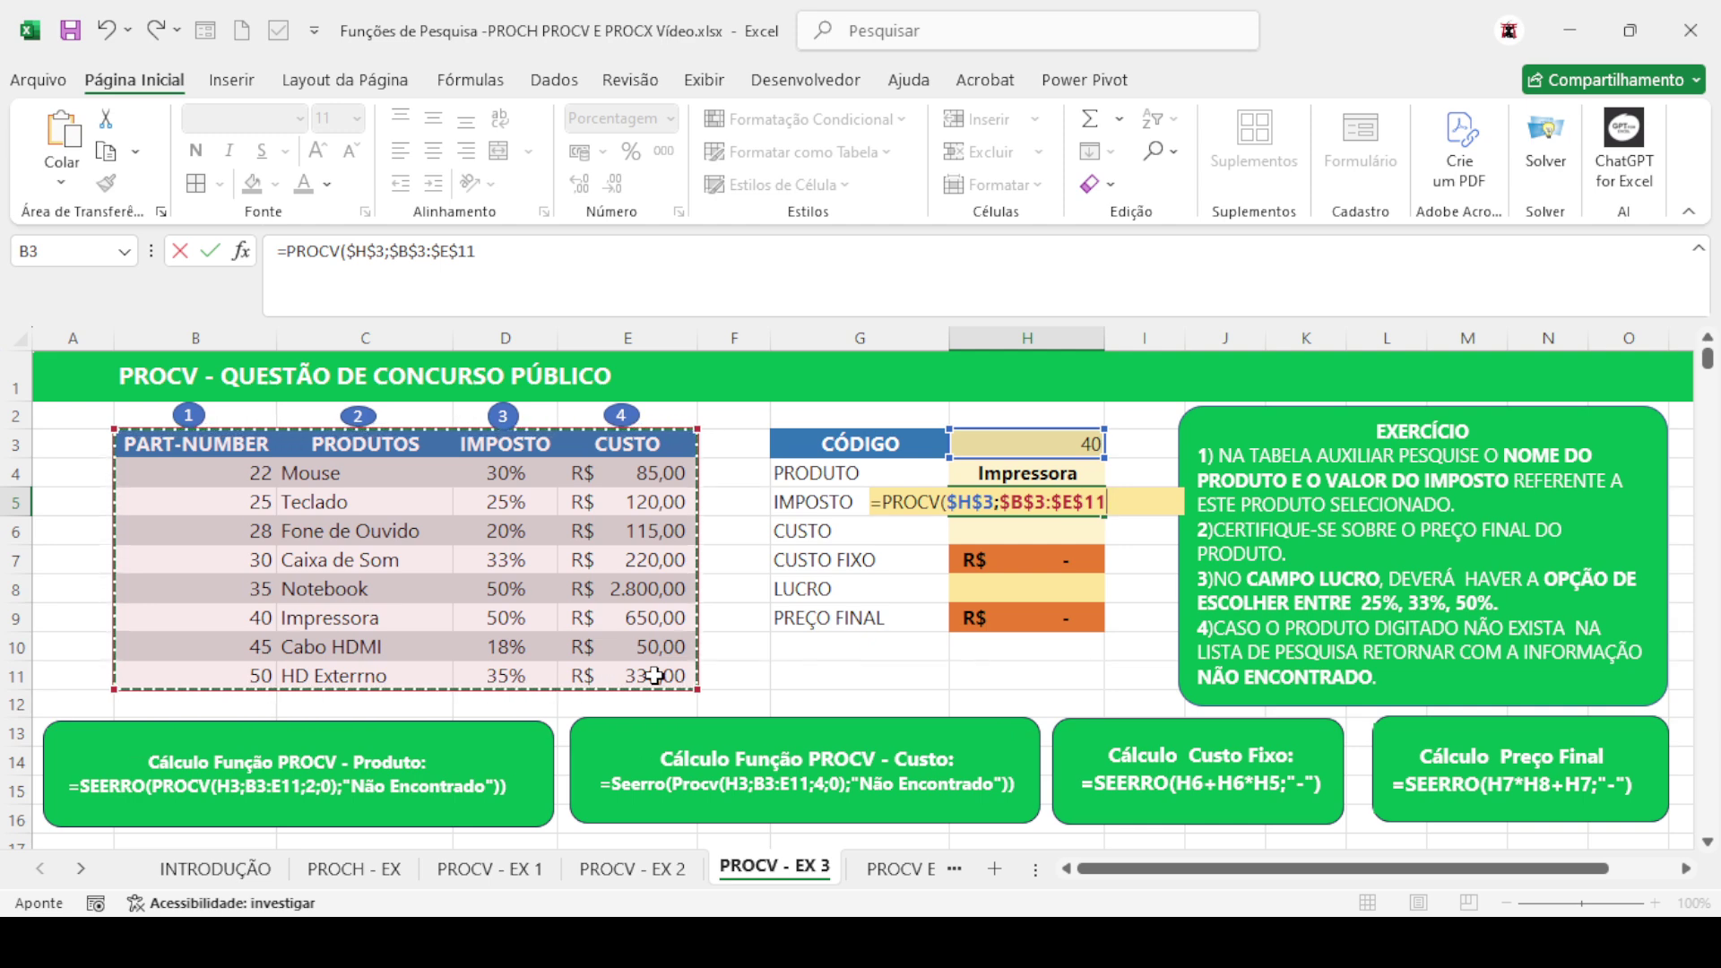
text(;)
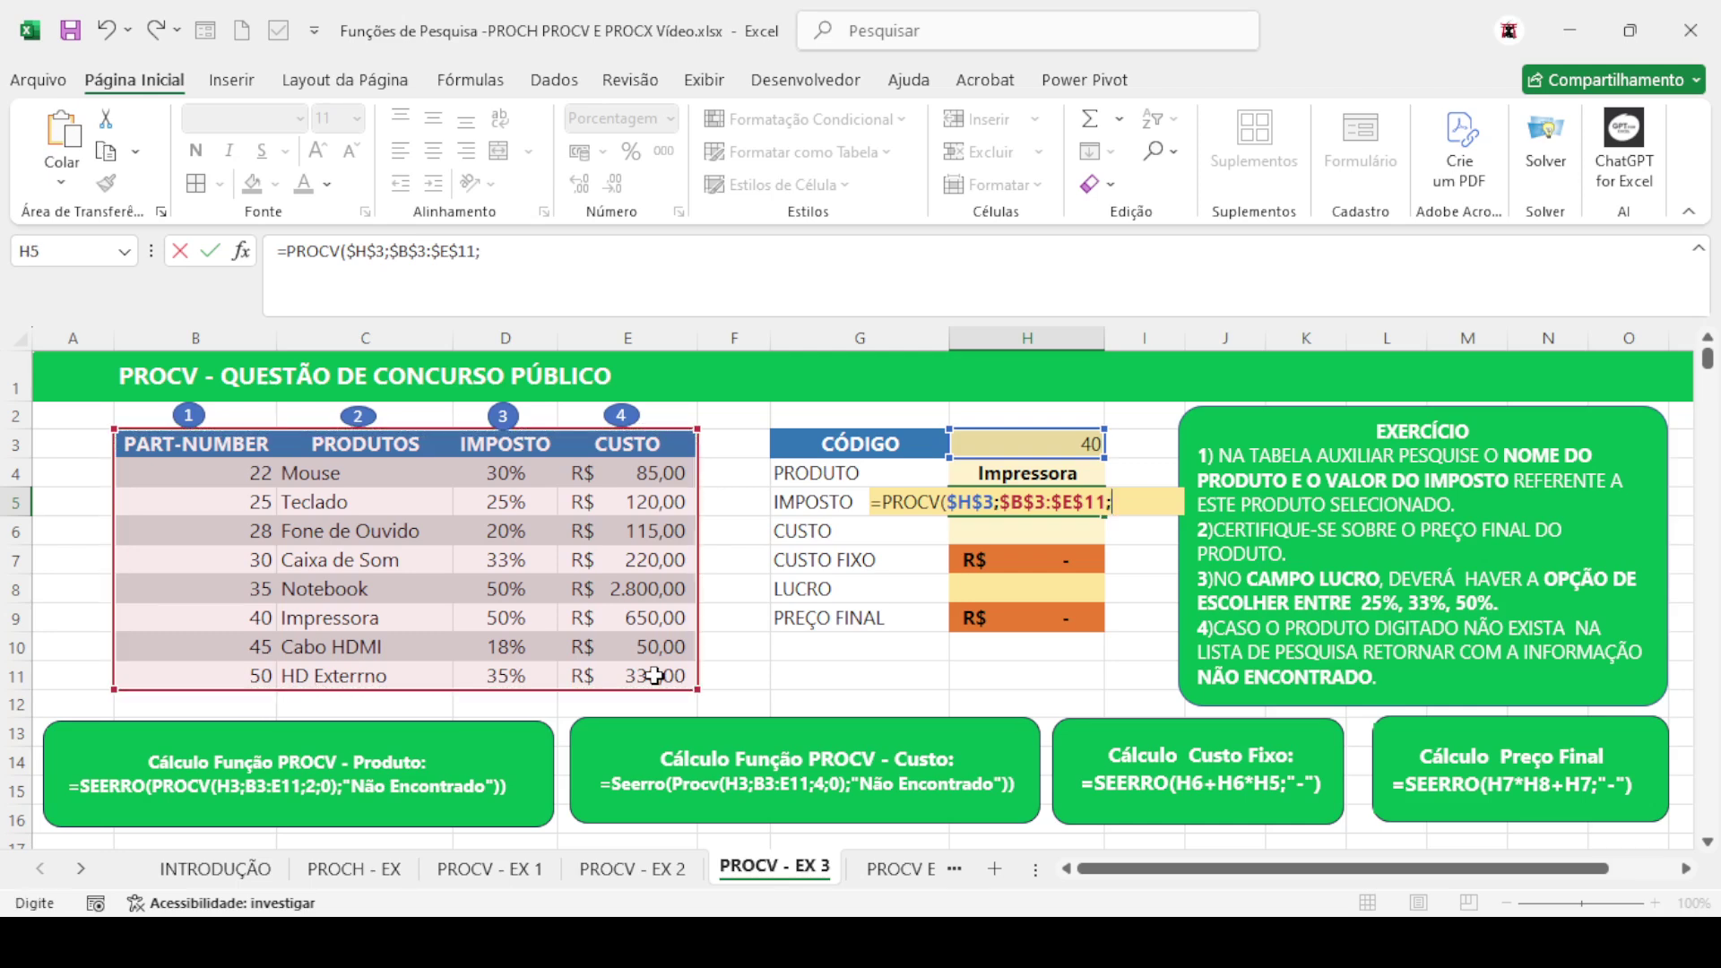
text(3;0))
key(Return)
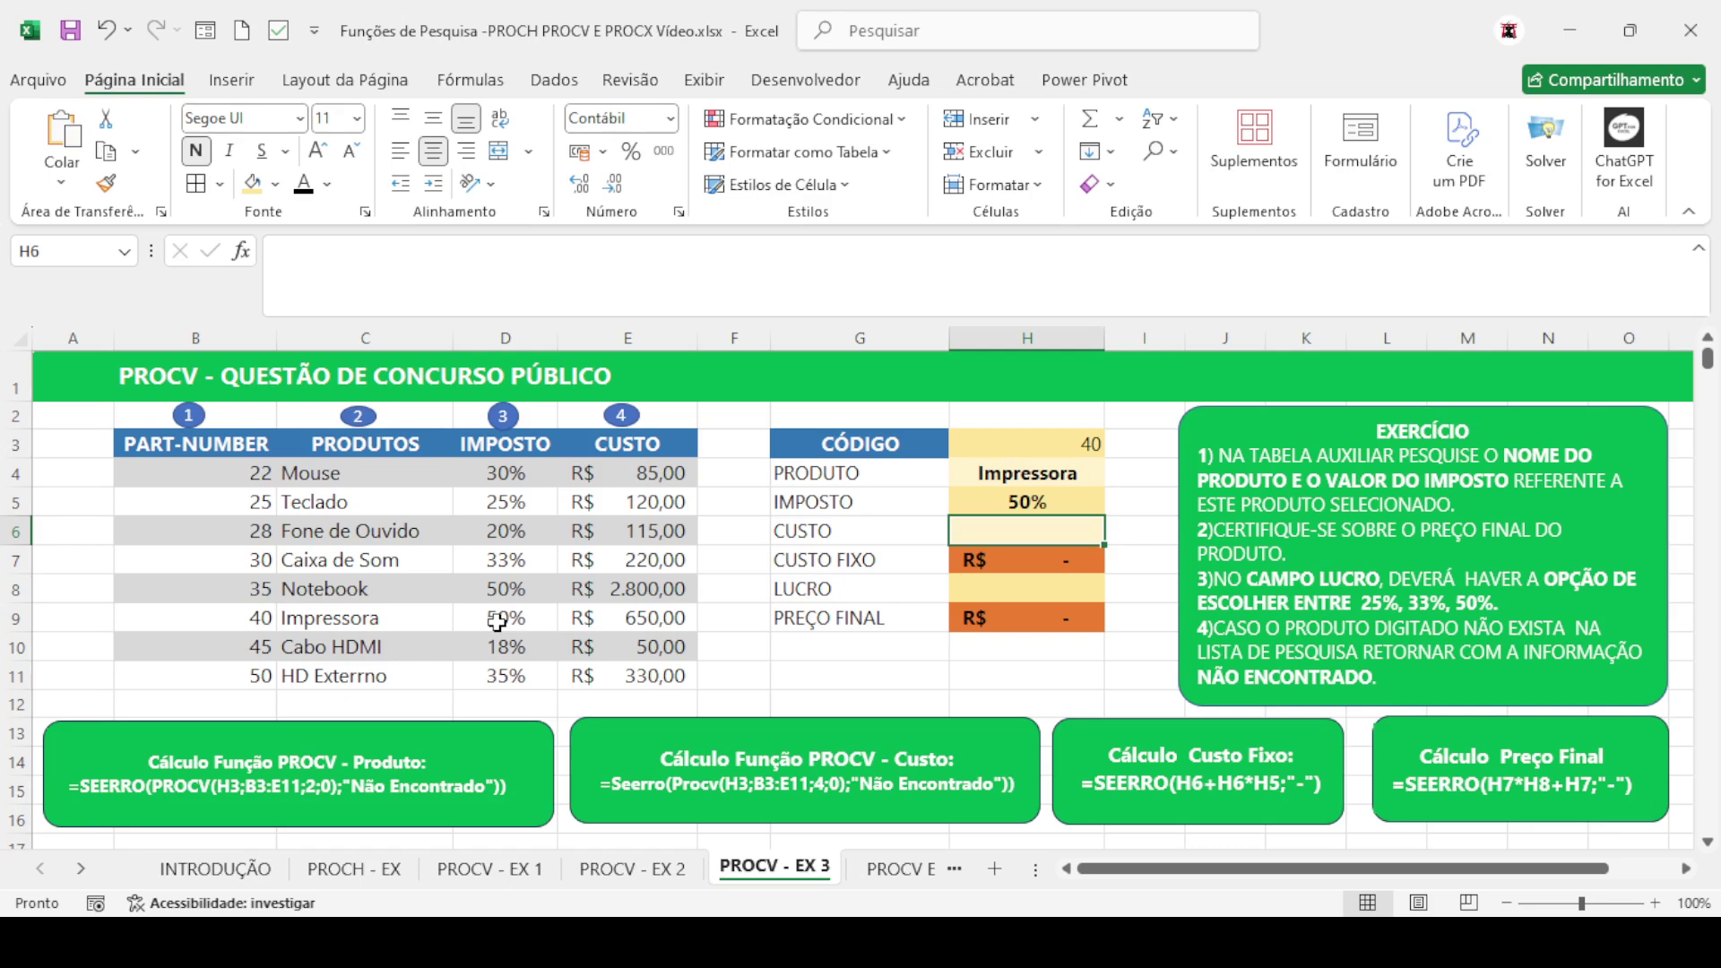
Enter =PROCV($H$3;$B$3:$E$11;4;0) in H6 to look up the CUSTO for the code
text(=P)
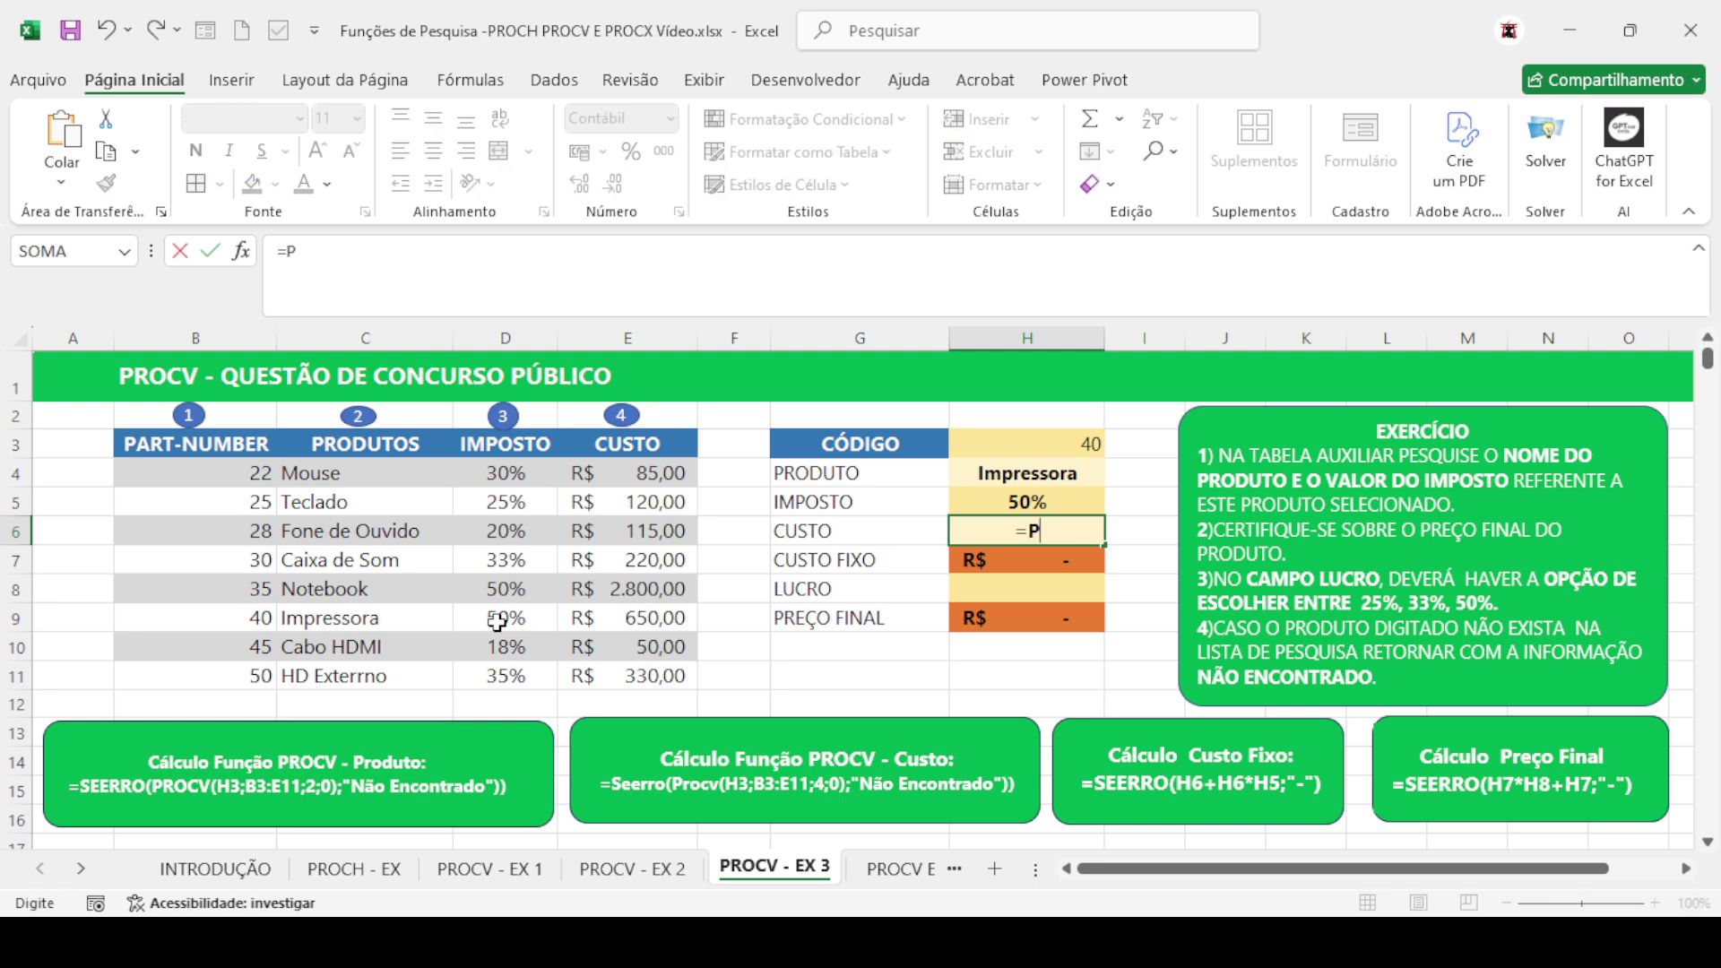
text(ROCV()
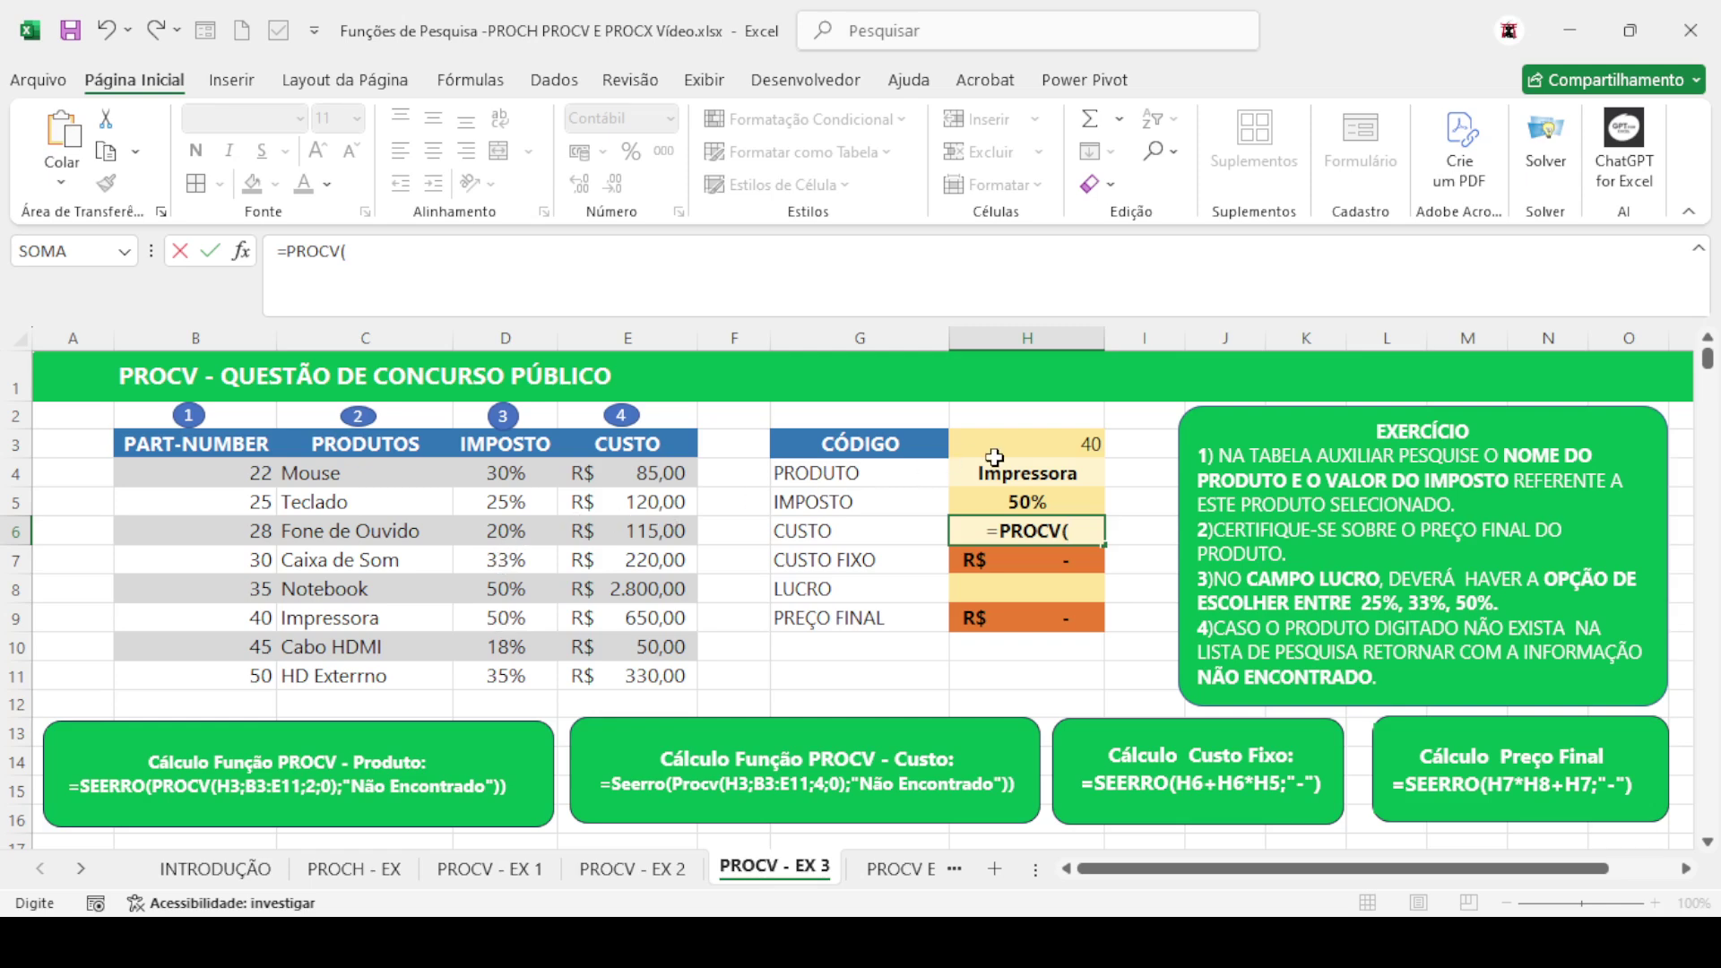
click(1026, 444)
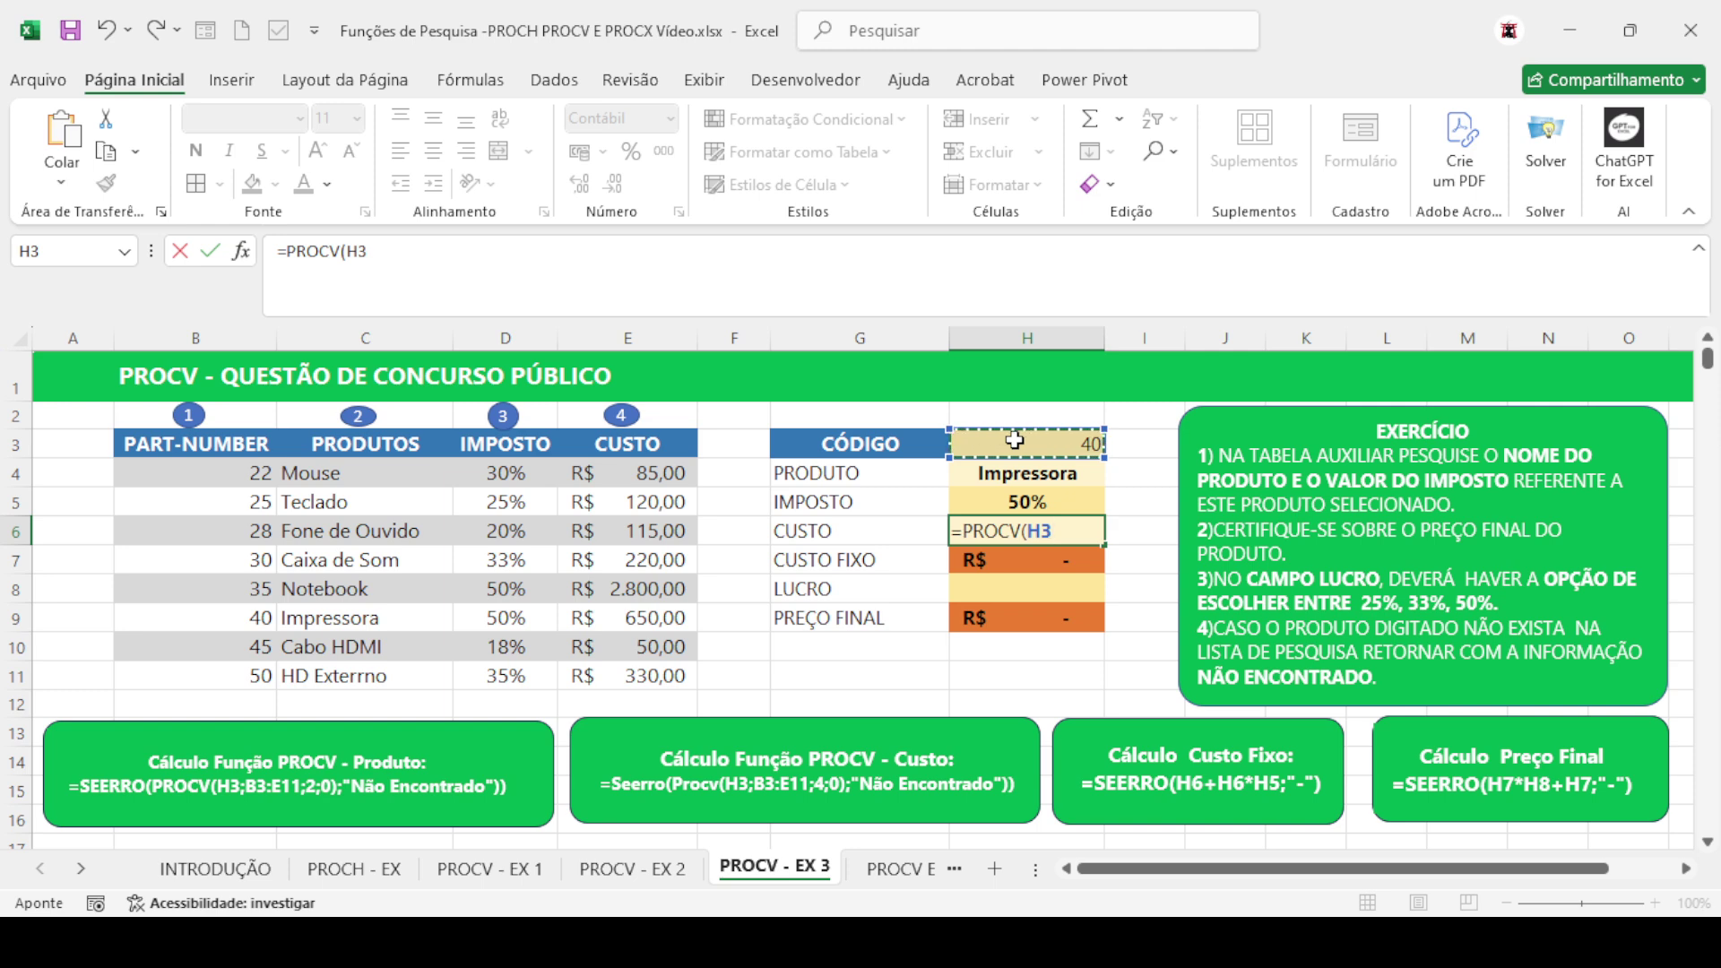
key(F4)
text(;)
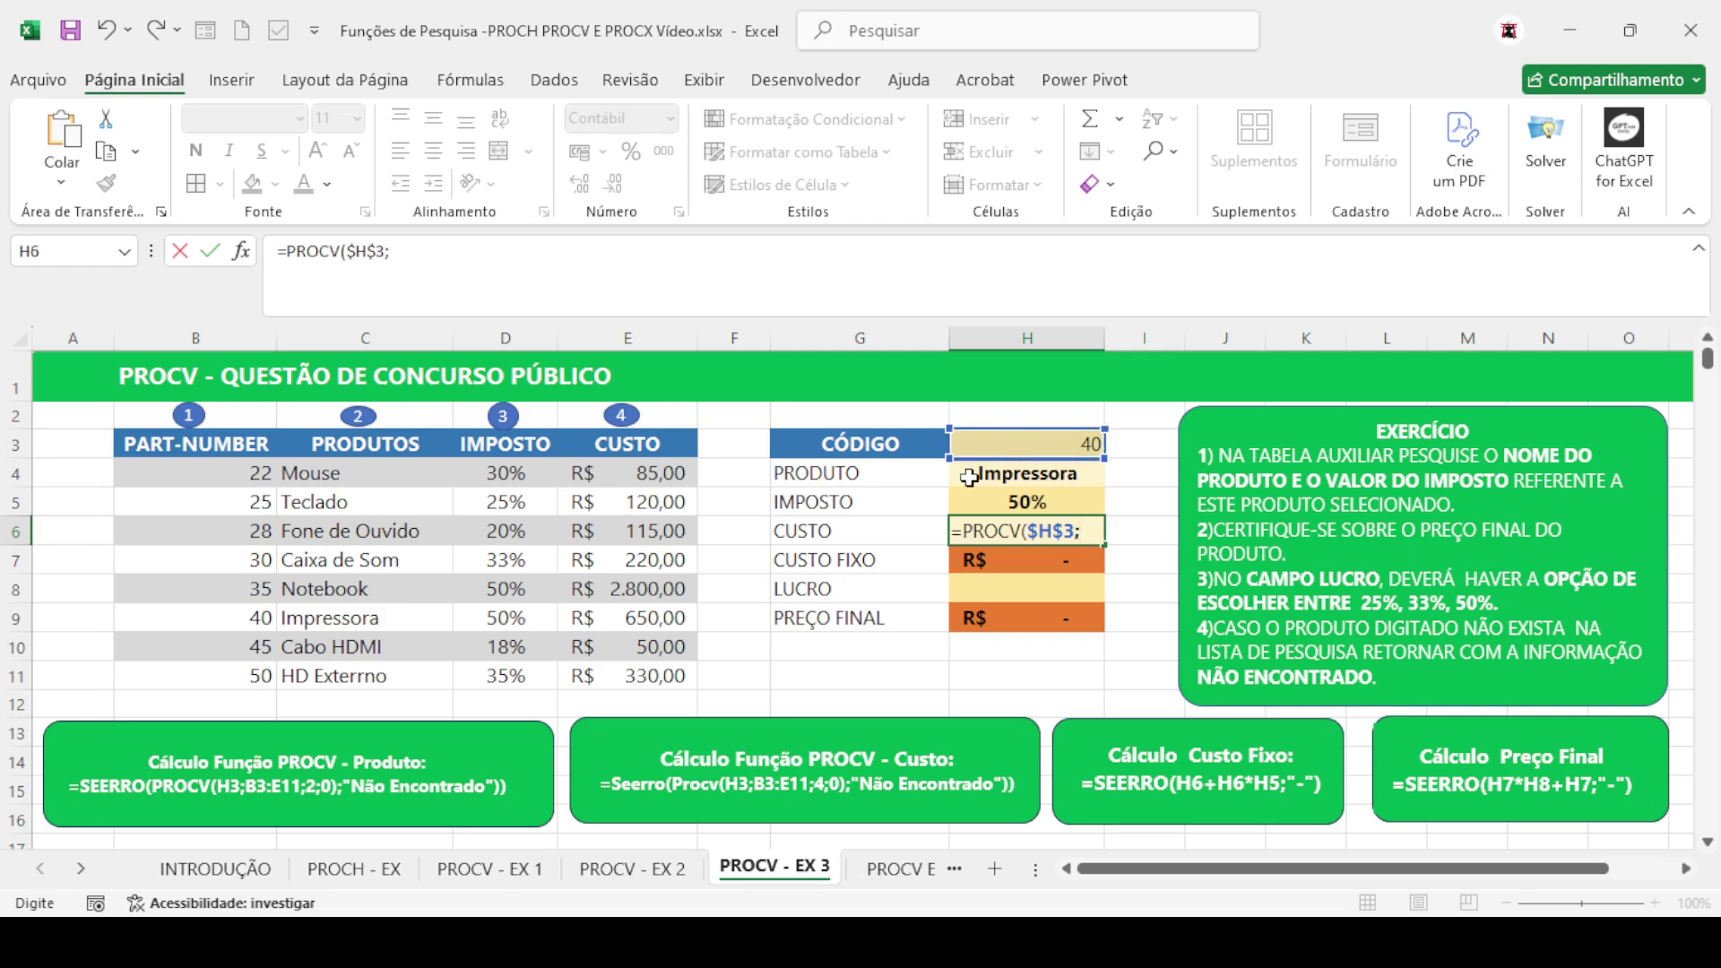
drag(238, 447, 656, 670)
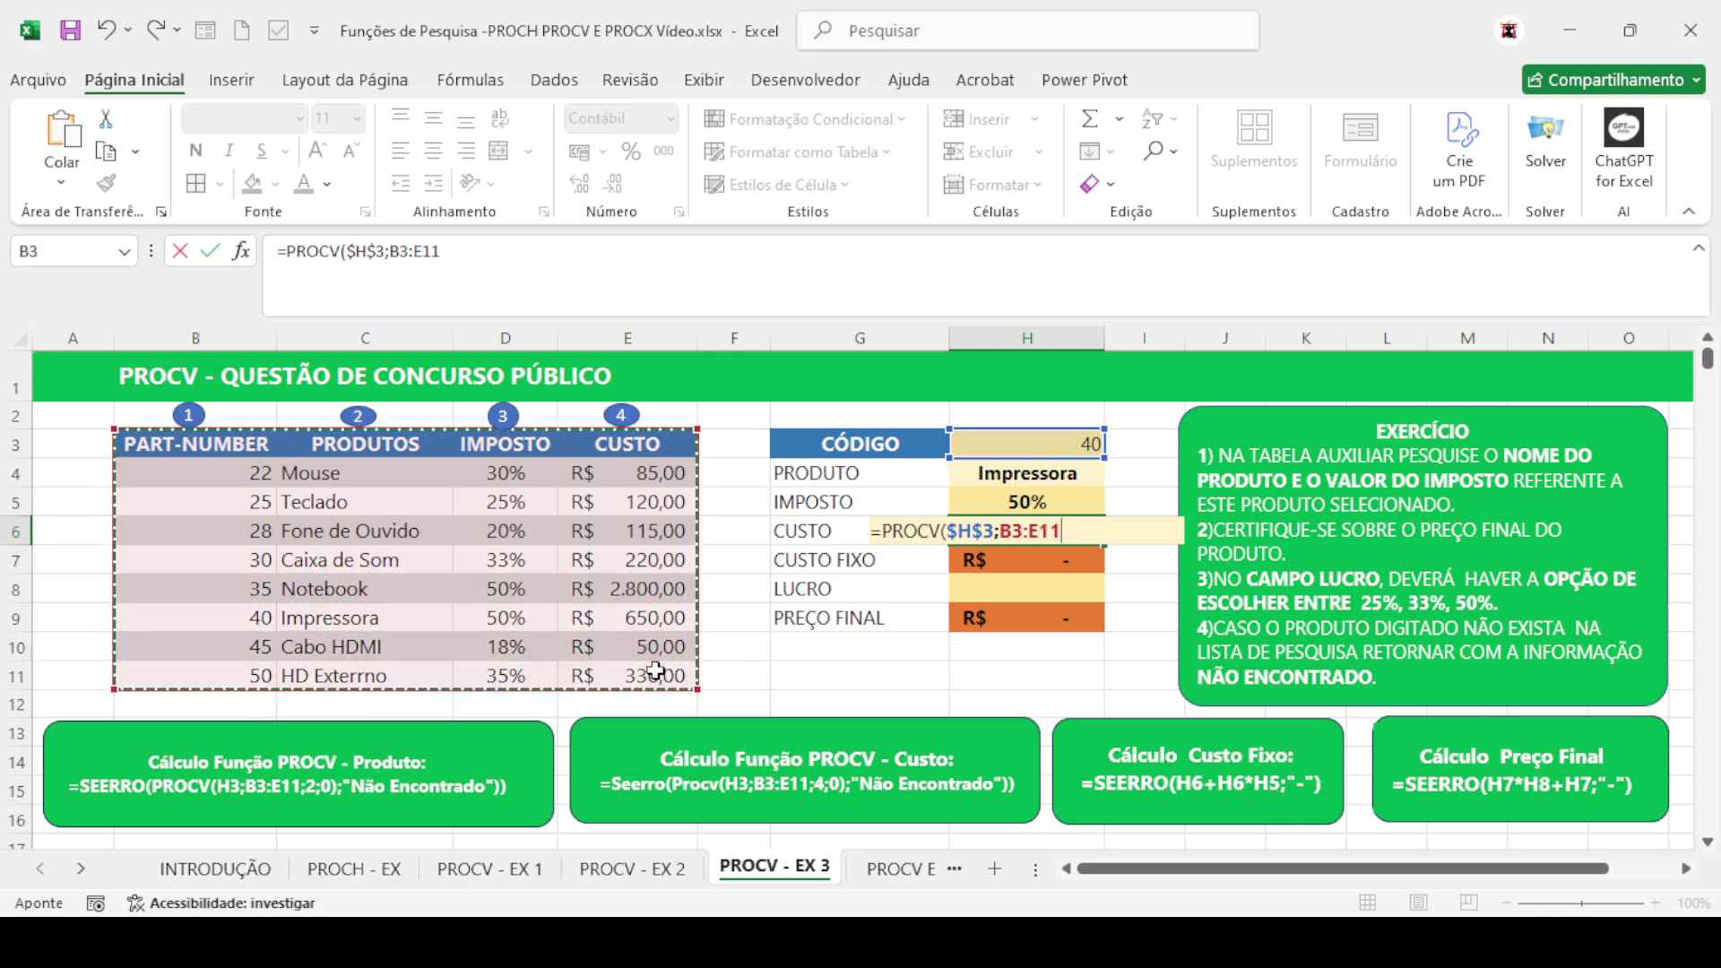
key(F4)
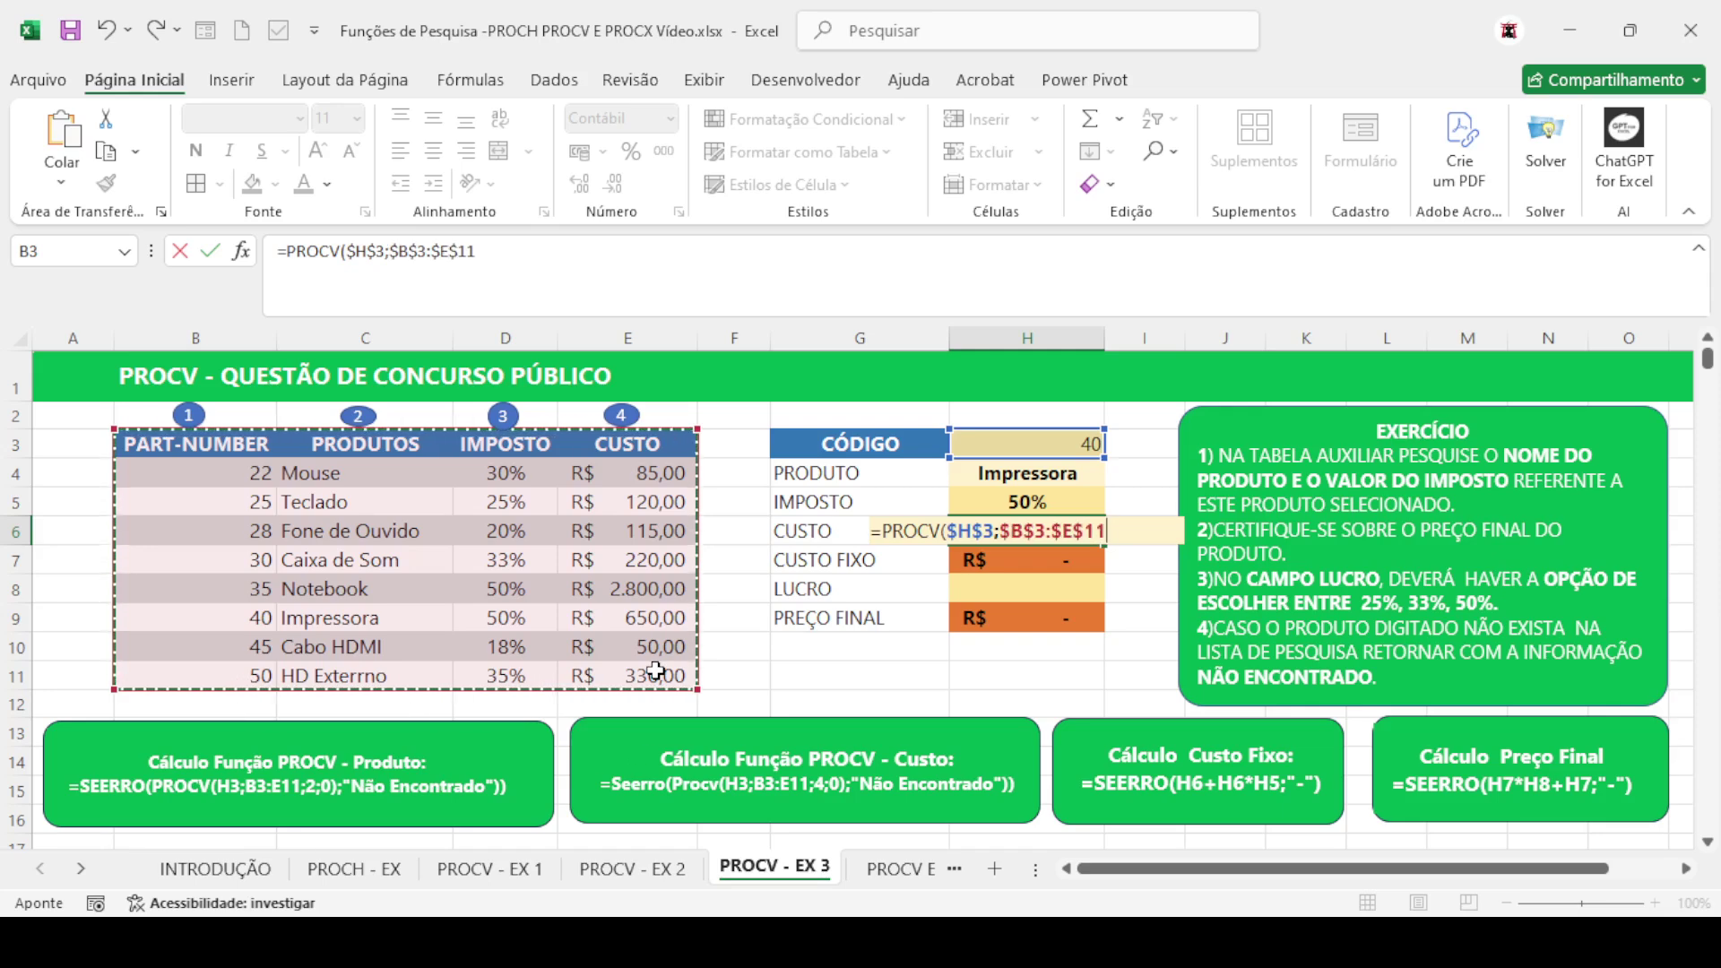
text(;)
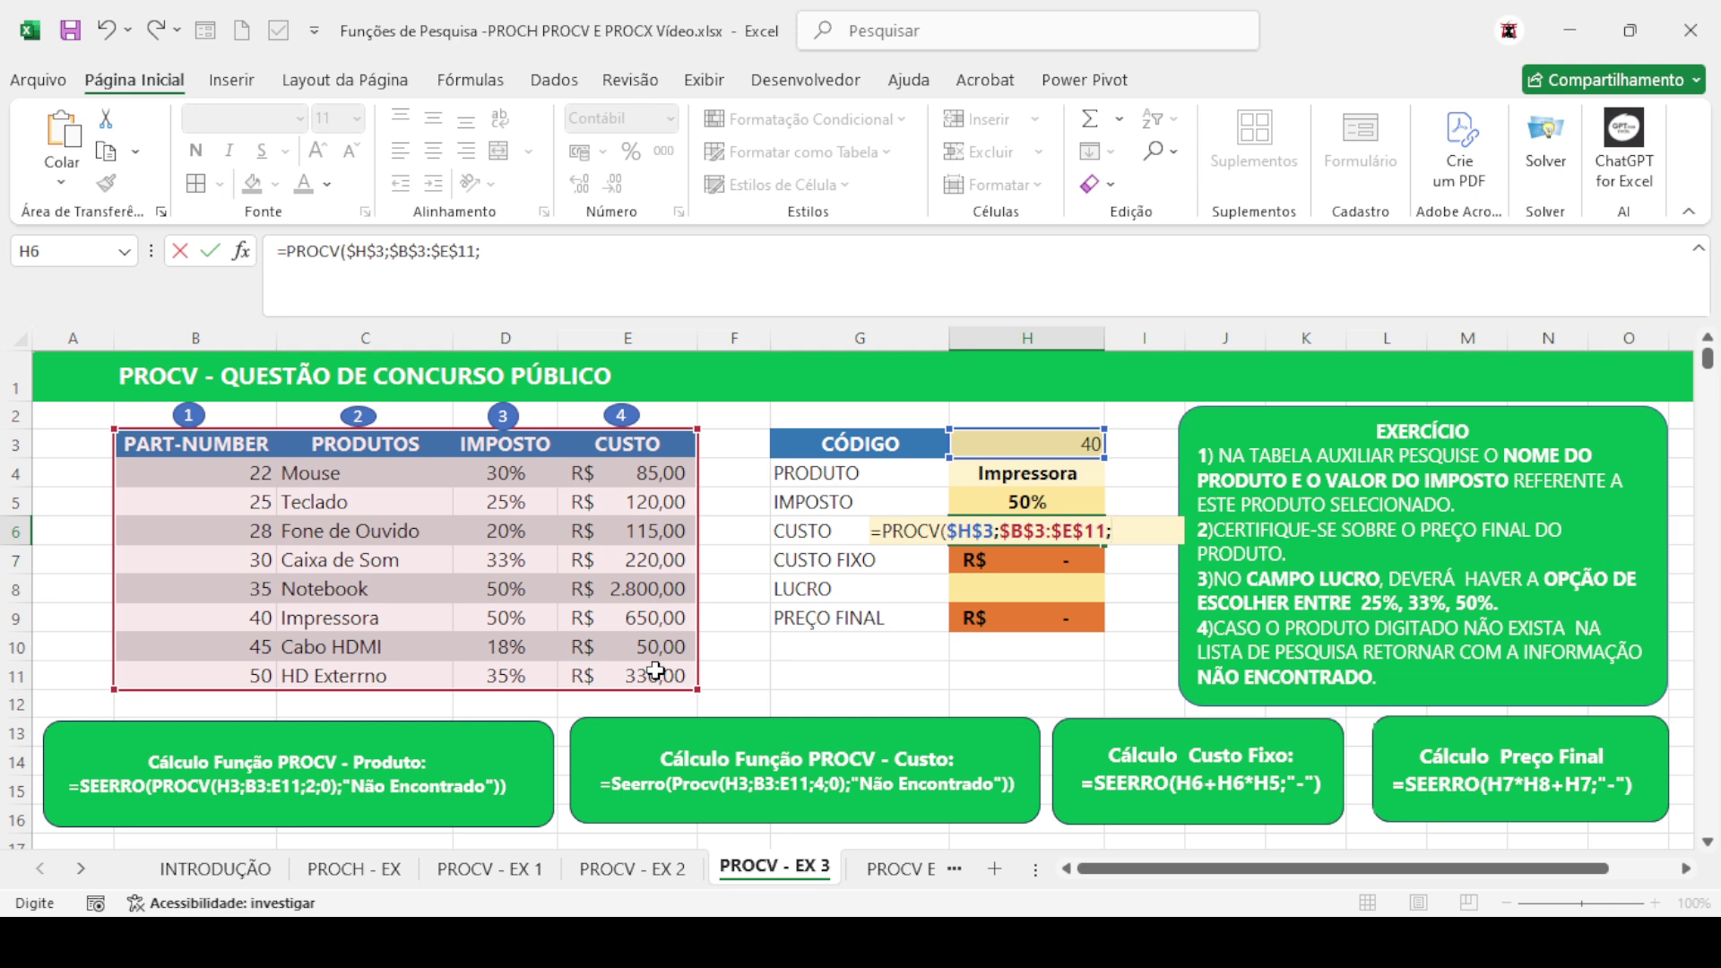
text(4;0))
key(Return)
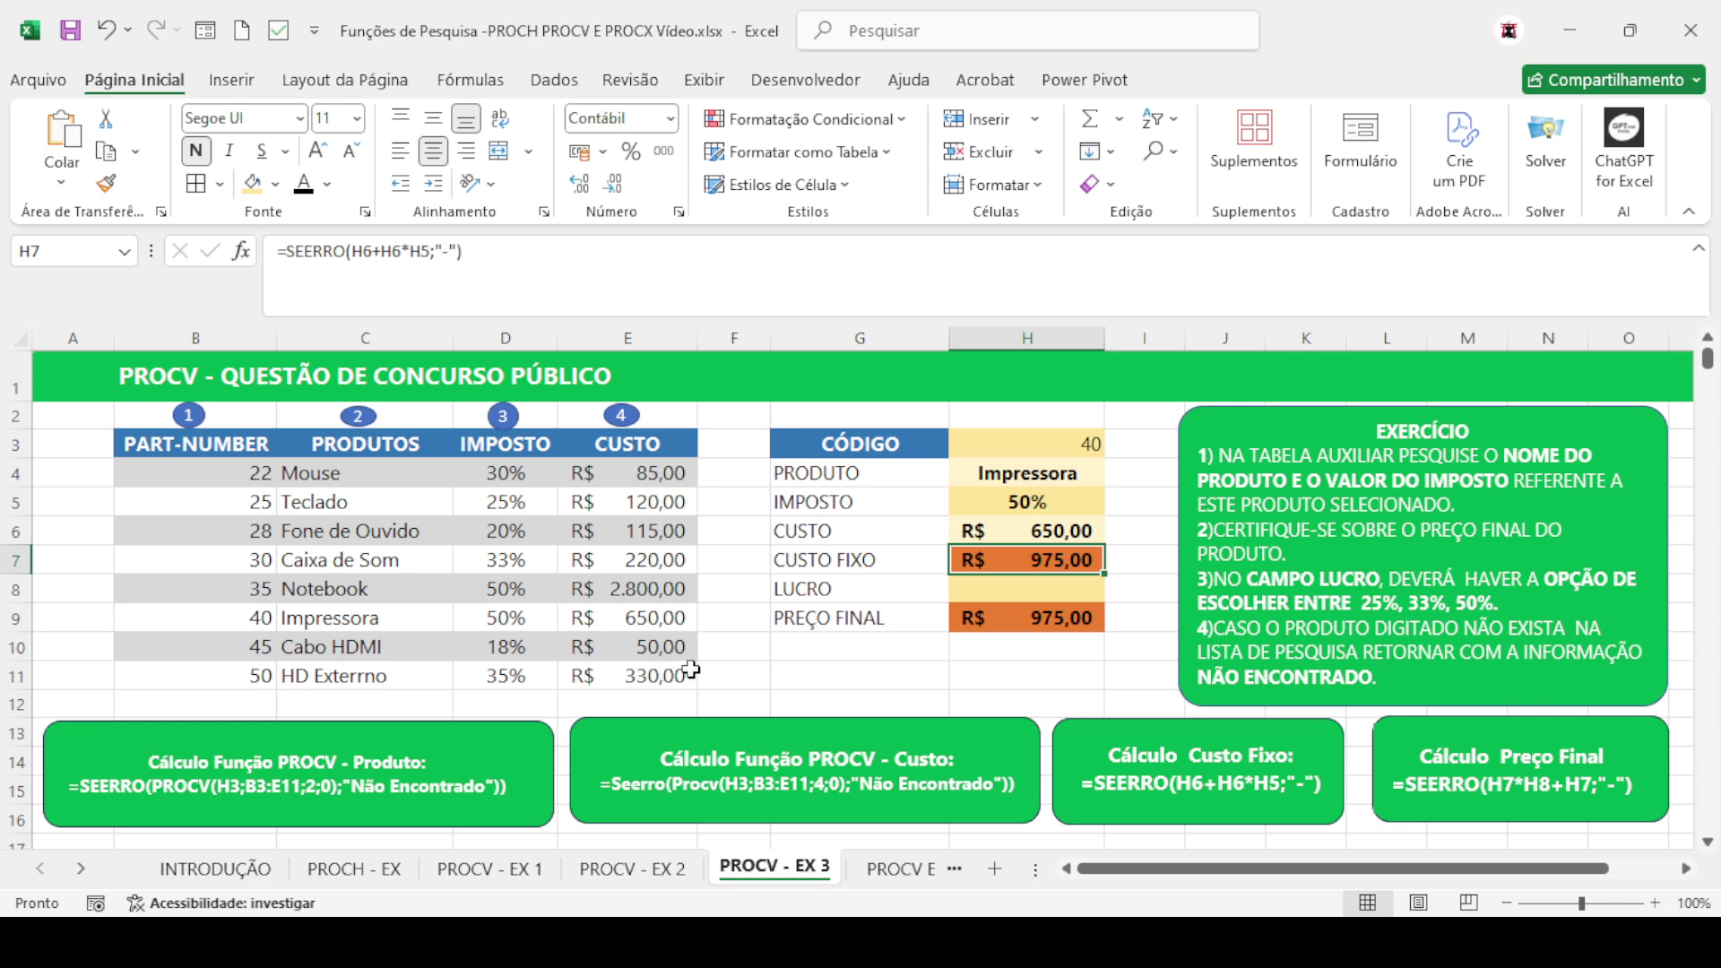
Add a data validation list with the profit options 25%, 33% and 50% to the LUCRO cell H8
click(986, 589)
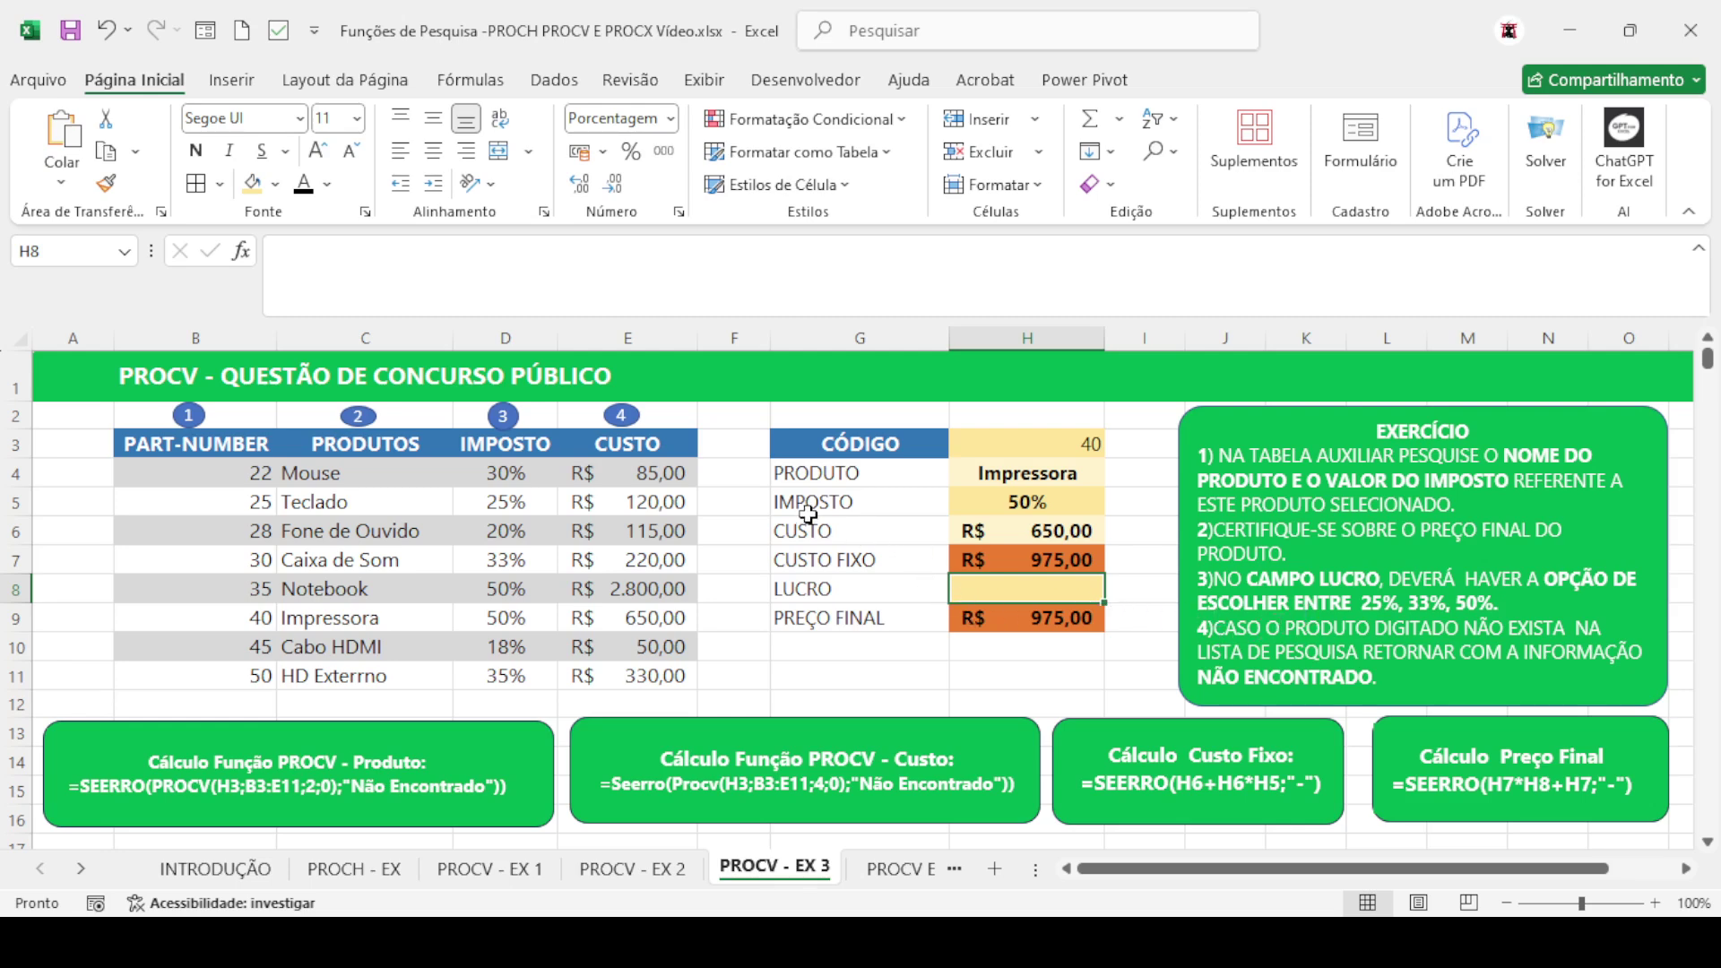
click(552, 83)
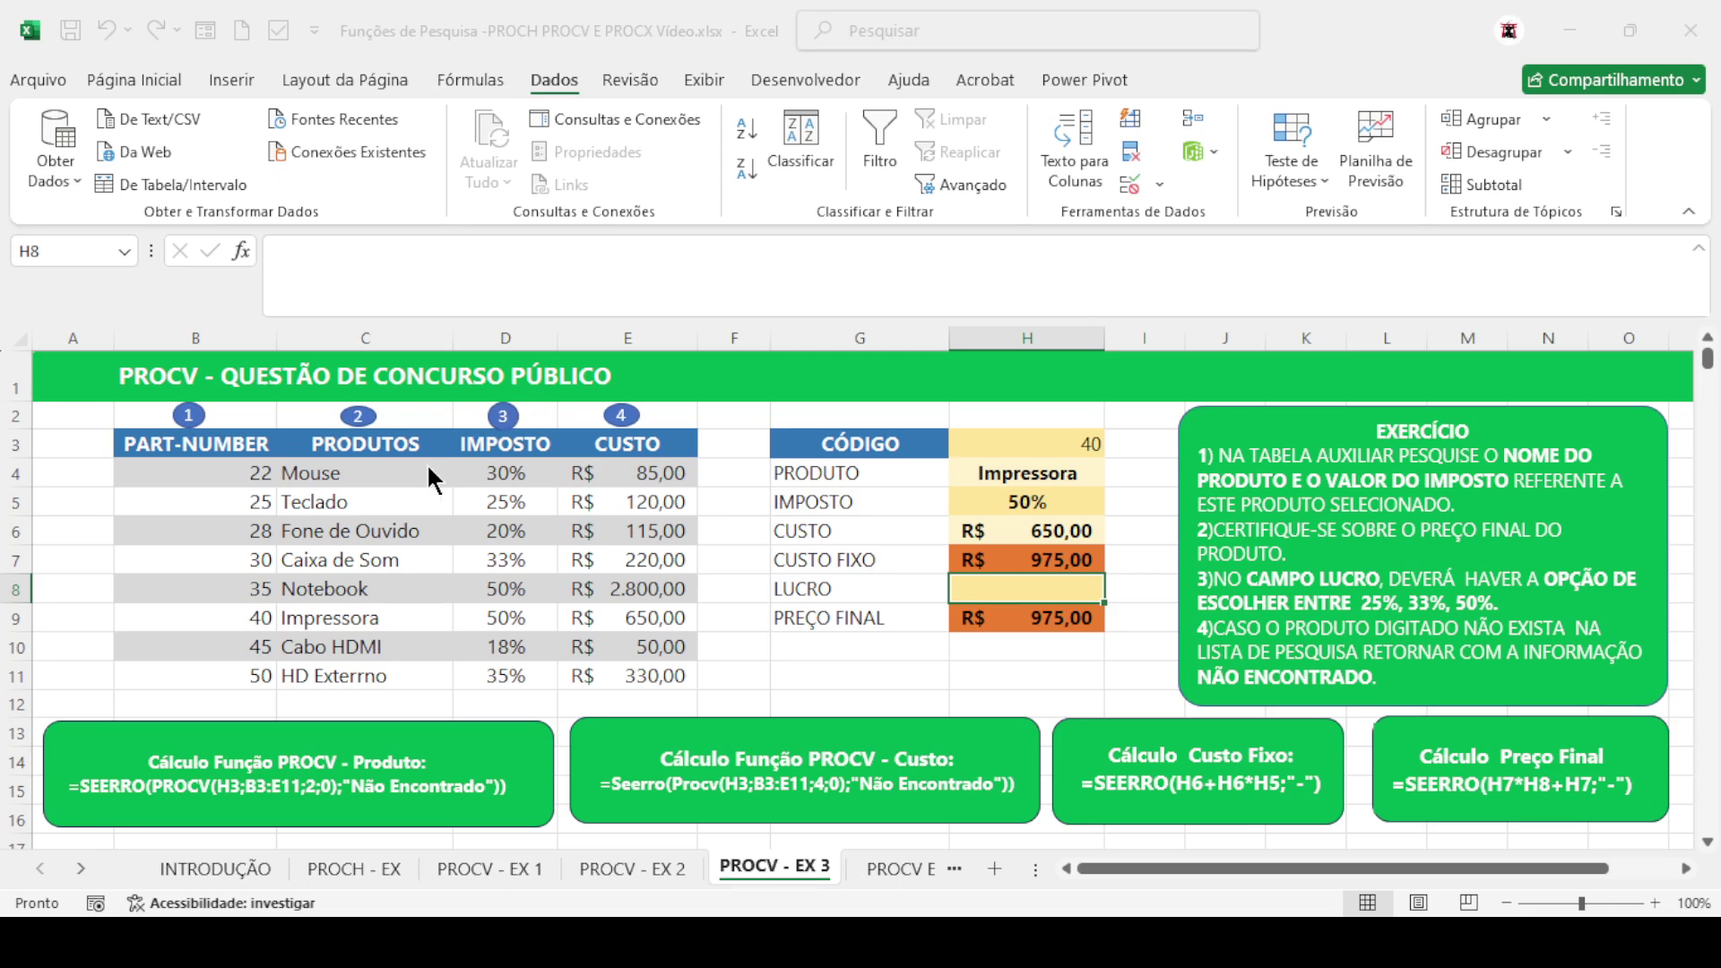
click(407, 491)
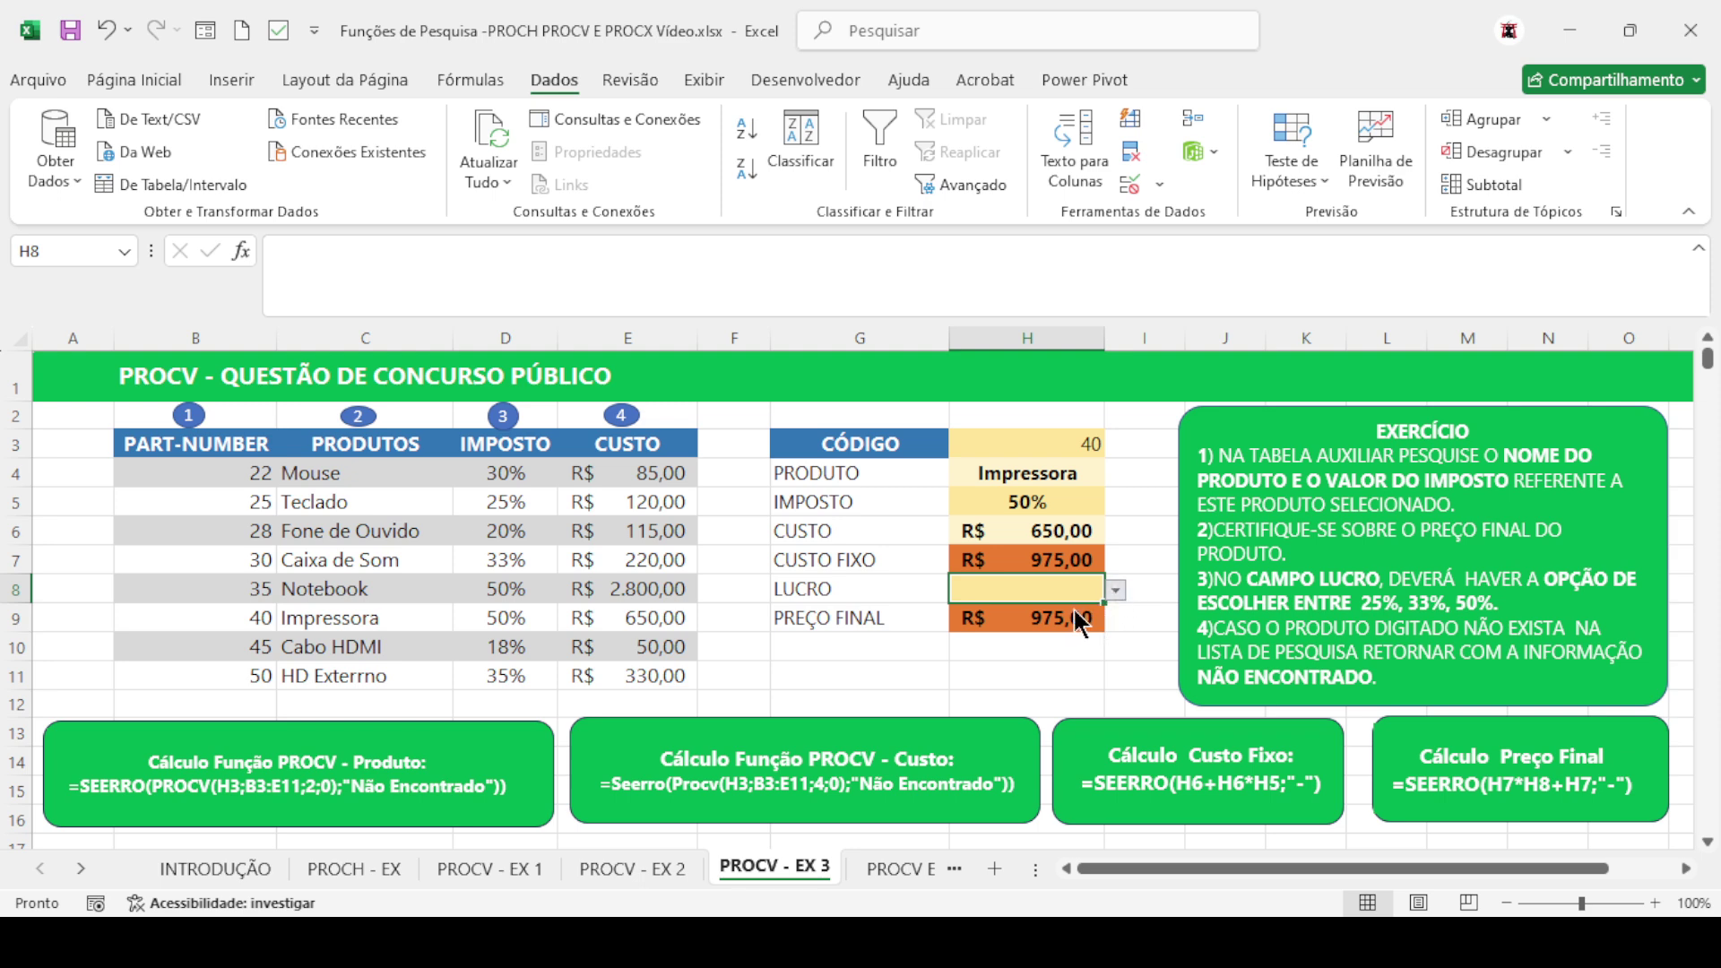
Test the LUCRO list in H8 by choosing 25%, and finally set it to 50%
click(1042, 607)
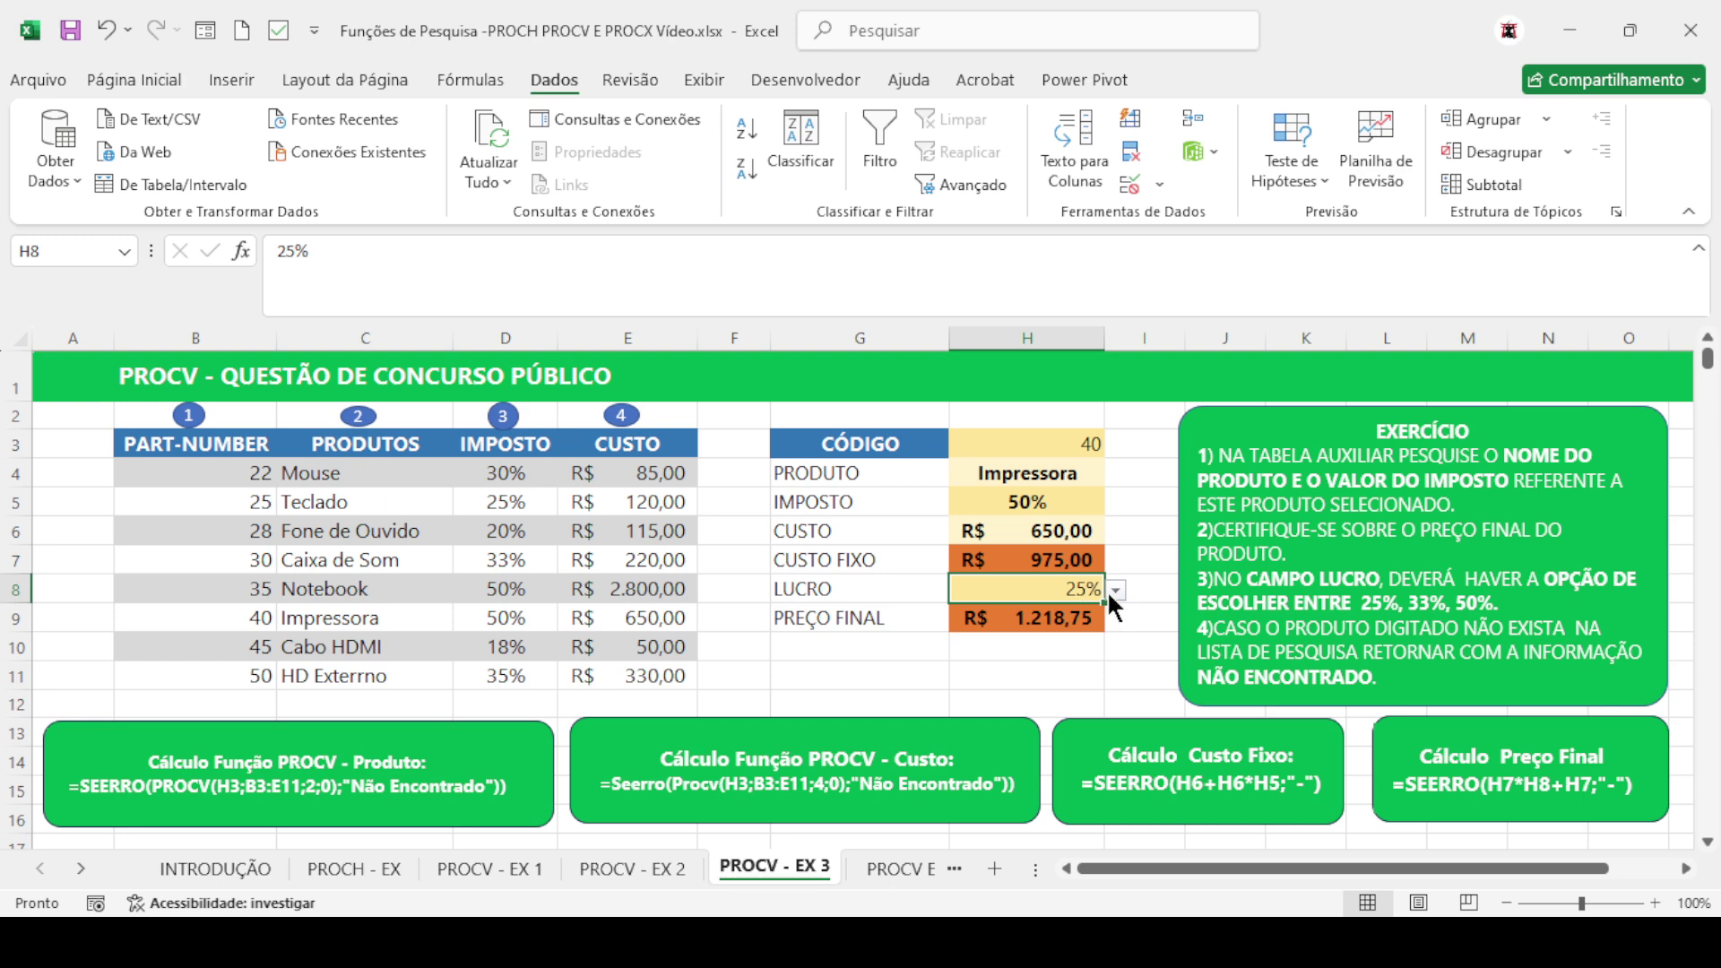
click(1057, 622)
click(1116, 590)
click(1057, 638)
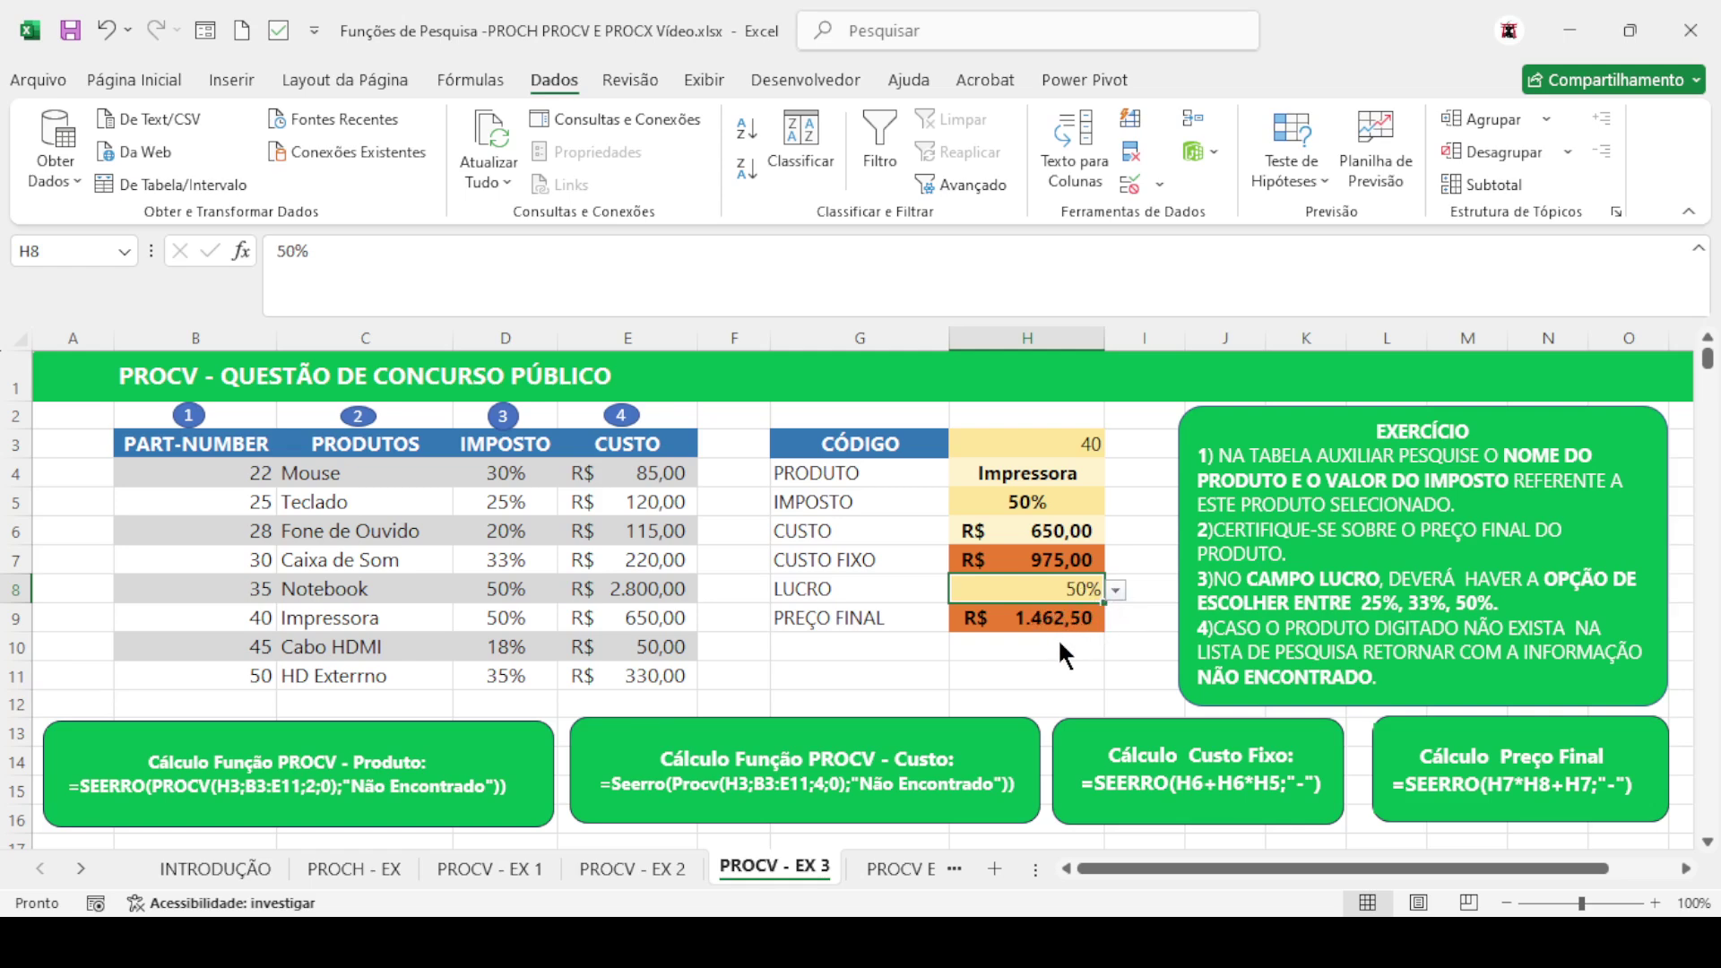
Test the lookups with 28 as the CÓDIGO in H3 and select the LUCRO cell H8
click(1045, 434)
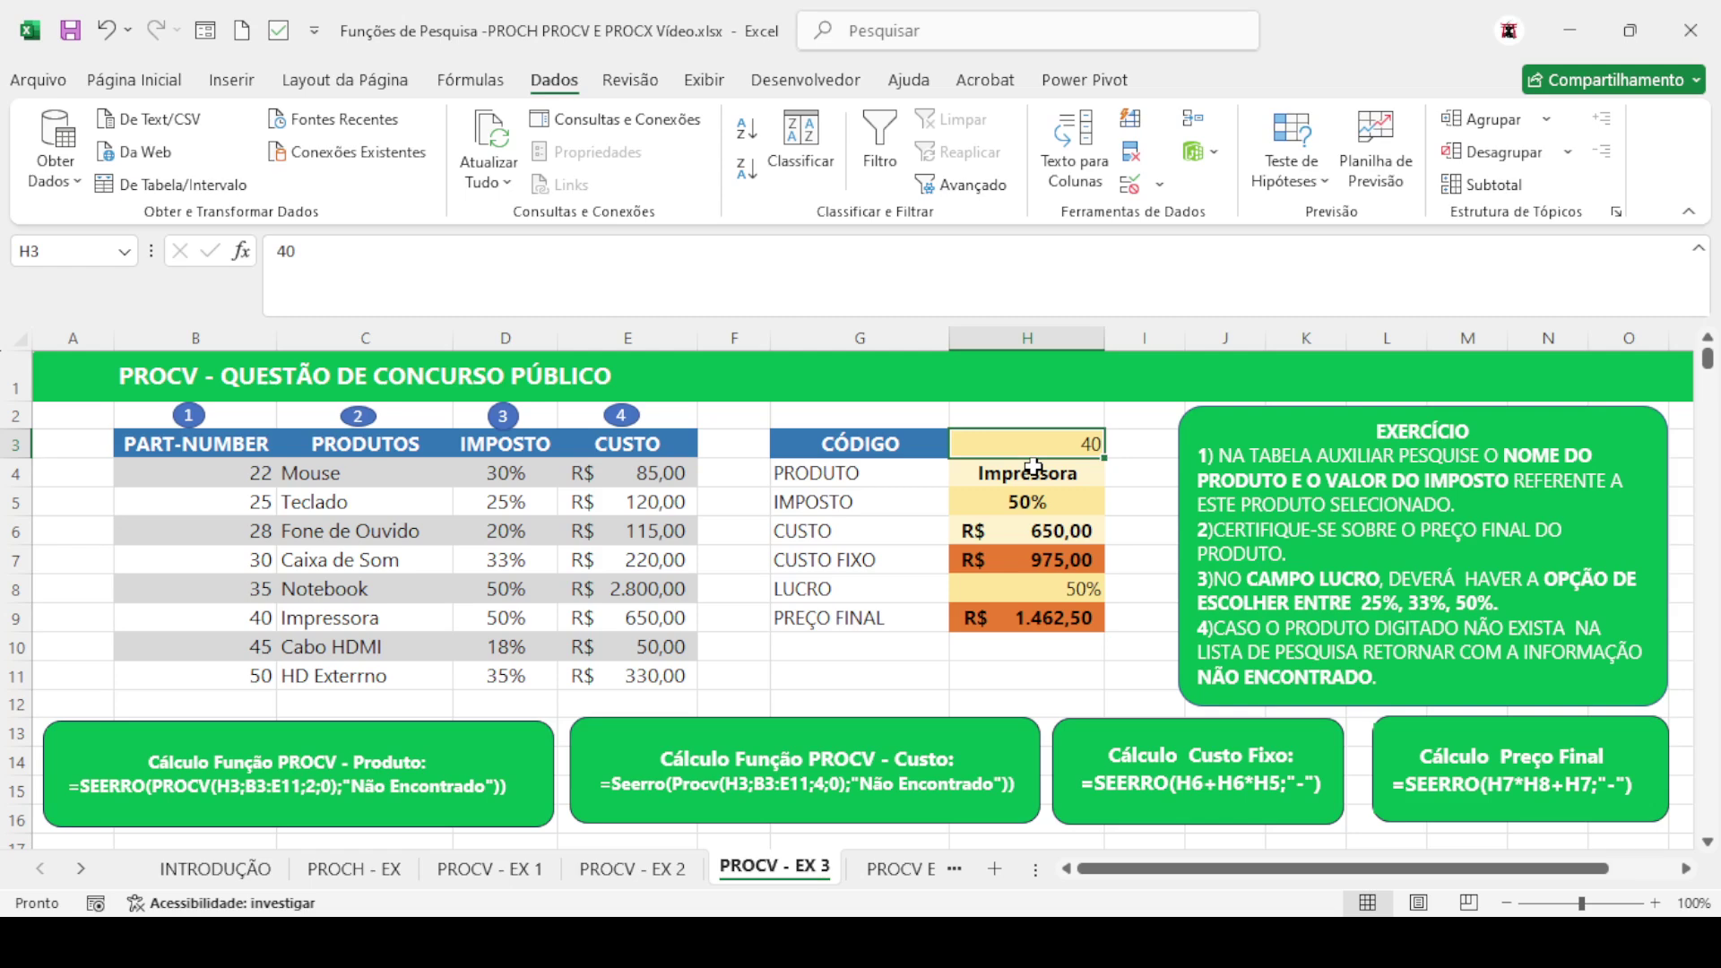
text(28)
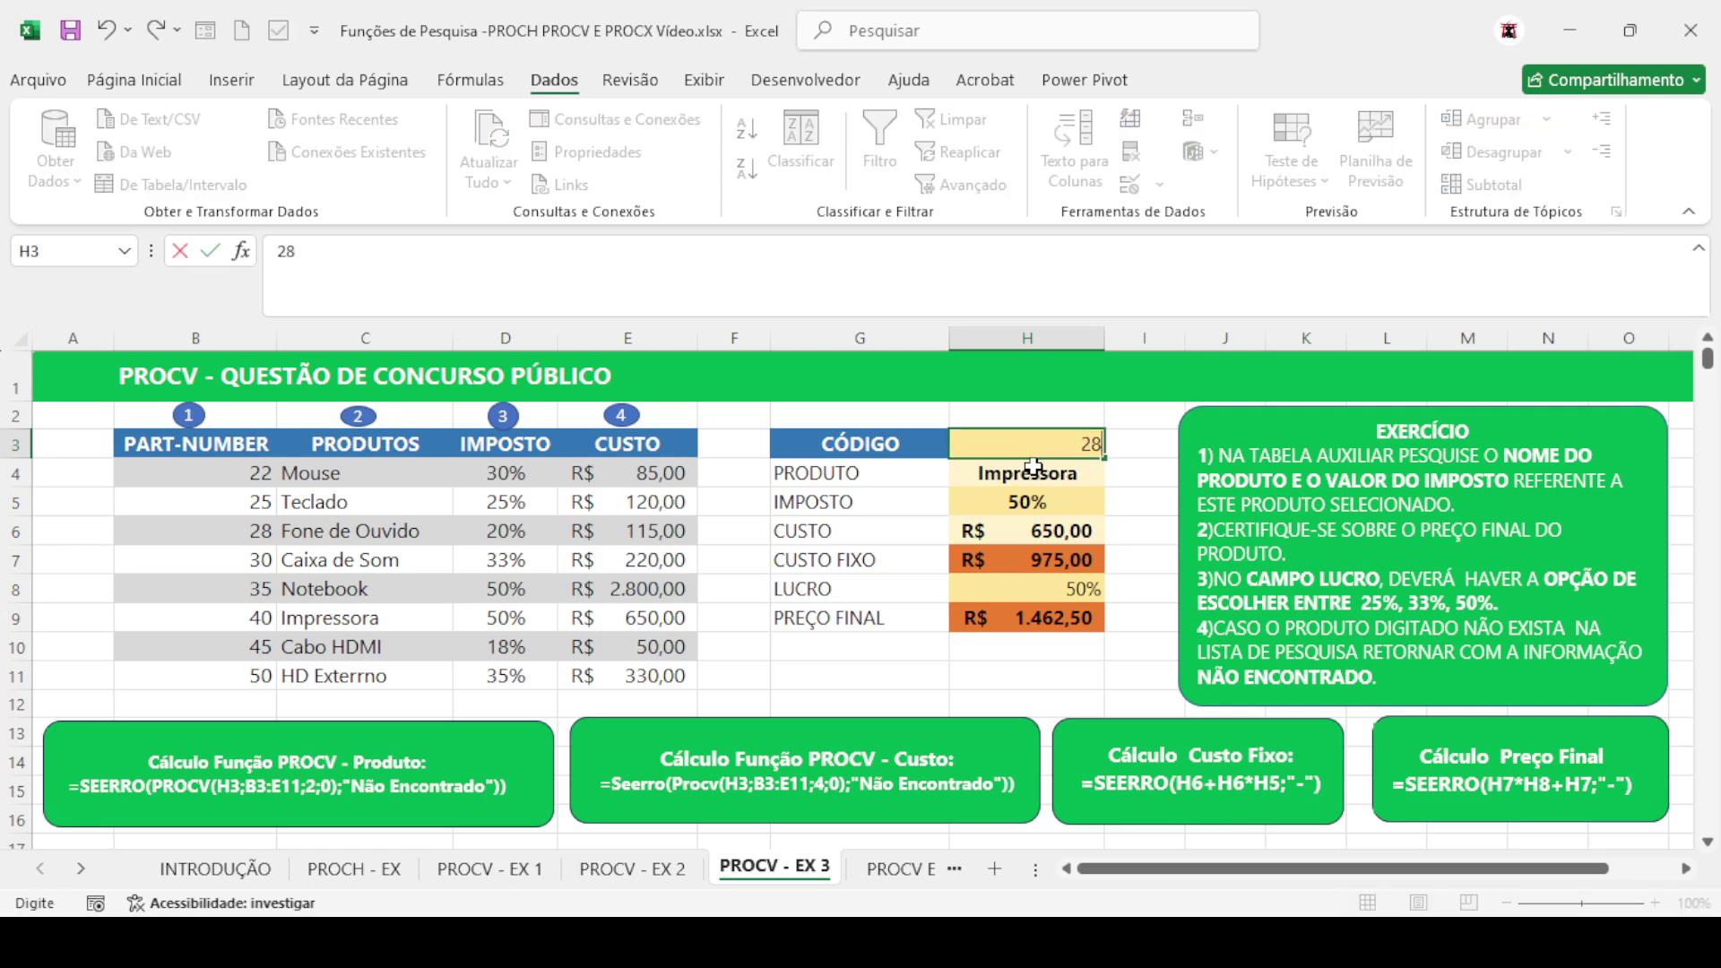
key(Return)
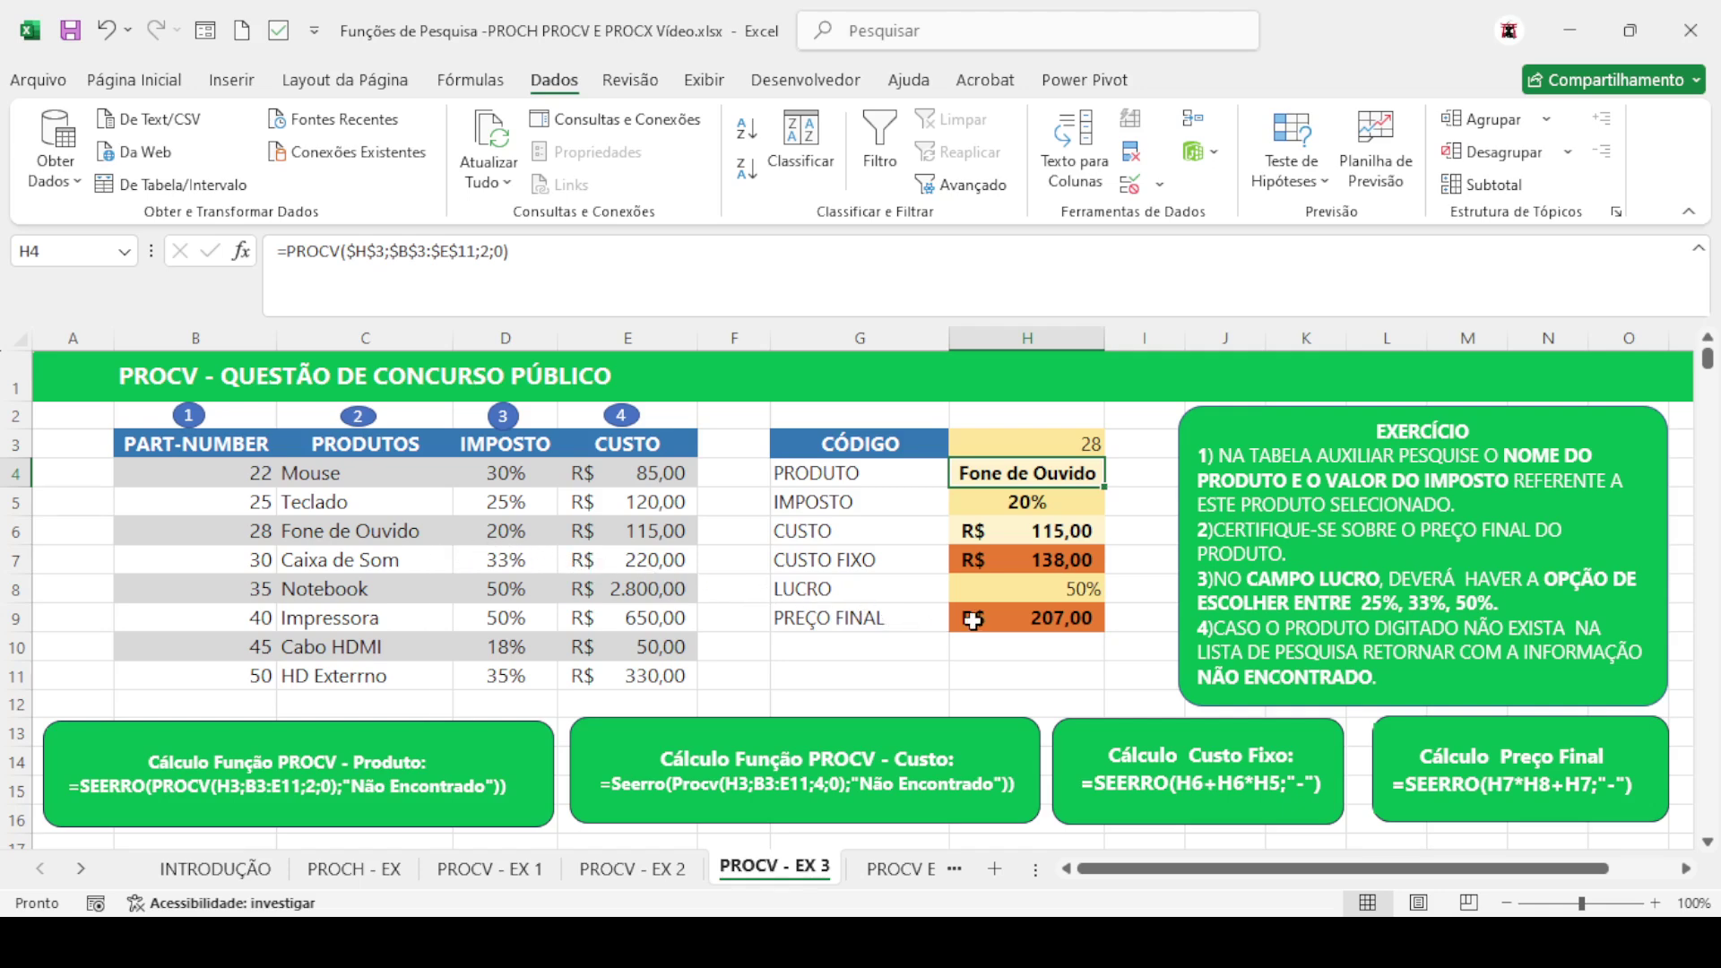
click(1051, 588)
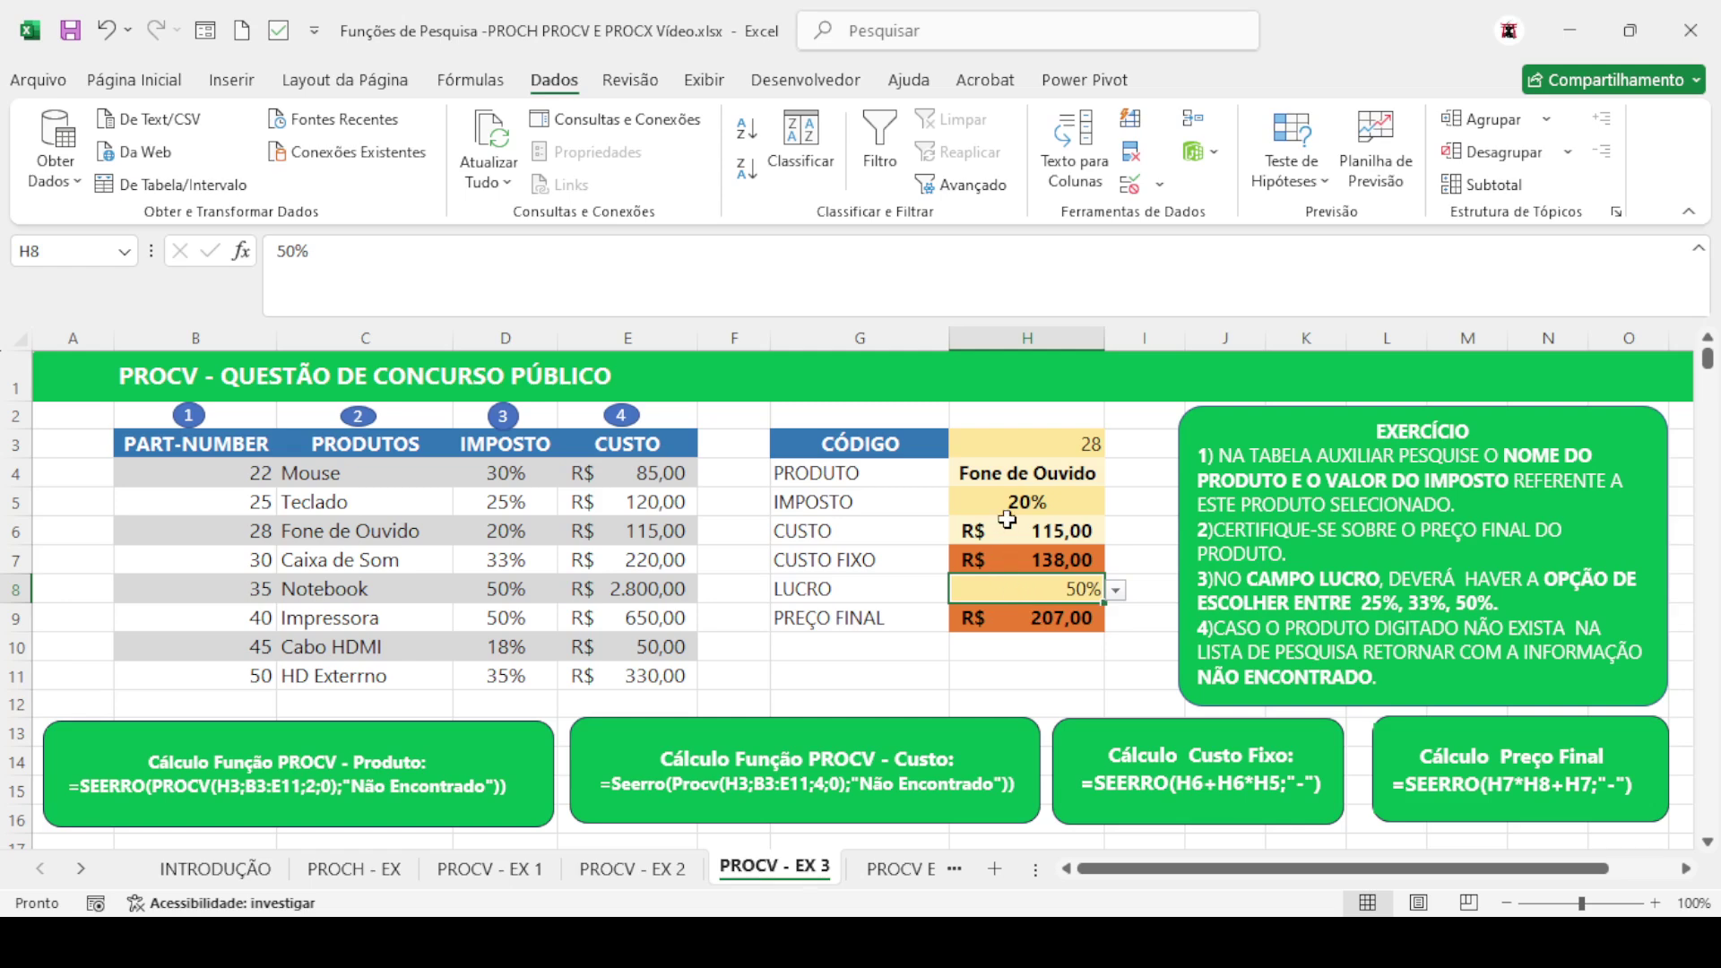
Enter 60, a code missing from the product table, as the CÓDIGO in H3
click(1009, 442)
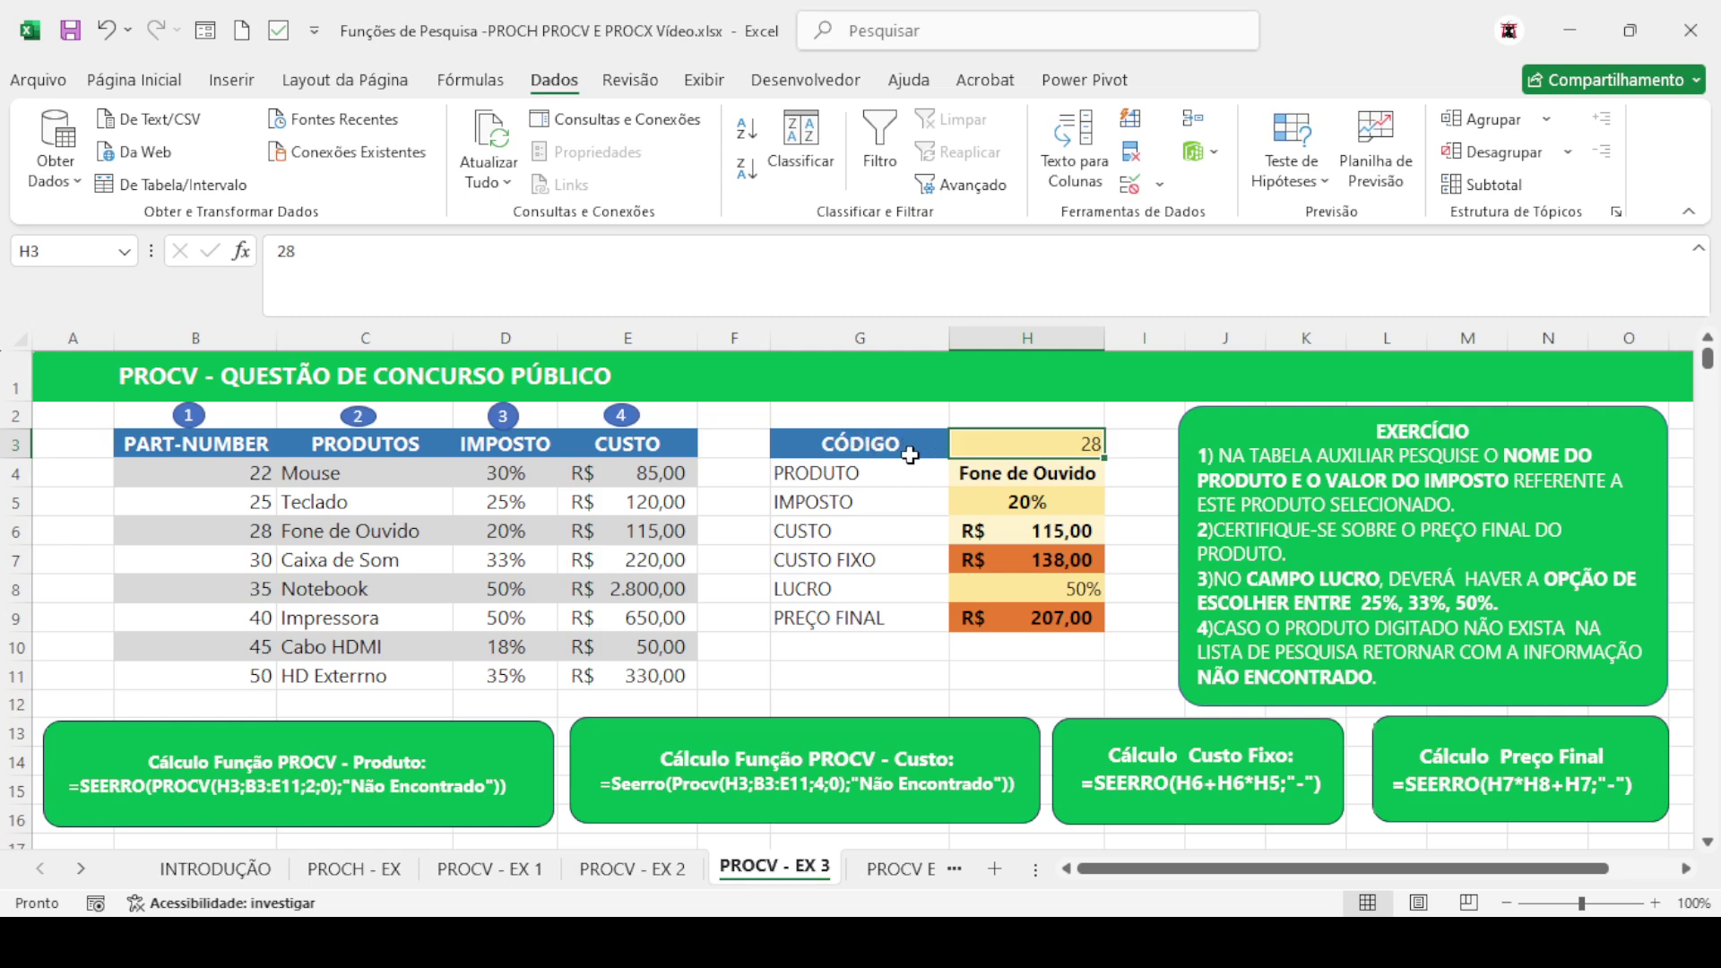
text(60)
key(Return)
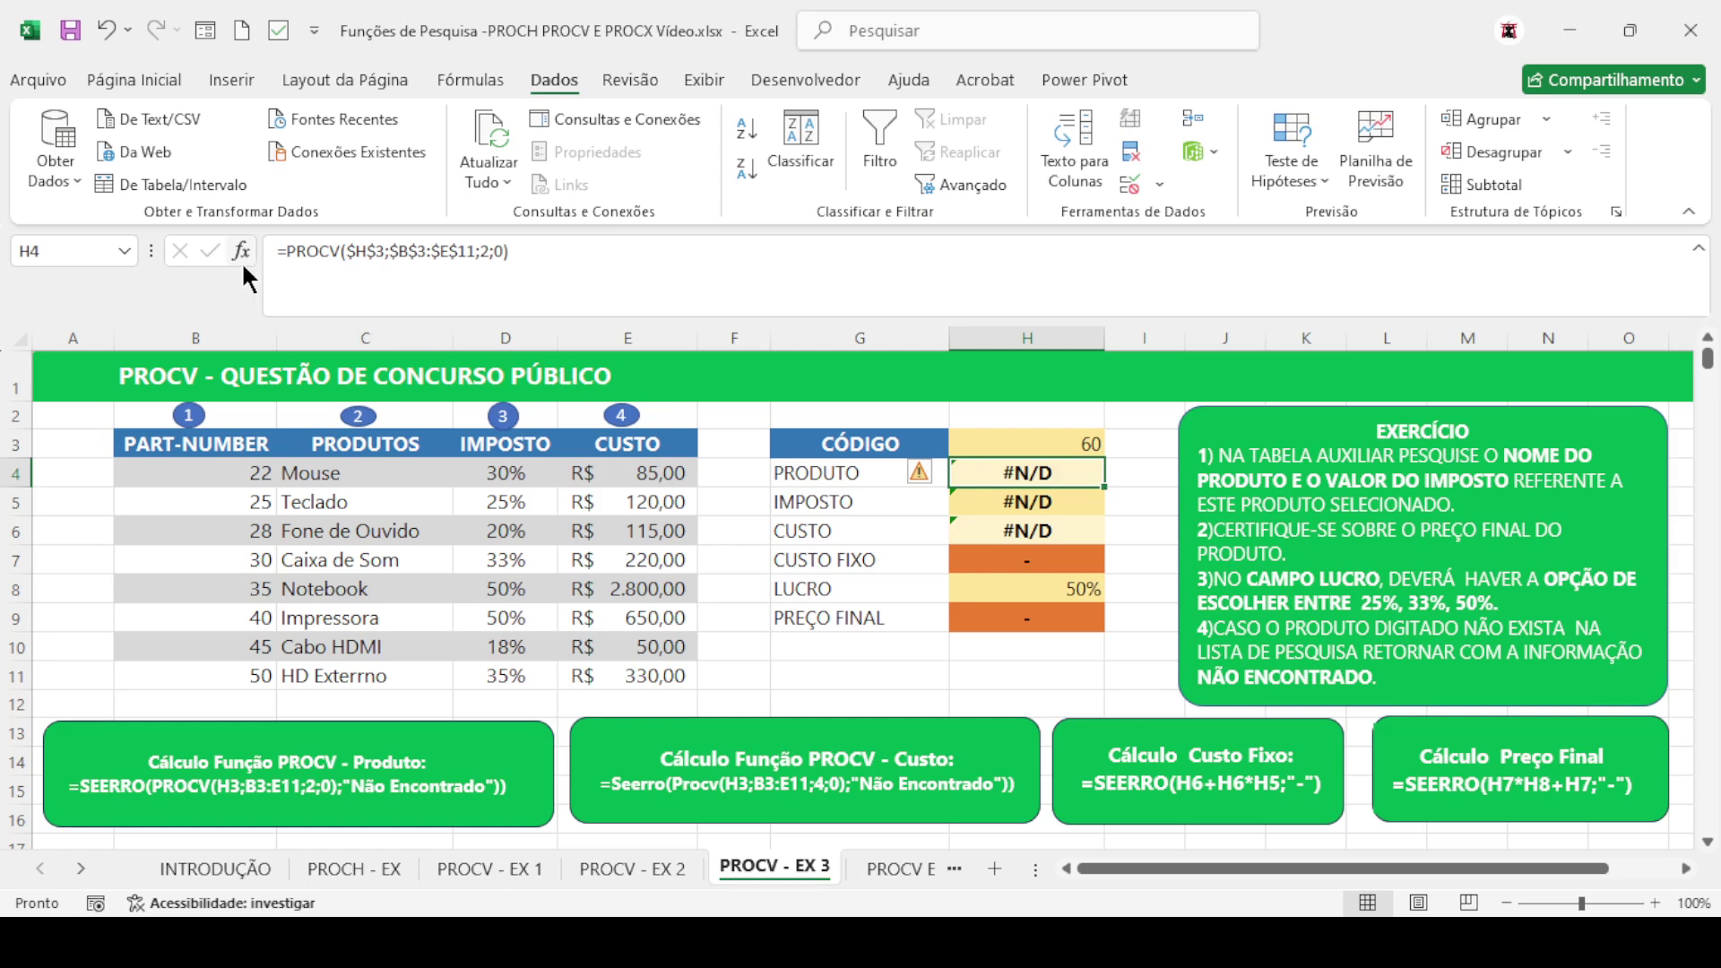
Wrap the PRODUTO formula in H4 in SEERRO so that it returns "Não Encontrado" when the PROCV lookup fails
click(291, 256)
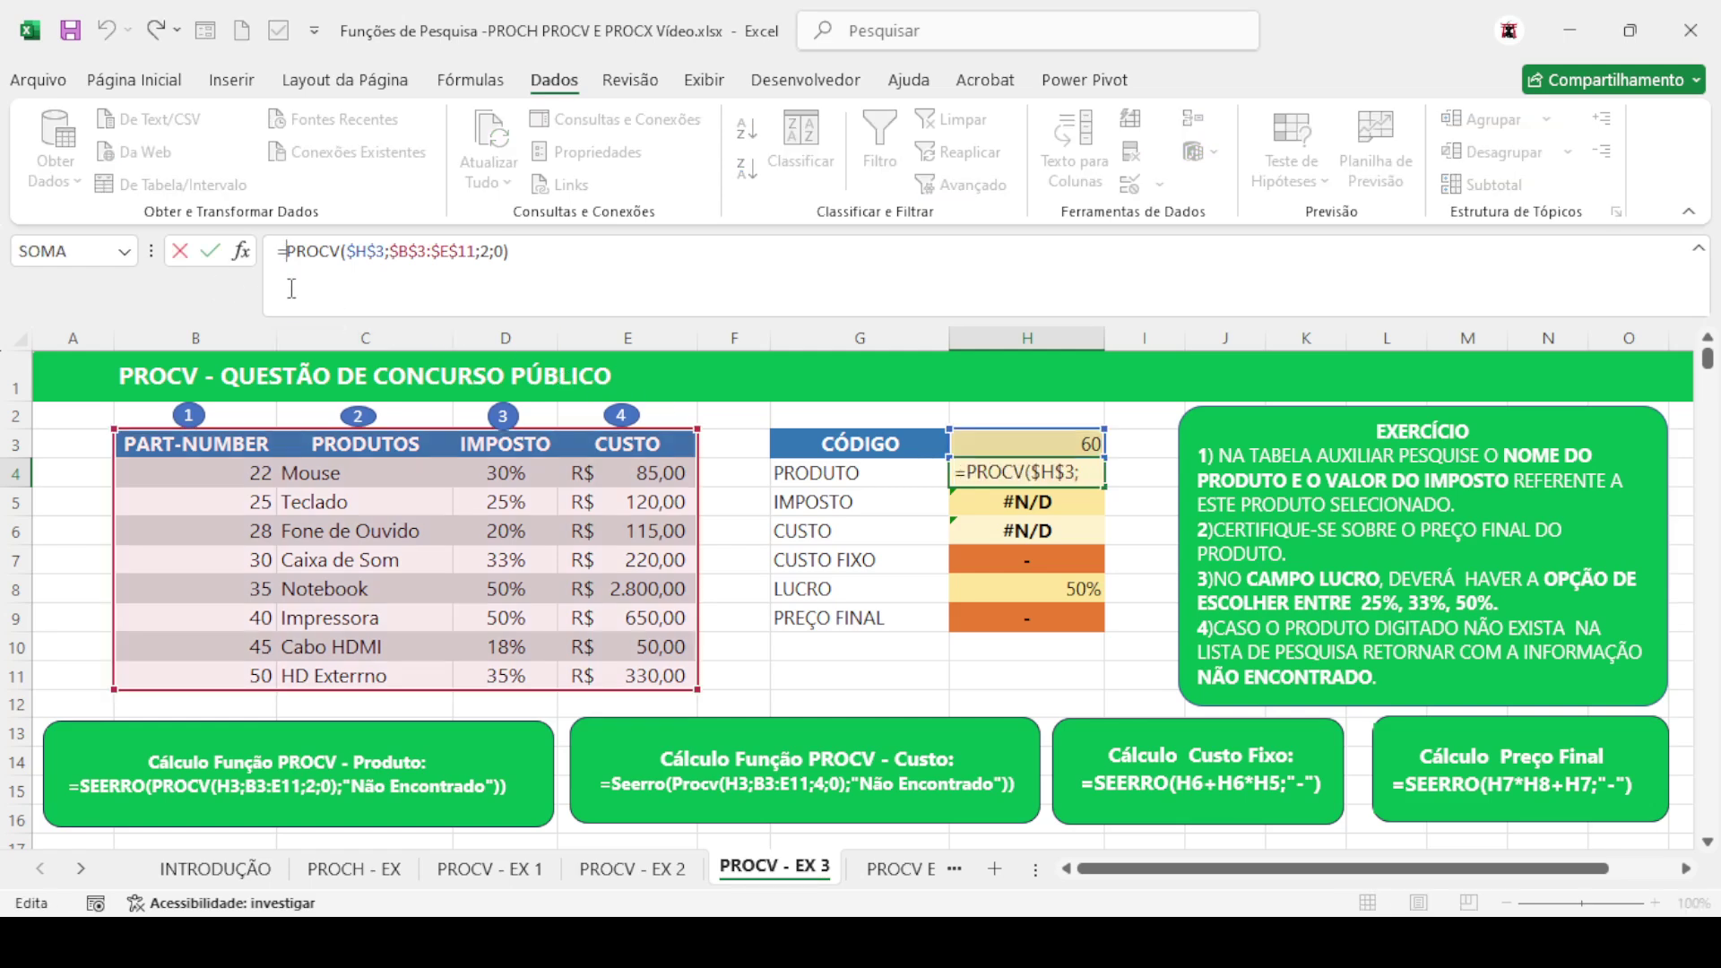
text(SEE)
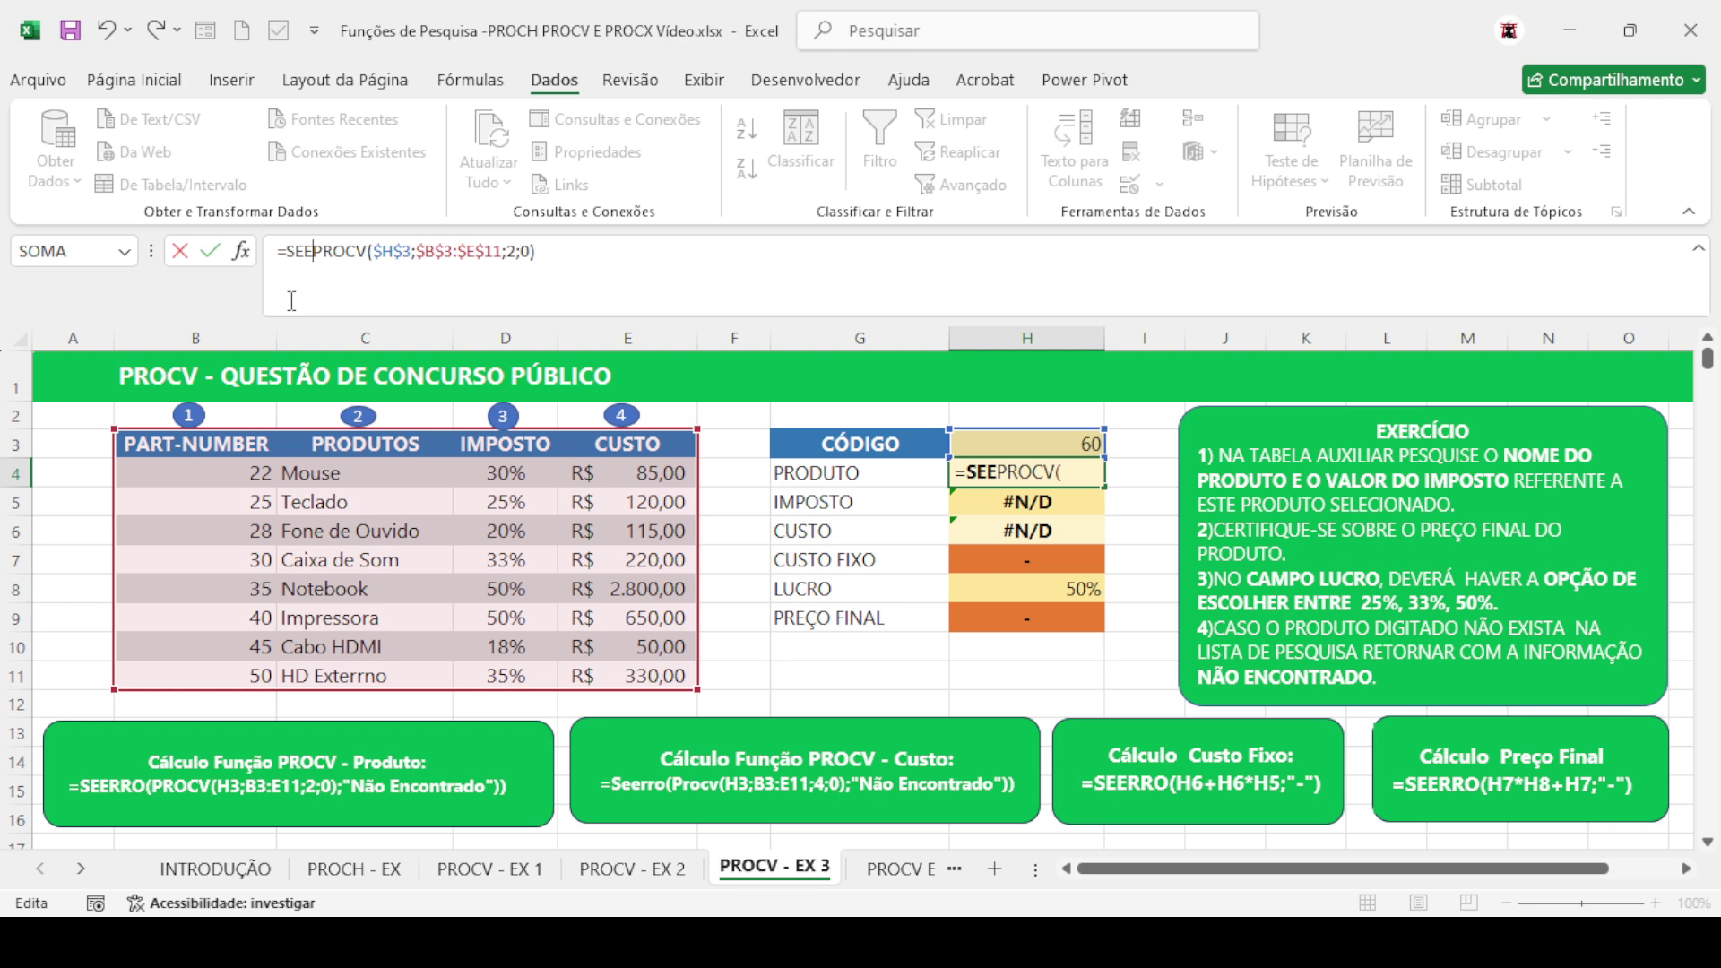
text(R)
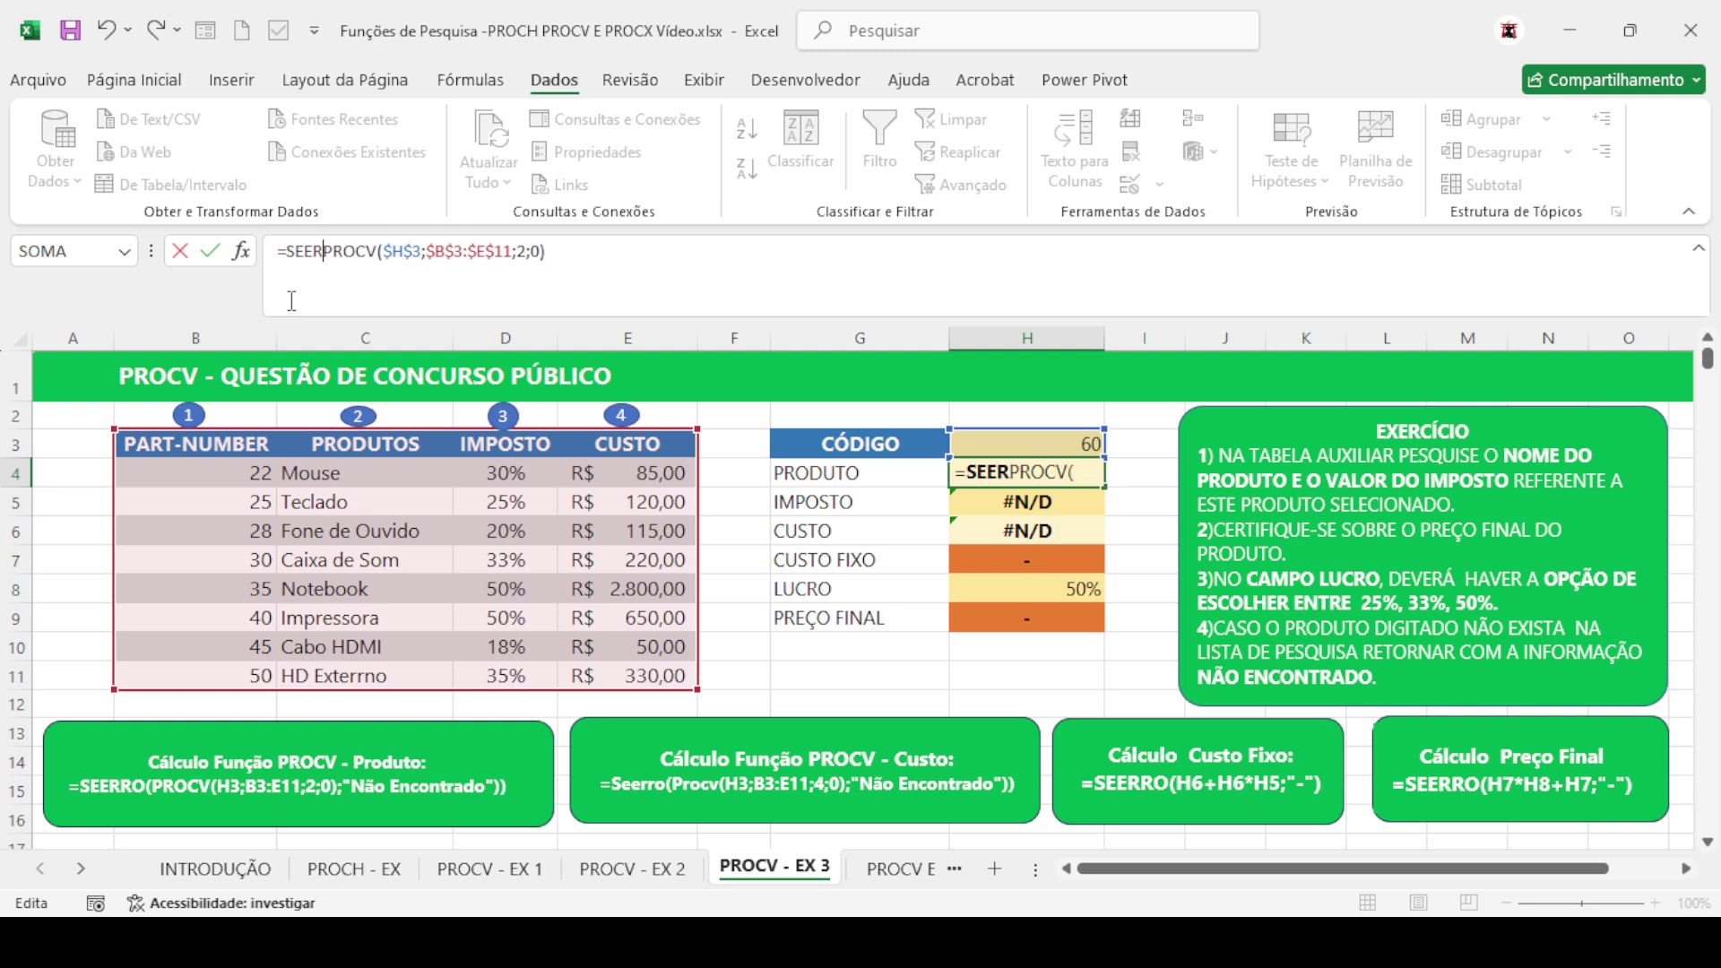
text(RO)
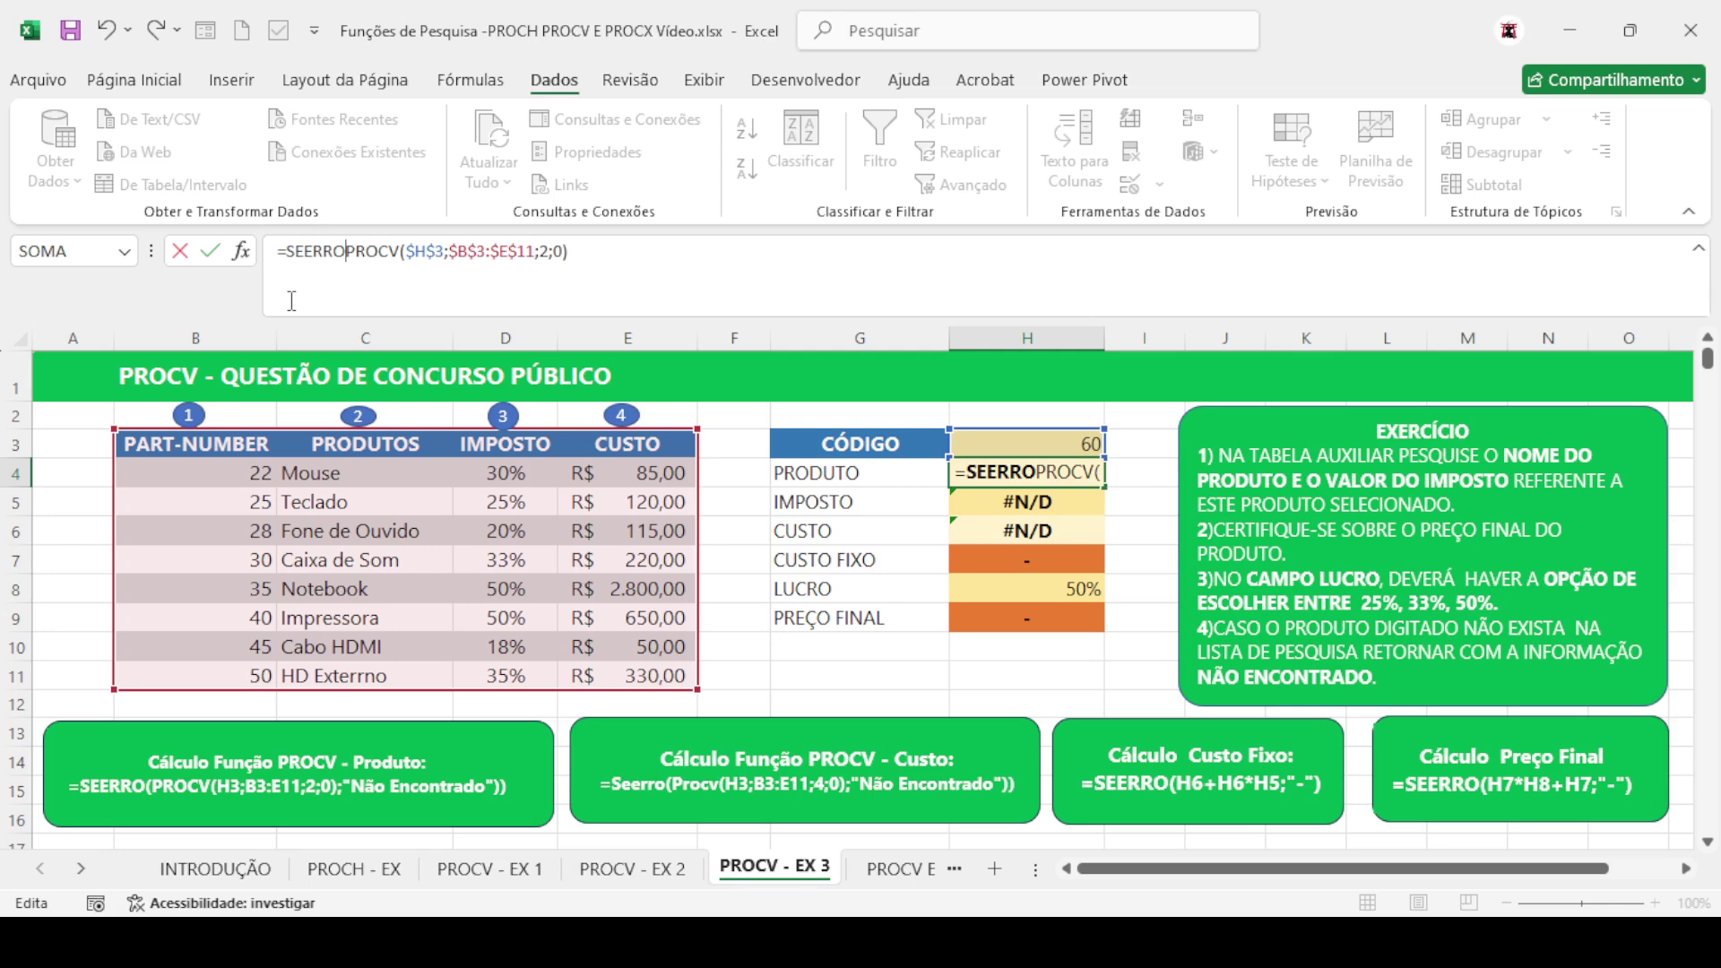
text(()
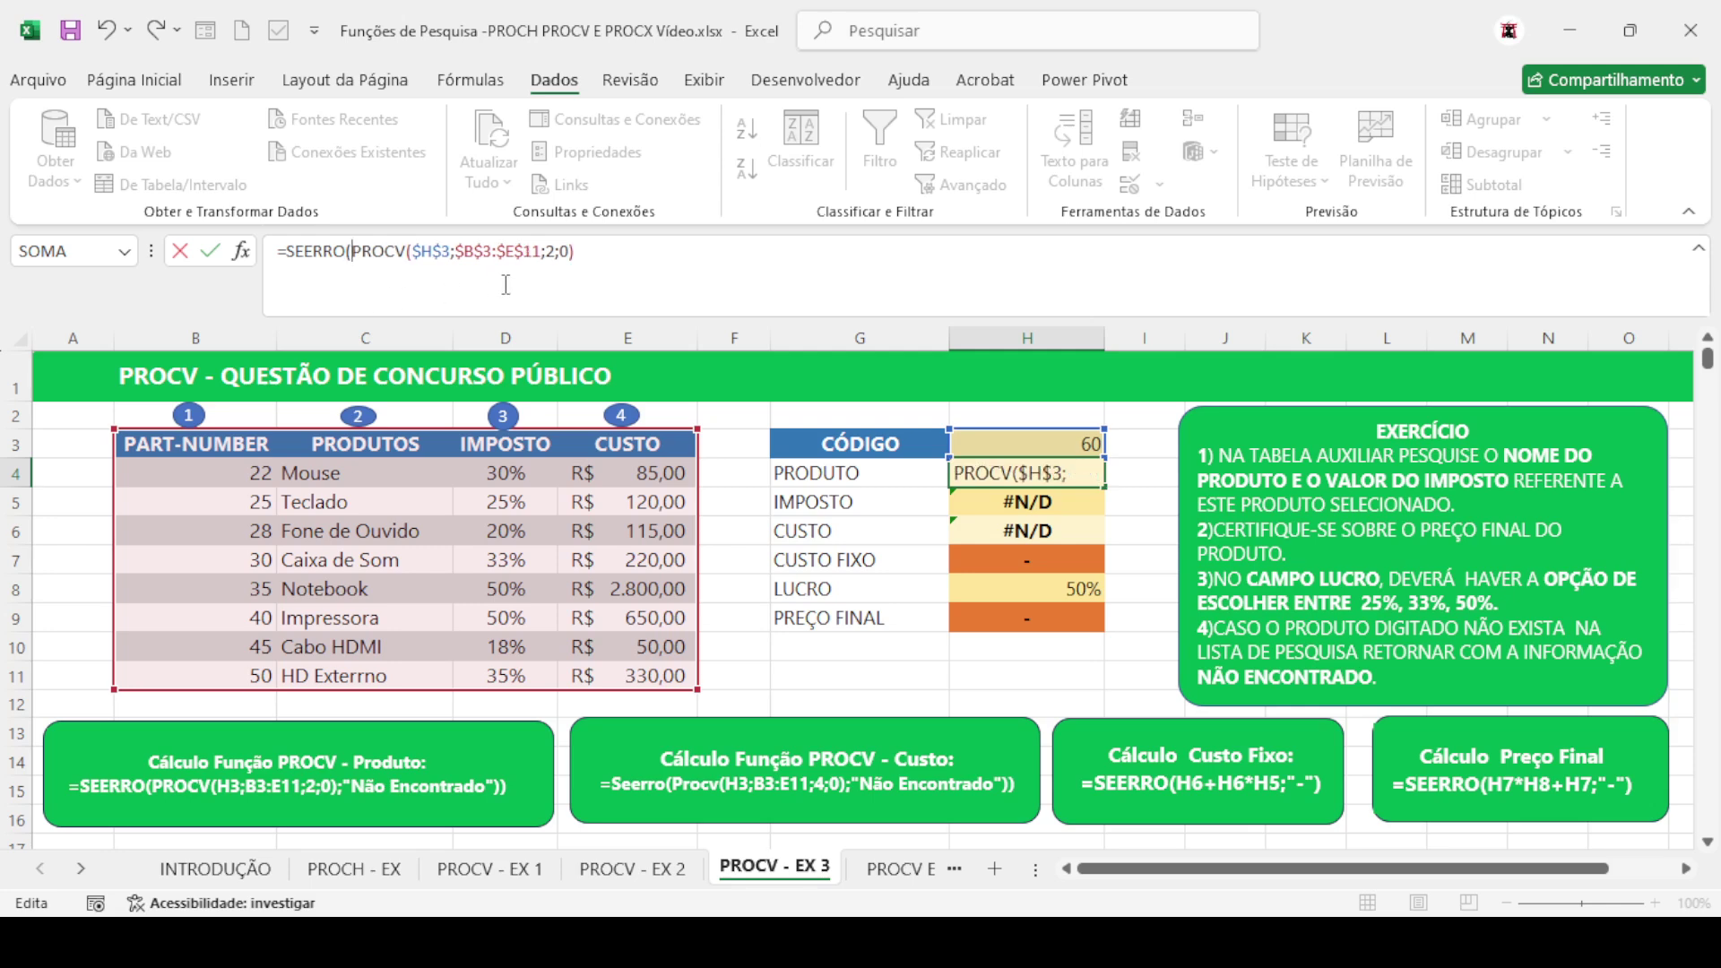
click(574, 252)
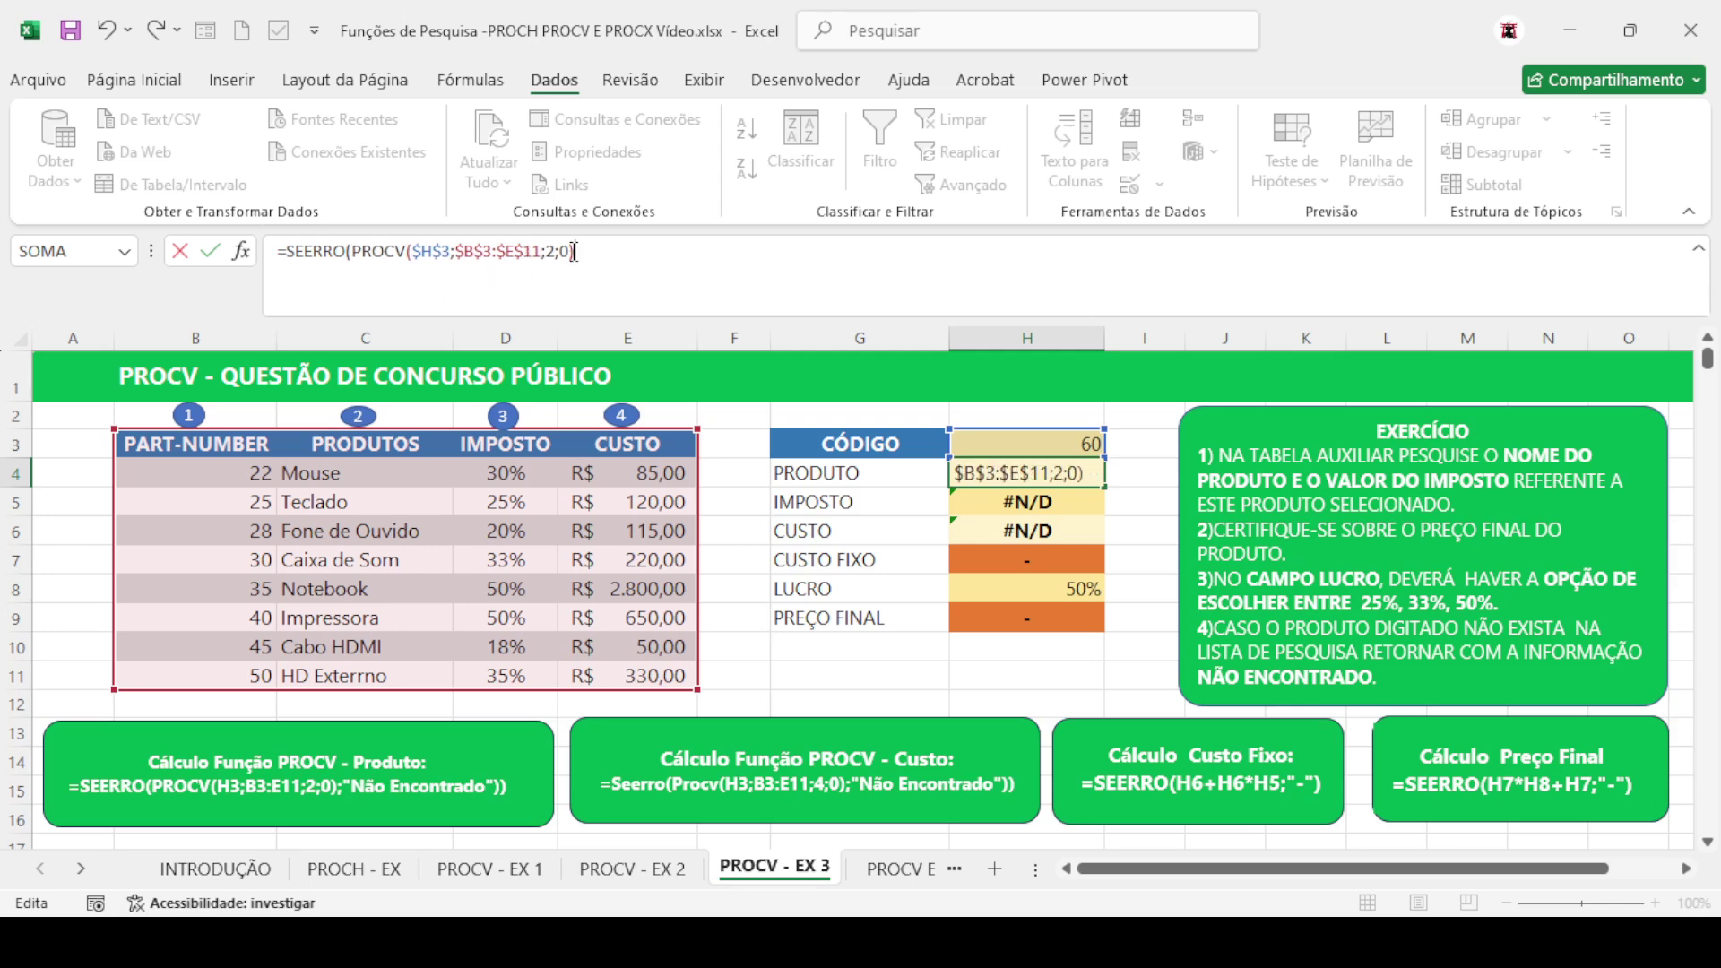
text(;)
text(n)
key(BackSpace)
text(Não)
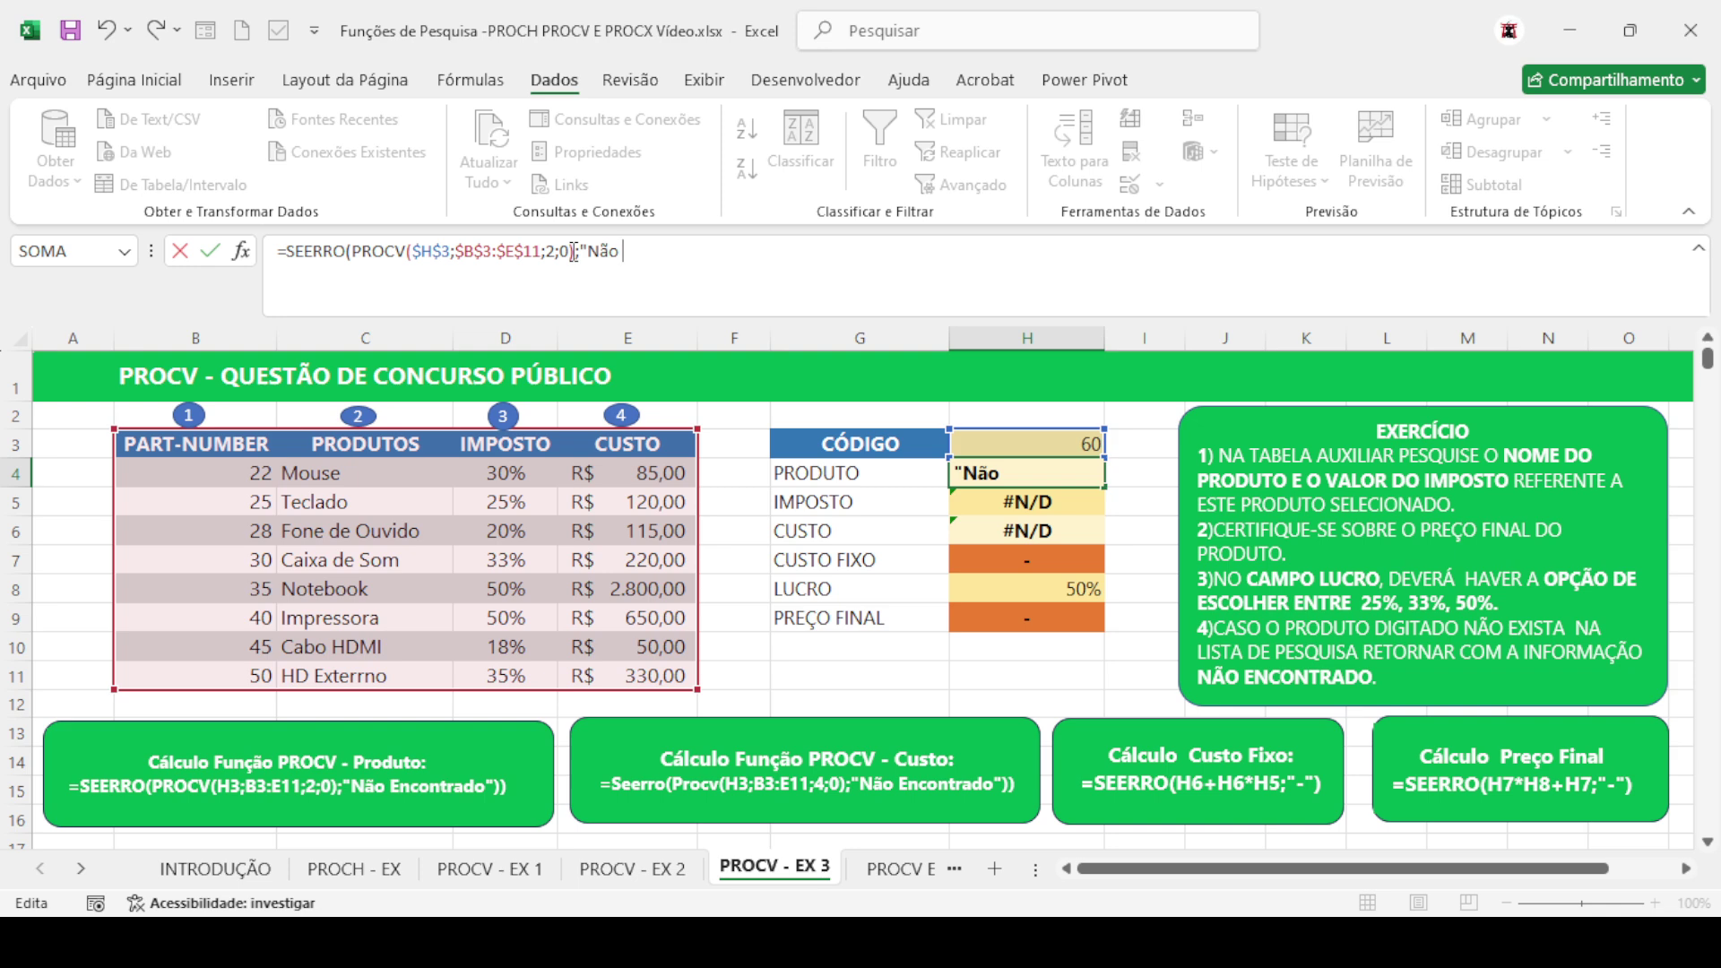
text( n)
key(BackSpace)
text(Encontrado)
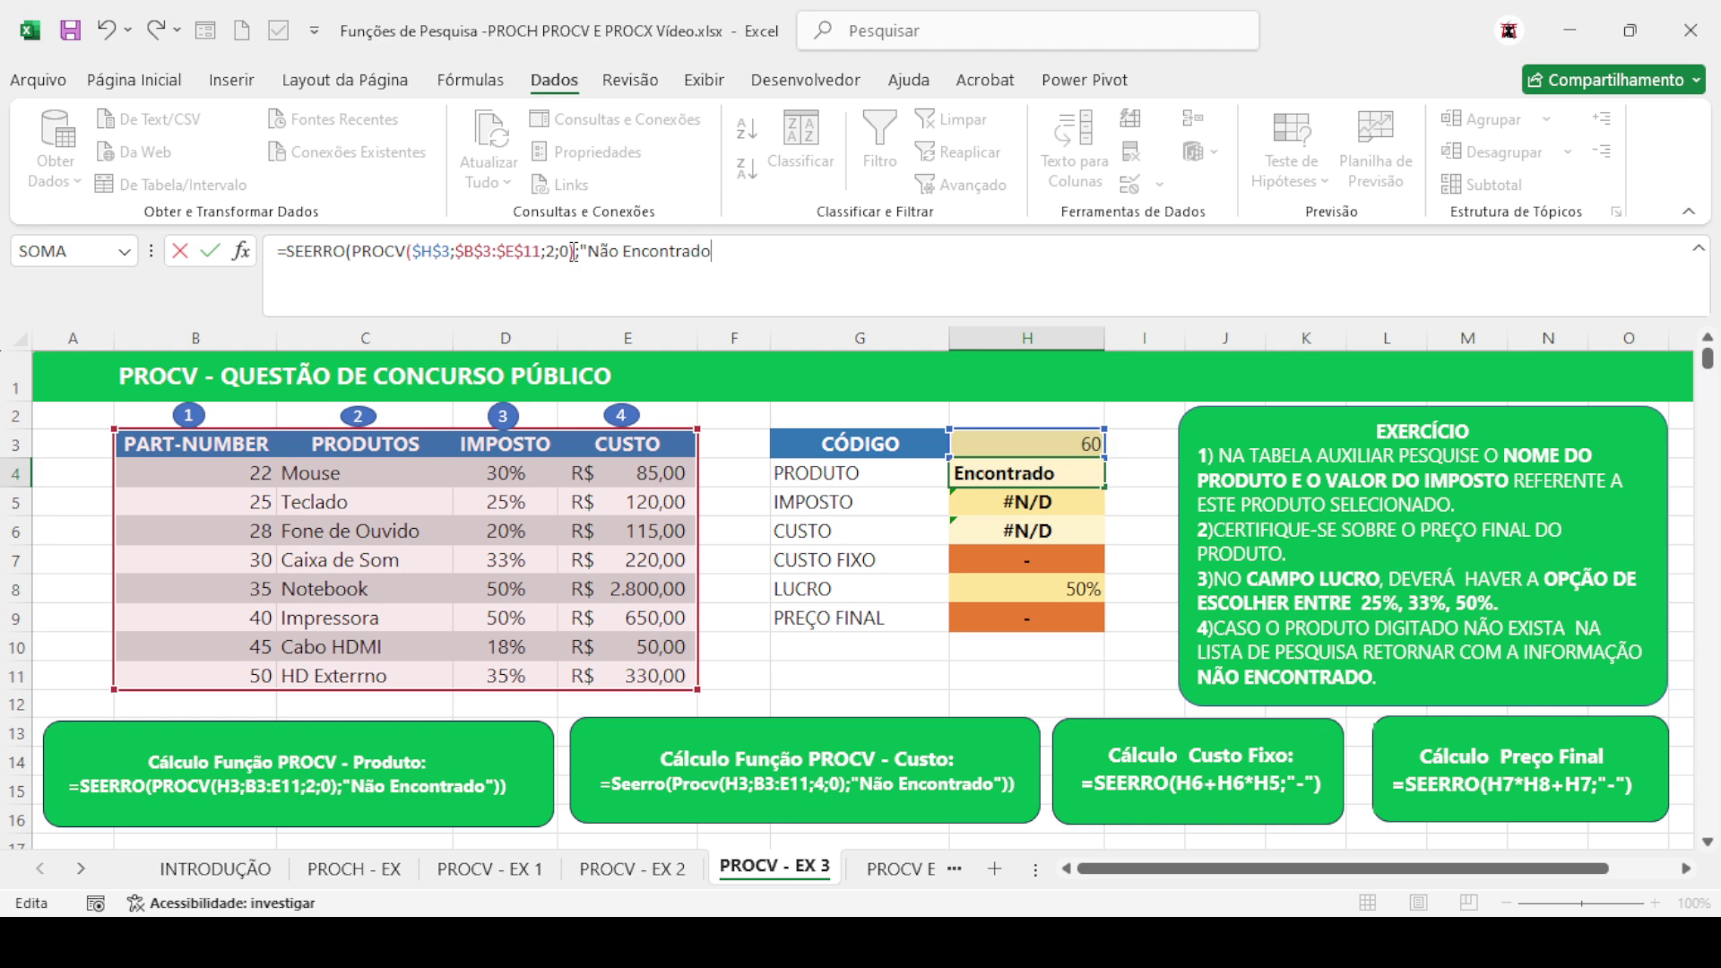
text("))
key(Return)
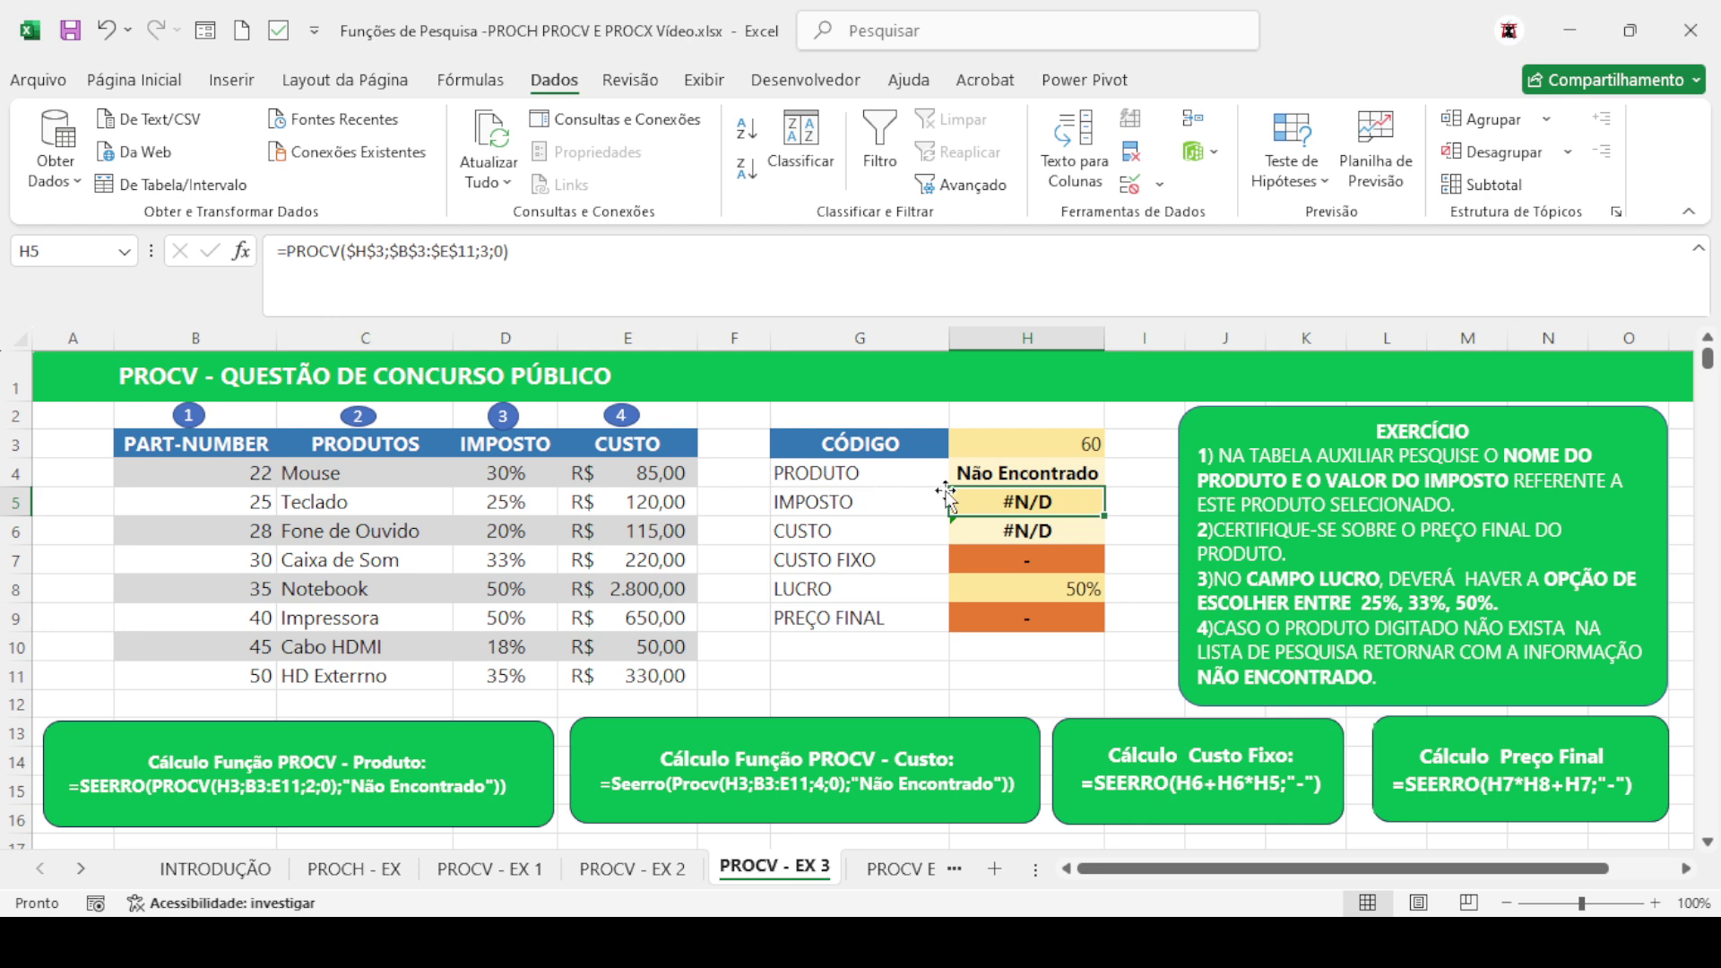
Copy the H4 formula down to H5:H6 and set the PROCV column index in the IMPOSTO cell H5 to 3
click(1004, 474)
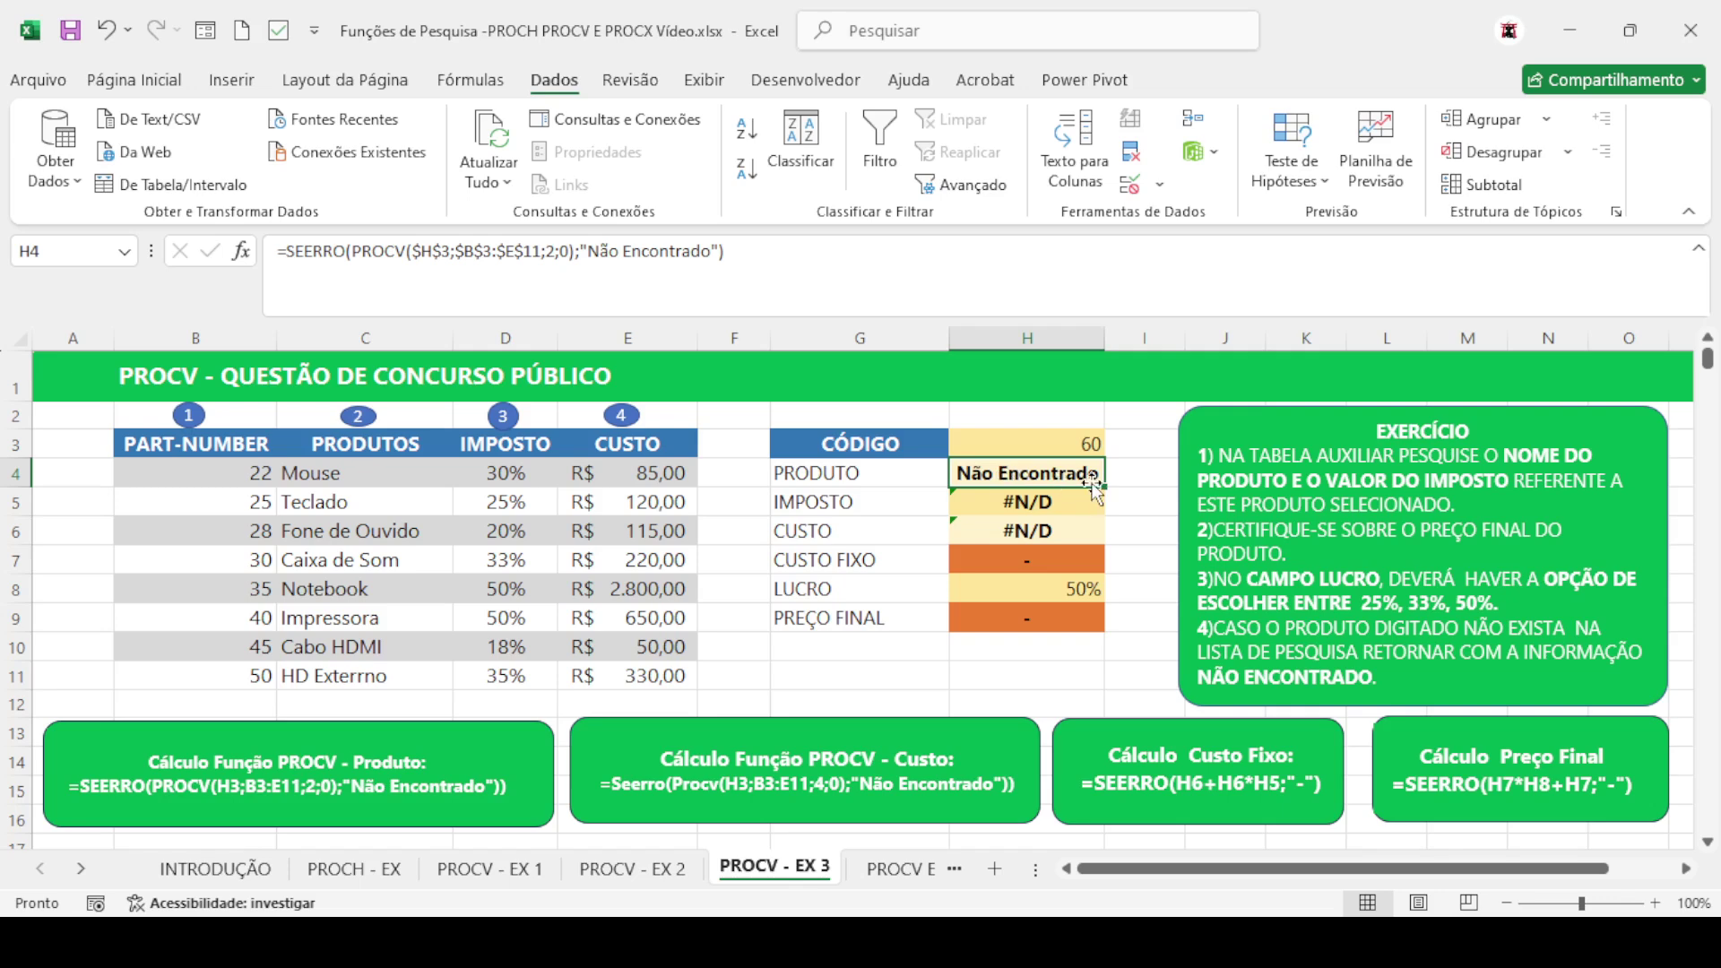
drag(1108, 486, 1104, 540)
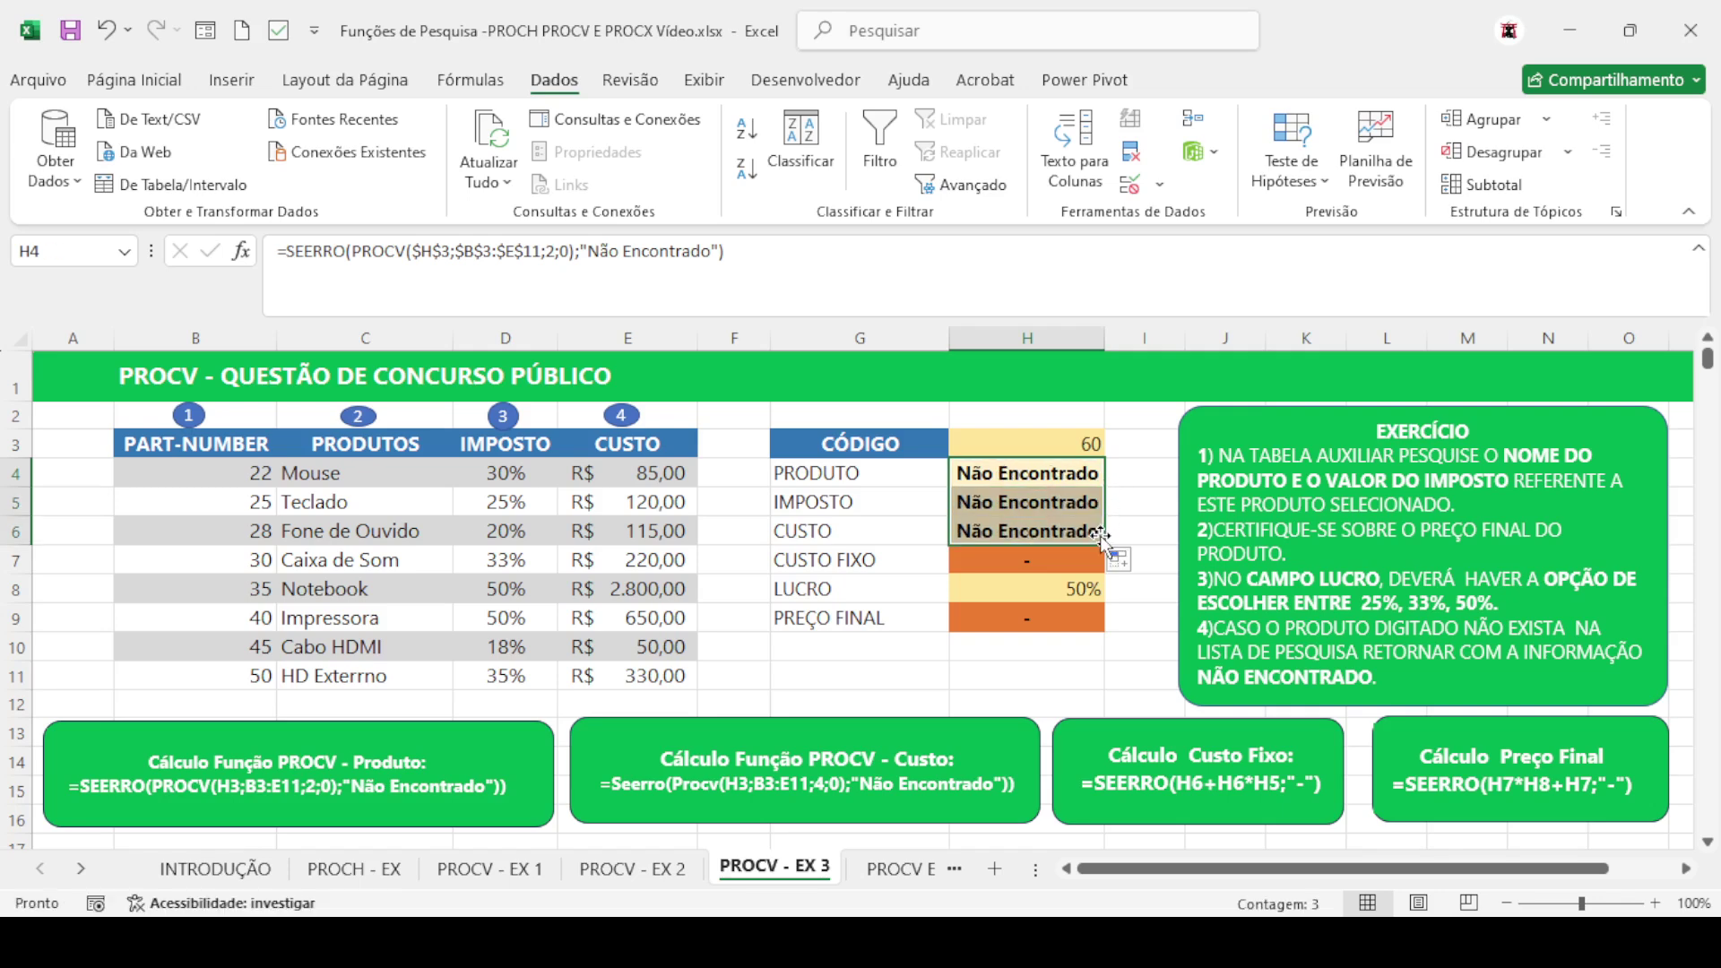
click(1032, 504)
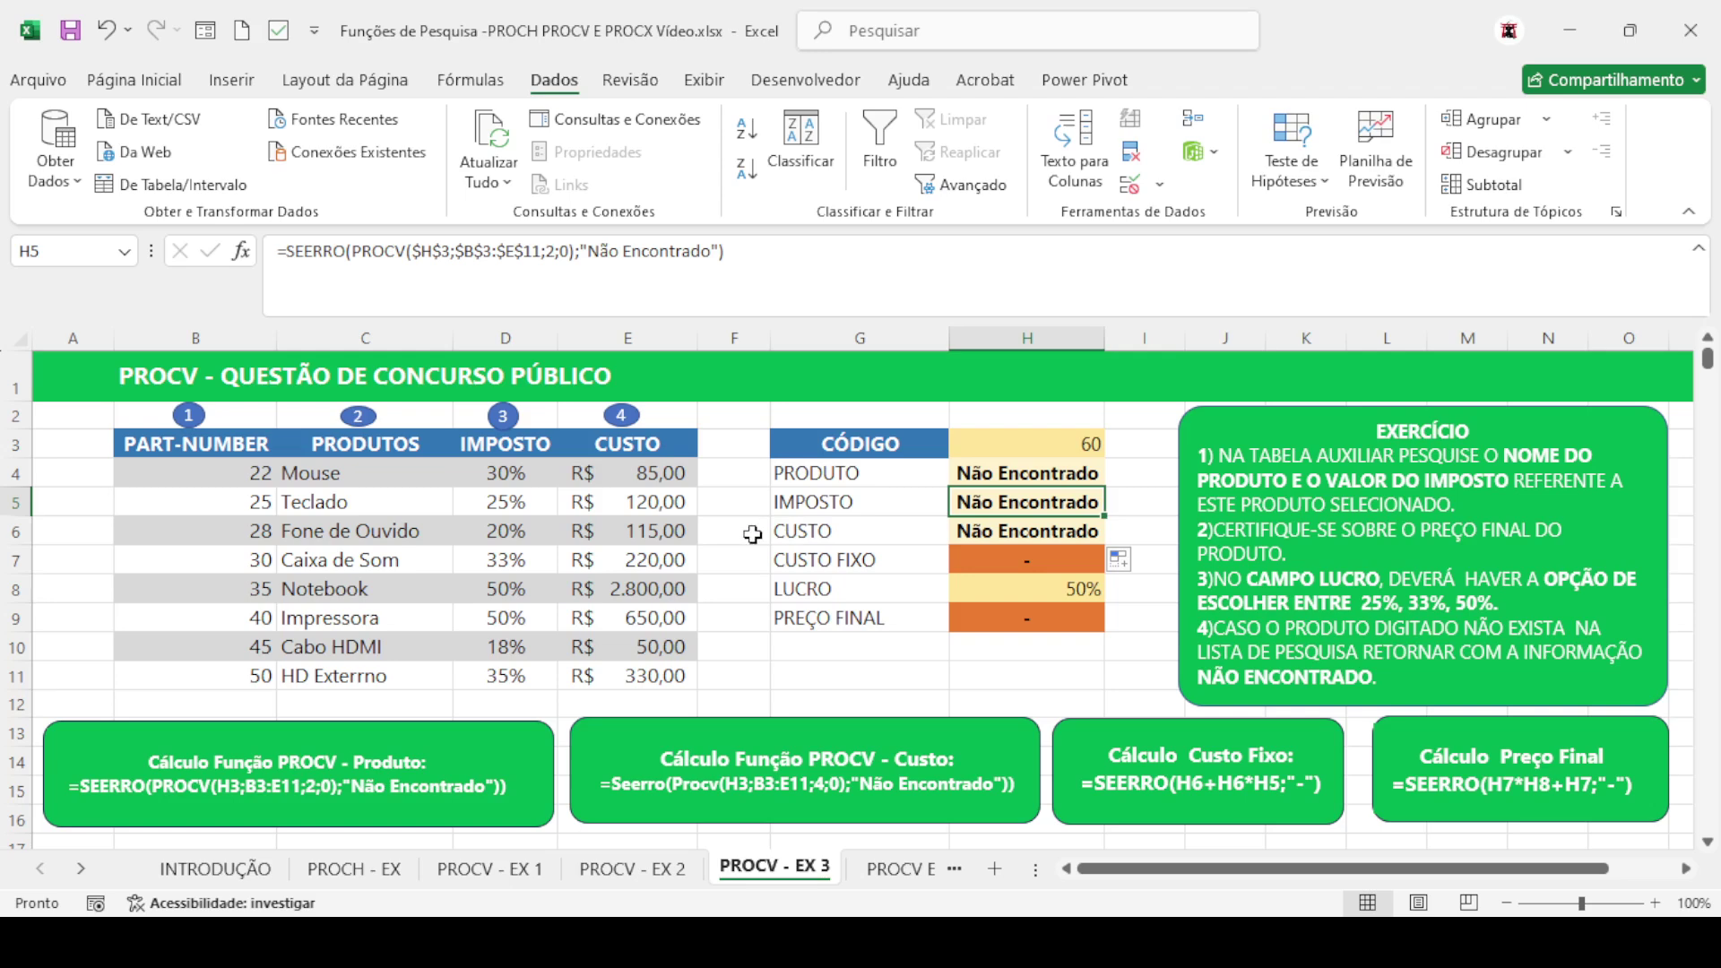
click(556, 256)
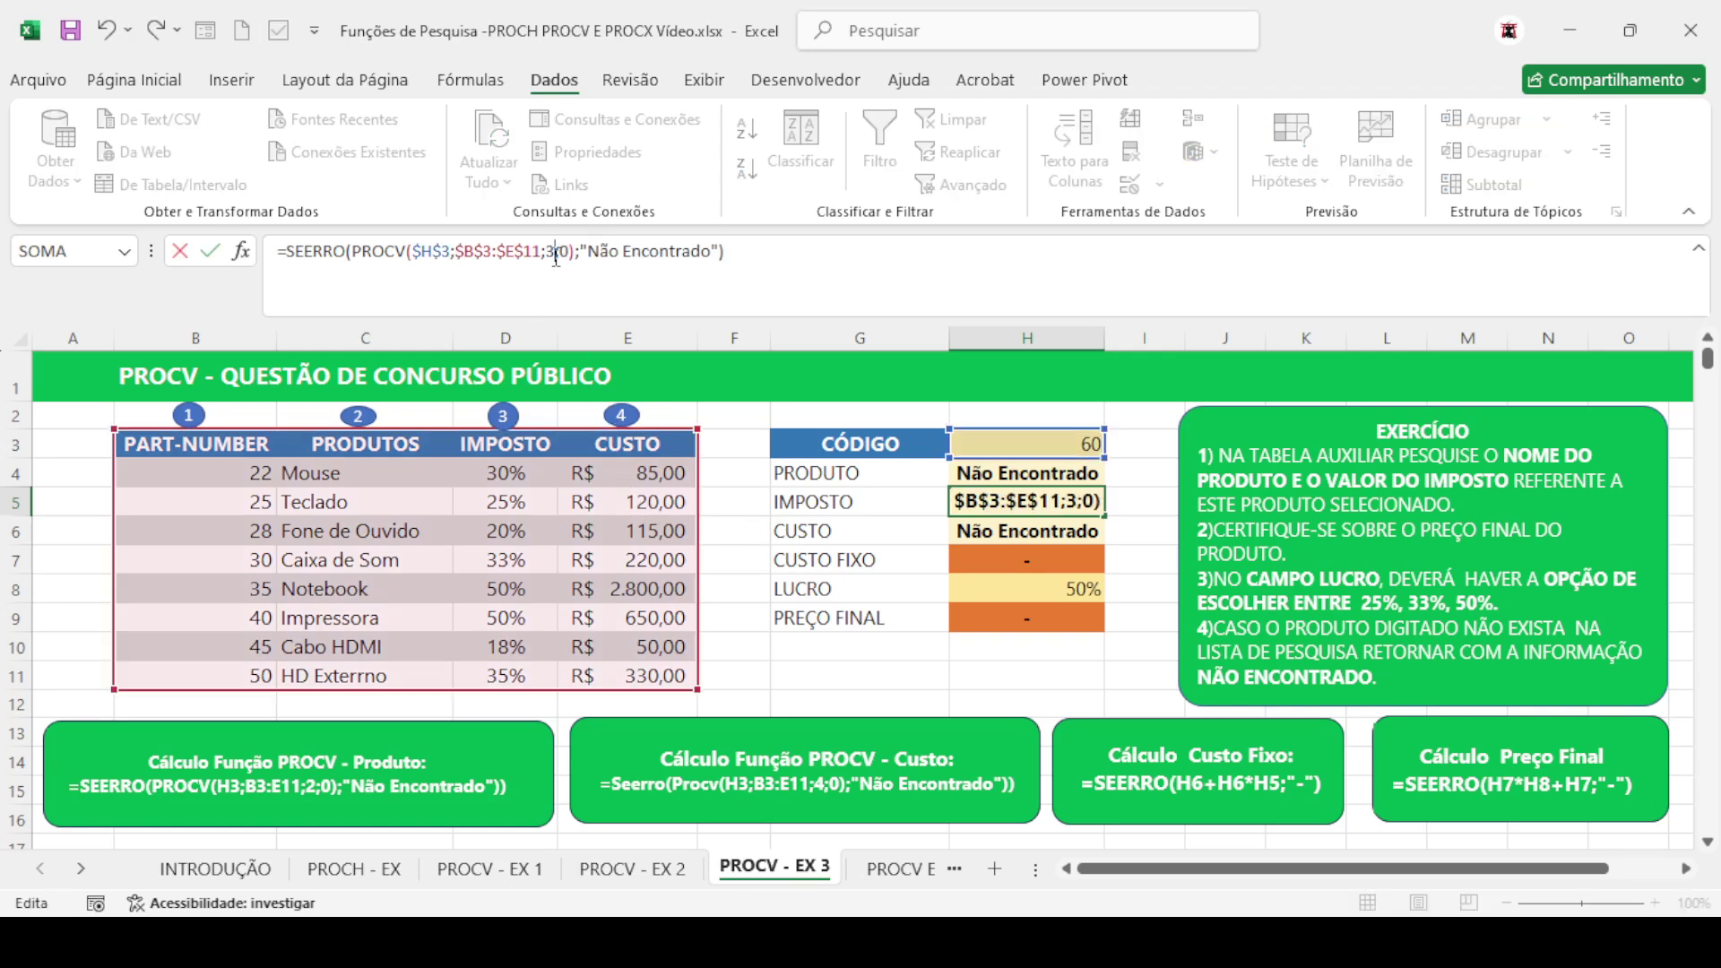
key(Return)
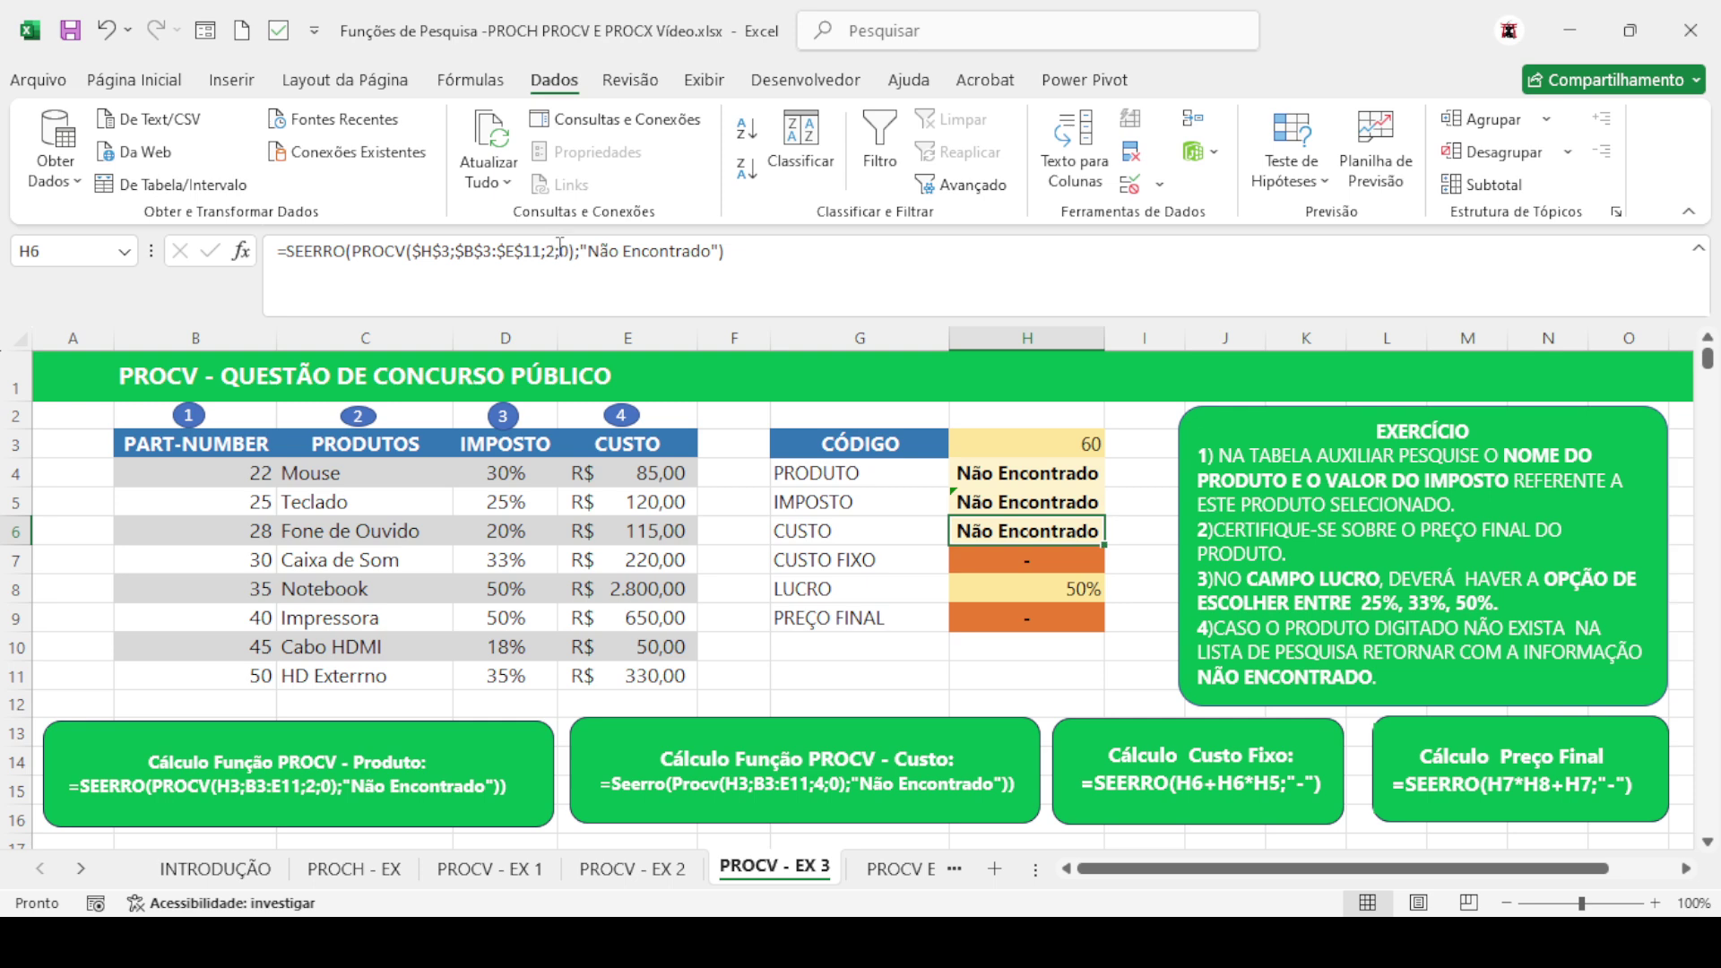
Set the PROCV column index in the CUSTO formula in H6 to 4
click(556, 253)
key(BackSpace)
text(4)
key(Return)
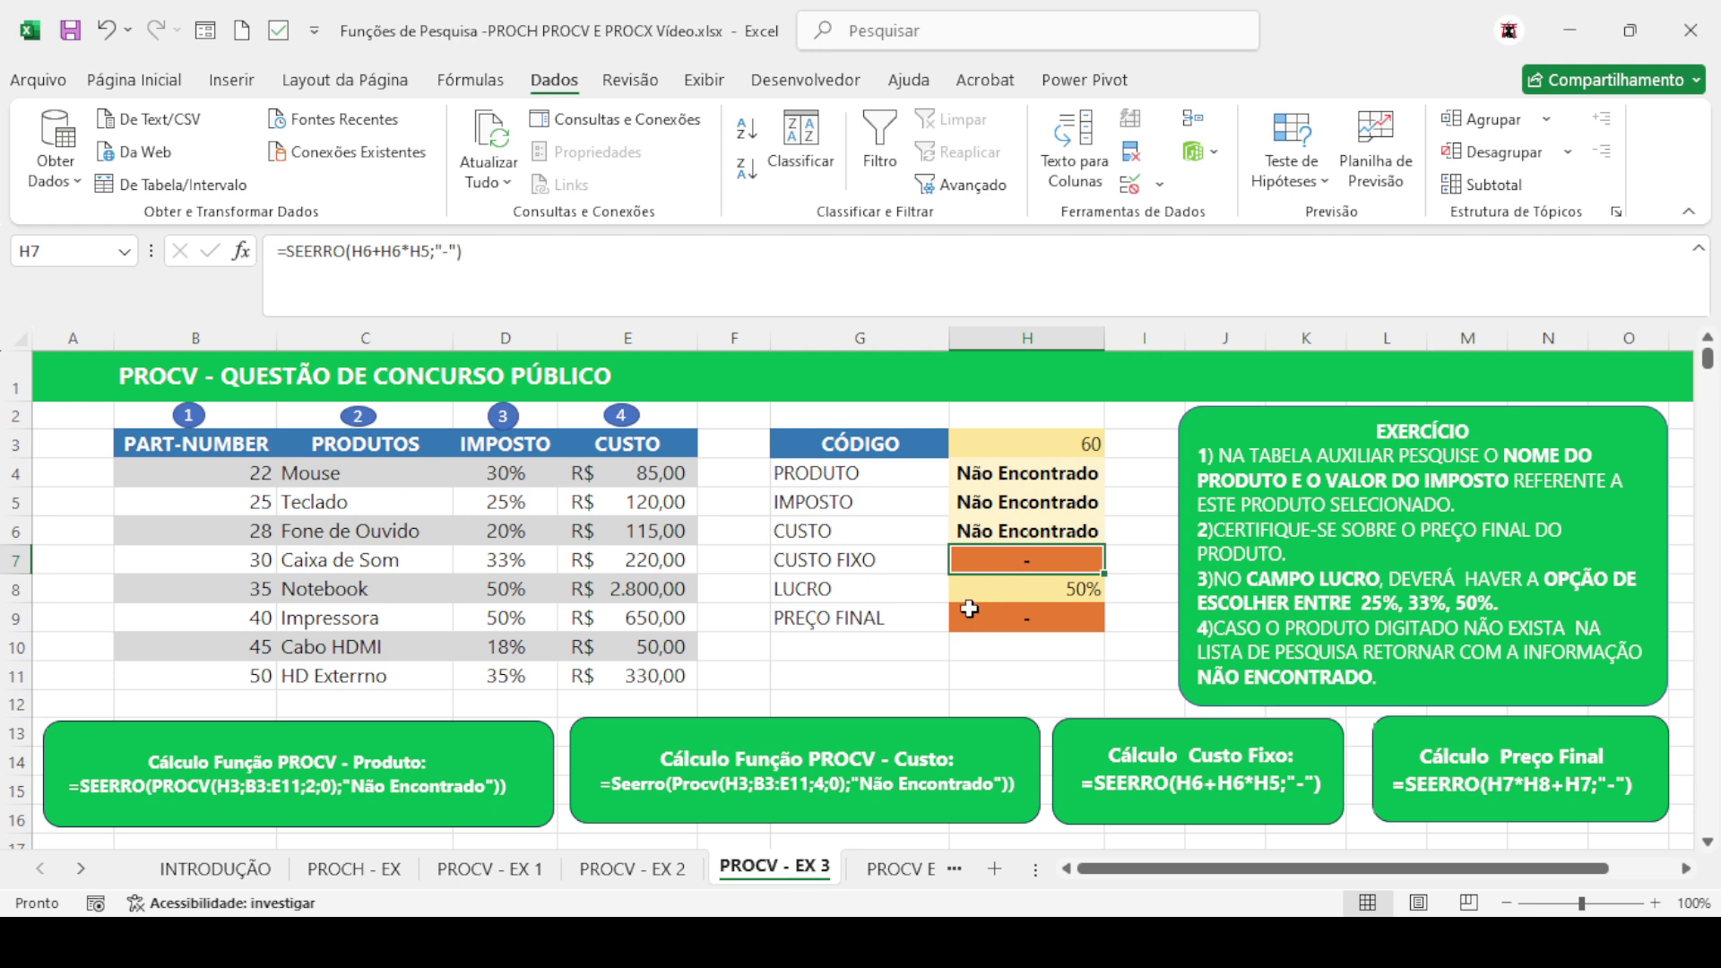
Test the not-found handling with 85 as the CÓDIGO in H3, and finally set the code to 35
click(1000, 449)
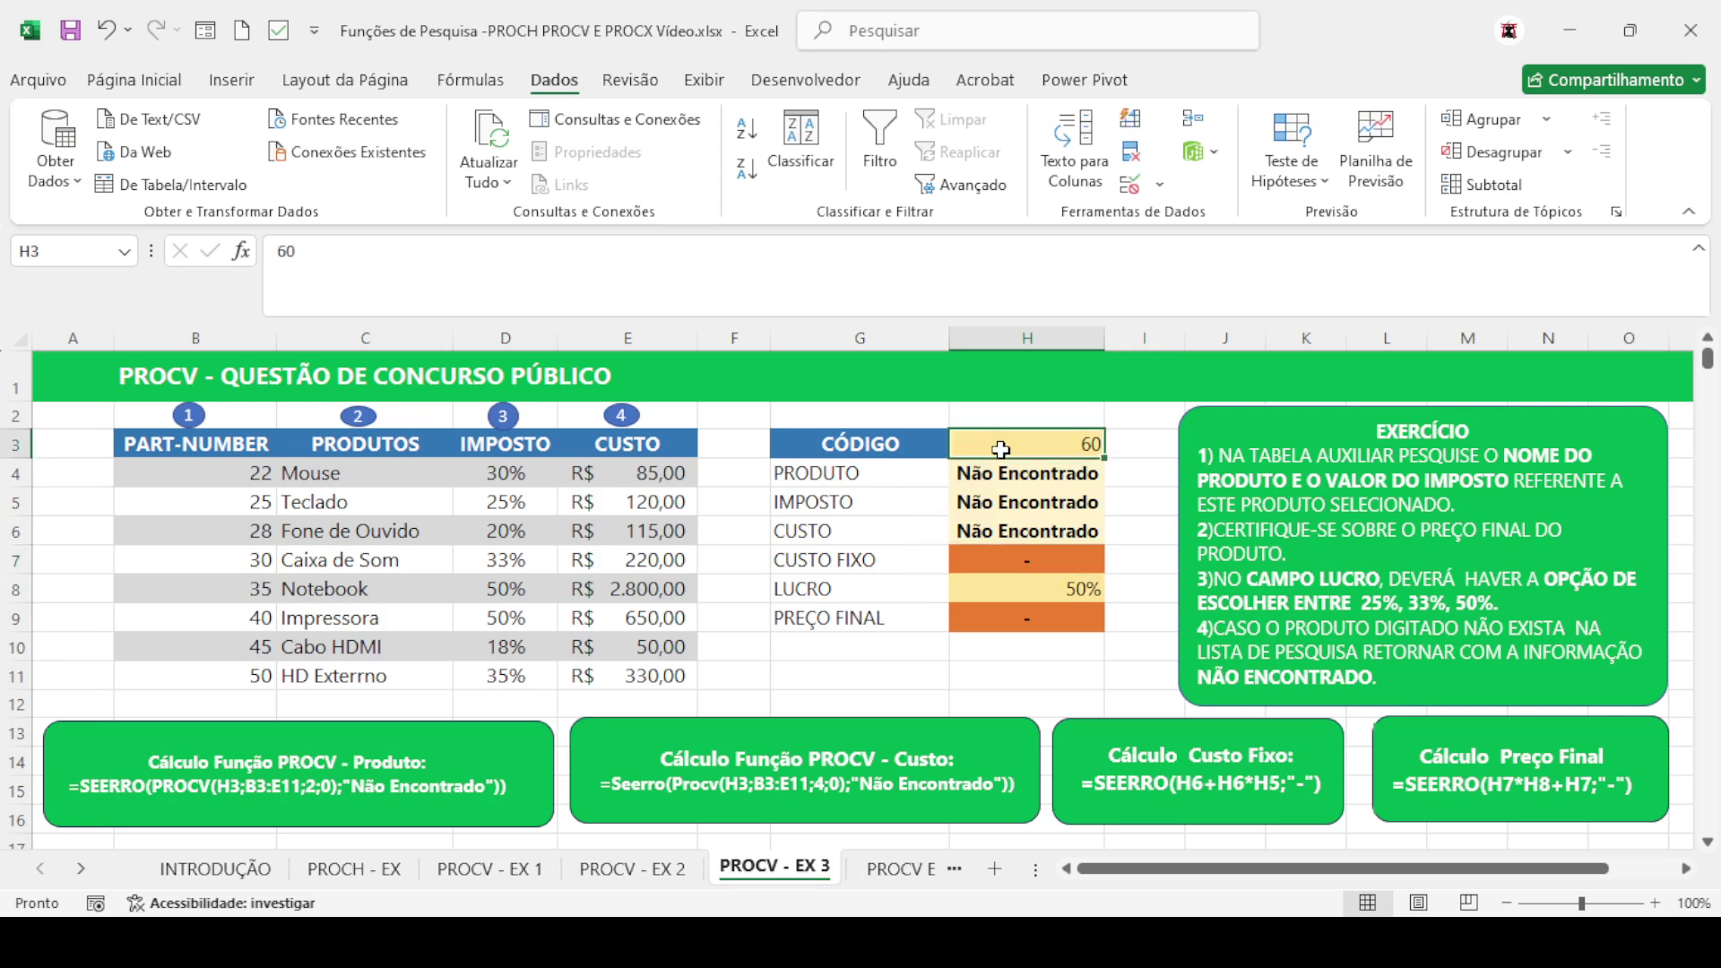
text(85)
key(Return)
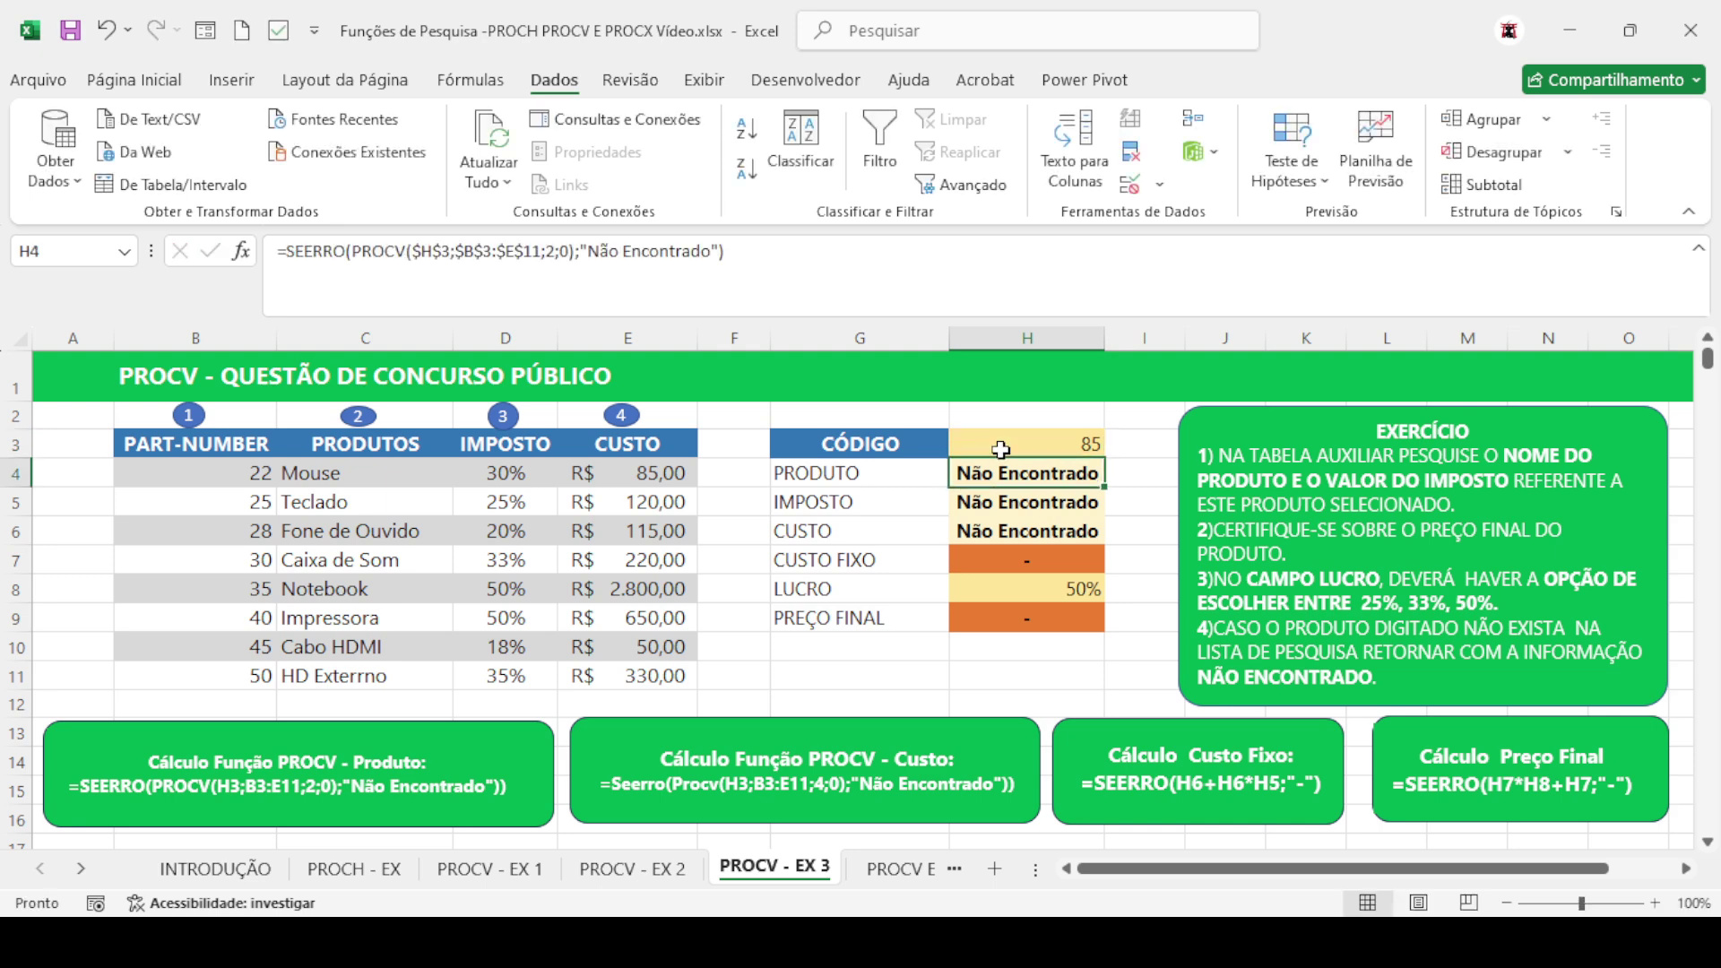
click(1007, 438)
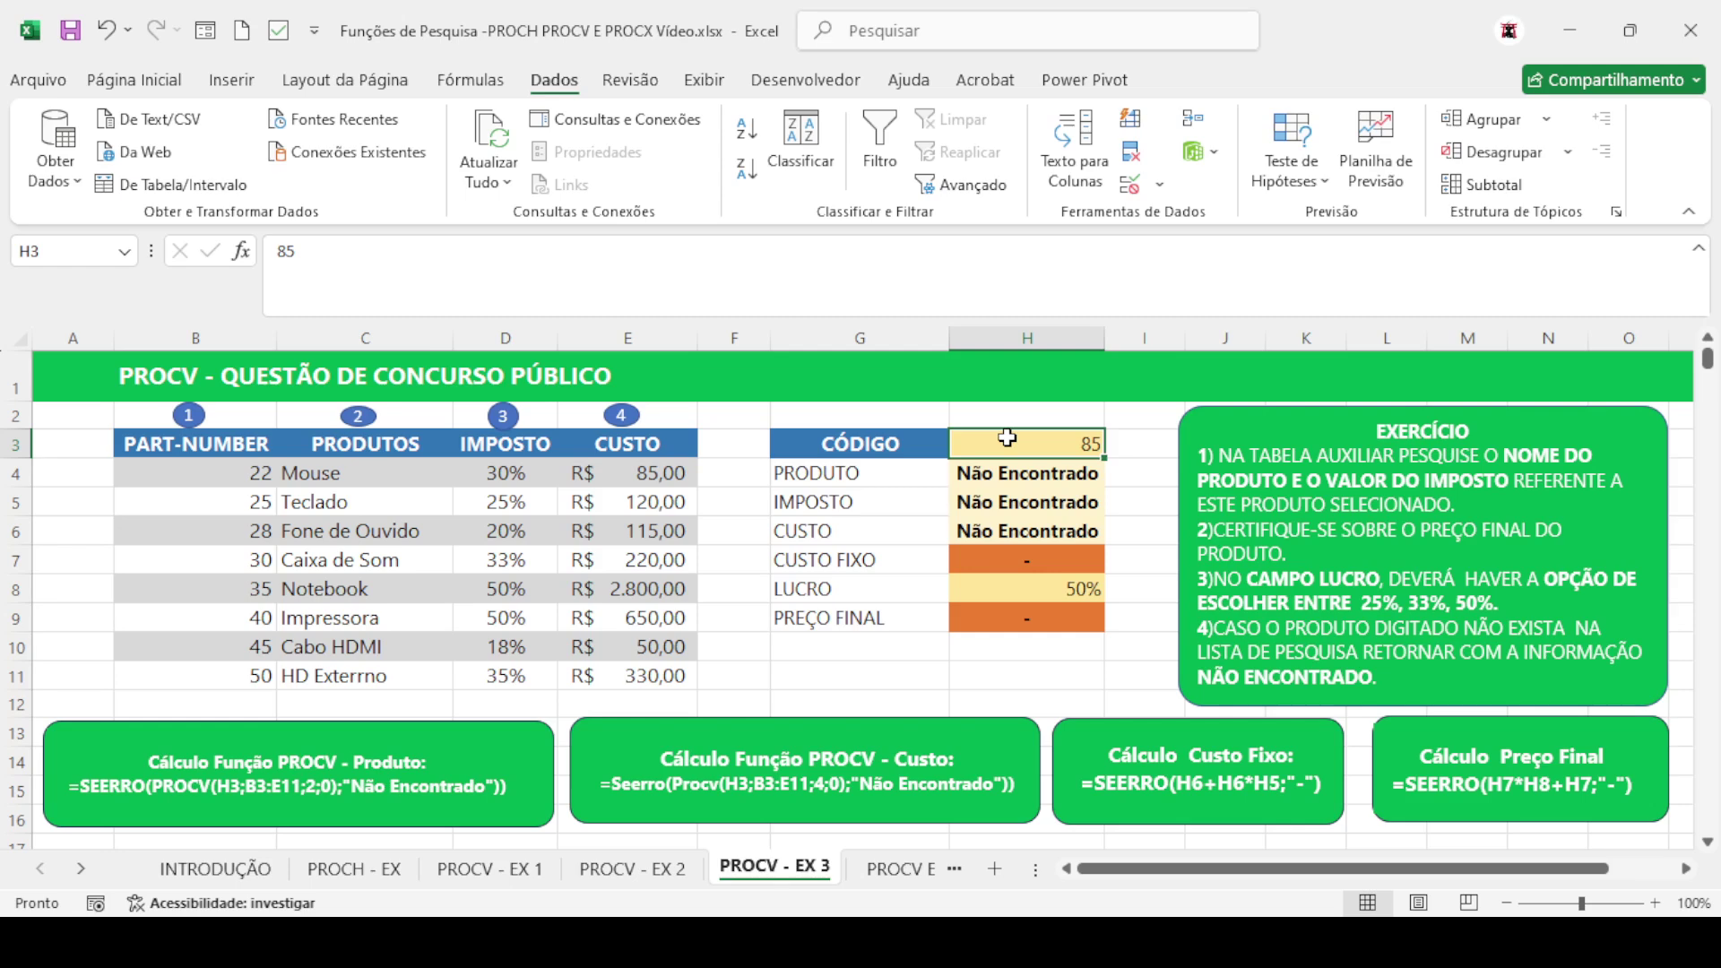
text(35)
key(Return)
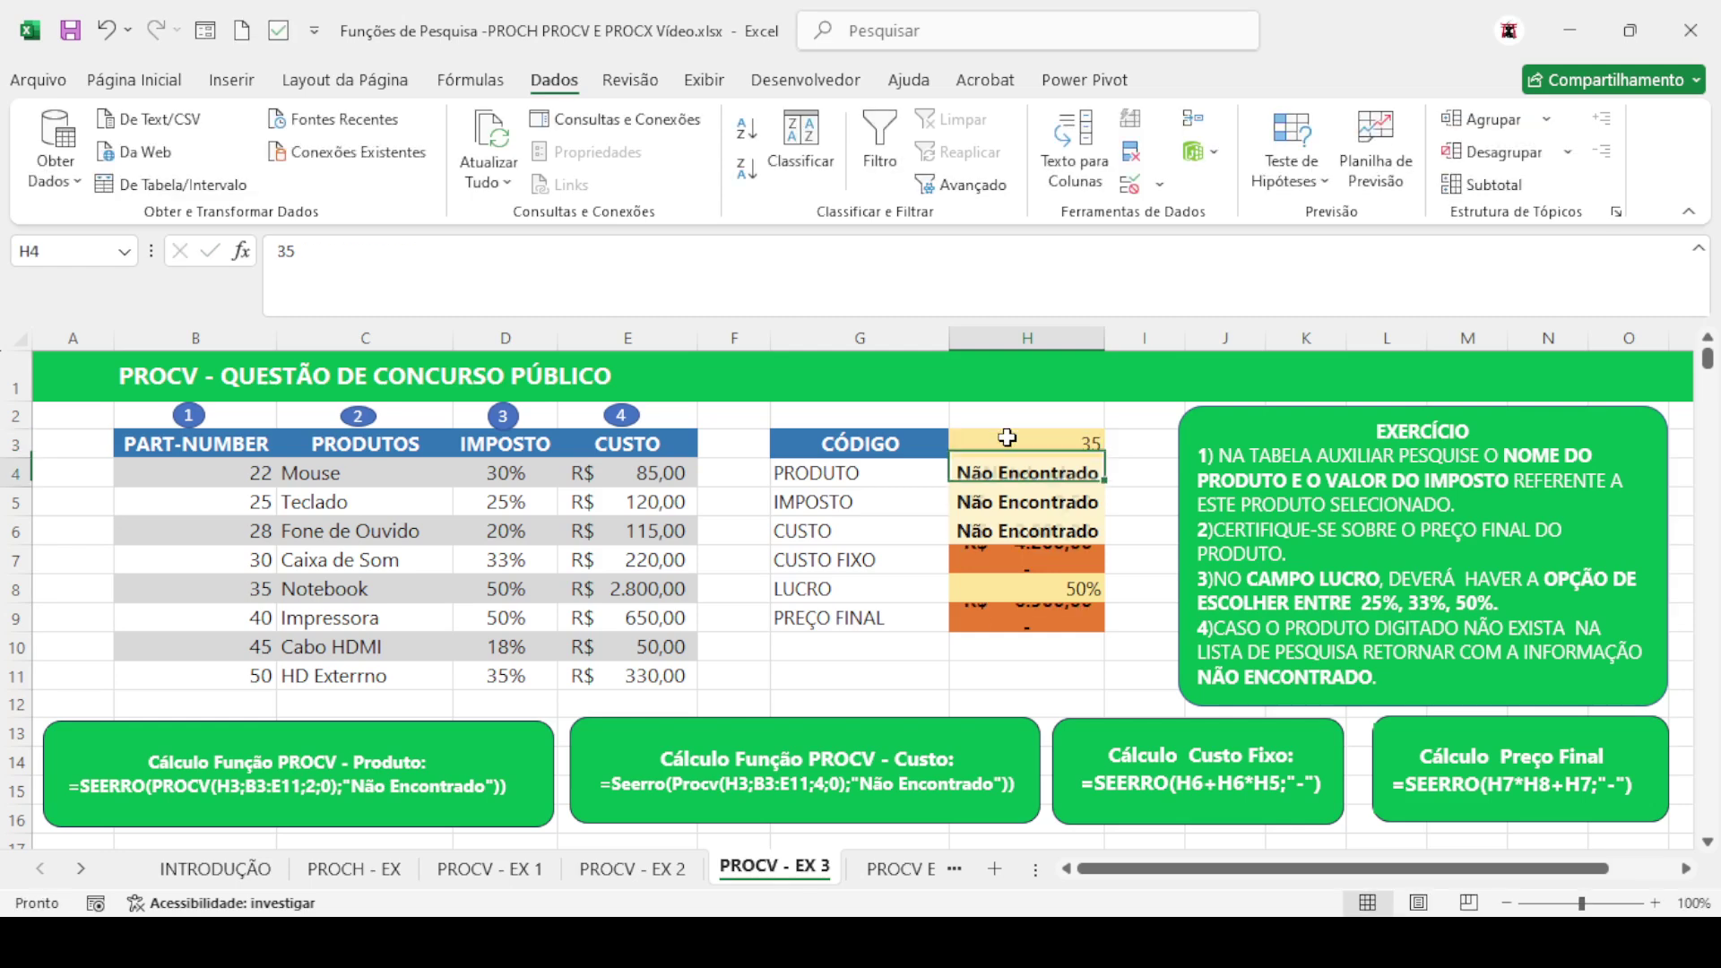
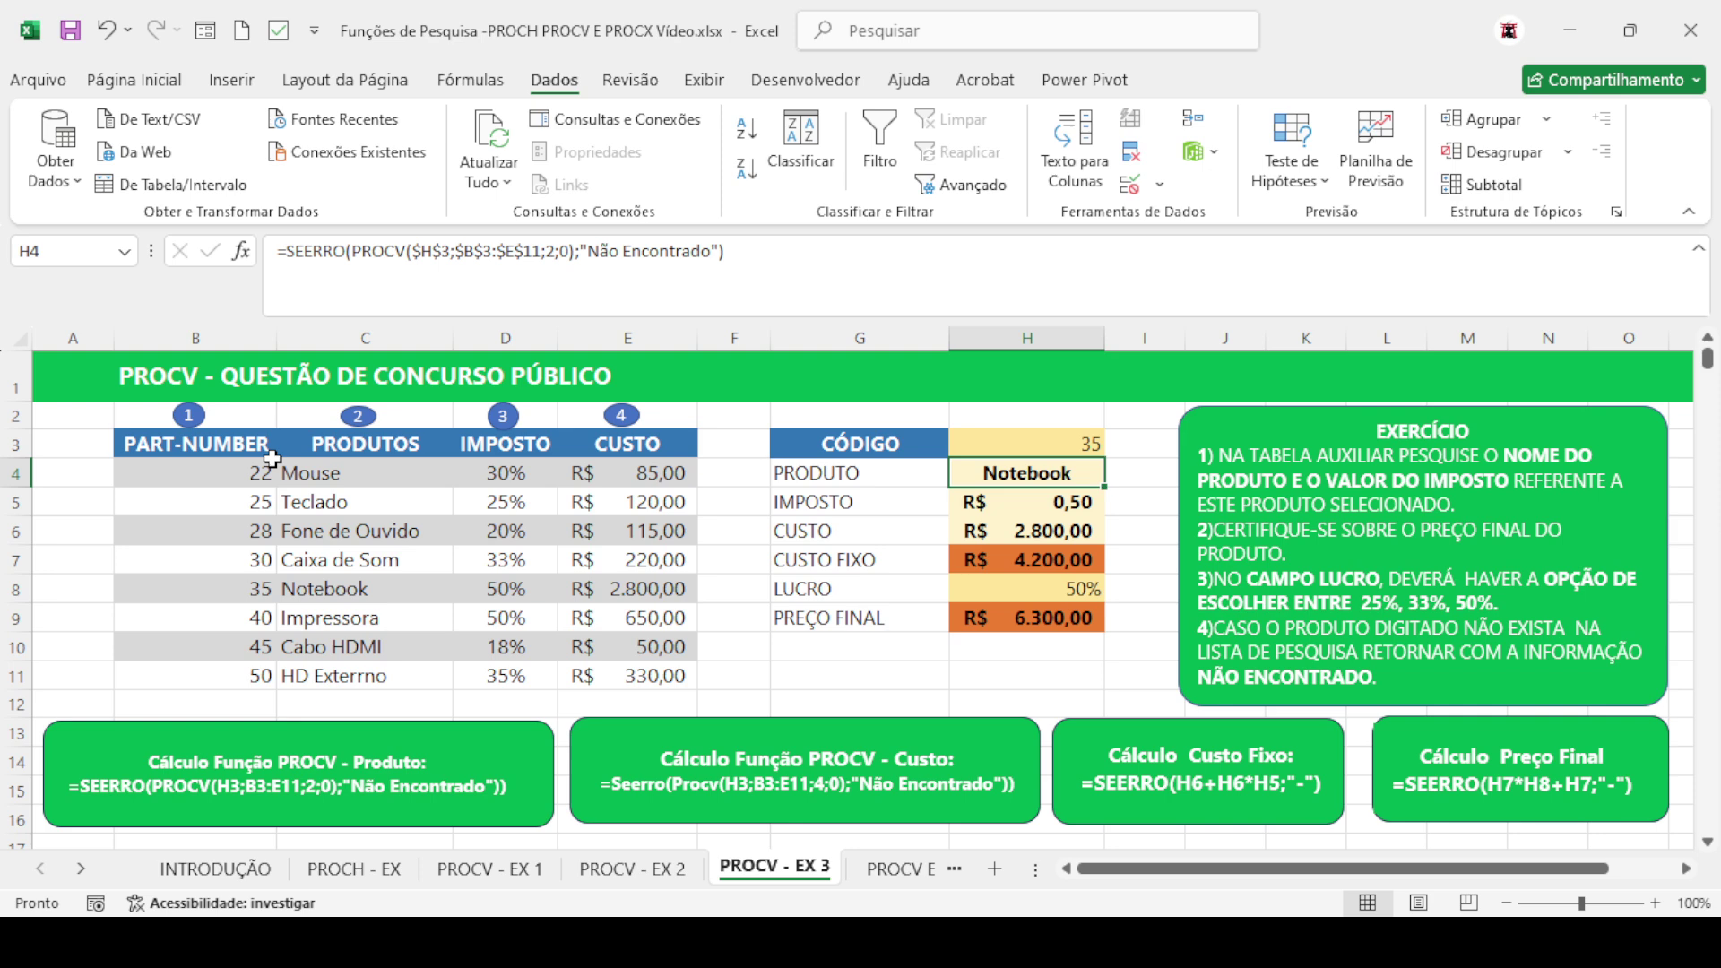
Format the IMPOSTO result in H5 as a percentage
click(1001, 503)
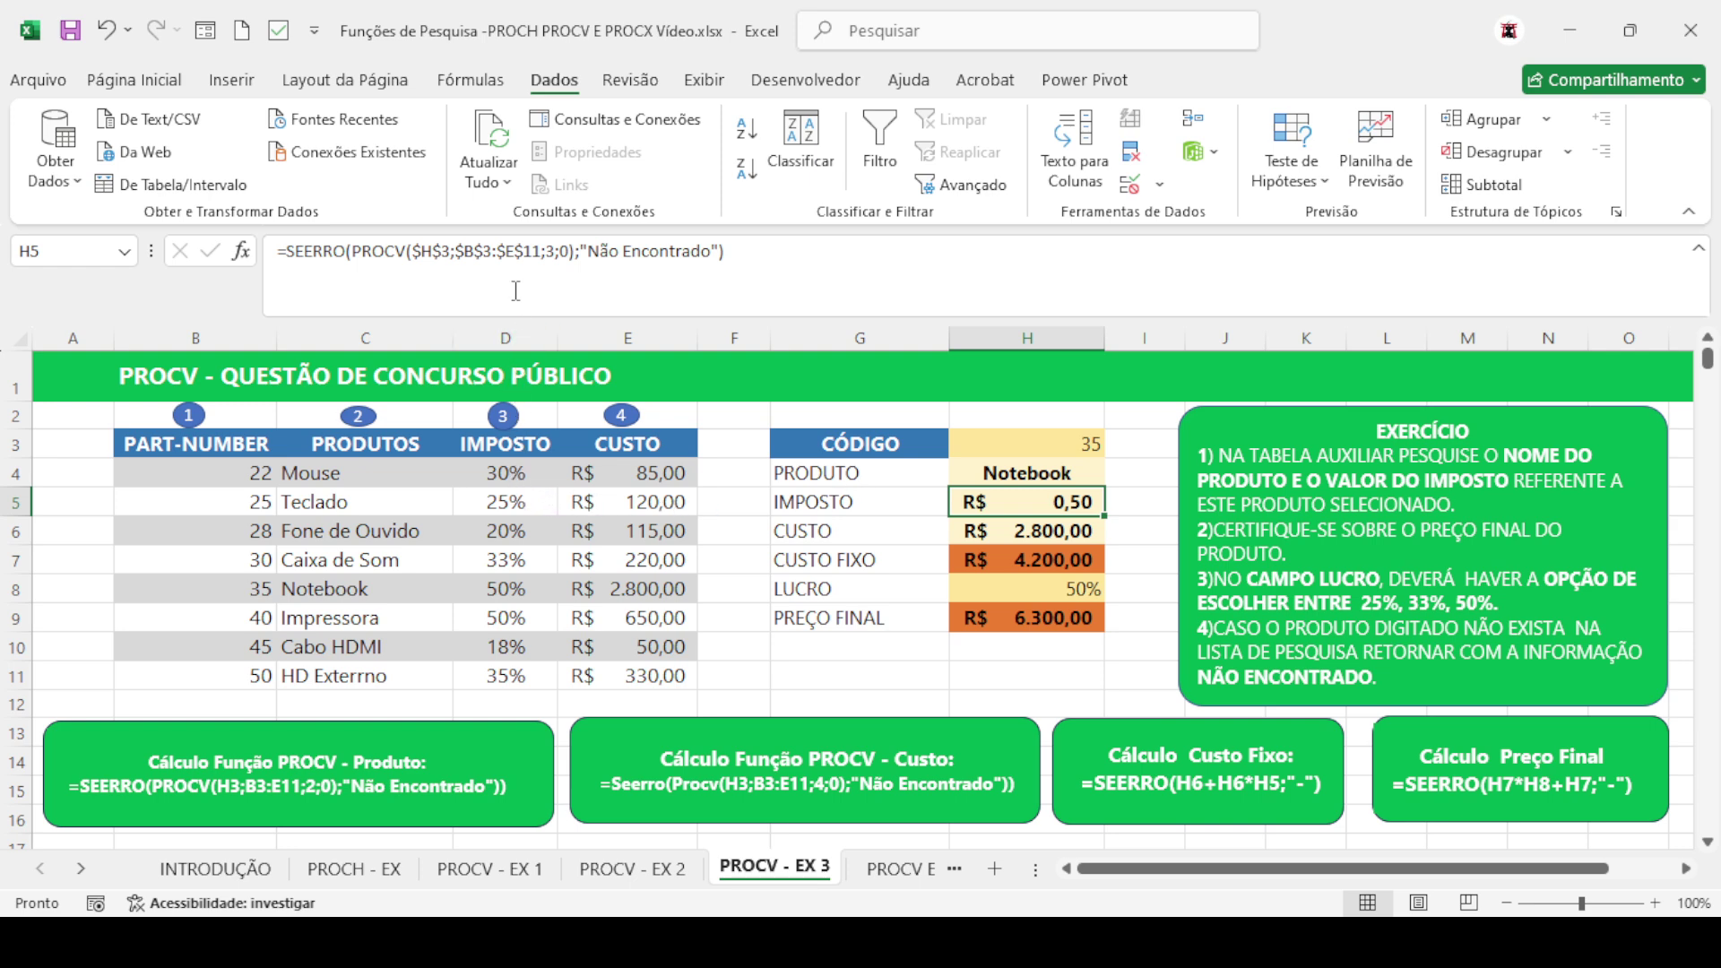
click(151, 79)
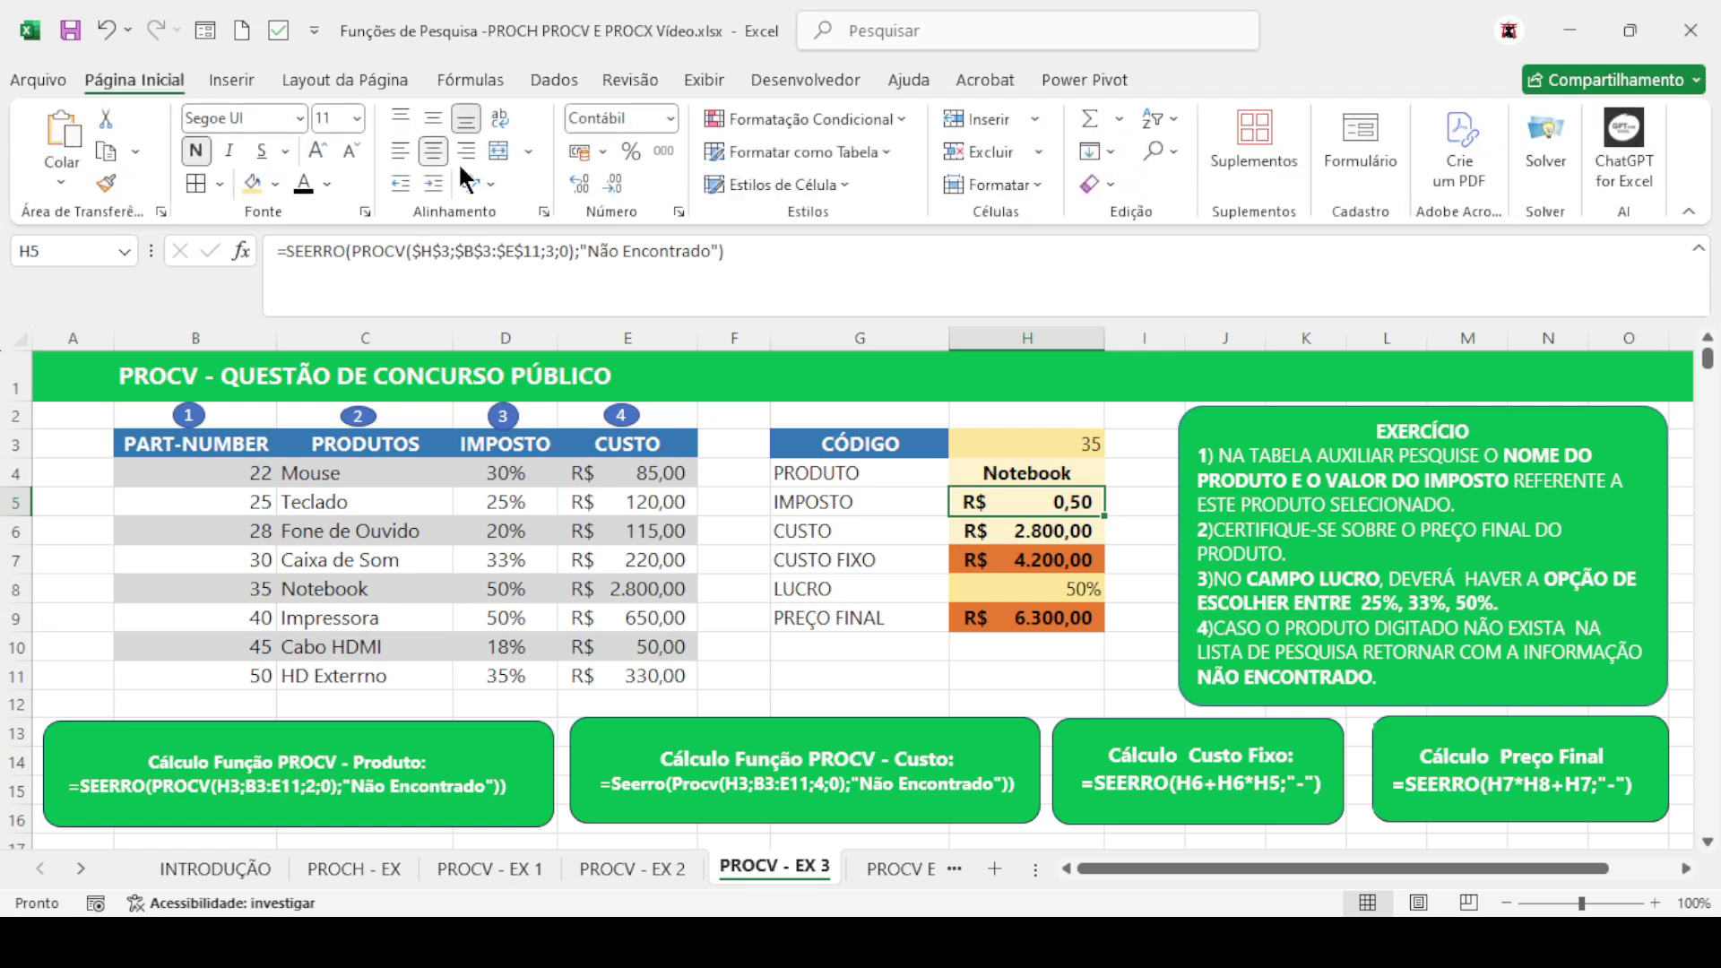
click(629, 147)
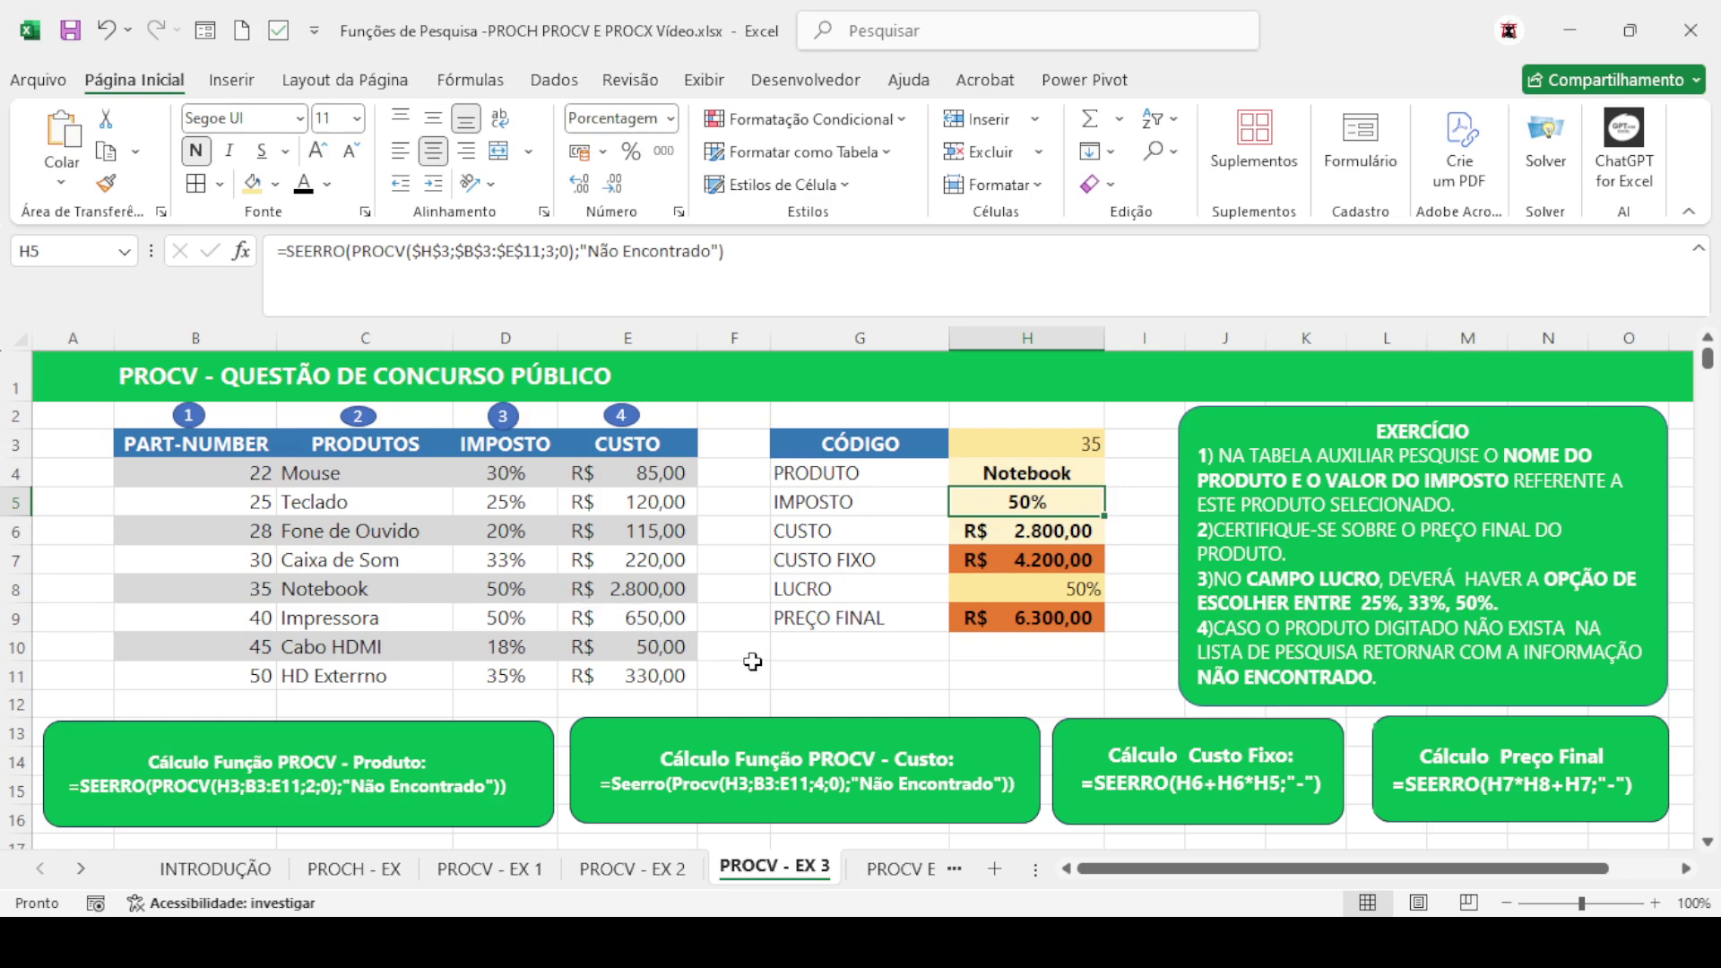
On the PROCV ENTRE TABS sheet, add a validation list from the COD values B4:B8 to H4 and set it to 2
click(896, 867)
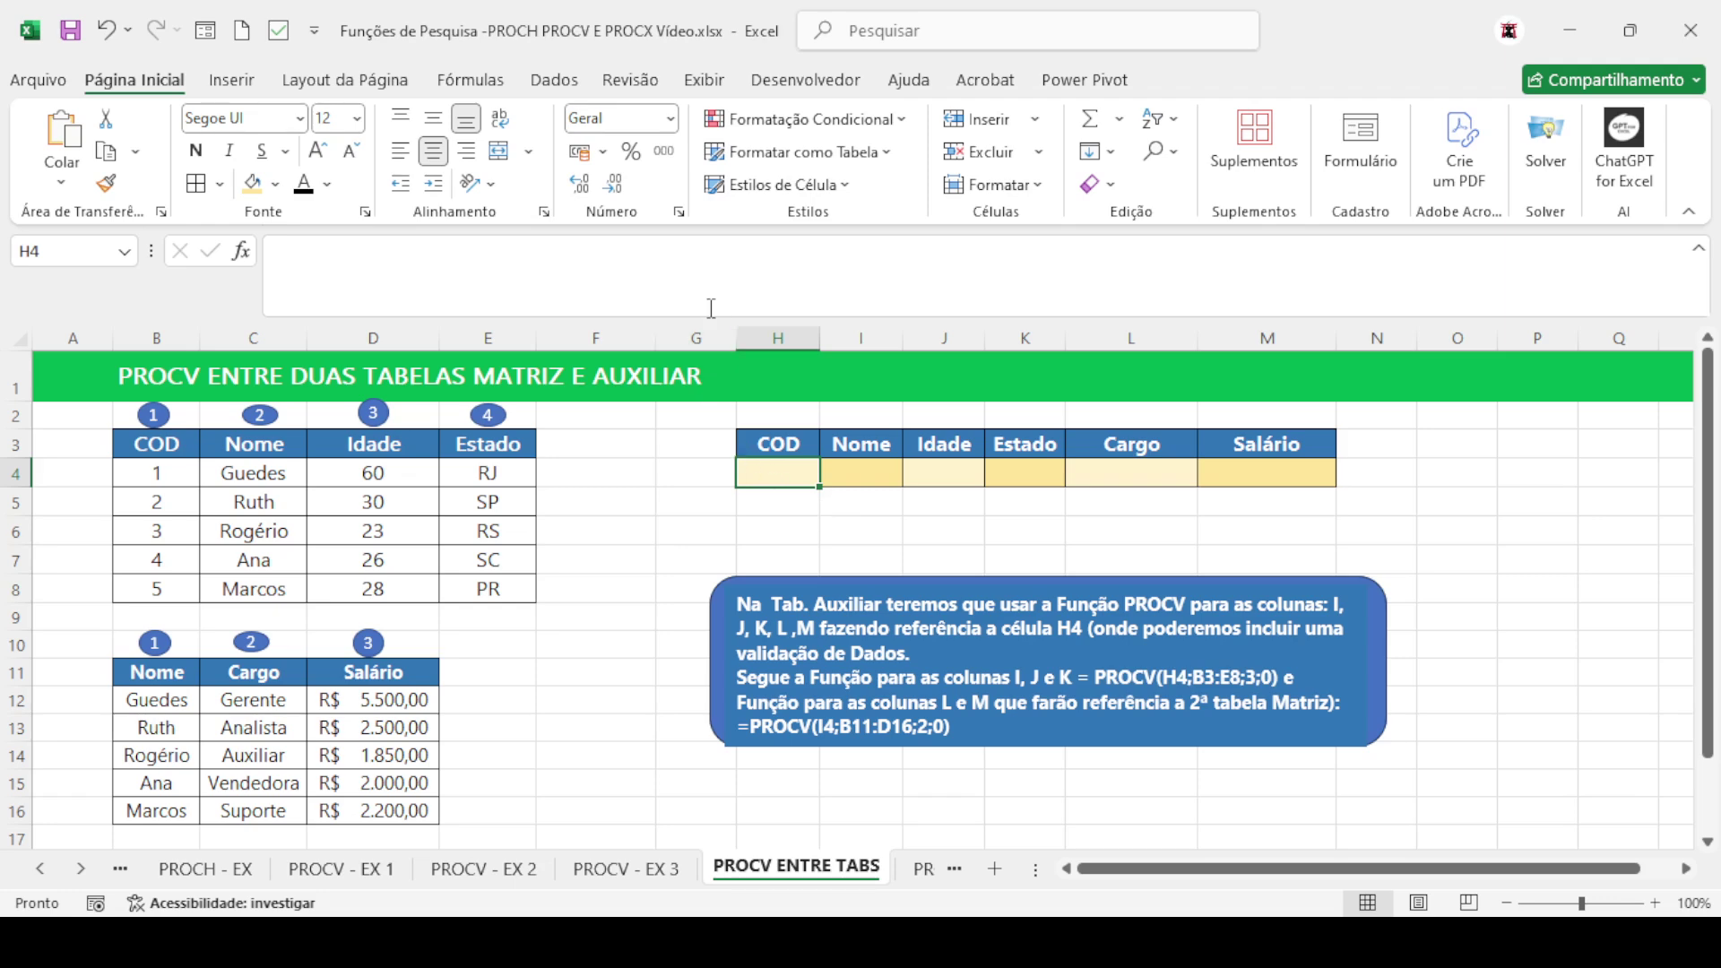
click(550, 80)
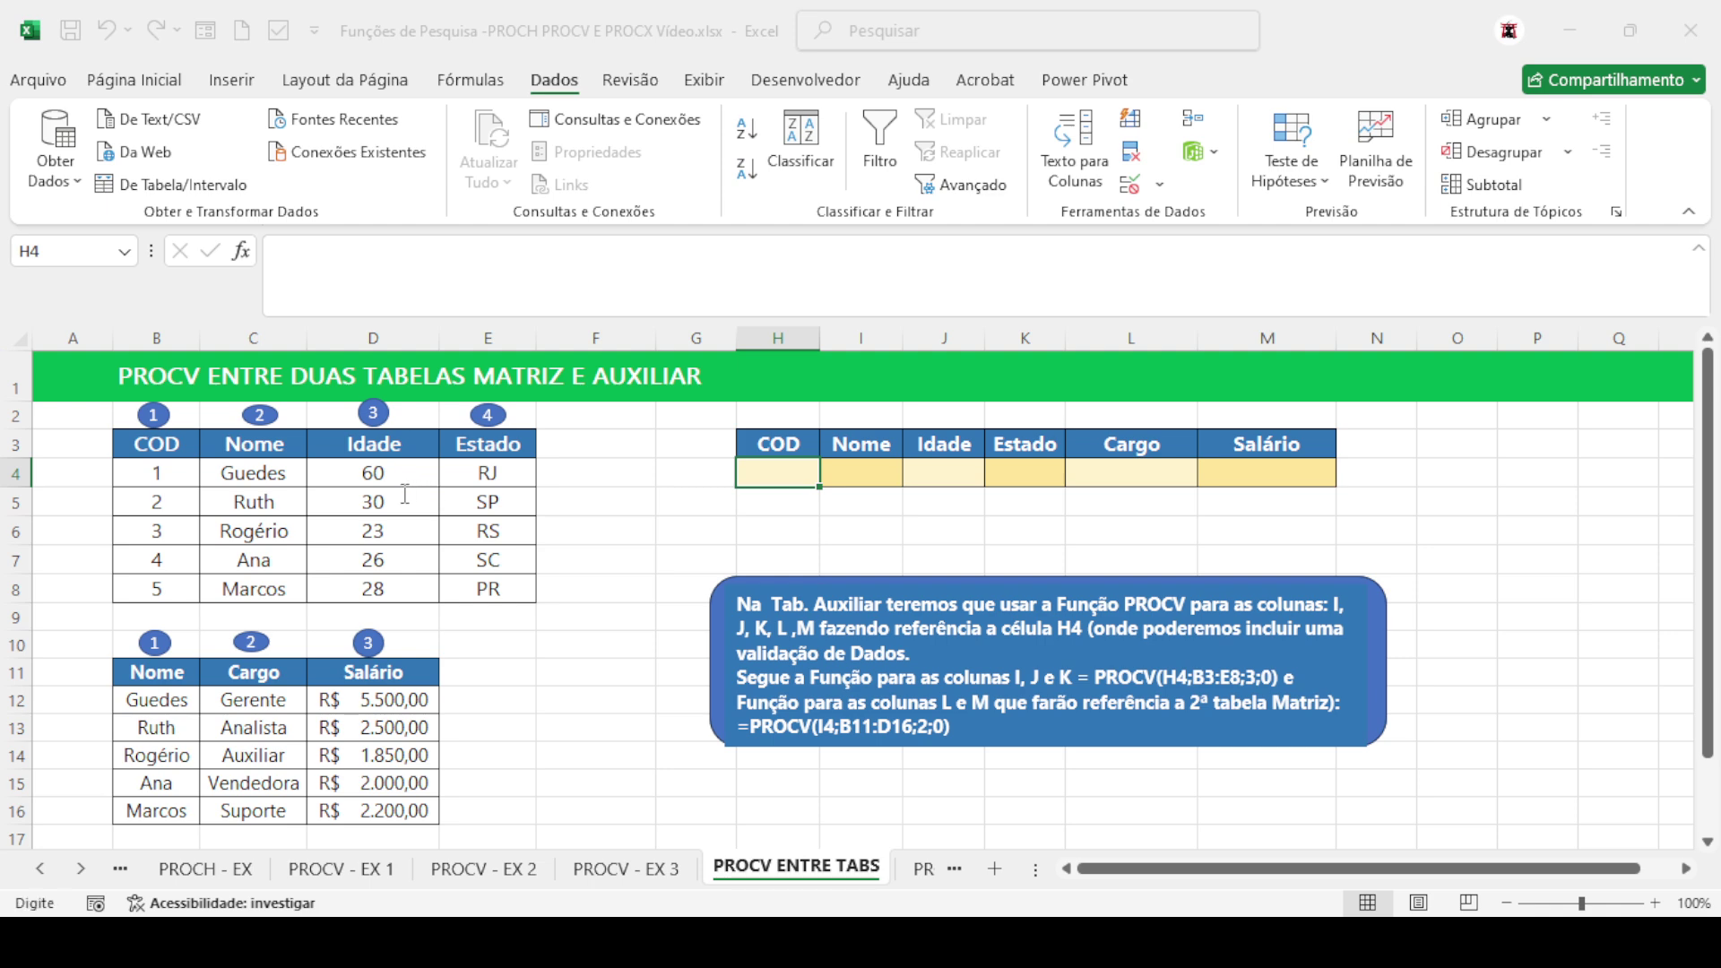
drag(164, 467, 157, 591)
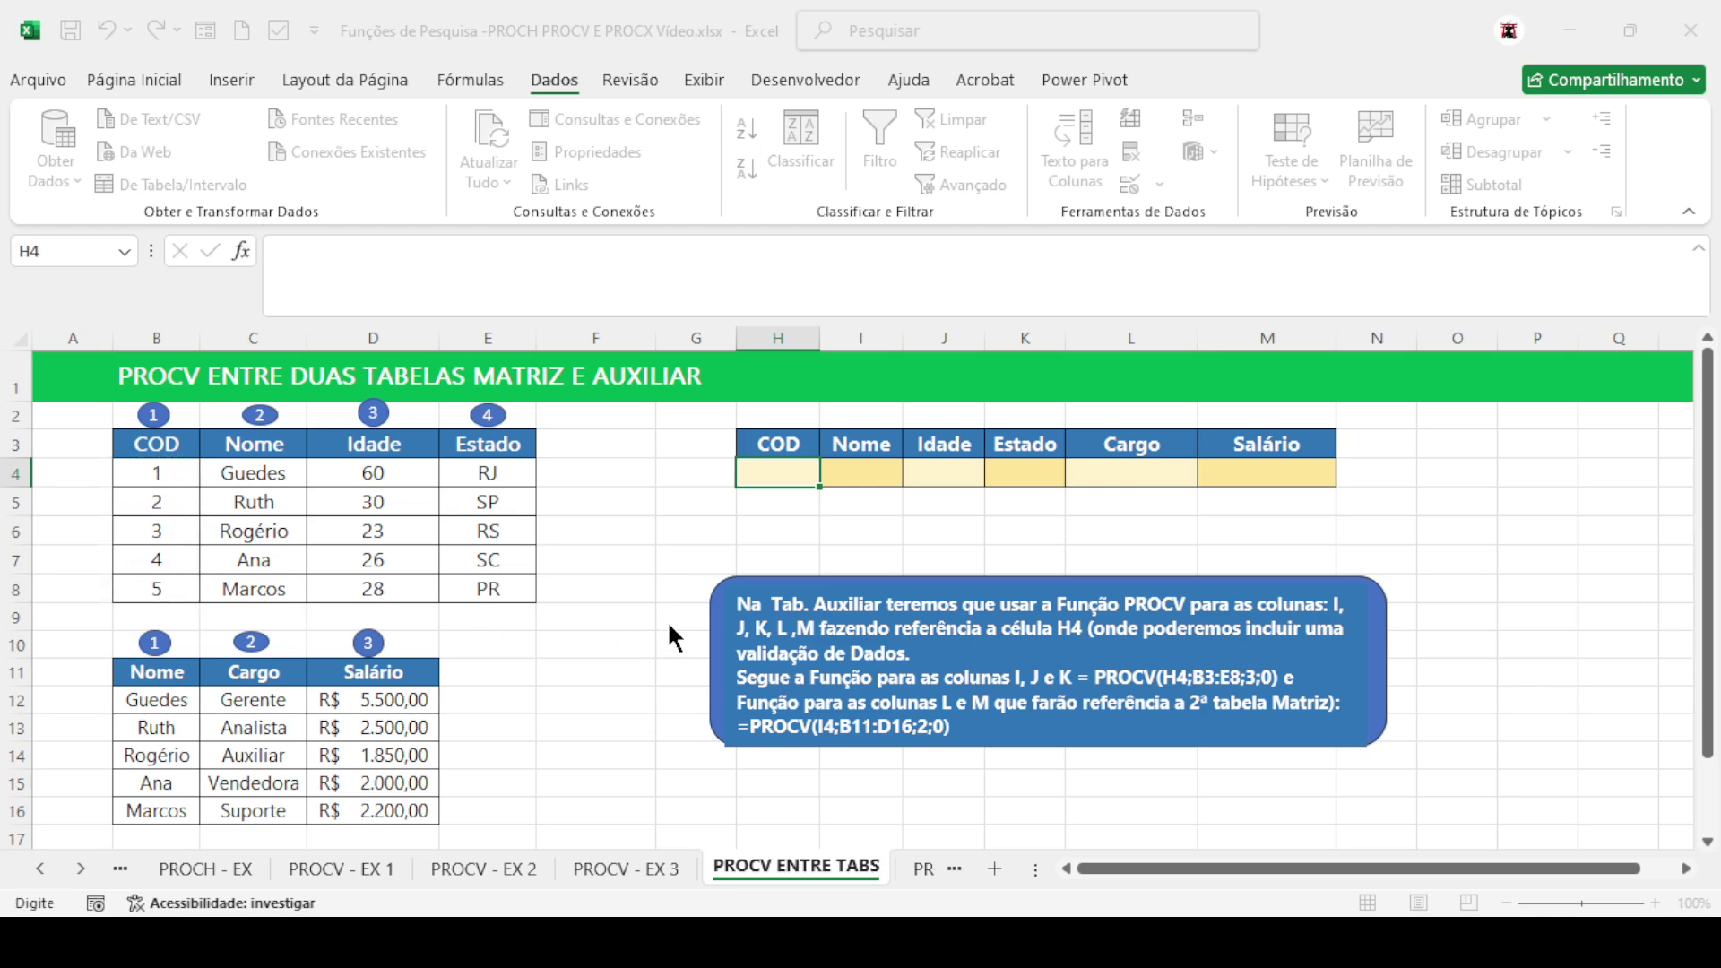
key(Return)
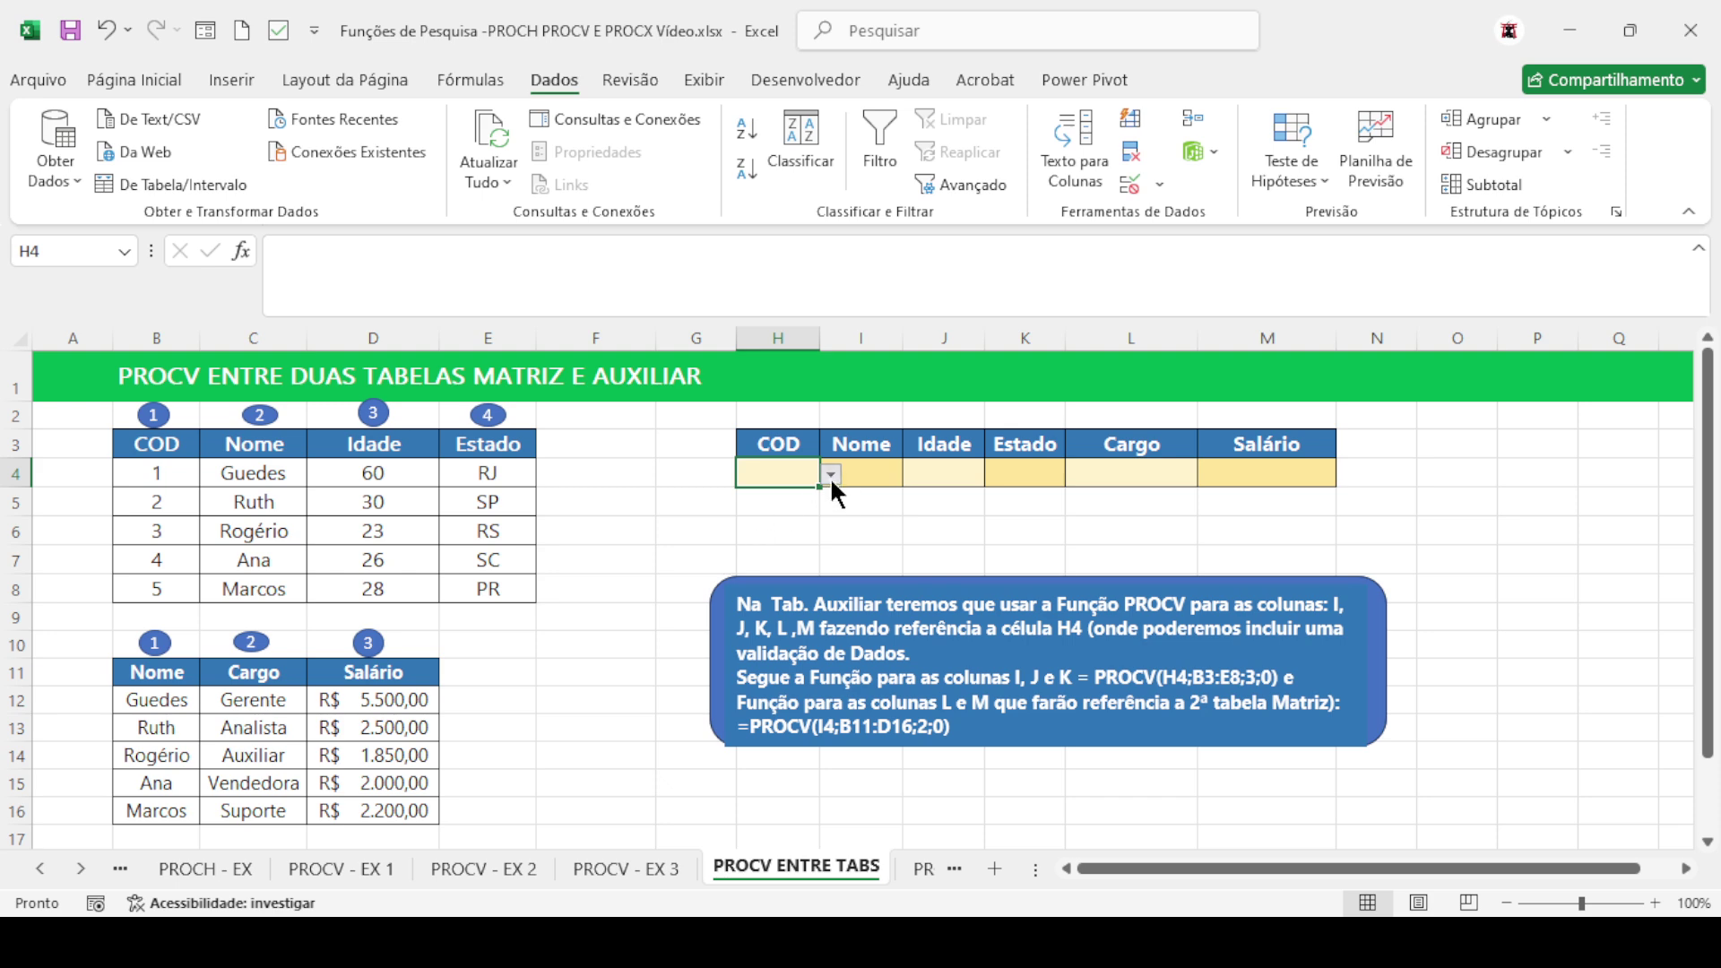
text(2)
Enter =PROCV(H4;B3:E8;2;0) in the Nome cell I4 and select the Idade cell J4
click(858, 476)
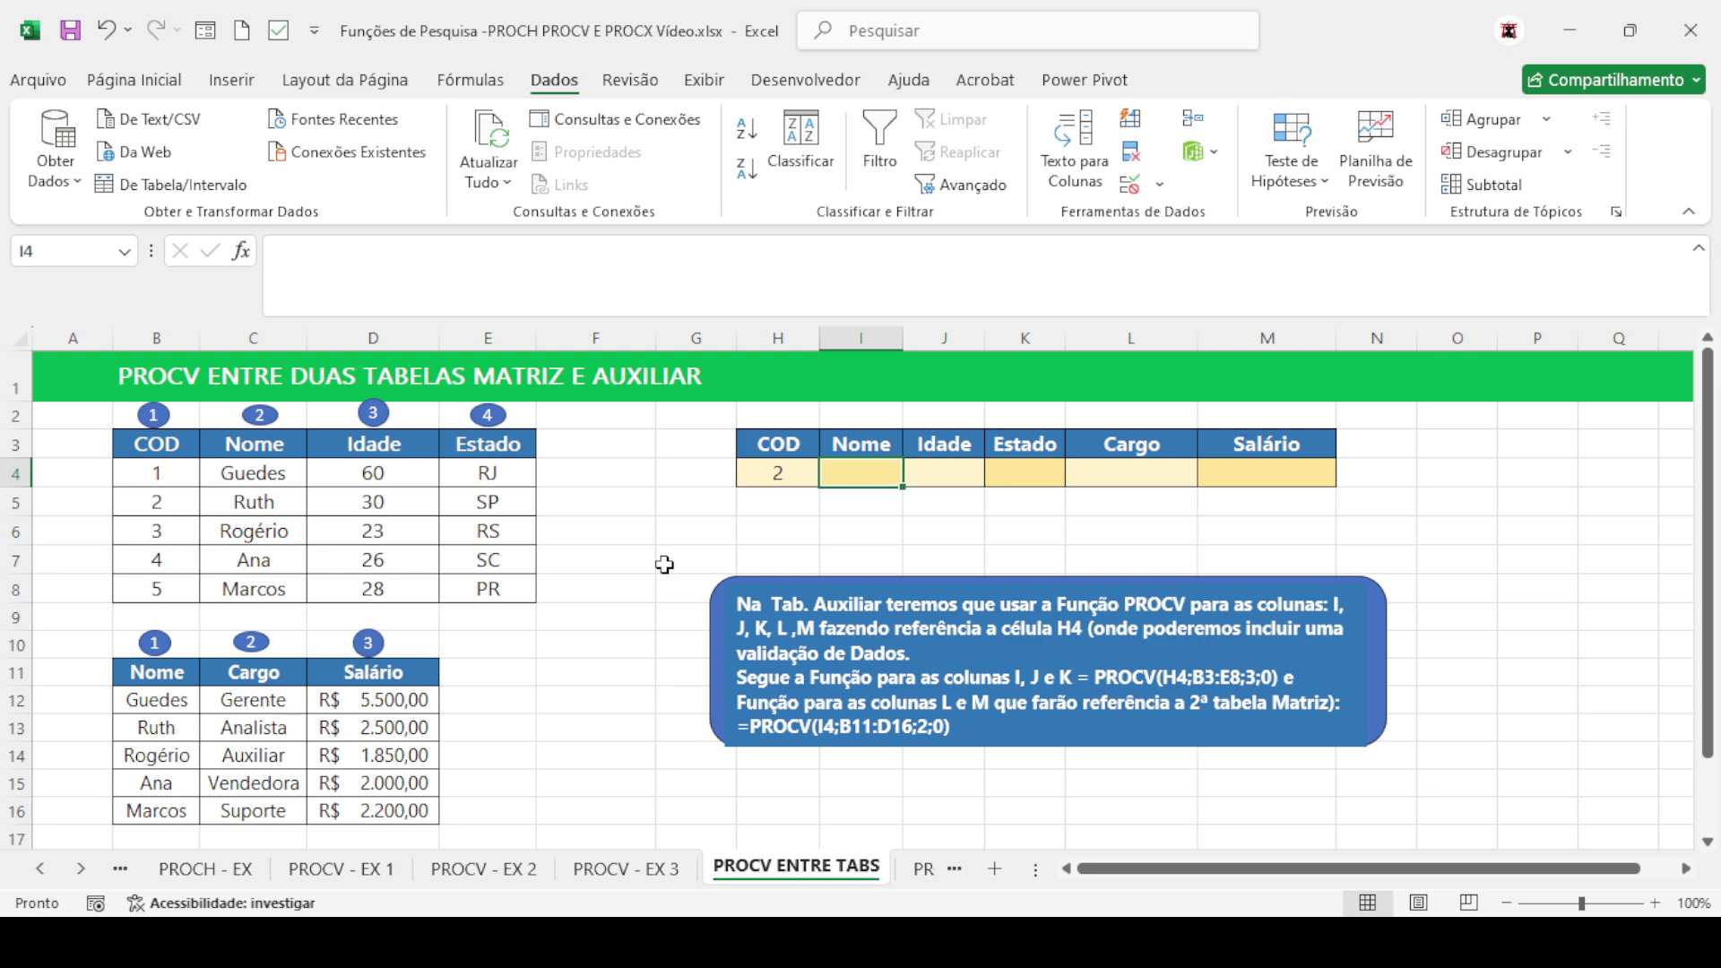
text(=p)
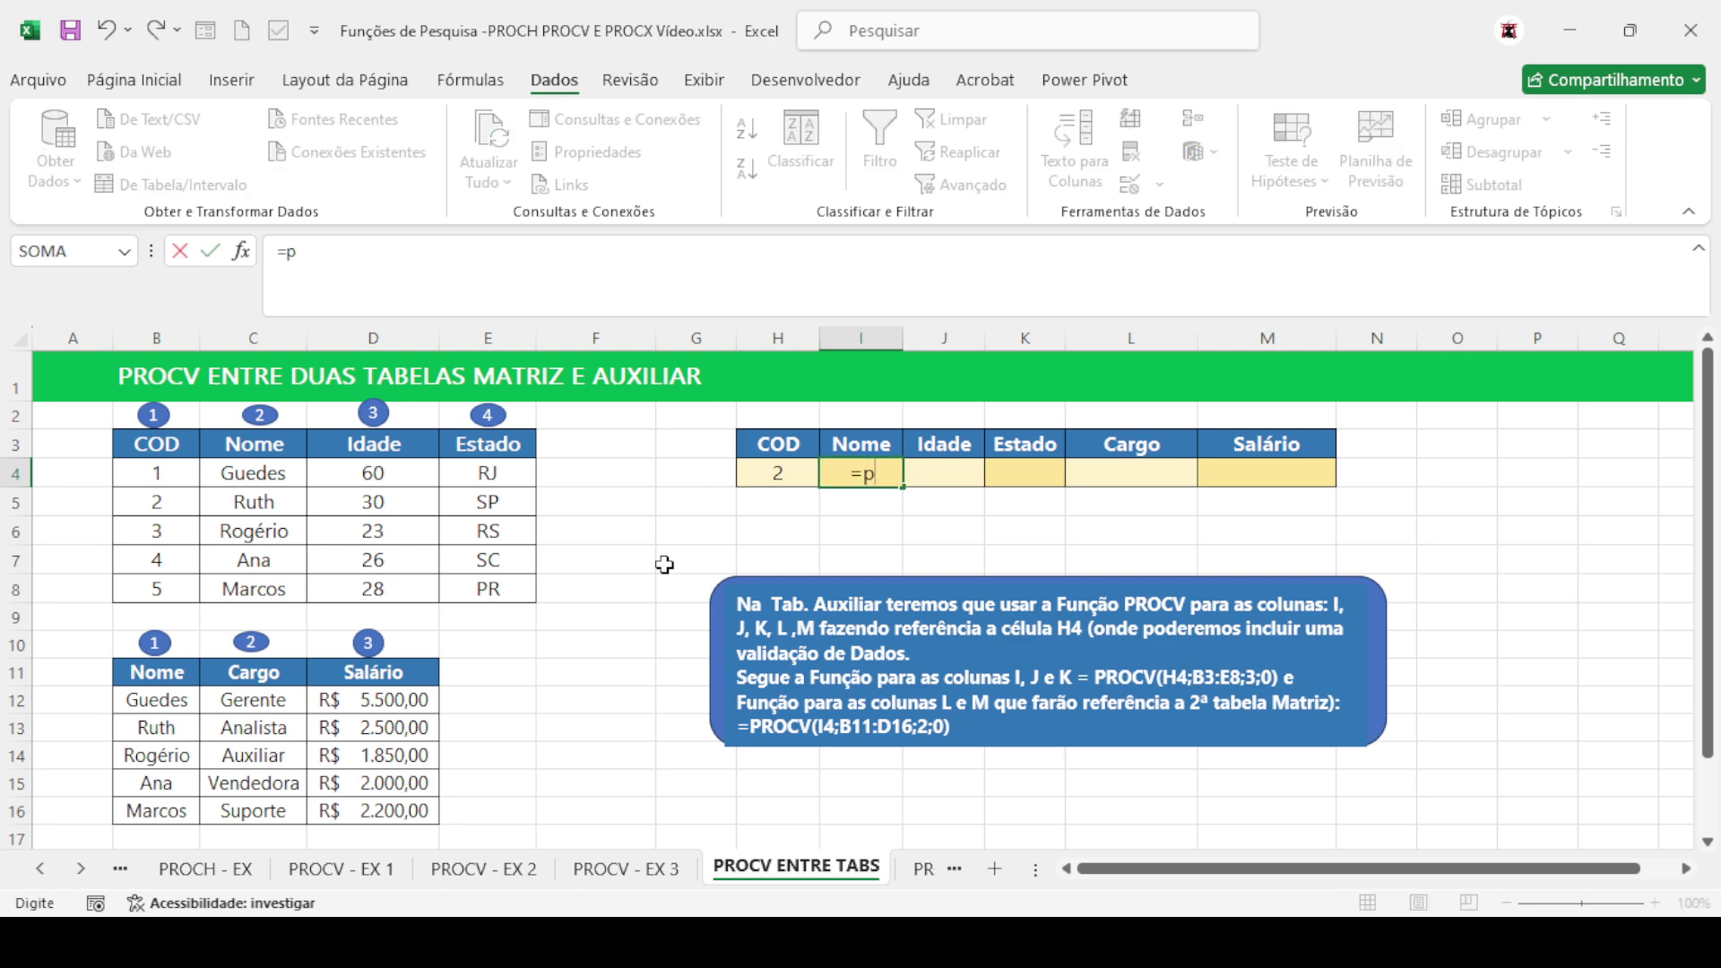
text(rocv()
click(767, 471)
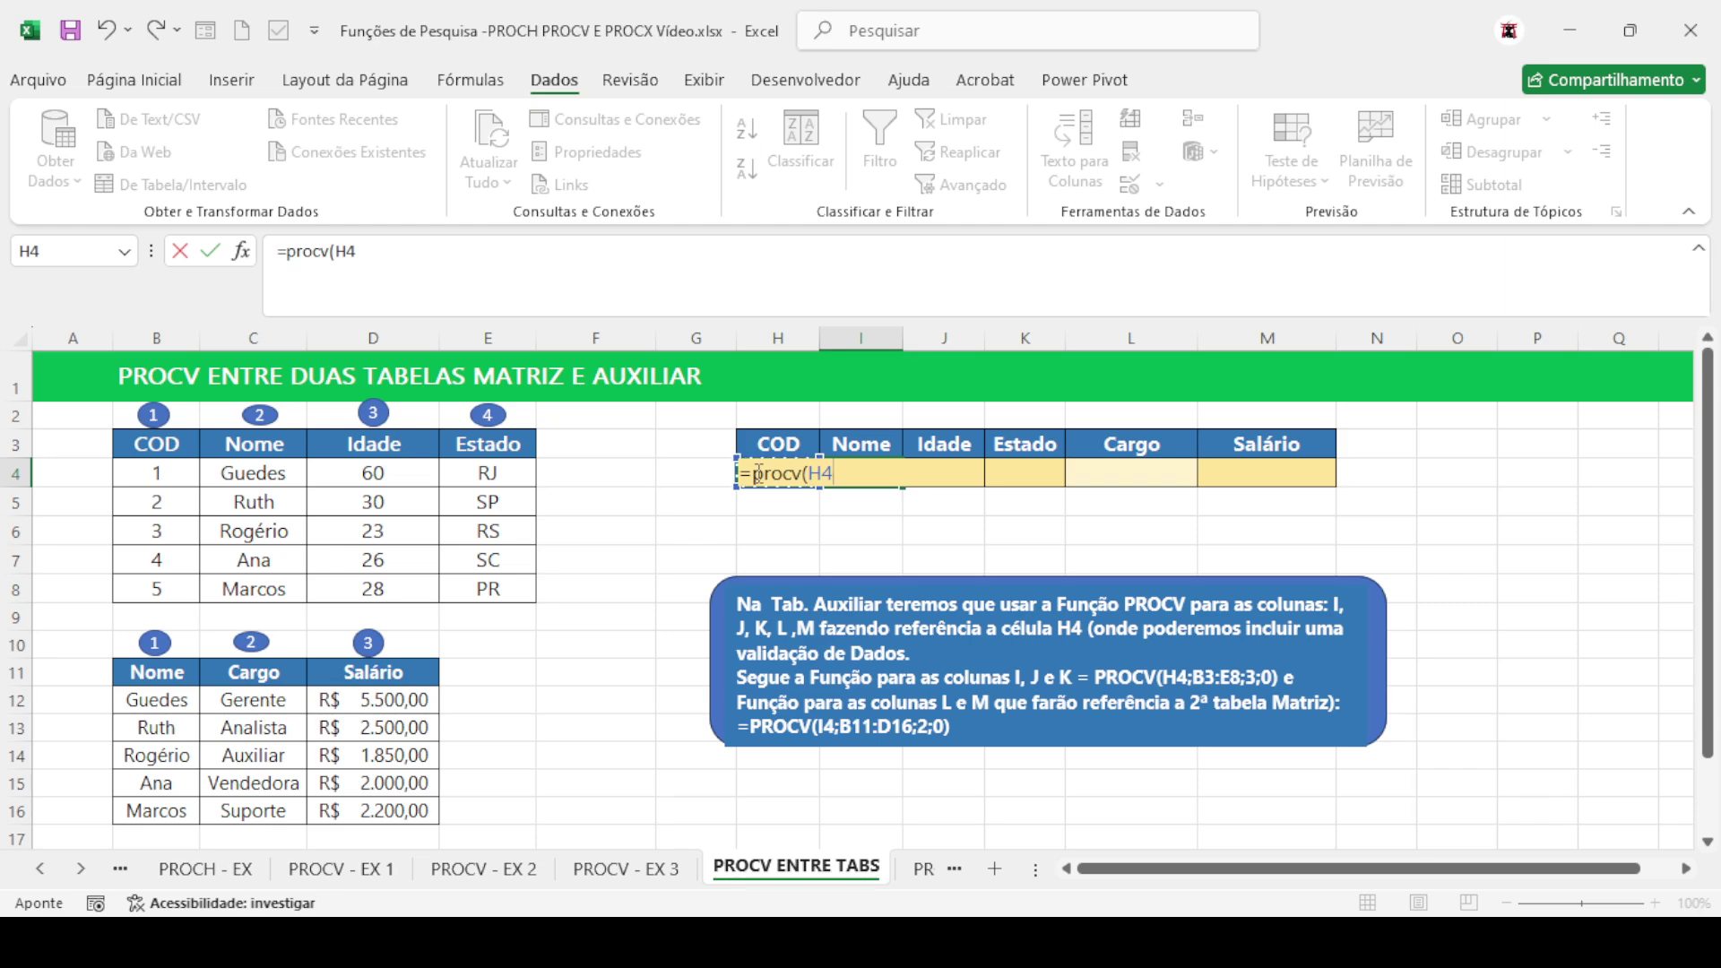
text(;)
drag(159, 446, 470, 596)
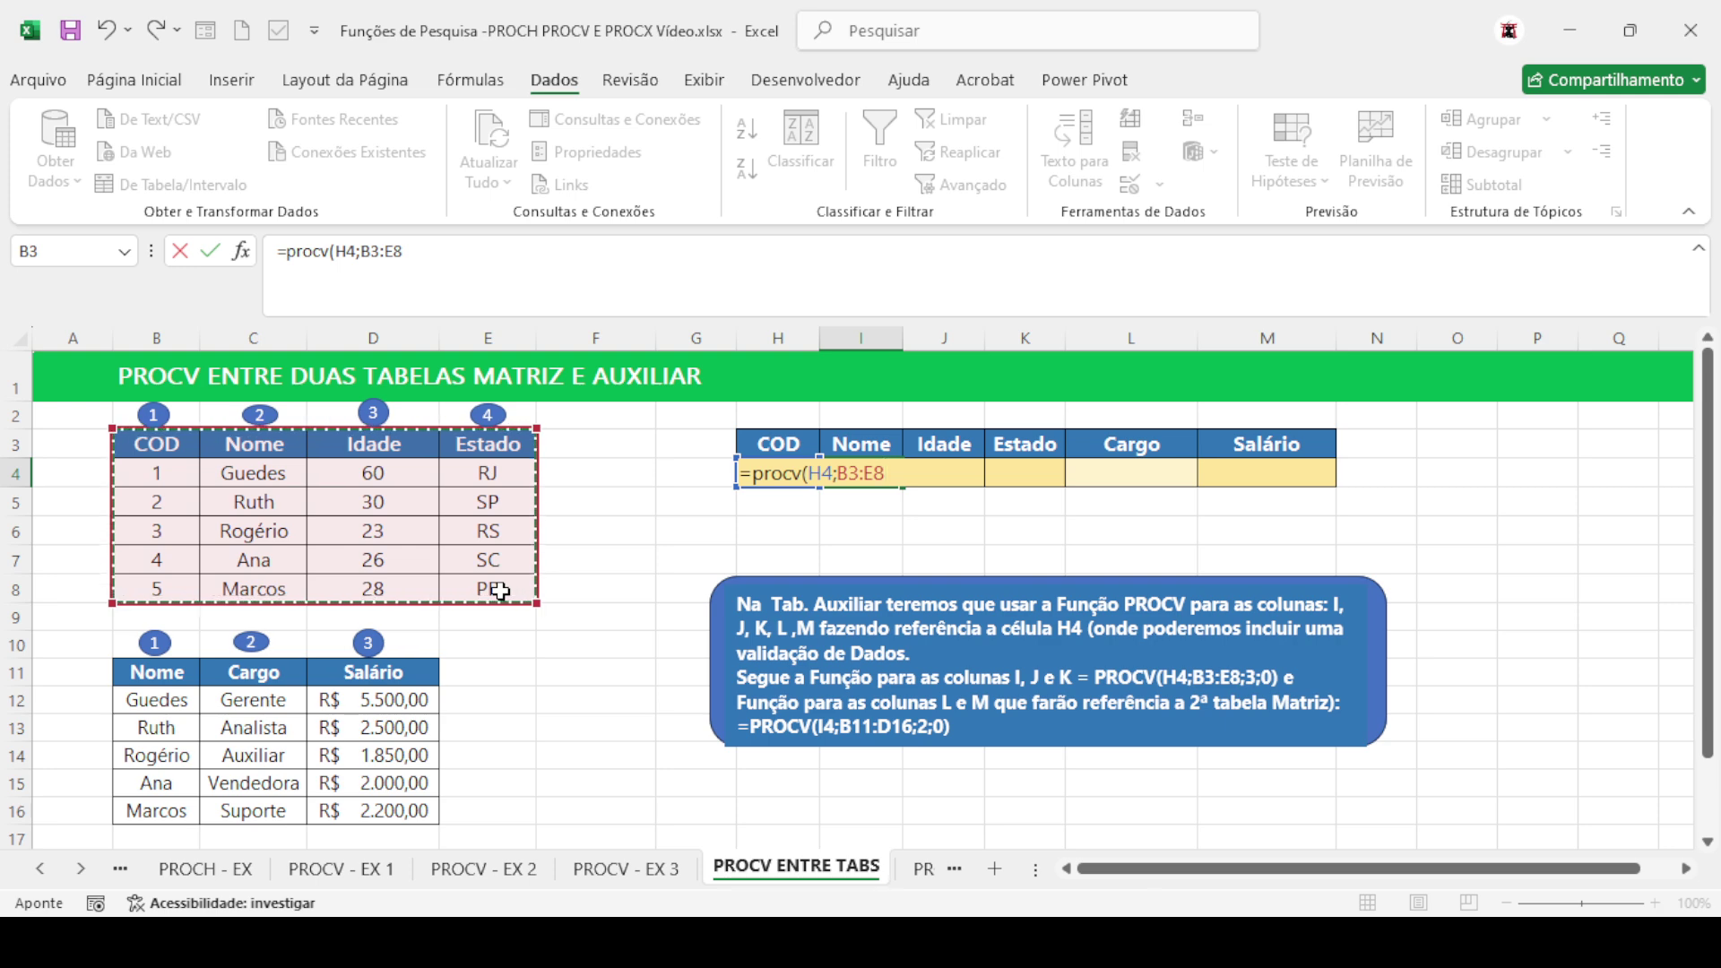
text(;)
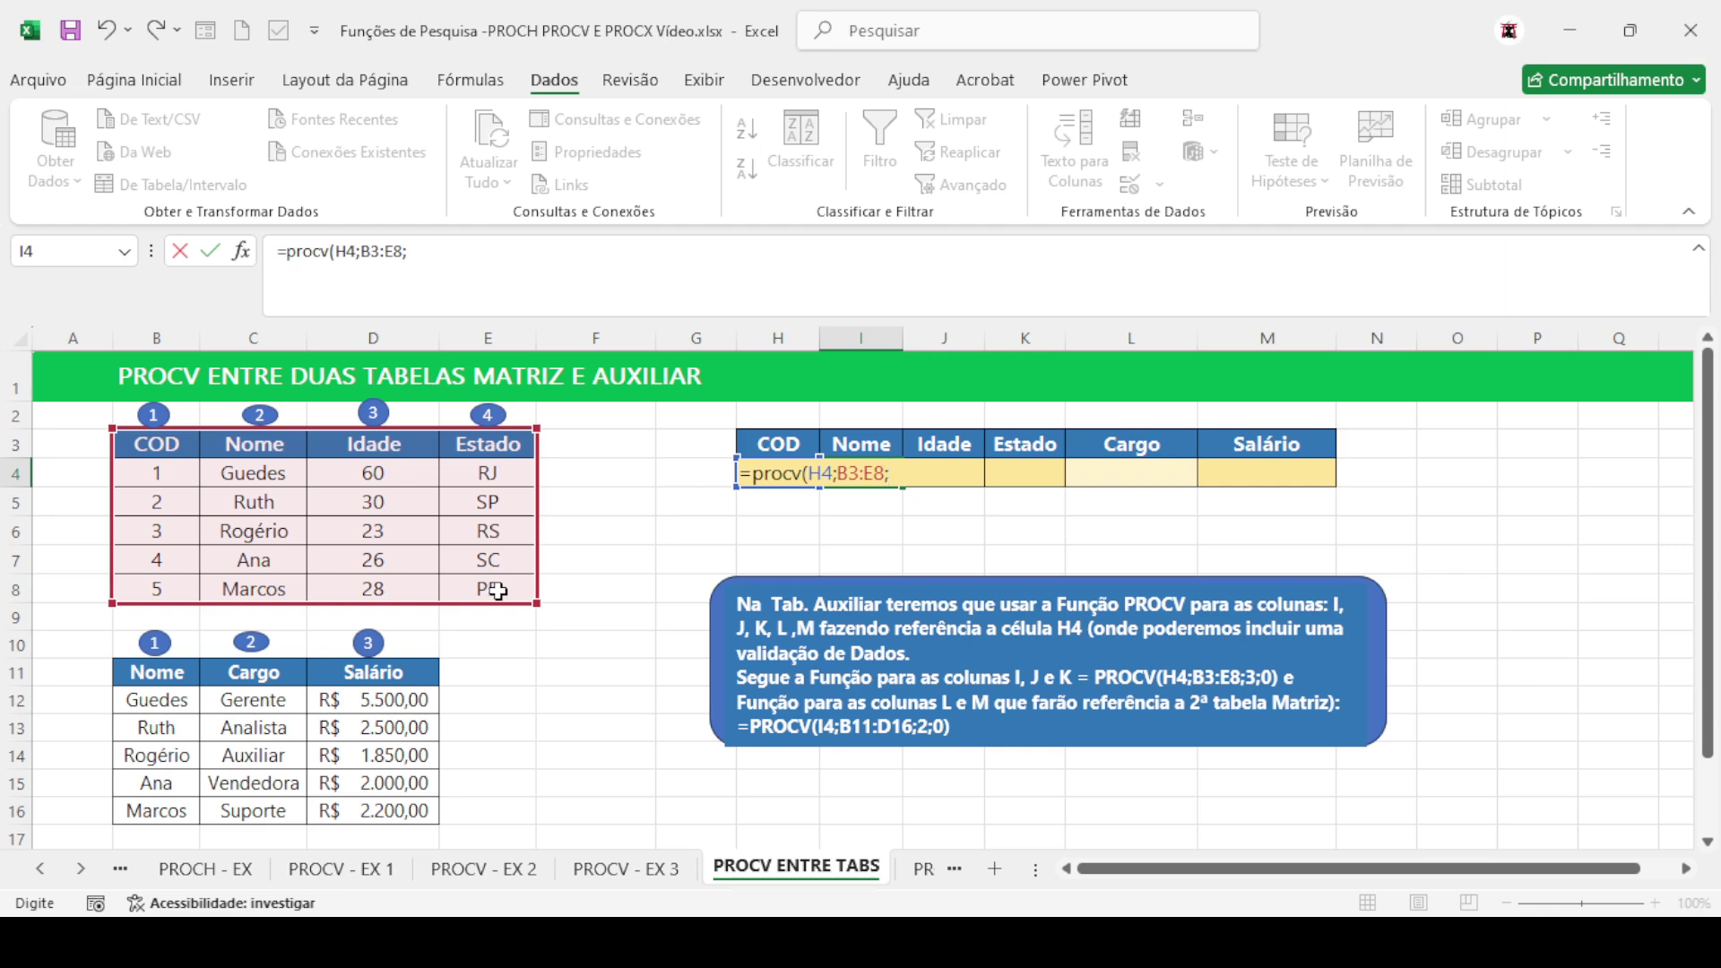
text(2;0)
key(Return)
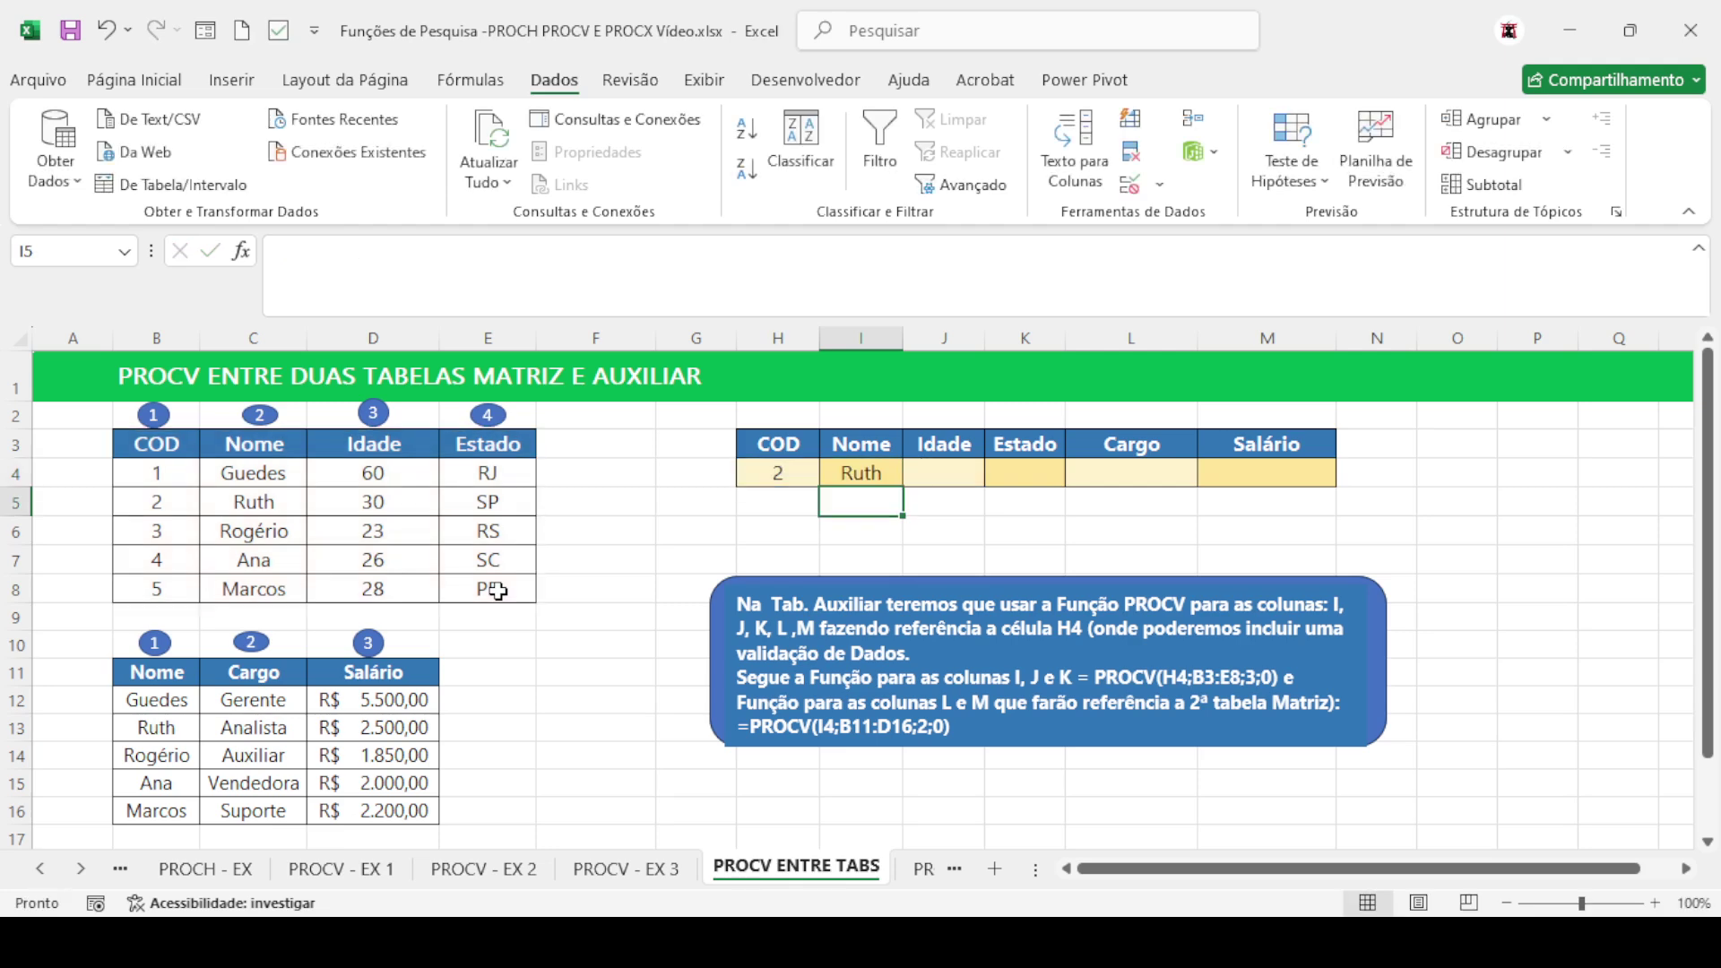
key(Up)
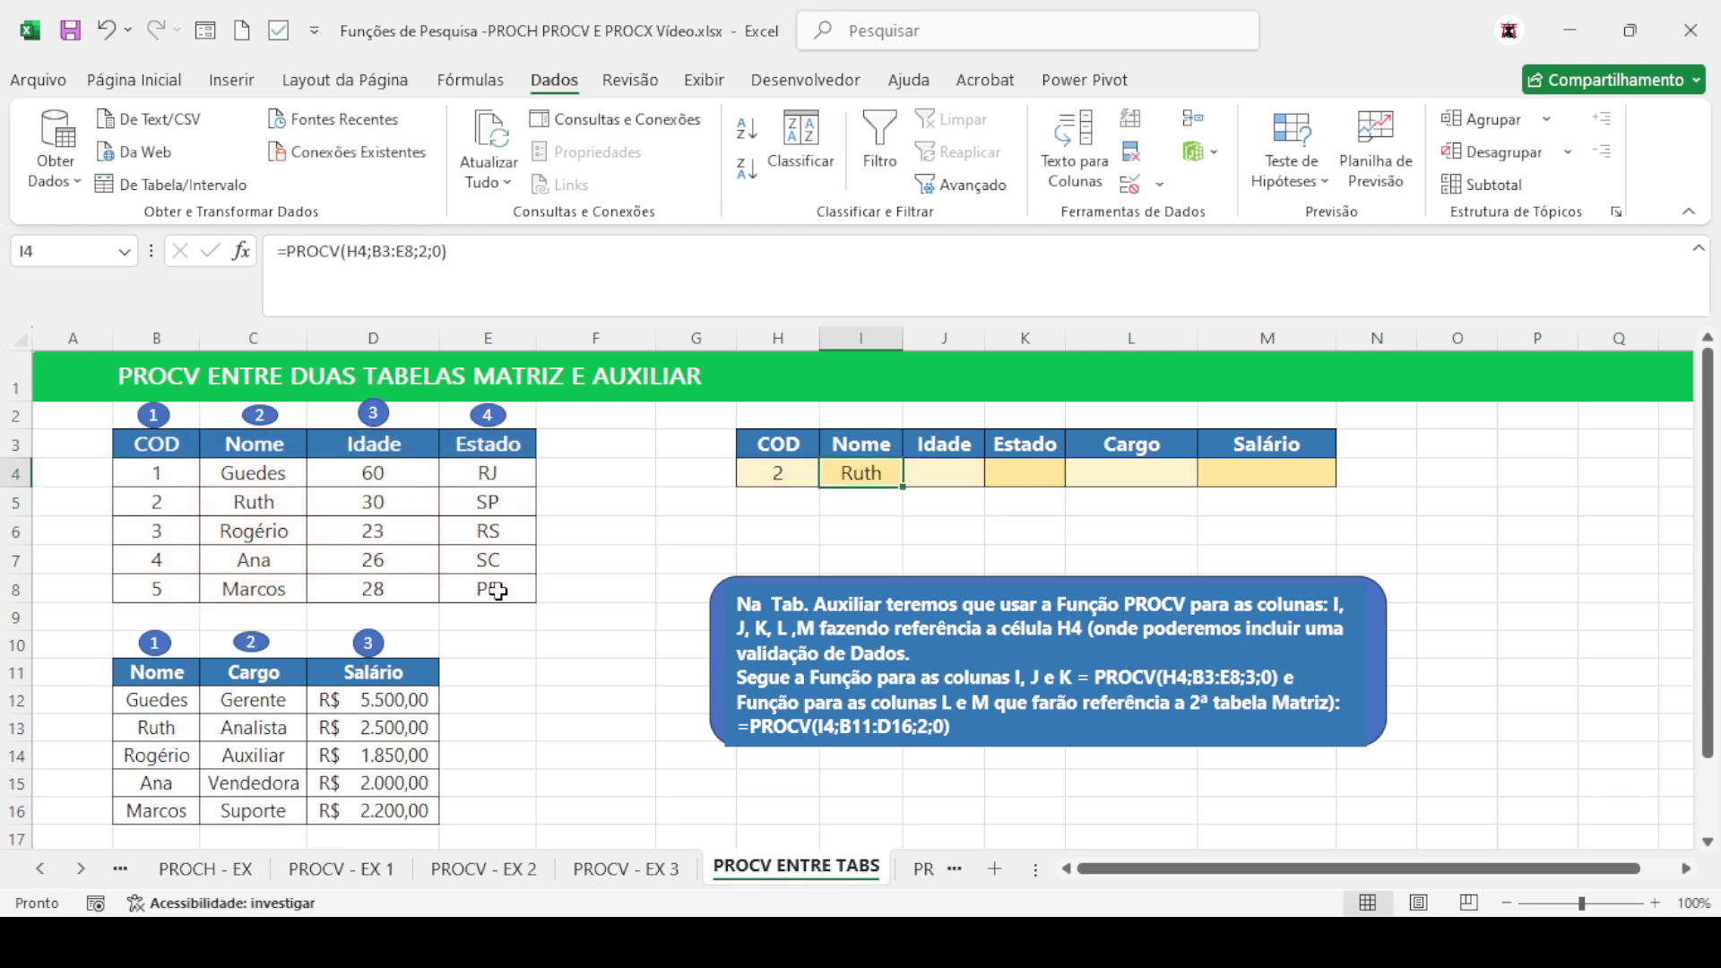
key(Right)
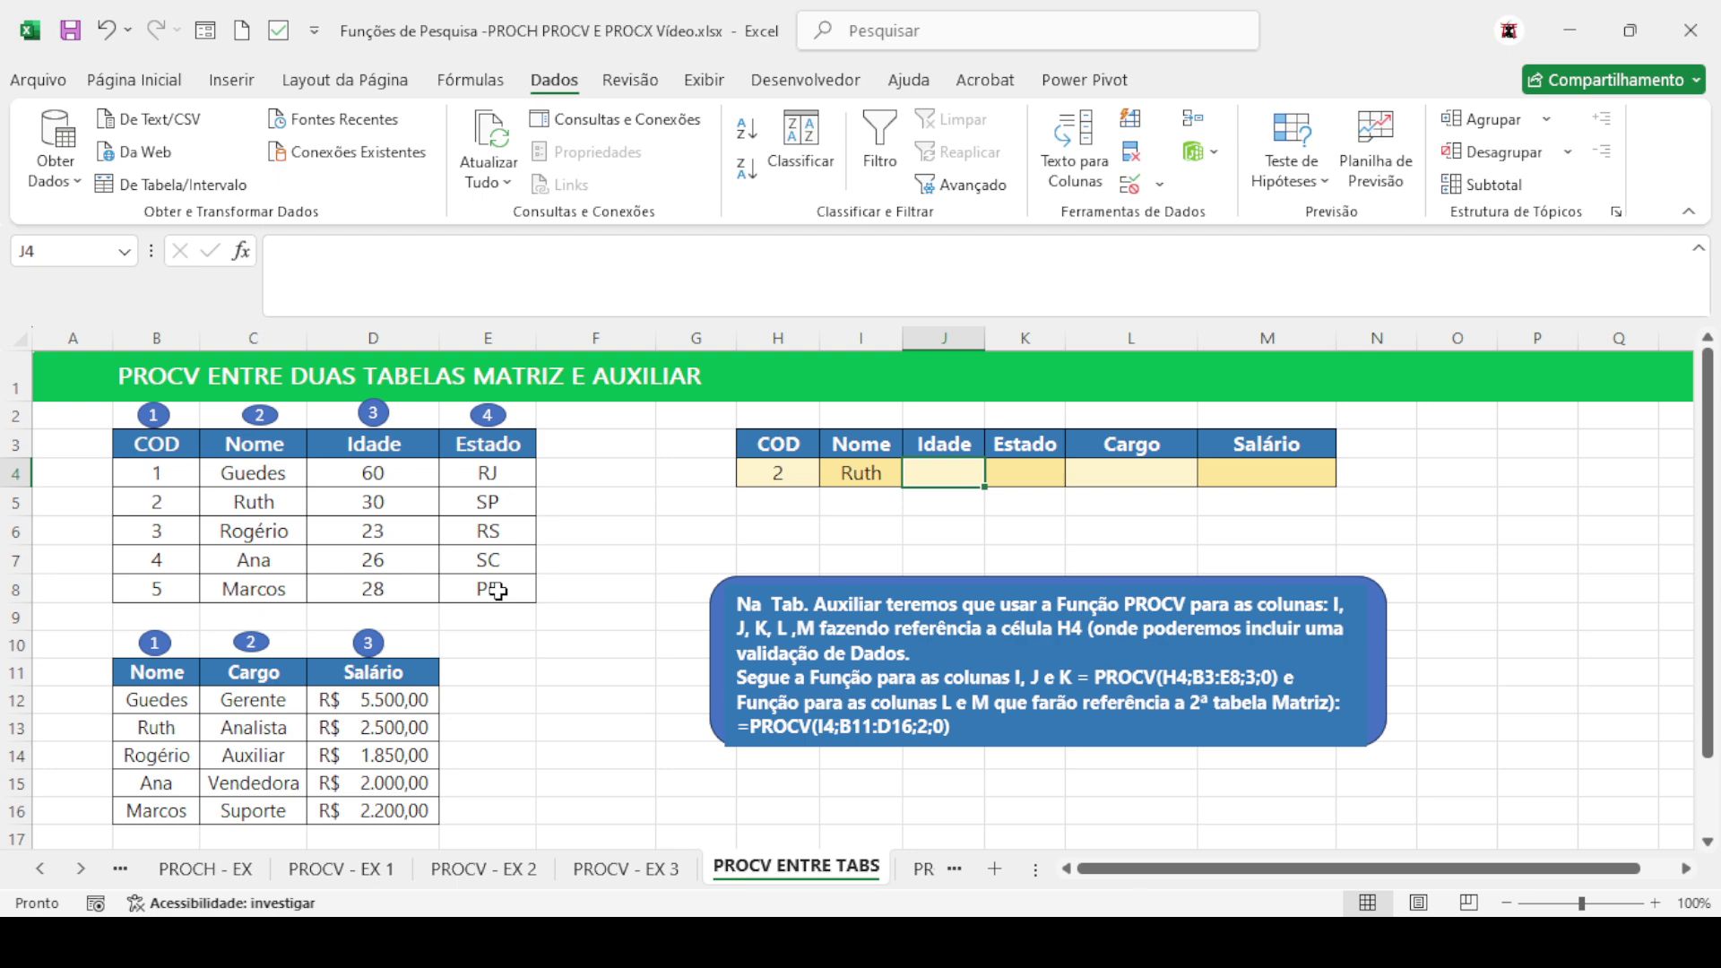
Enter =PROCV(H4;B3:E8;3;0) in the Idade cell J4
text(=)
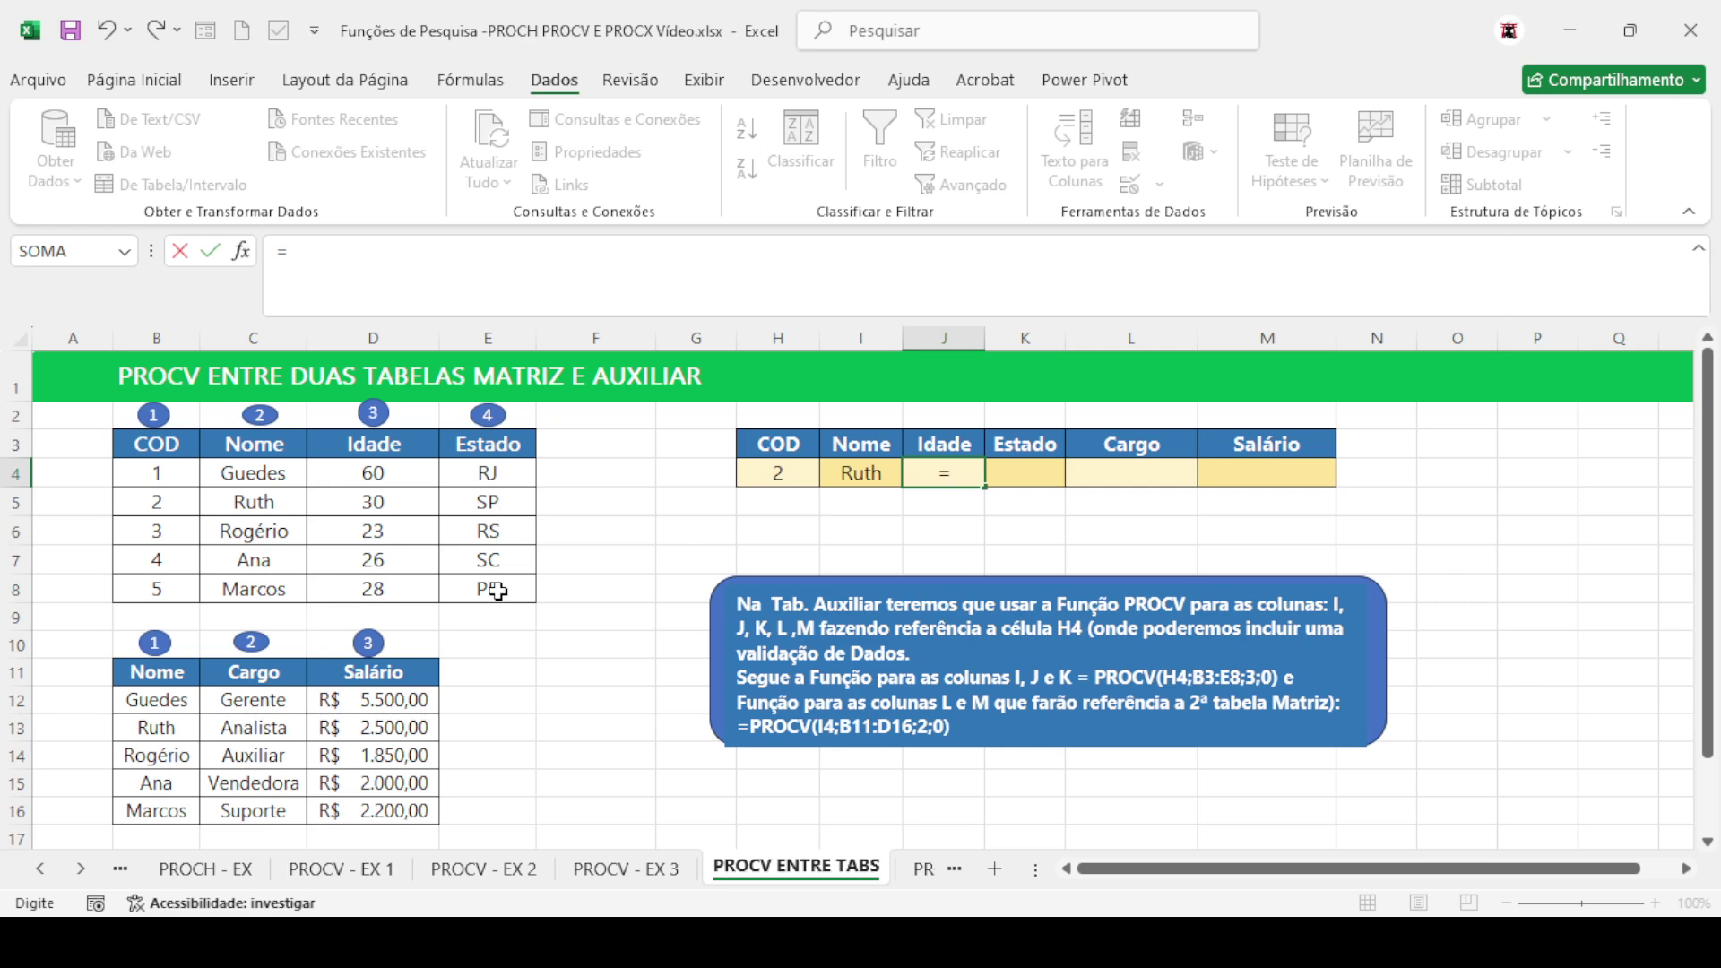
text(procv)
key(Tab)
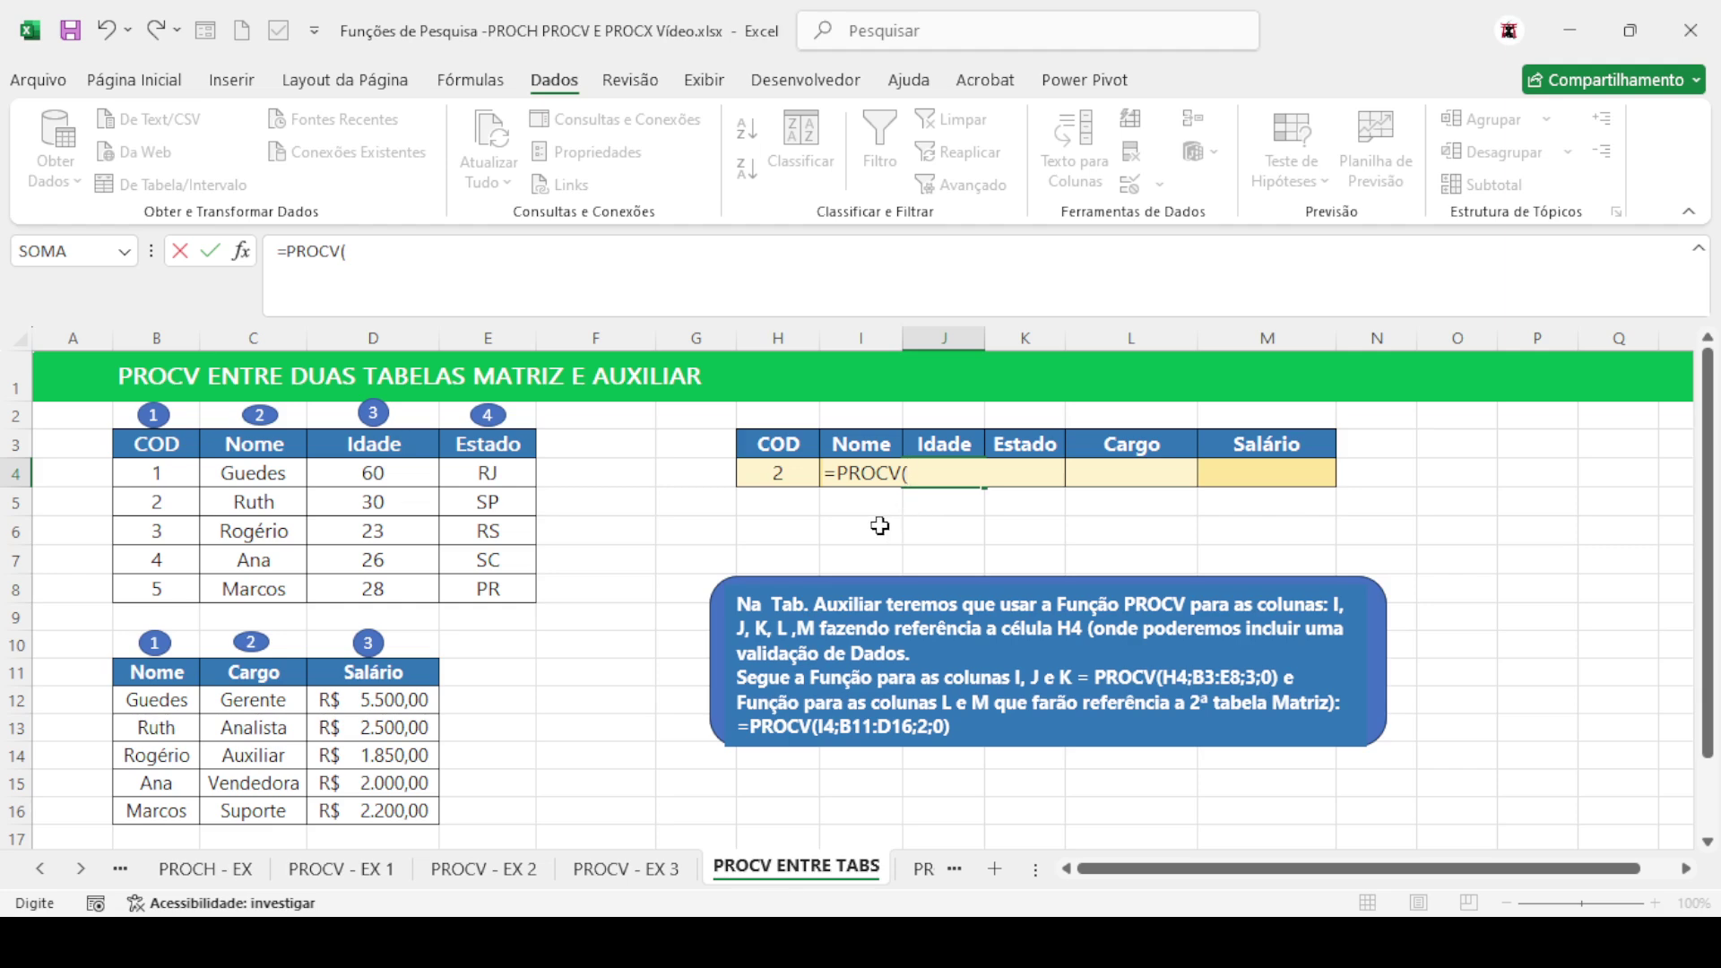
click(785, 473)
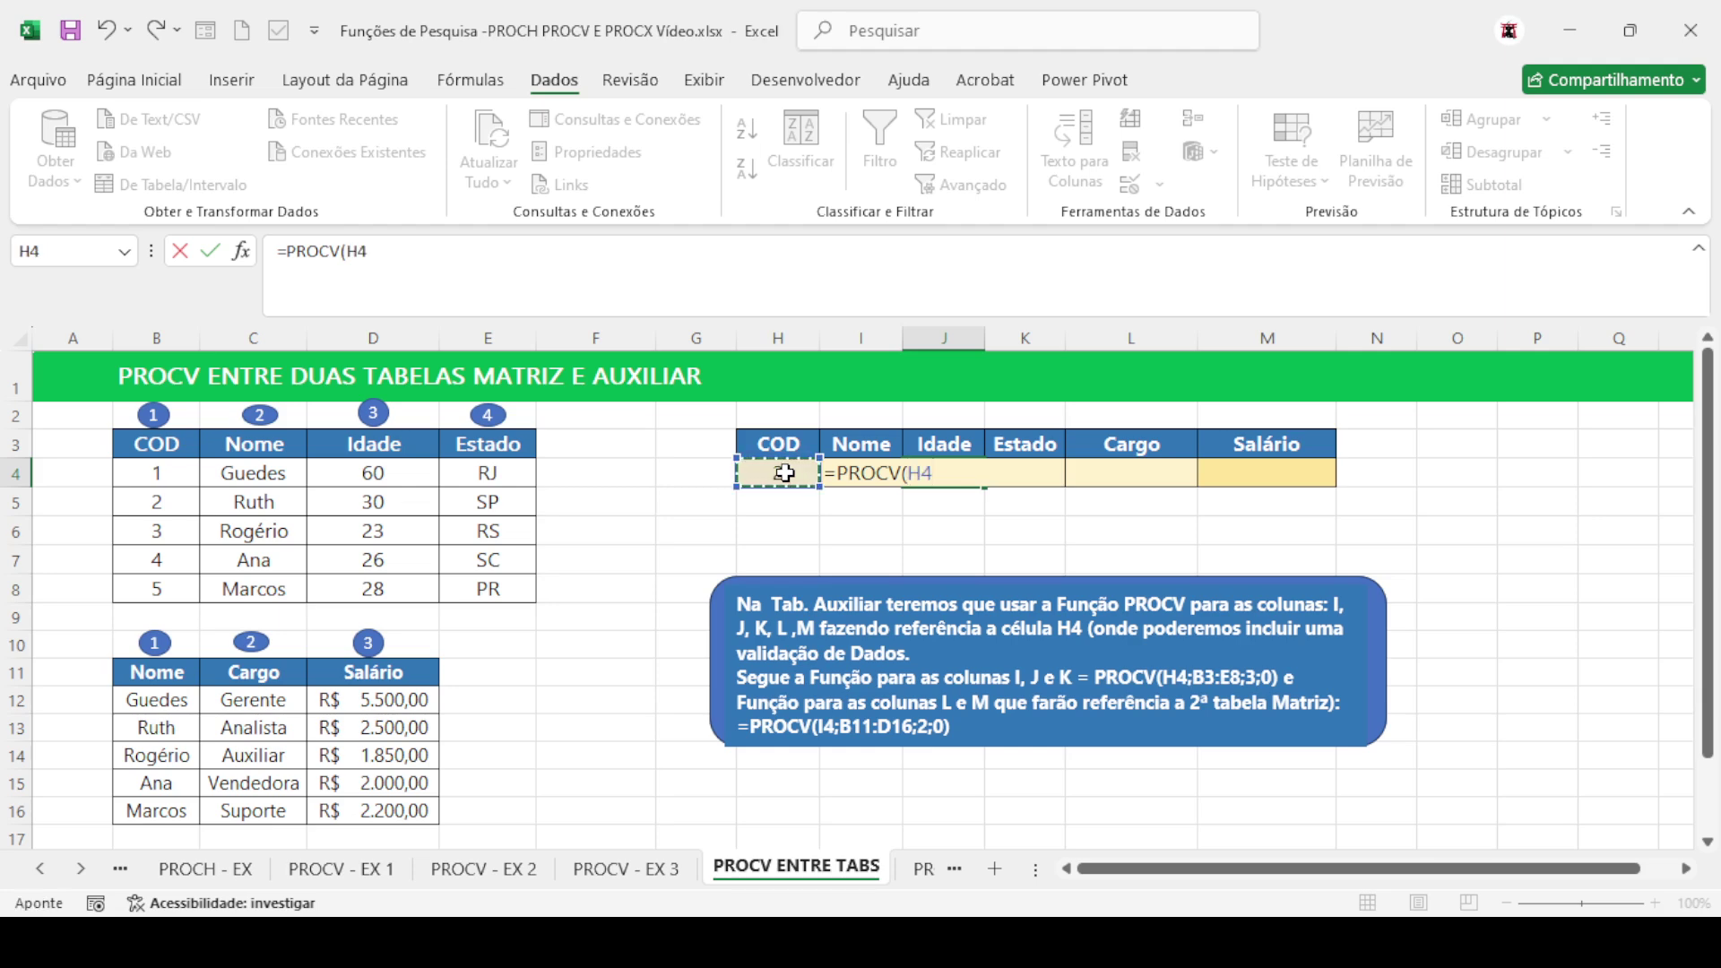
text(;)
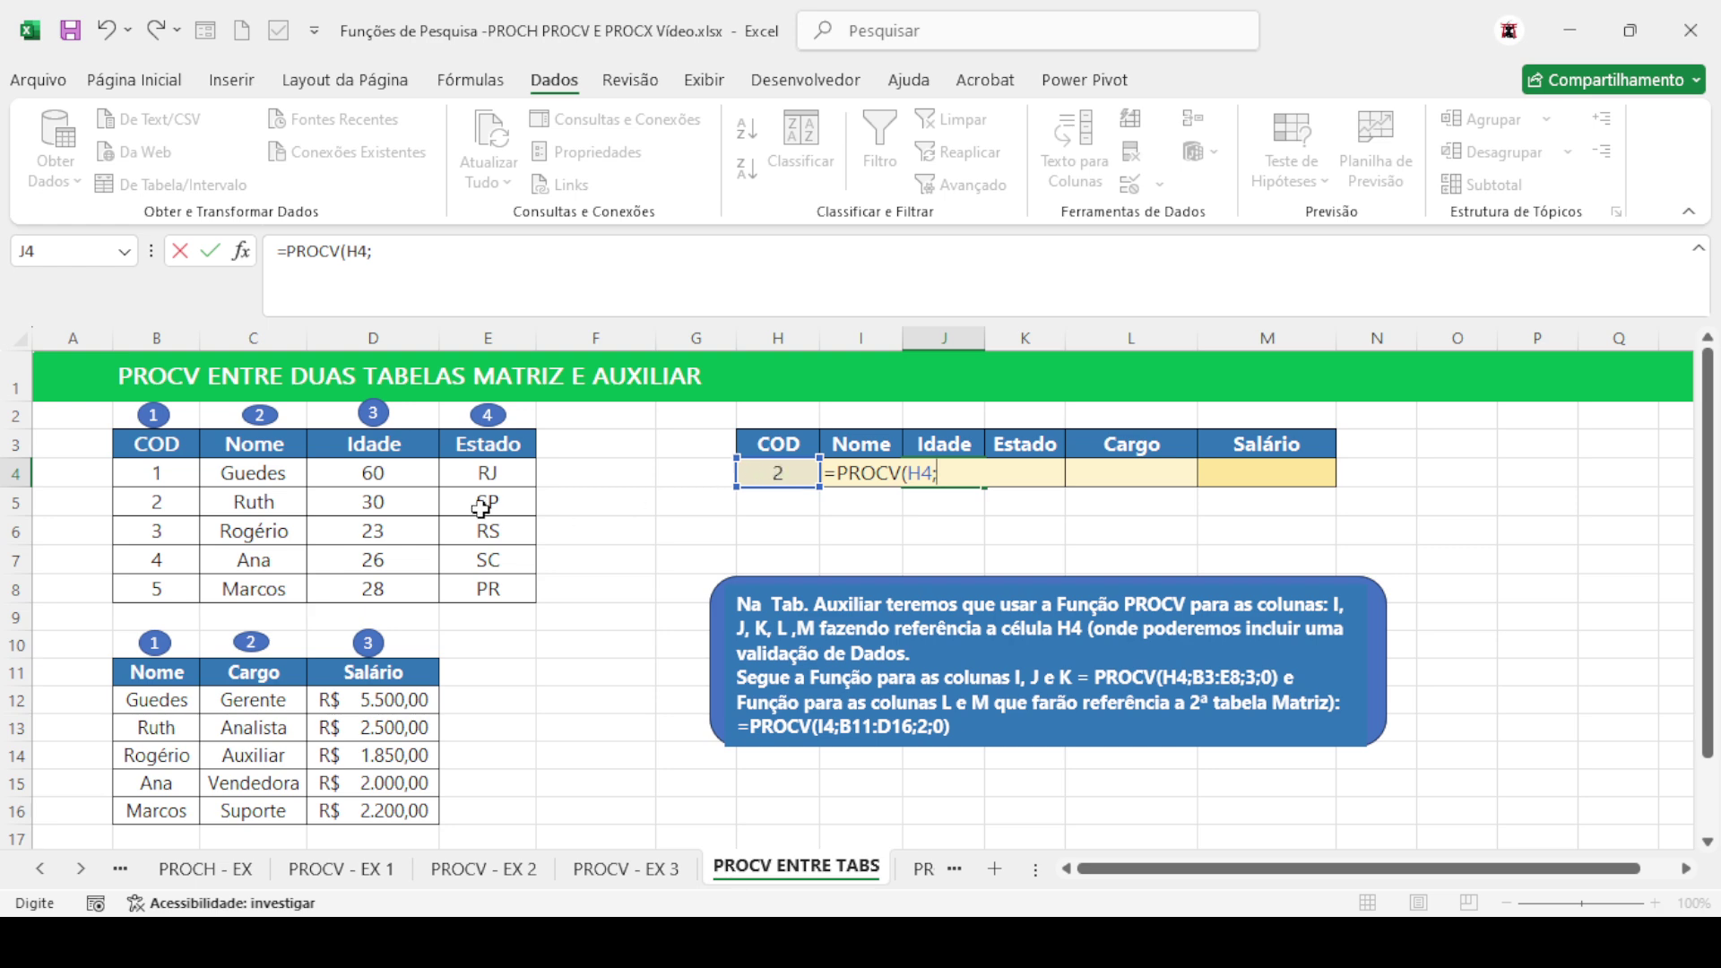
click(151, 446)
drag(170, 459, 473, 587)
text(;)
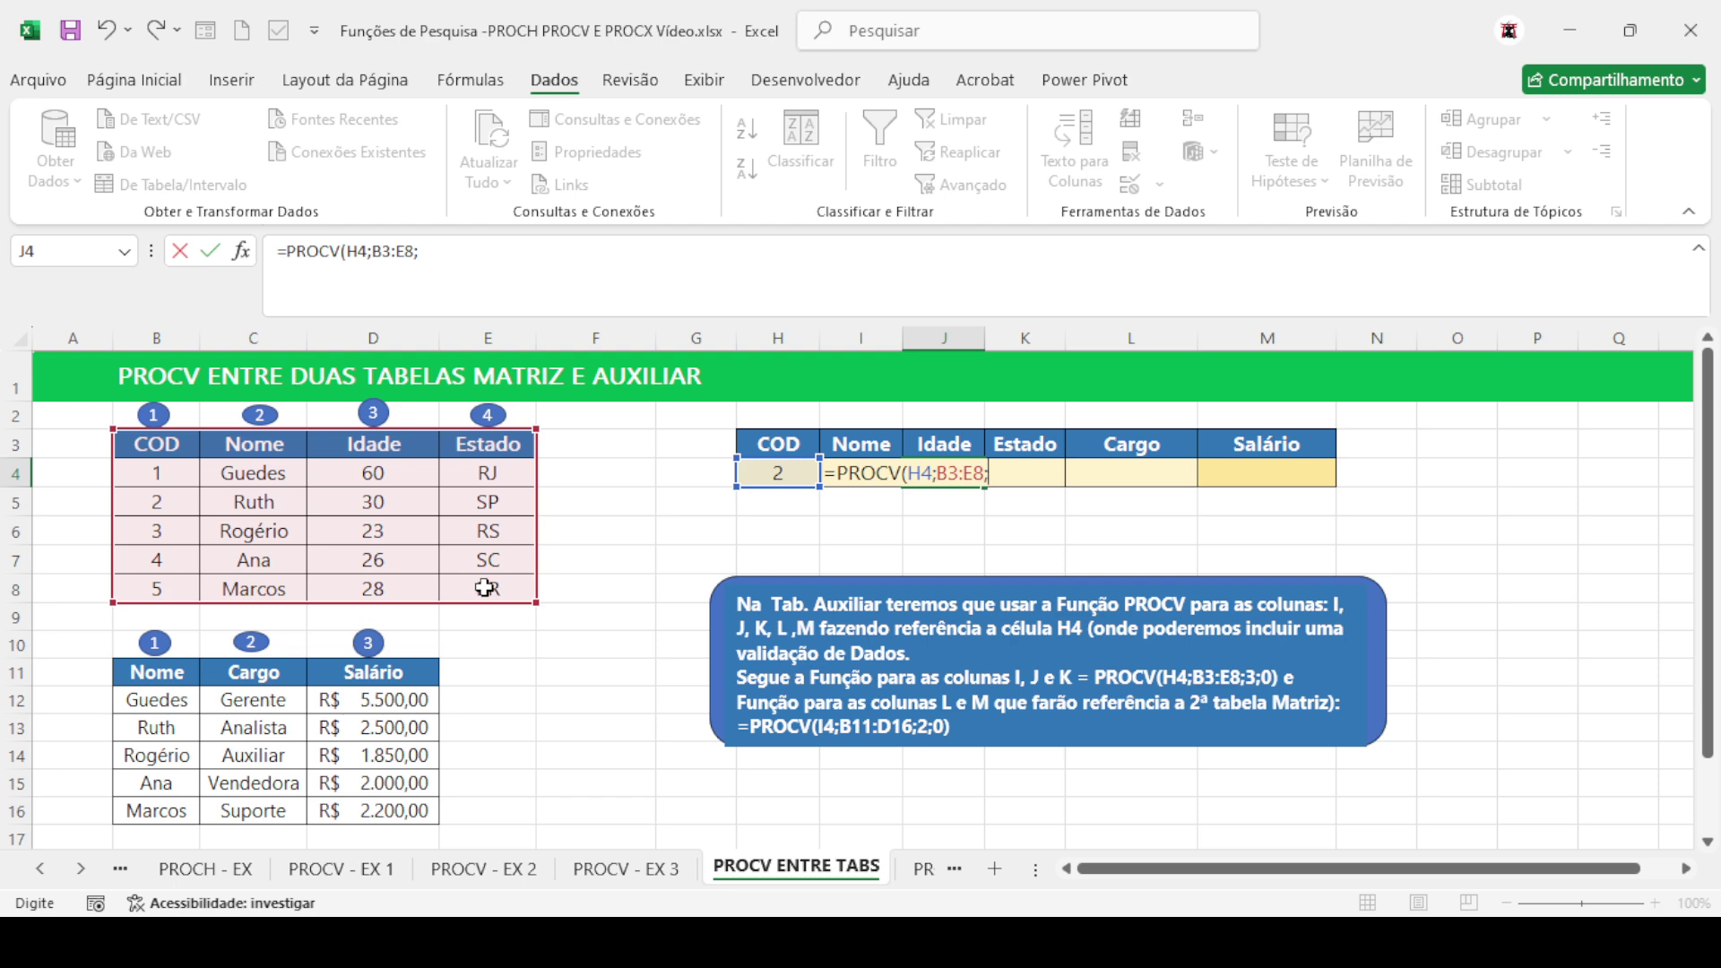
text(3;0)
key(Return)
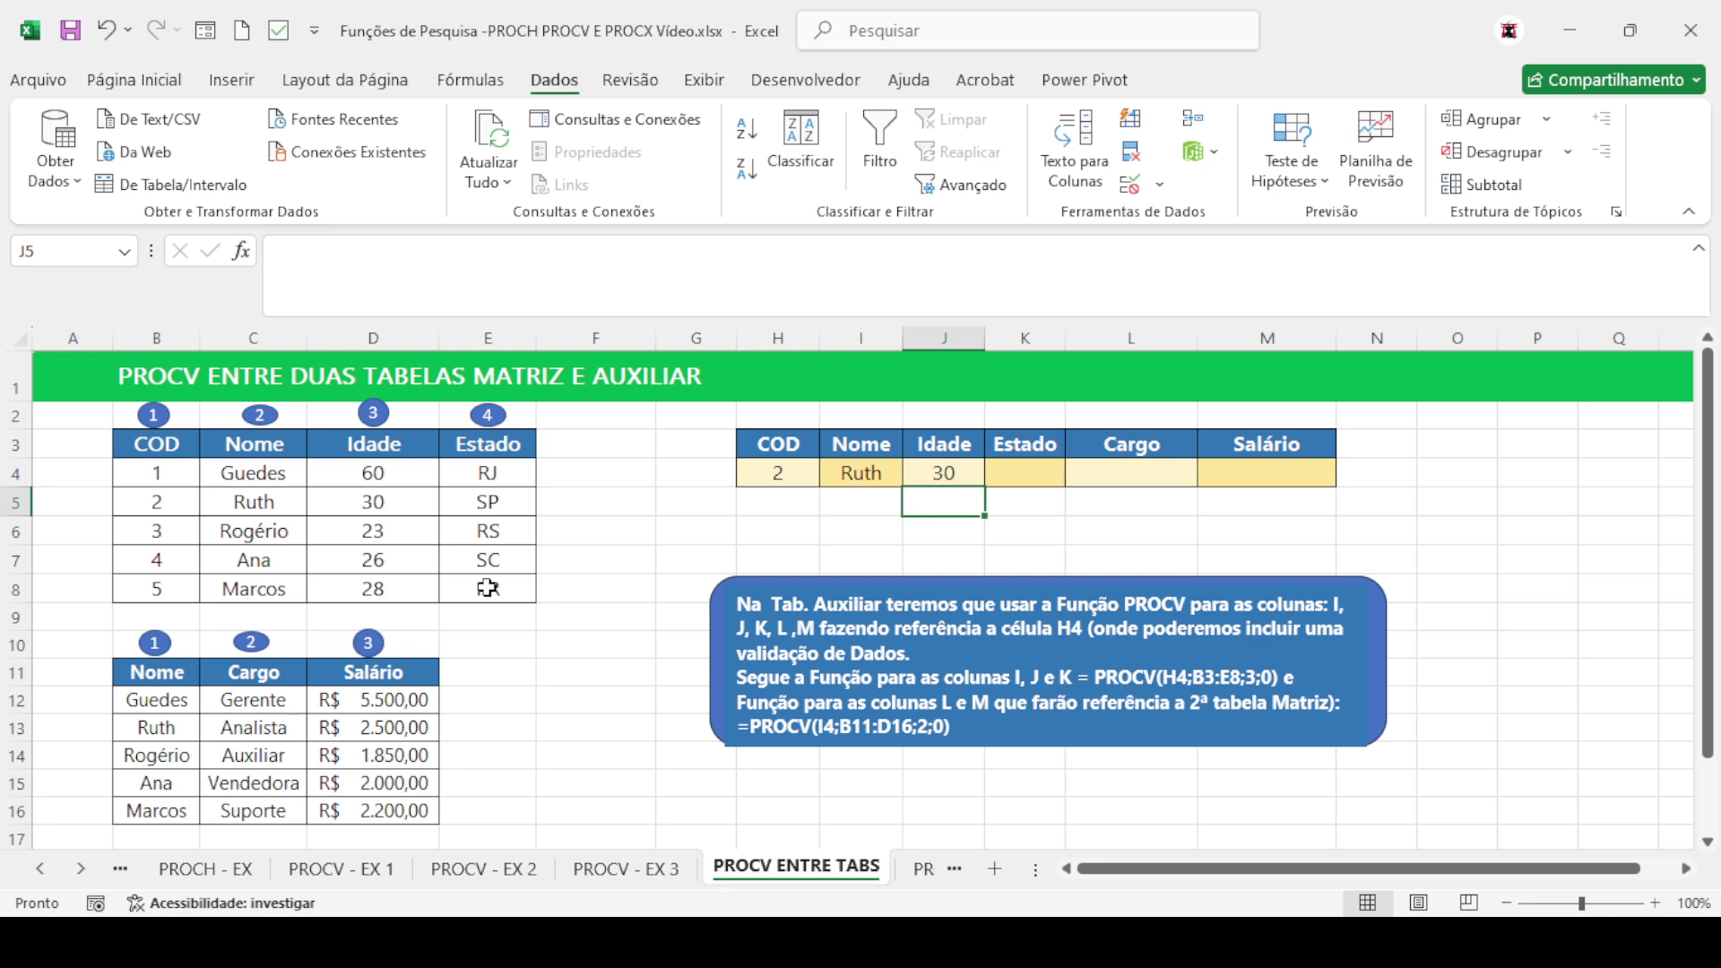
Enter =PROCV(H4;B3:E8;4;0) in the Estado cell K4
key(Up)
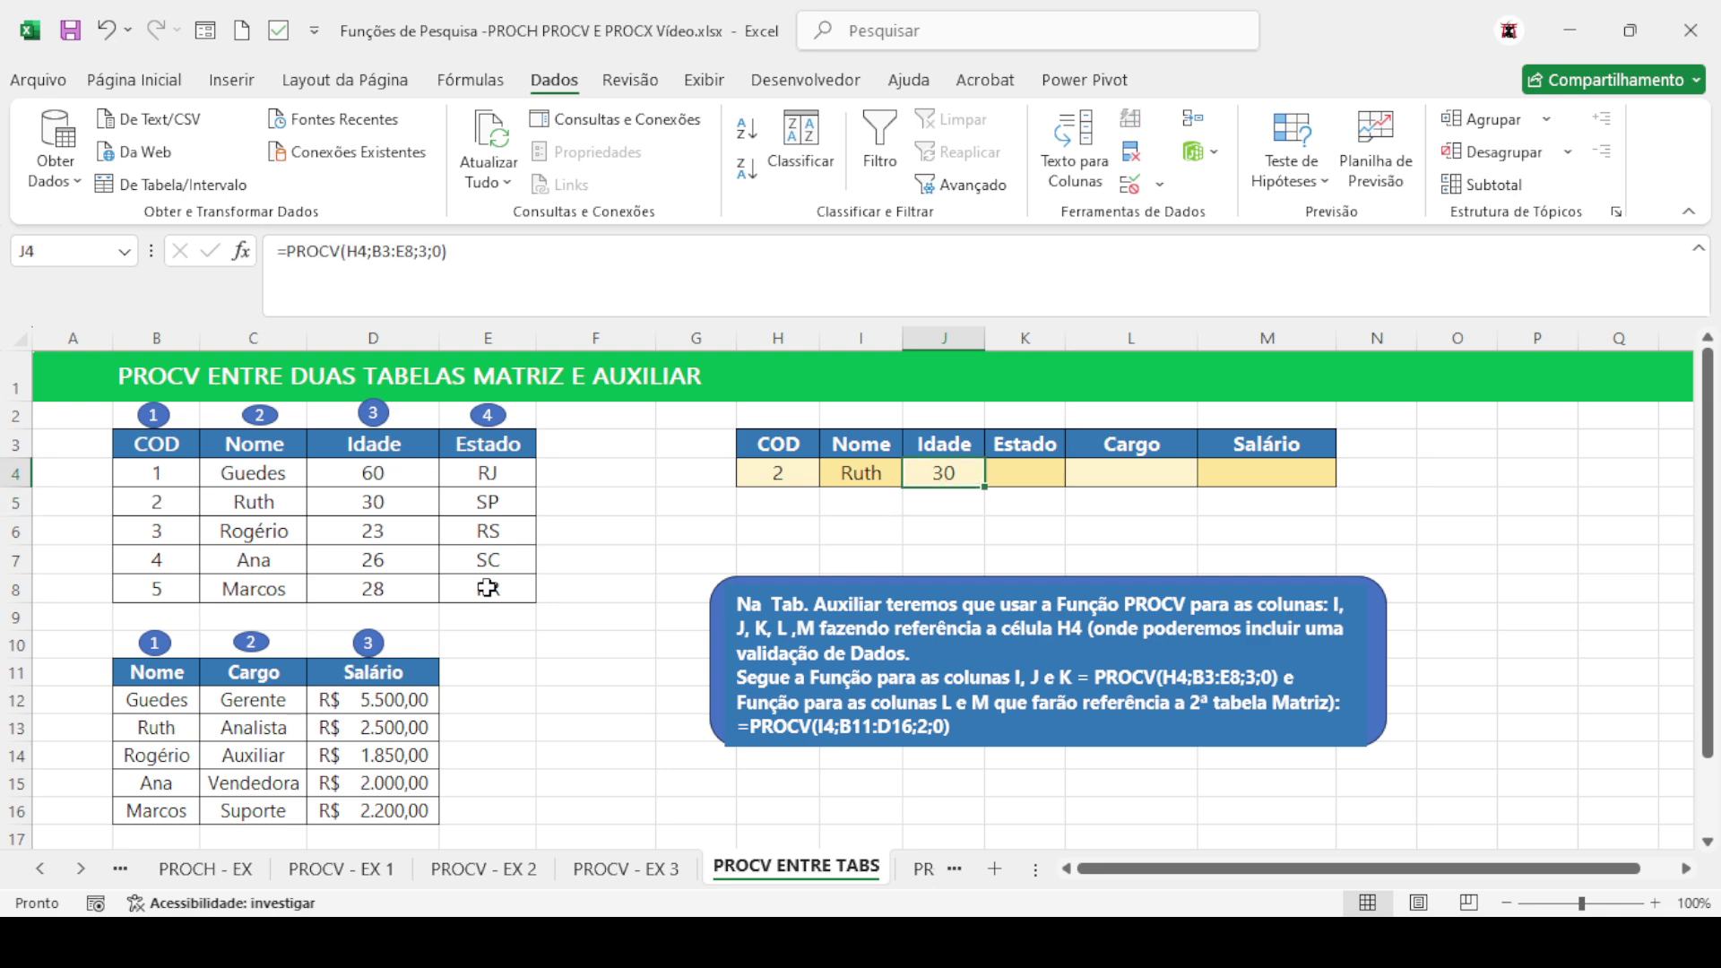
key(Right)
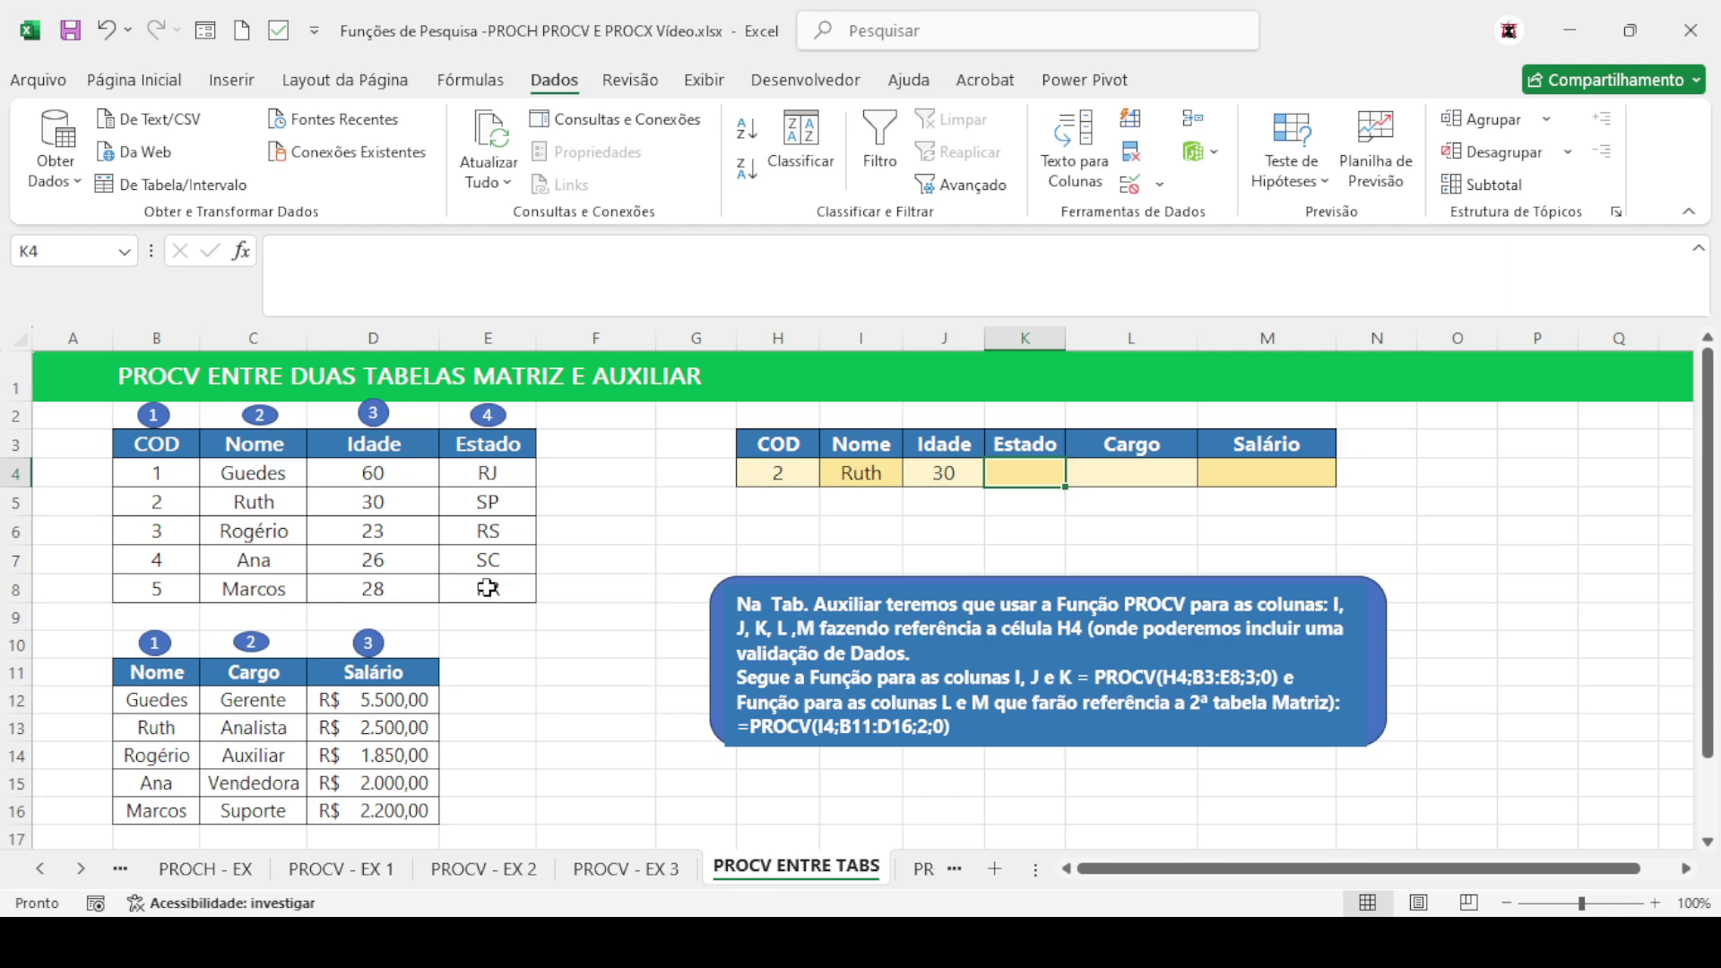
text(=)
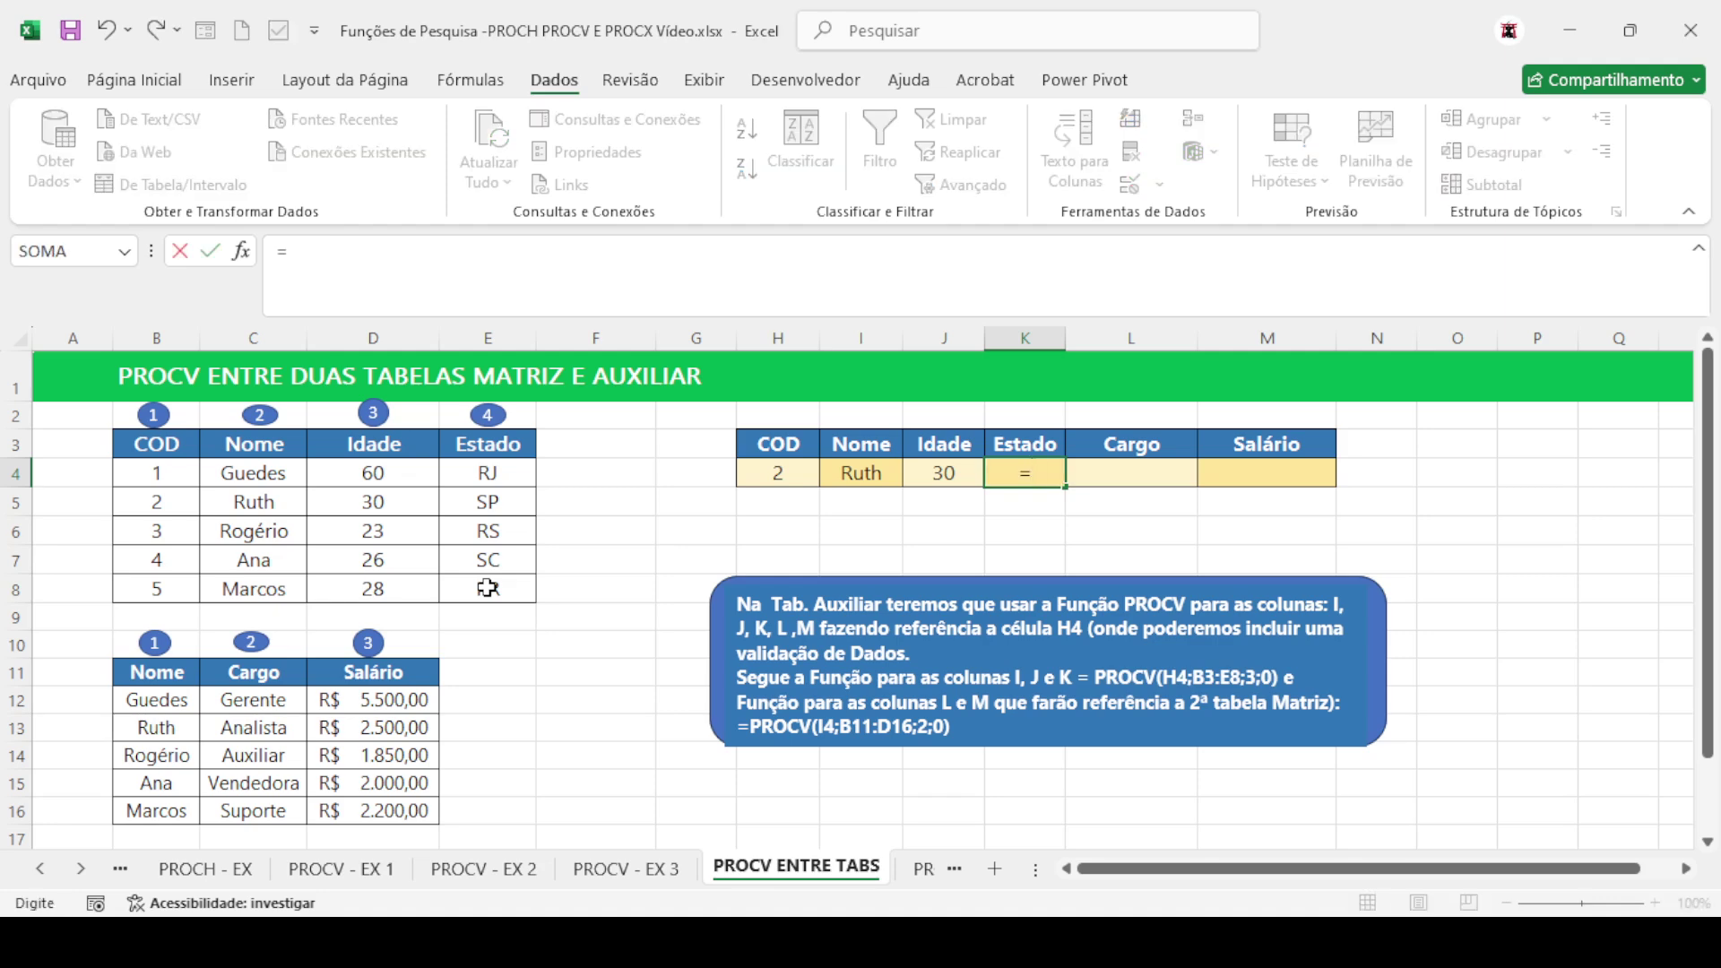
text(procv()
click(775, 467)
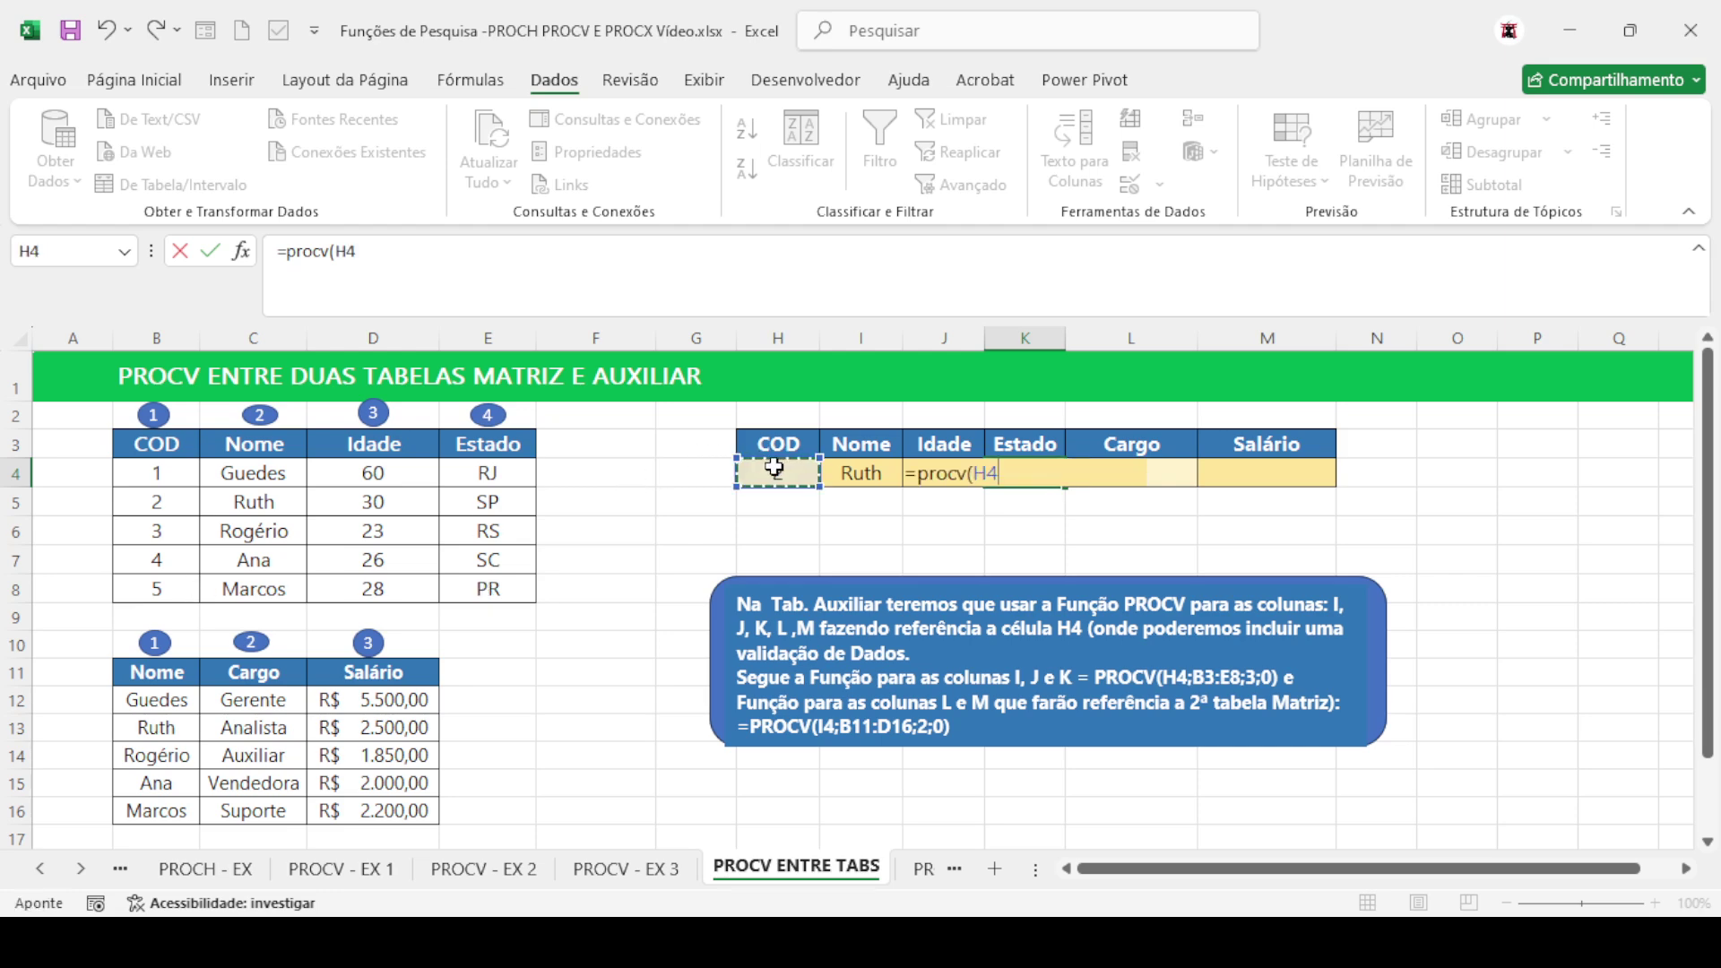
text(;)
drag(125, 443, 455, 588)
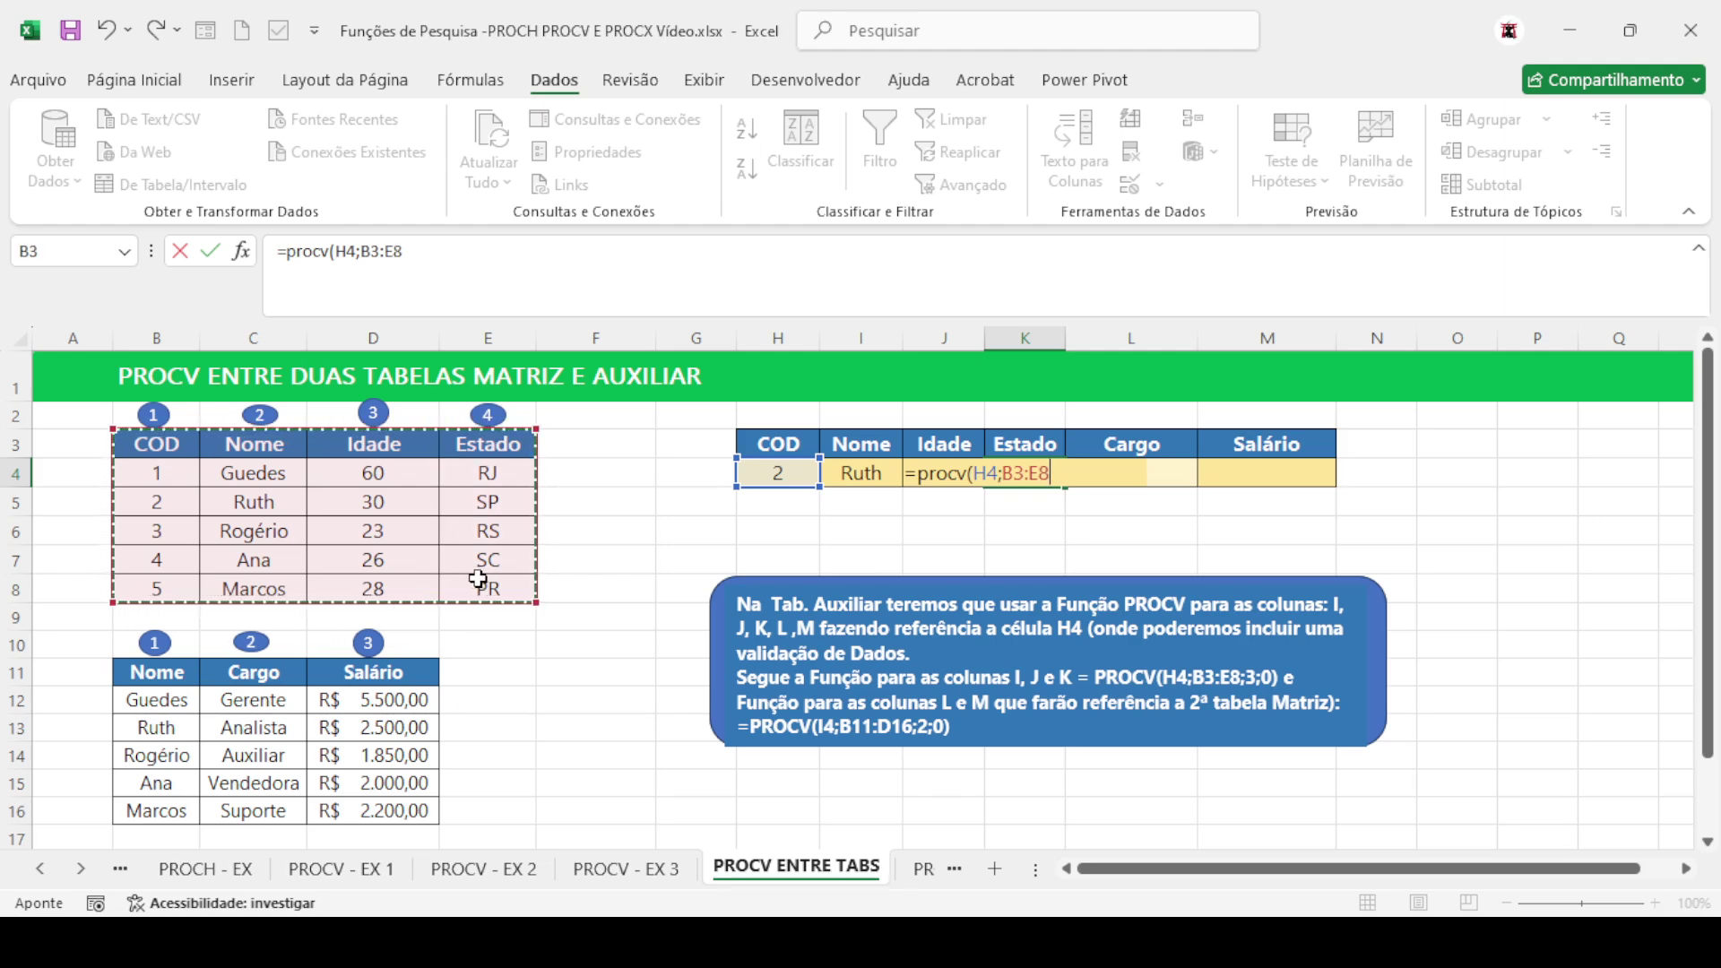
text(;)
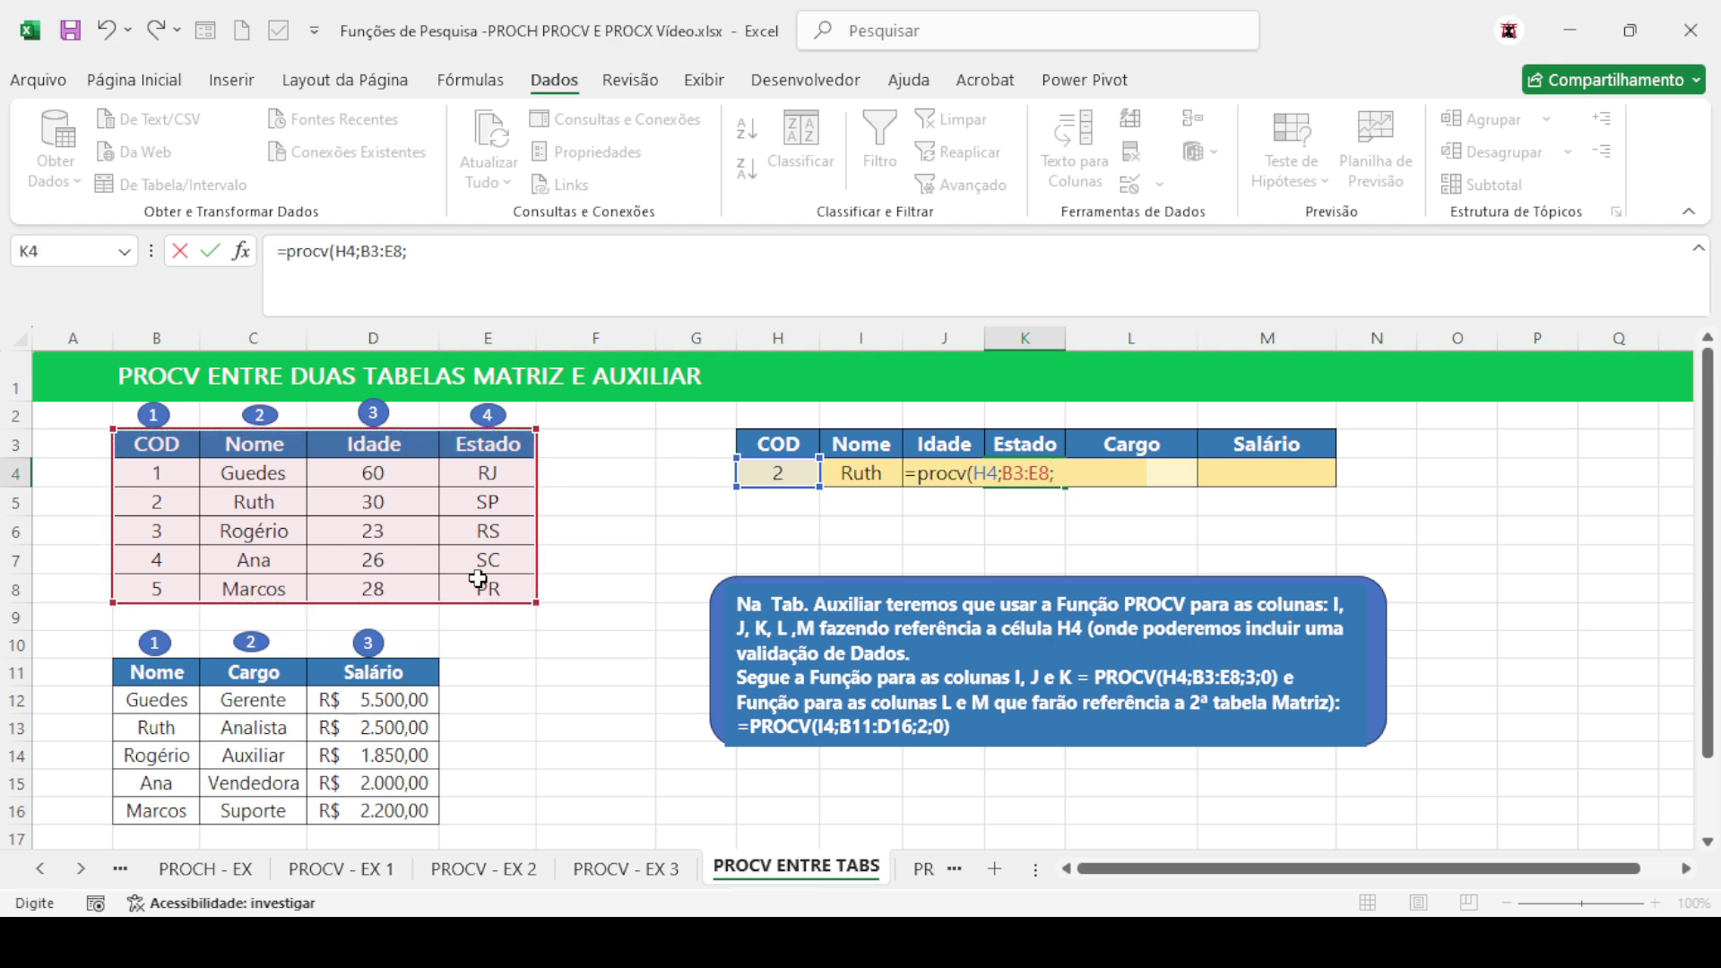
text(4;0))
key(Return)
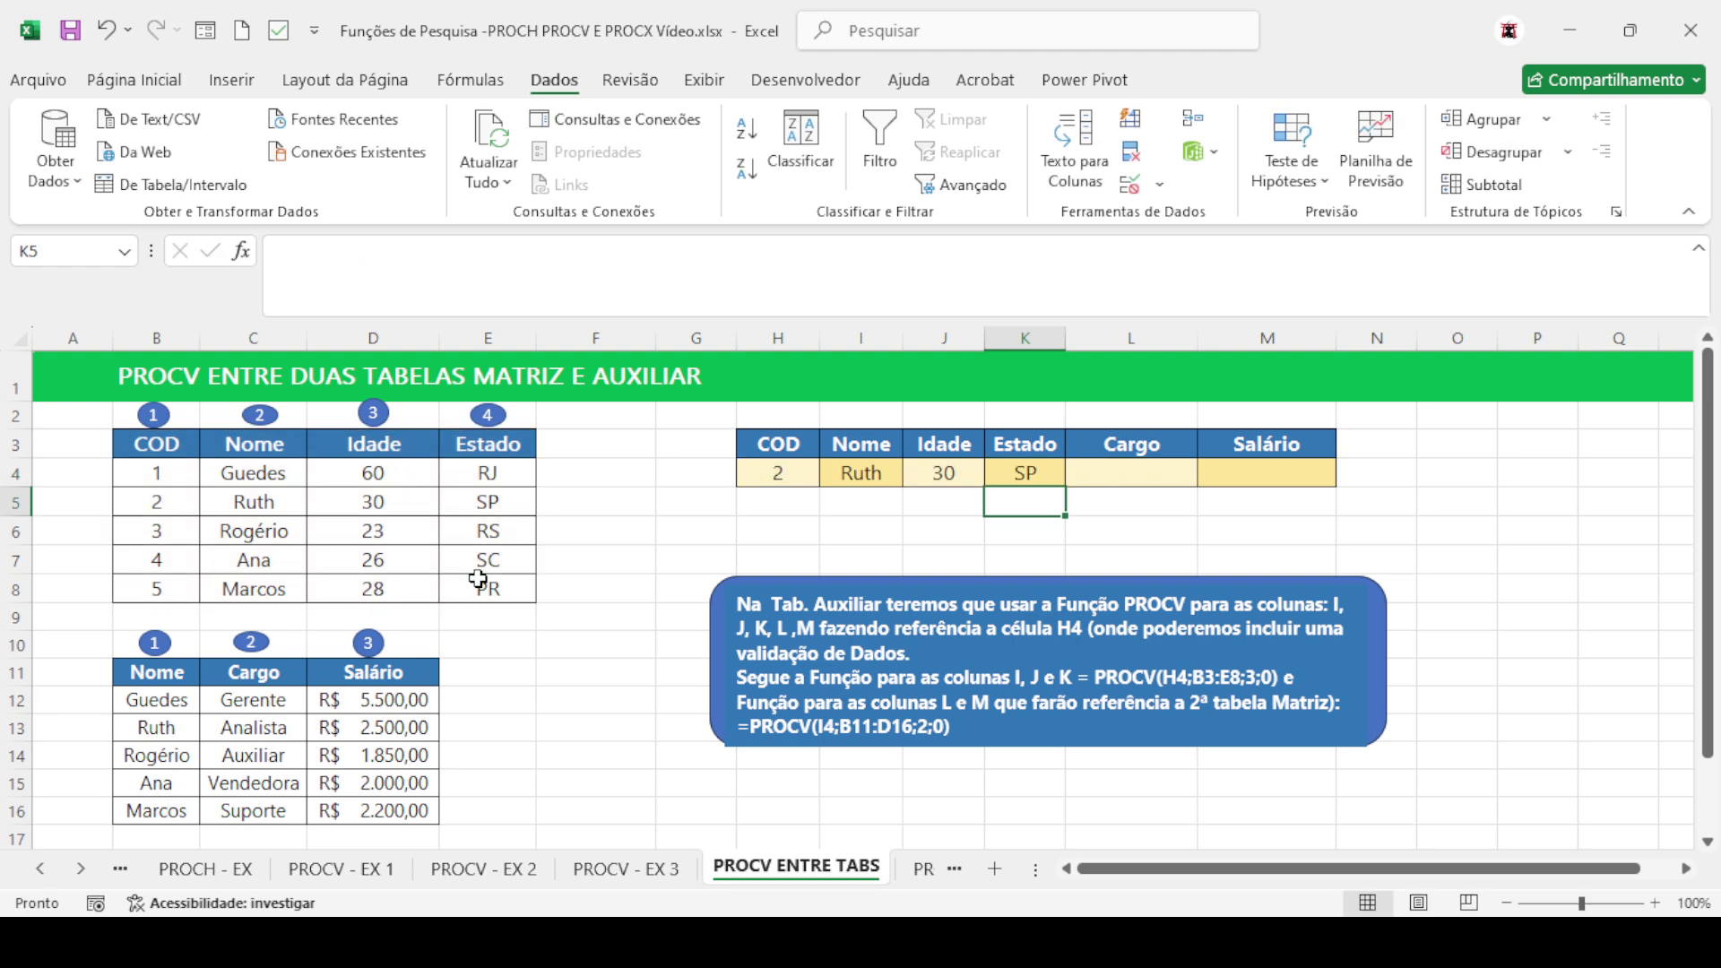
Look up the Cargo by Nome from the second table by entering =PROCV(I4;B11:D16;2;0) in L4
key(Up)
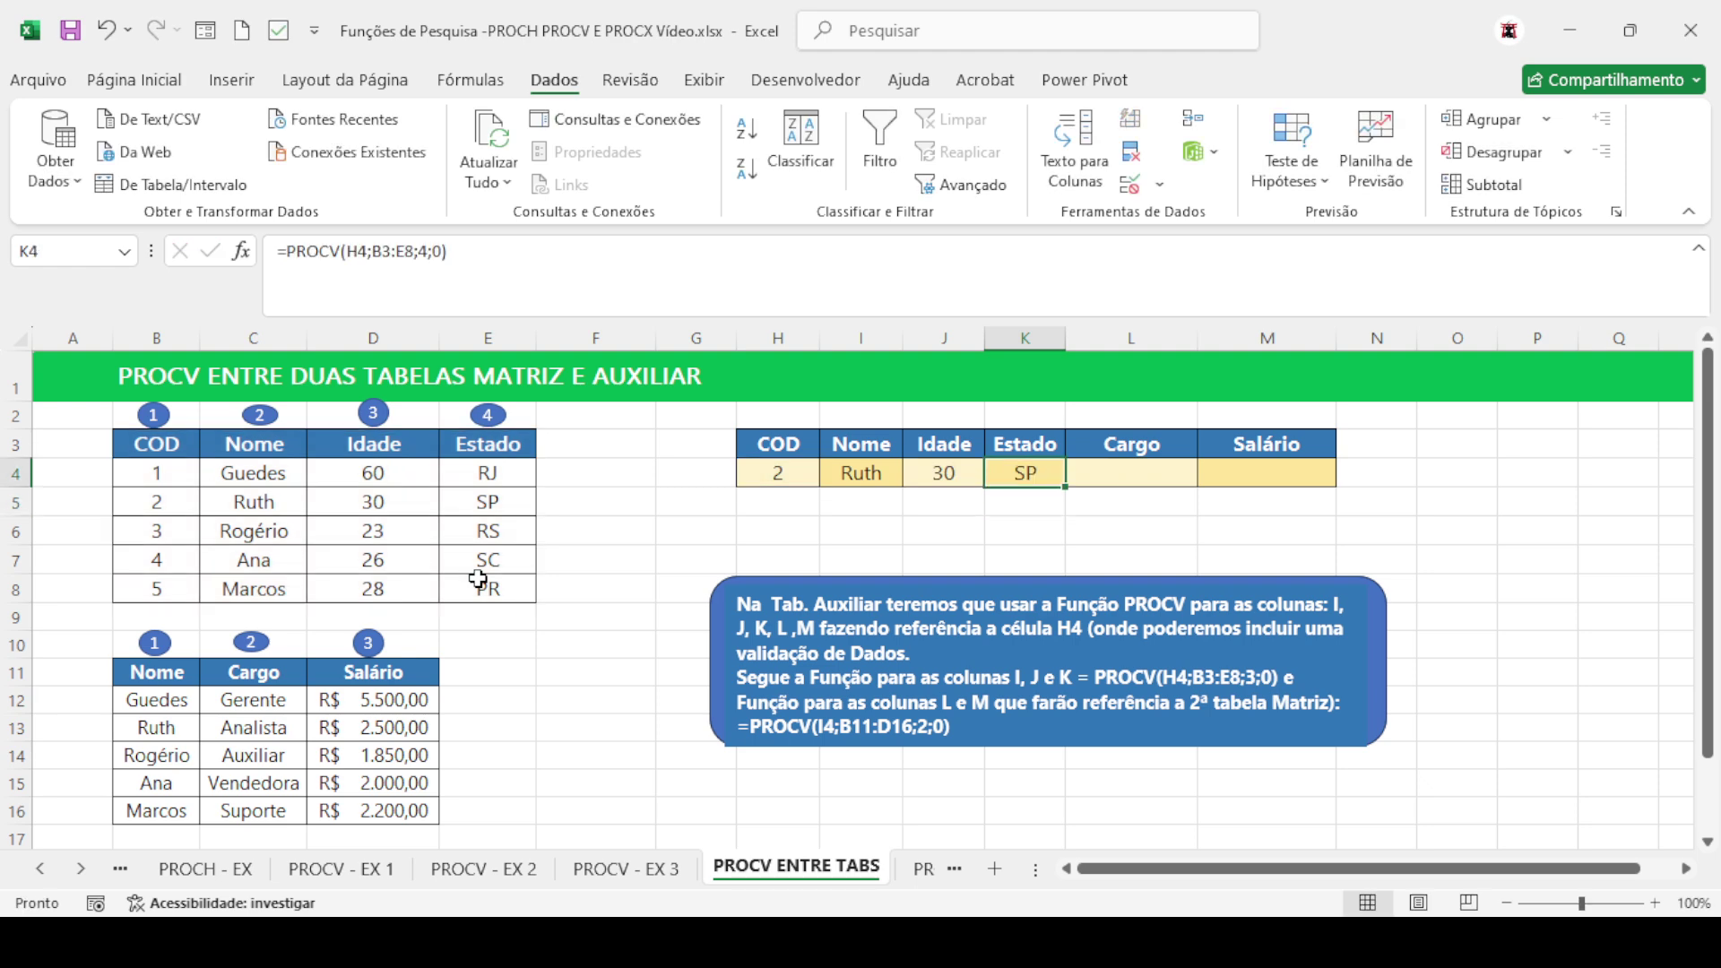
key(Right)
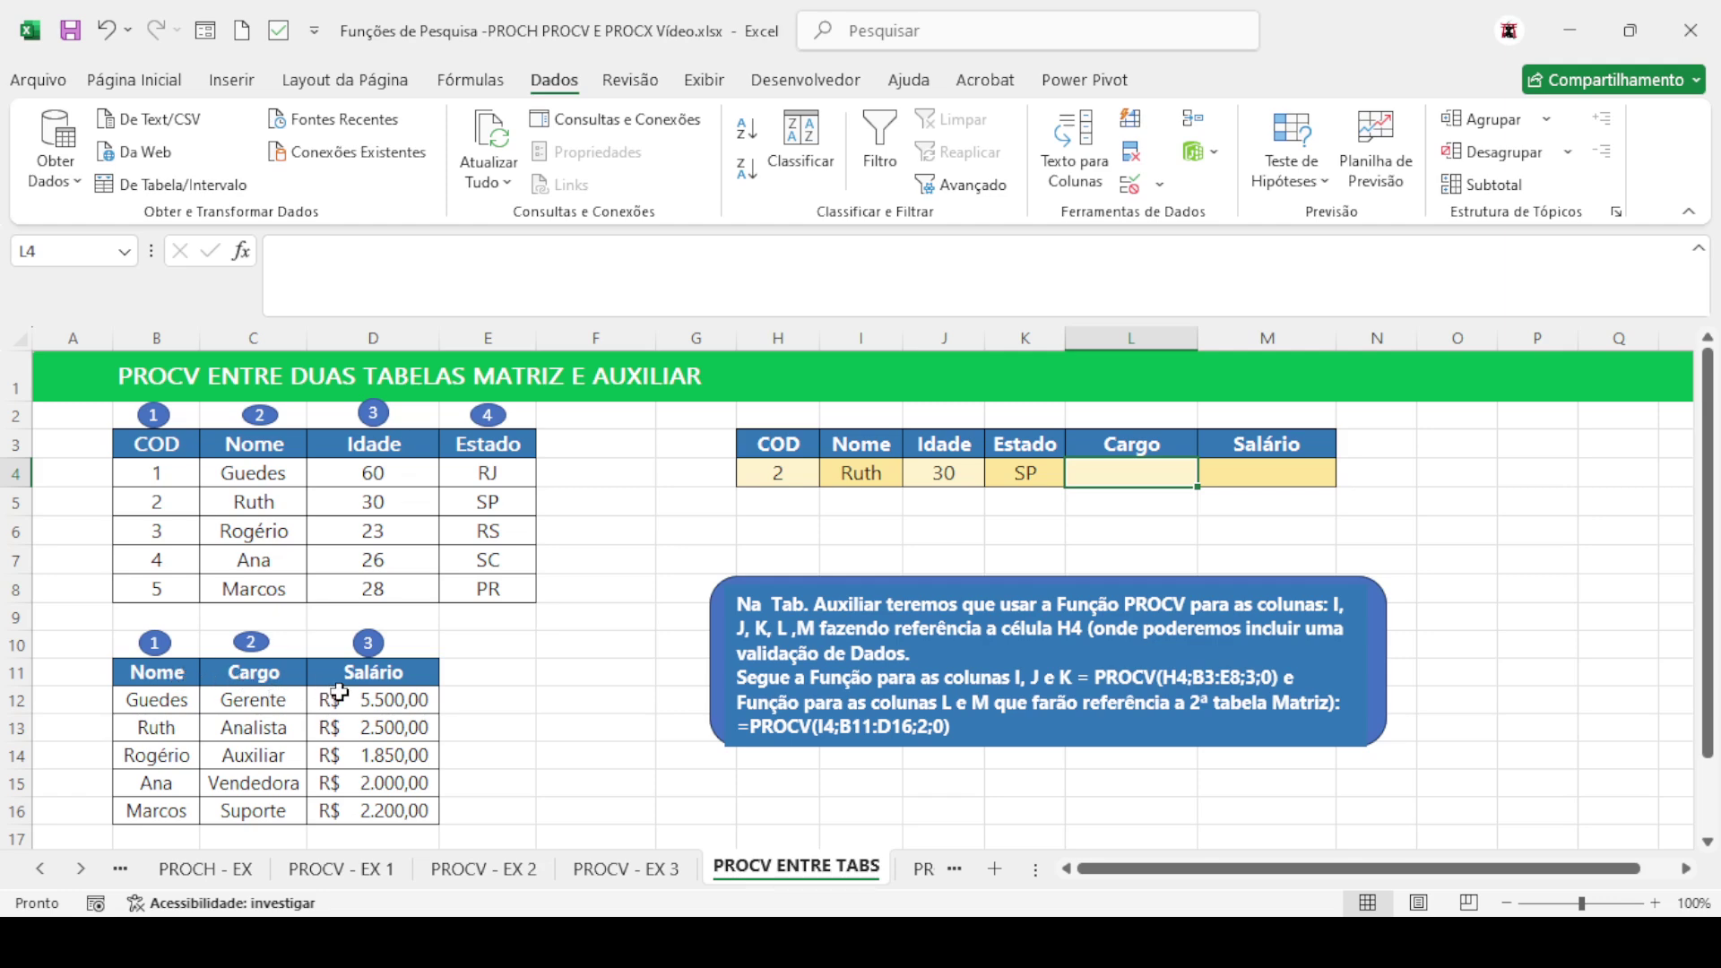
text(=p)
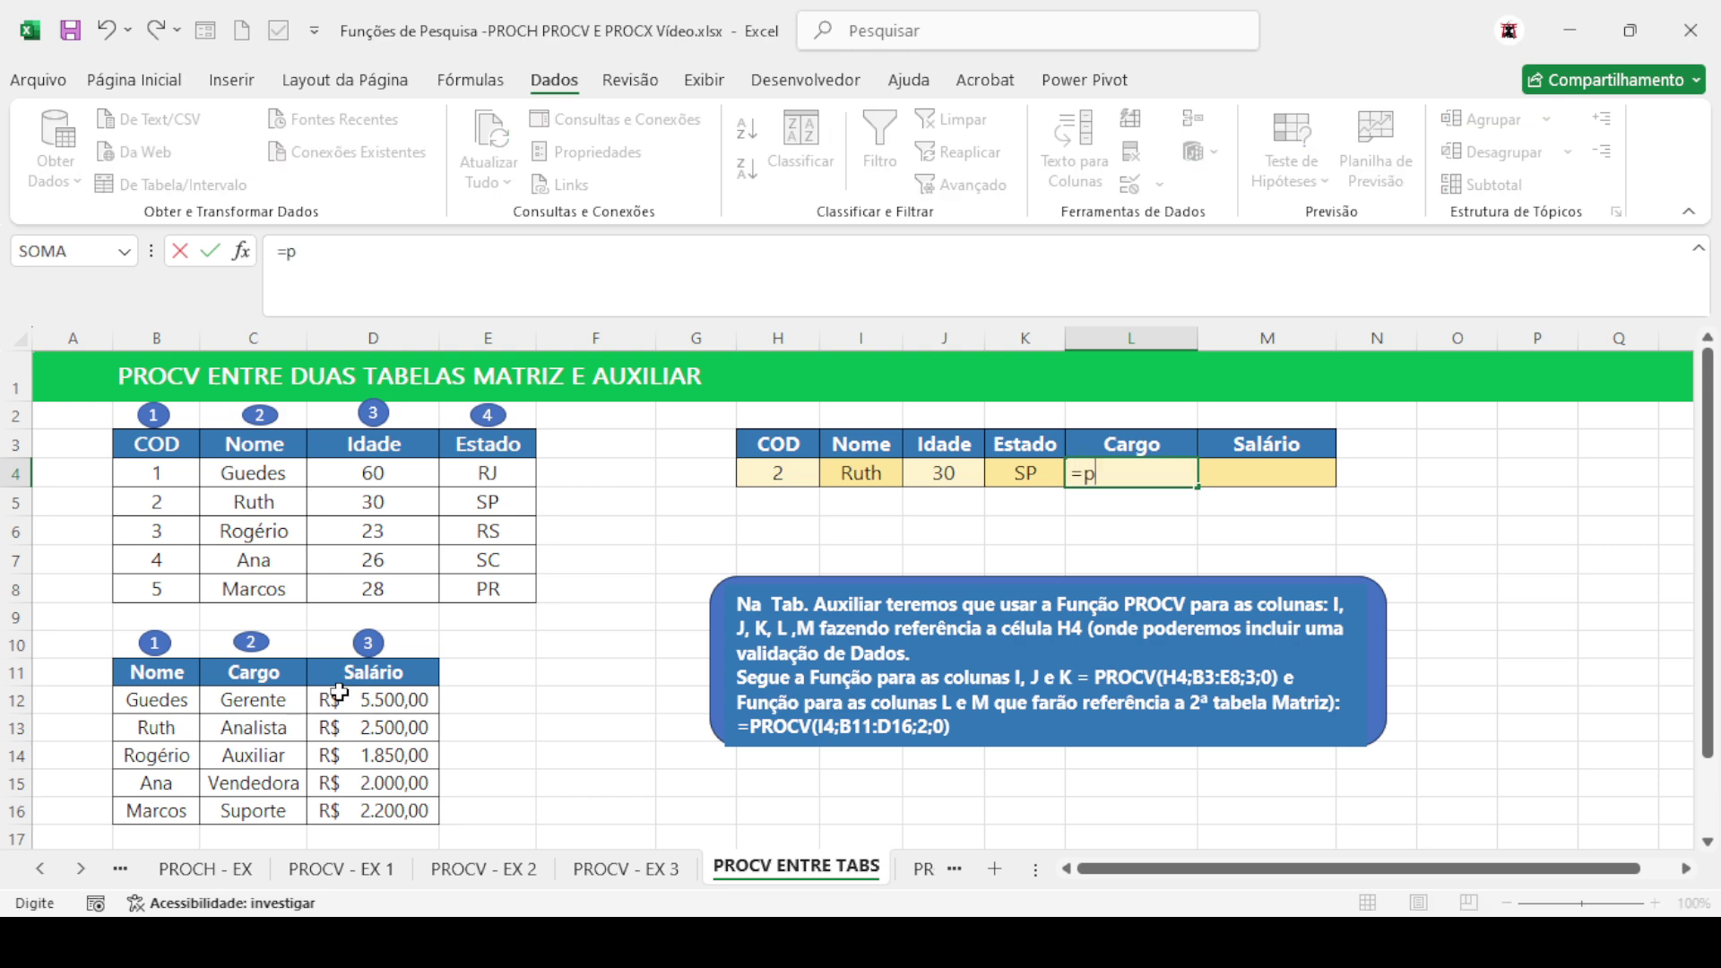
text(rocv()
click(846, 468)
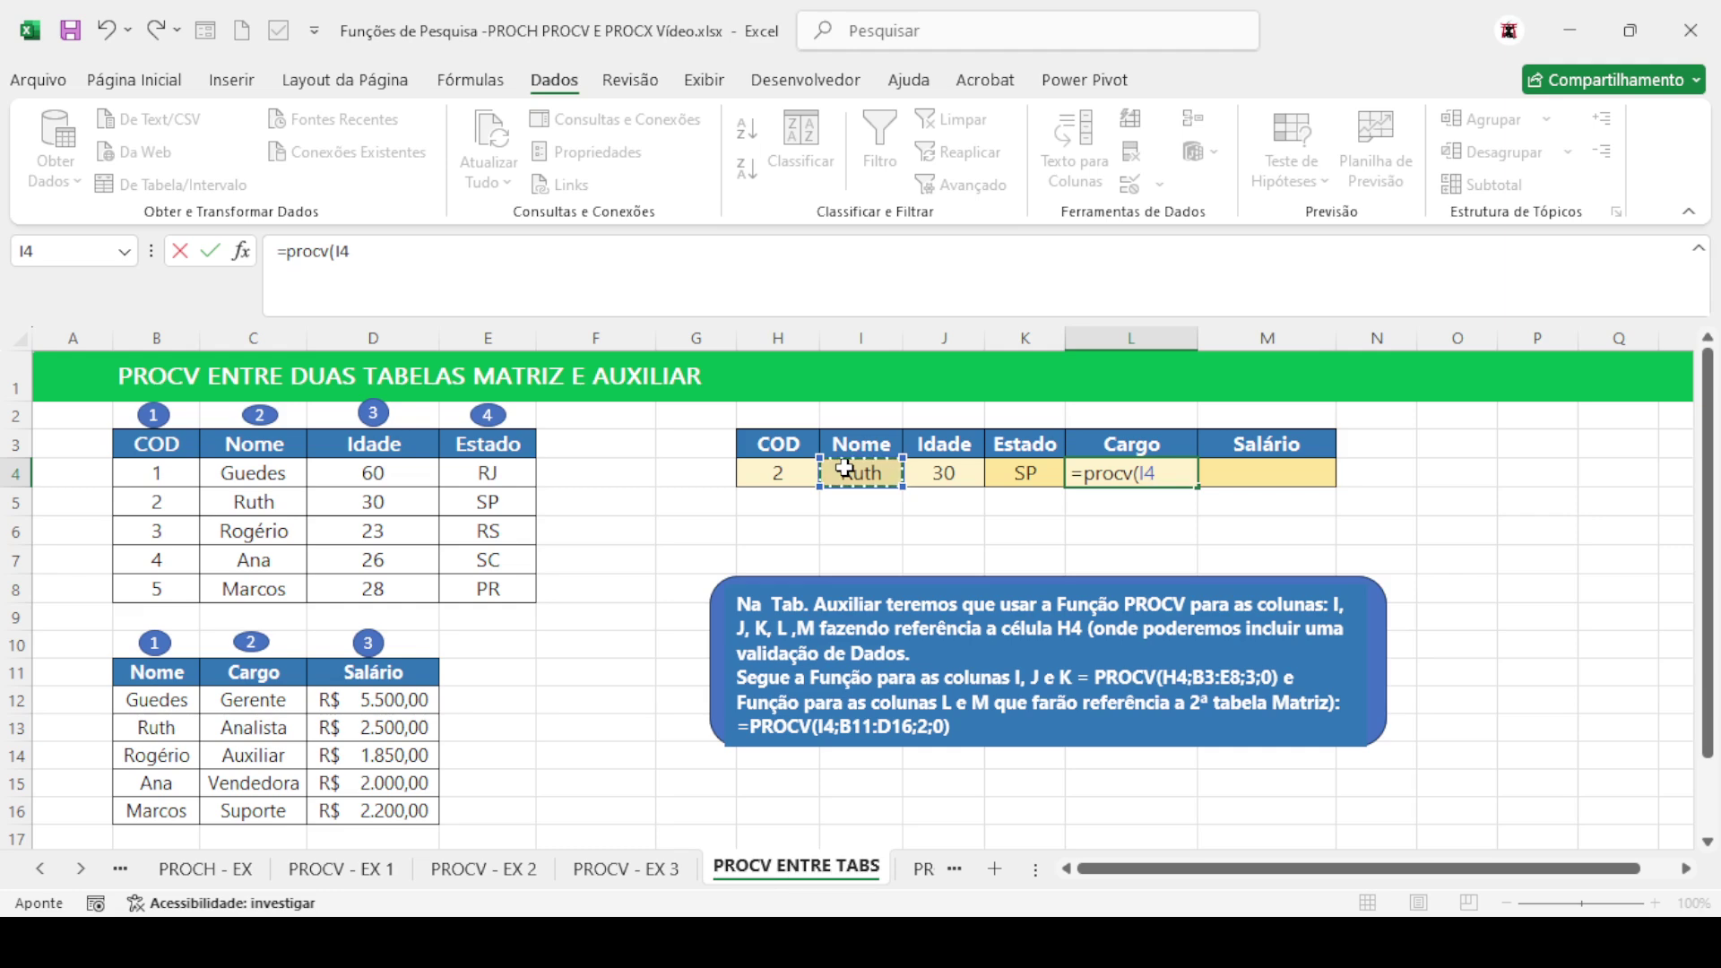
text(;)
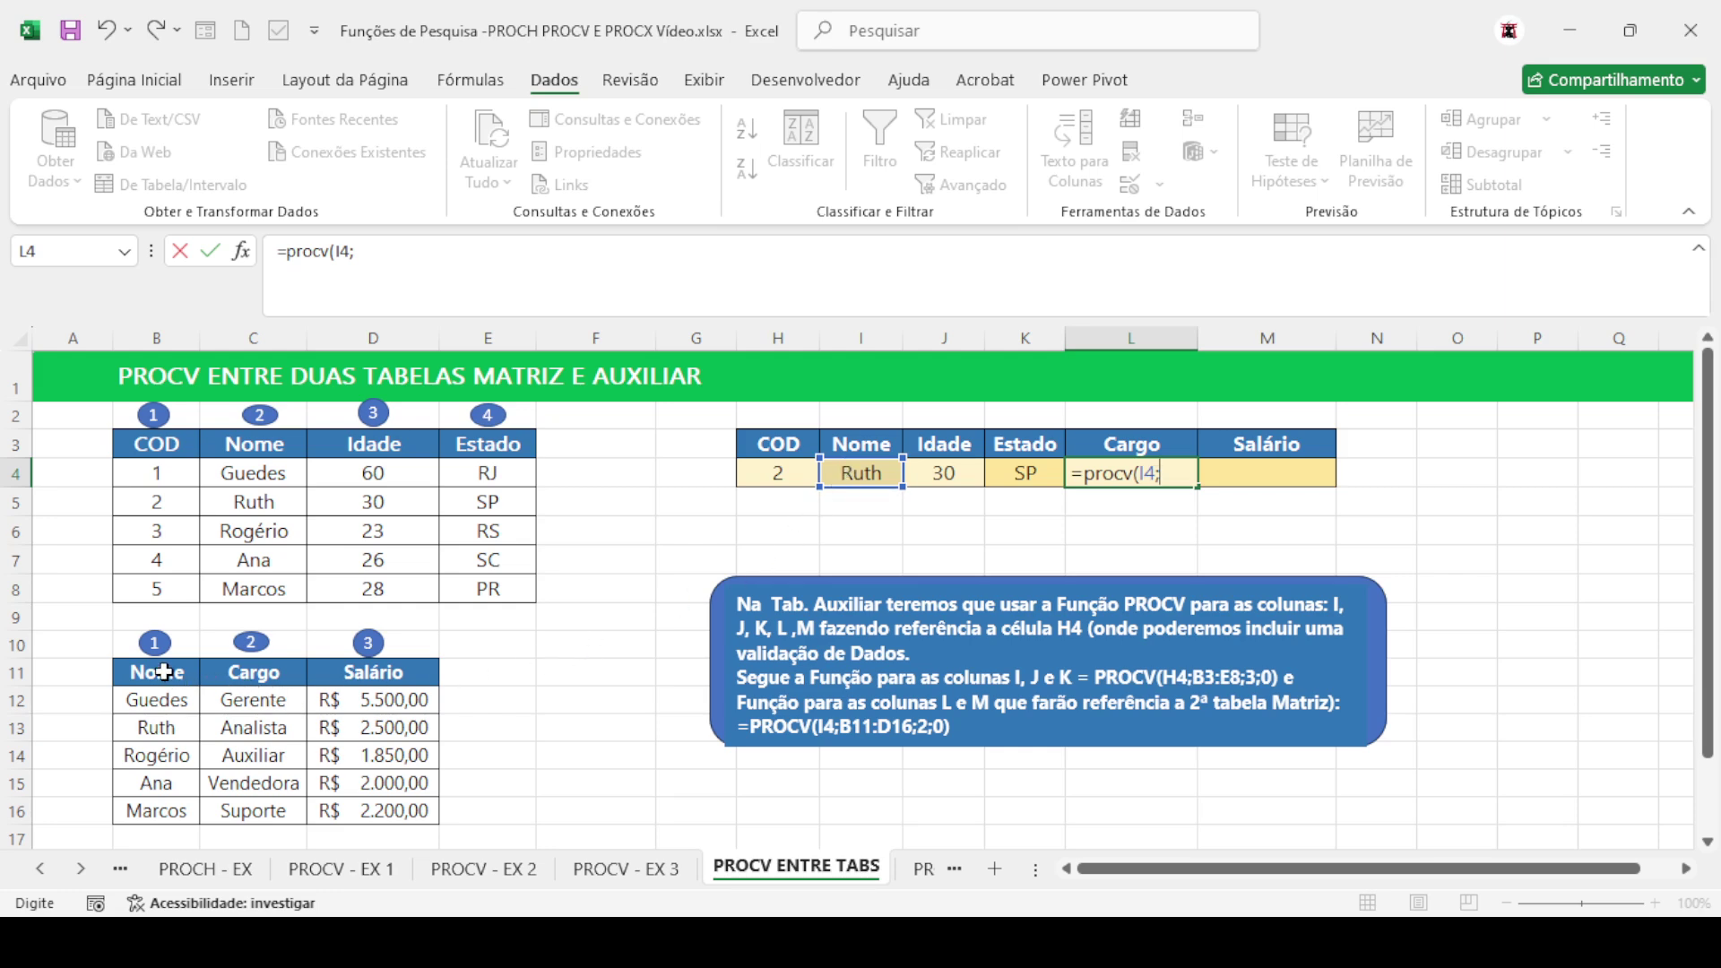
drag(164, 671, 368, 804)
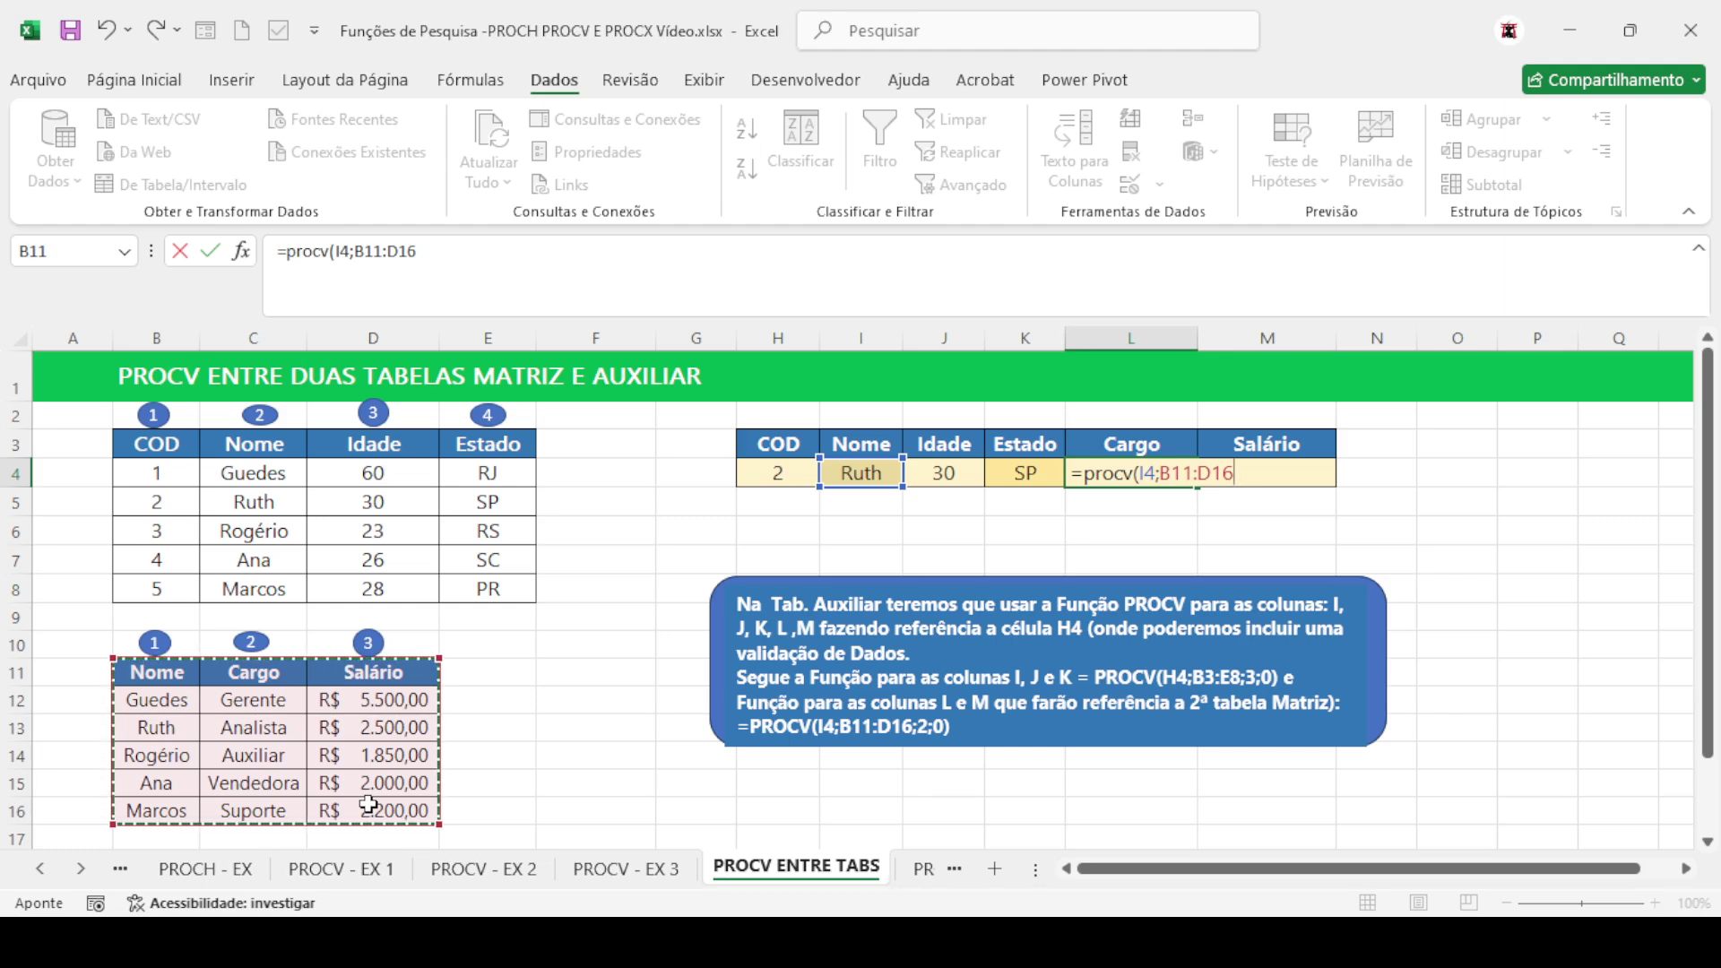
text(;)
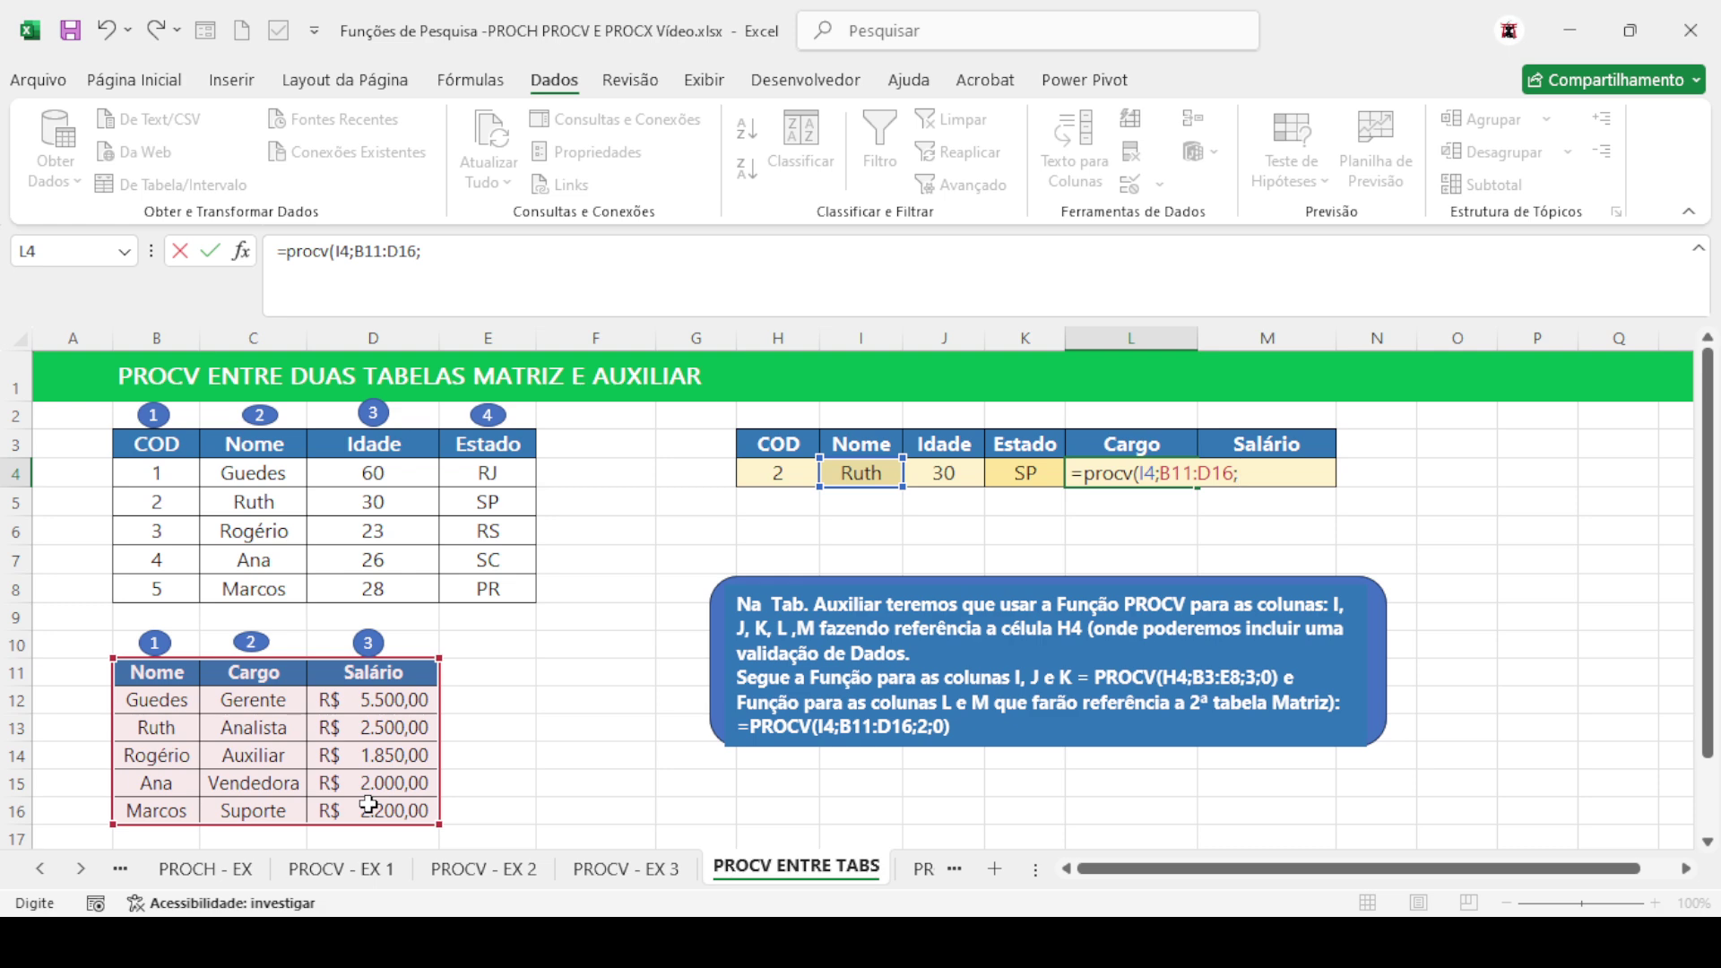
text(2;0))
key(Return)
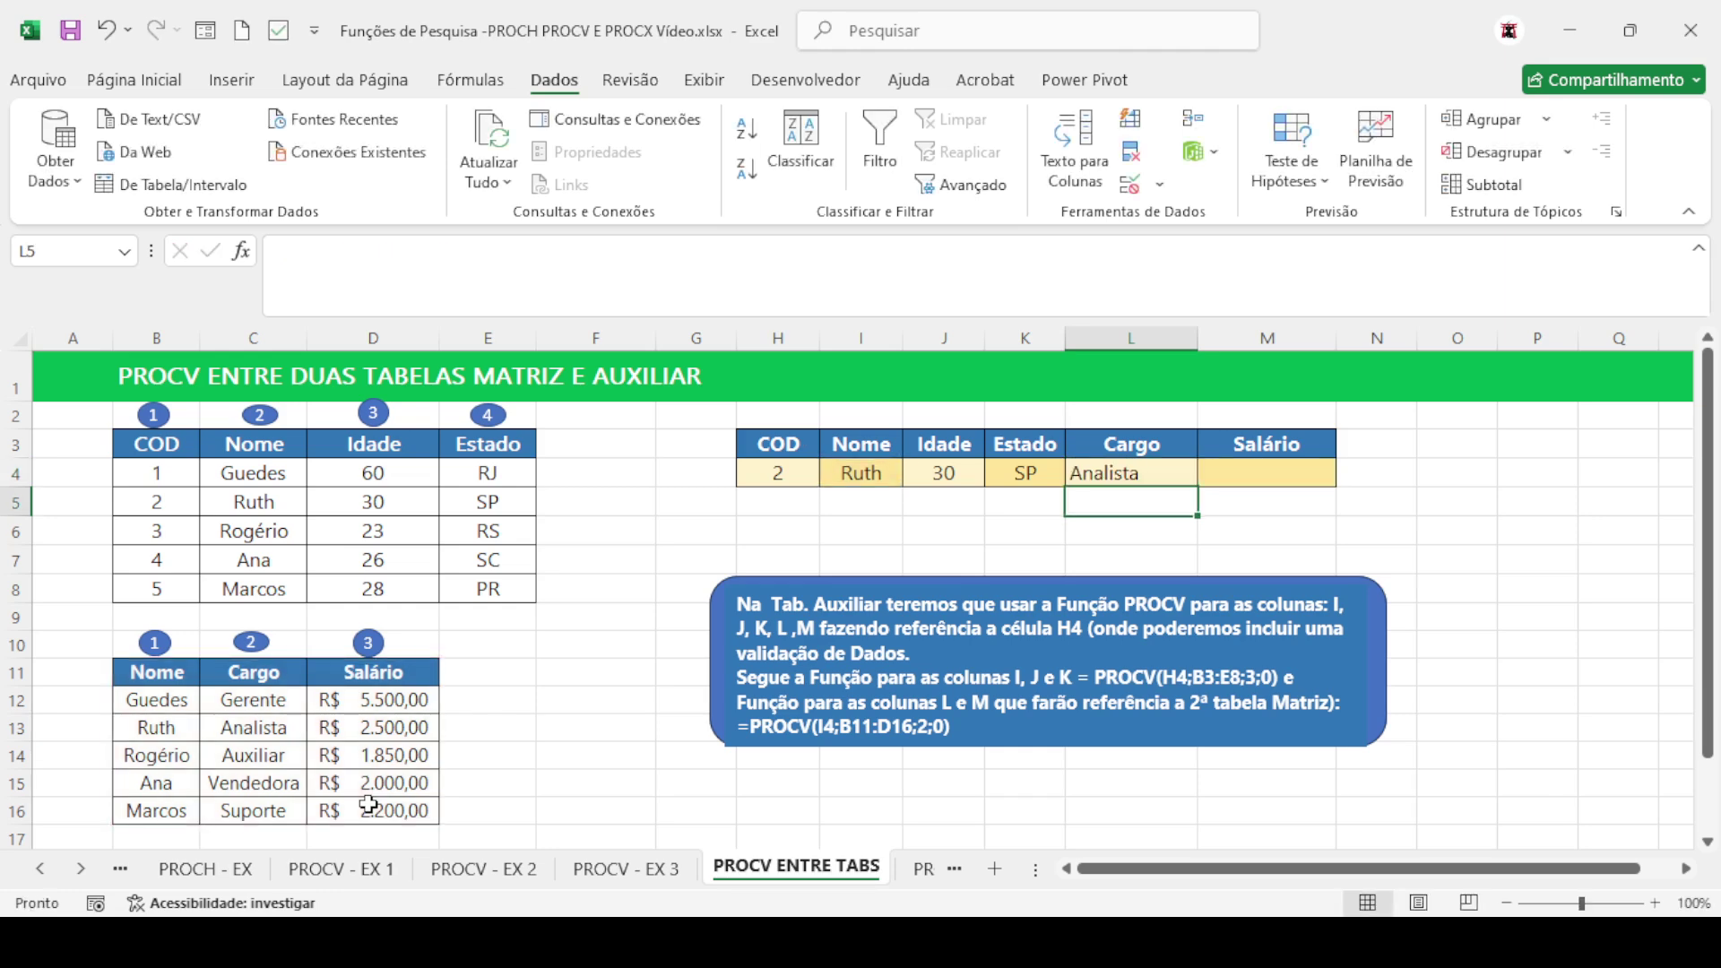
Look up the Salário by Nome from the second table by entering =PROCV(I4;B11:D16;3;0) in M4
key(Up)
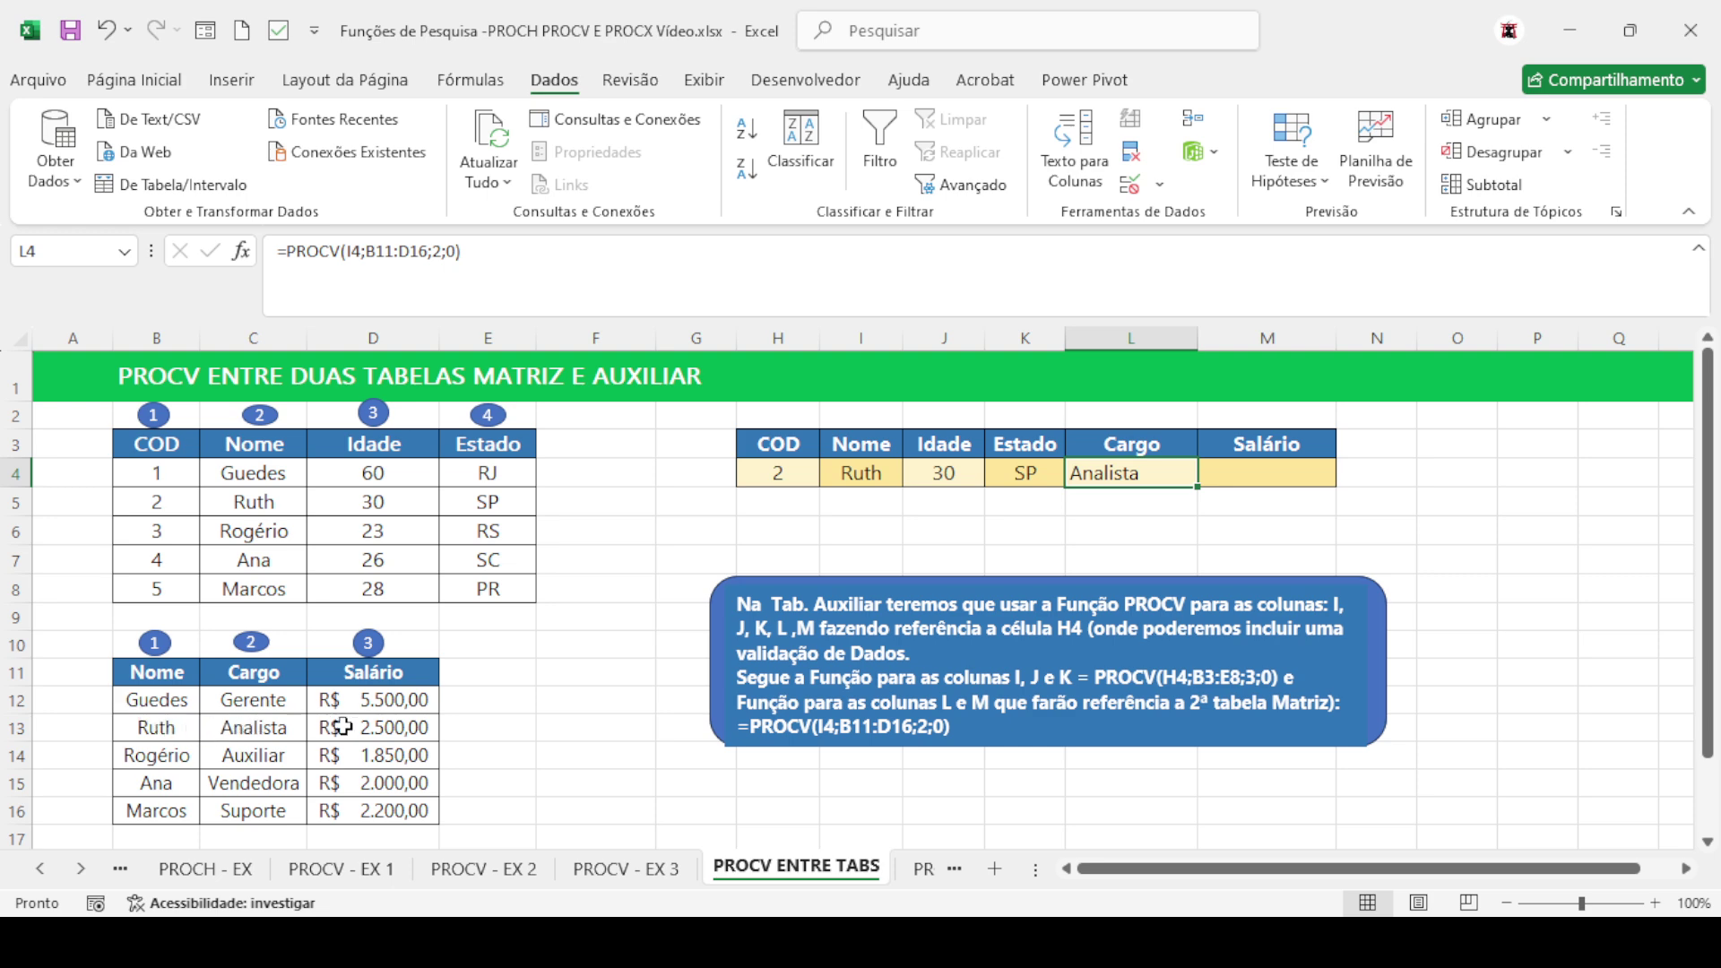
click(1232, 470)
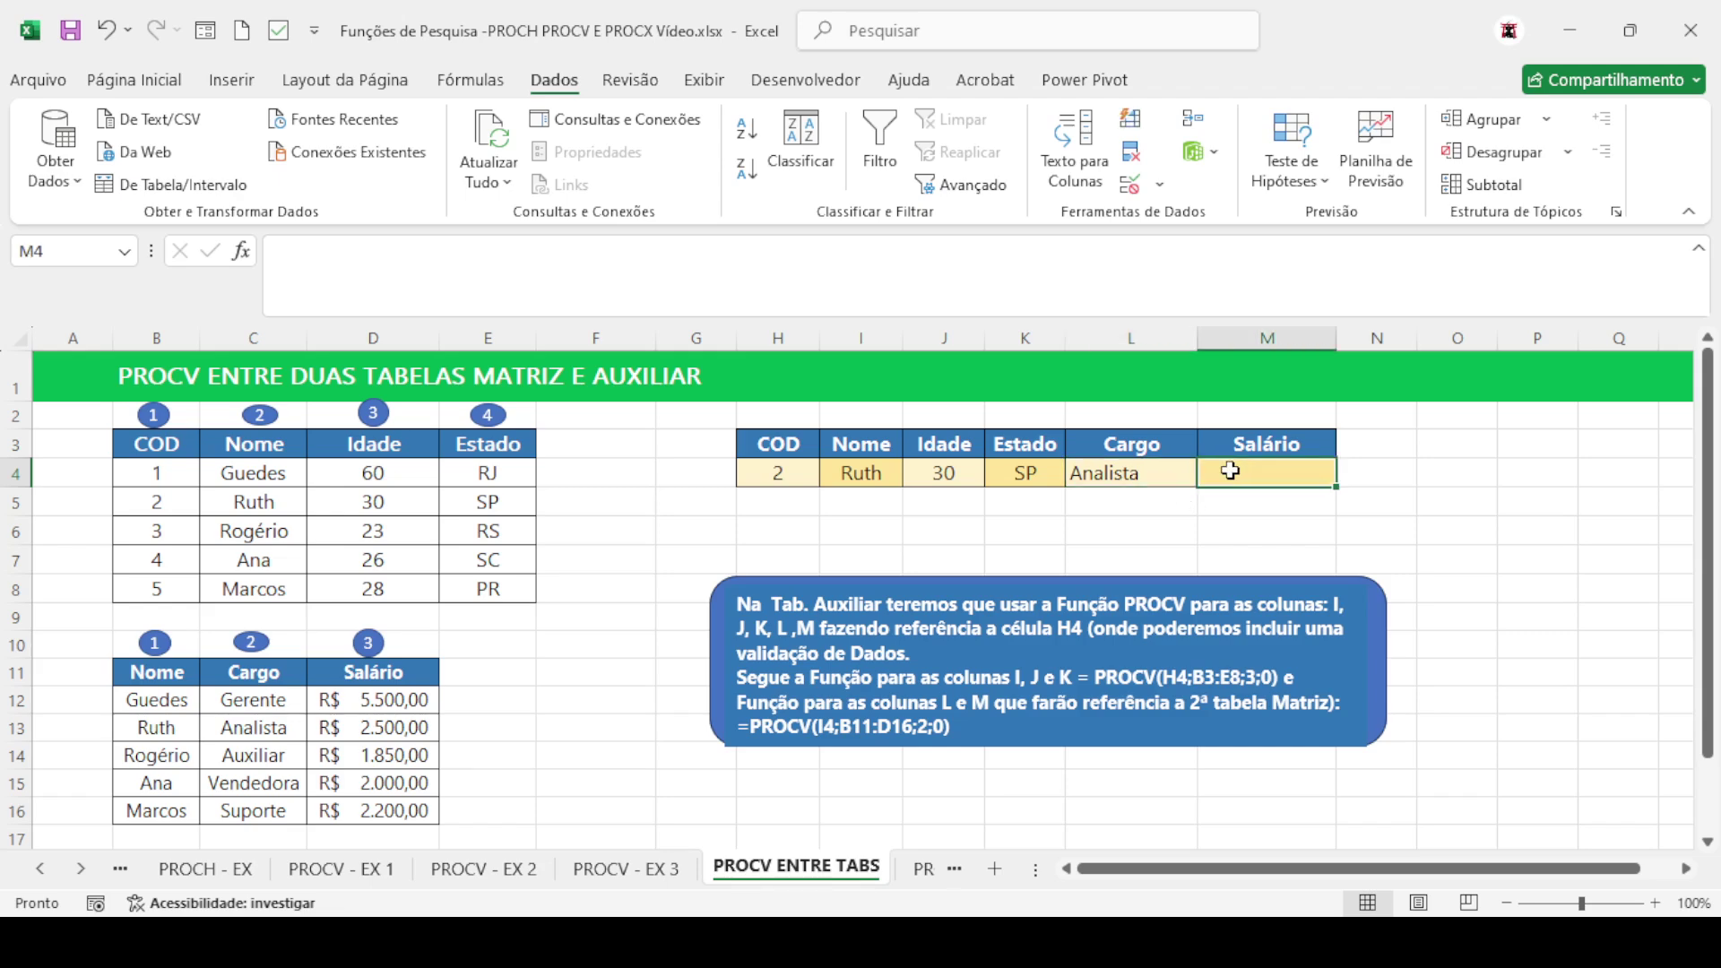
text(=procv)
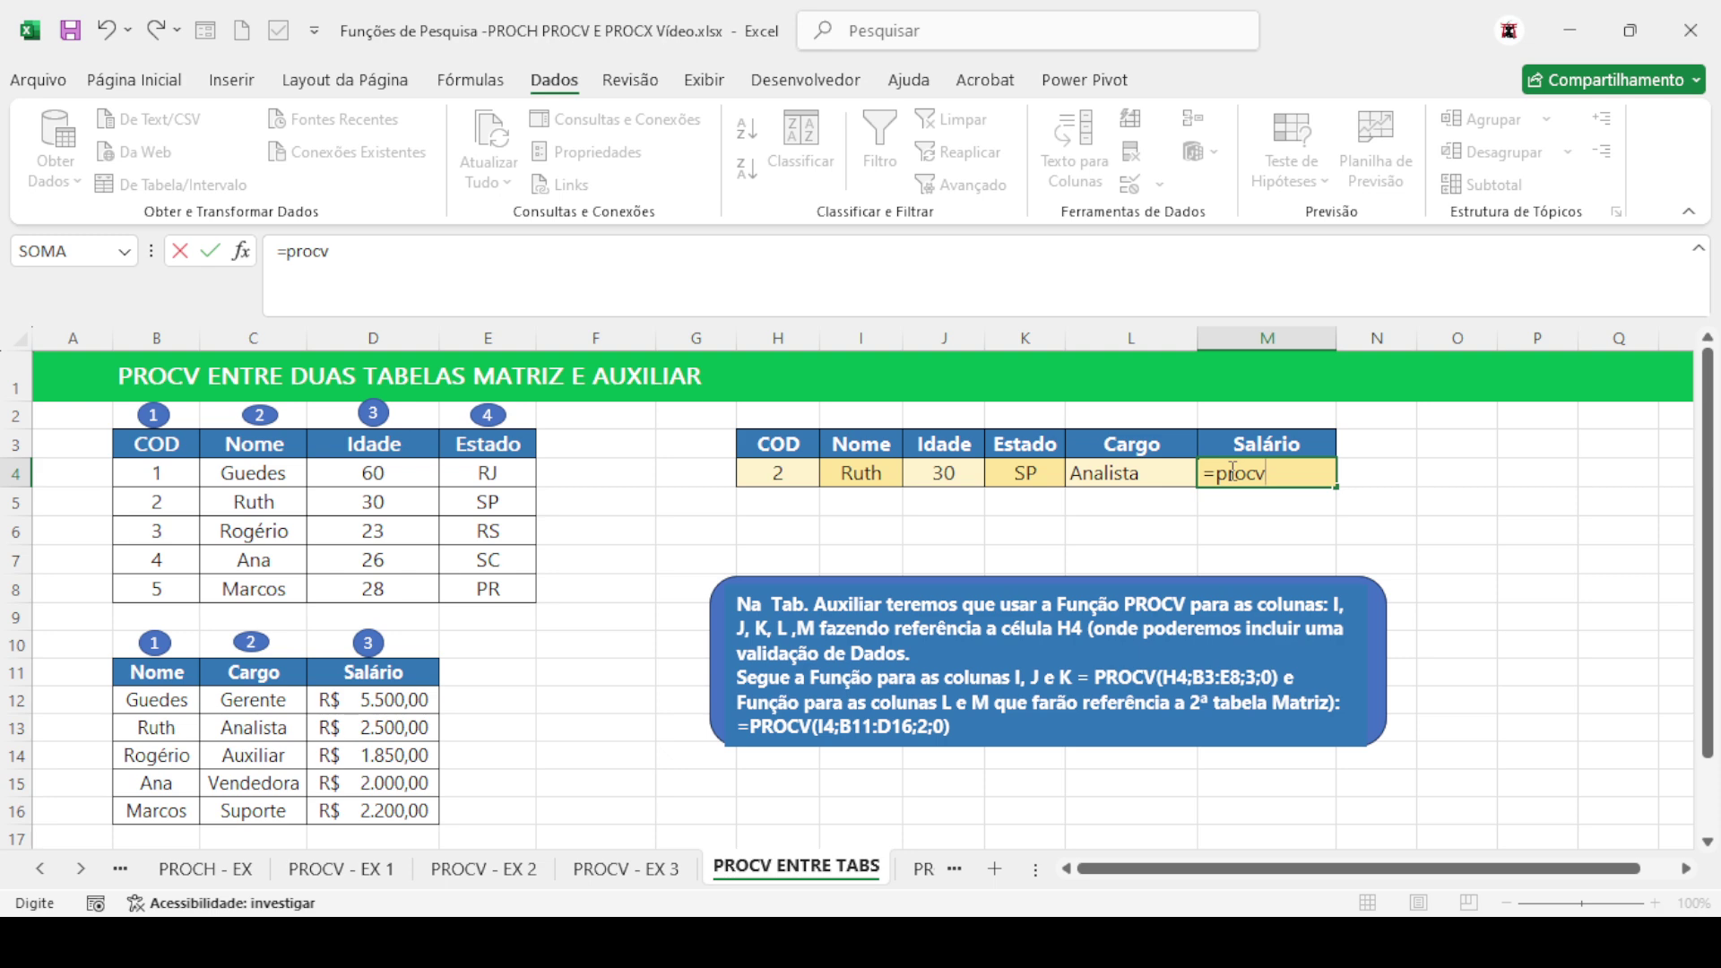
text(()
click(863, 468)
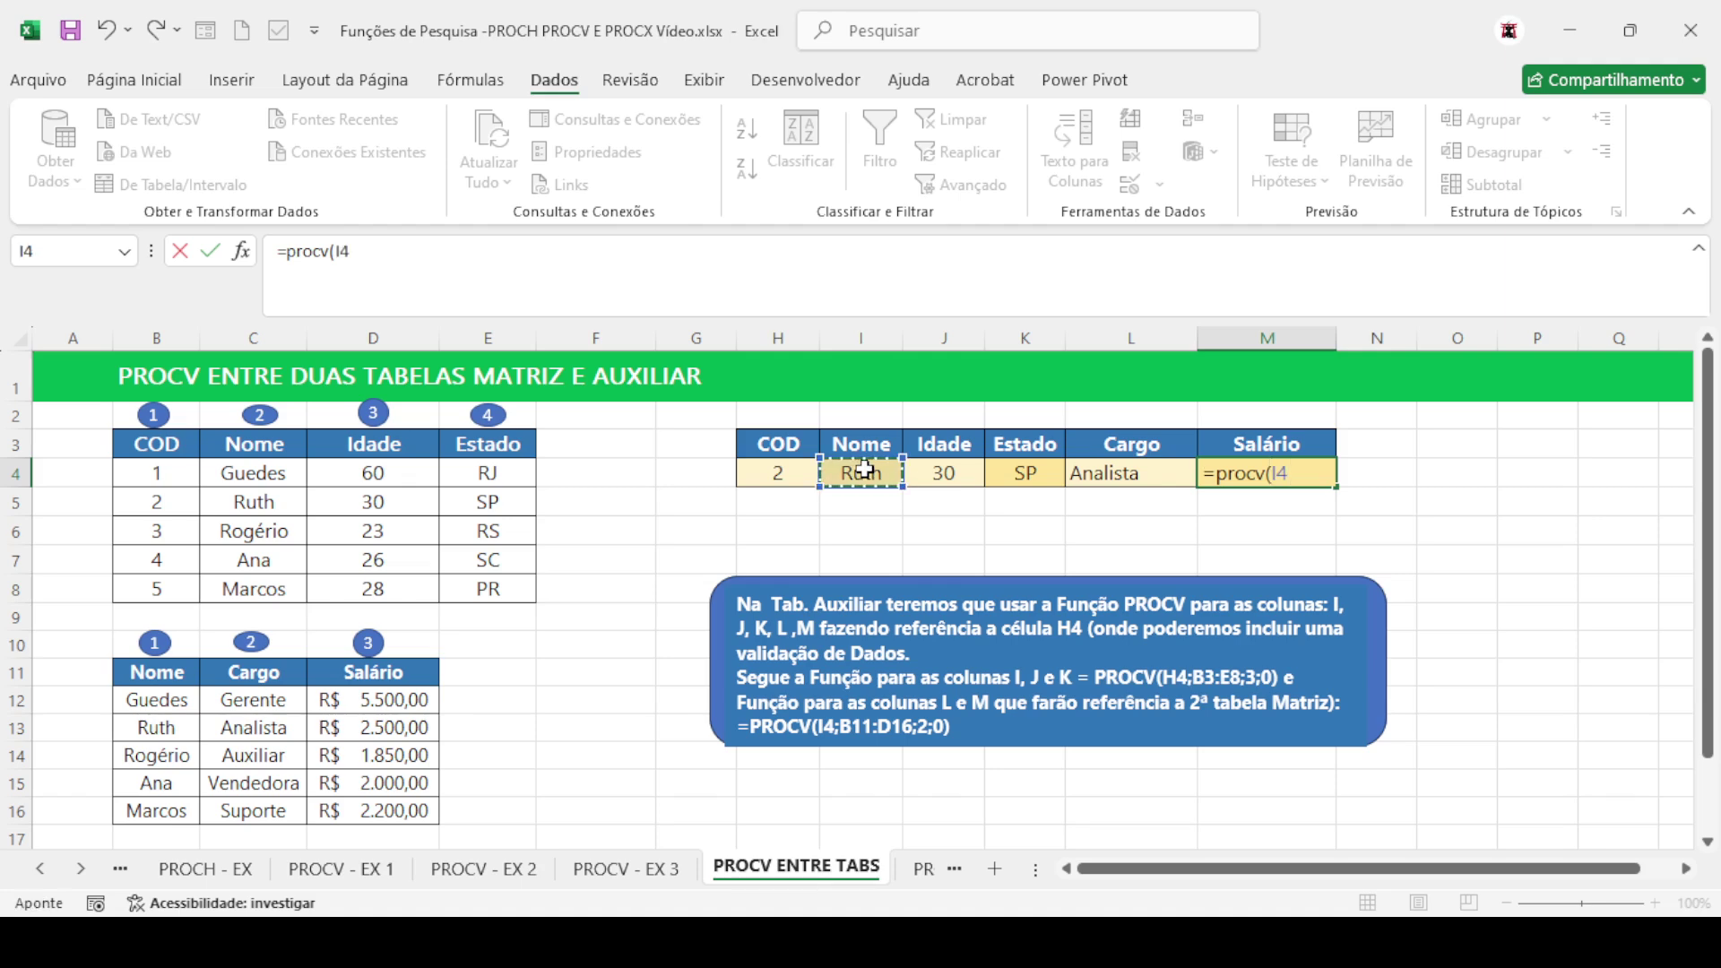
text(;)
drag(148, 677, 385, 805)
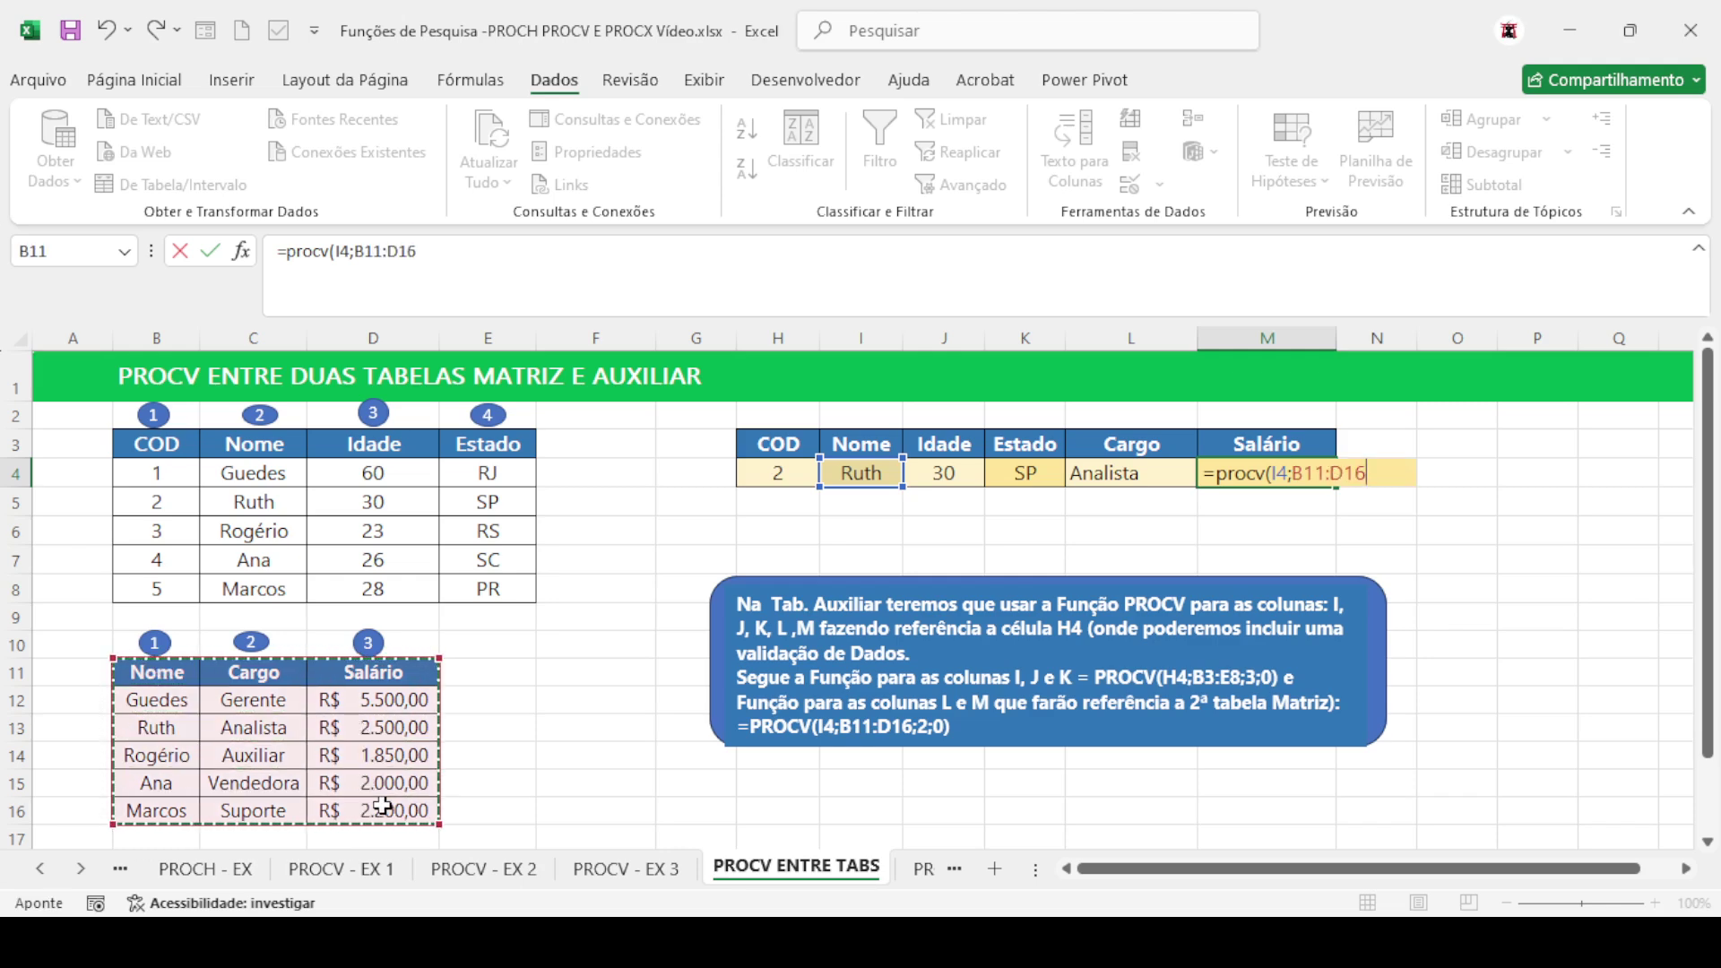
text(;)
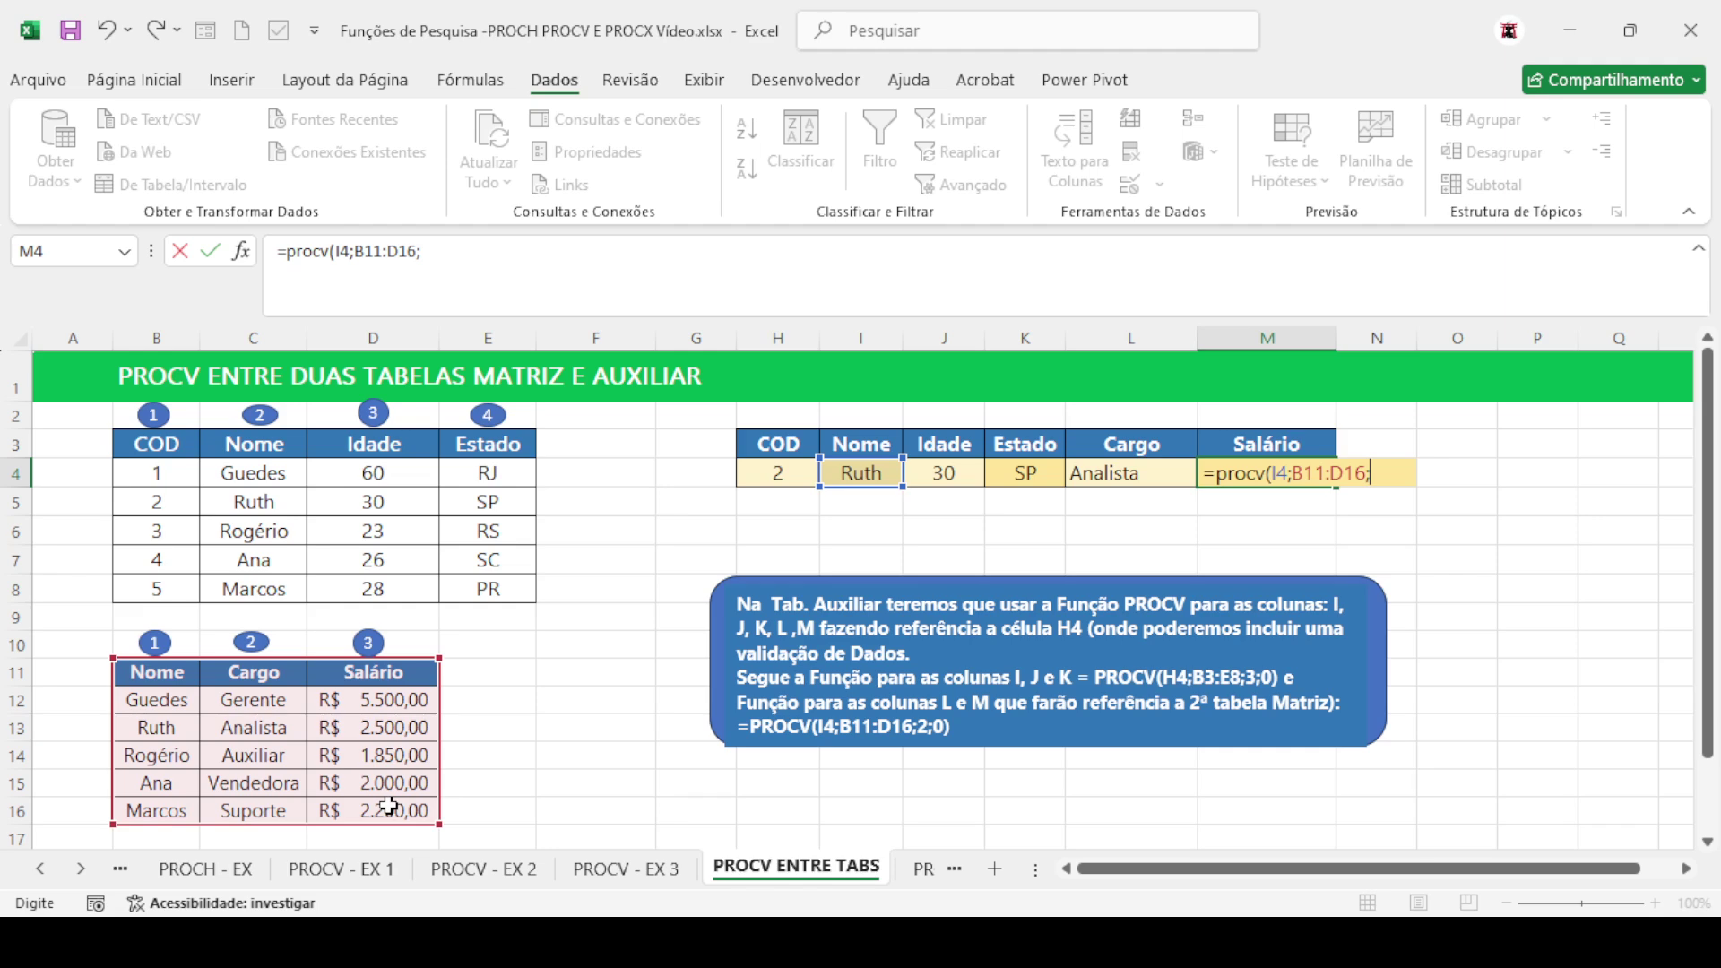
text(3;0)
key(Return)
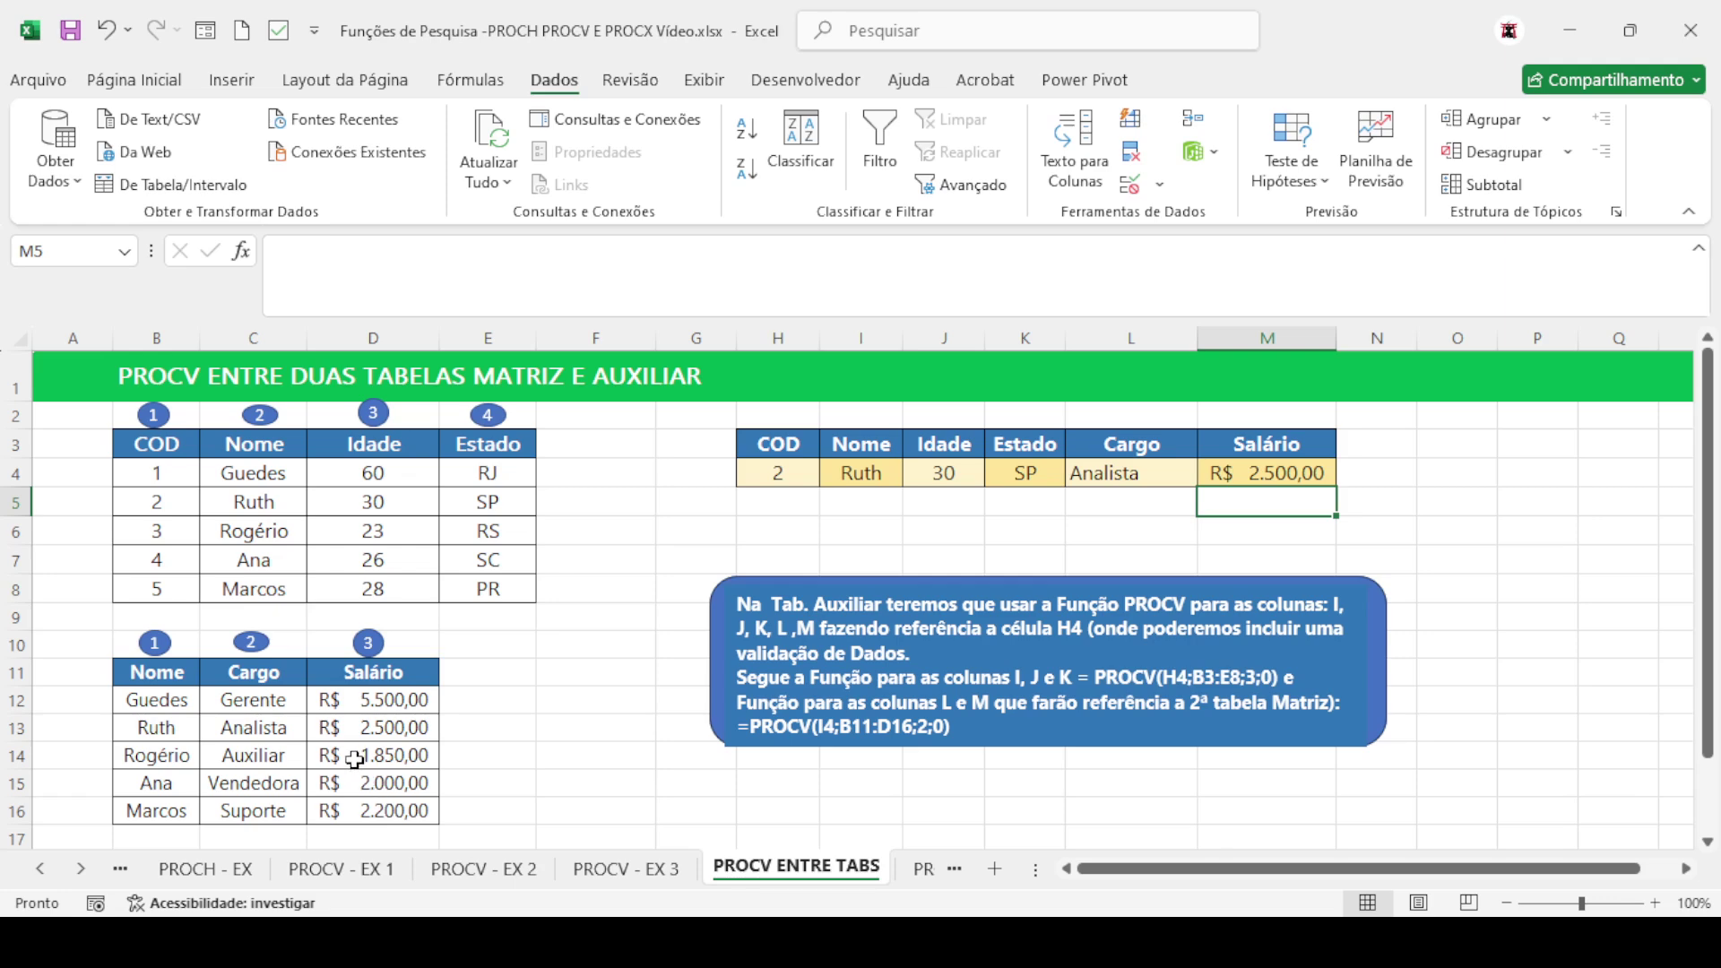
Test the lookups by choosing 1 from the COD list in H4, and finally set the code to 3
click(771, 482)
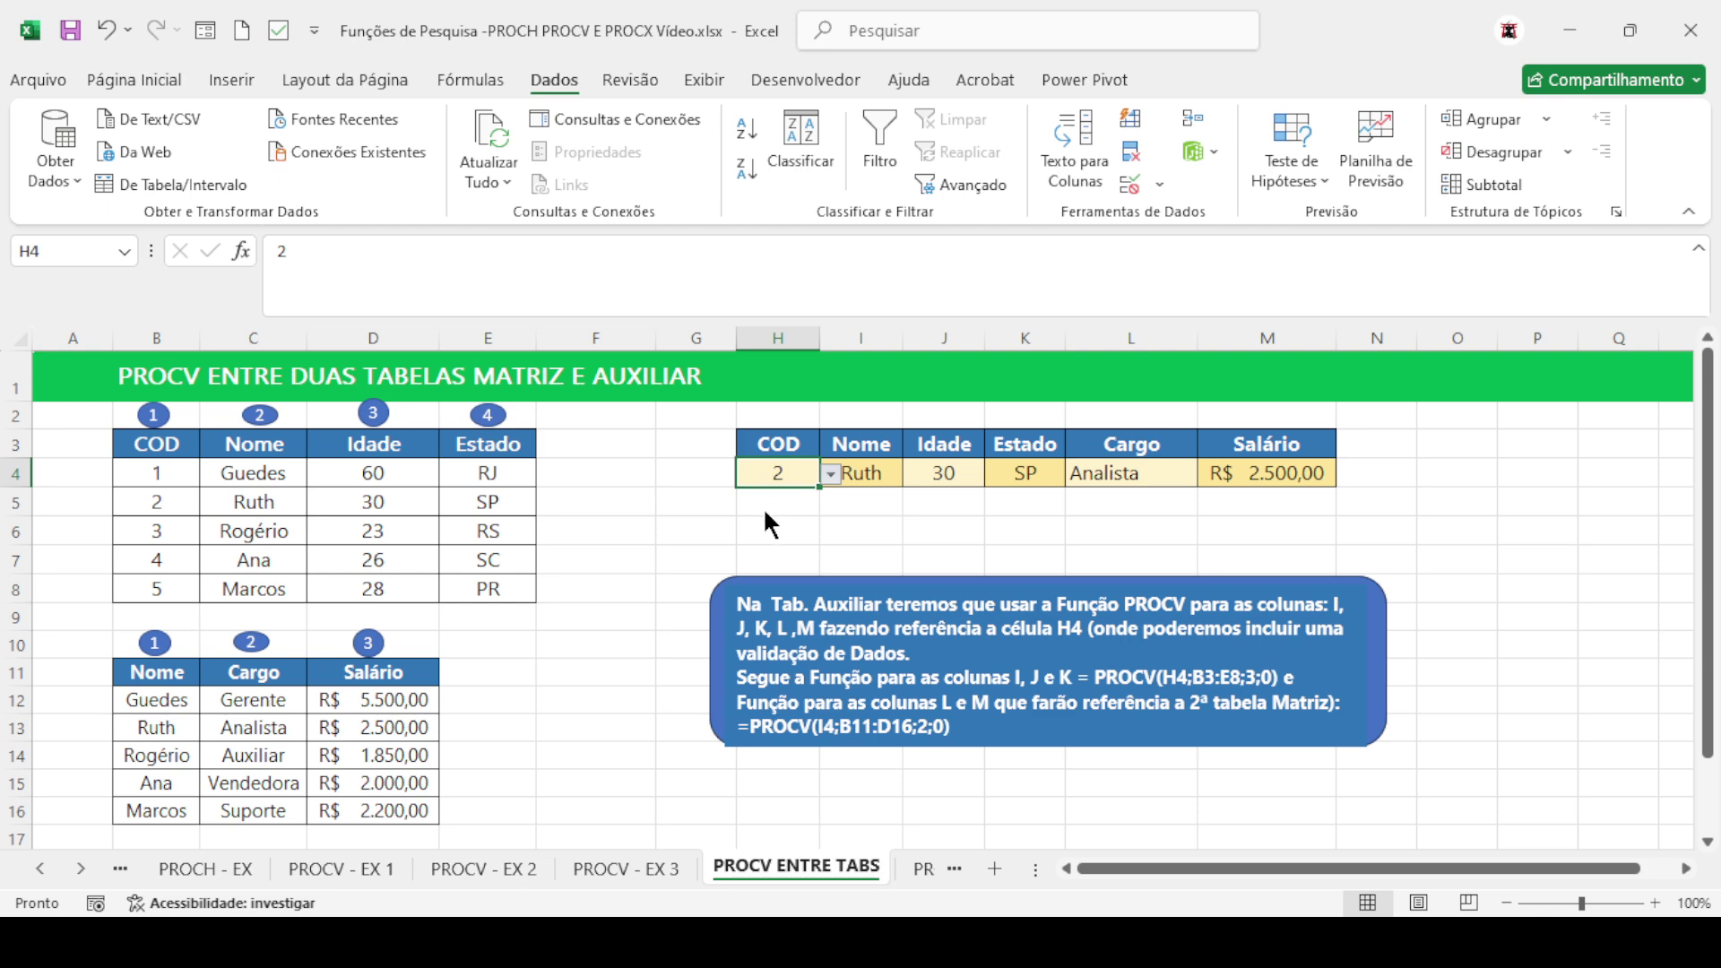
click(811, 510)
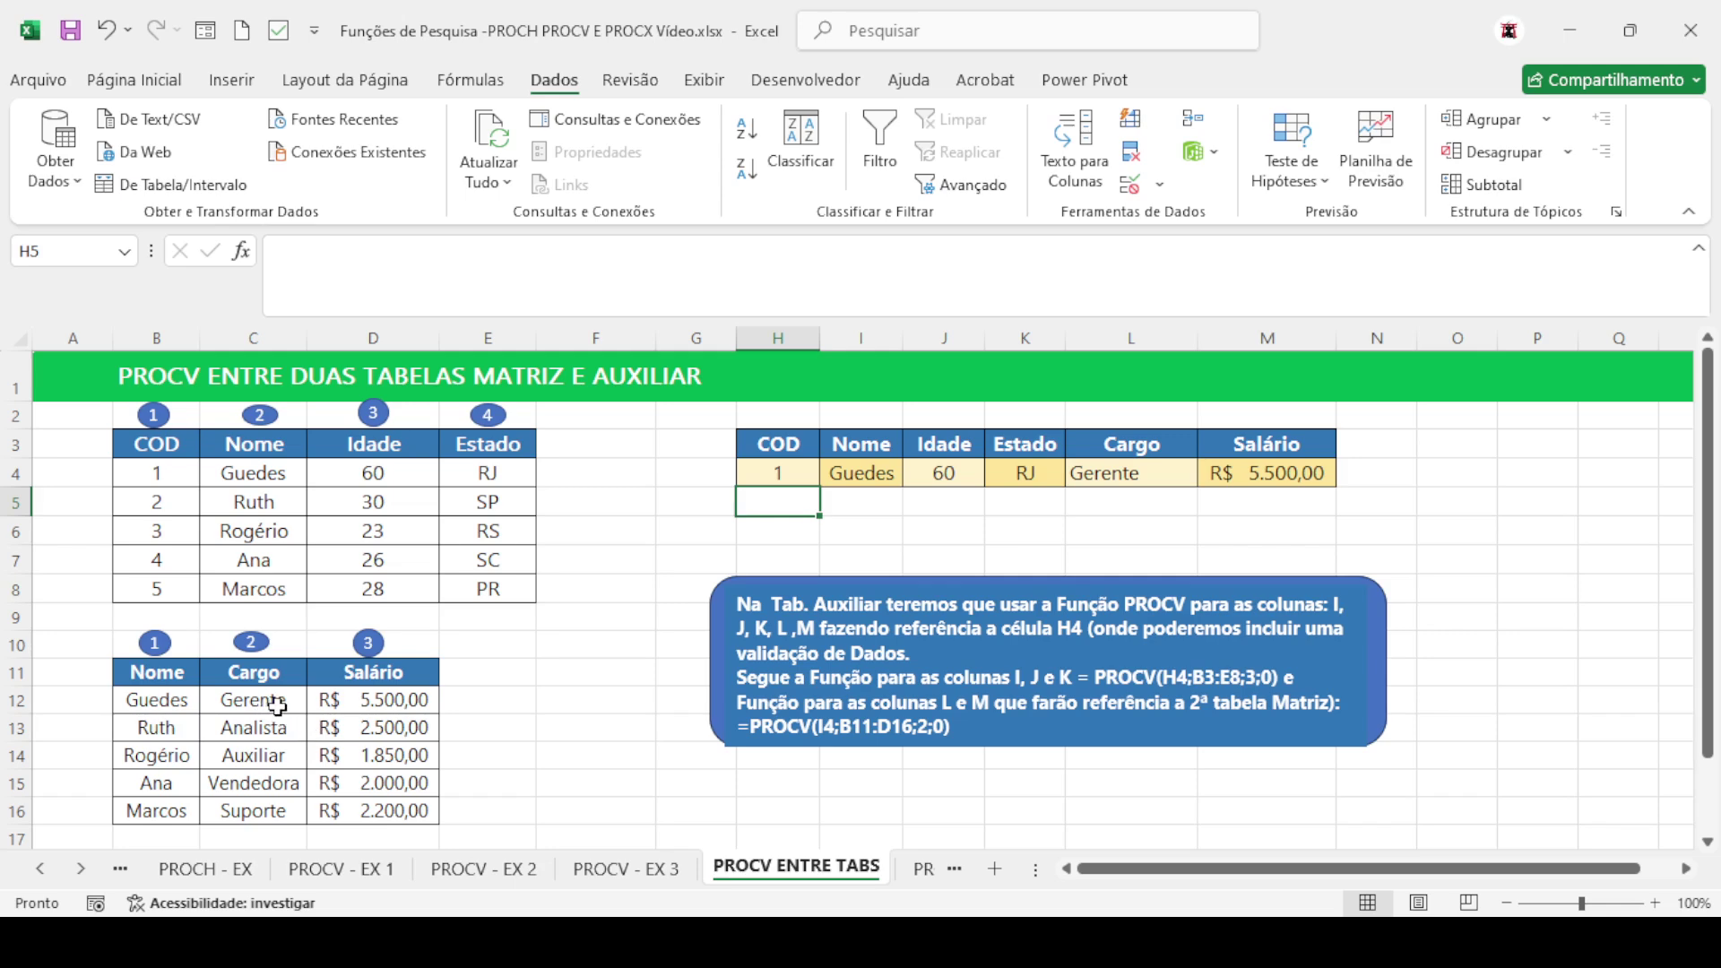
click(759, 473)
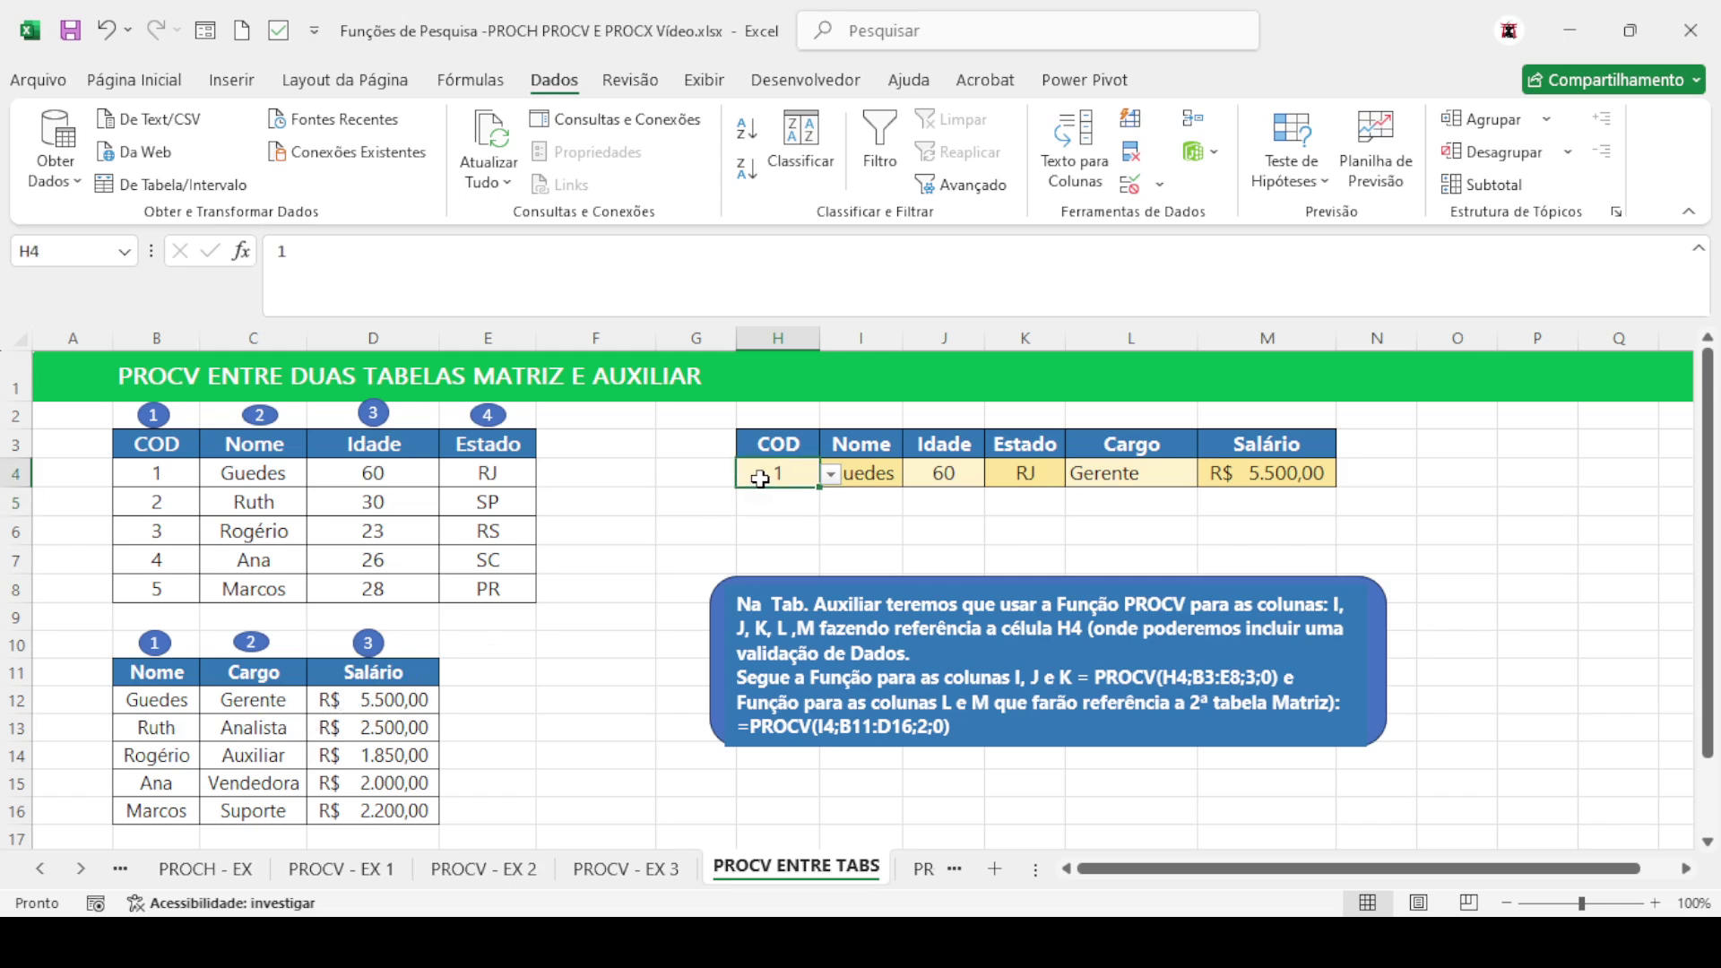
click(775, 527)
click(799, 501)
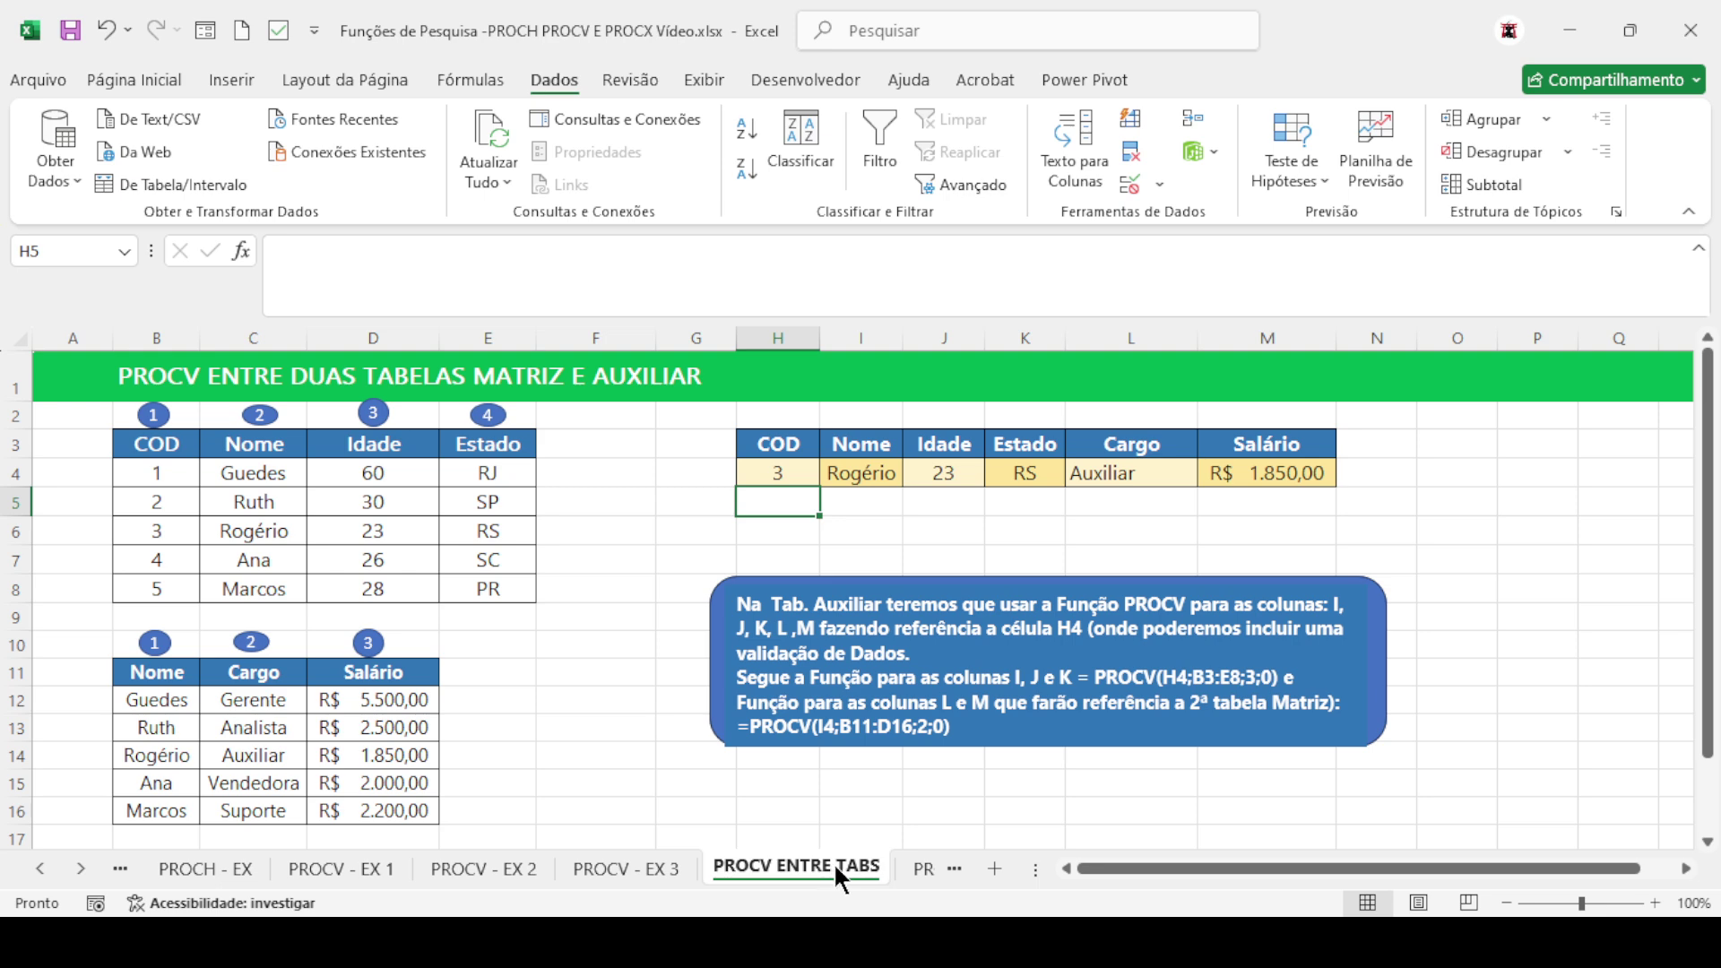
On the PROCX - EX 1 sheet, add a validation list to H5 sourced from B5:B12 and choose the first name from it
click(914, 871)
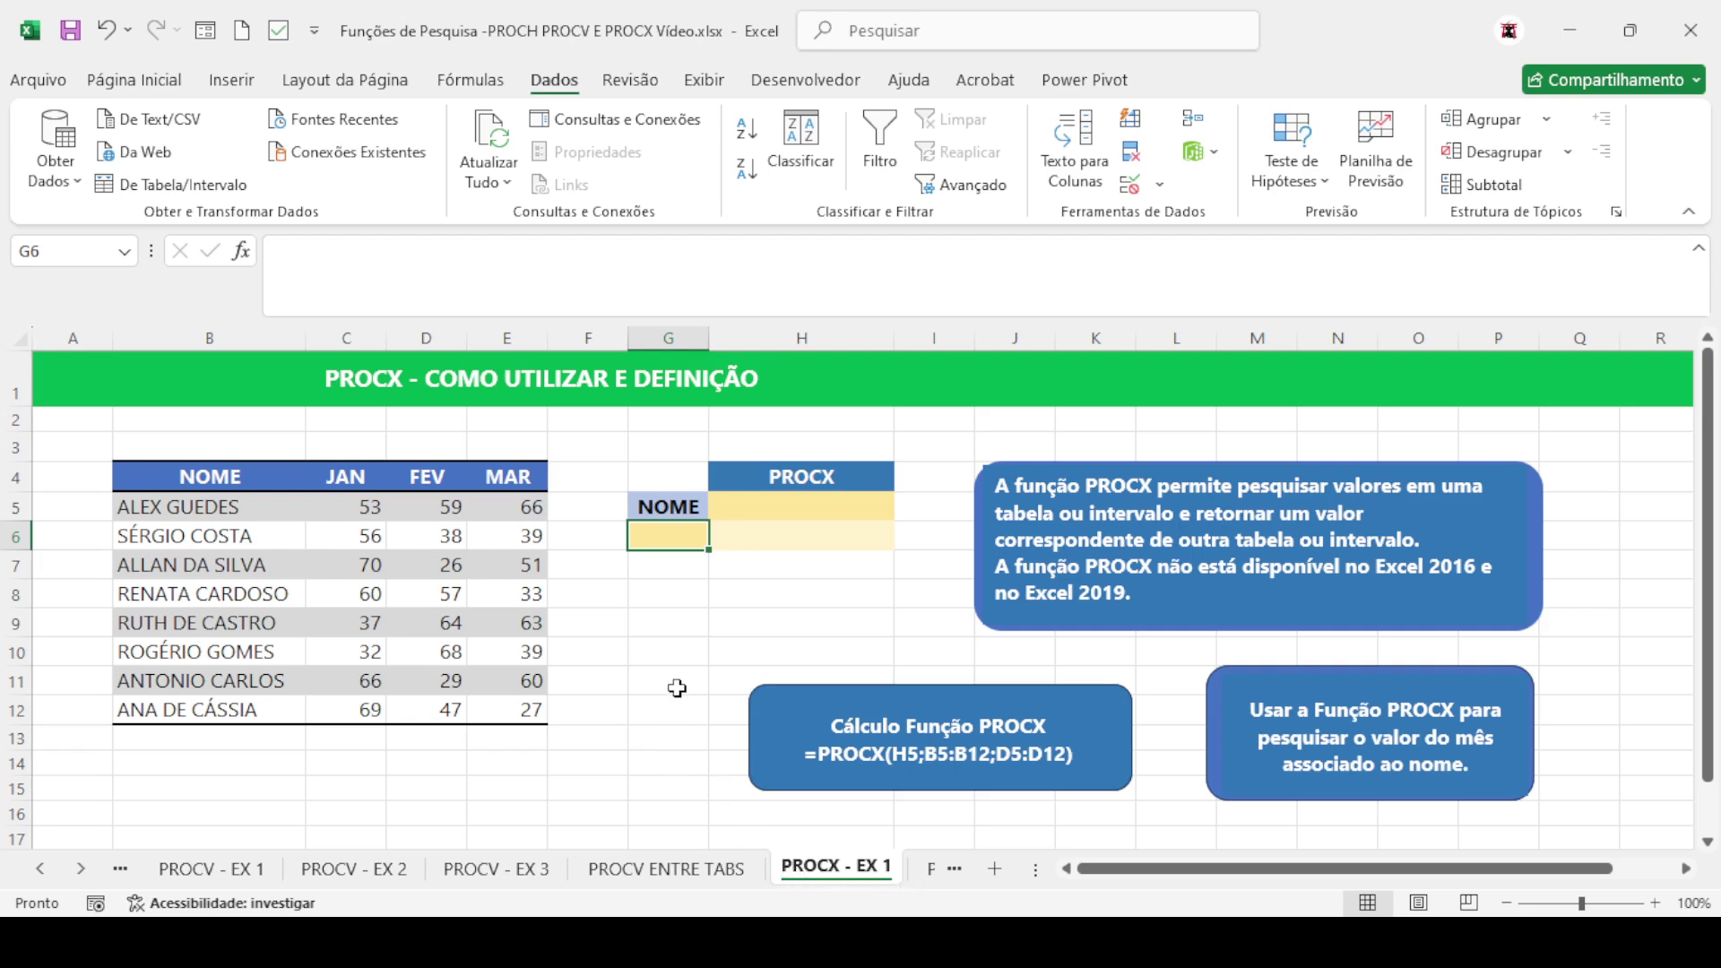
click(730, 508)
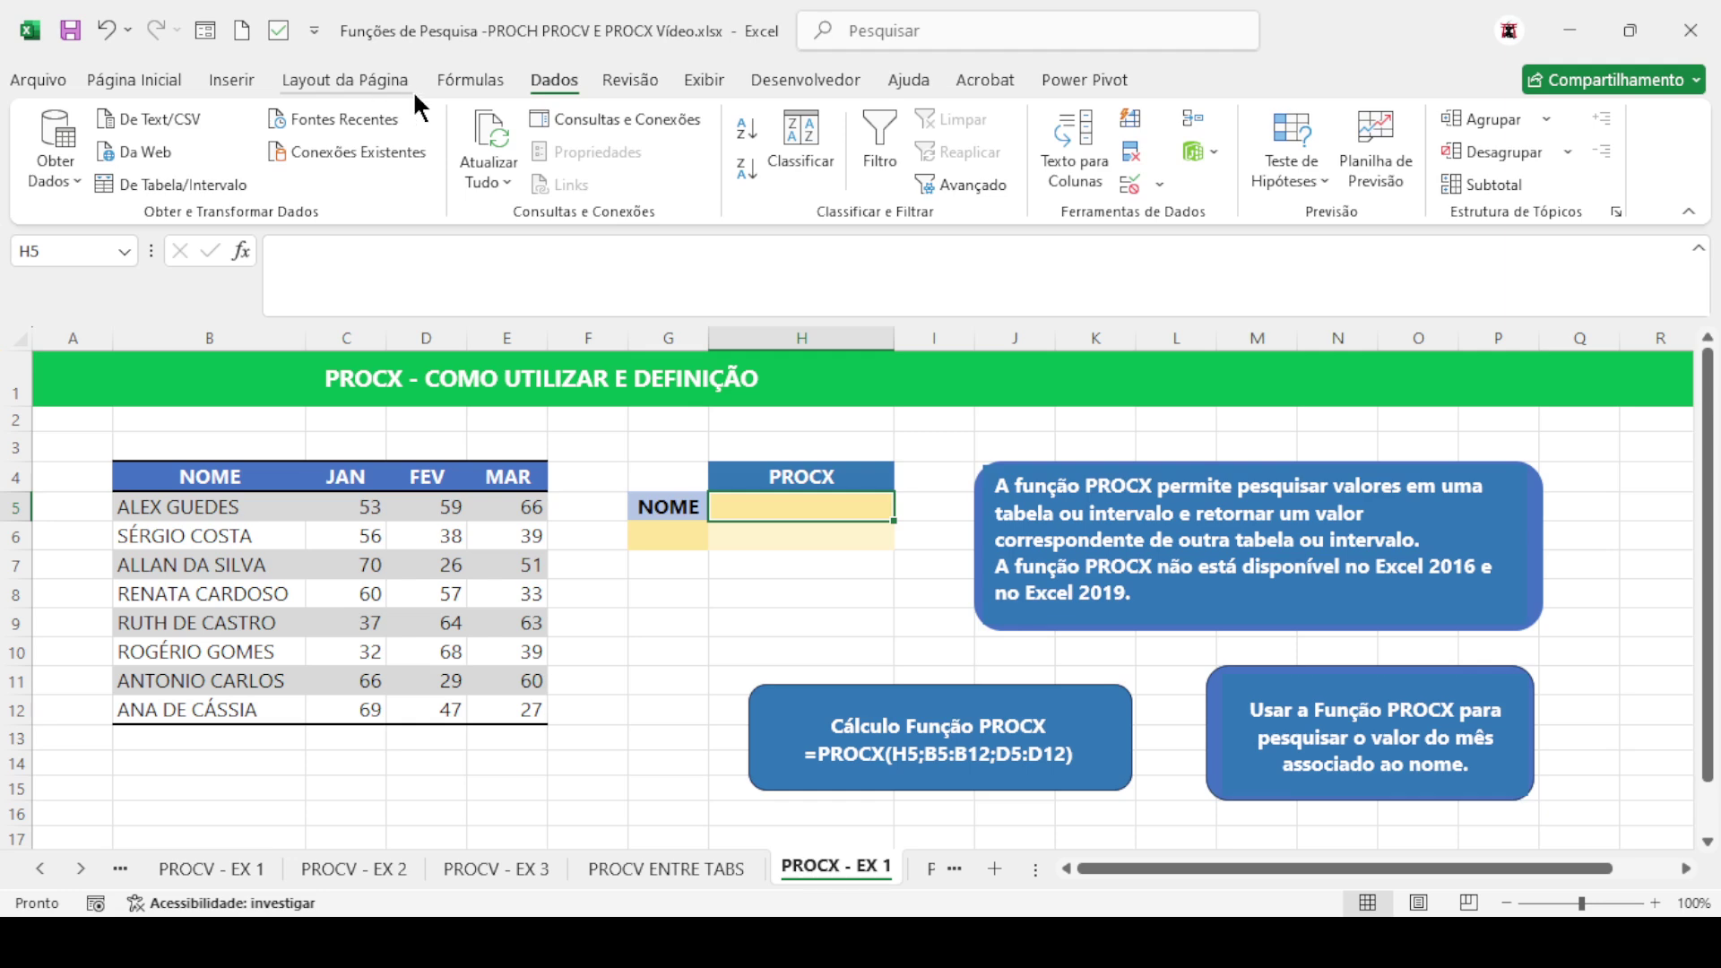
click(1176, 220)
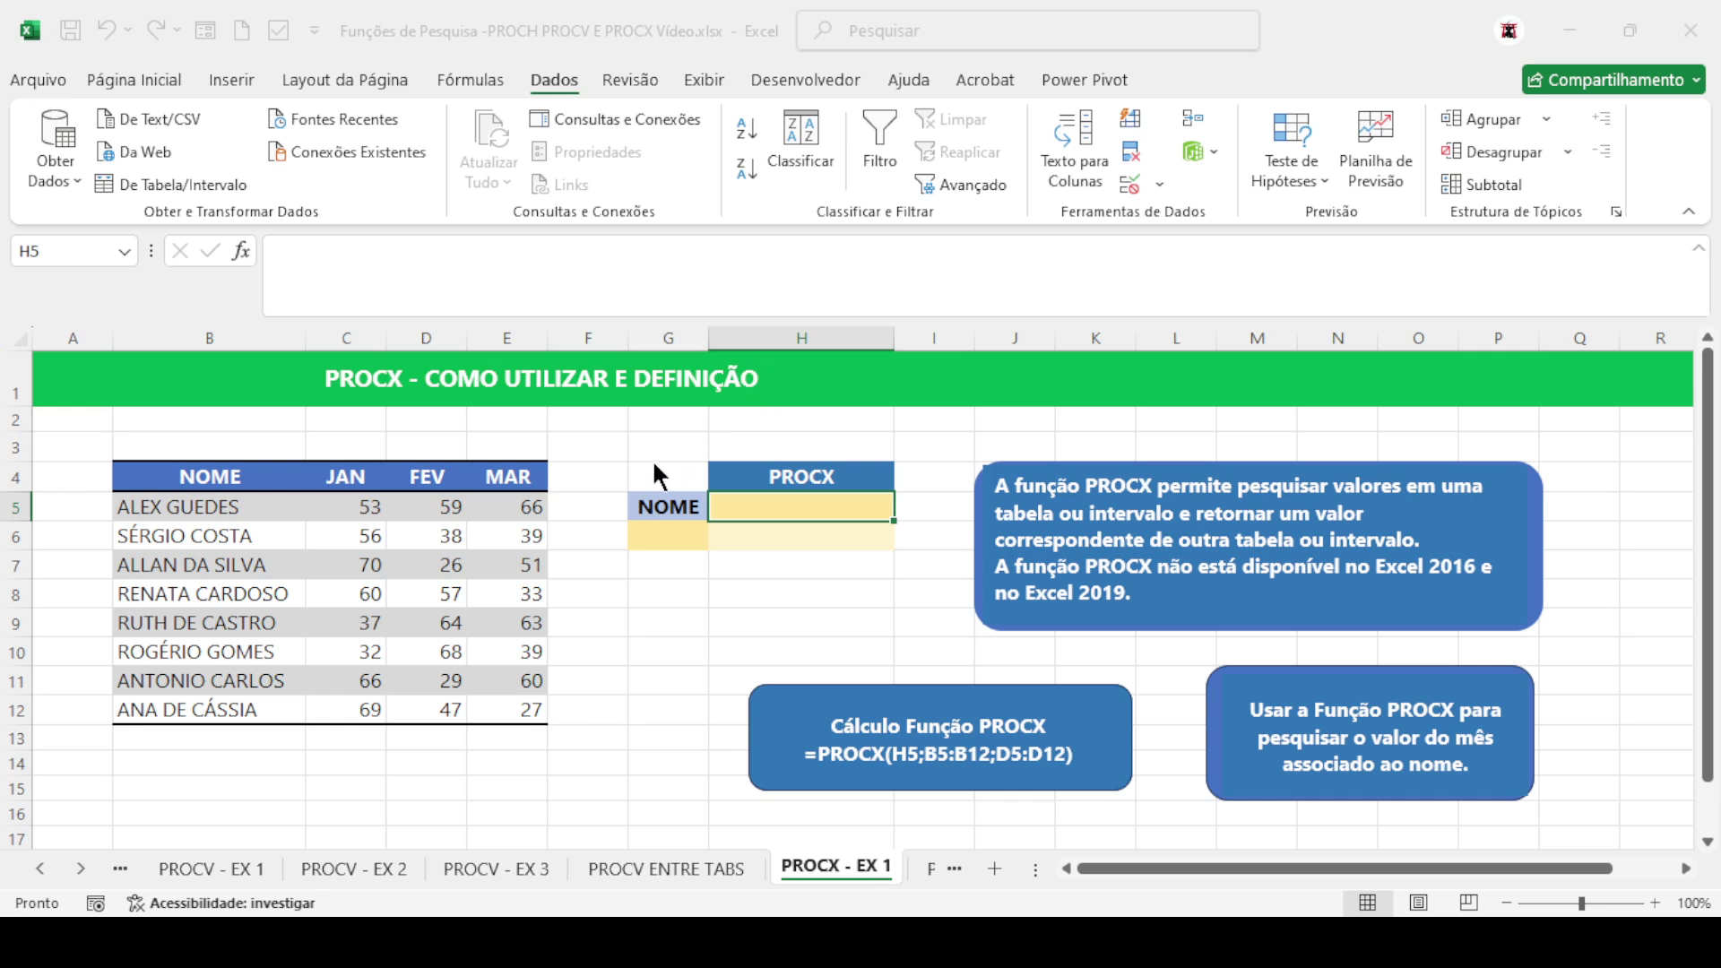
click(633, 490)
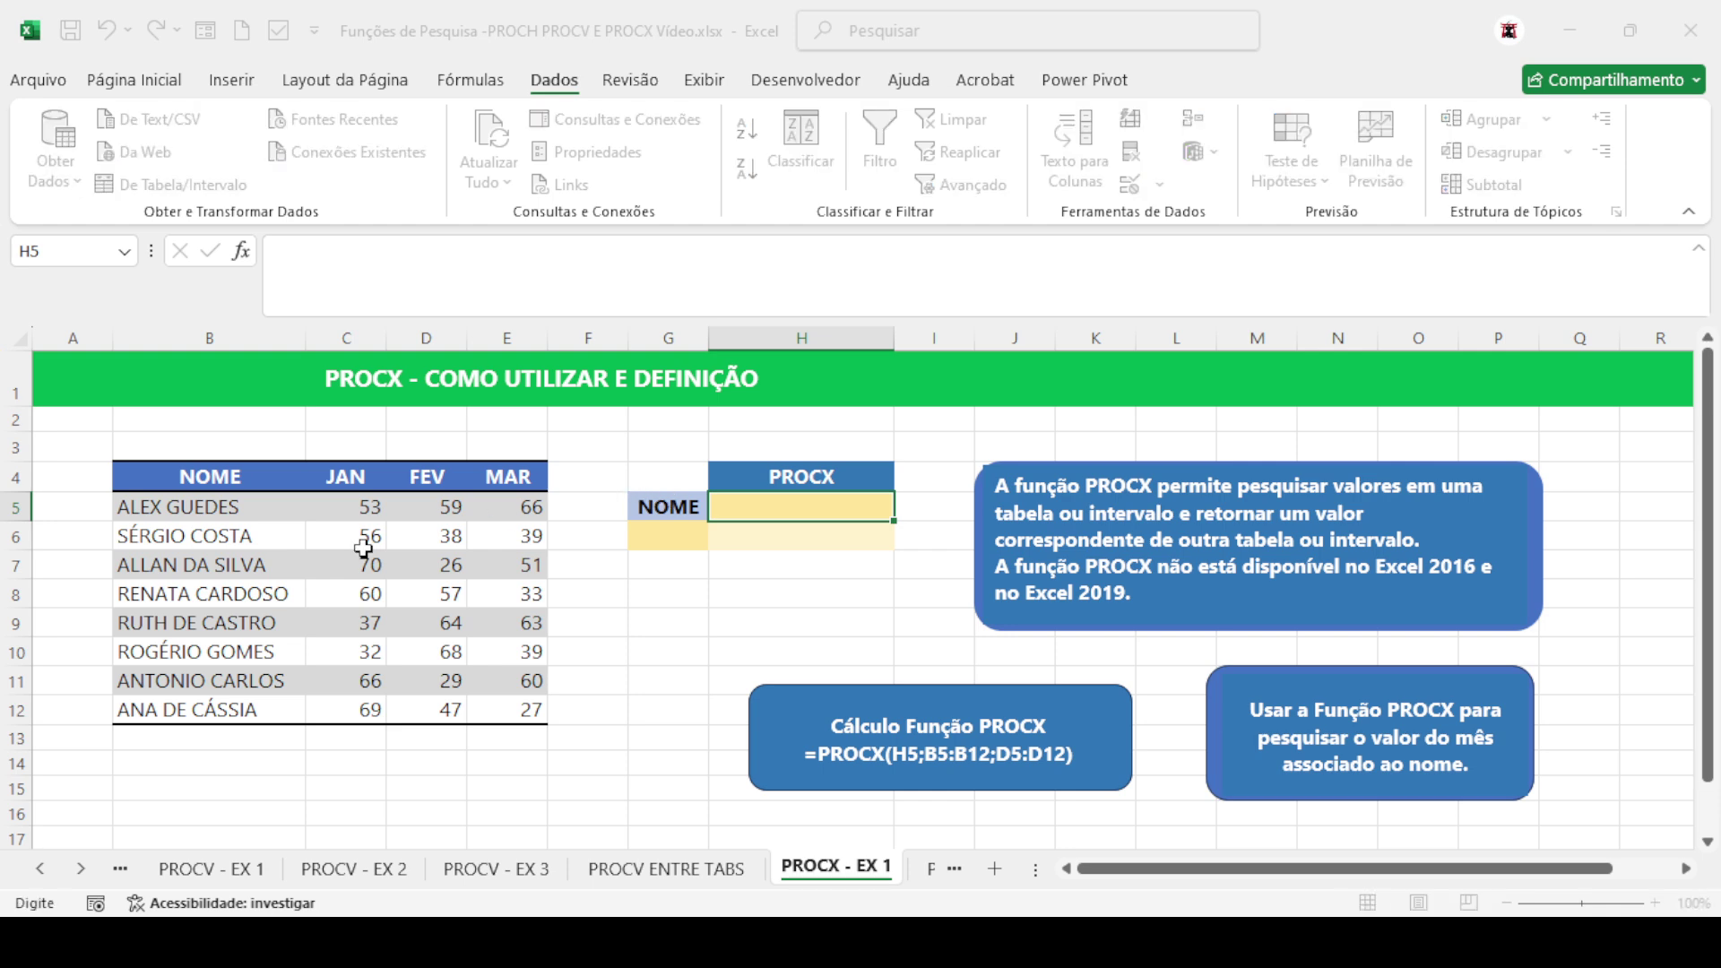
drag(183, 518, 203, 704)
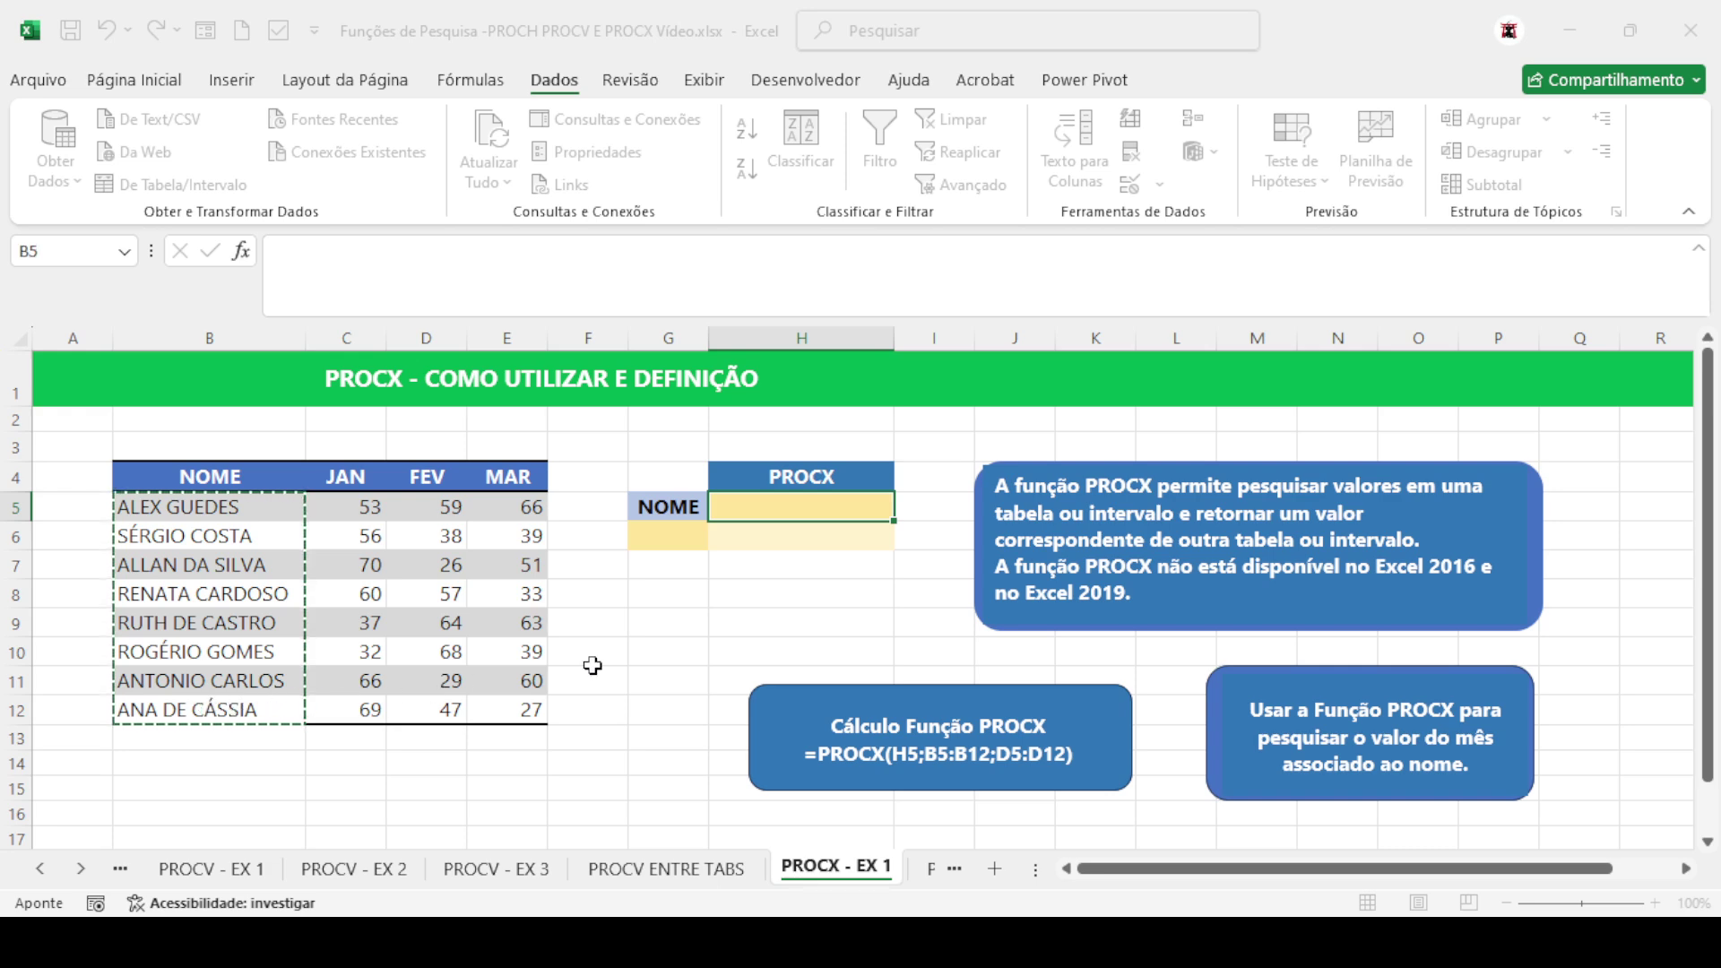
key(Return)
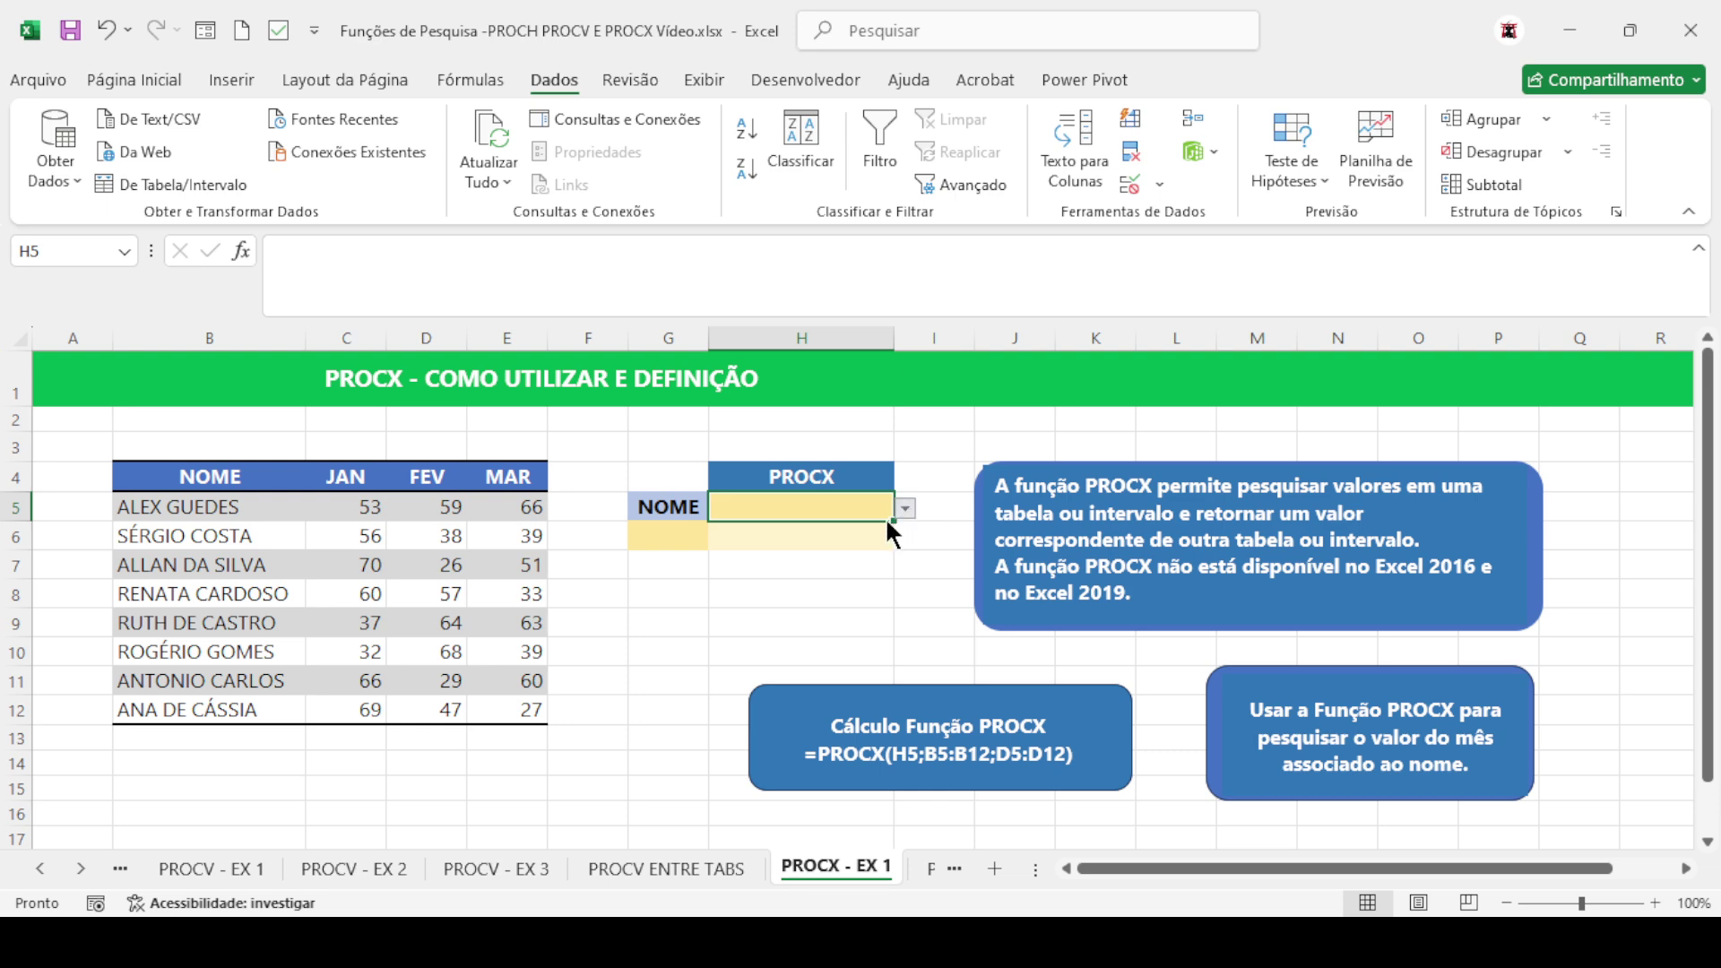
click(781, 530)
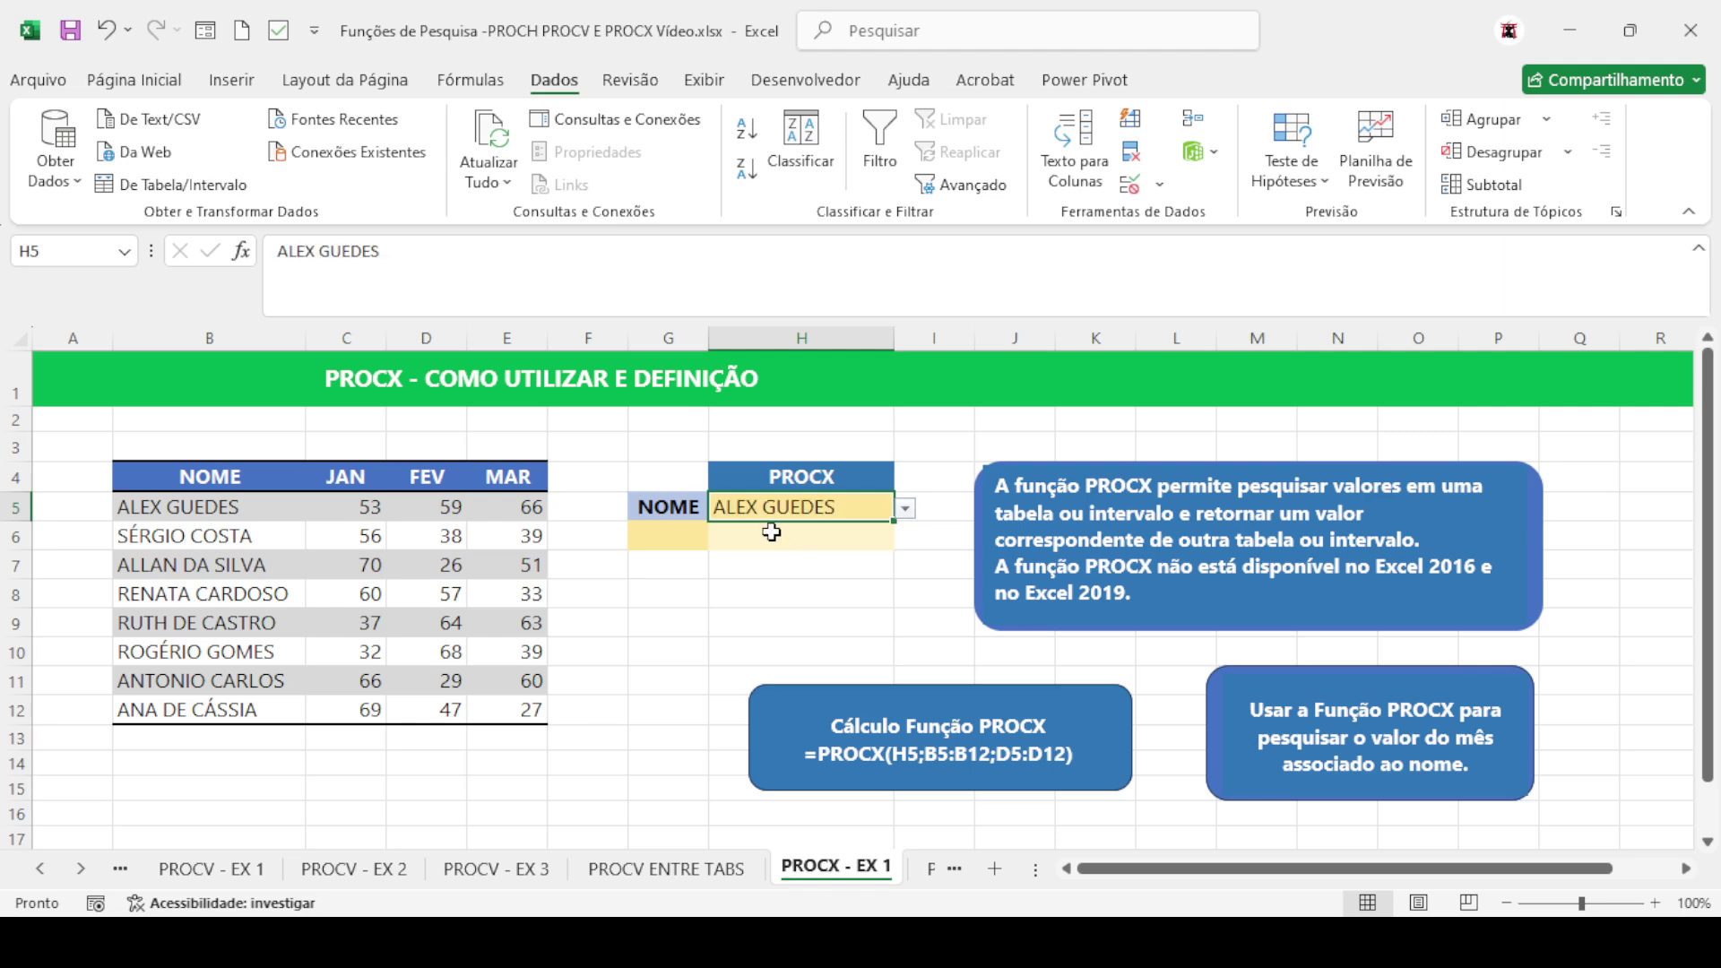
Add a validation list to G6 sourced from the month headers C4:E4 and choose JAN
click(681, 540)
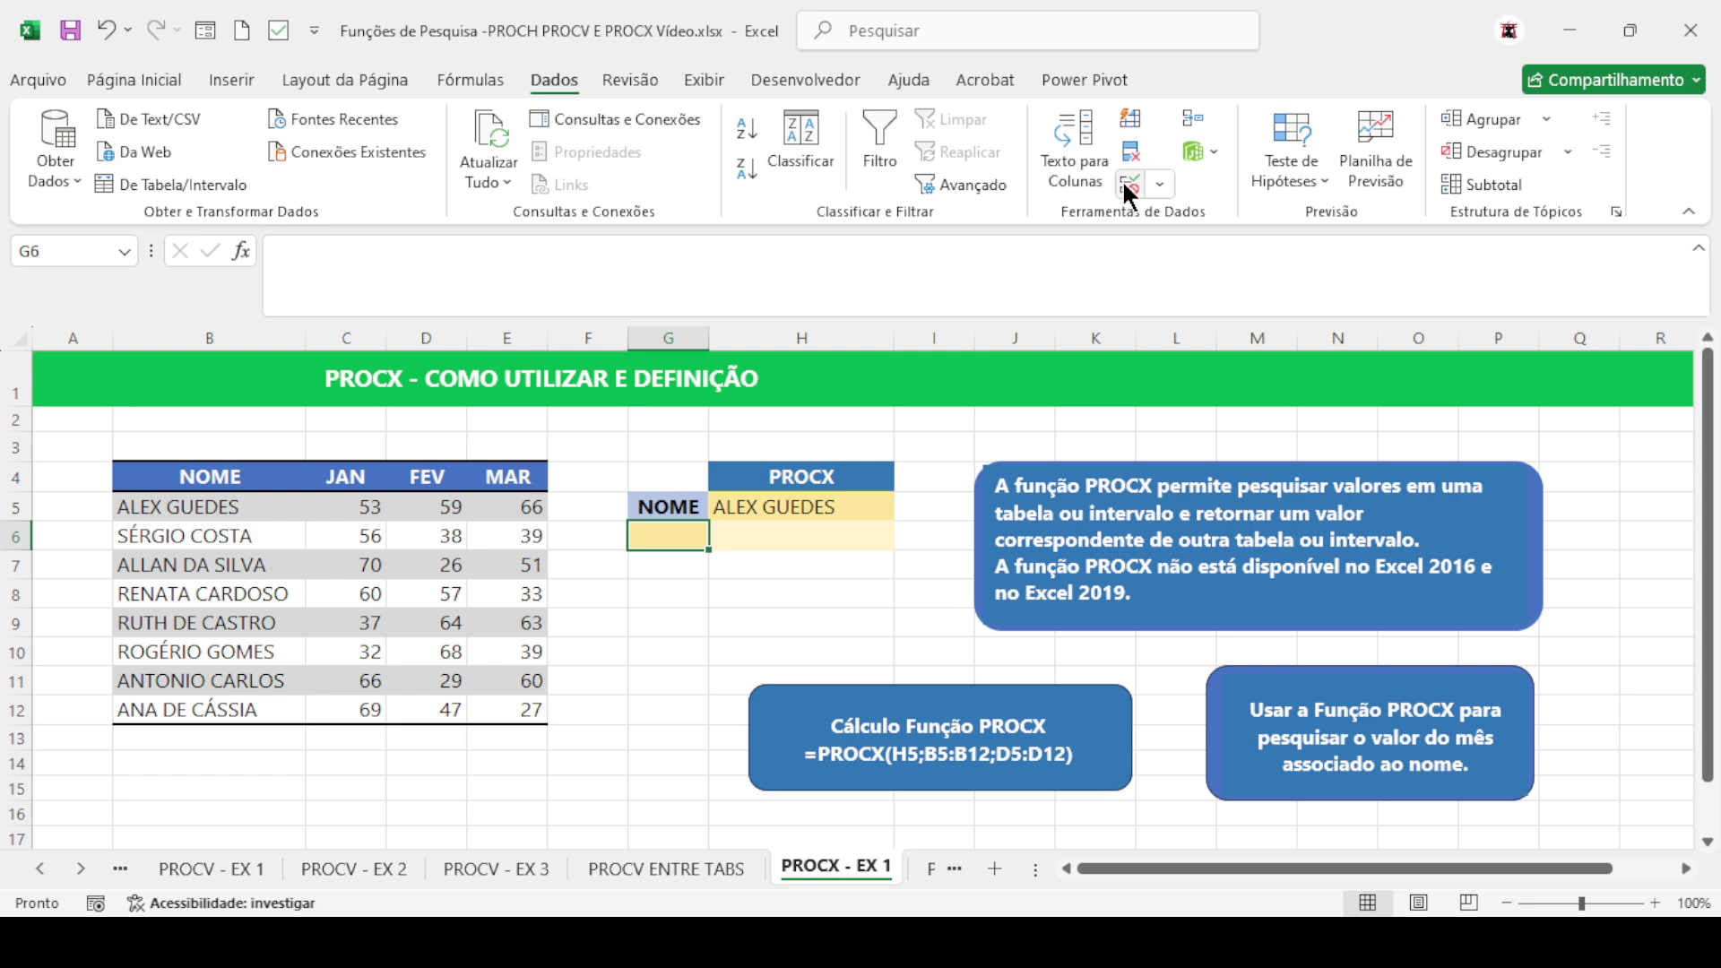
click(1162, 222)
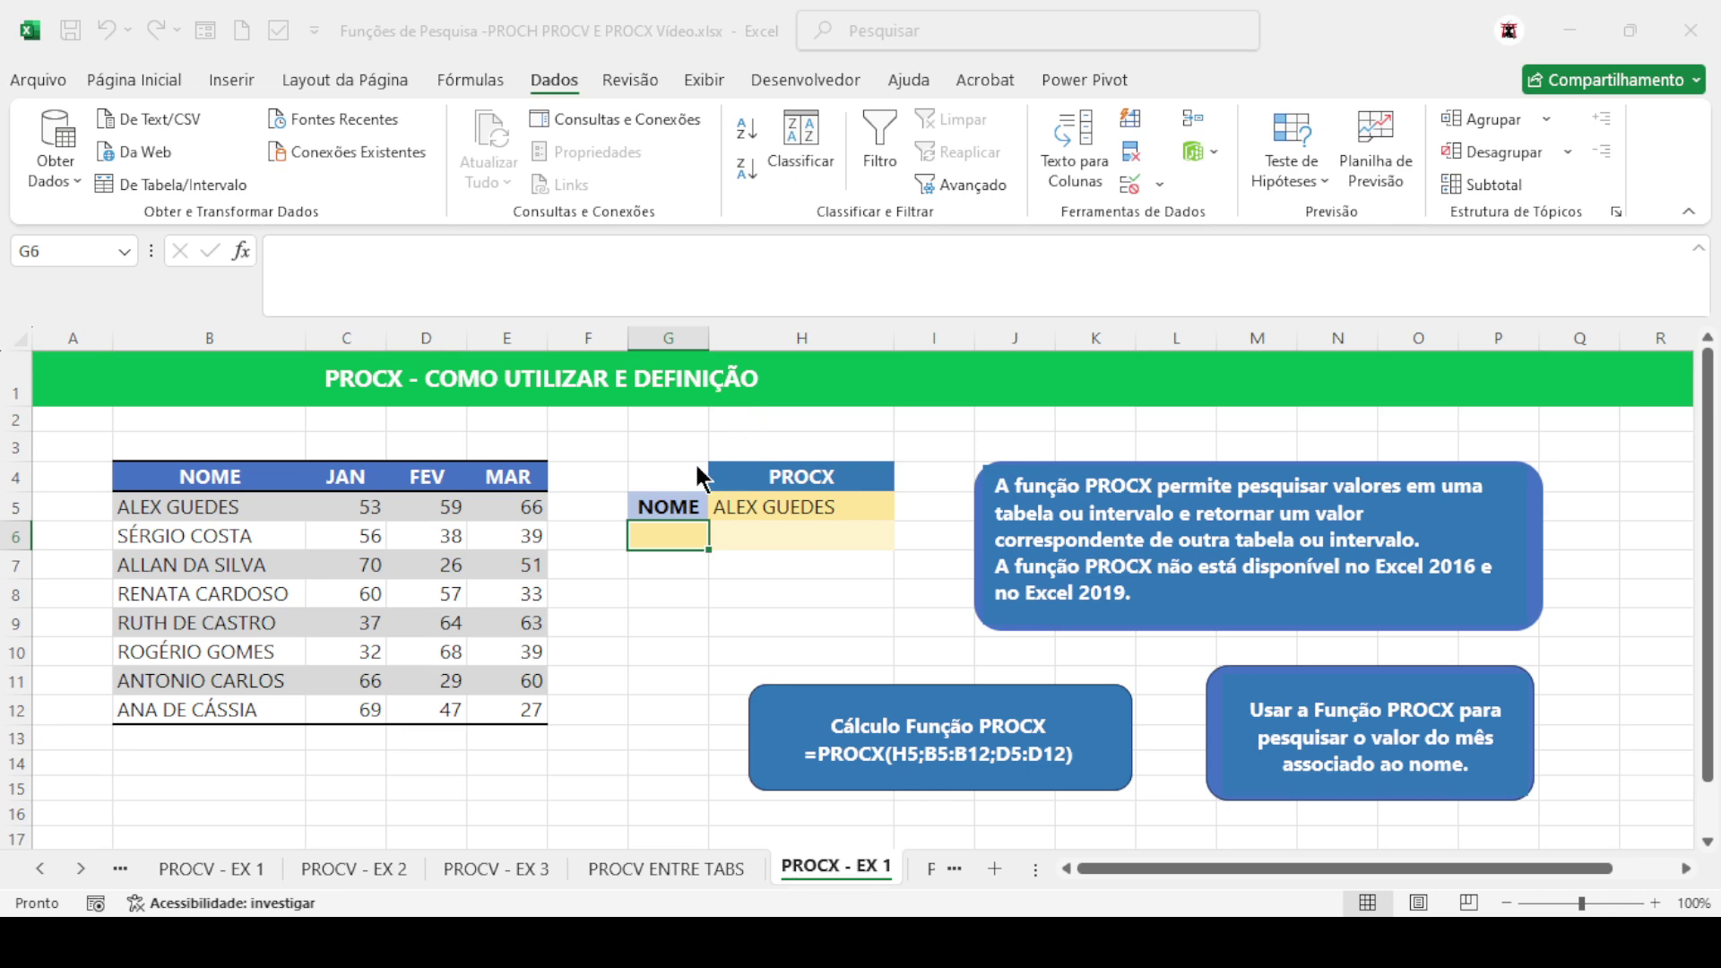
click(690, 497)
drag(335, 476, 492, 476)
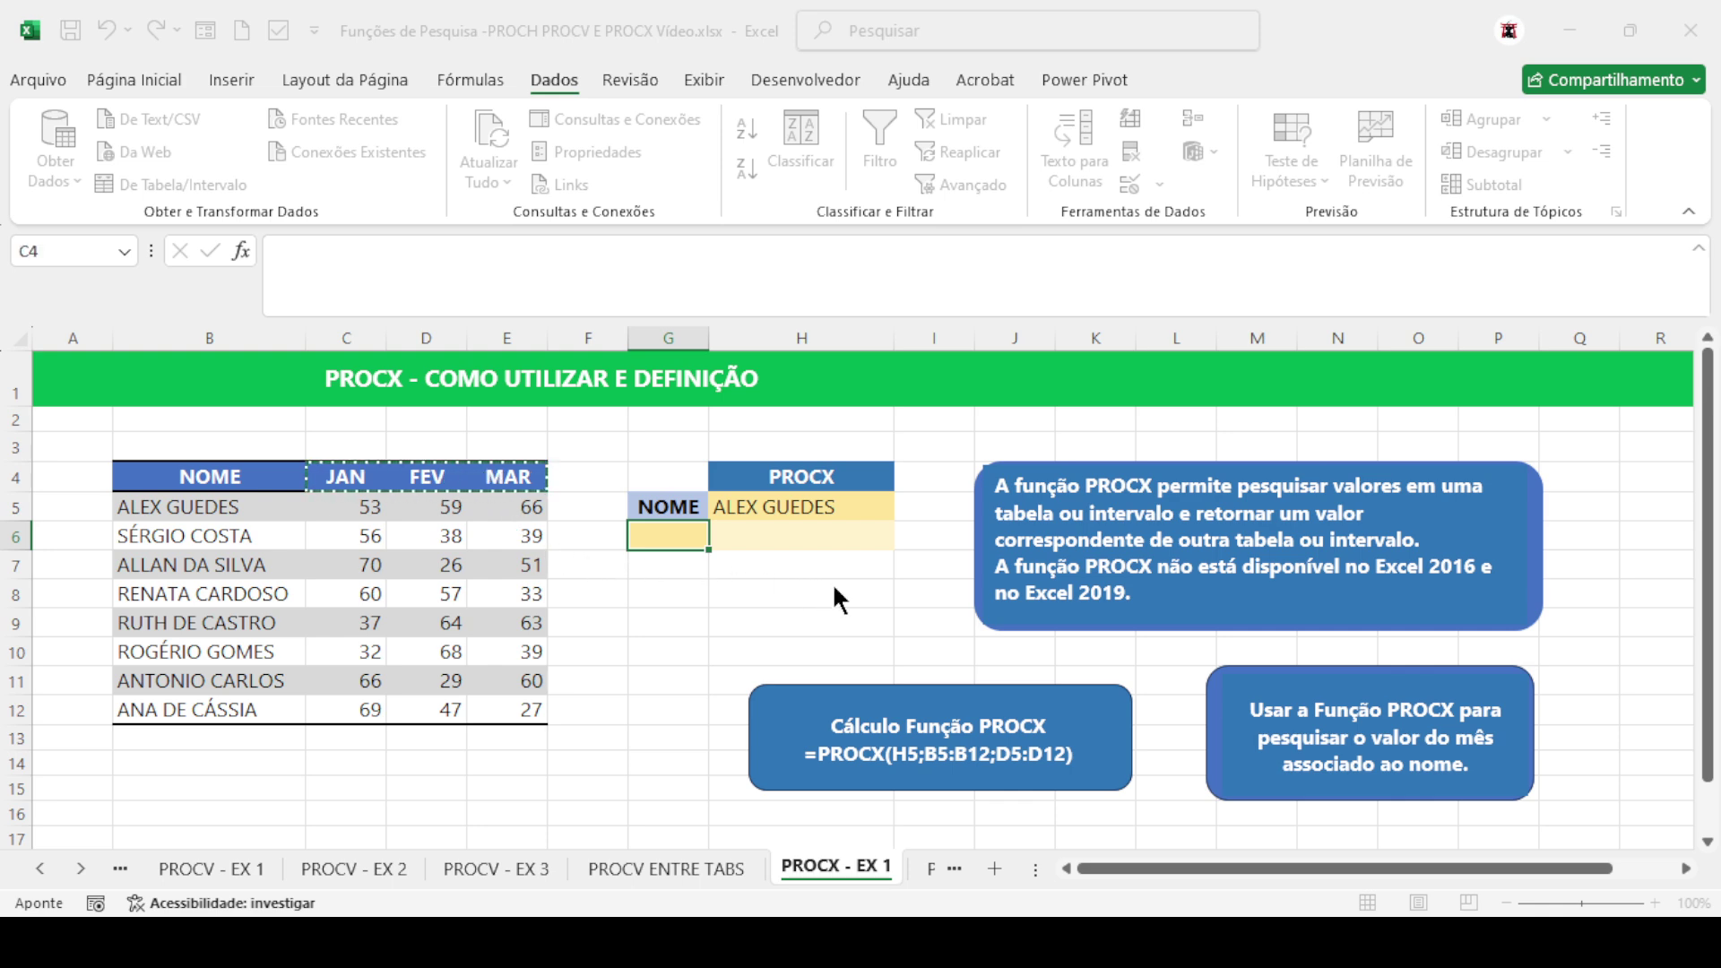
click(896, 620)
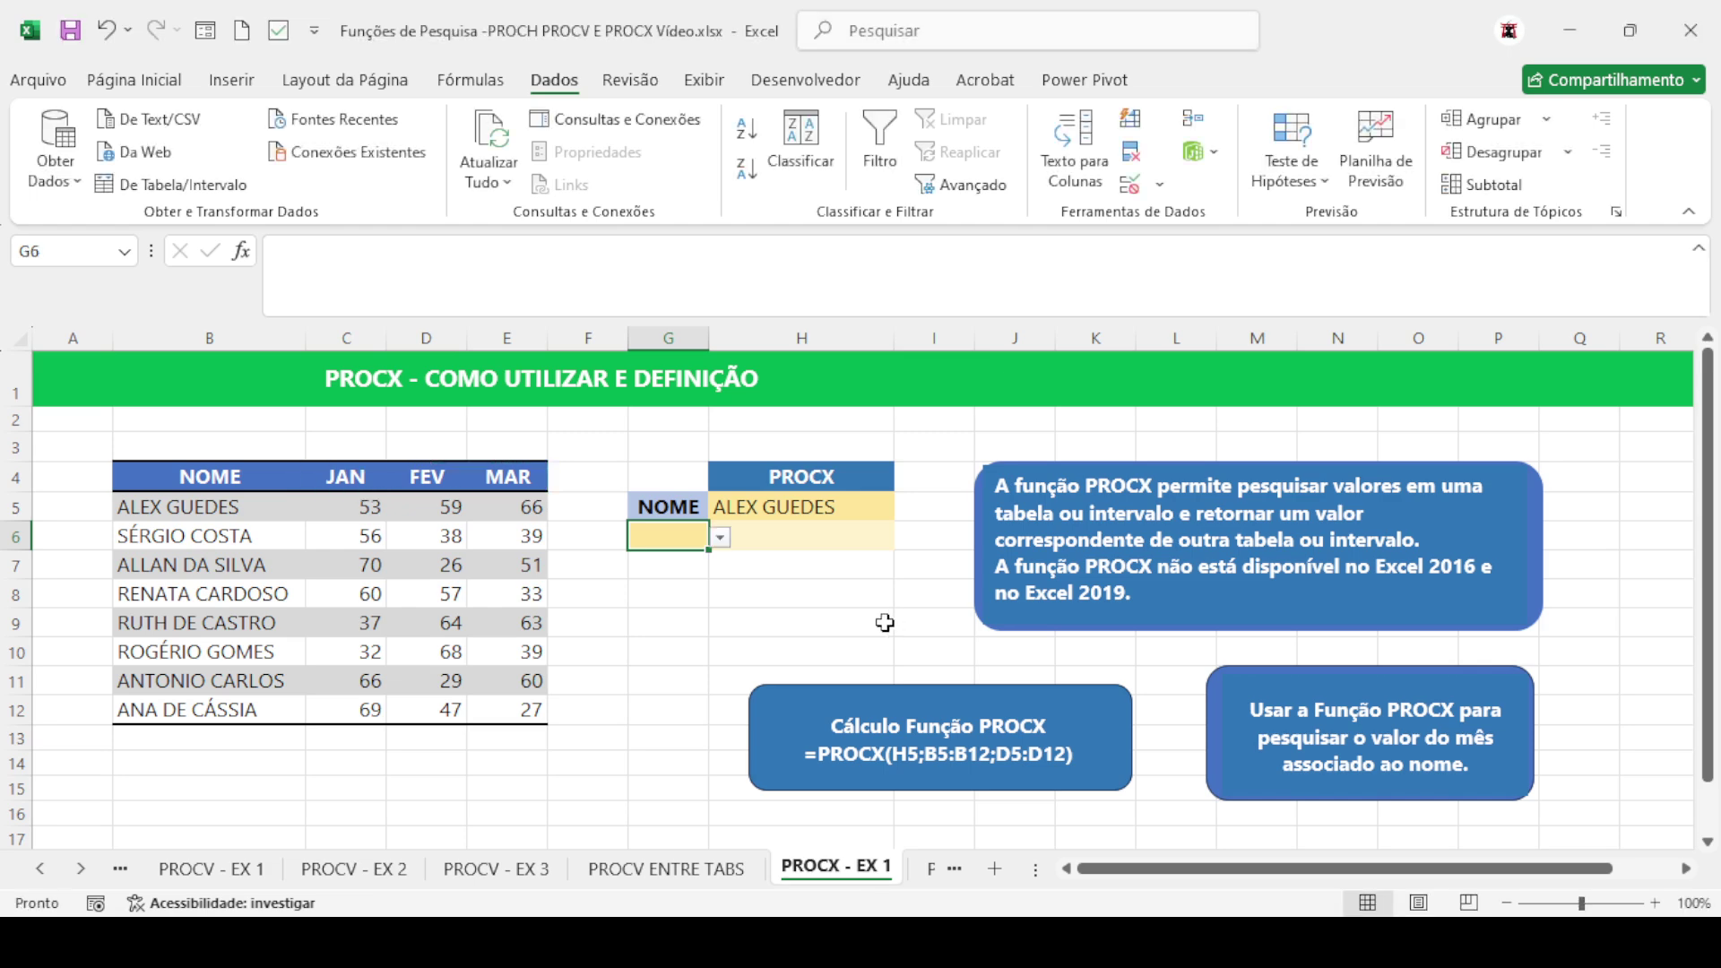
click(720, 537)
click(674, 557)
Look up the January value for the chosen name by entering =PROCX(H5;B5:B12;C5:C12) in H6
click(769, 536)
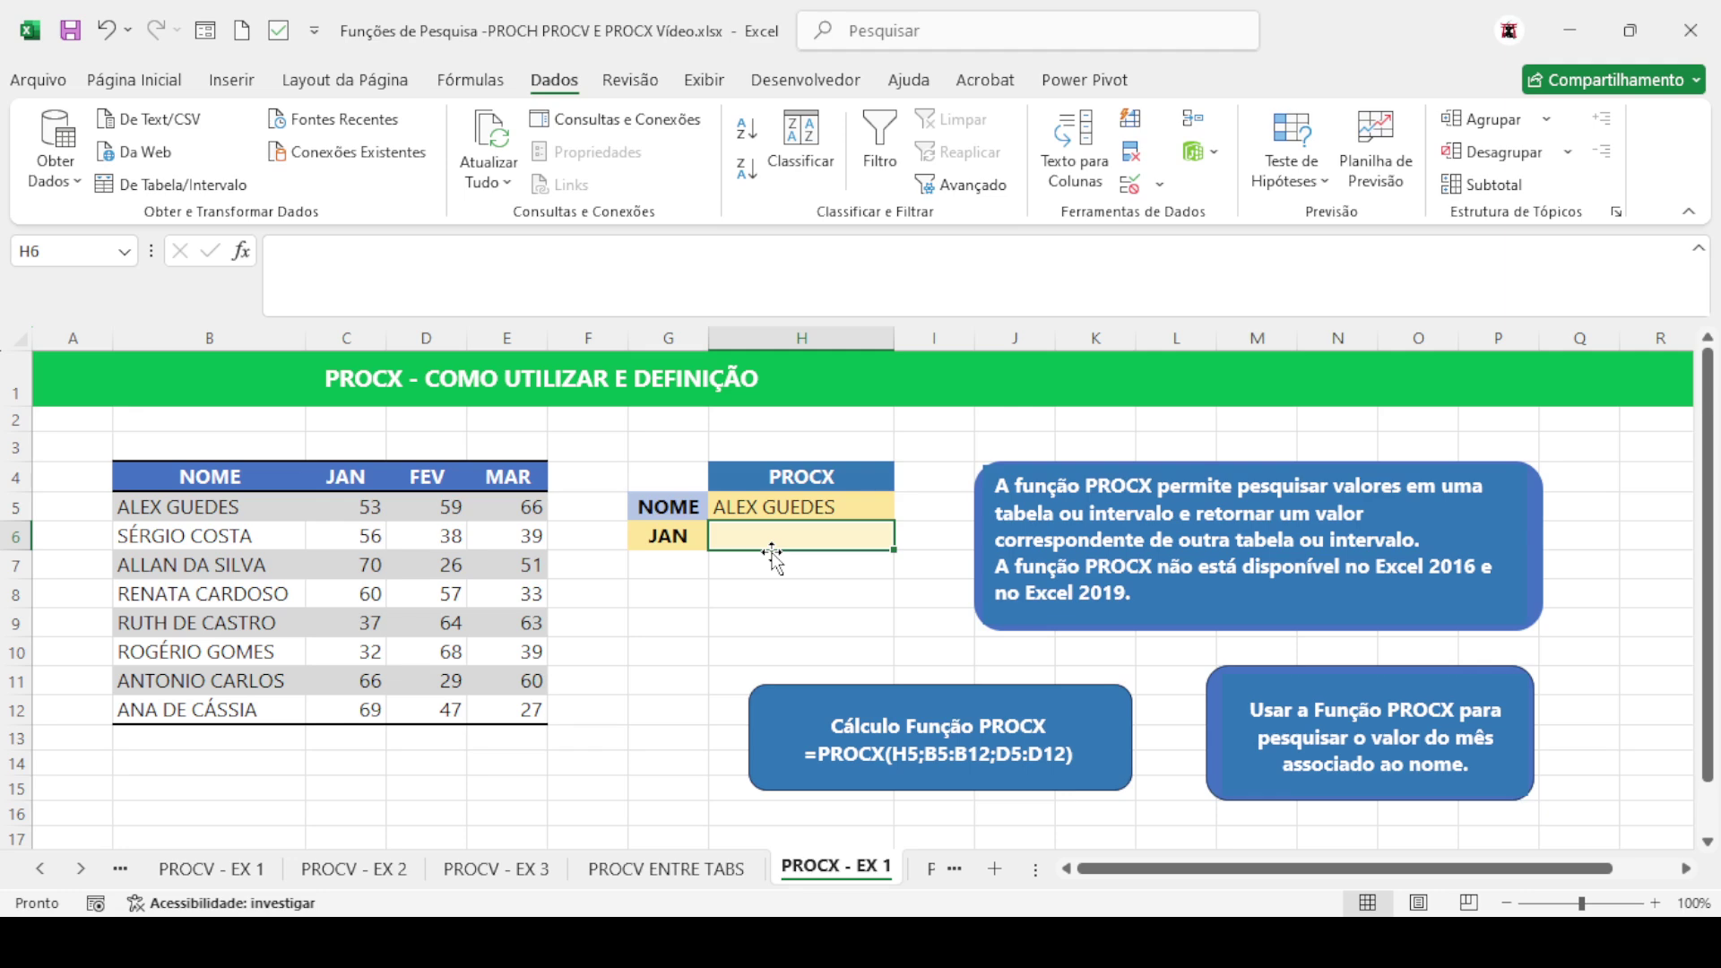
text(=procx)
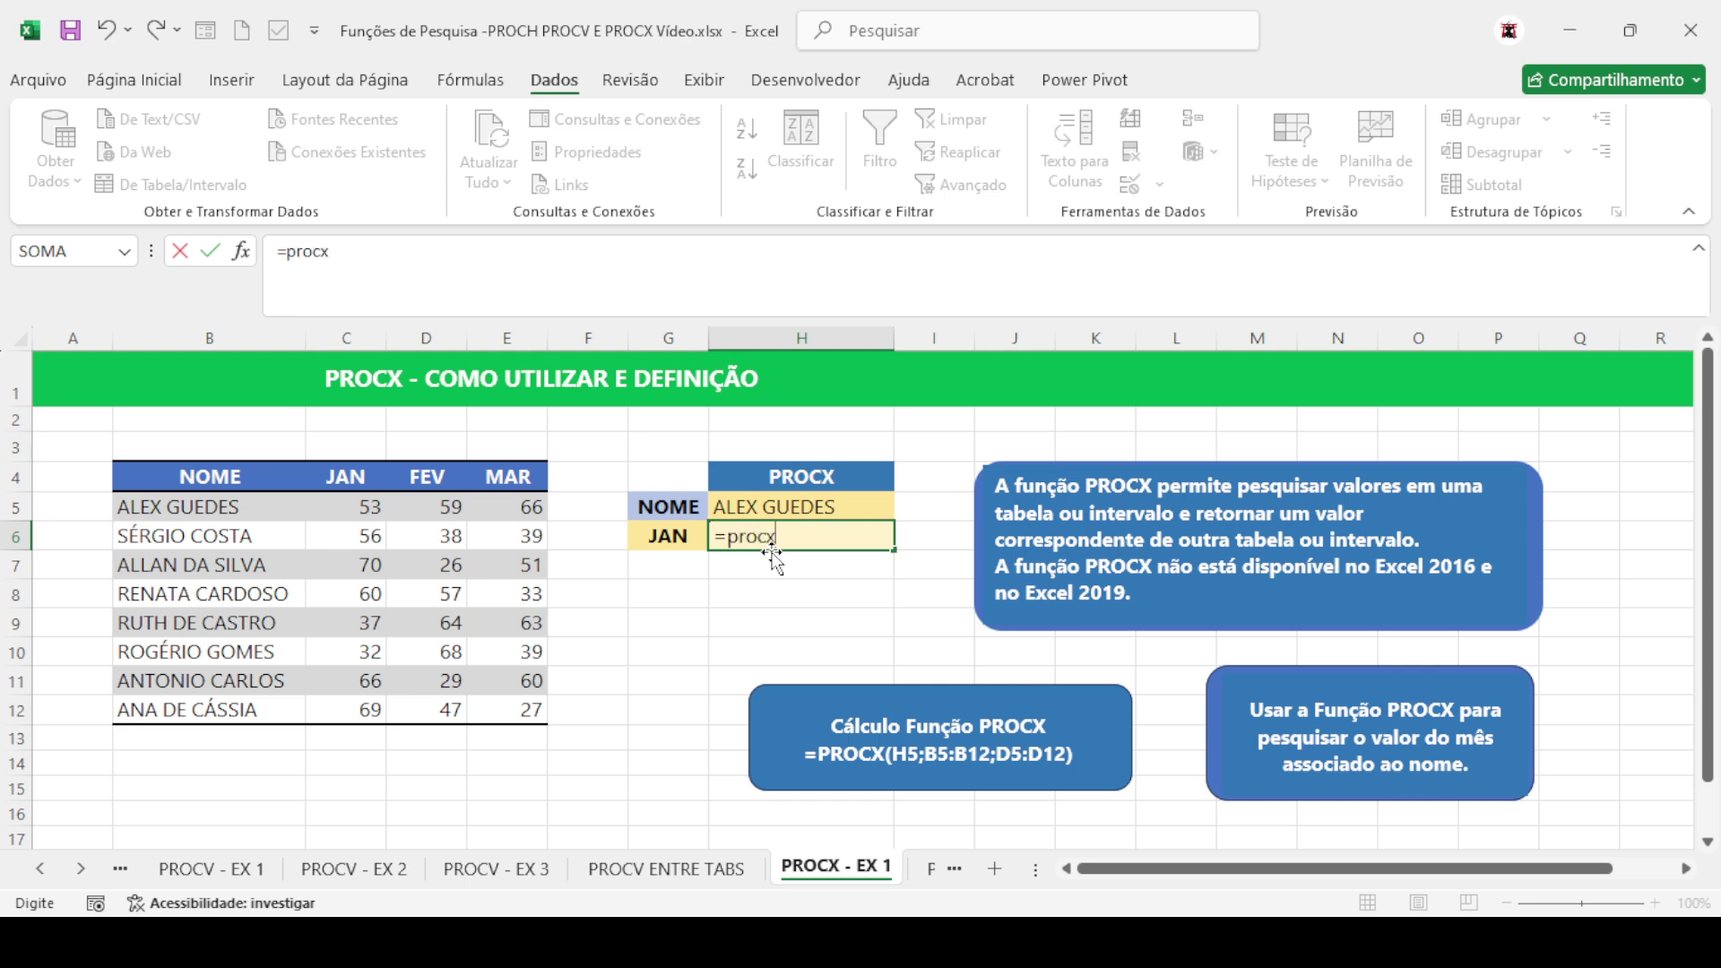
text(()
click(739, 507)
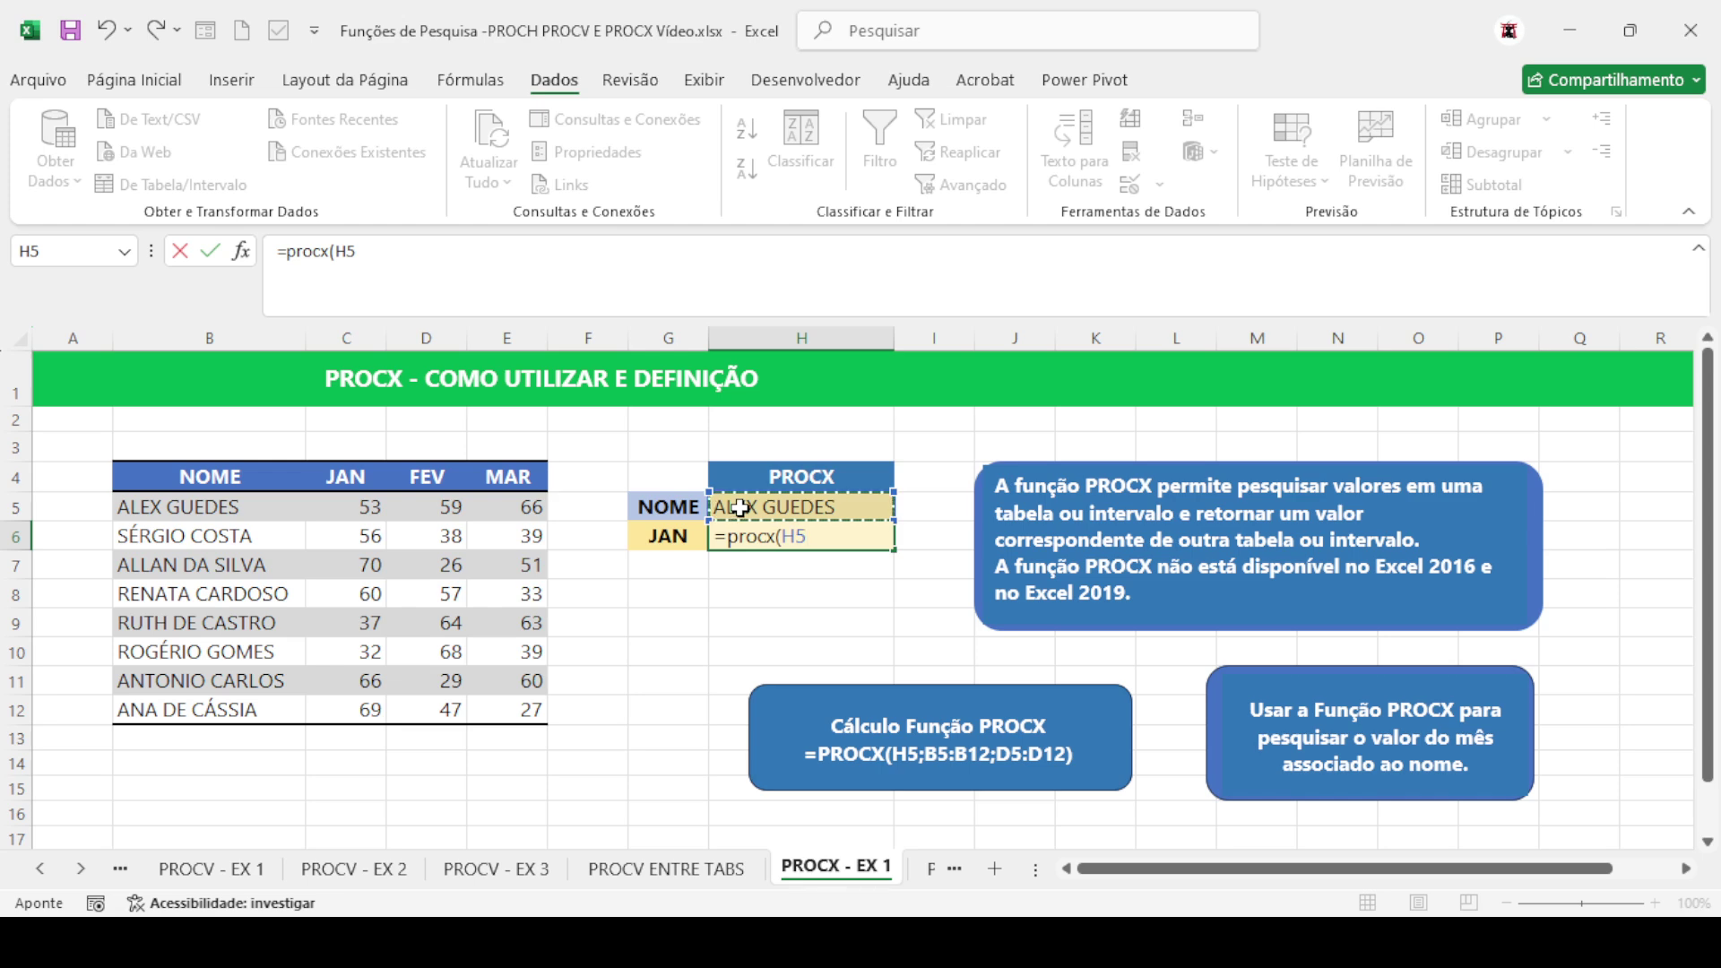
text(;)
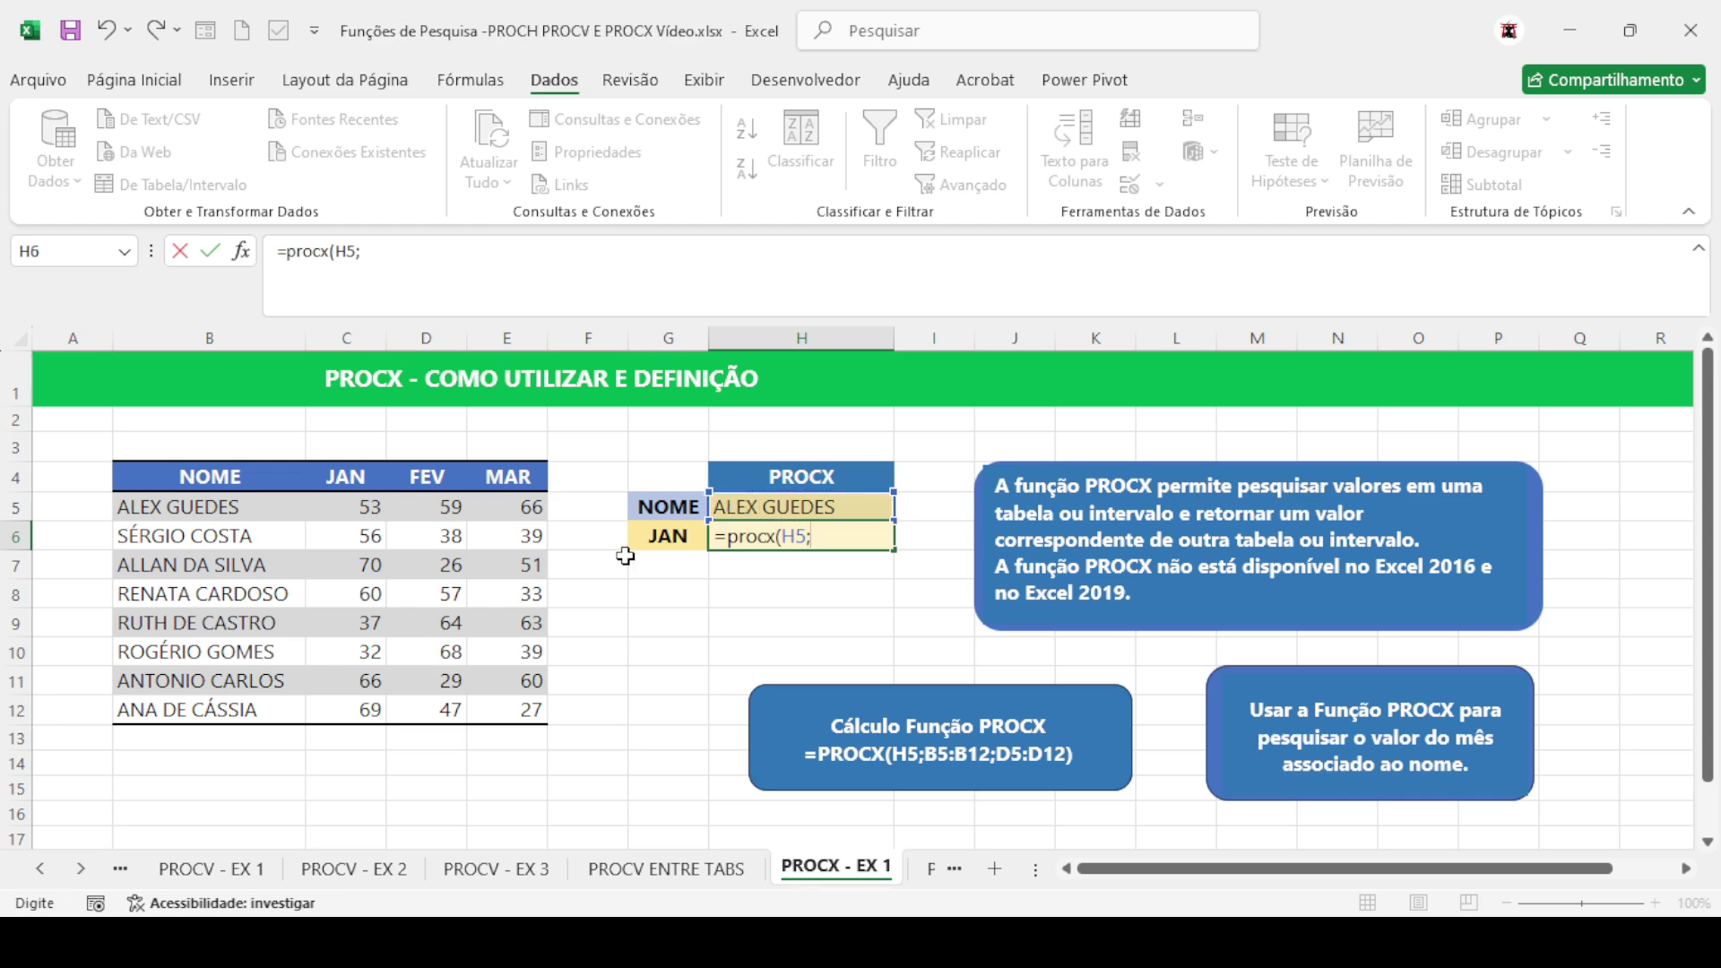
drag(215, 508, 217, 707)
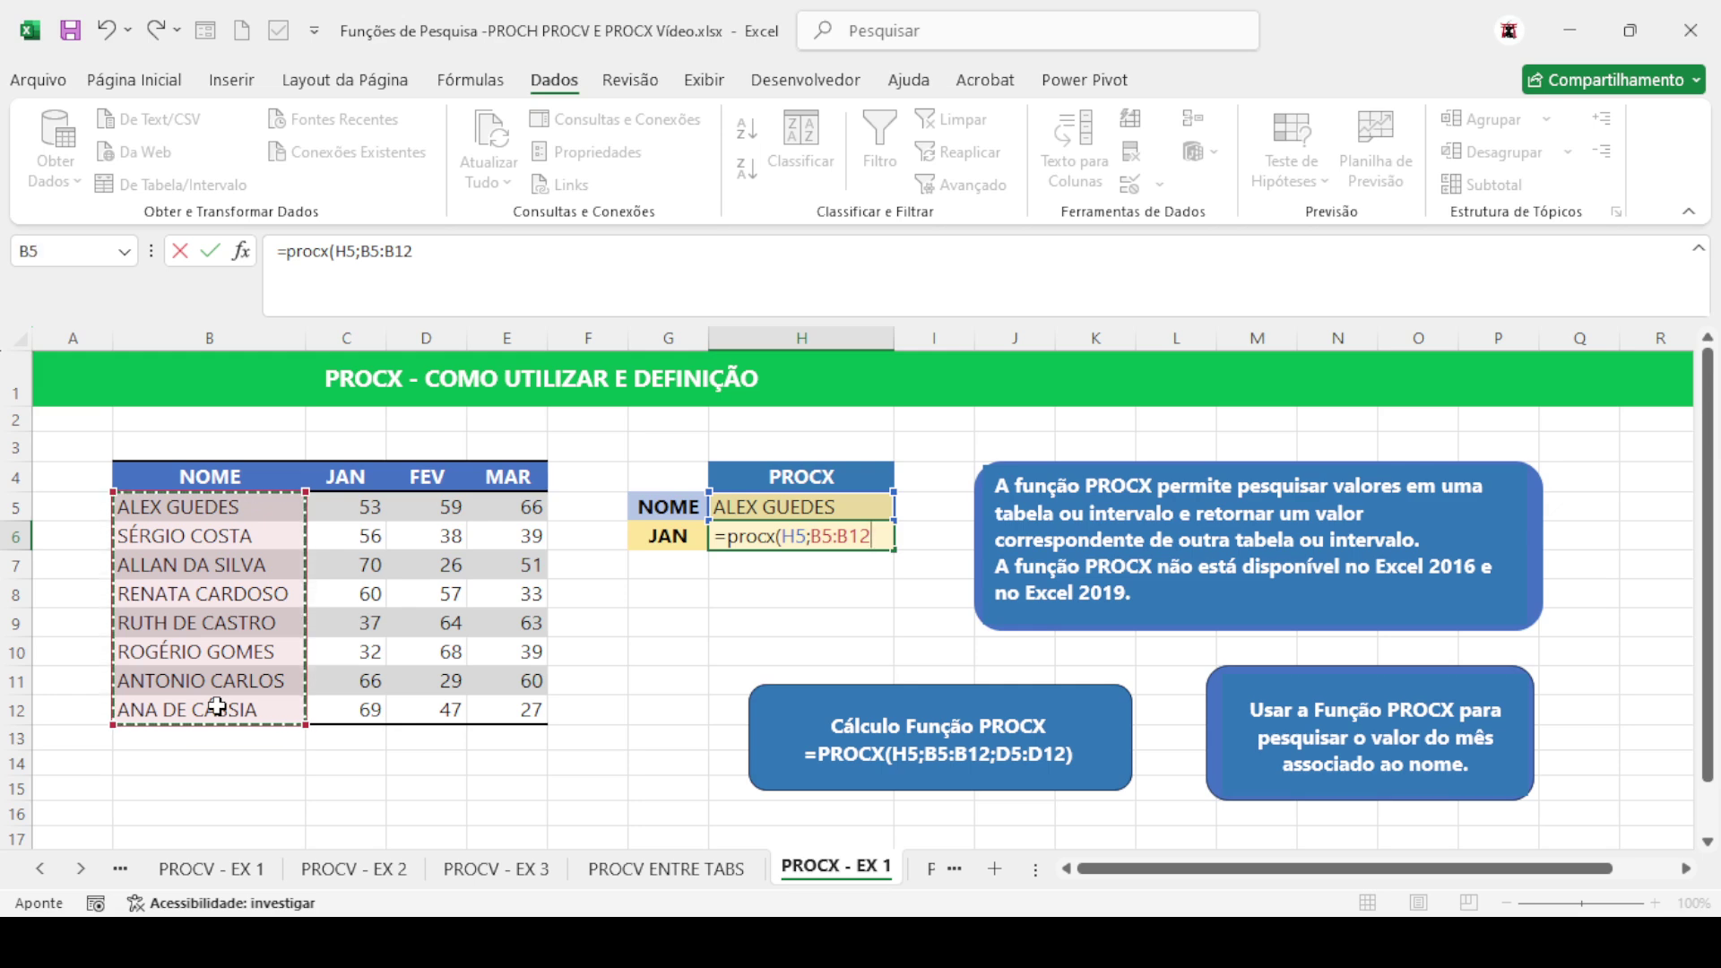
text(;)
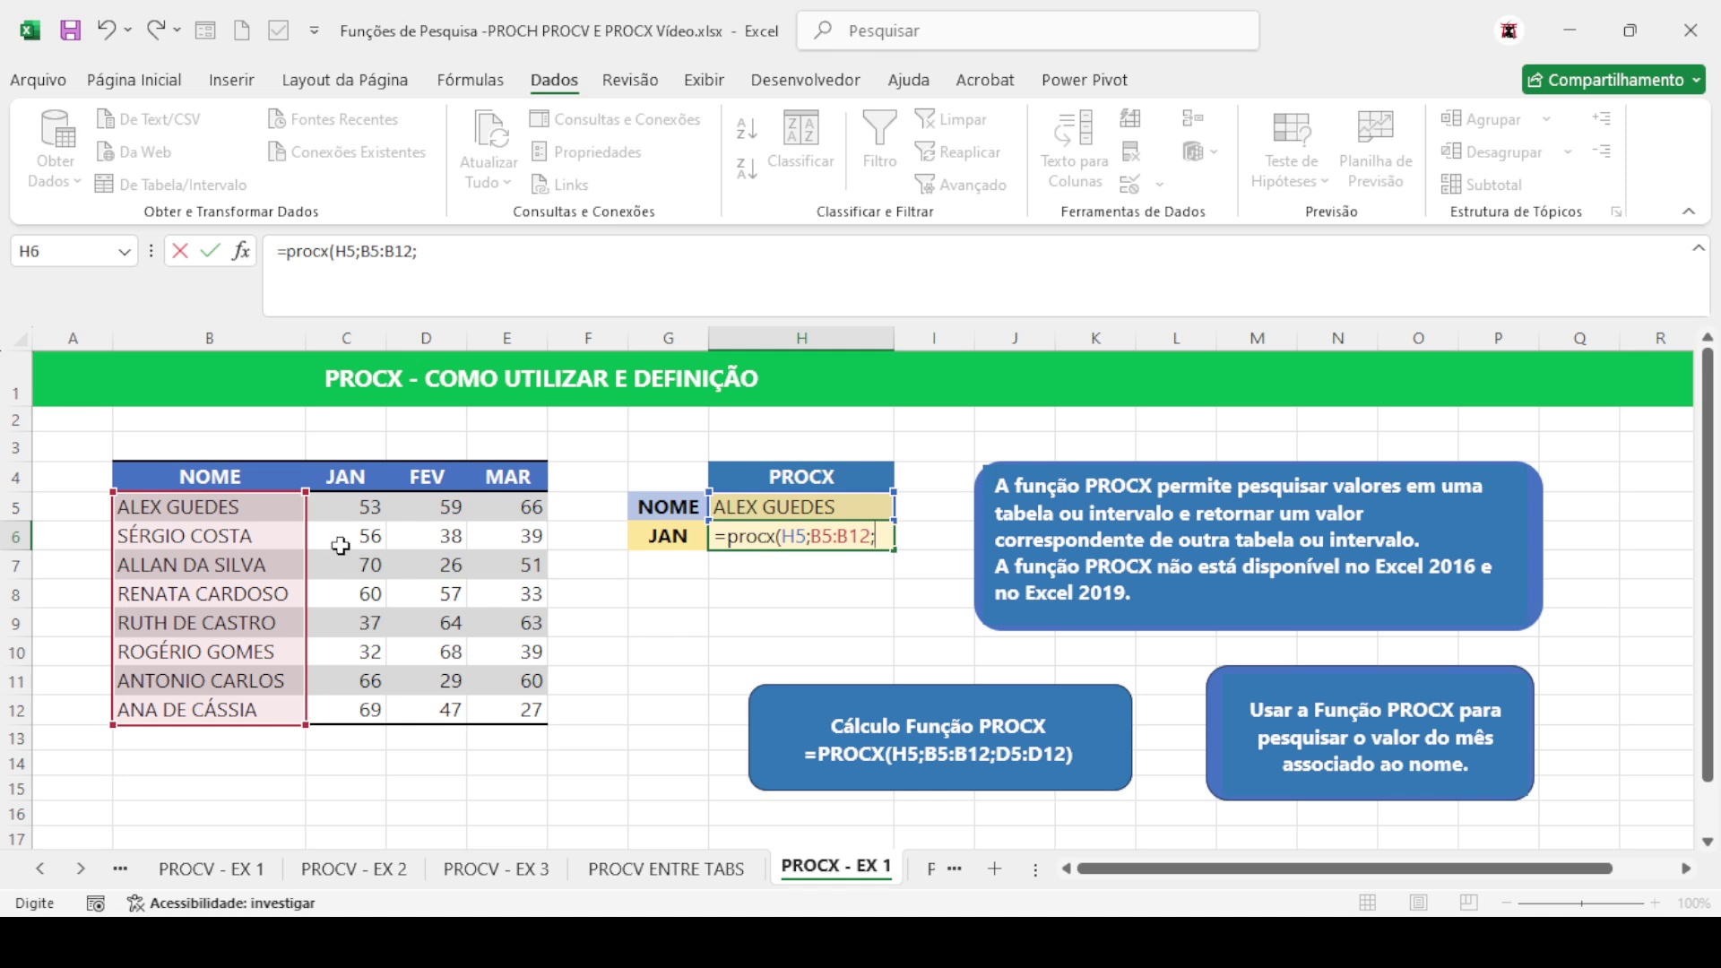
drag(351, 503, 358, 708)
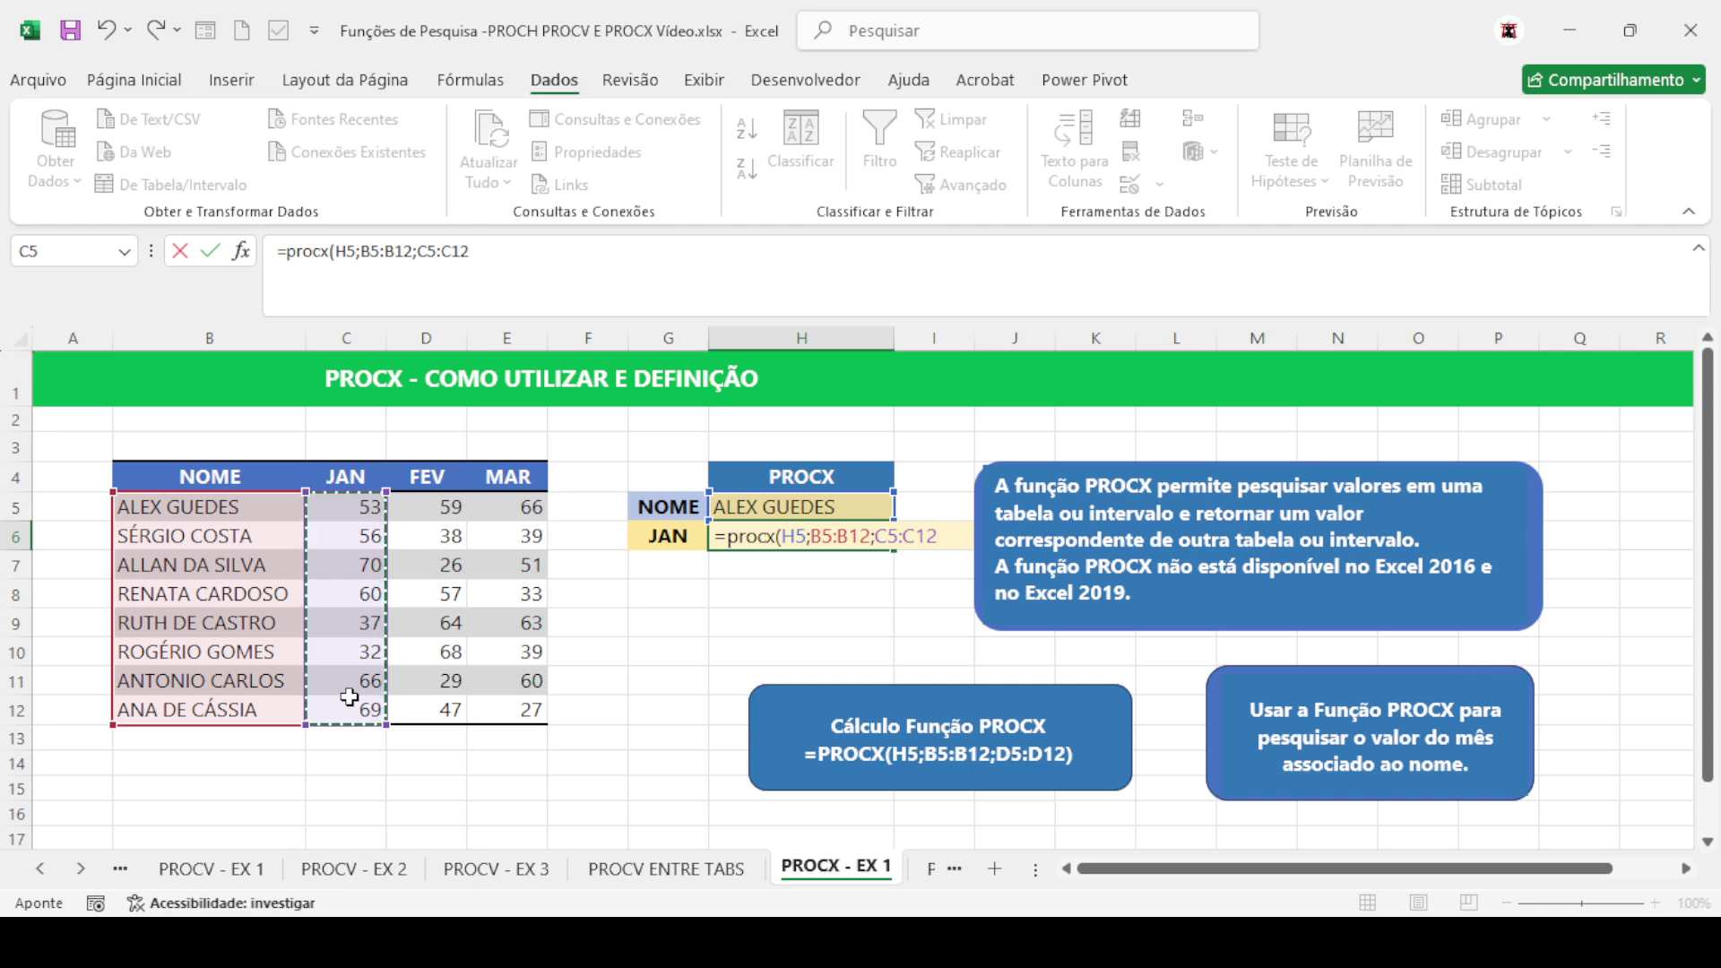
key(Return)
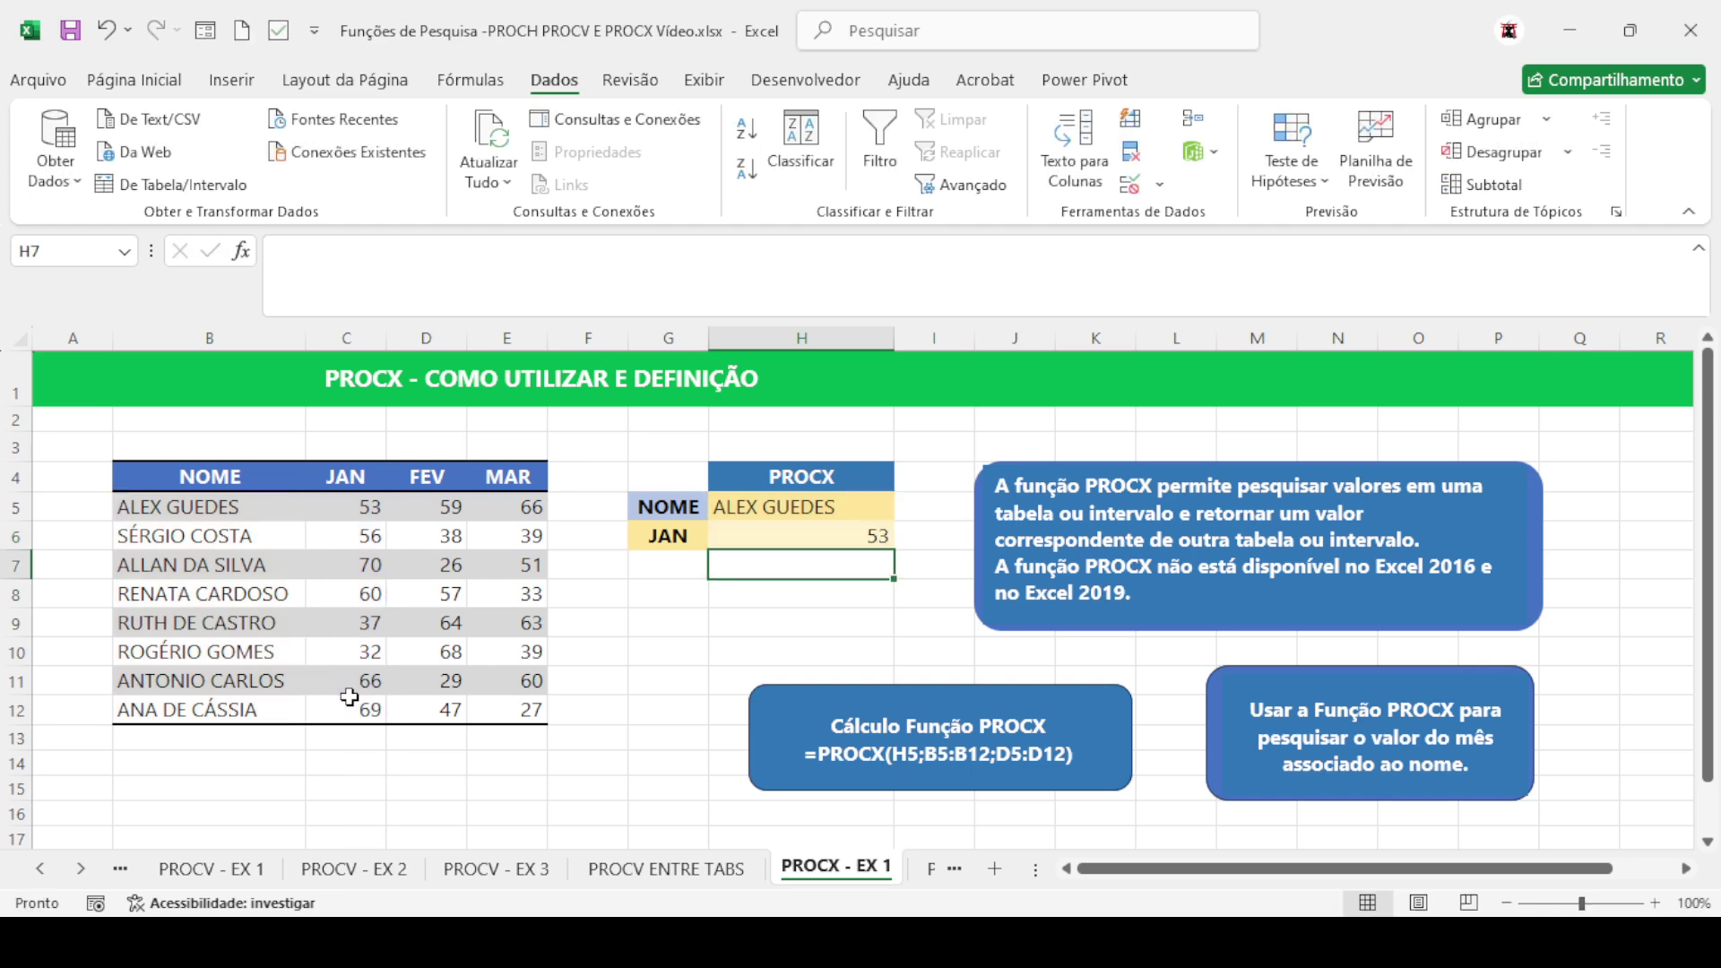
key(Up)
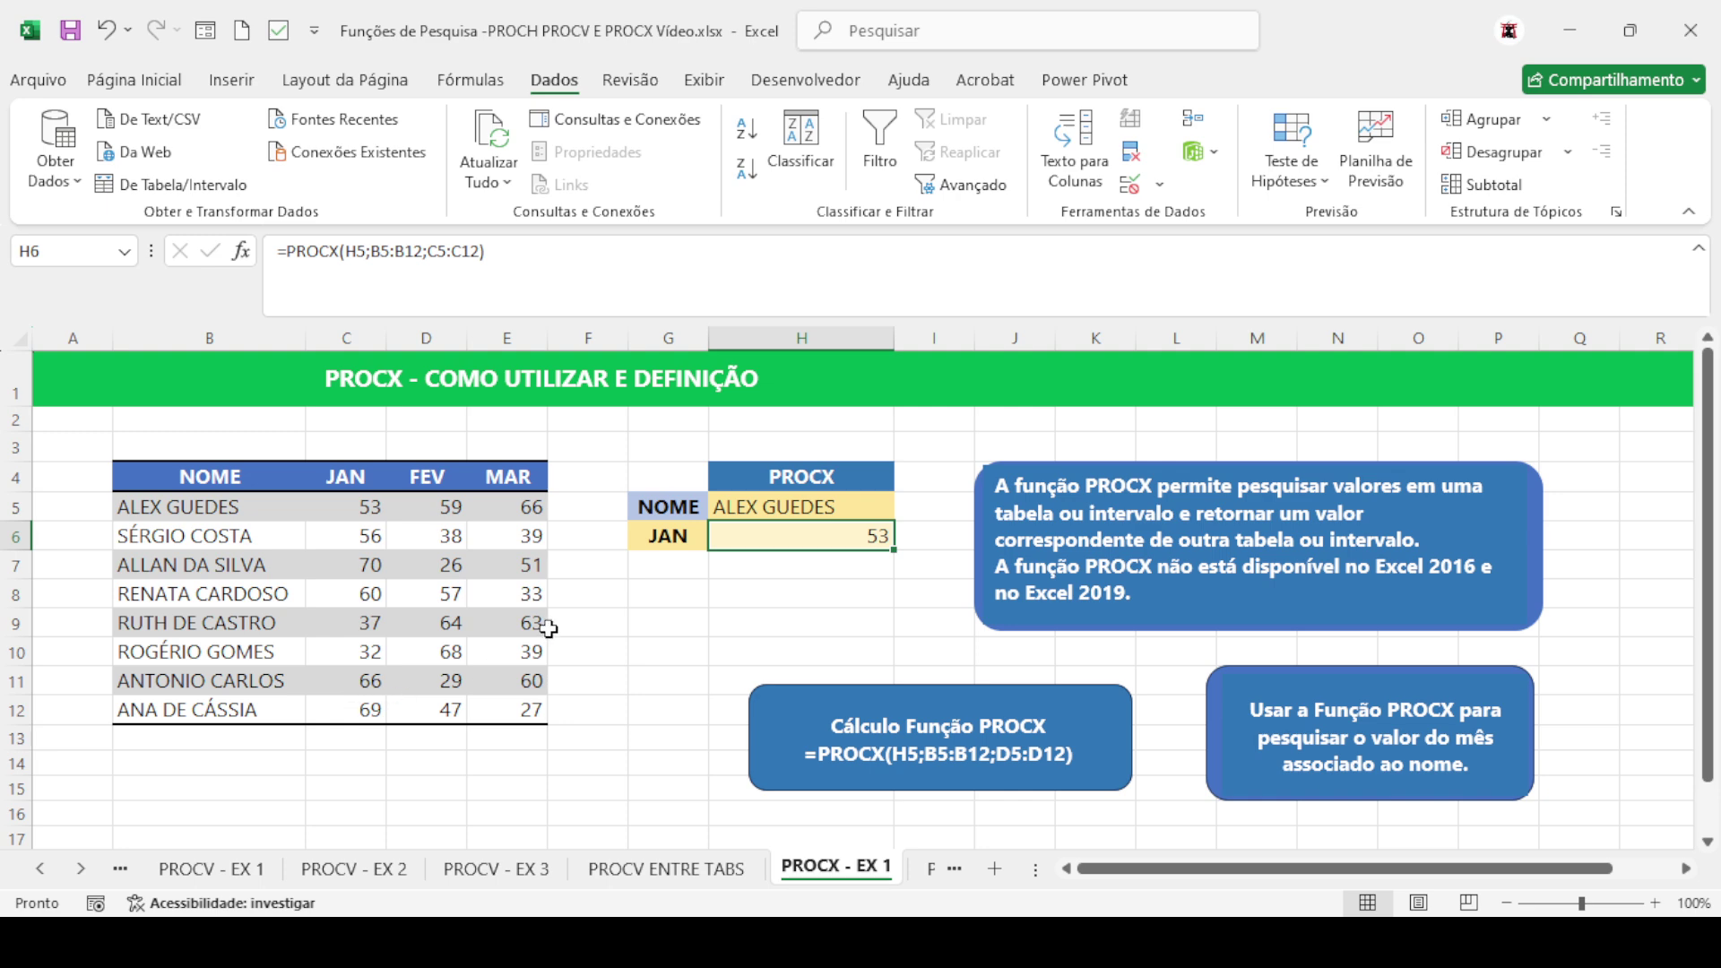
Test the PROCX lookup by choosing the name from B7 and then the one from B9 in the H5 list
click(784, 502)
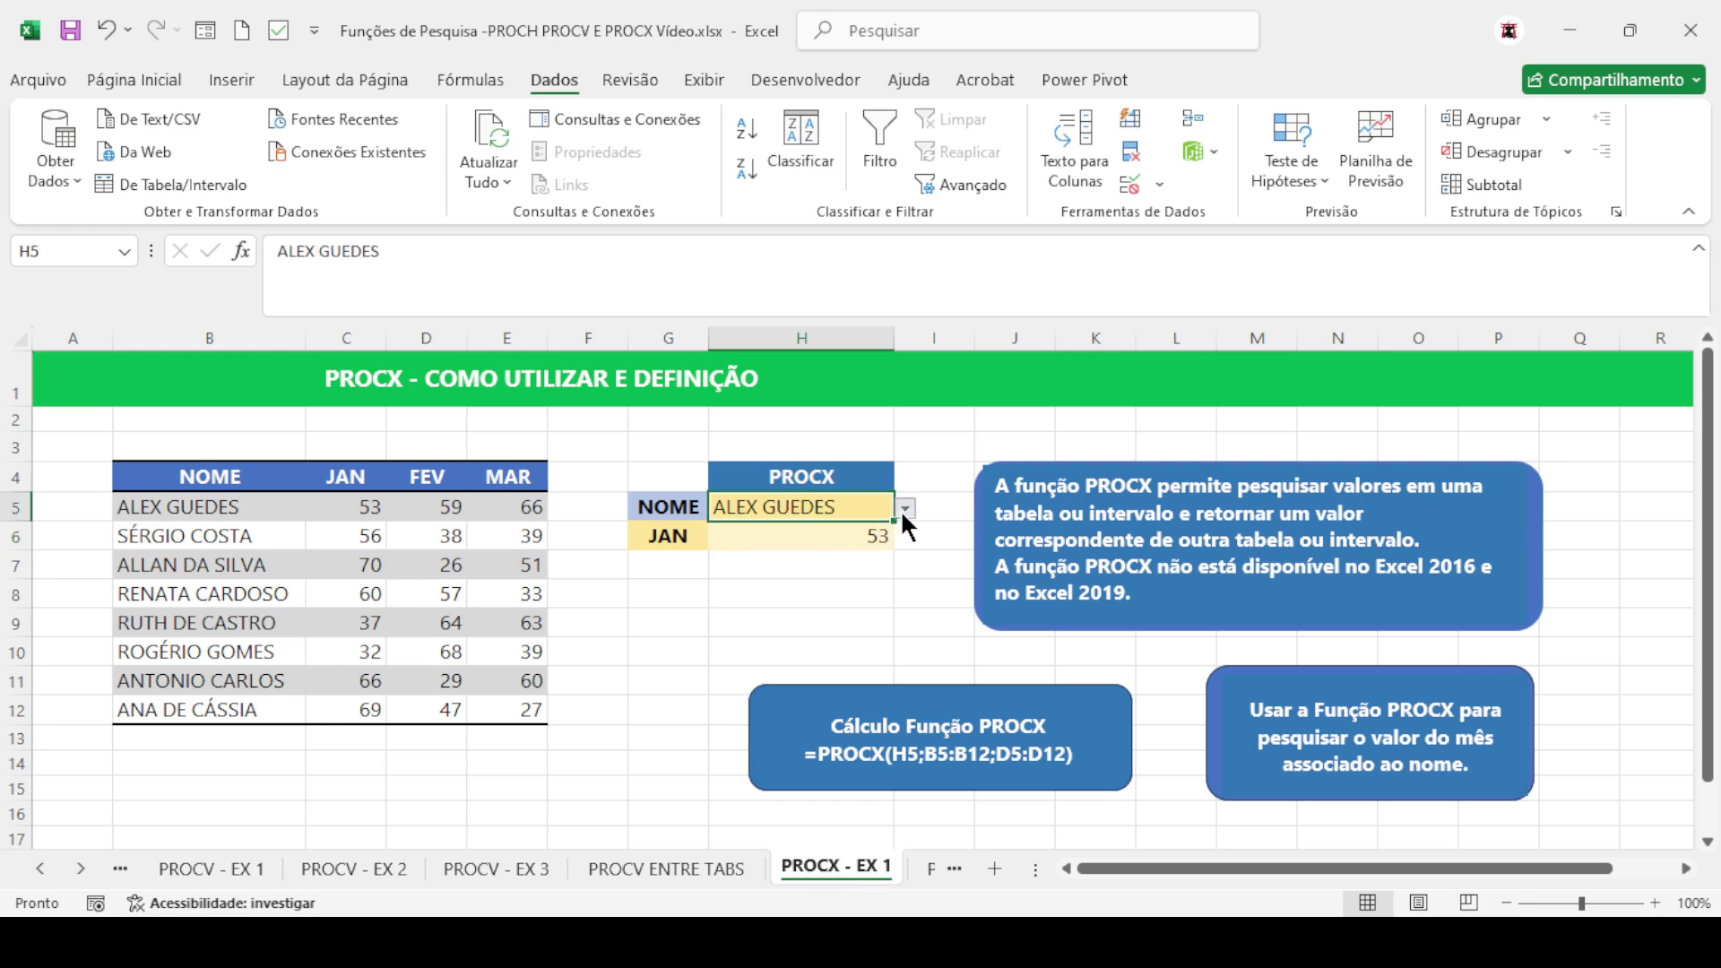
click(819, 552)
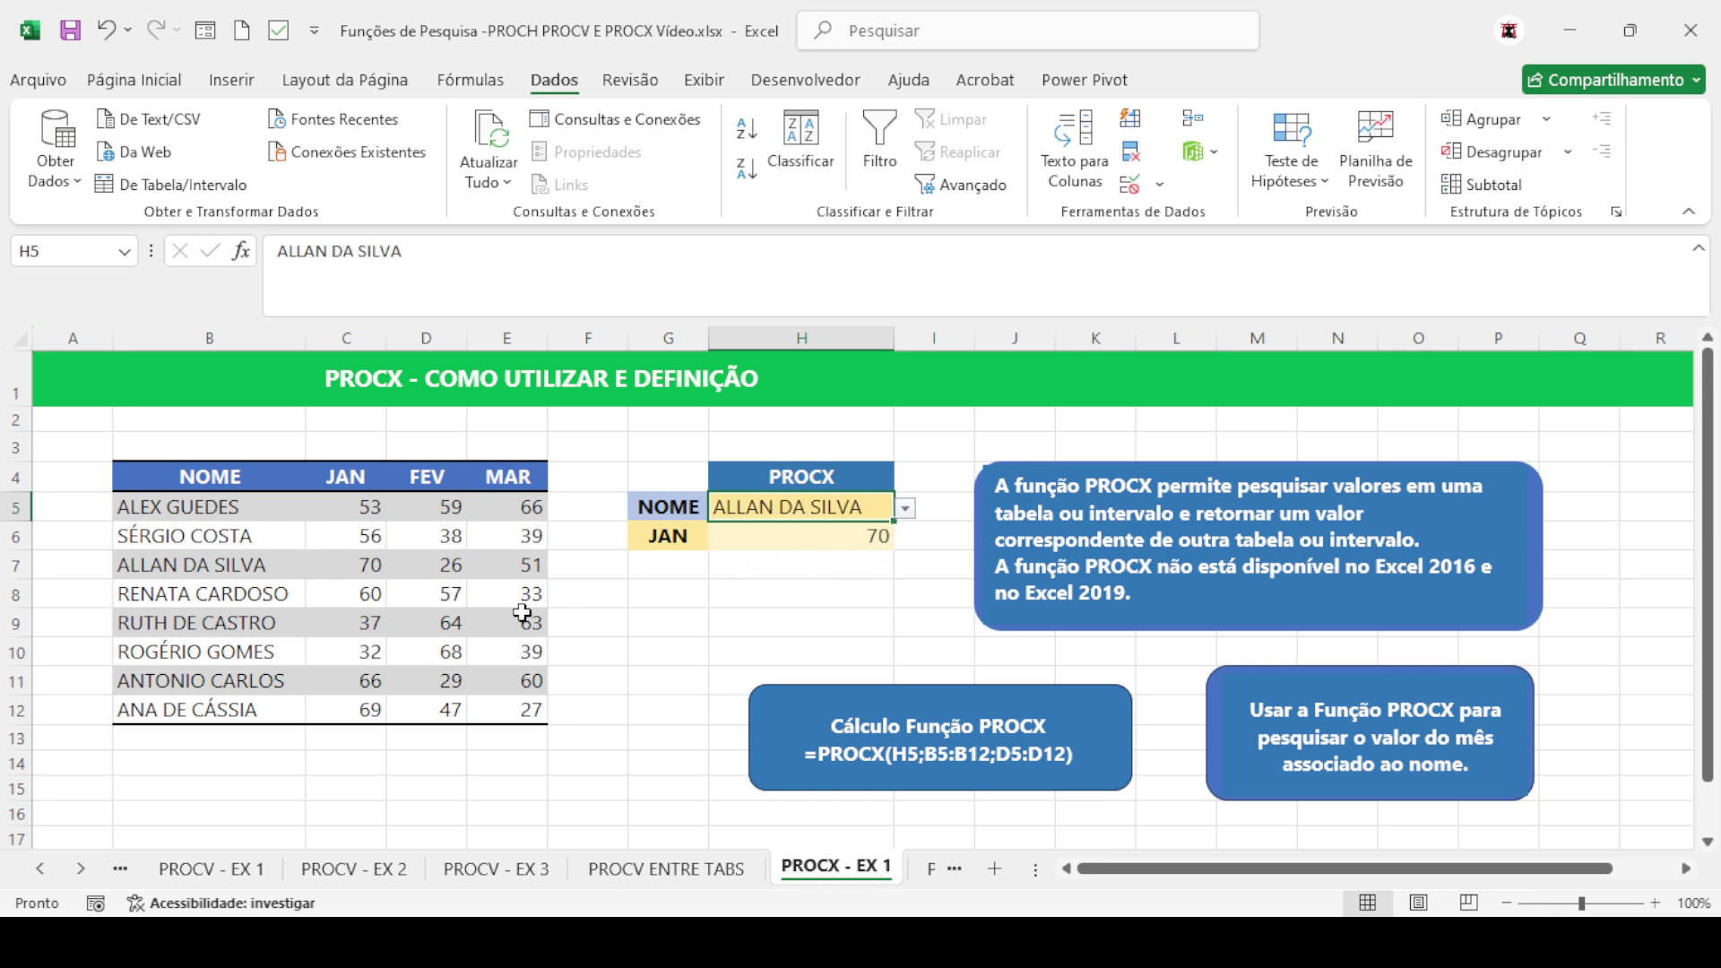
click(664, 536)
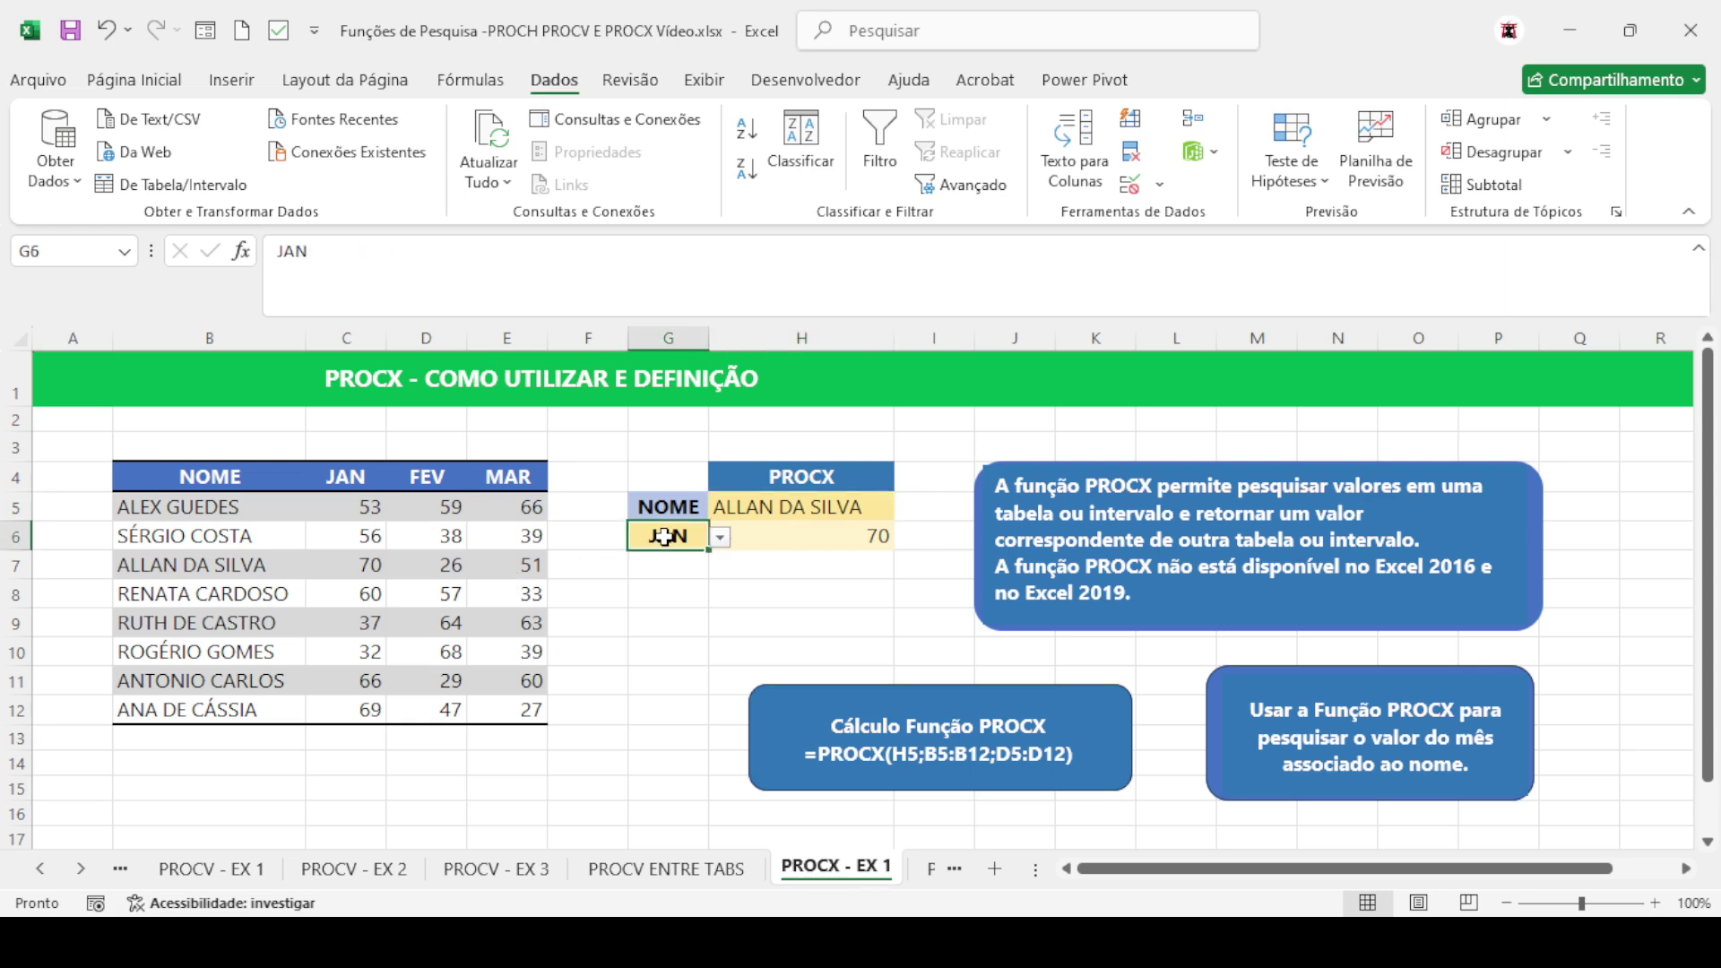
click(739, 516)
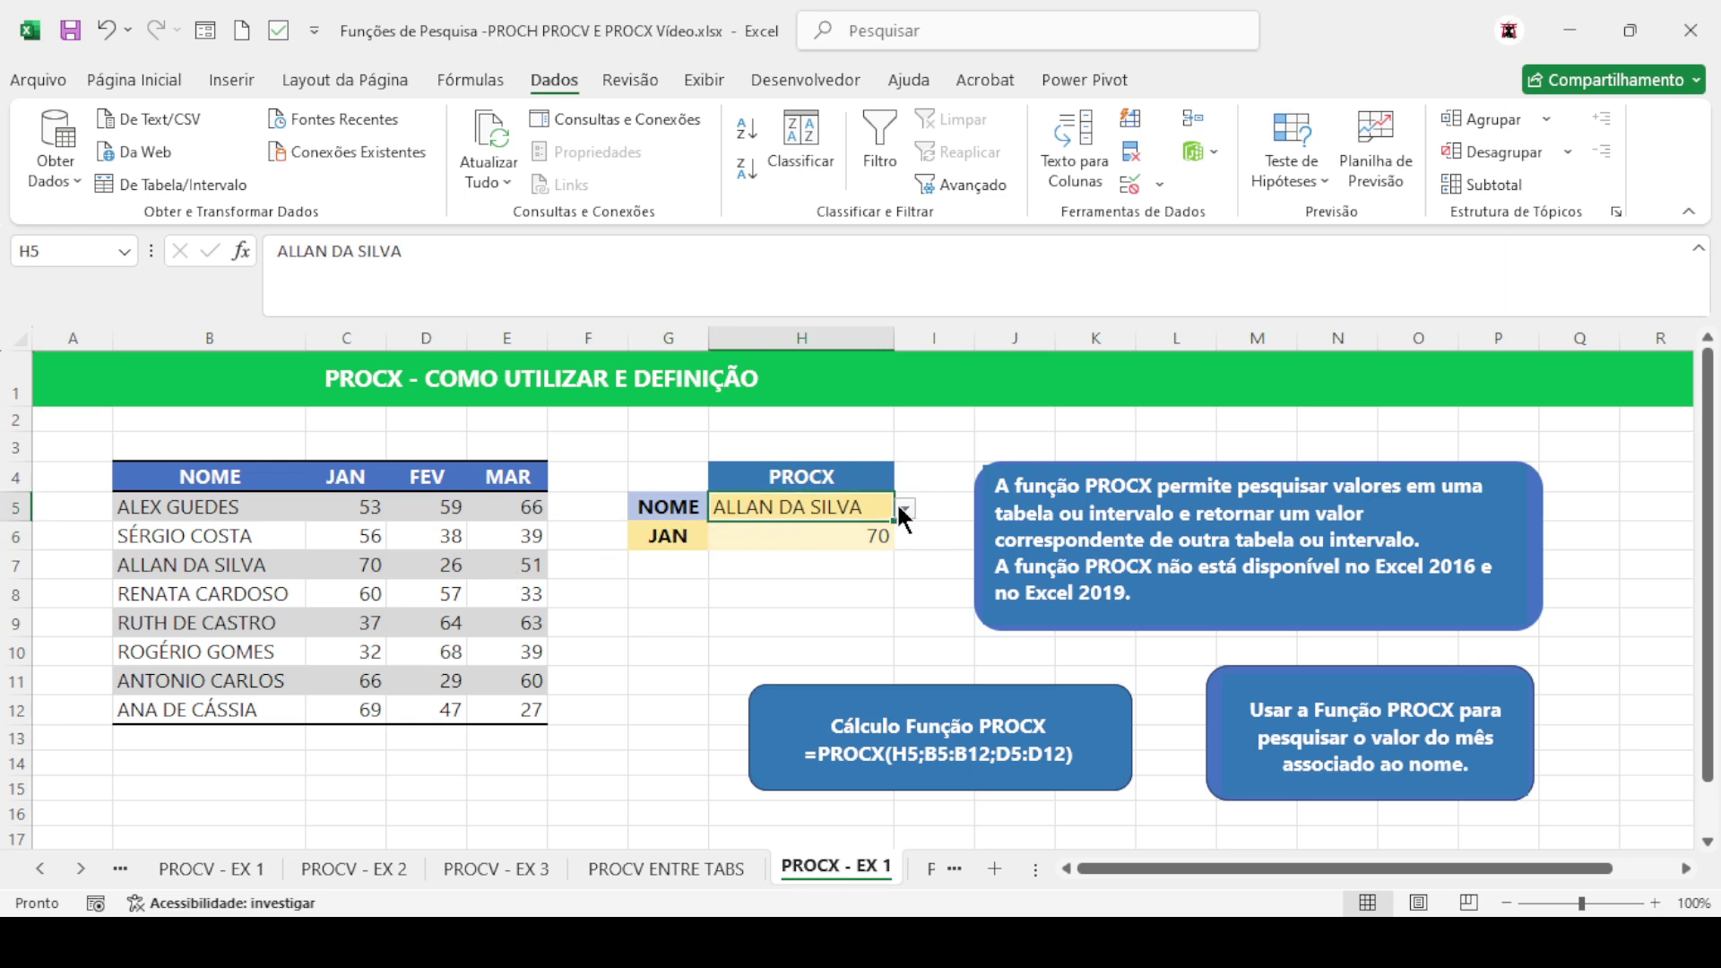
click(817, 606)
Set the month in G6 to MAR and change the return range of the PROCX formula in H6 to E5:E12
click(690, 540)
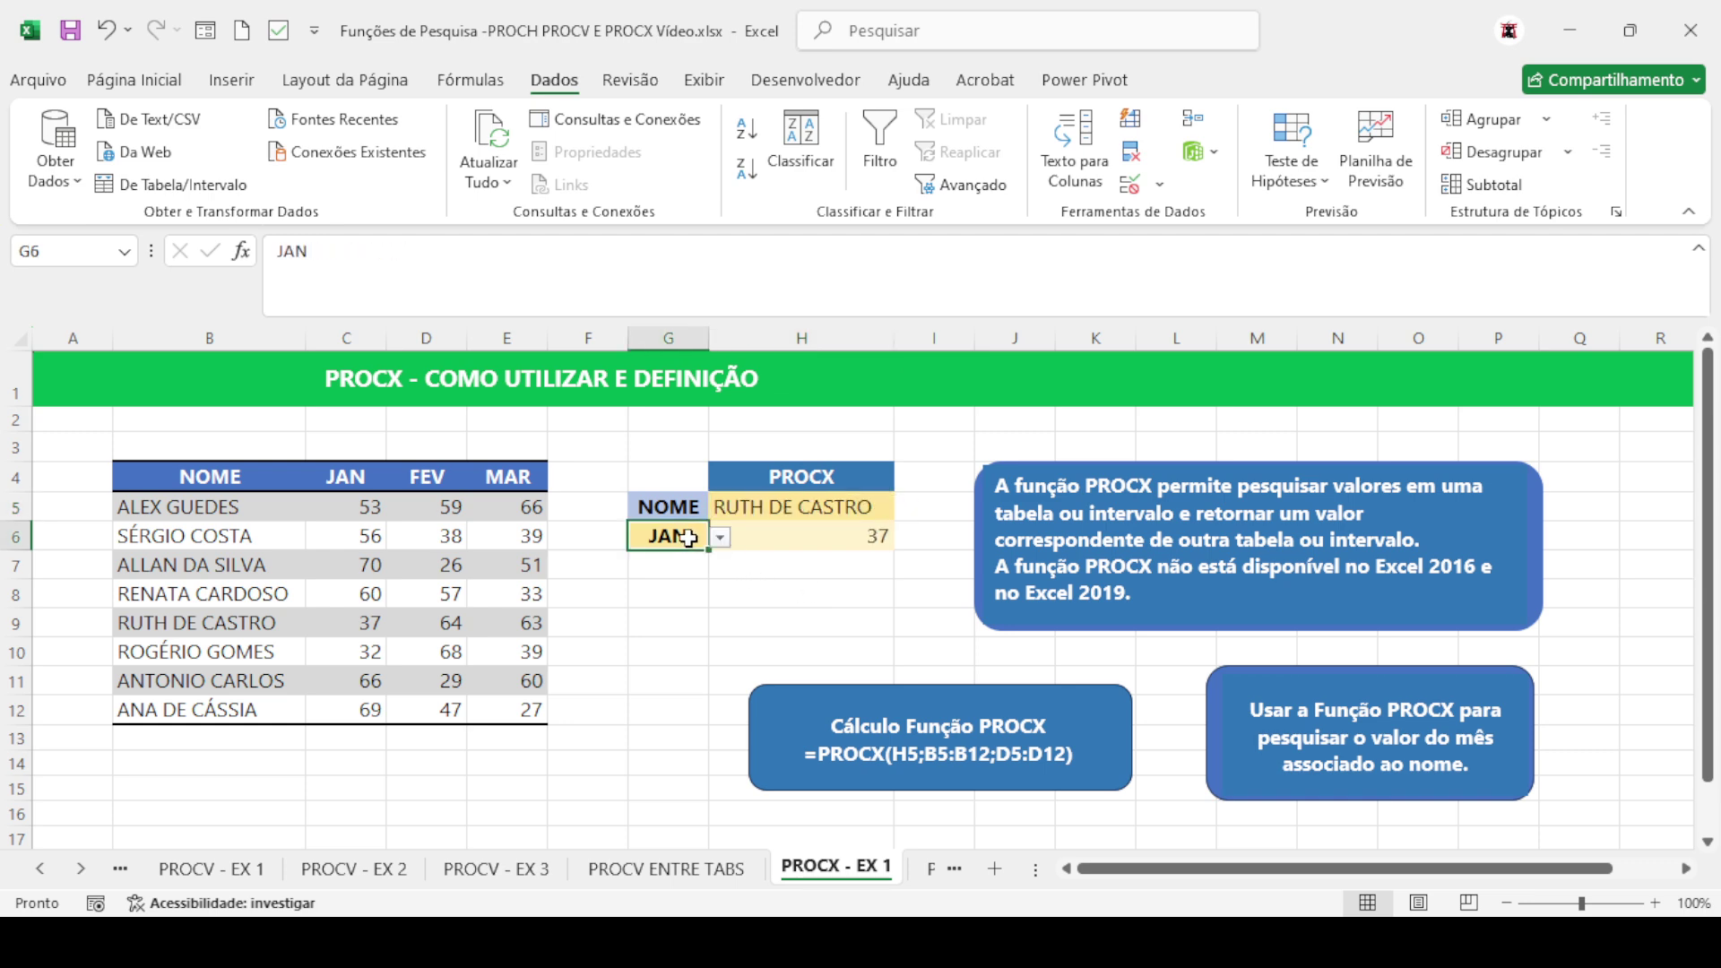
click(662, 584)
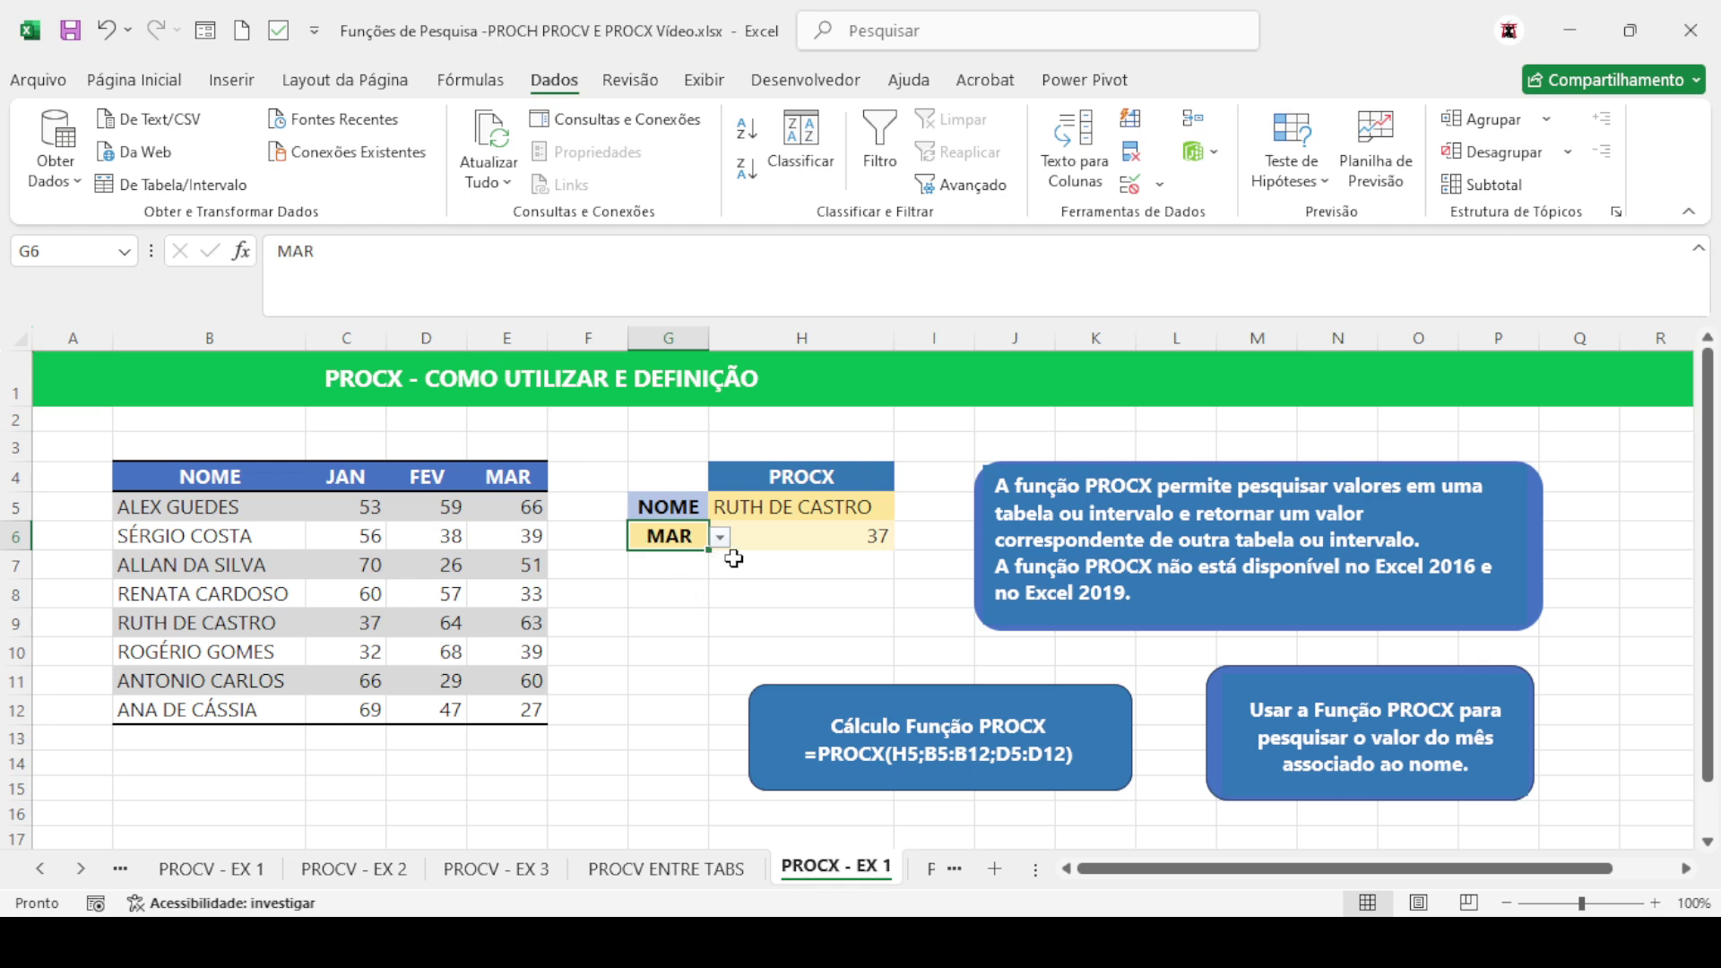
click(776, 536)
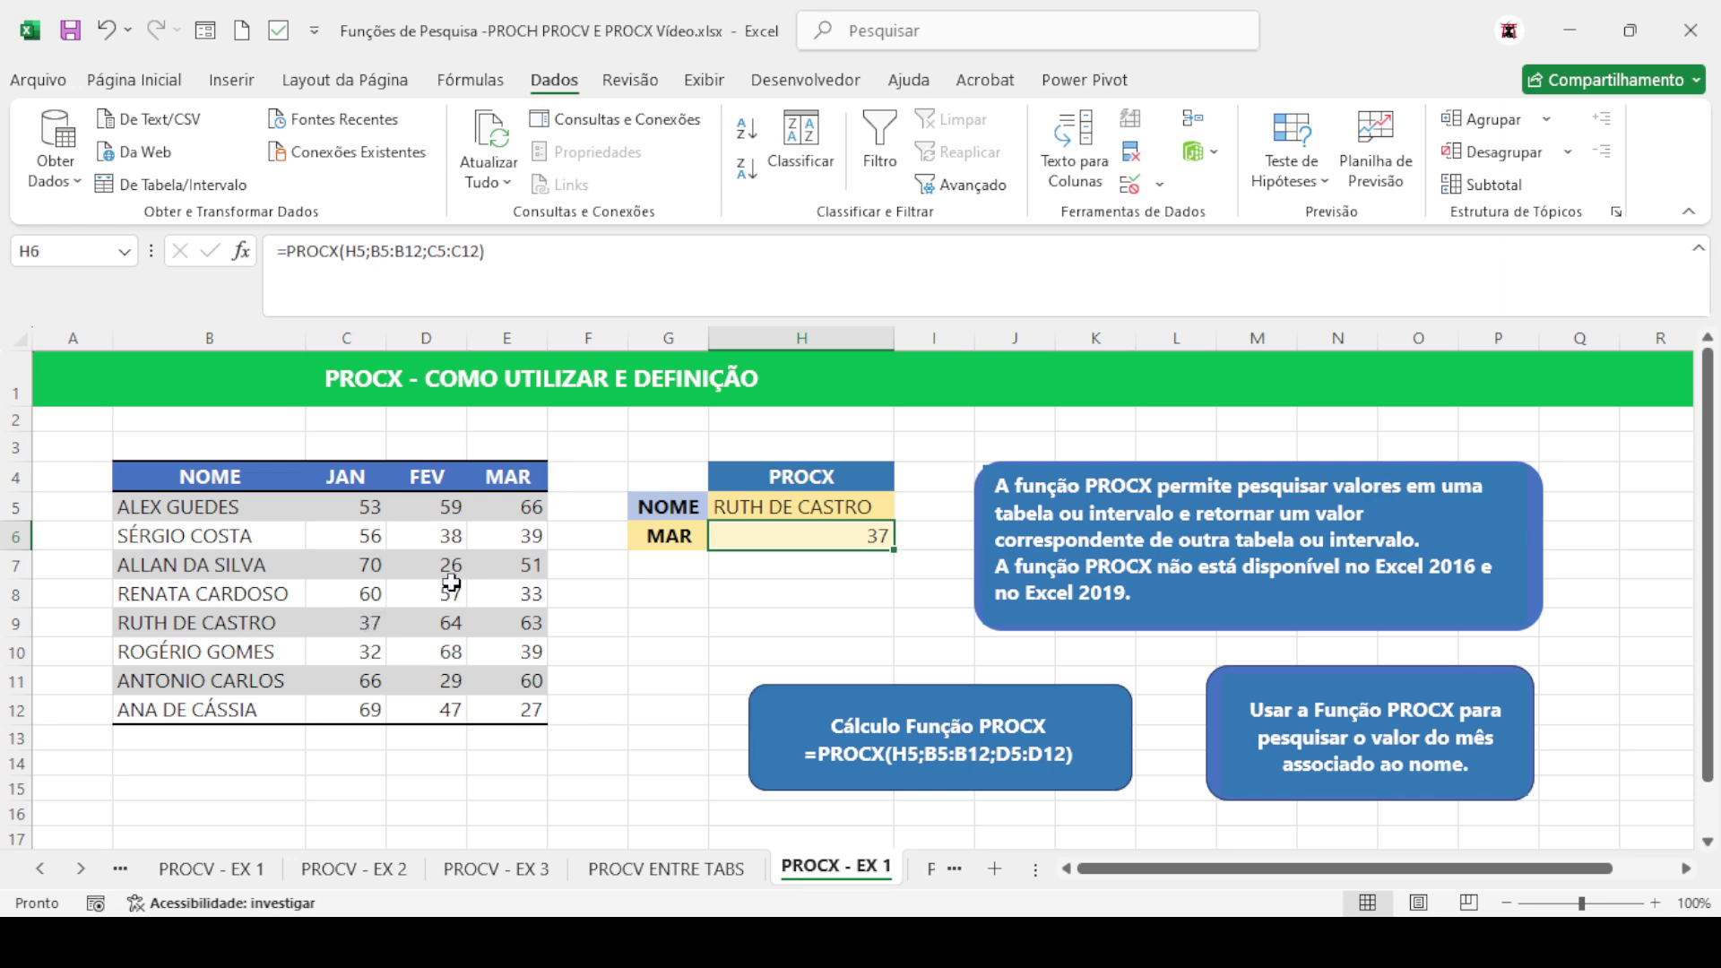
key(F2)
click(751, 535)
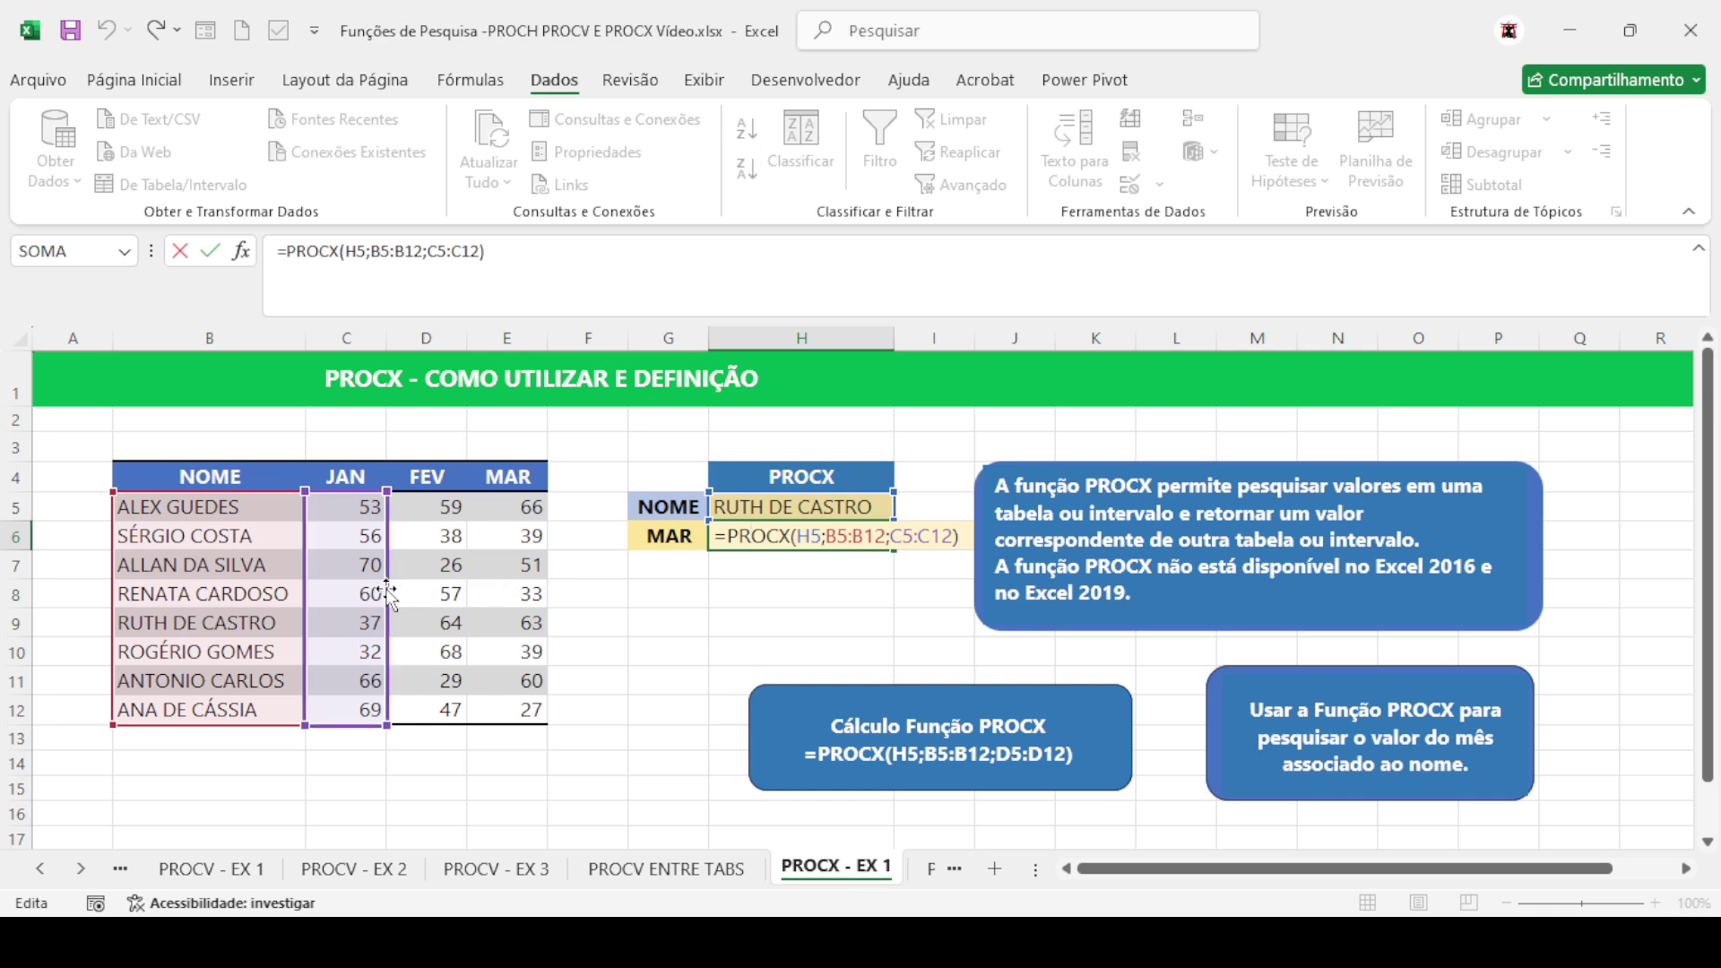
drag(390, 591, 498, 612)
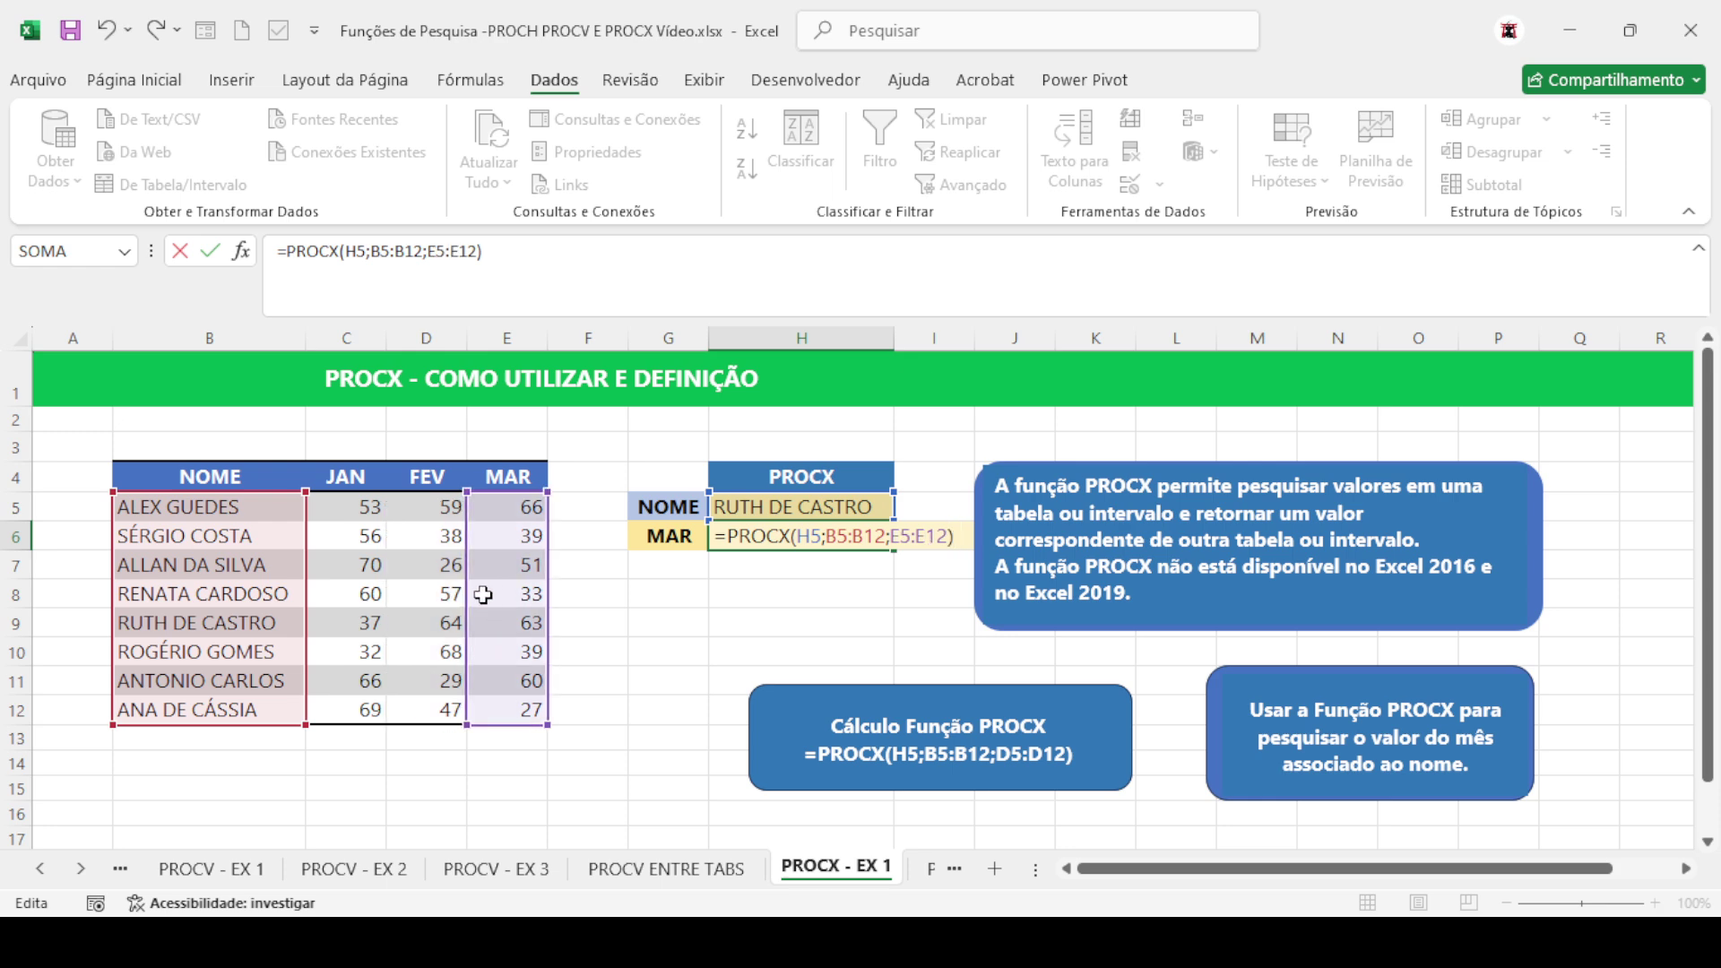
key(Return)
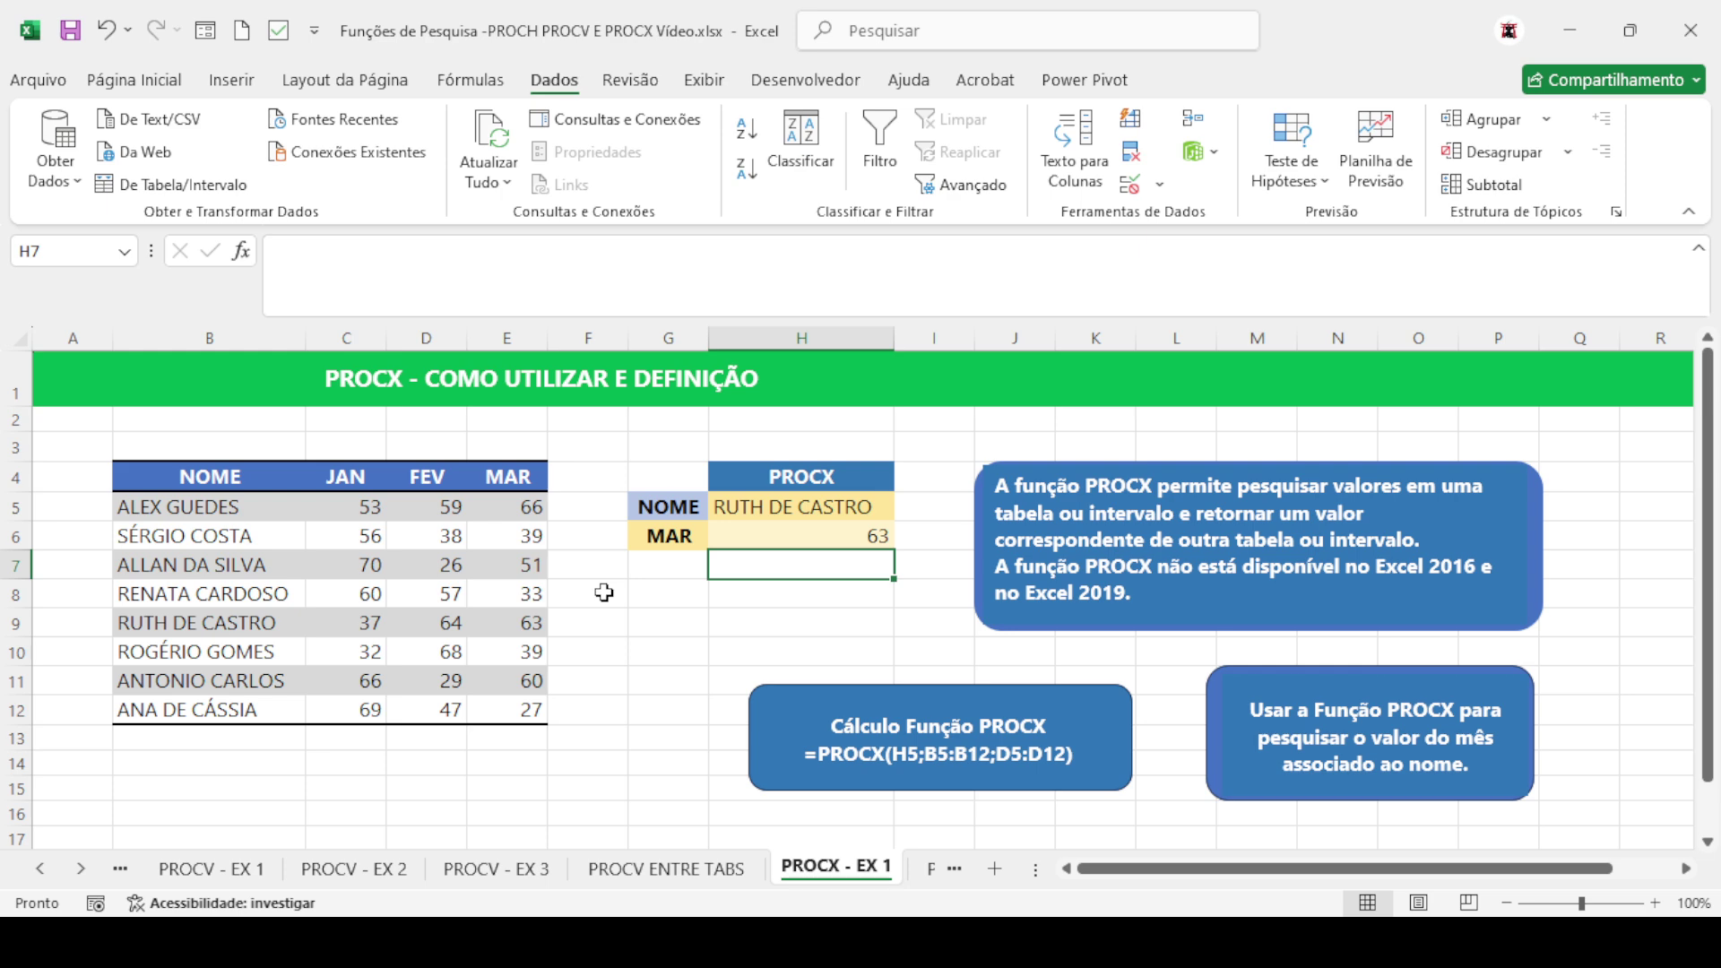
Choose the name from B8 in the H5 list and set the month in G6 to FEV
click(754, 509)
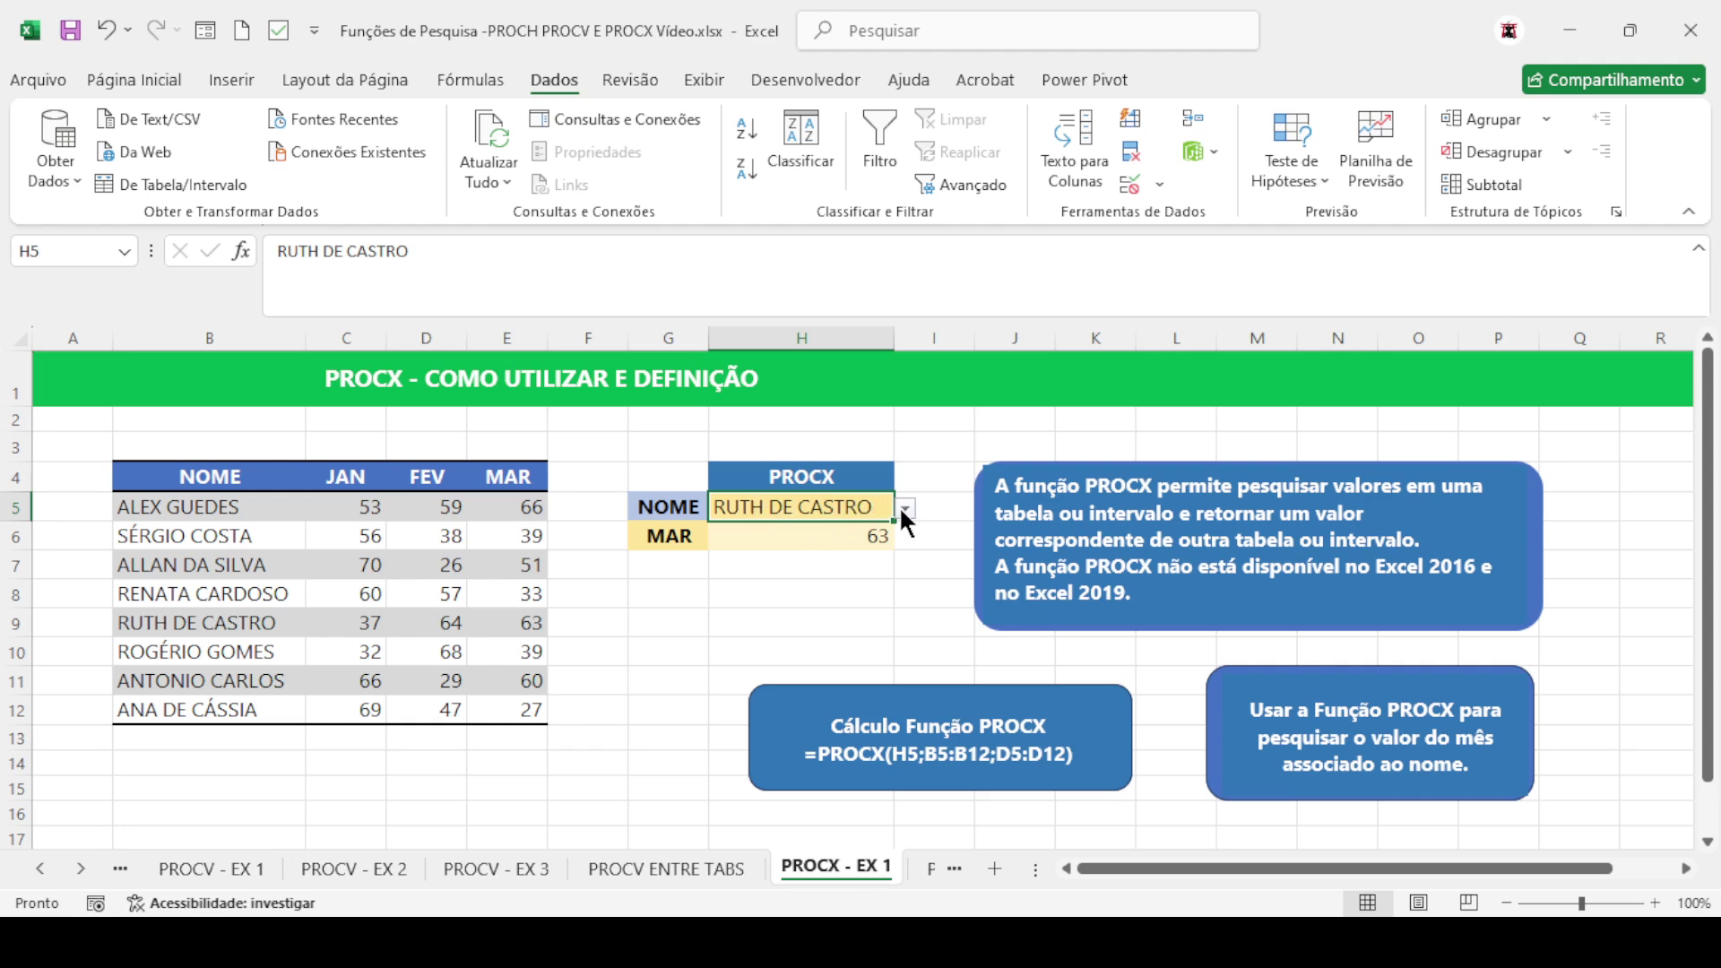
click(830, 574)
click(683, 538)
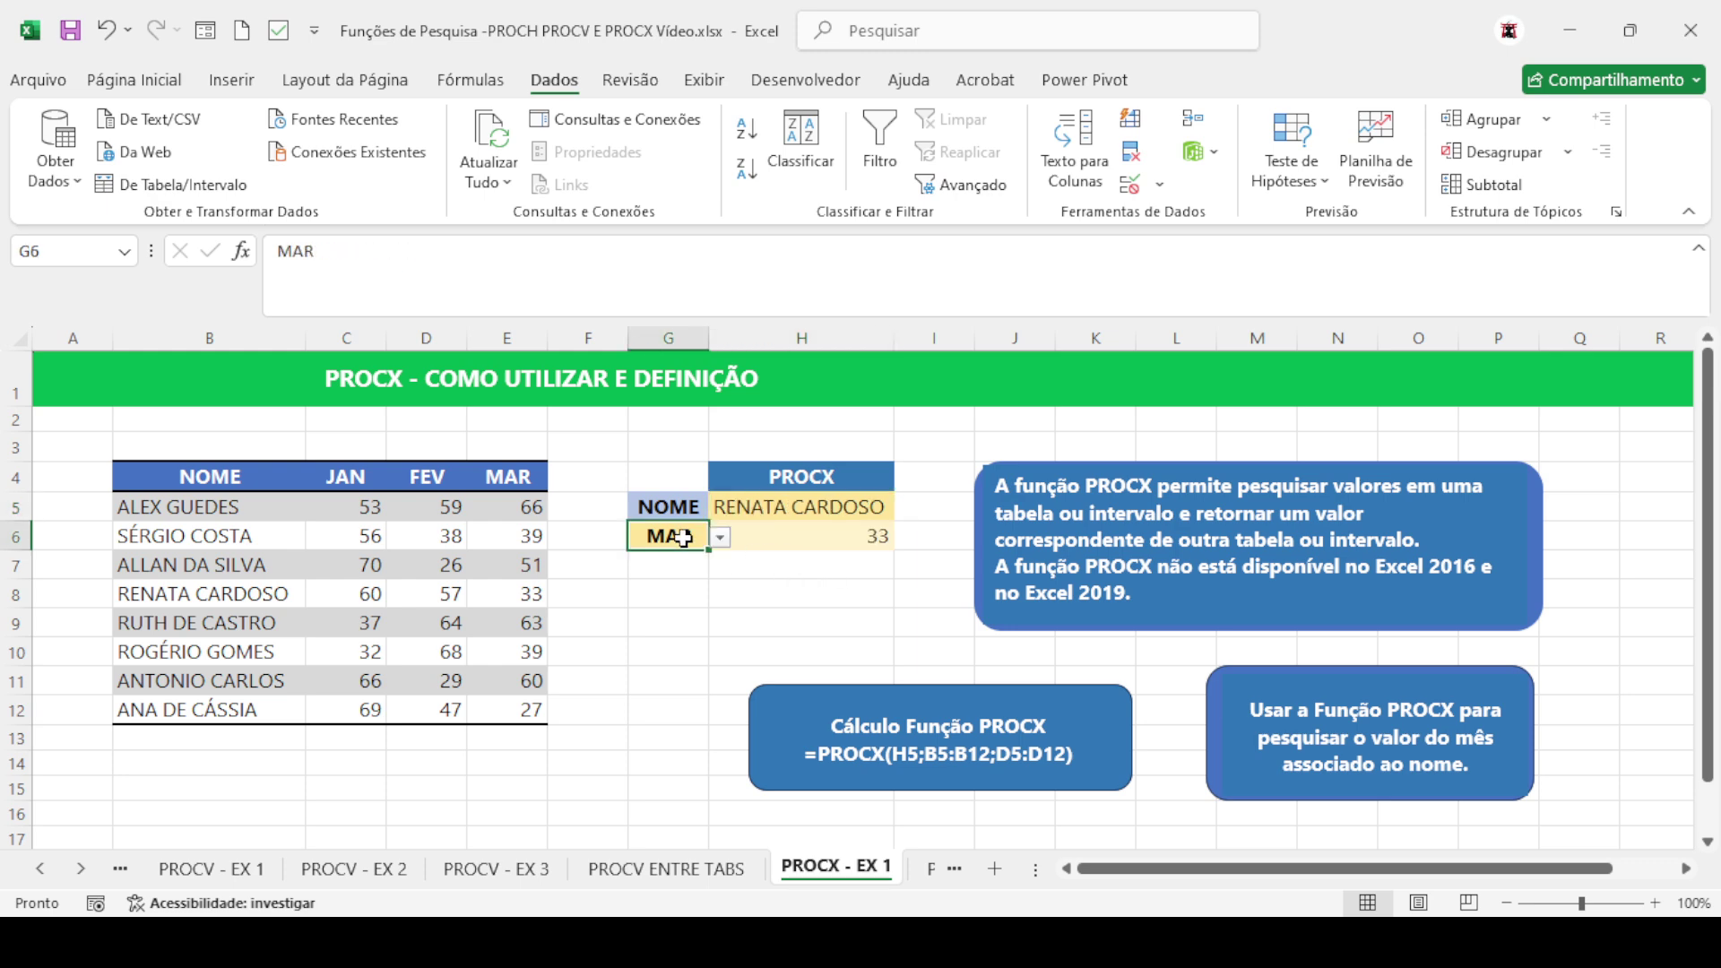
text(FEV)
click(751, 561)
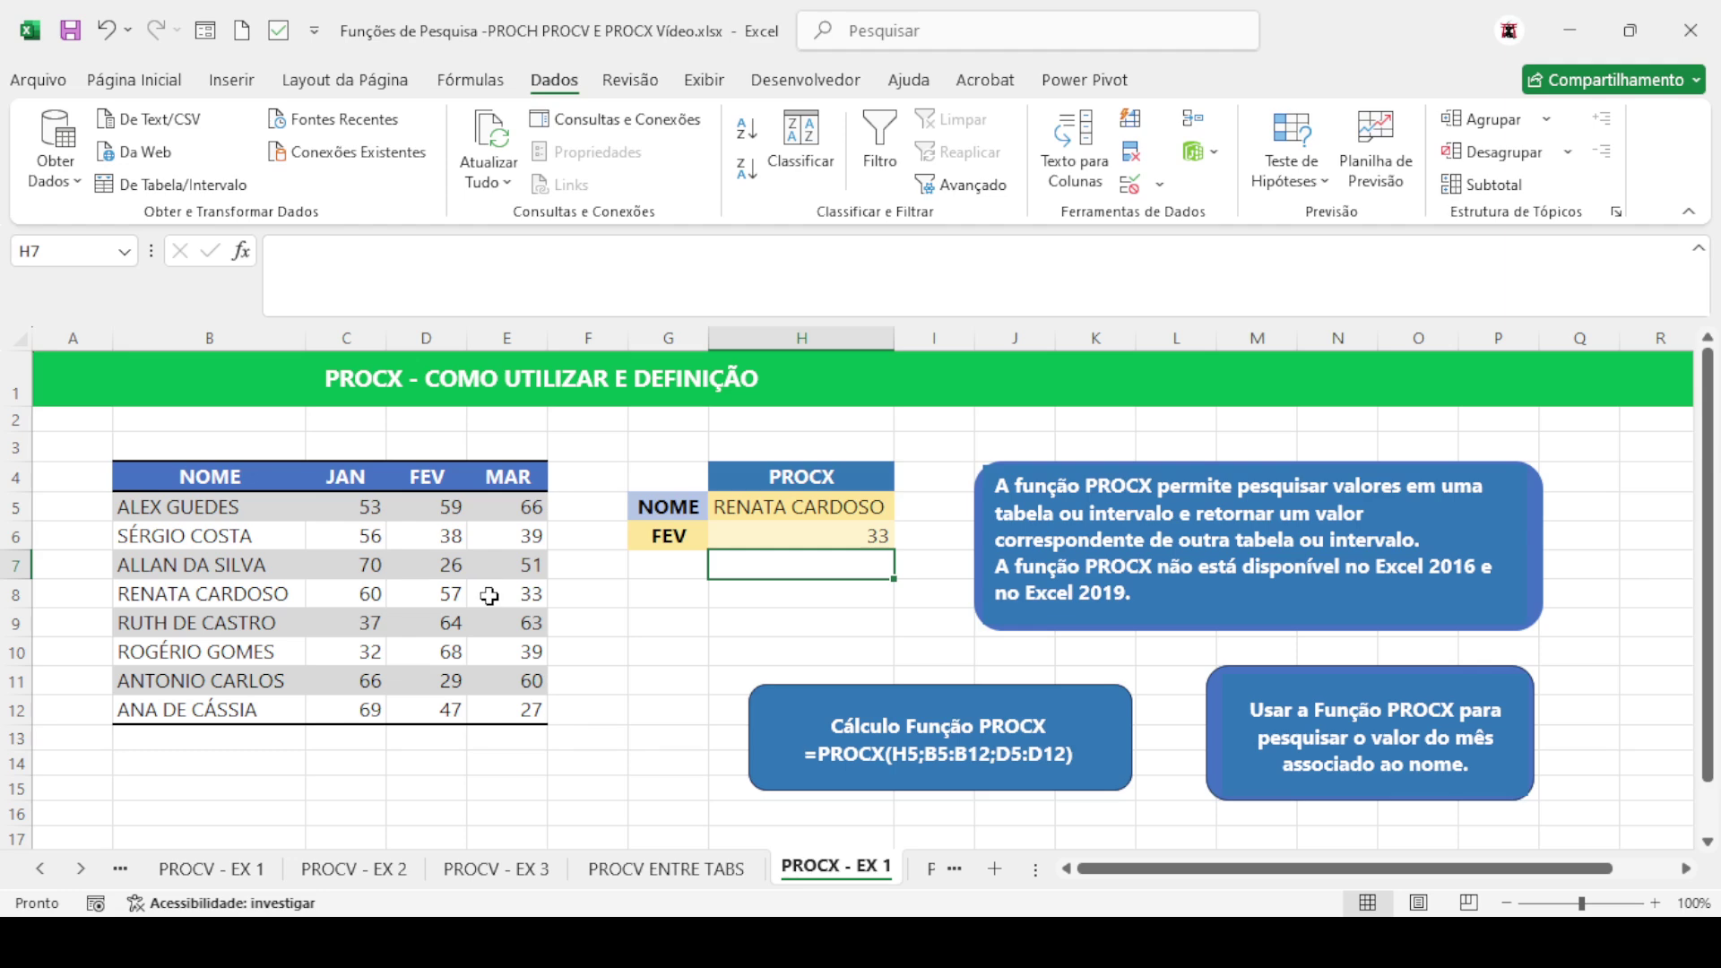
Change the return range of the PROCX formula in H6 to the February column D5:D12
double_click(798, 534)
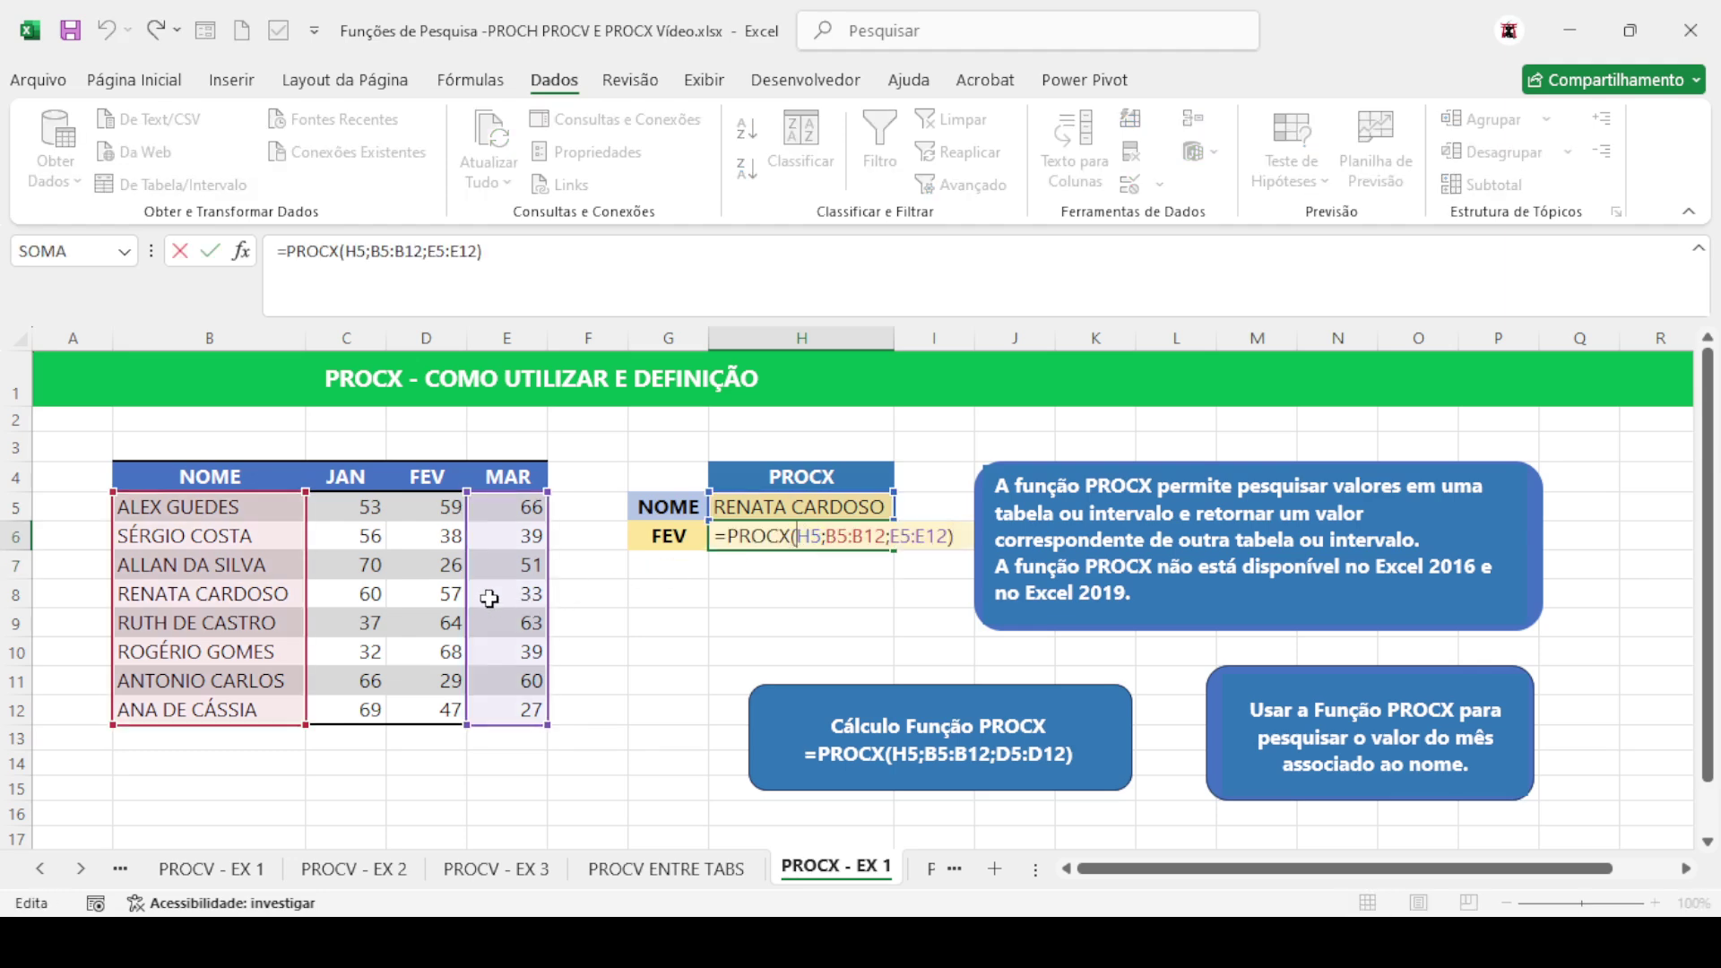
drag(466, 591, 443, 592)
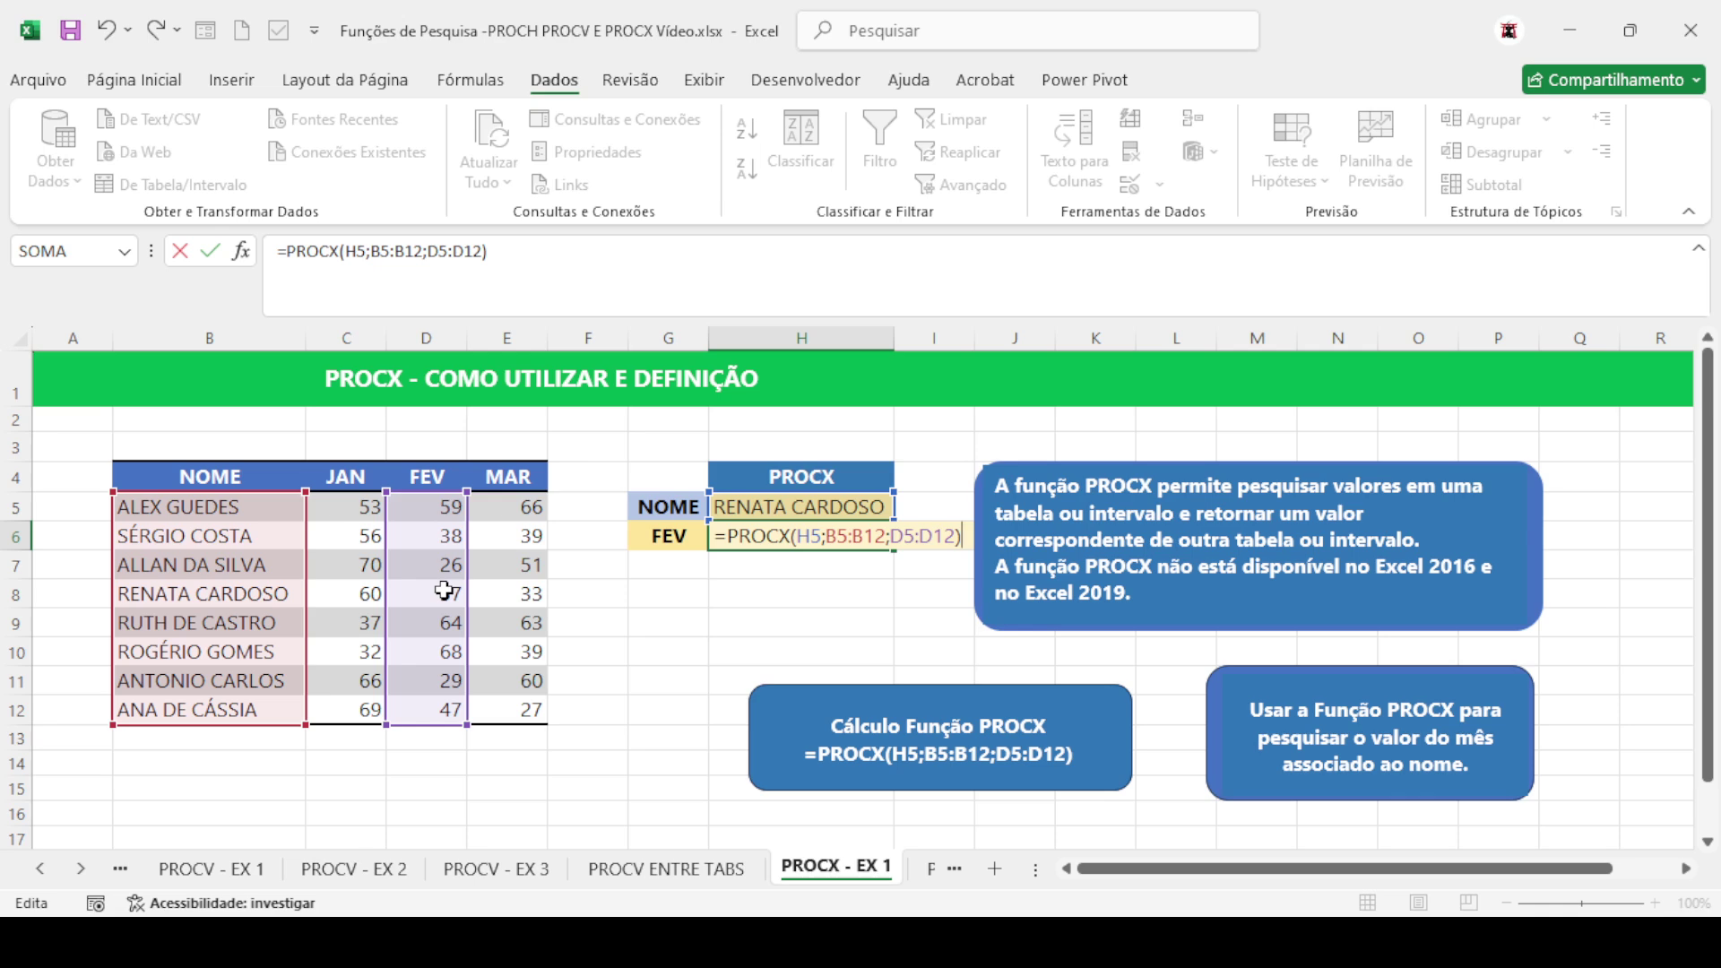
key(Return)
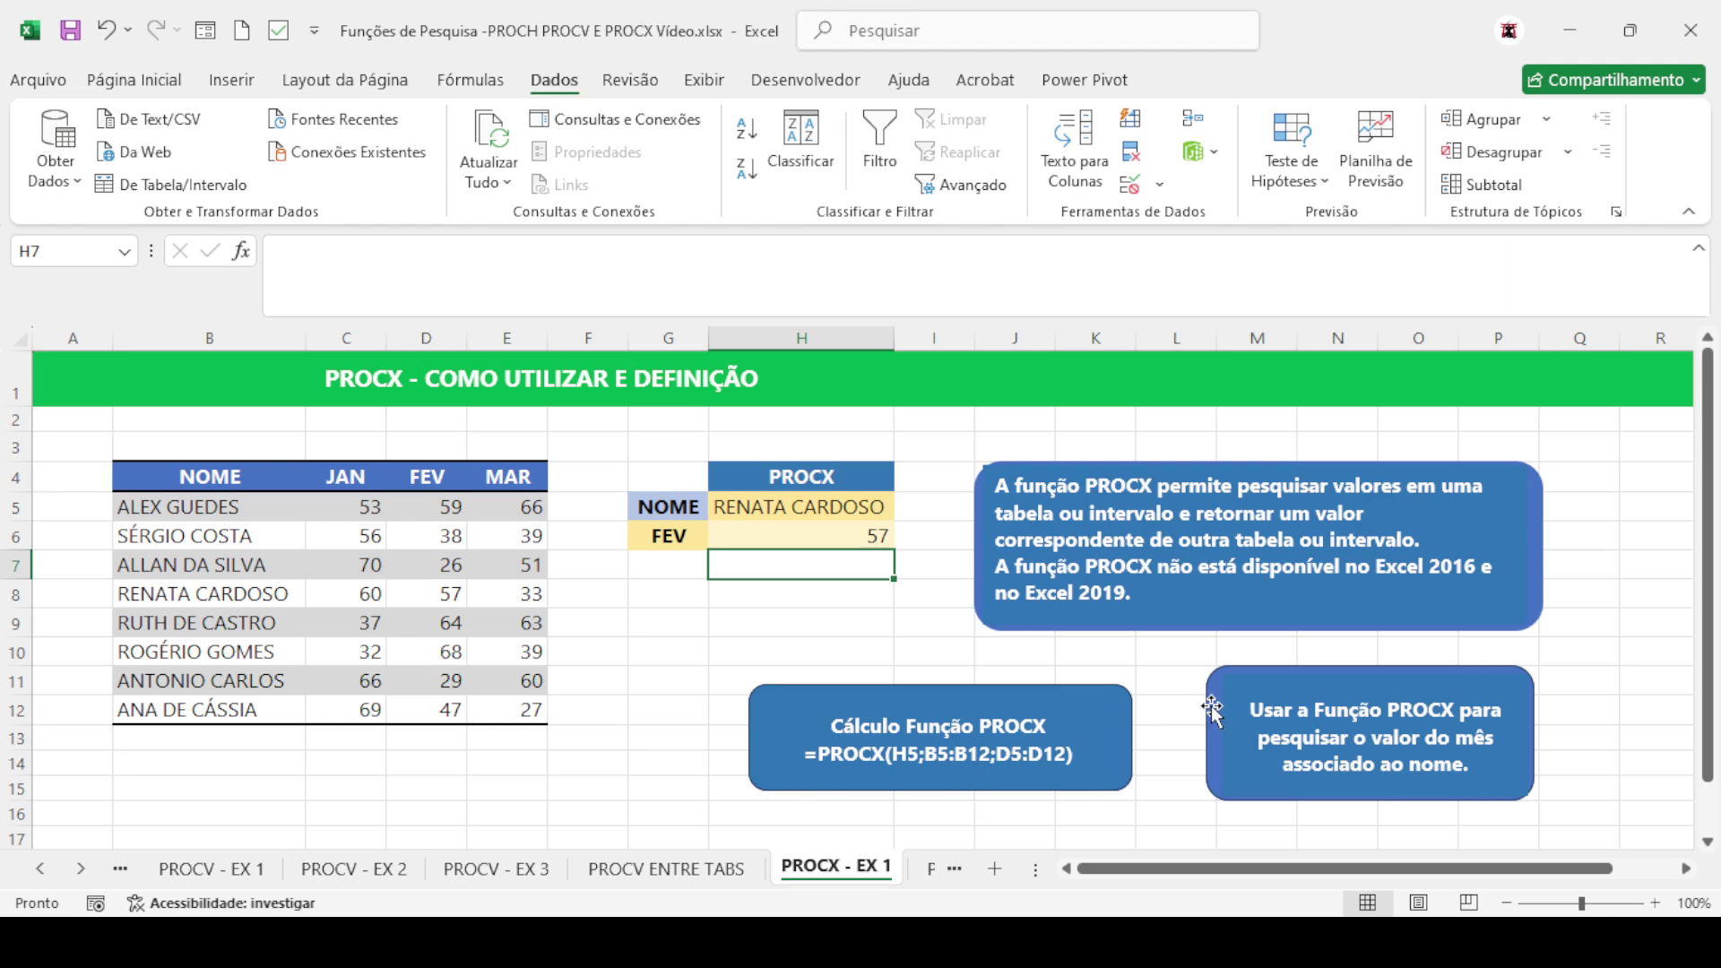
Open the PROCV X PROCX sheet and check the name selection cells H5 and K5
click(917, 866)
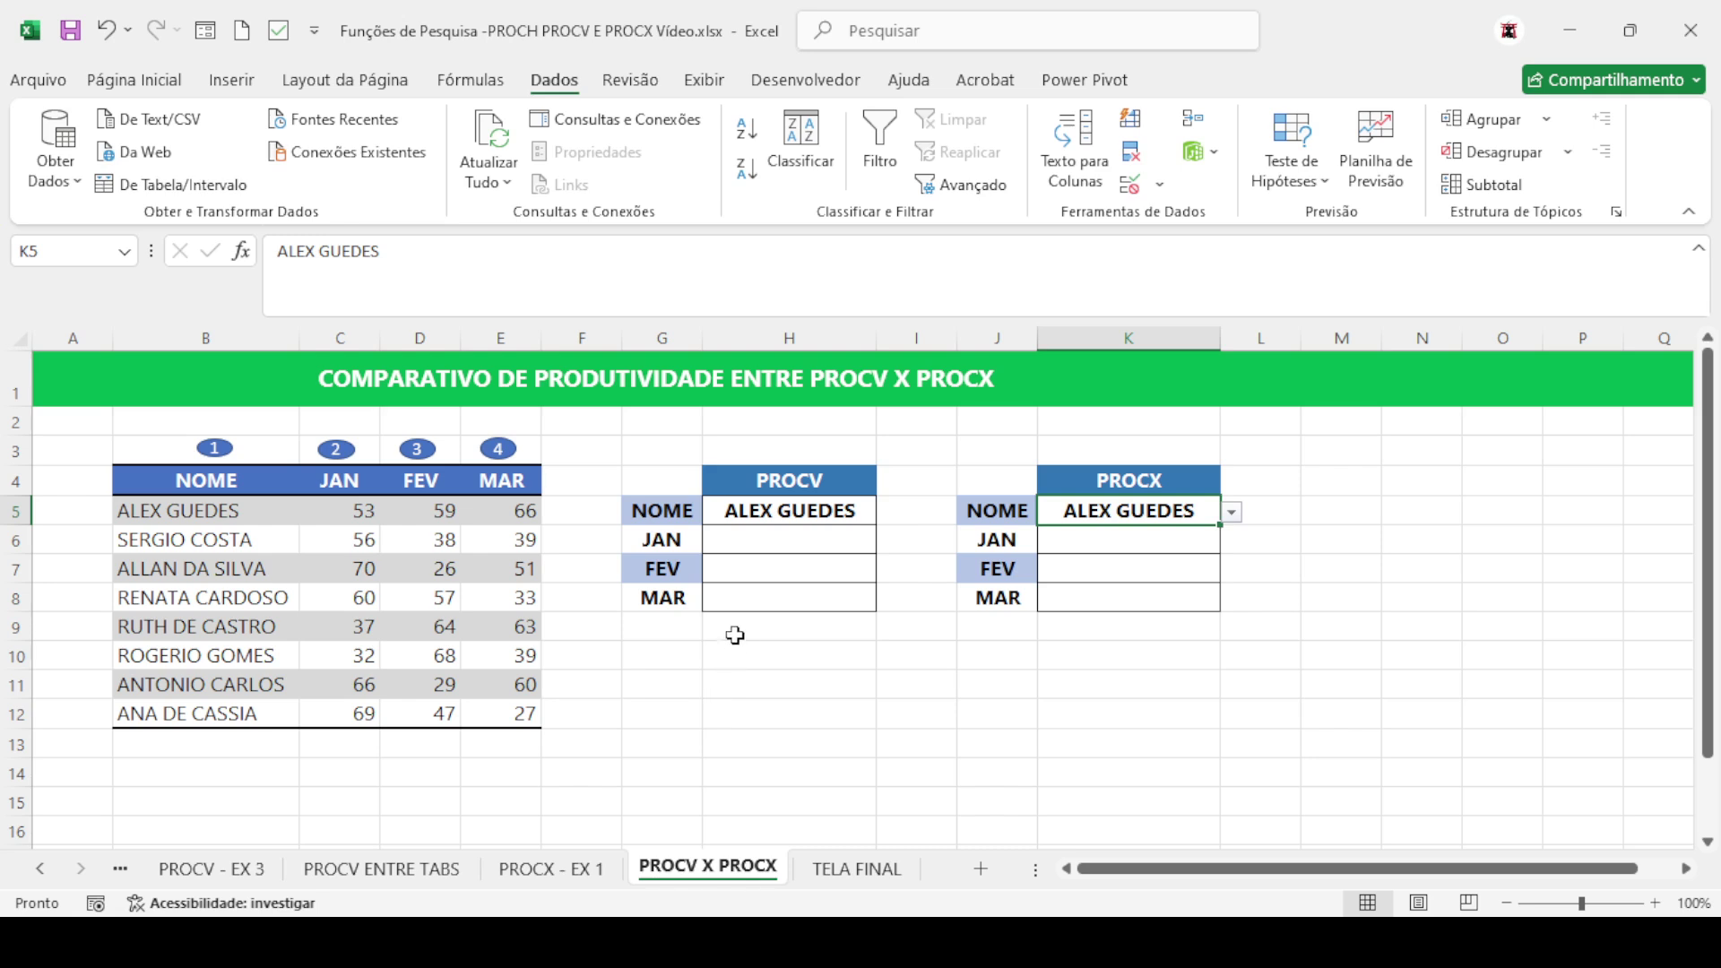
click(761, 514)
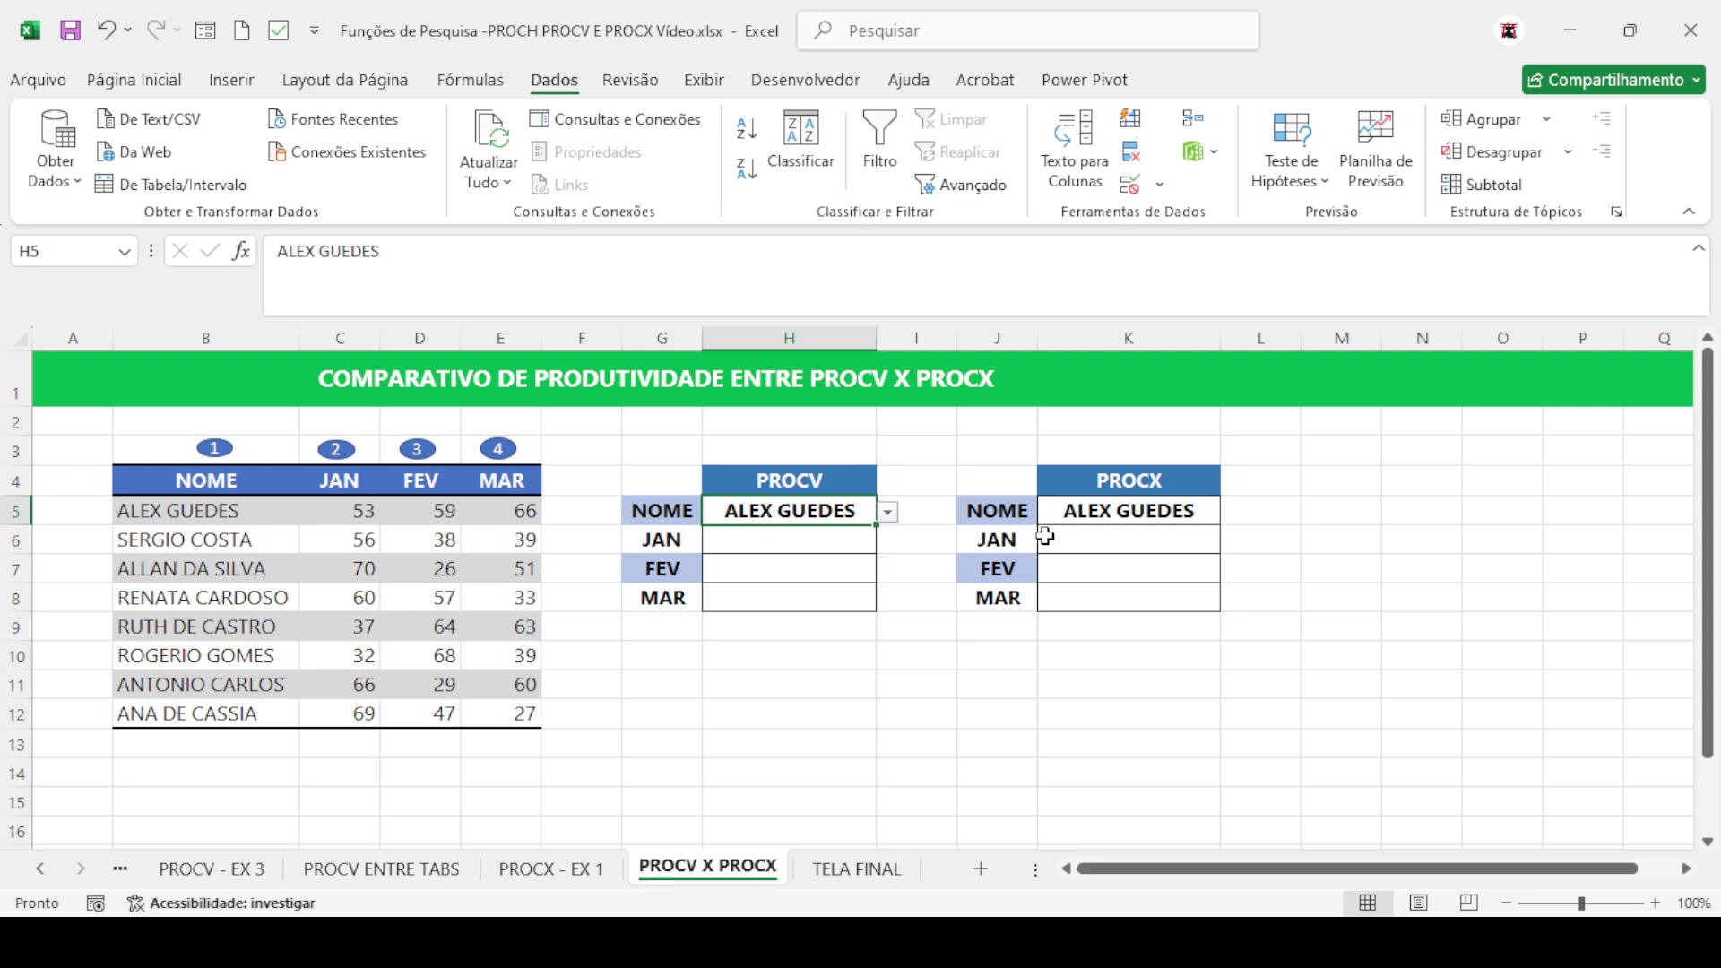
click(1112, 510)
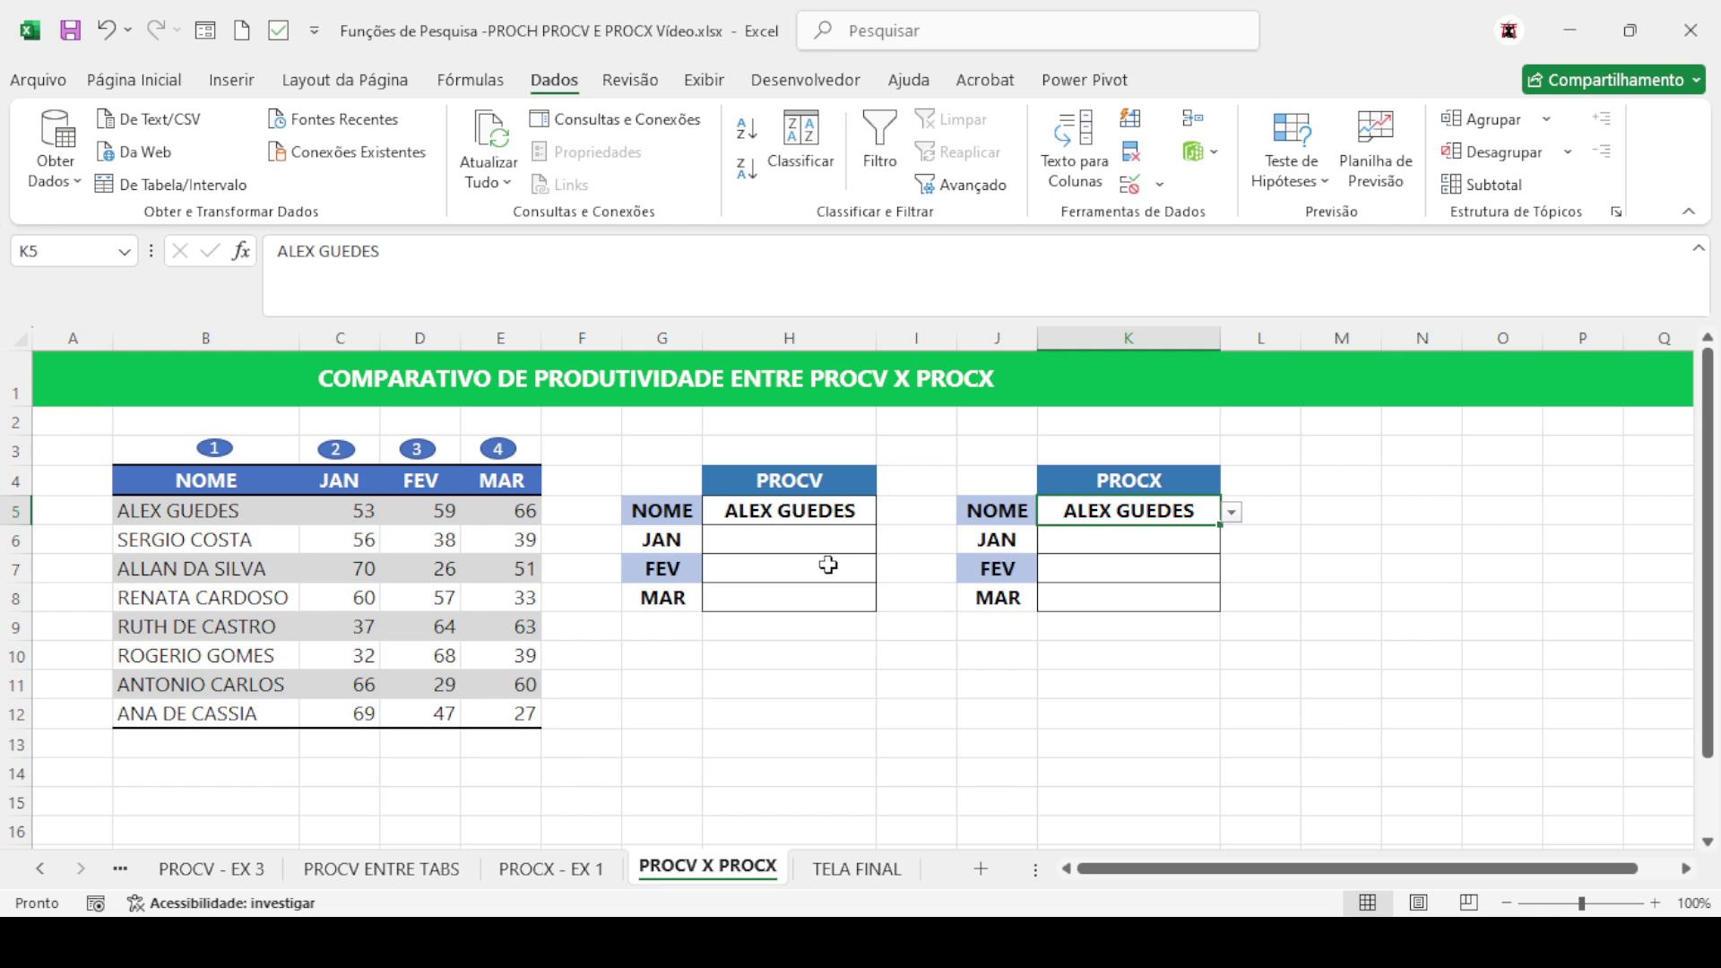
Look up the January value in H6 with =PROCV($H$5;$B$4:$E$12;2;0)
click(810, 542)
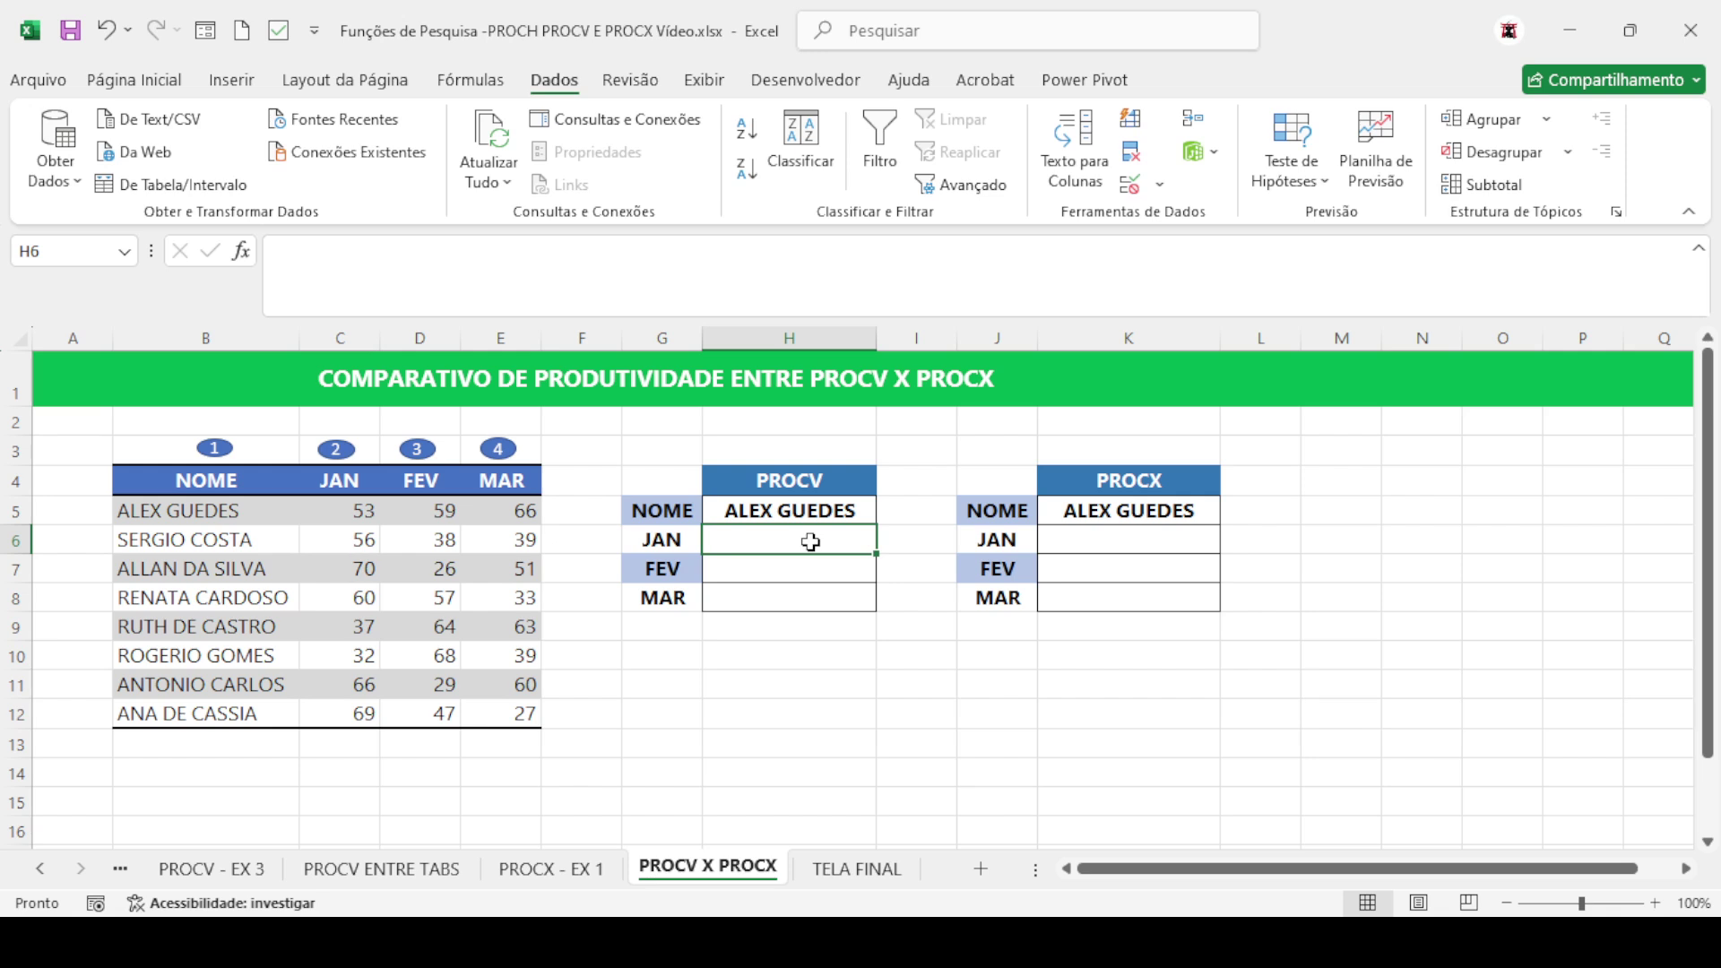
text(=procv)
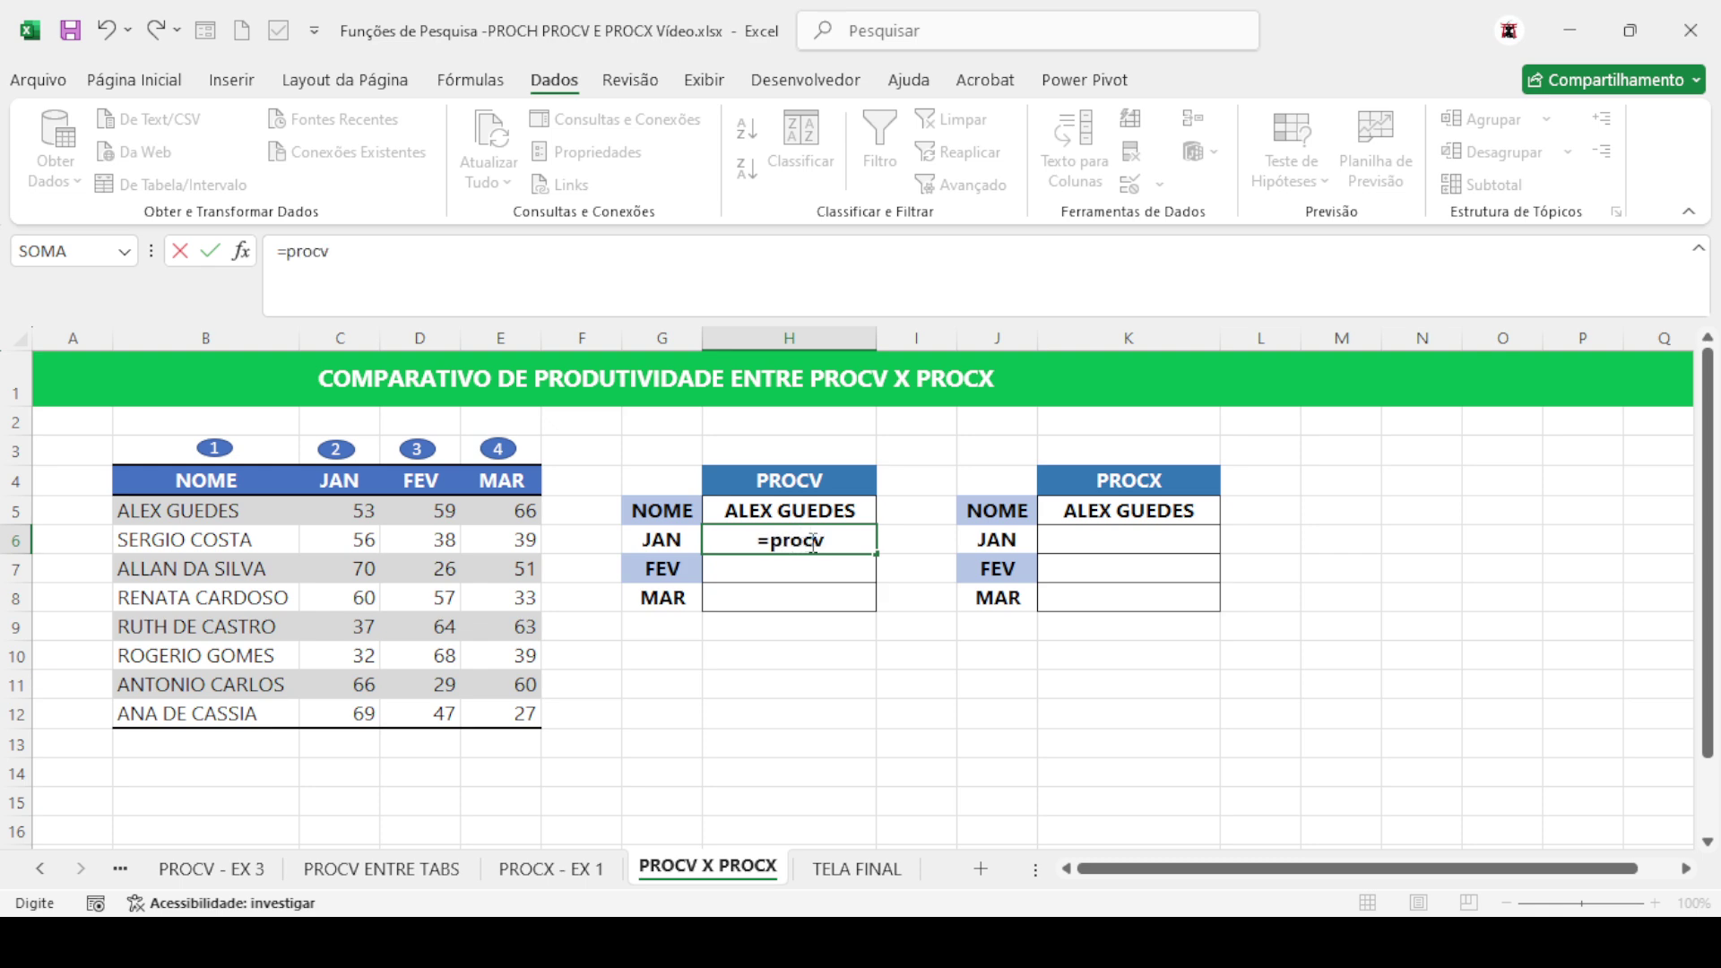
text(()
click(785, 509)
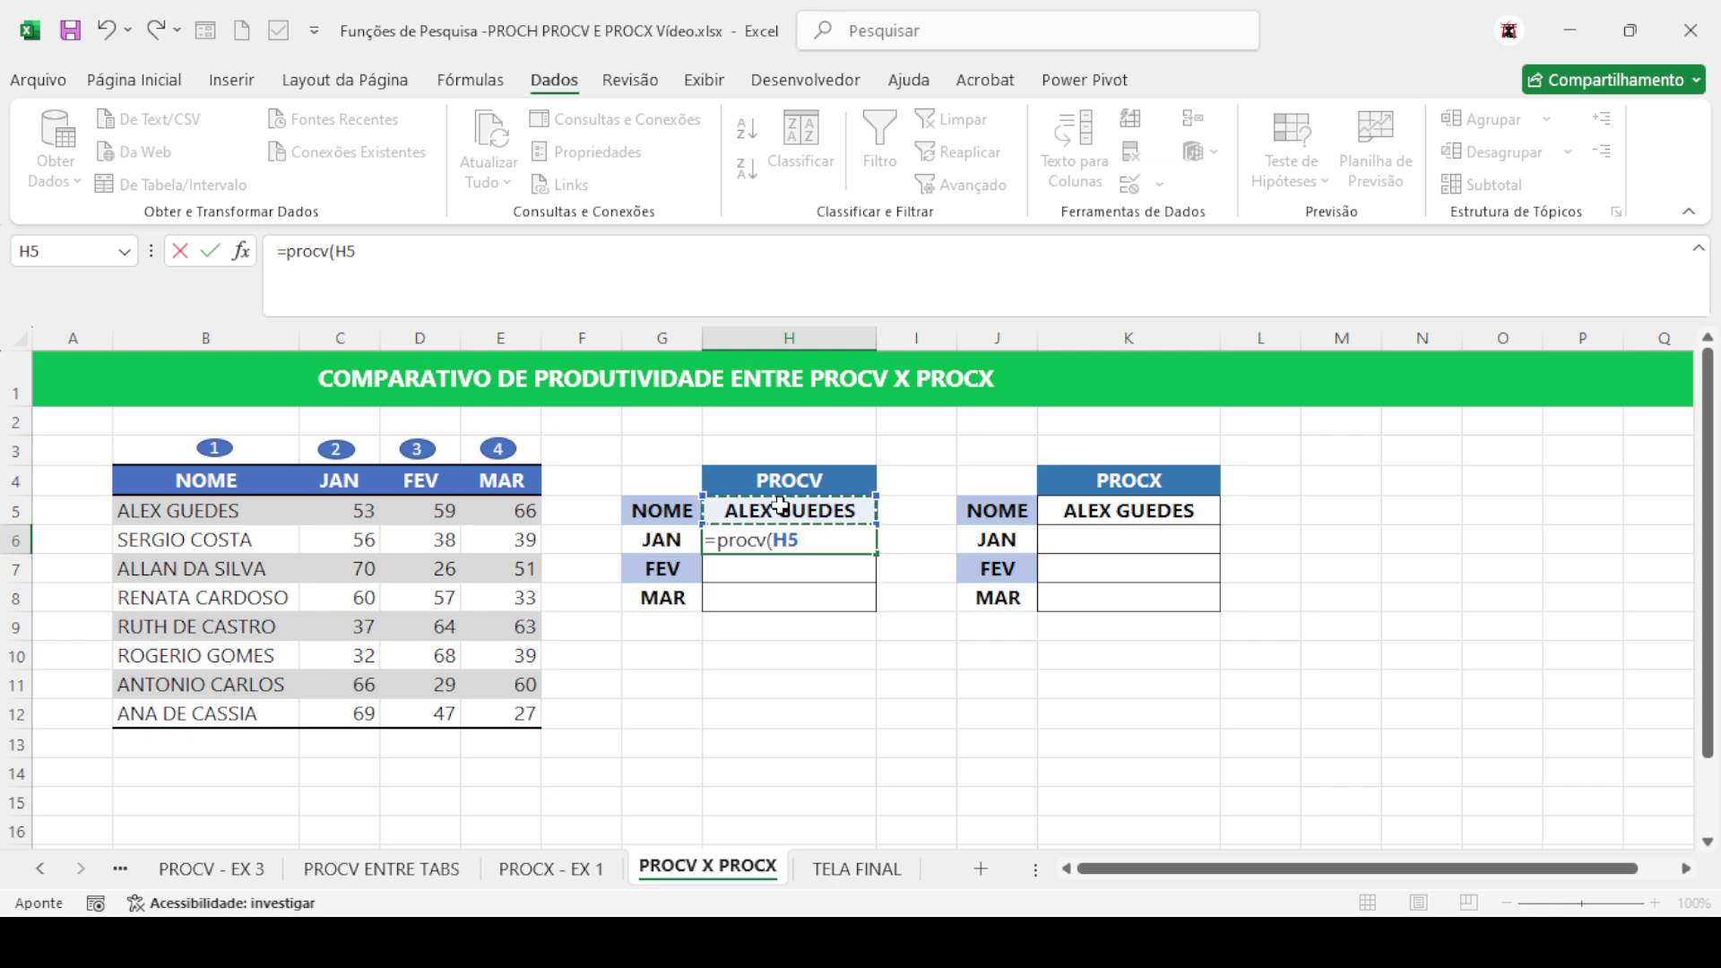
key(F4)
text(;)
click(228, 482)
drag(228, 482, 500, 719)
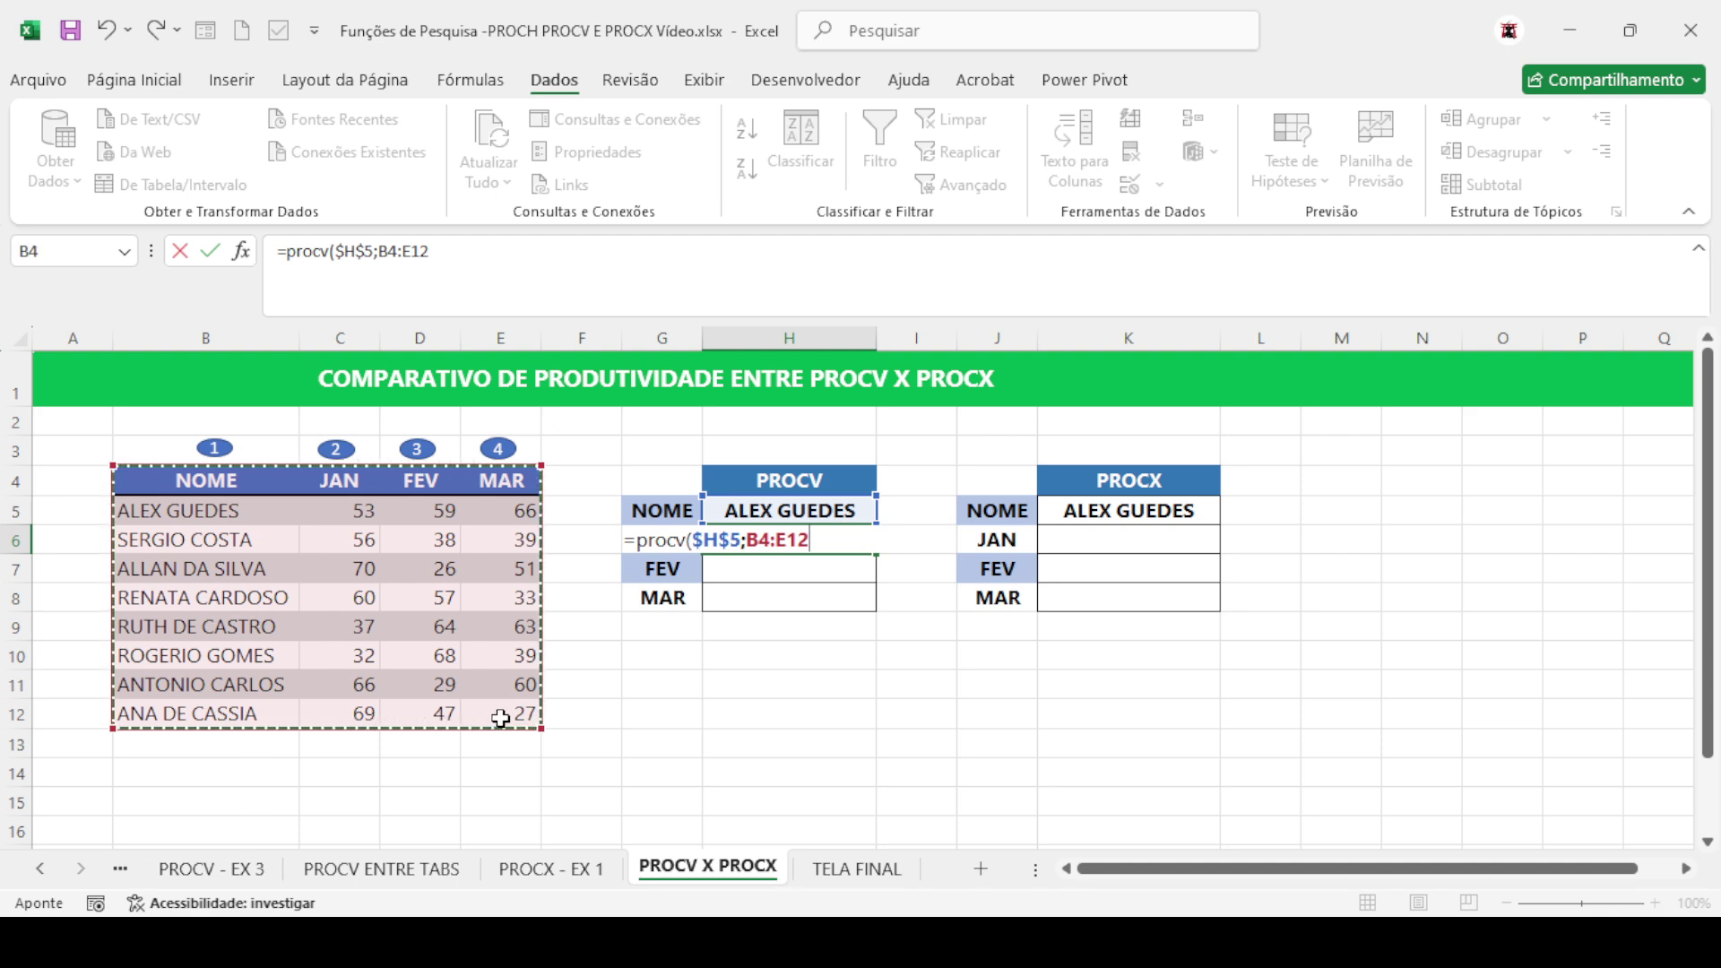
key(F4)
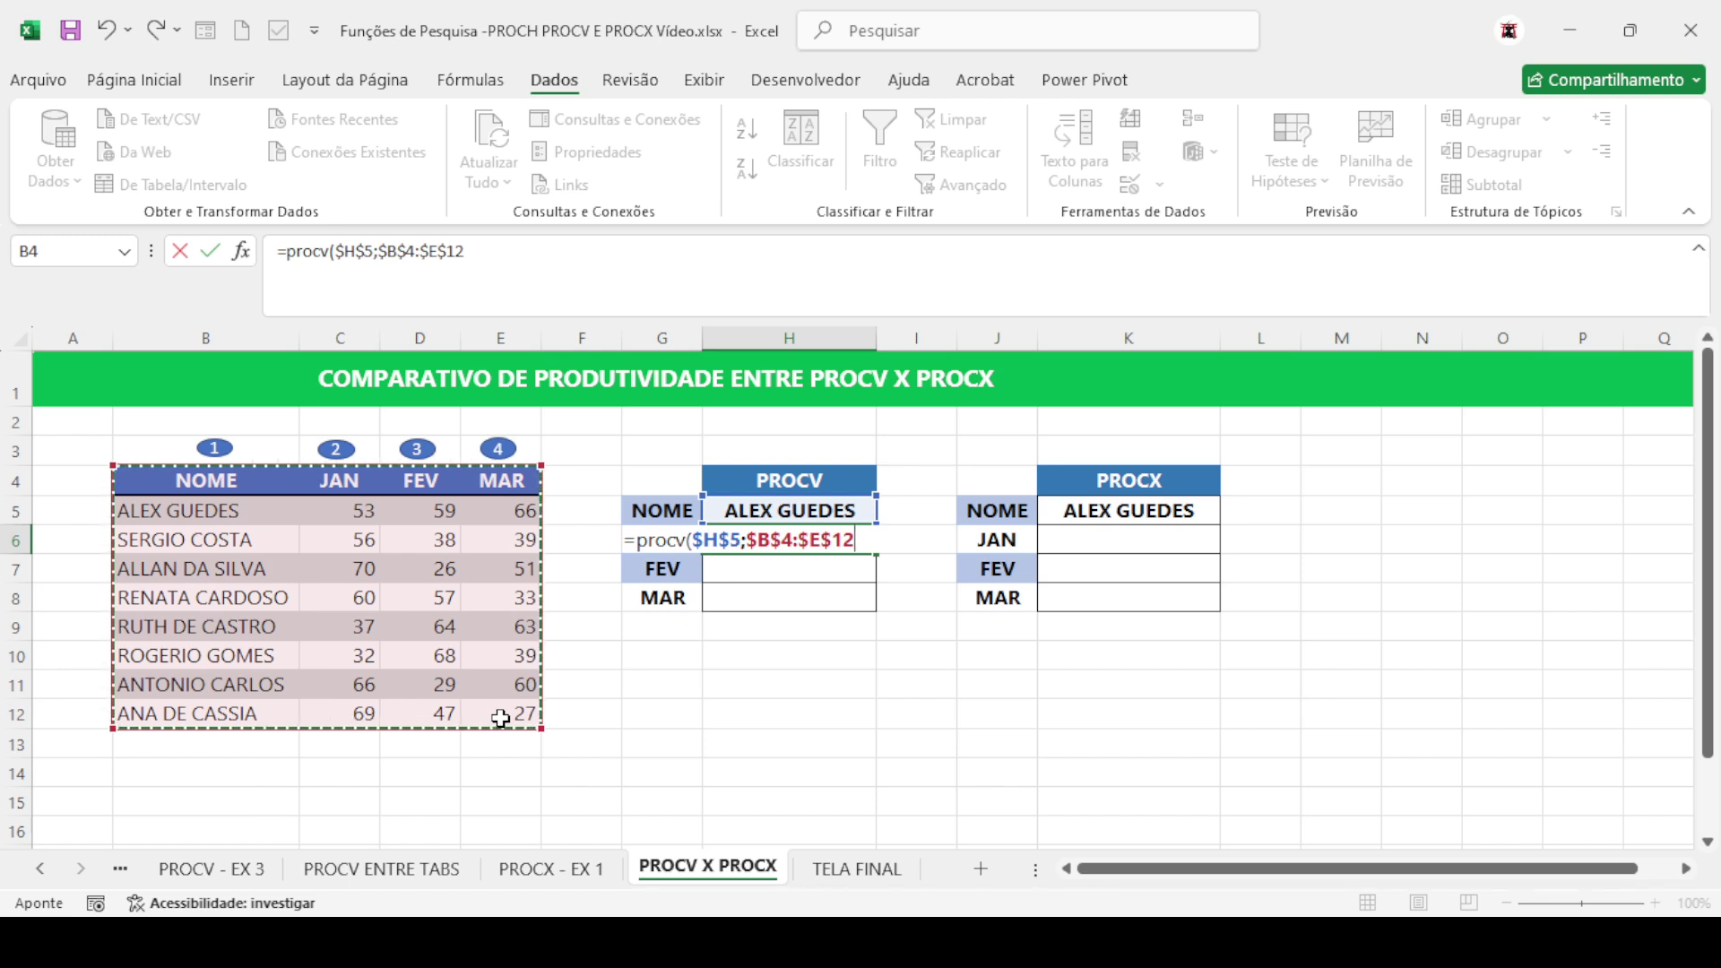
text(;)
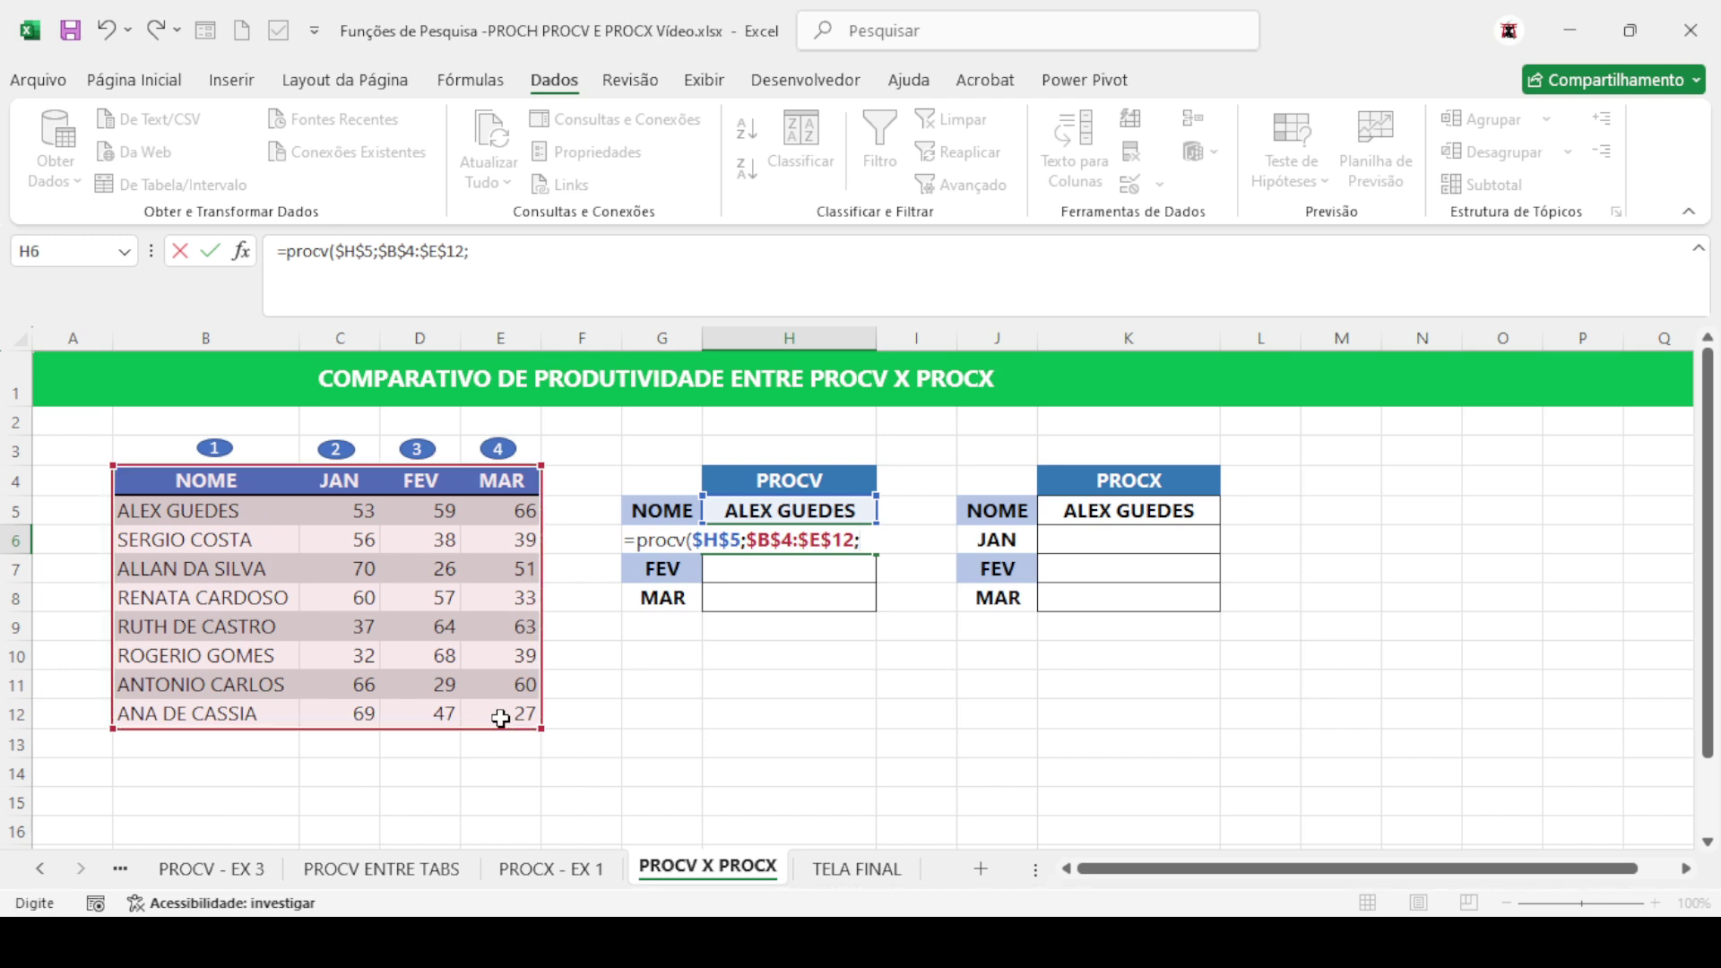
text(2;0))
key(Return)
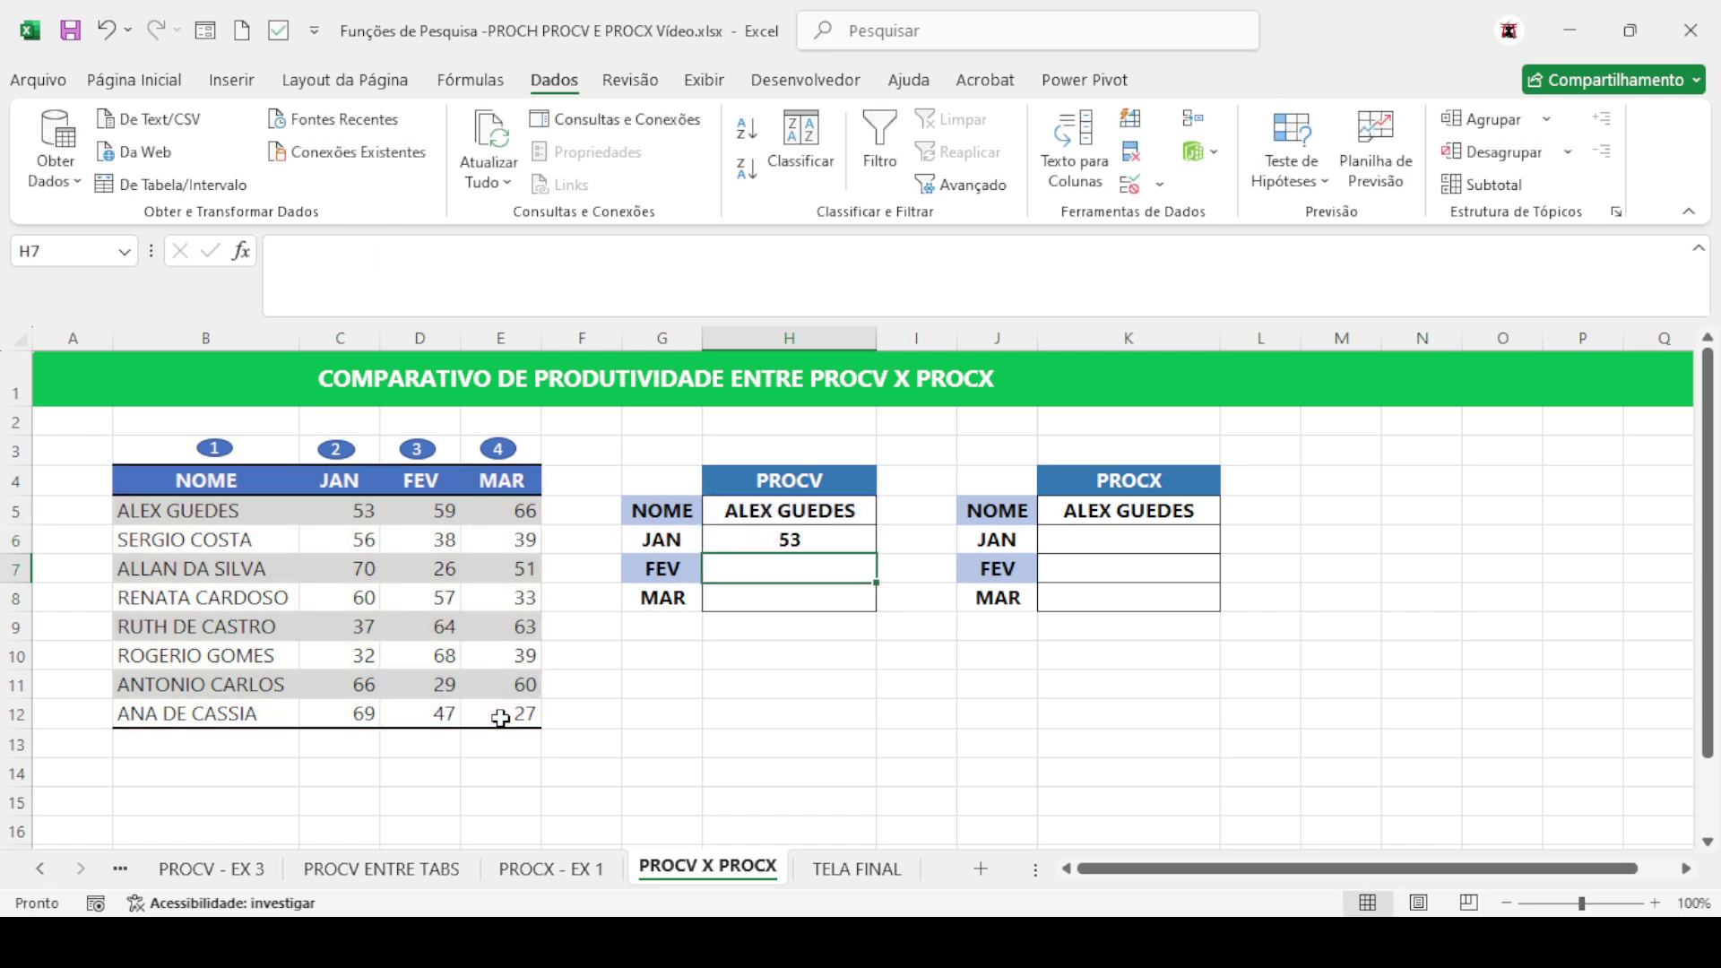
Copy the PROCV formula from H6 down to H8 and set its column index to 3 in H7 and 4 in H8
click(802, 542)
drag(876, 553, 876, 609)
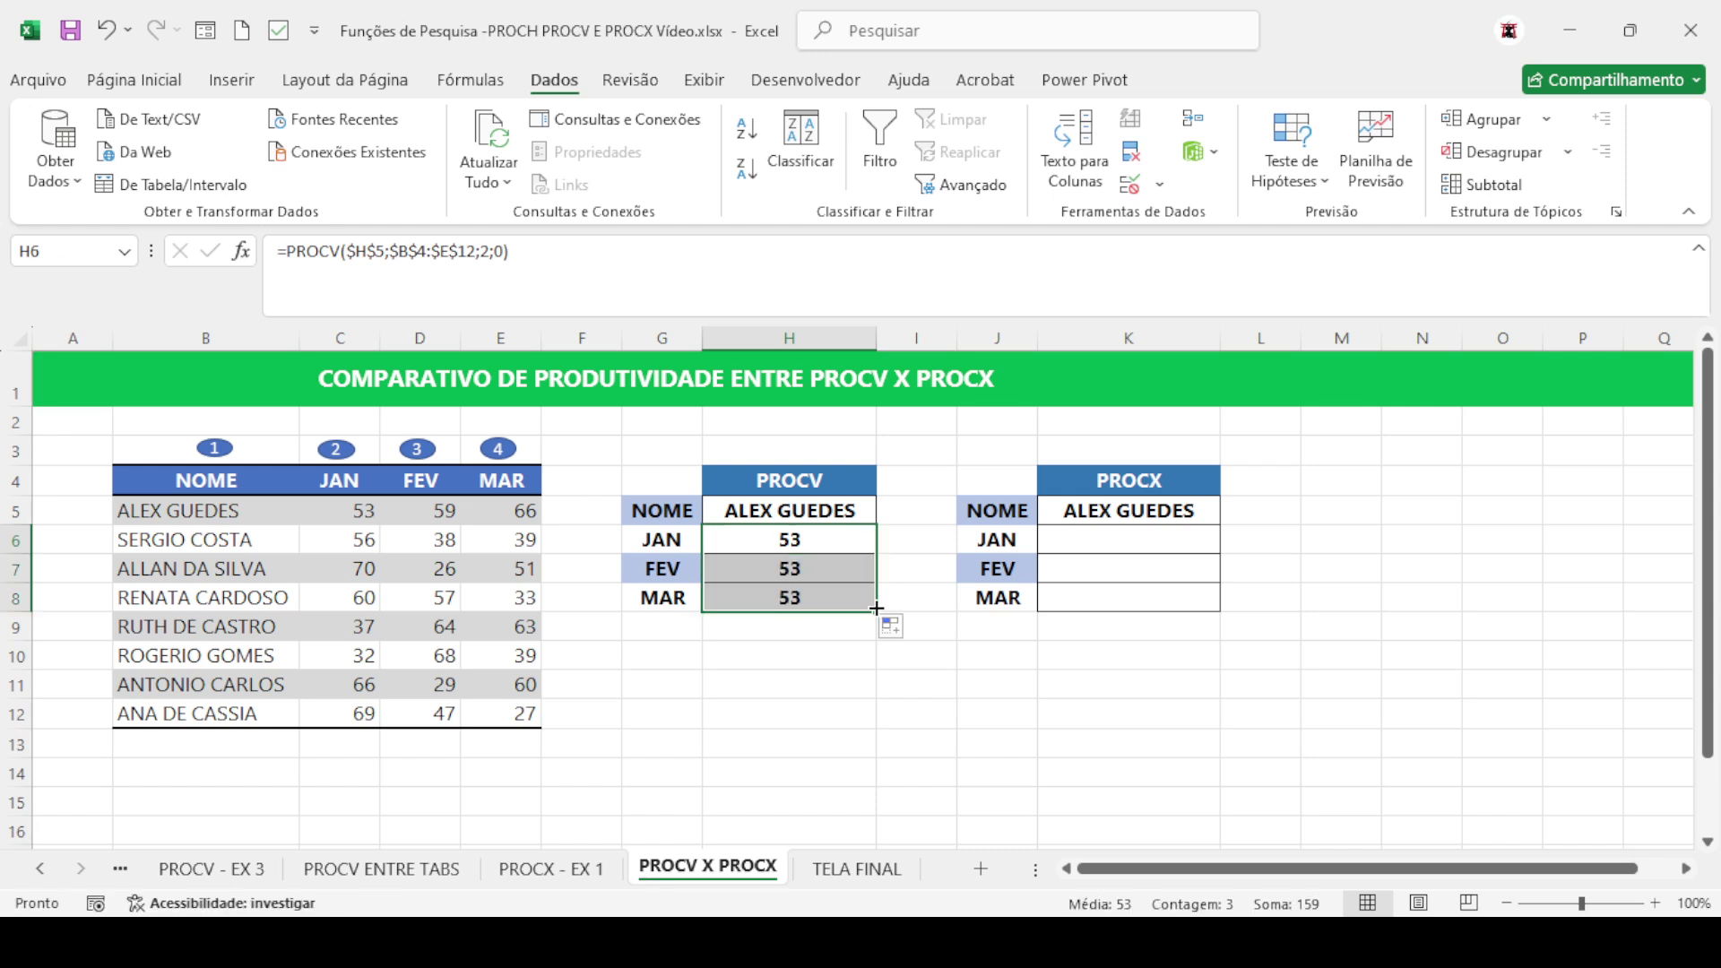
click(806, 573)
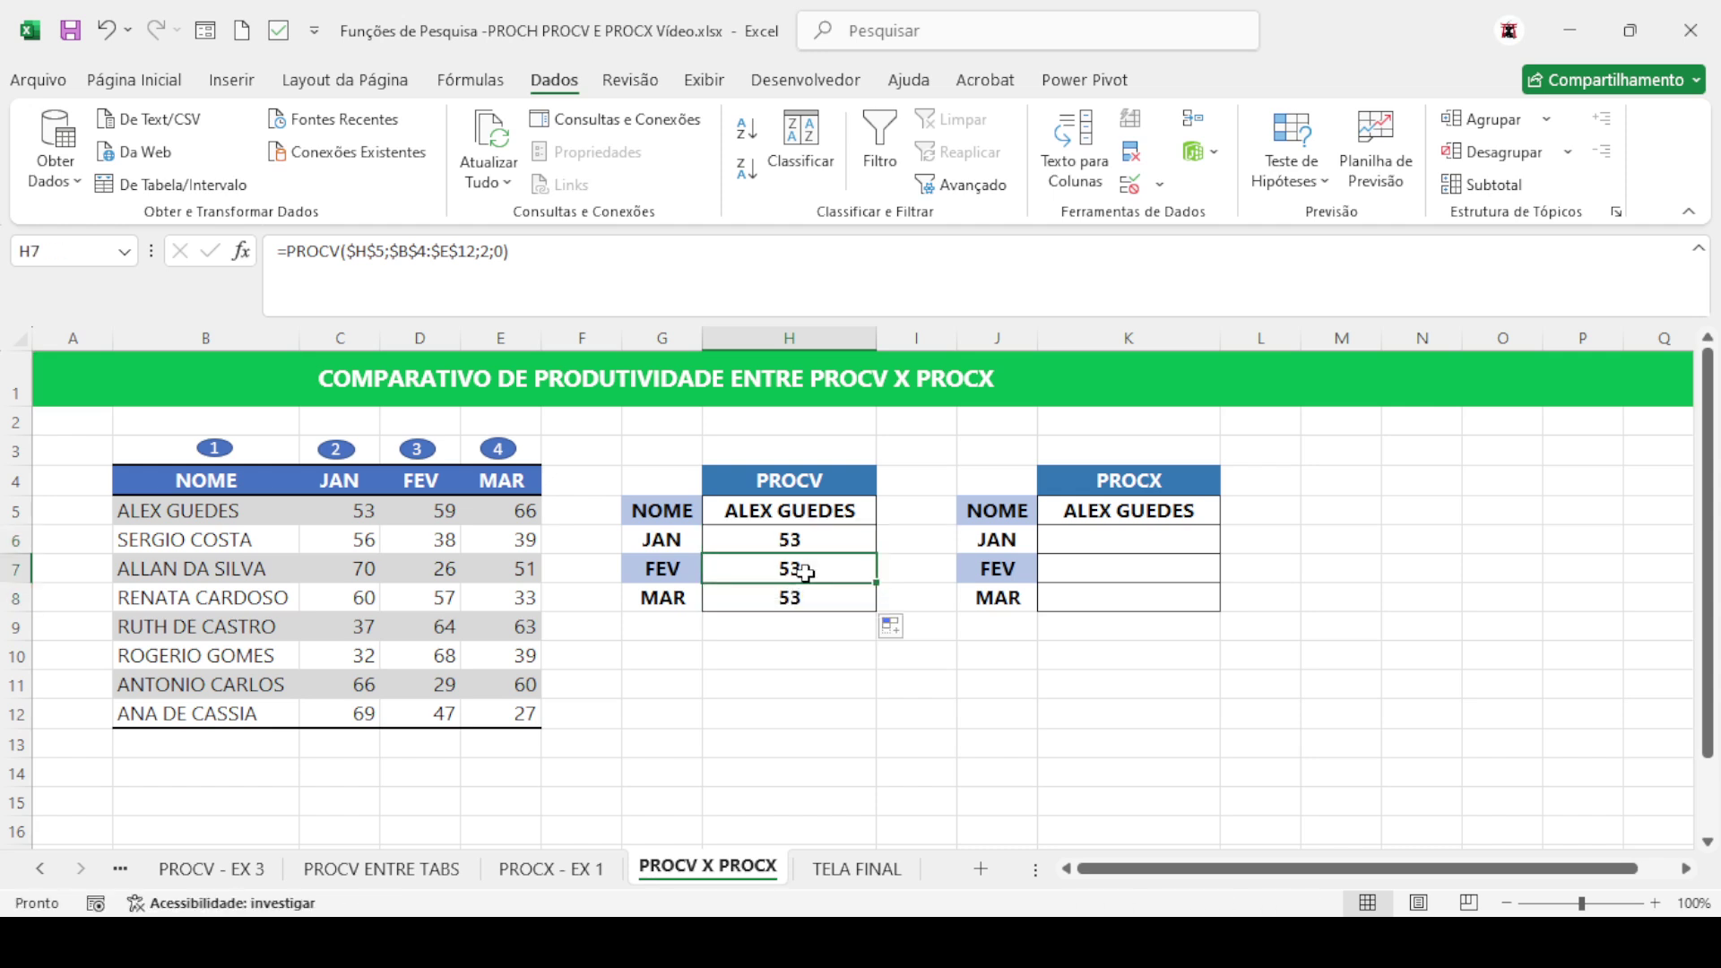
click(490, 258)
key(BackSpace)
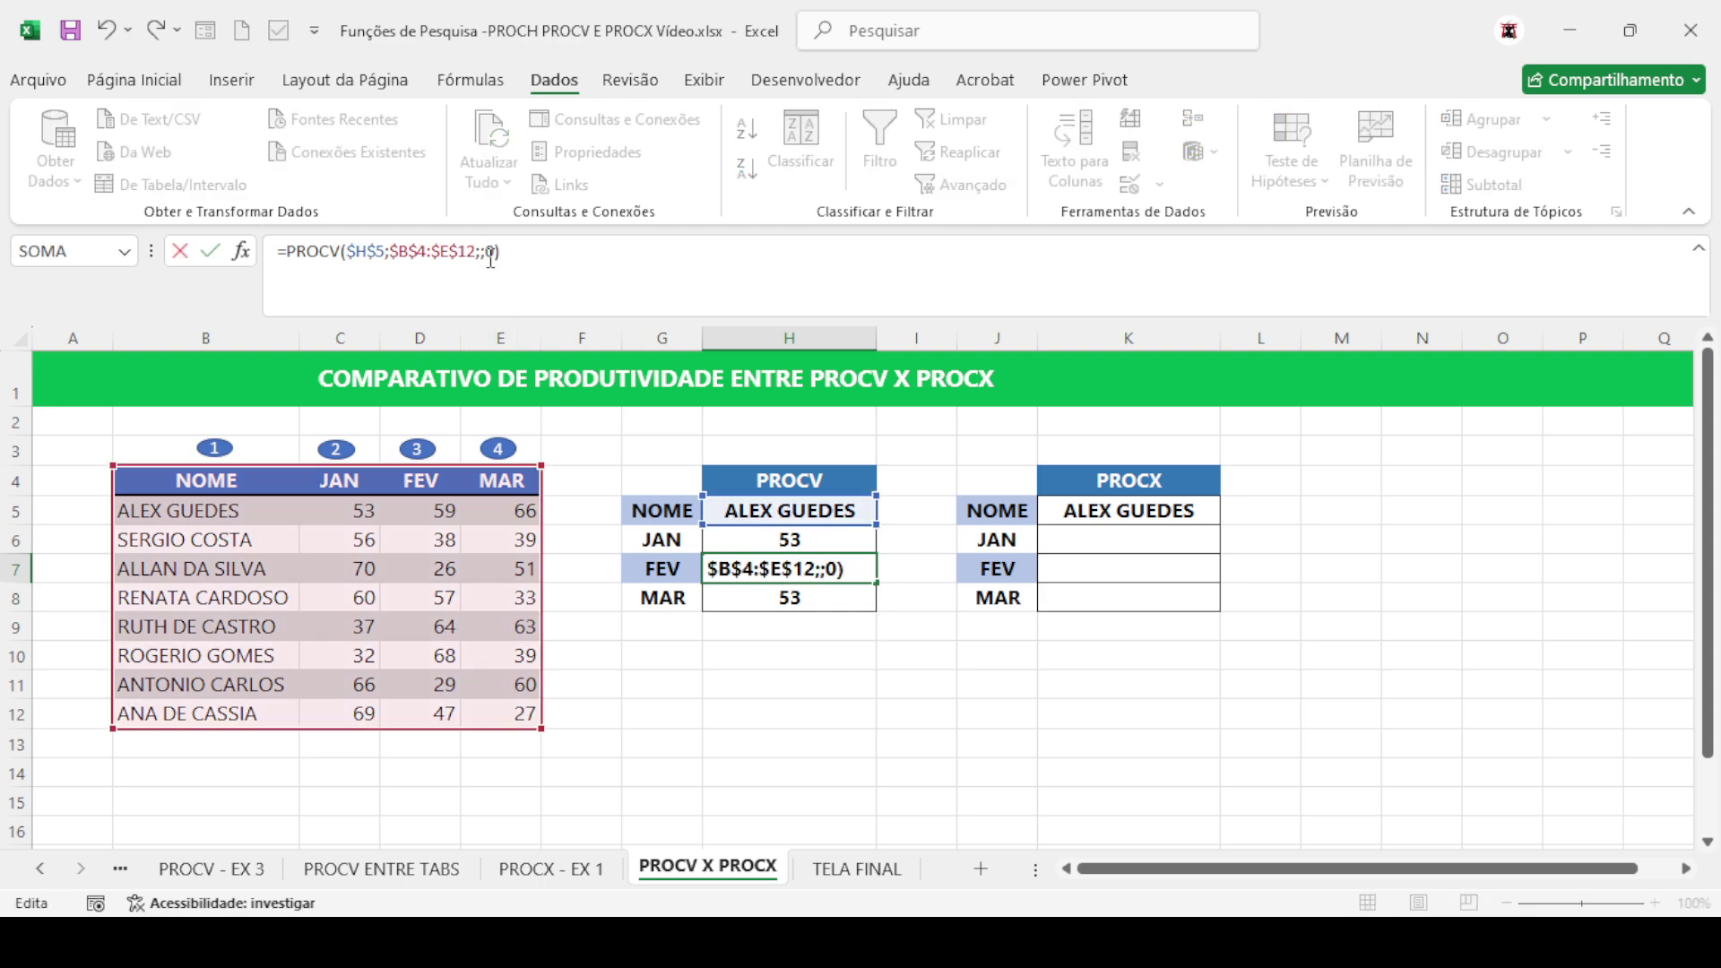
text(3)
key(Return)
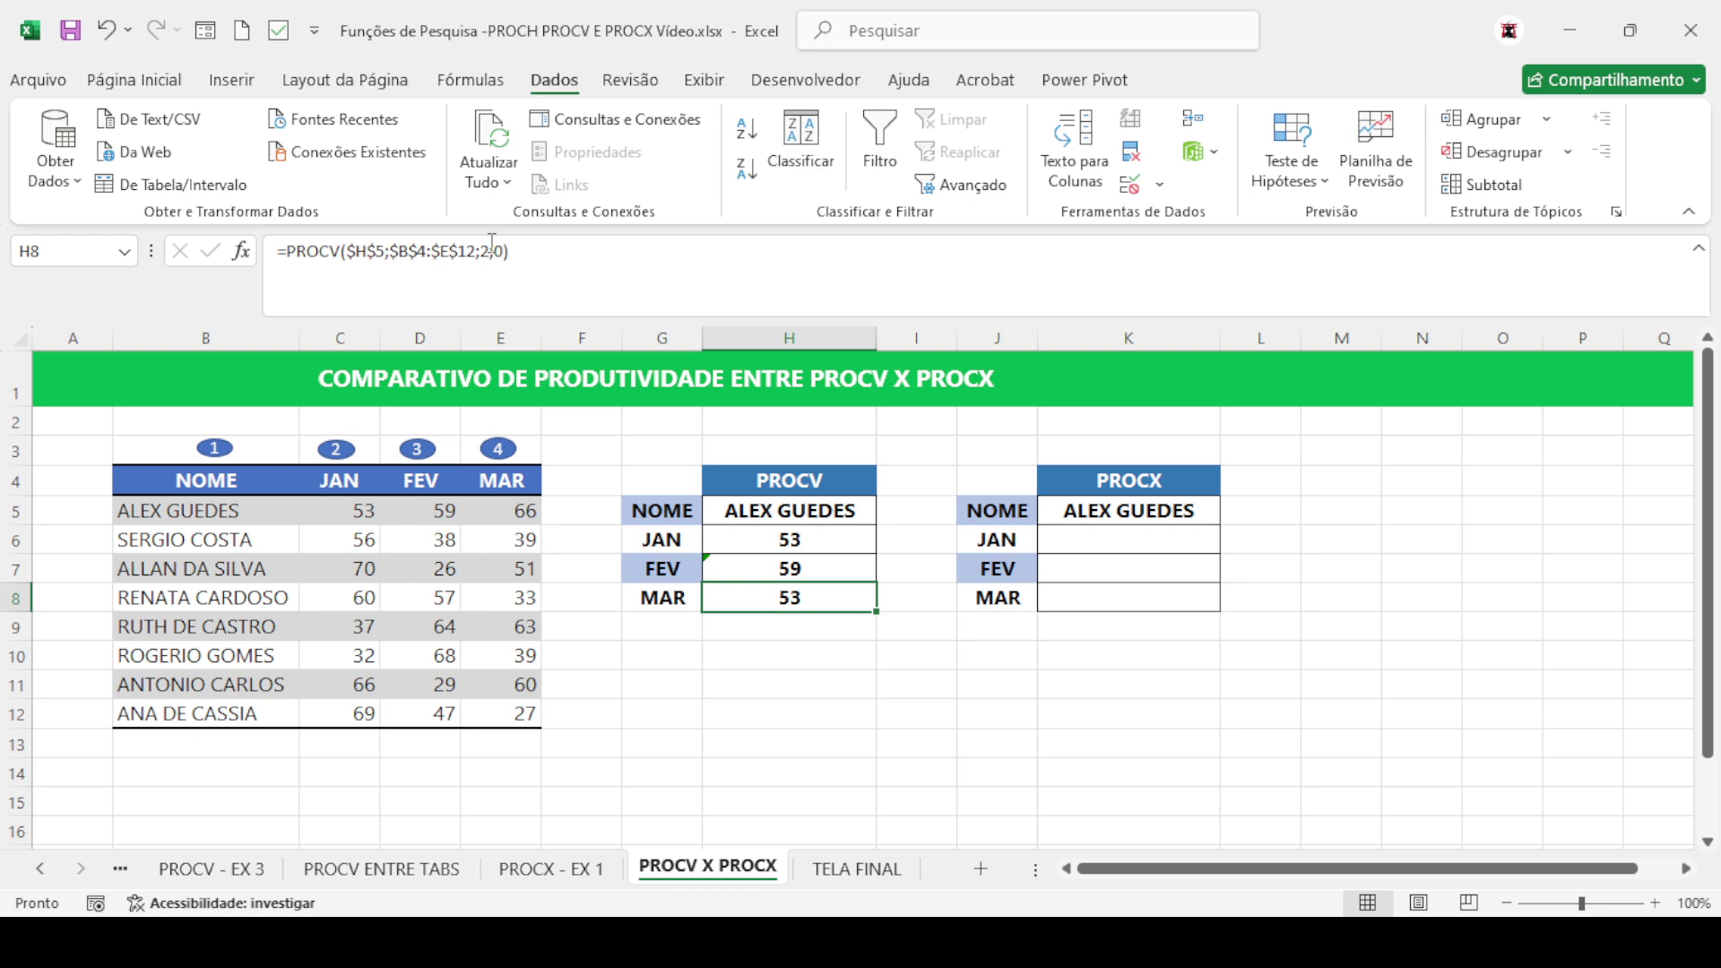
click(490, 252)
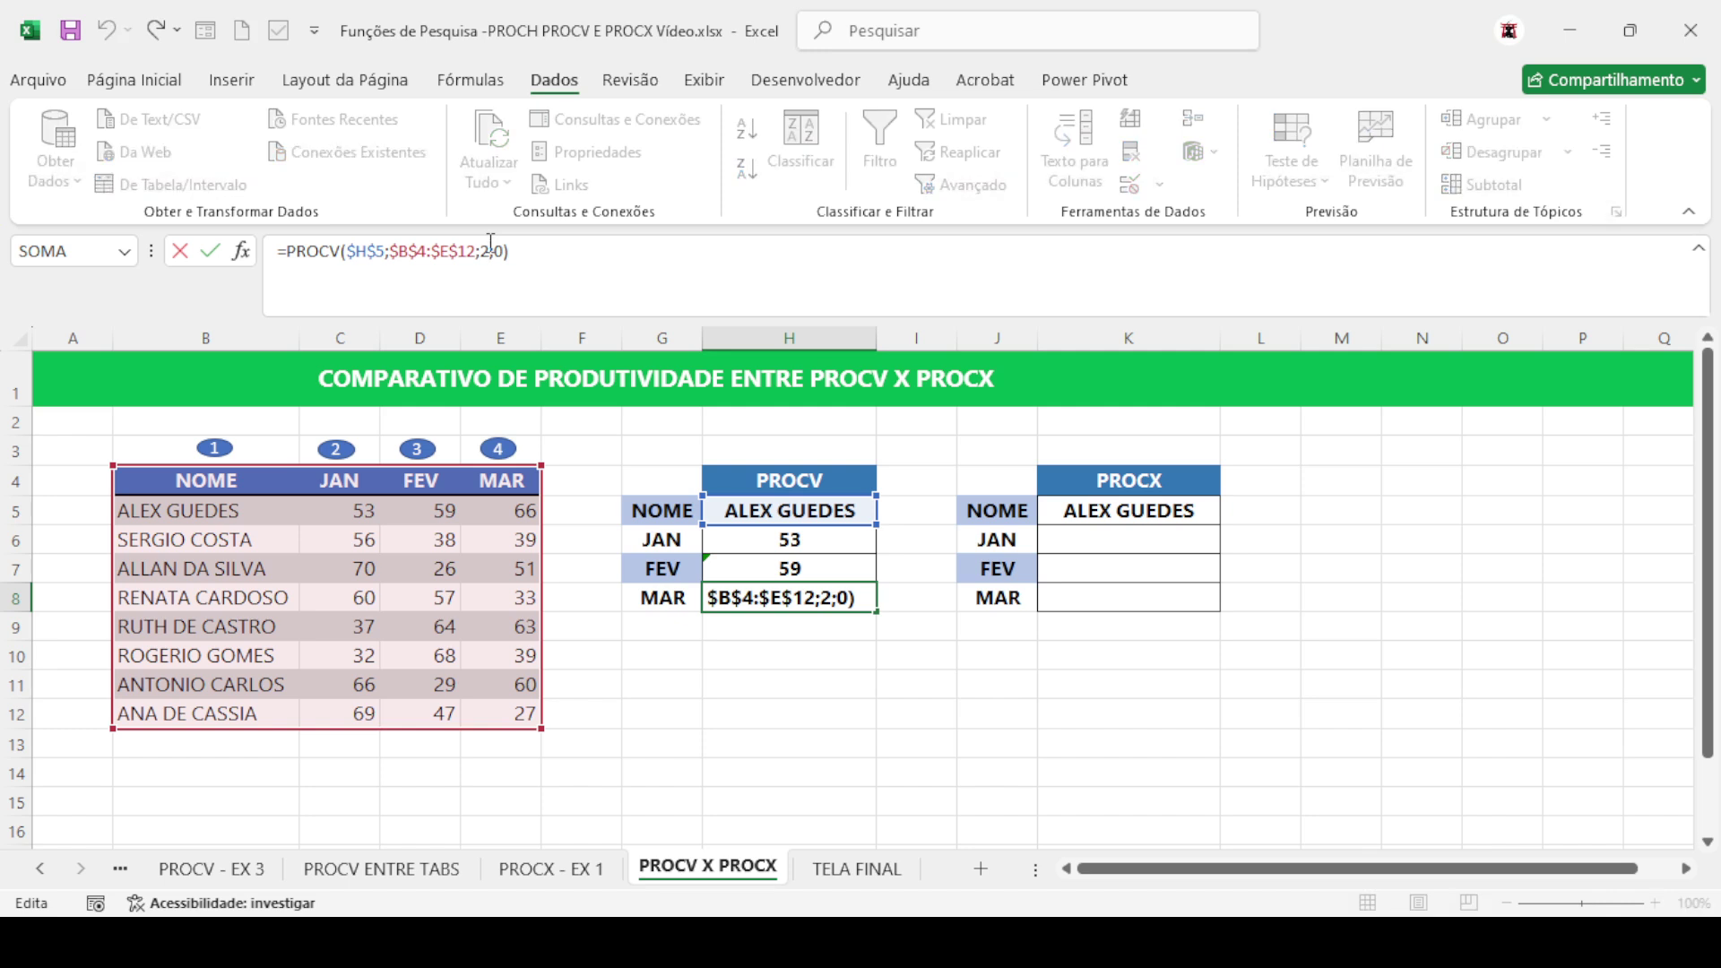
key(BackSpace)
text(4)
key(Return)
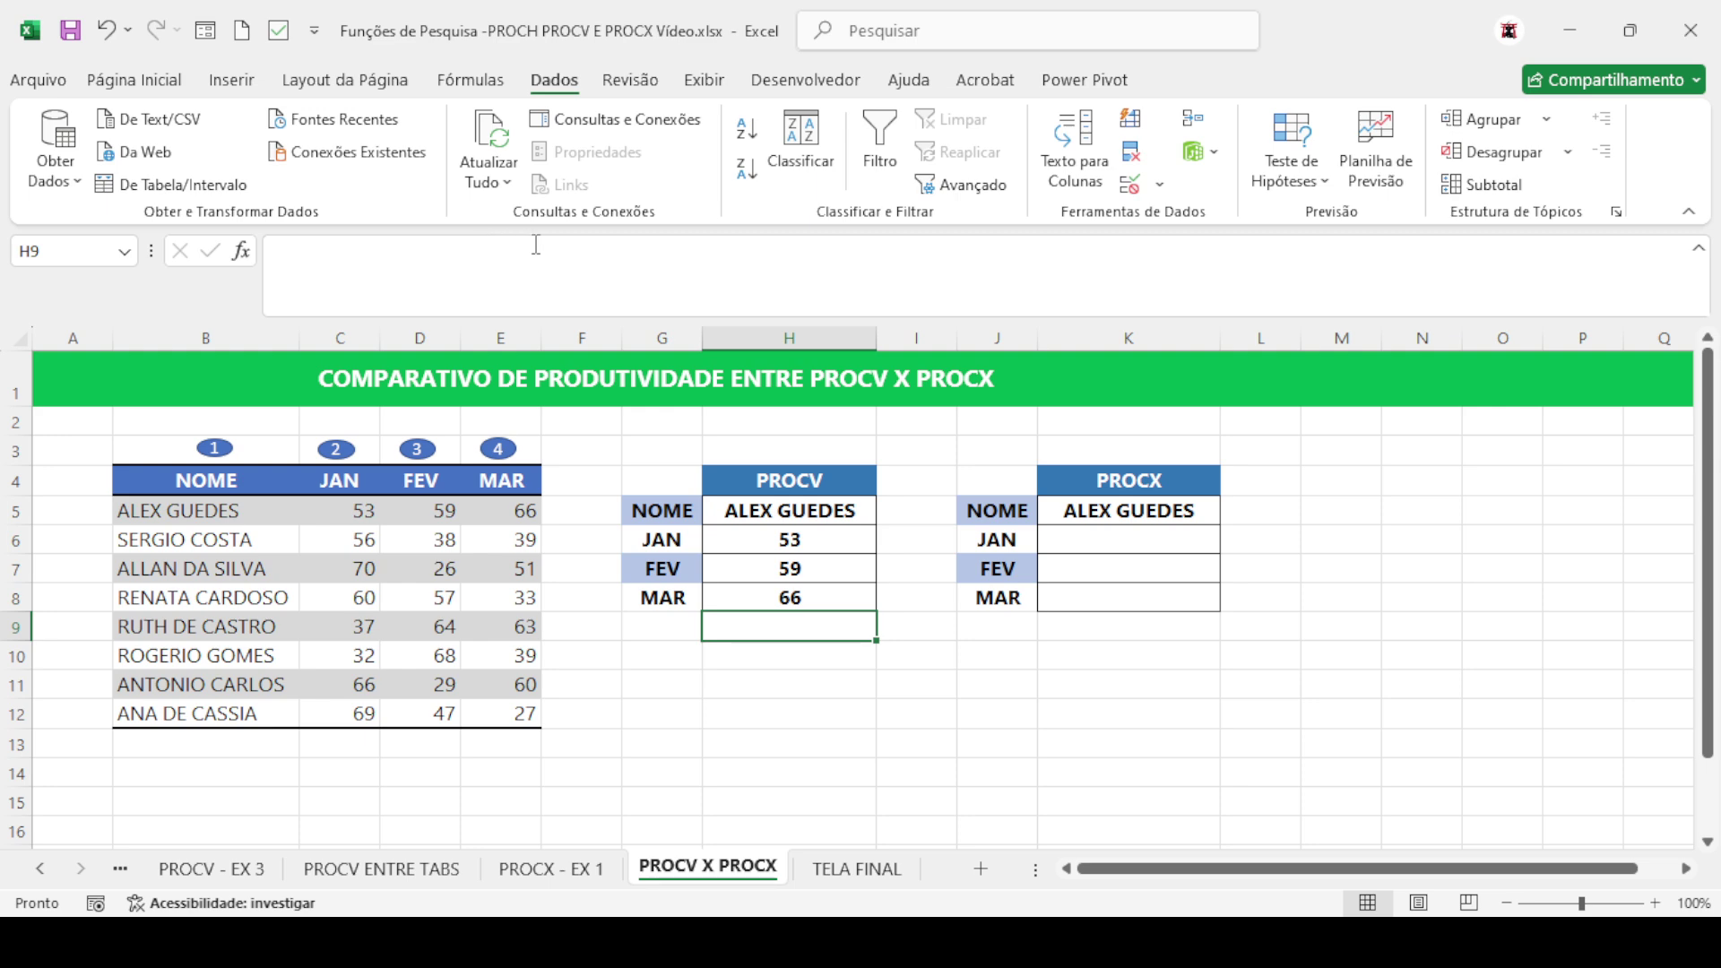
Return all three months for the name in K5 by entering =PROCX(K5;B5:B12;C5:E12) in K6
click(1099, 532)
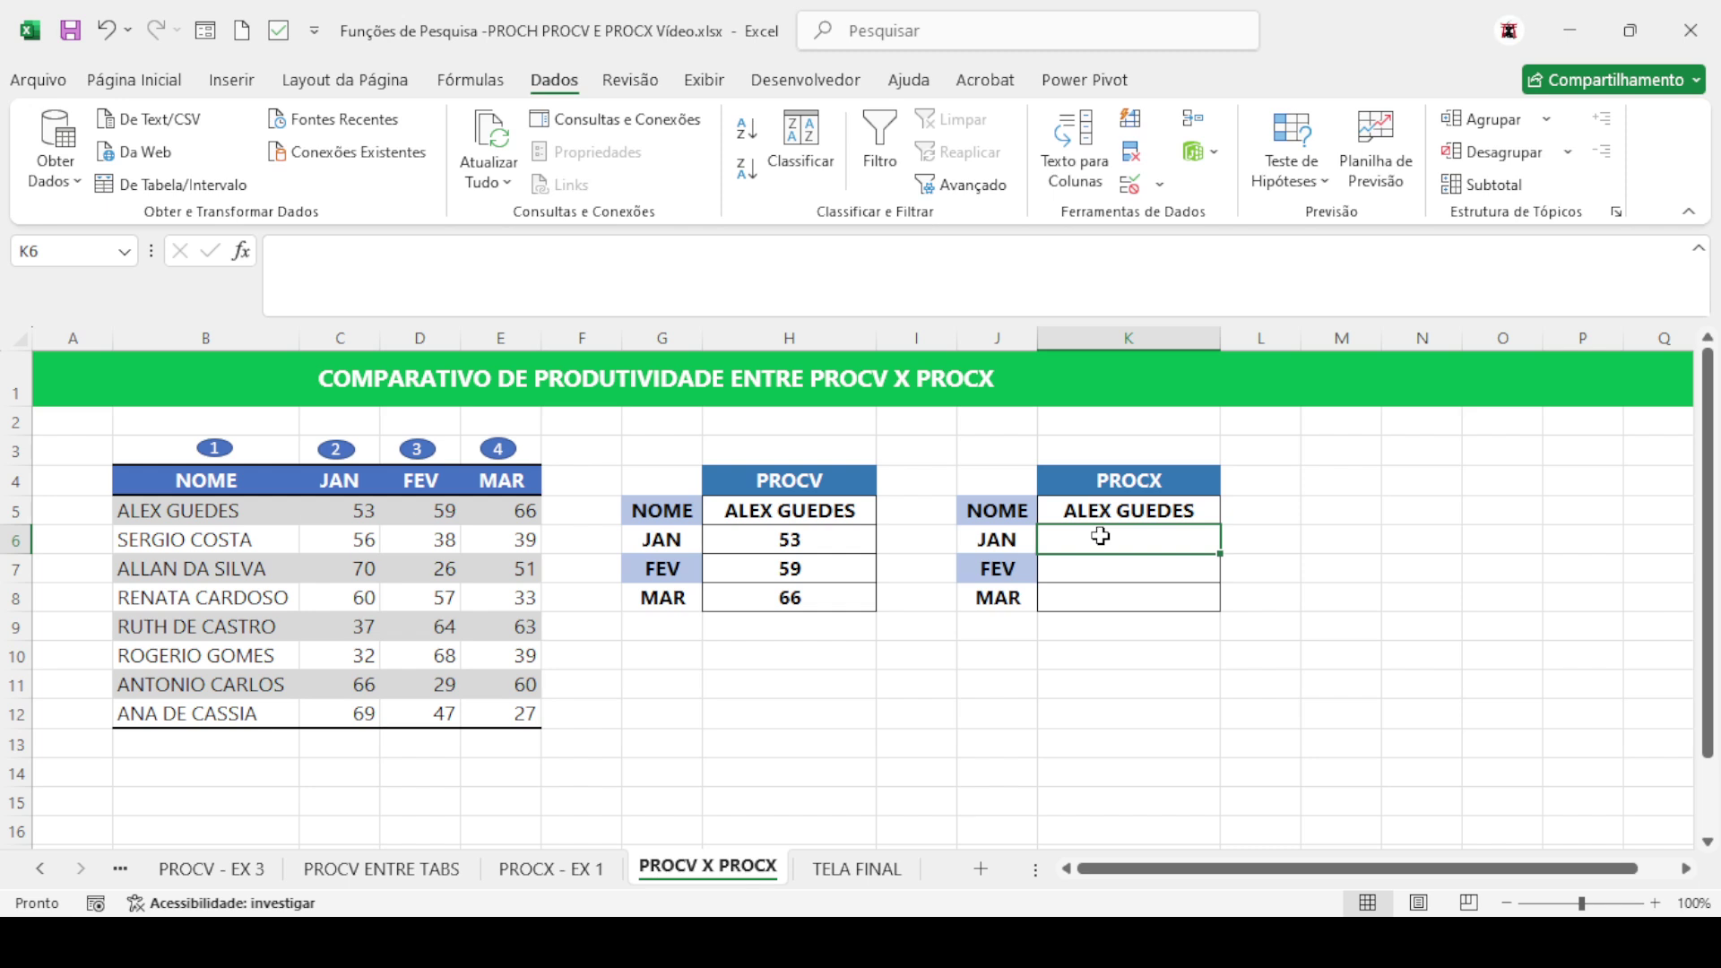
text(=pr)
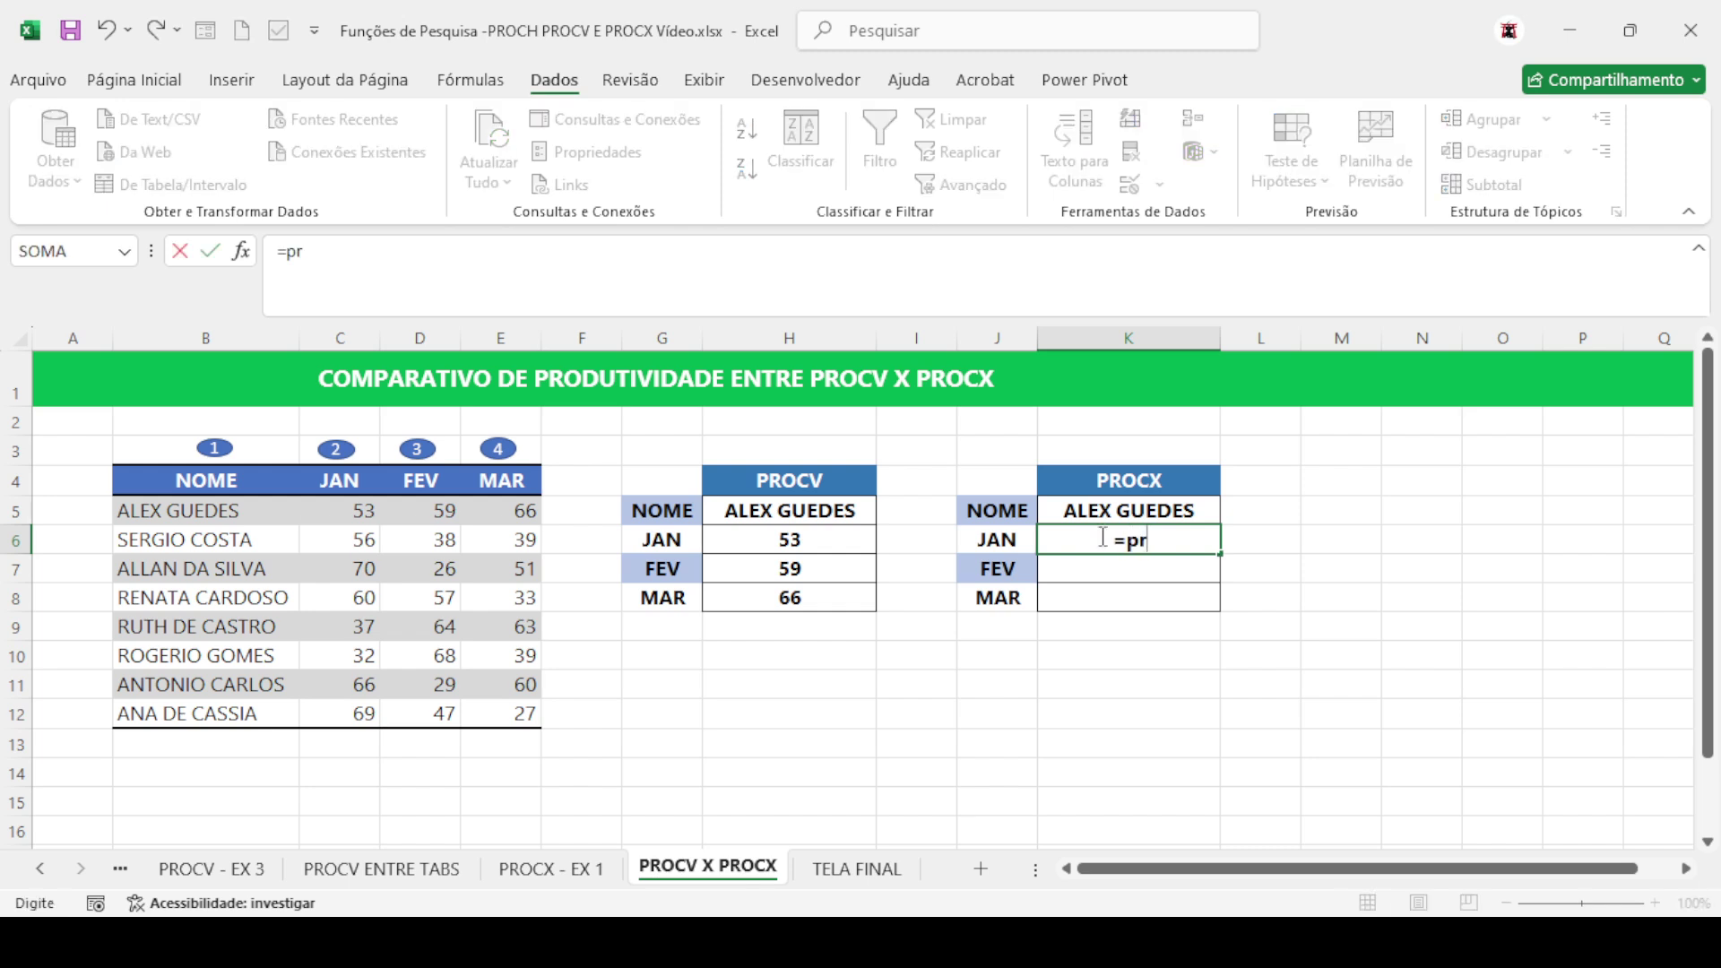
text(ocx()
drag(227, 507, 250, 700)
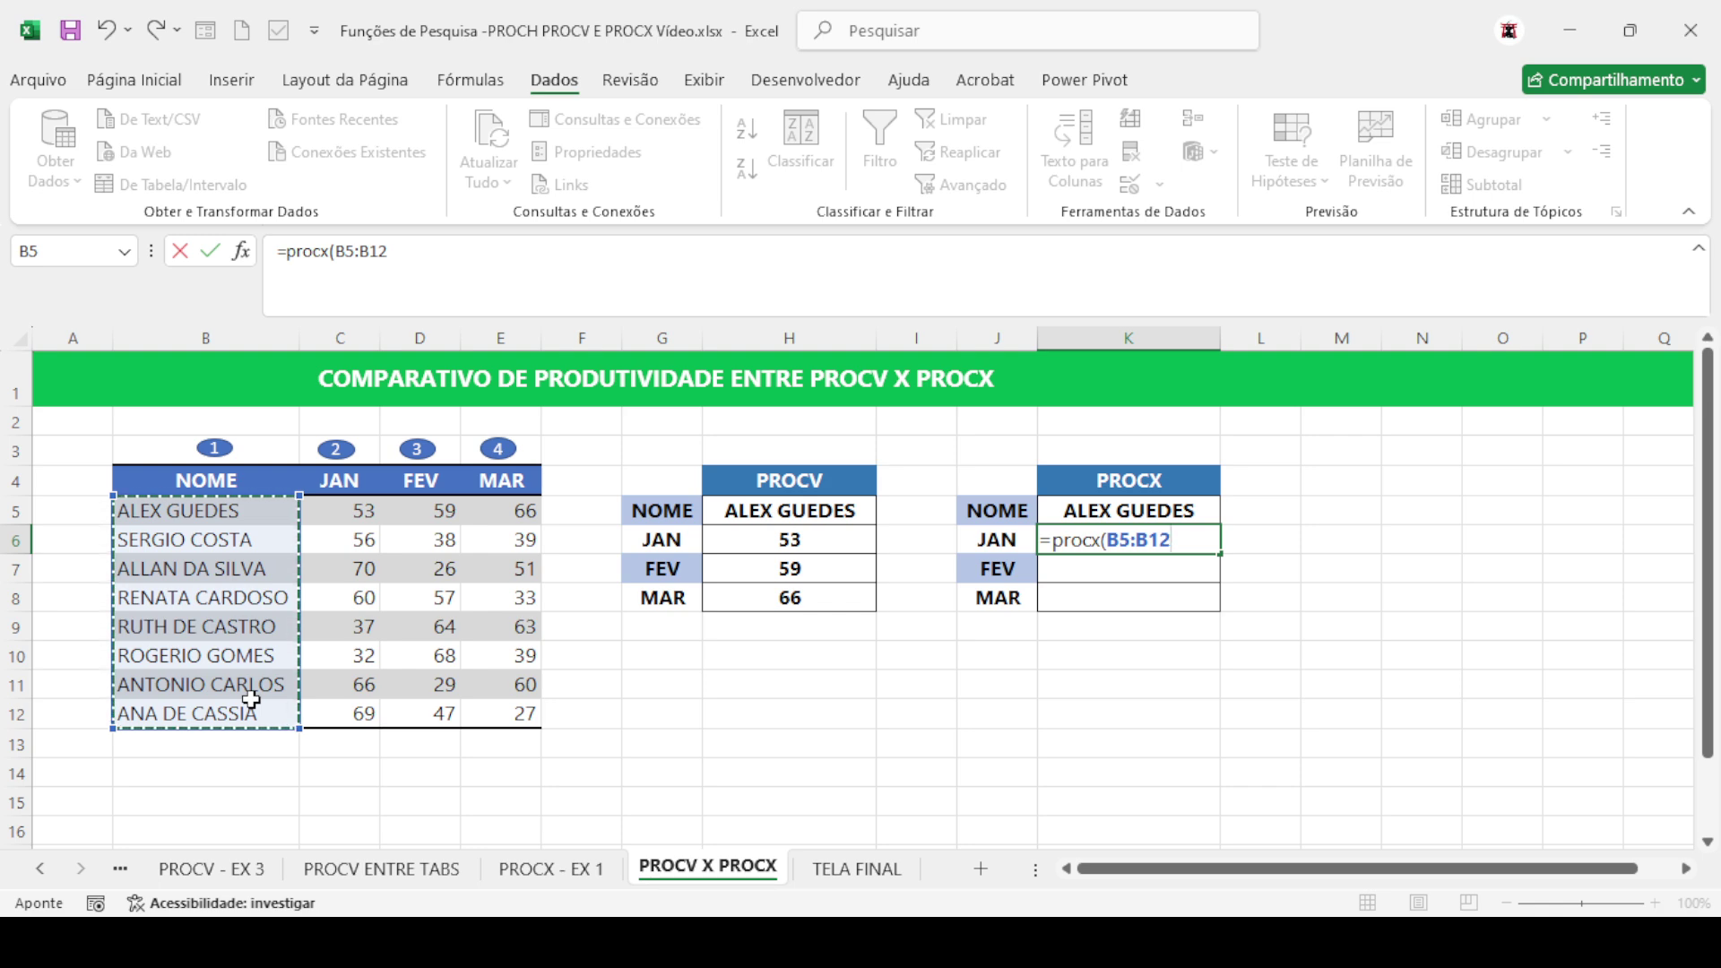
text(;)
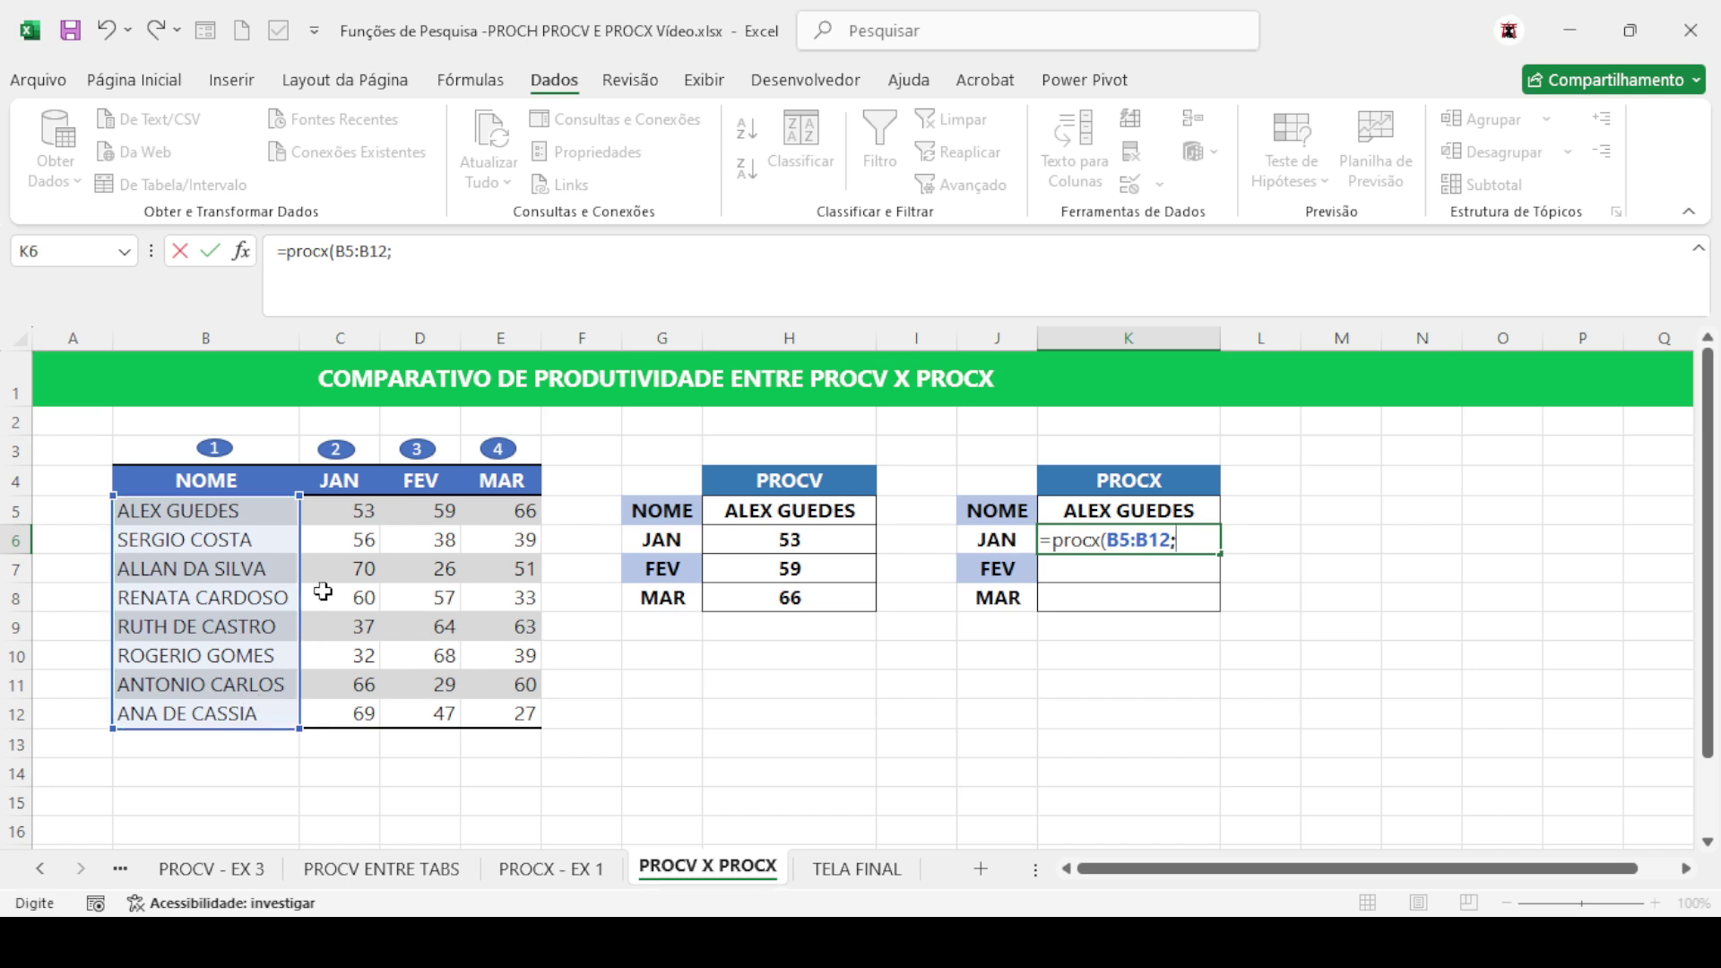
drag(345, 509, 511, 708)
text())
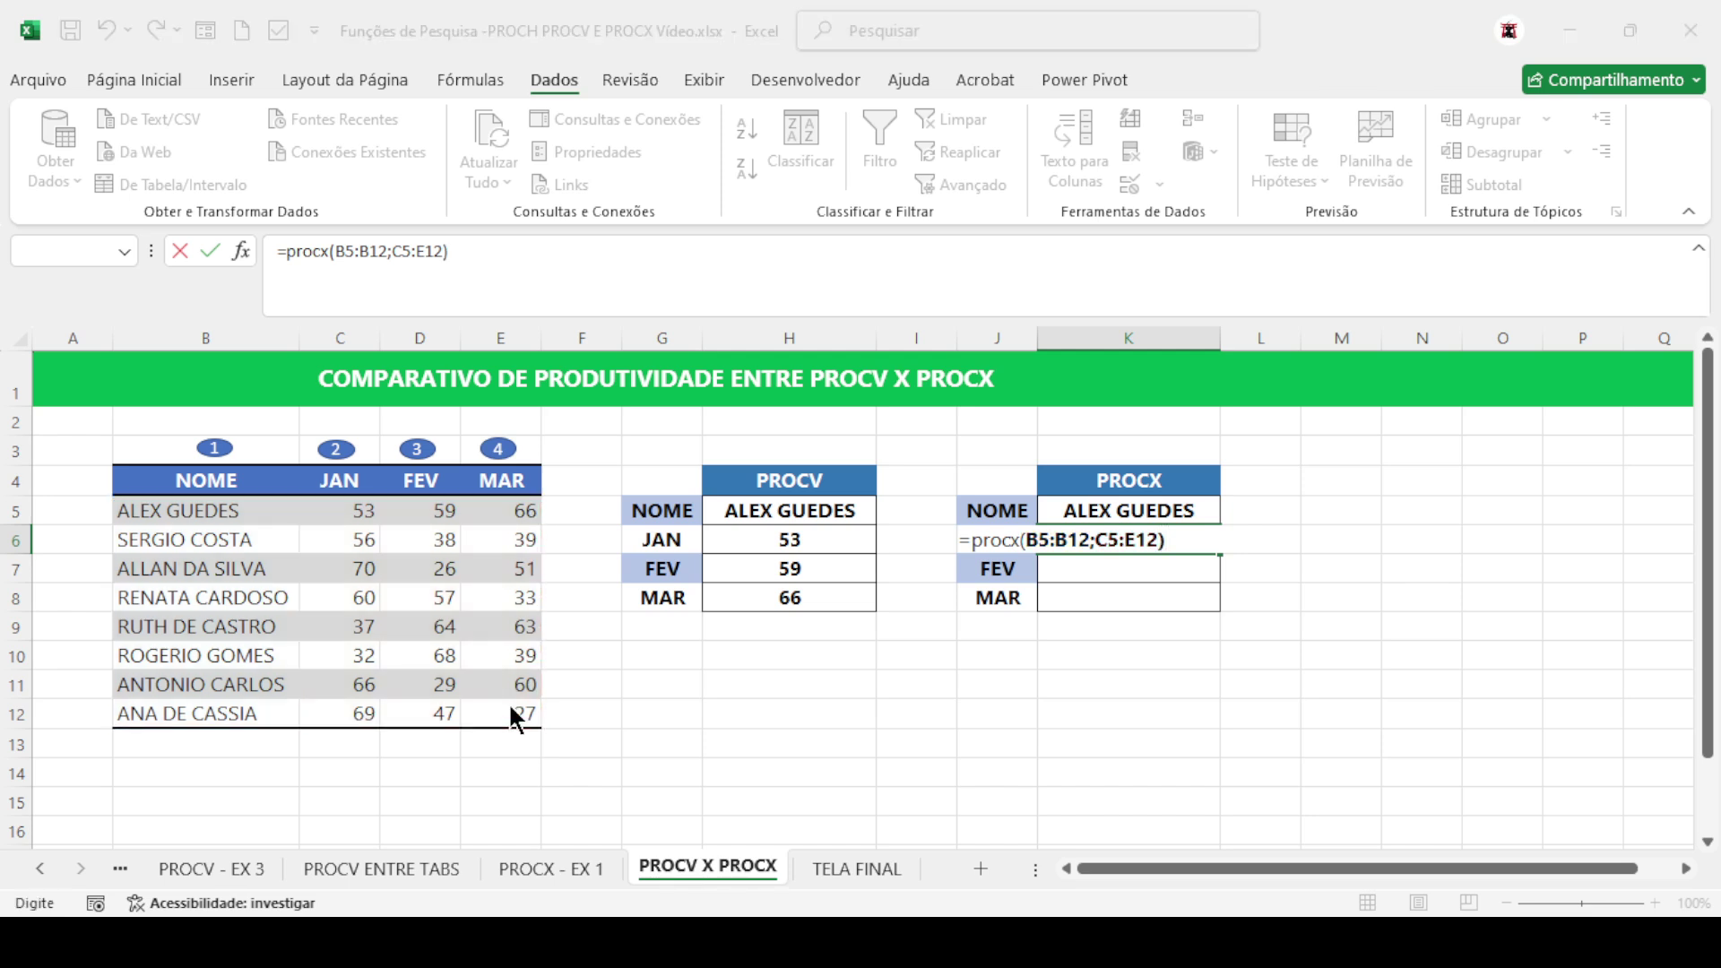
click(853, 529)
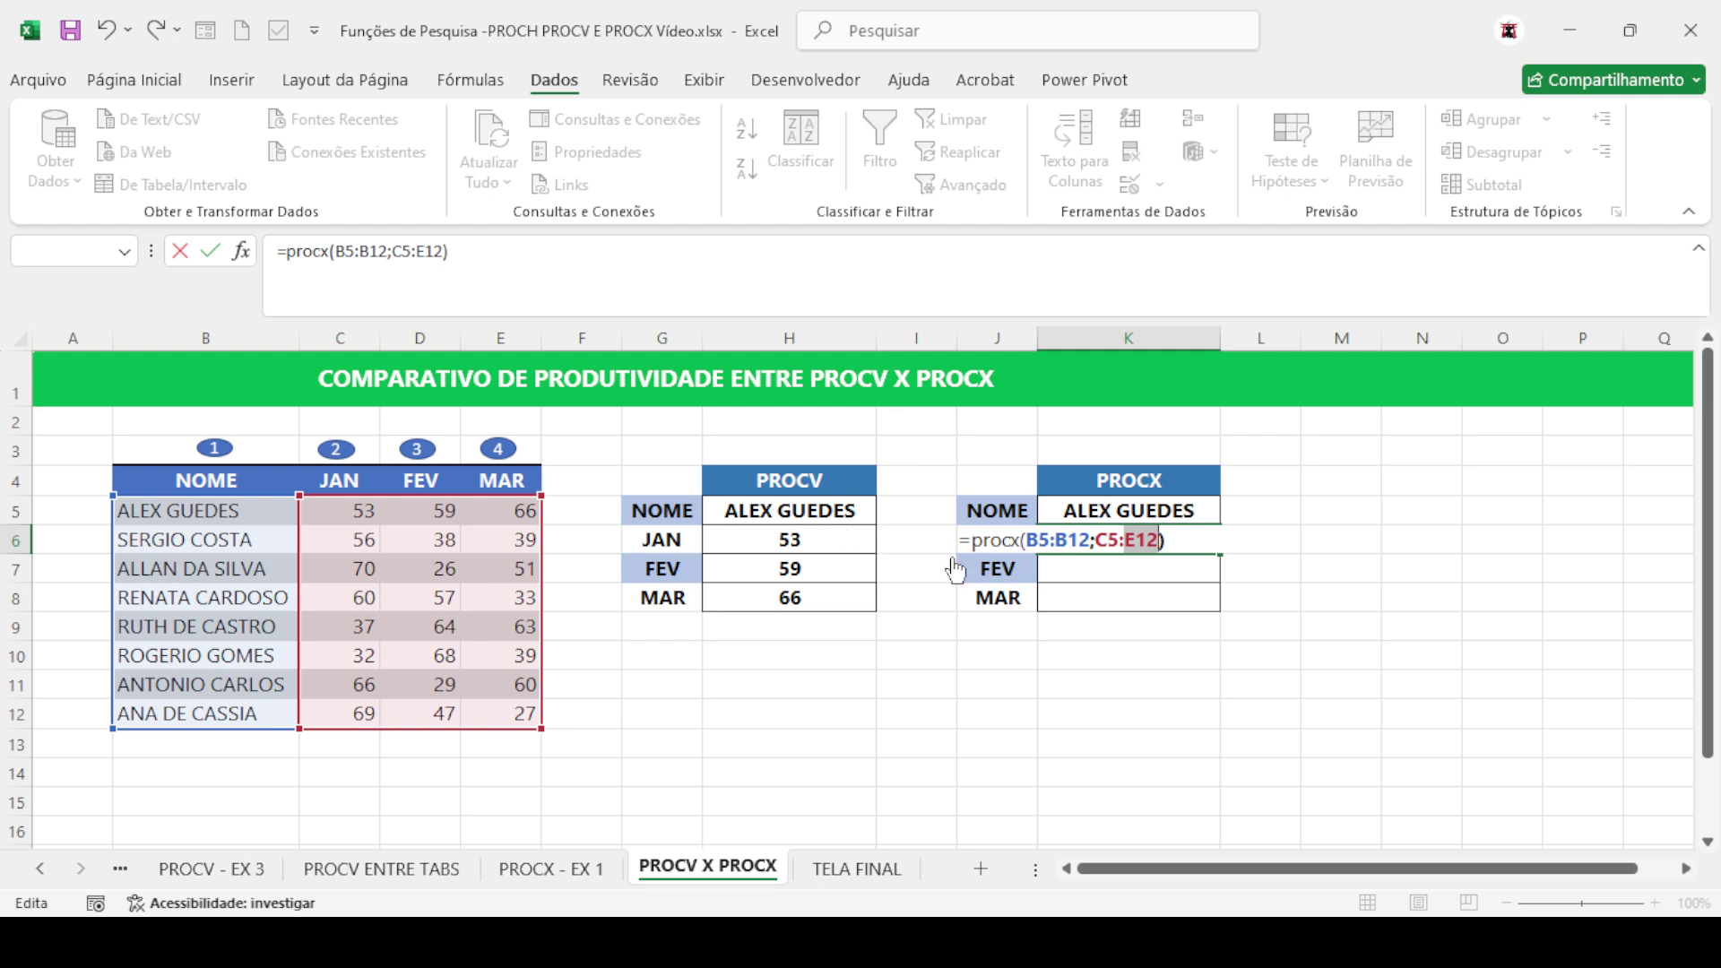
click(1025, 542)
click(1050, 514)
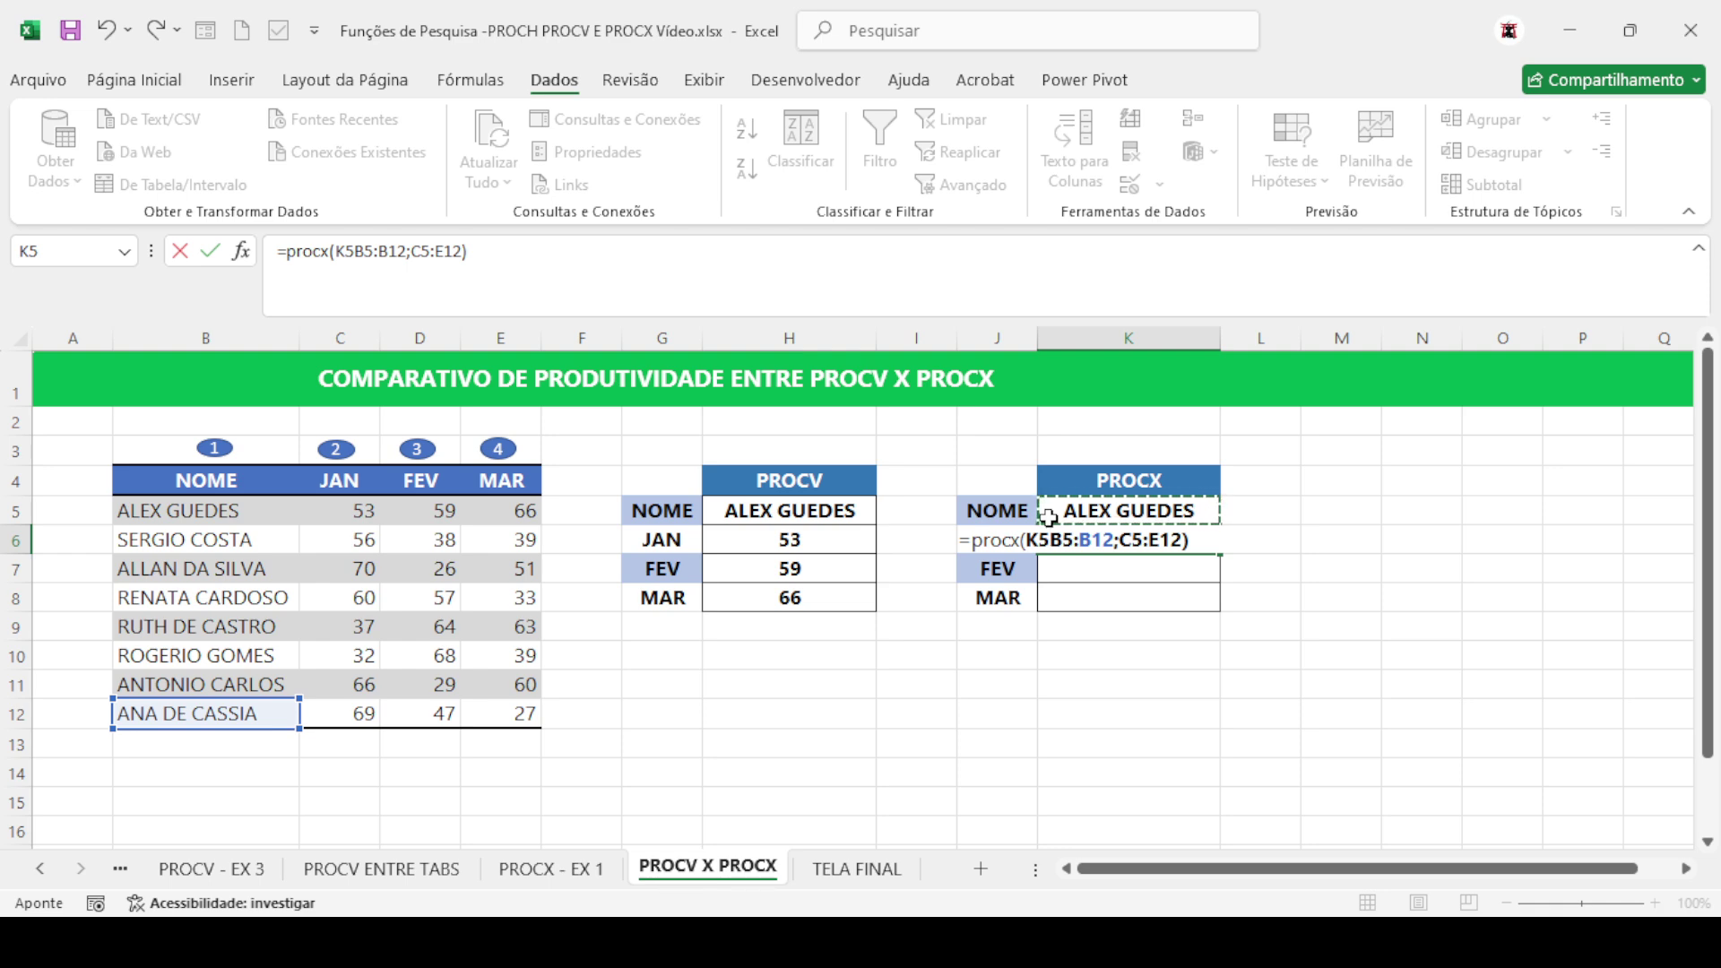
text(;)
key(Return)
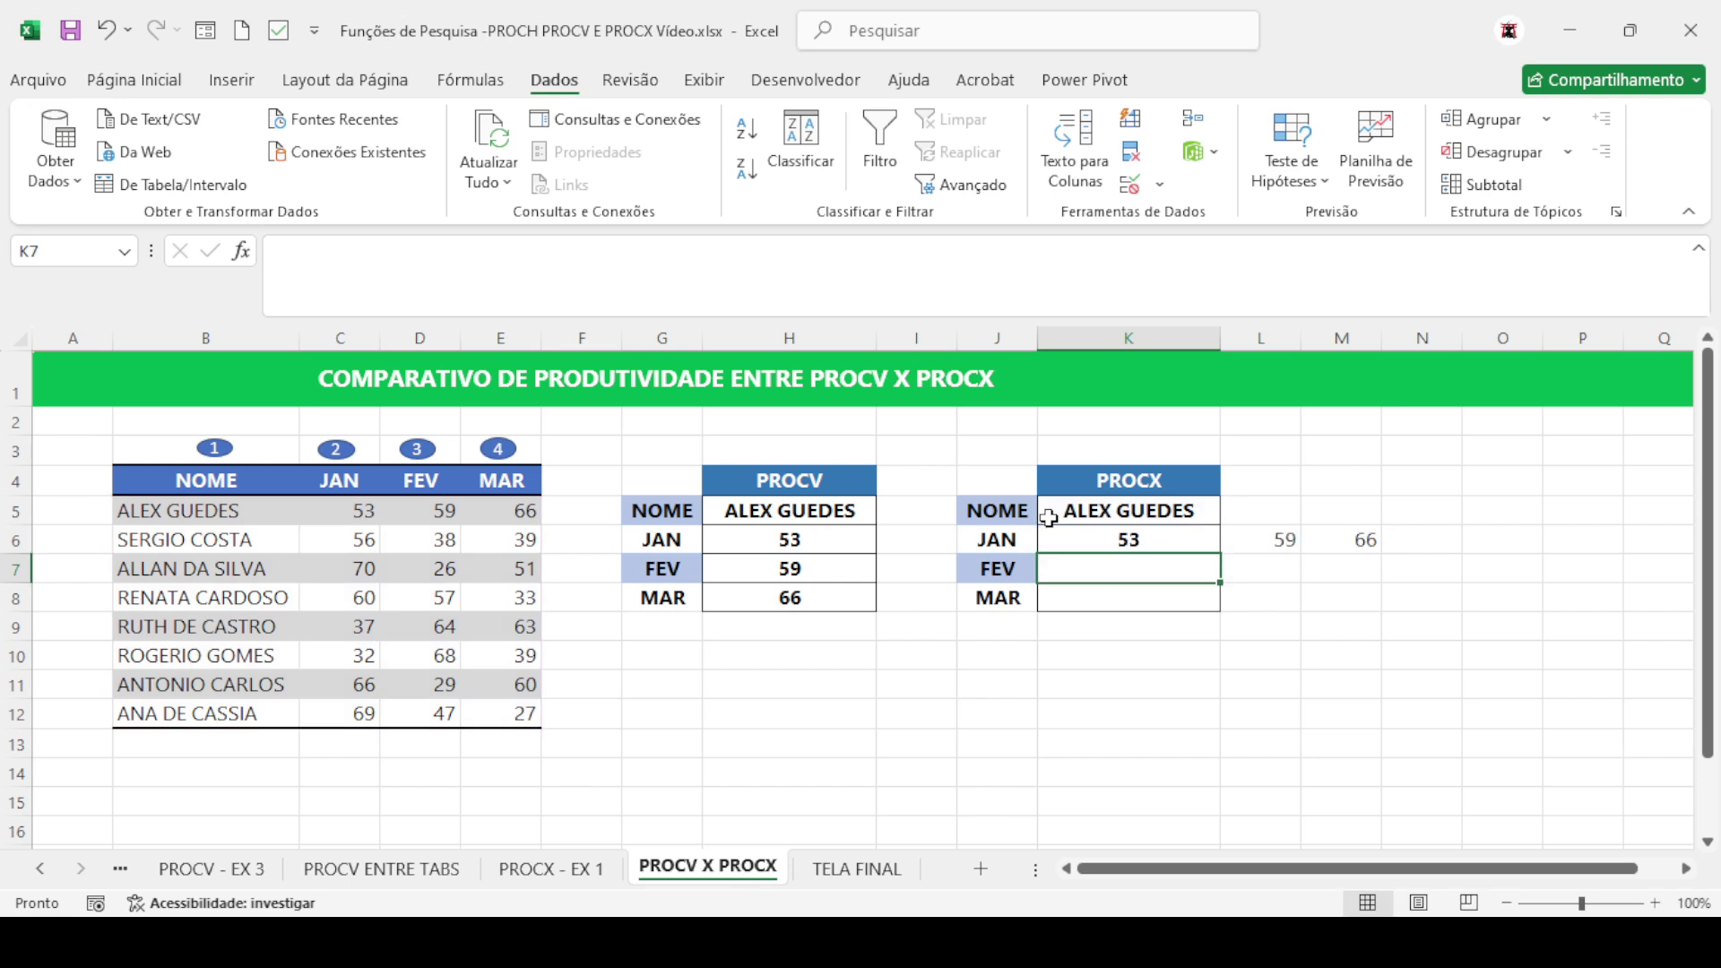
Wrap the K6 formula in TRANSPOR, making it =TRANSPOR(PROCX(K5;B5:B12;C5:E12)), to list the months vertically
key(Up)
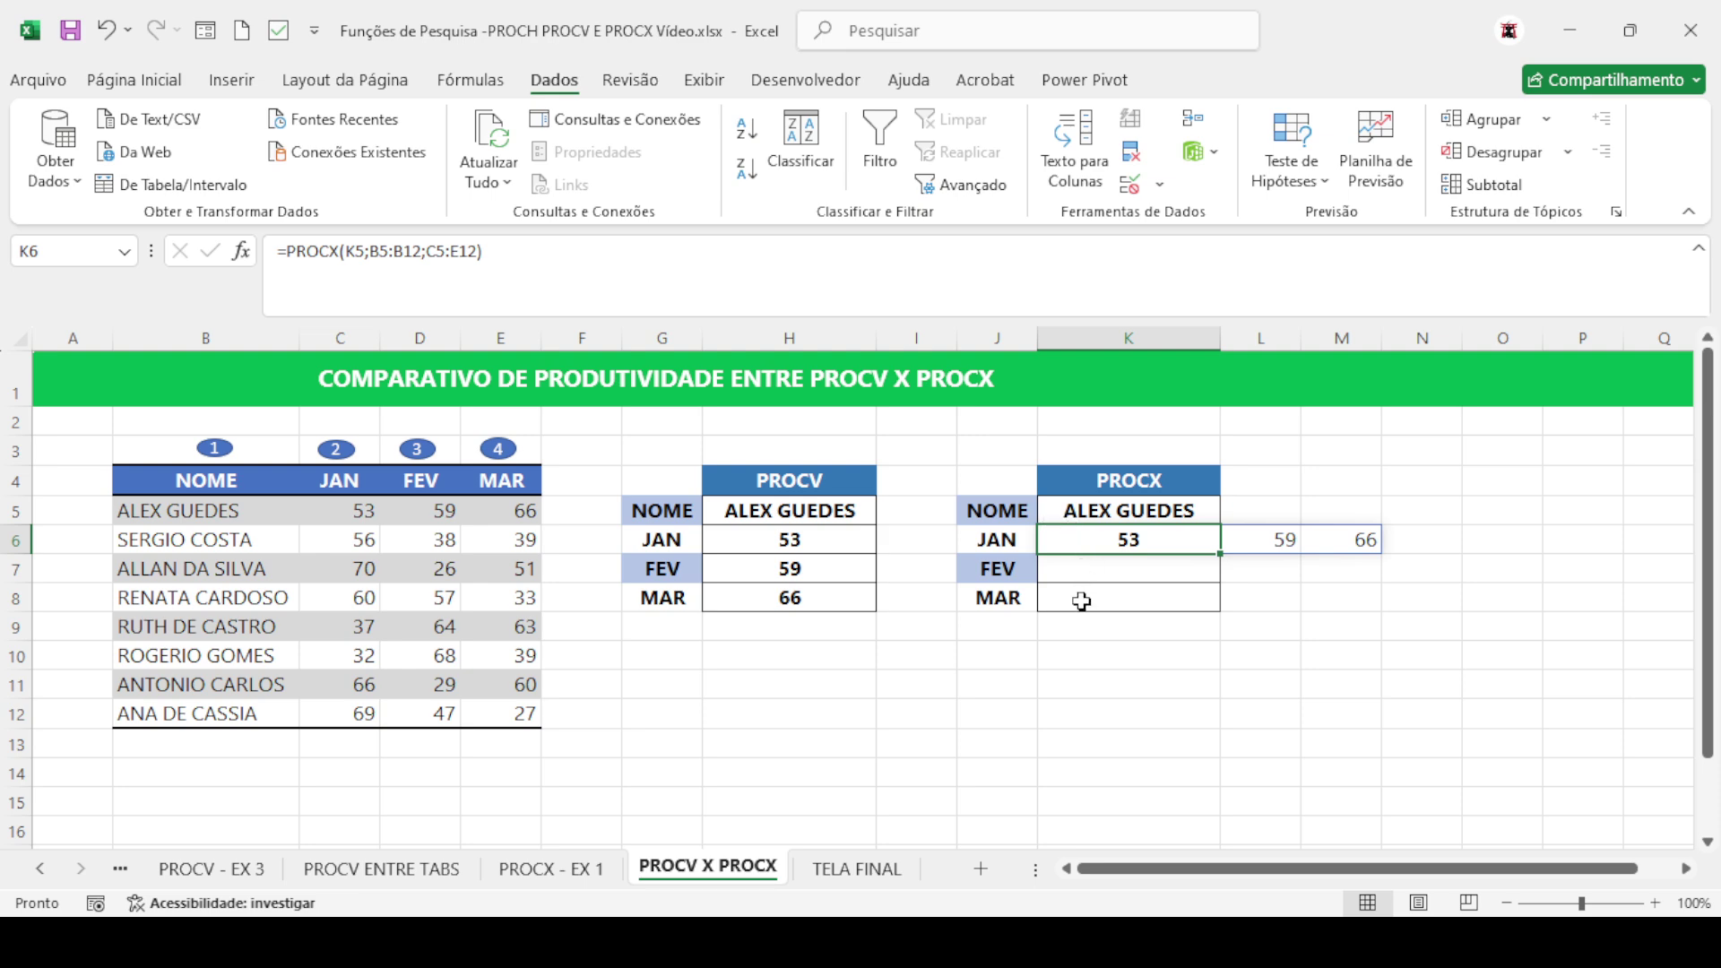
click(288, 252)
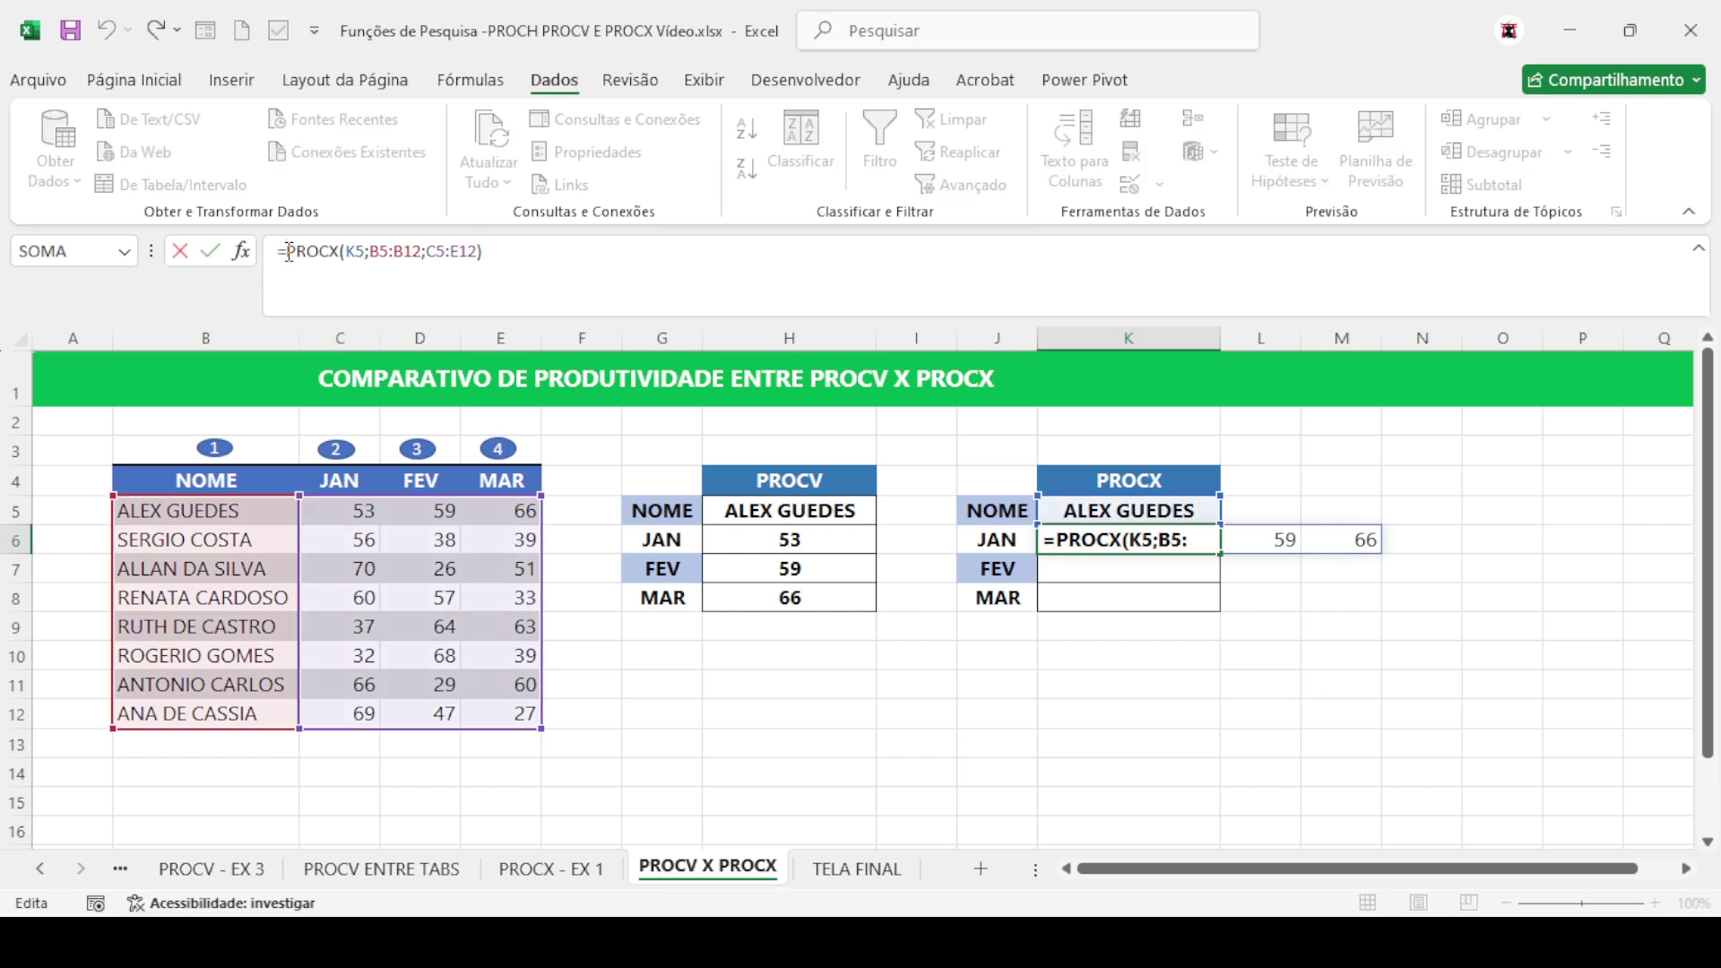
text(TRANSPOR)
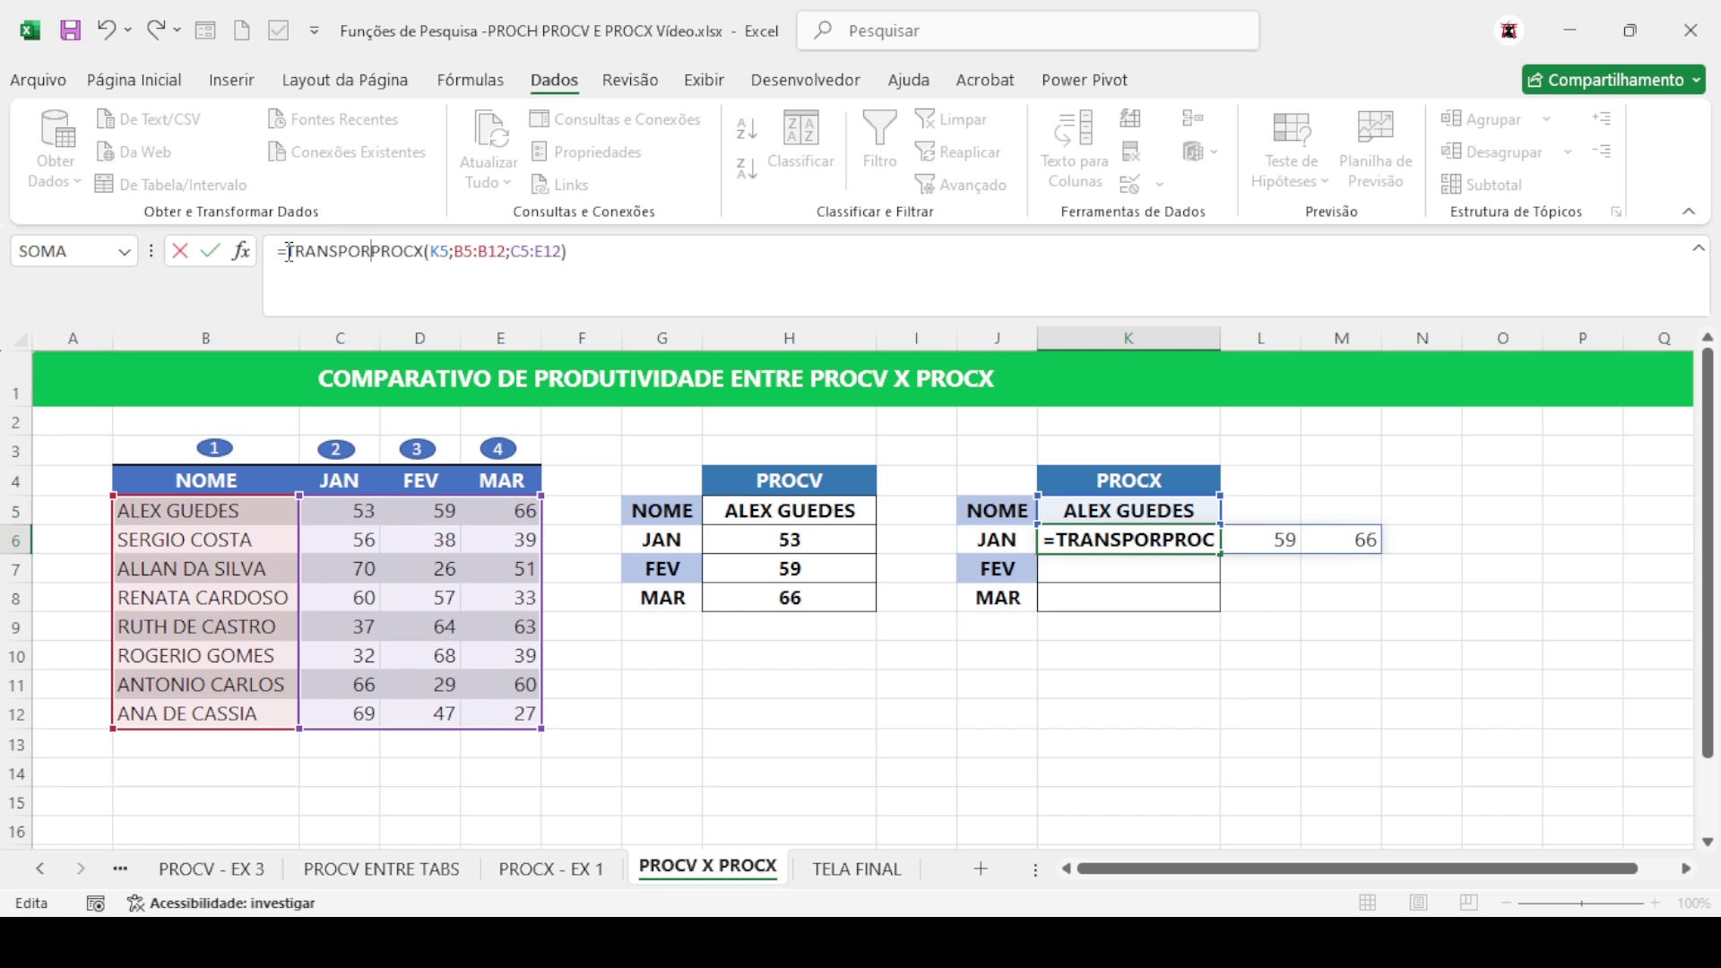
text(()
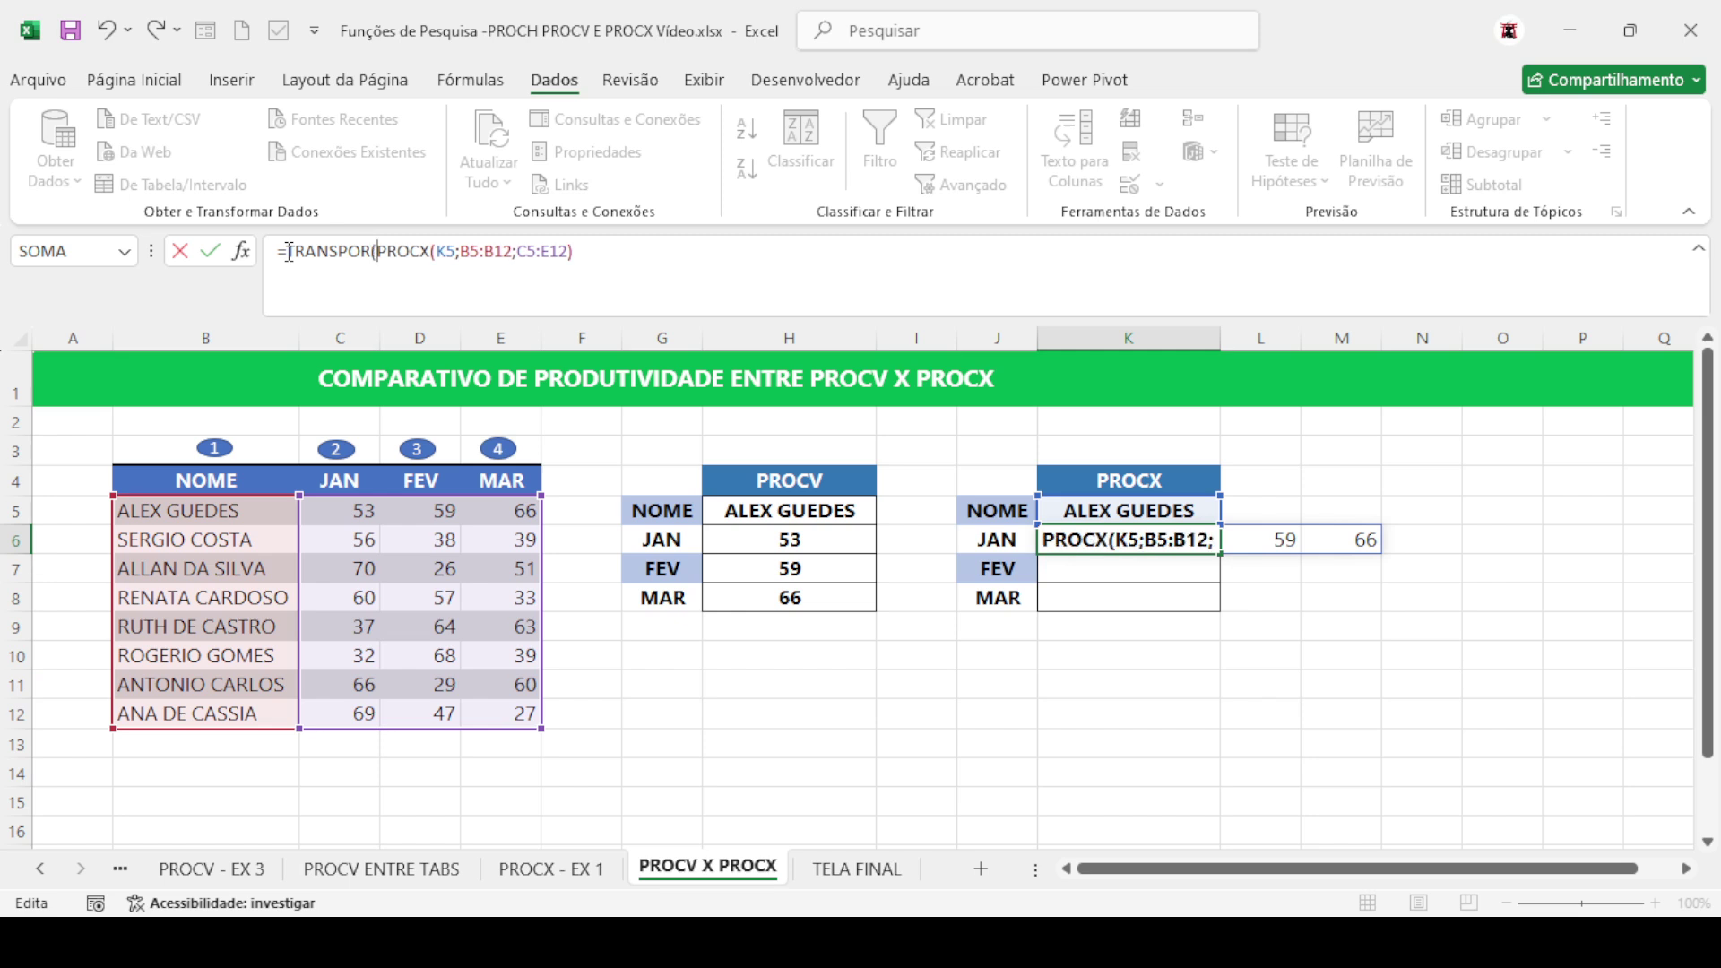
click(587, 251)
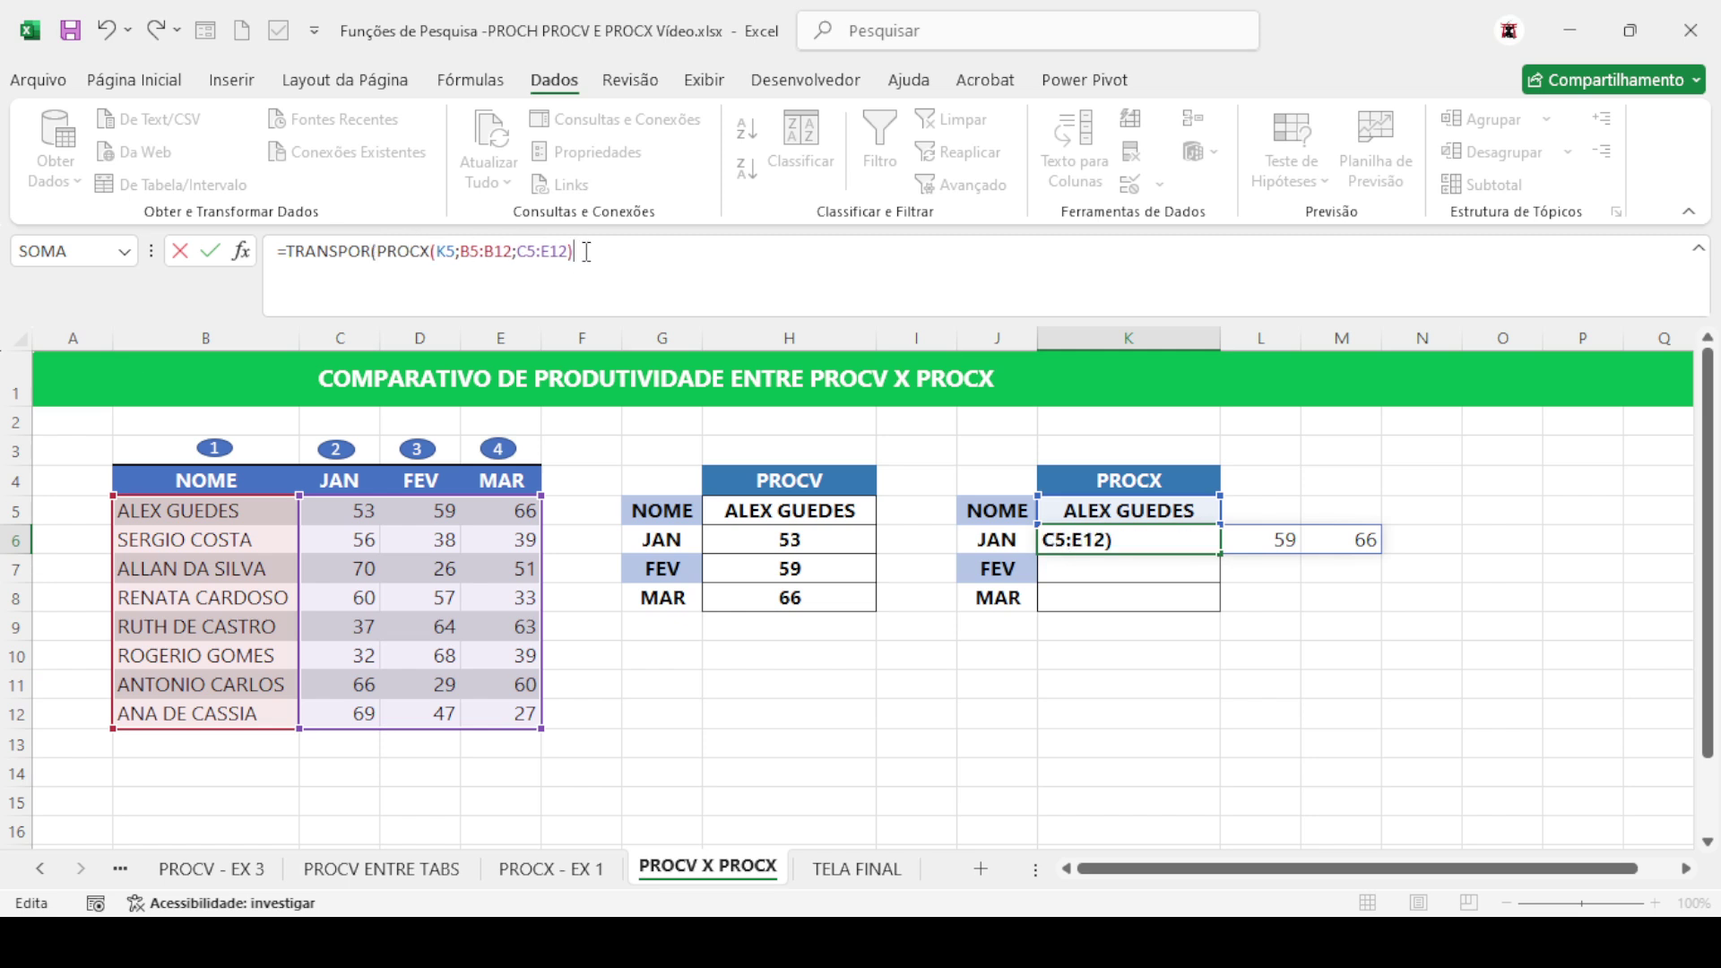
text())
key(Return)
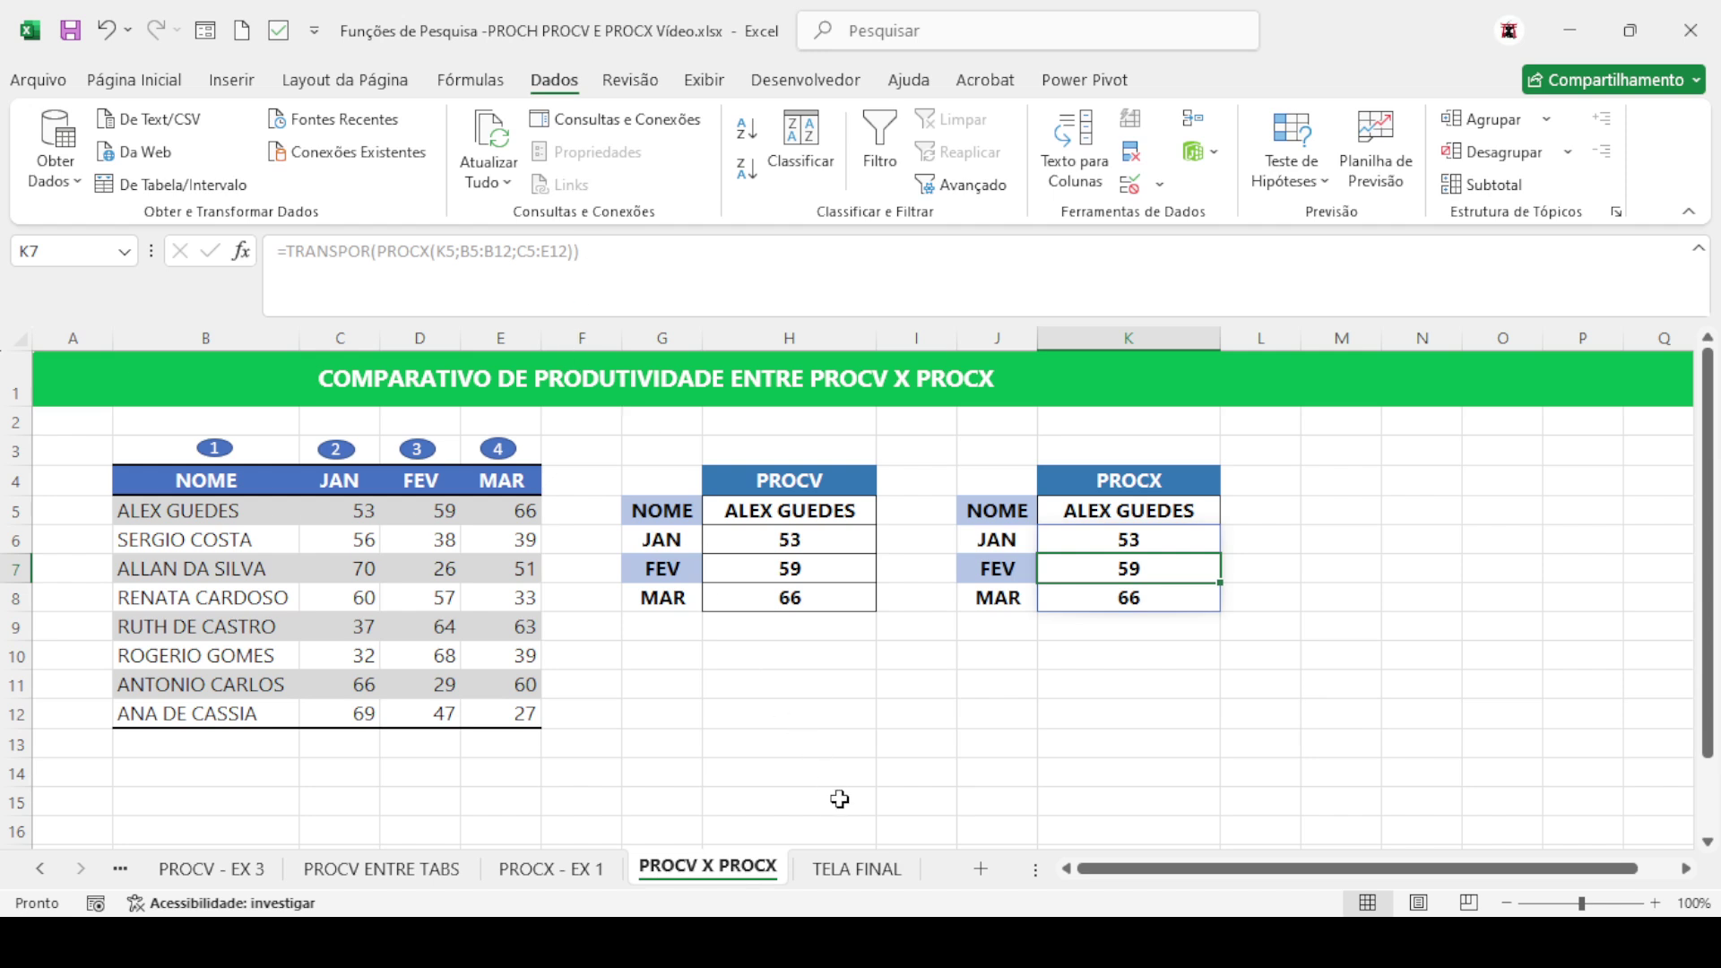
Open the TELA FINAL sheet
click(847, 874)
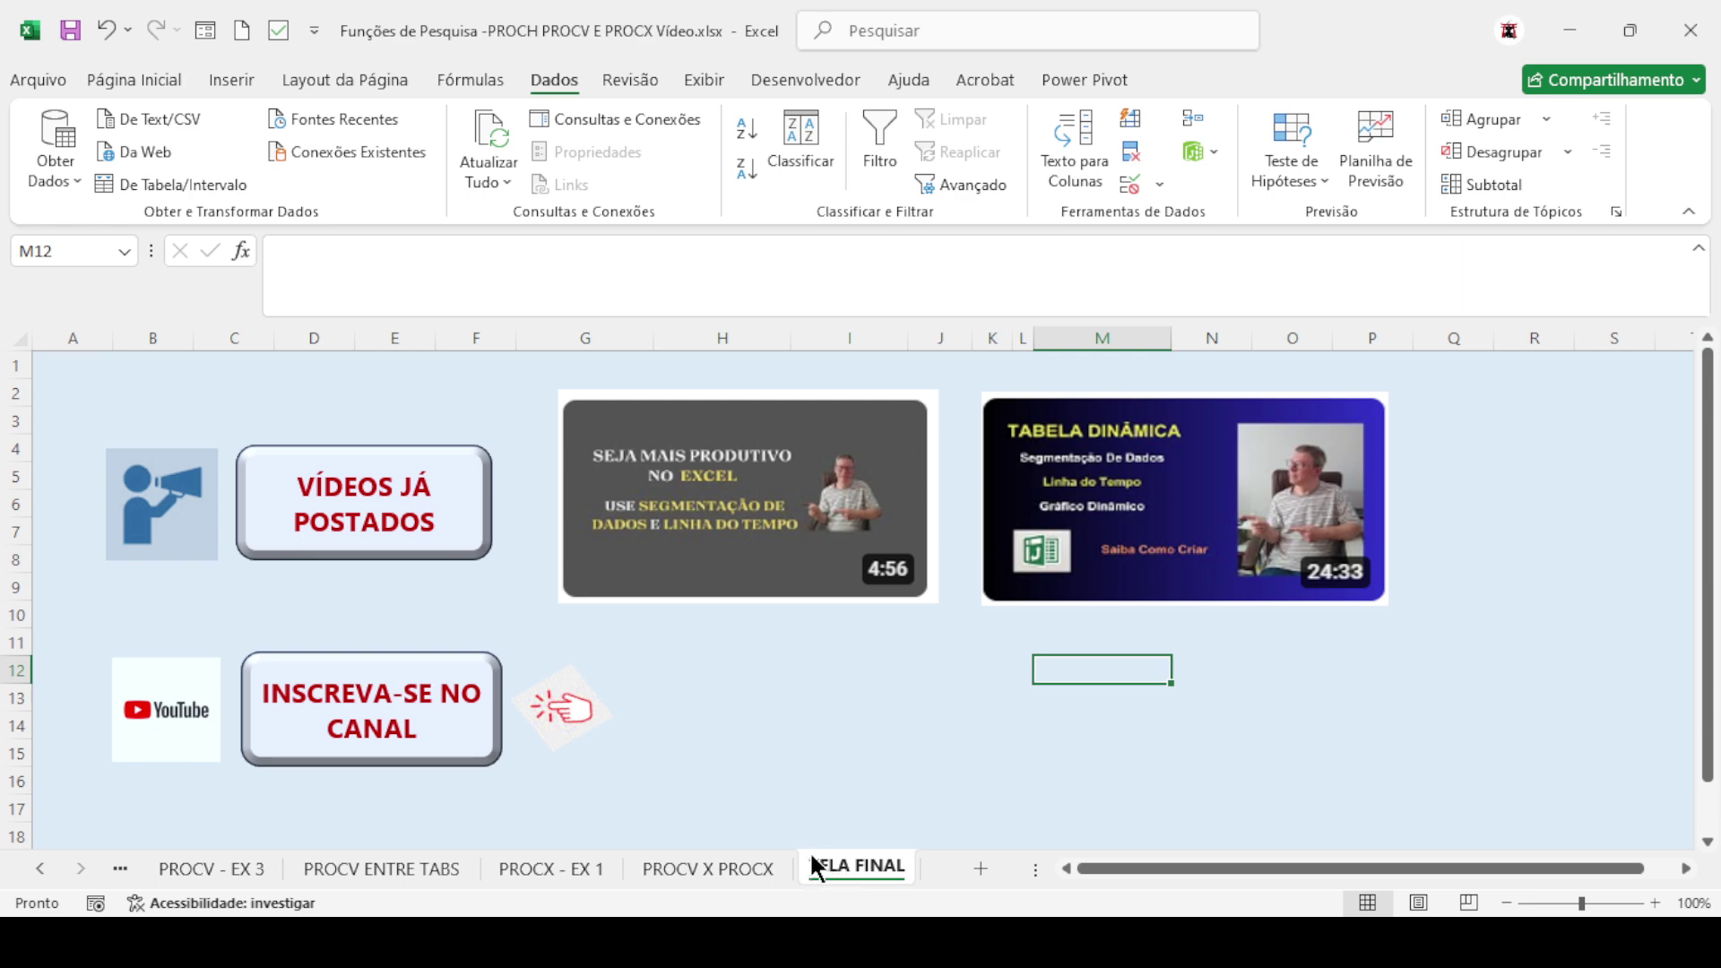